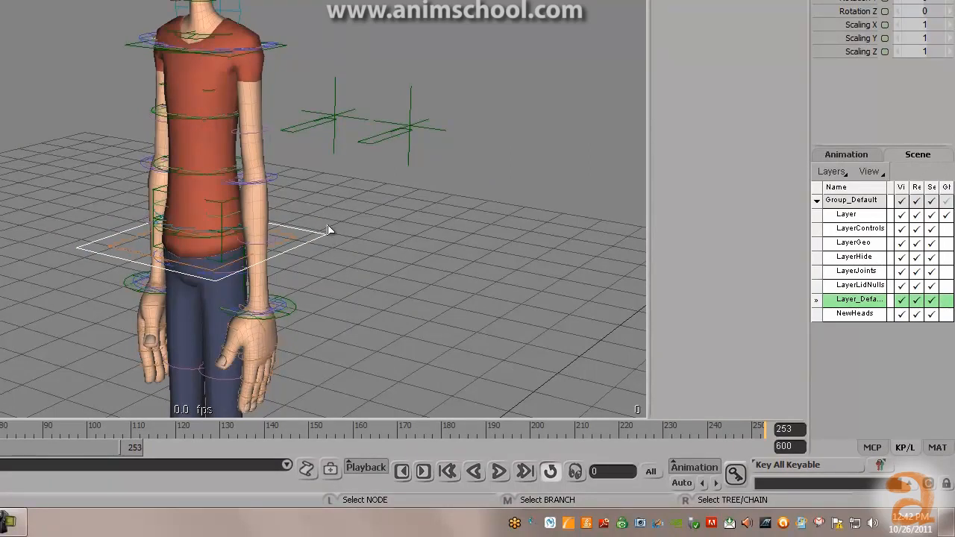
Open the Malcolm rig's synoptic picker and place it beside the character.
{"action": "middle_click_drag", "start_coordinate": [341, 253], "coordinate": [342, 247], "text": "alt"}
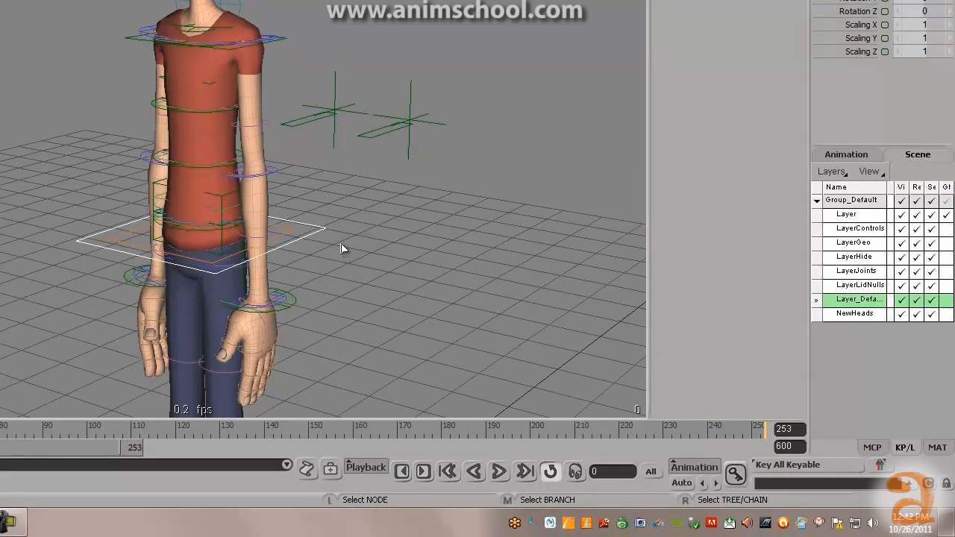
{"action": "mouse_move", "coordinate": [336, 249]}
{"action": "left_mouse_down", "text": "alt"}
{"action": "mouse_move", "coordinate": [335, 229]}
{"action": "mouse_move", "coordinate": [375, 231]}
{"action": "mouse_move", "coordinate": [324, 226]}
{"action": "mouse_move", "coordinate": [344, 237]}
{"action": "mouse_move", "coordinate": [353, 224]}
{"action": "mouse_move", "coordinate": [354, 247]}
{"action": "left_mouse_up", "text": "alt"}
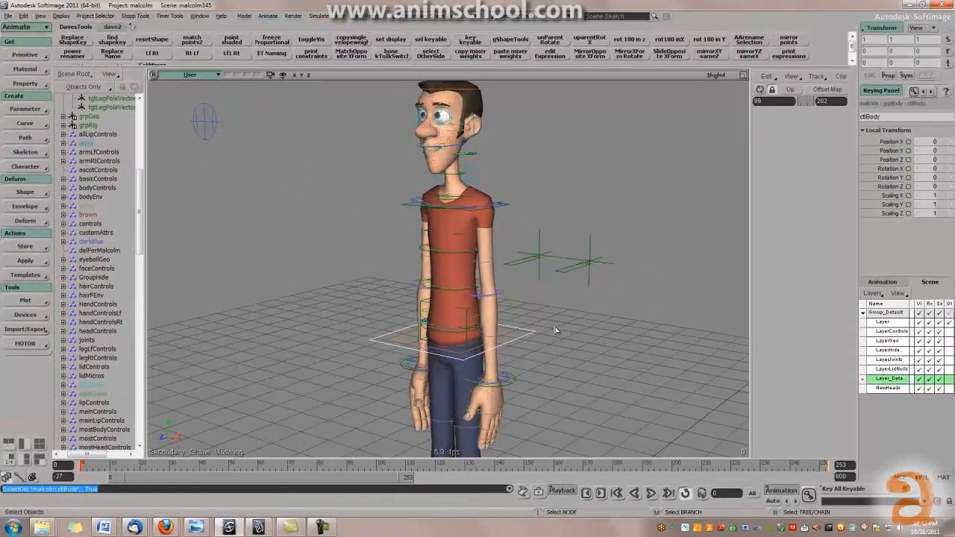
{"action": "key", "text": "F3"}
{"action": "left_click_drag", "start_coordinate": [611, 219], "coordinate": [726, 122]}
{"action": "mouse_move", "coordinate": [552, 251]}
{"action": "left_mouse_down", "text": "alt"}
{"action": "mouse_move", "coordinate": [563, 245]}
{"action": "mouse_move", "coordinate": [556, 242]}
{"action": "left_mouse_up", "text": "alt"}
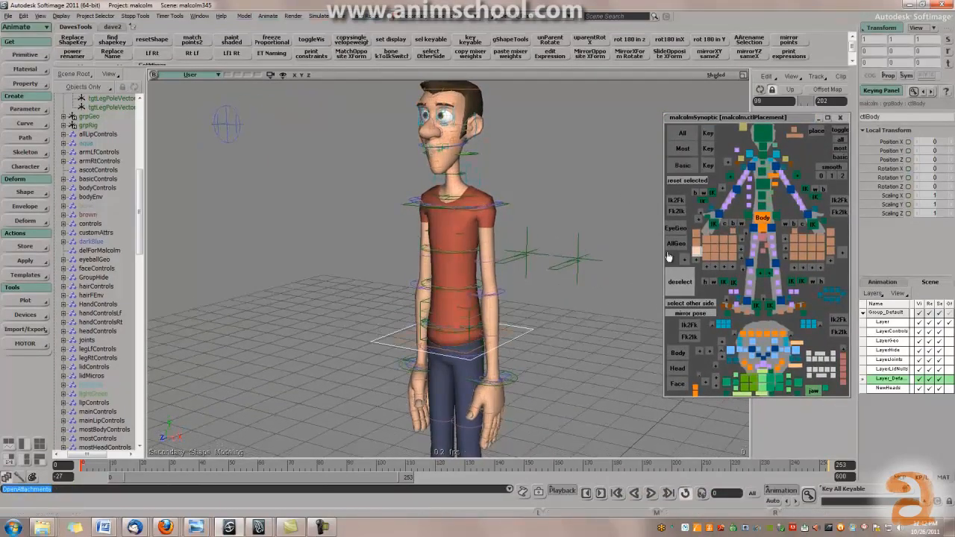
Pick the body, second neck, Most and Basic control sets, ending with the head control, through the synoptic.
{"action": "left_click", "coordinate": [764, 220]}
{"action": "left_click", "coordinate": [764, 156]}
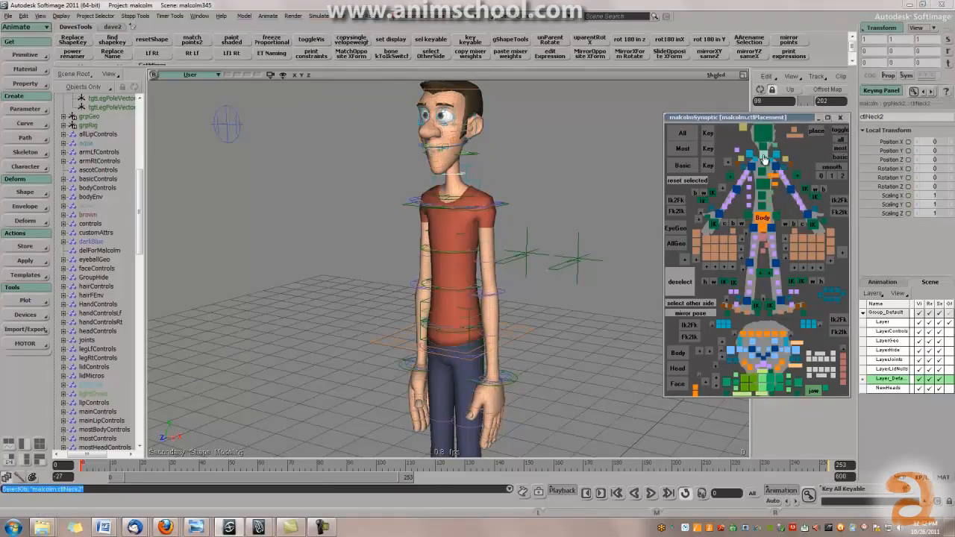
{"action": "left_click", "coordinate": [682, 148]}
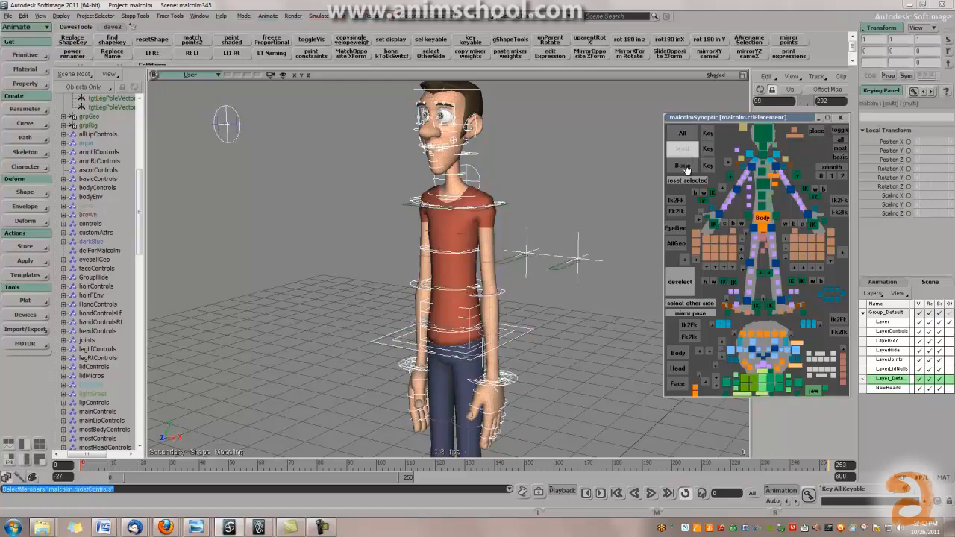
{"action": "left_click", "coordinate": [687, 169]}
{"action": "left_click", "coordinate": [763, 141]}
Select both knee controls, and replace them with the mid lower-leg controls of both legs directly in the viewport.
{"action": "right_click_drag", "start_coordinate": [452, 265], "coordinate": [467, 268]}
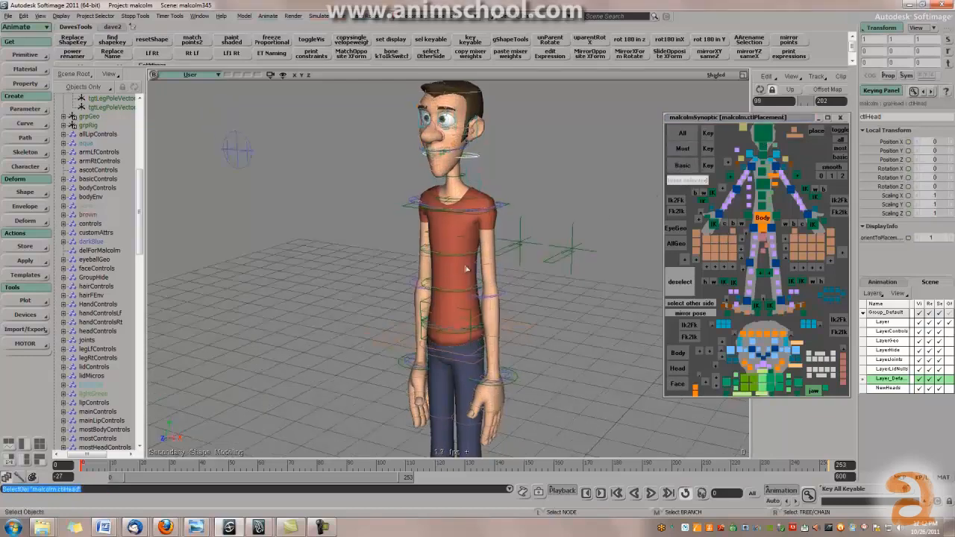
{"action": "scroll", "coordinate": [472, 273], "scroll_direction": "down", "scroll_amount": 3}
{"action": "left_click_drag", "start_coordinate": [499, 366], "coordinate": [503, 307]}
{"action": "right_click_drag", "start_coordinate": [503, 306], "coordinate": [473, 316]}
{"action": "scroll", "coordinate": [475, 316], "scroll_direction": "up", "scroll_amount": 3}
{"action": "left_click_drag", "start_coordinate": [479, 322], "coordinate": [477, 249]}
{"action": "right_click_drag", "start_coordinate": [434, 333], "coordinate": [470, 316]}
{"action": "left_click_drag", "start_coordinate": [441, 297], "coordinate": [449, 319]}
{"action": "left_click_drag", "start_coordinate": [384, 309], "coordinate": [398, 320], "text": "shift"}
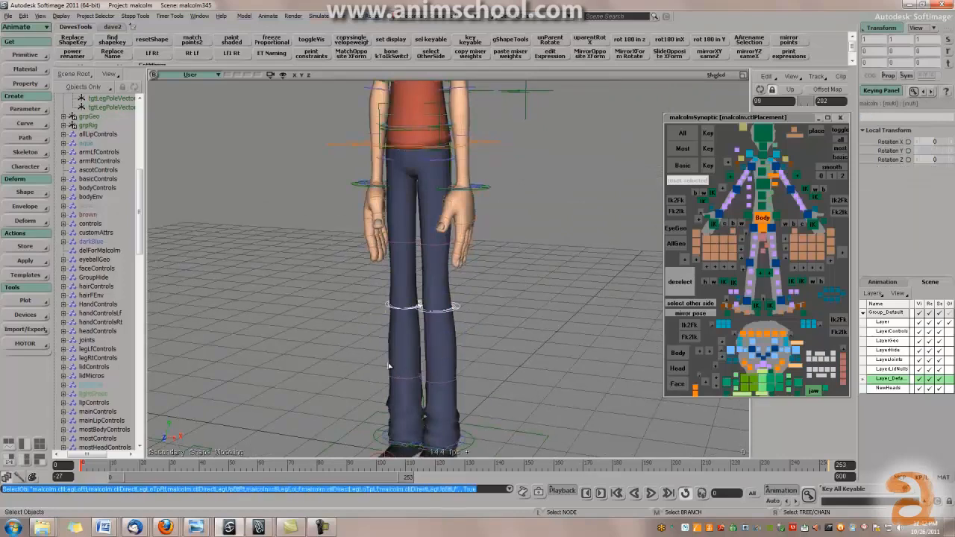
{"action": "left_click_drag", "start_coordinate": [388, 365], "coordinate": [469, 390]}
{"action": "left_click_drag", "start_coordinate": [509, 326], "coordinate": [521, 392]}
{"action": "scroll", "coordinate": [525, 371], "scroll_direction": "down", "scroll_amount": 2}
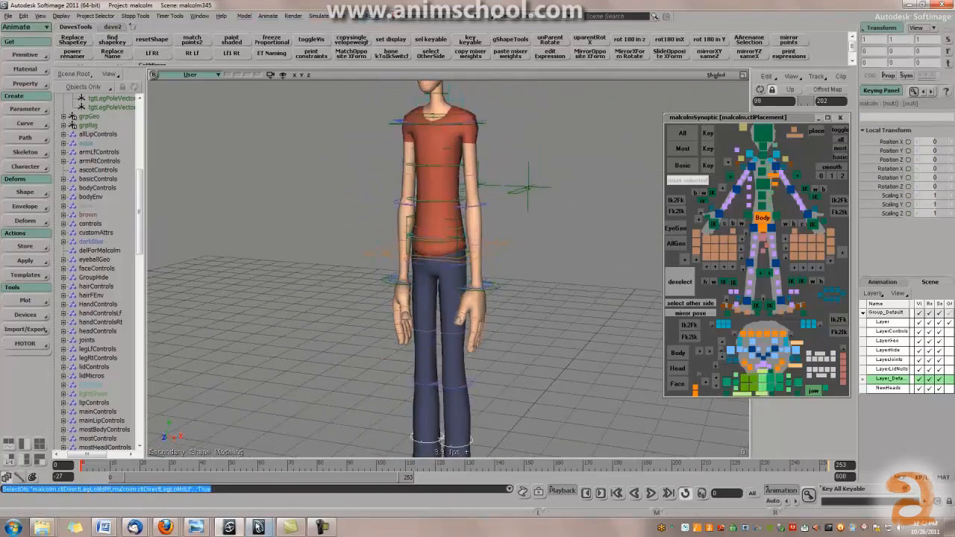
Switch to Maya's main window and reposition the abxPicker beside the Malcolm character.
{"action": "mouse_move", "coordinate": [259, 528]}
{"action": "left_click", "coordinate": [314, 489]}
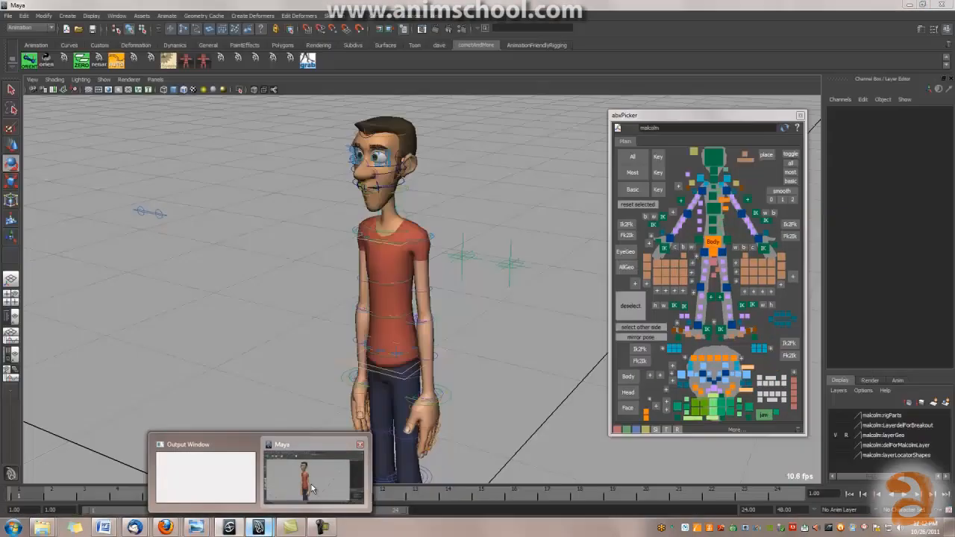
{"action": "middle_click_drag", "start_coordinate": [525, 269], "coordinate": [550, 258], "text": "alt"}
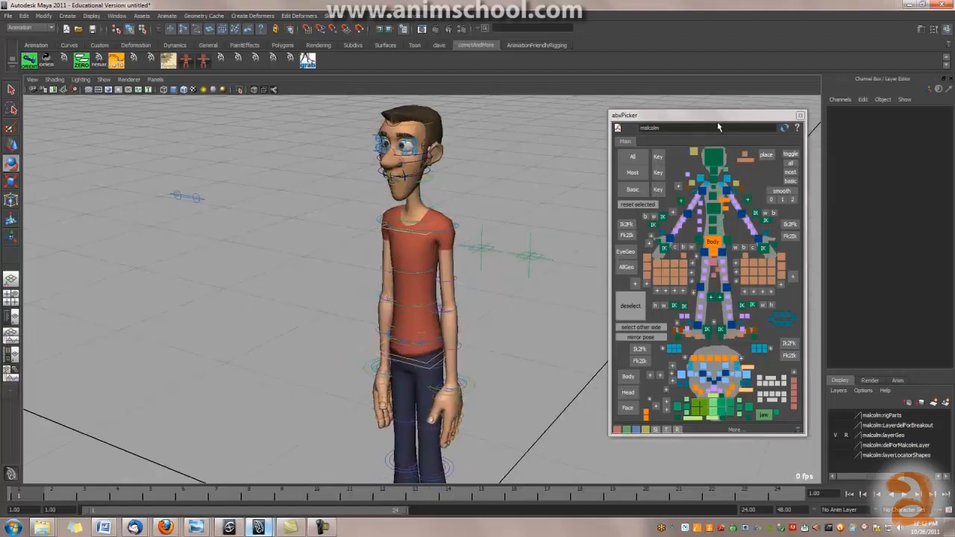
{"action": "left_click_drag", "start_coordinate": [719, 116], "coordinate": [734, 102]}
Select the first neck control and the head control of the Maya rig through the picker.
{"action": "left_click", "coordinate": [735, 147]}
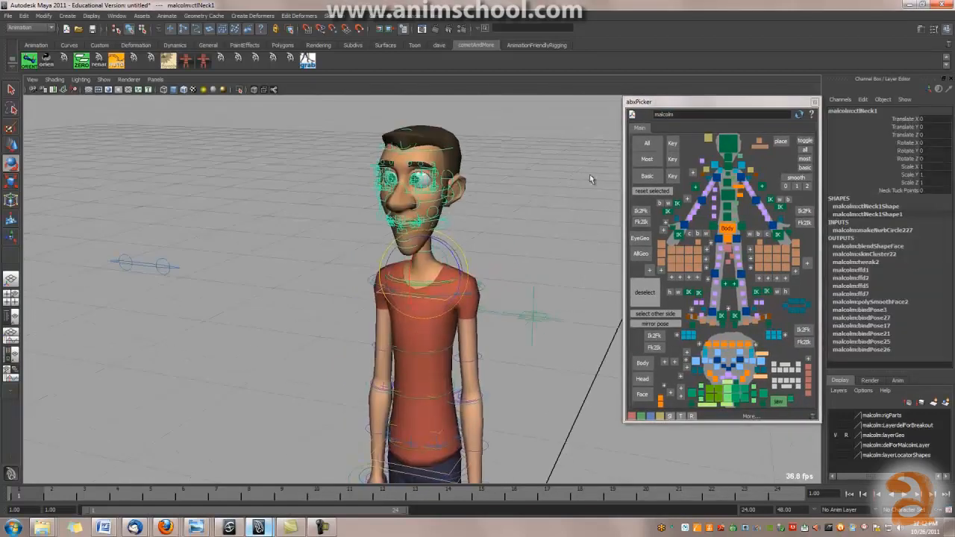
{"action": "left_click", "coordinate": [730, 144]}
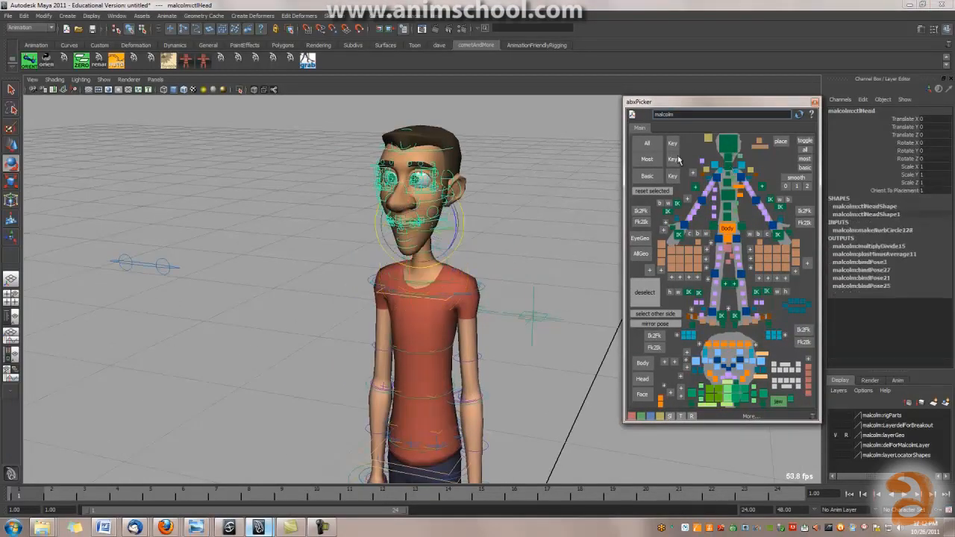
{"action": "left_click", "coordinate": [530, 190]}
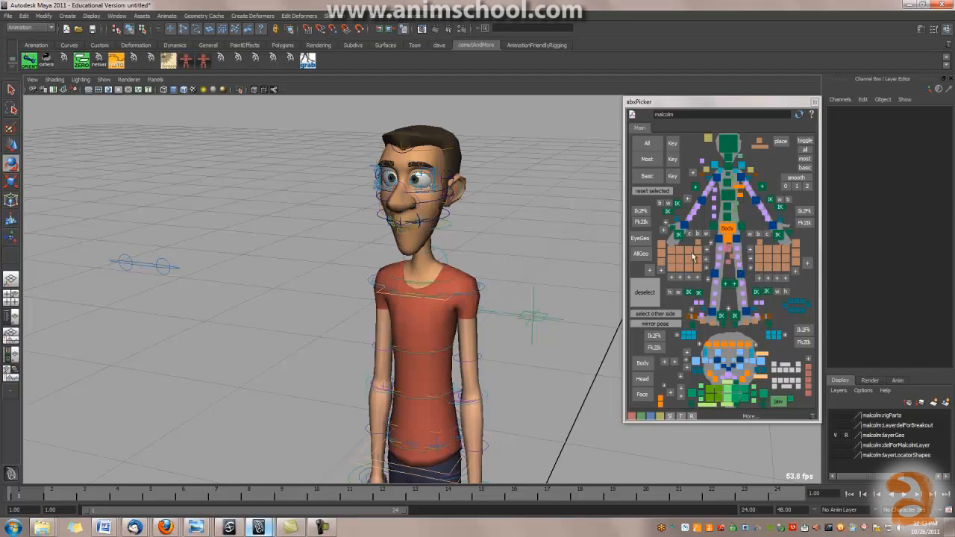
{"action": "left_click", "coordinate": [724, 149]}
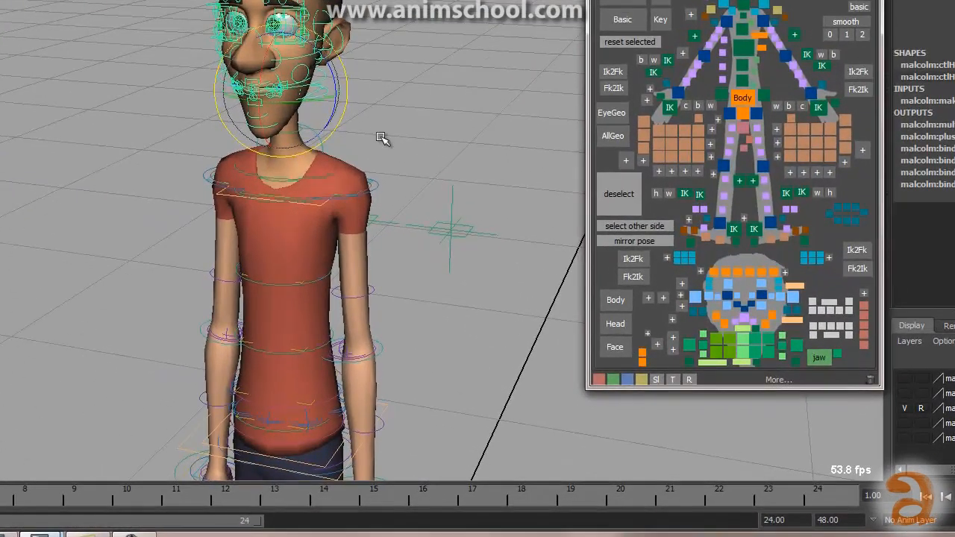
Switch back to Softimage and examine the character's head and shoulders in close-up from the side.
{"action": "middle_click_drag", "start_coordinate": [487, 255], "coordinate": [493, 273], "text": "alt"}
{"action": "right_click_drag", "start_coordinate": [391, 165], "coordinate": [475, 170], "text": "alt"}
{"action": "left_click_drag", "start_coordinate": [489, 152], "coordinate": [460, 128], "text": "alt"}
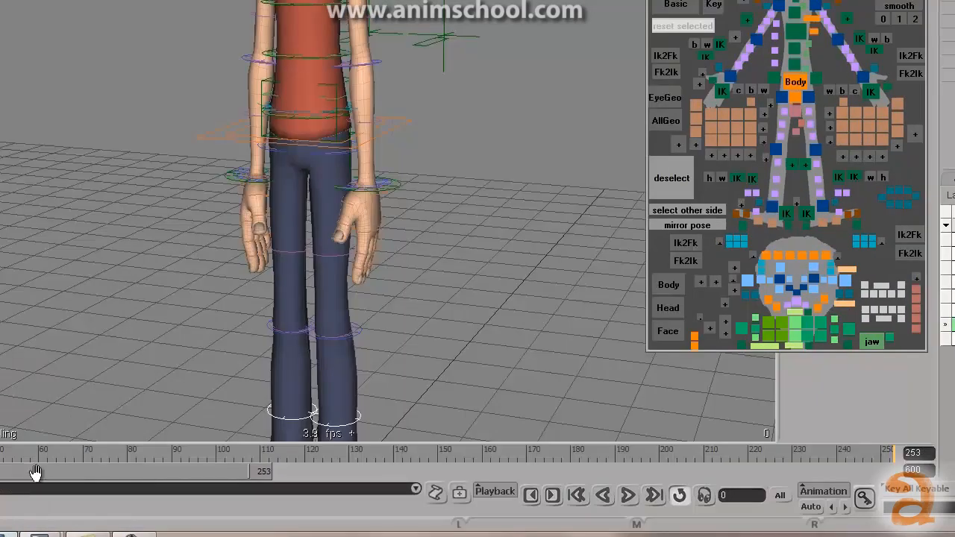
{"action": "middle_click_drag", "start_coordinate": [400, 86], "coordinate": [413, 189], "text": "alt"}
{"action": "right_click_drag", "start_coordinate": [414, 189], "coordinate": [526, 215], "text": "alt"}
{"action": "middle_click_drag", "start_coordinate": [443, 75], "coordinate": [446, 128], "text": "alt"}
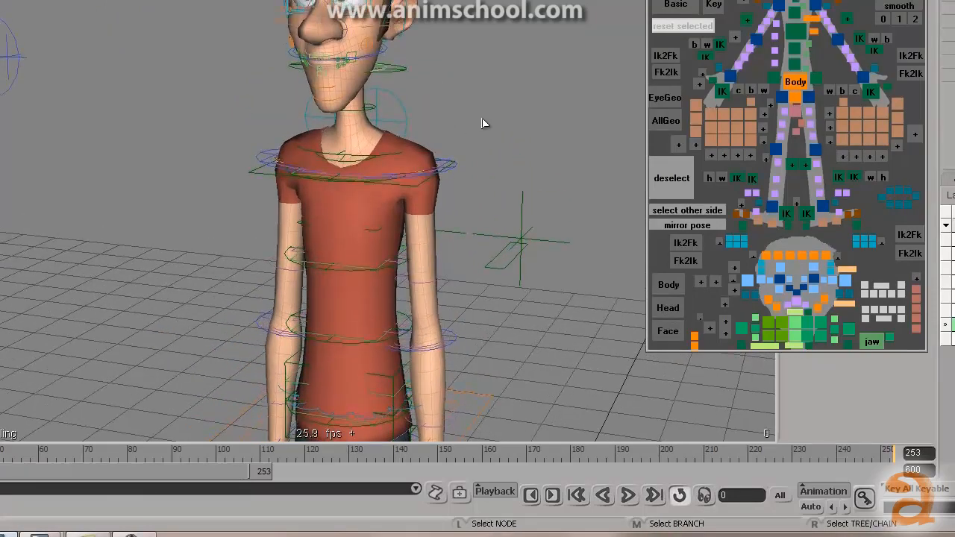
{"action": "left_click_drag", "start_coordinate": [482, 124], "coordinate": [428, 112], "text": "alt"}
{"action": "middle_click_drag", "start_coordinate": [429, 106], "coordinate": [463, 173], "text": "alt"}
{"action": "right_click_drag", "start_coordinate": [463, 172], "coordinate": [545, 181], "text": "alt"}
{"action": "middle_click_drag", "start_coordinate": [493, 105], "coordinate": [487, 126], "text": "alt"}
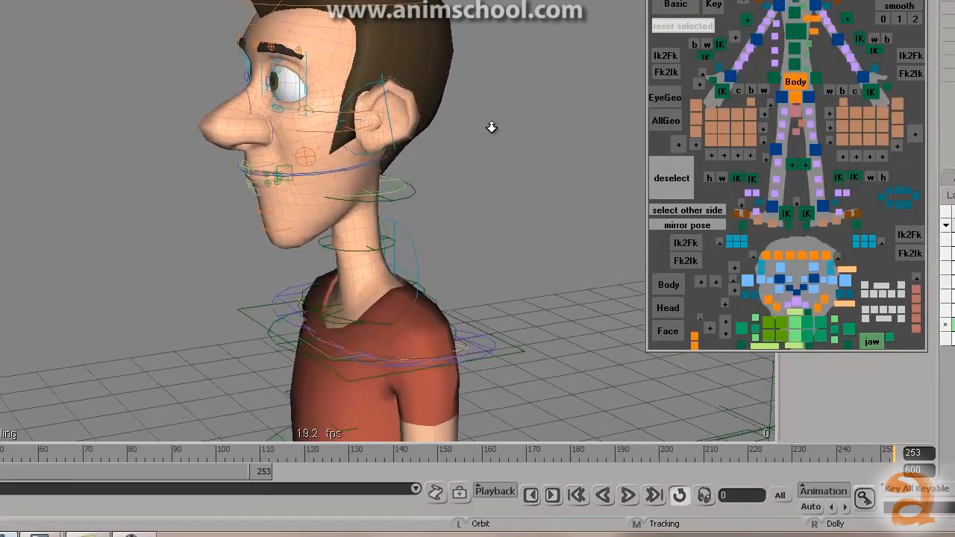
{"action": "right_click_drag", "start_coordinate": [487, 125], "coordinate": [529, 135], "text": "alt"}
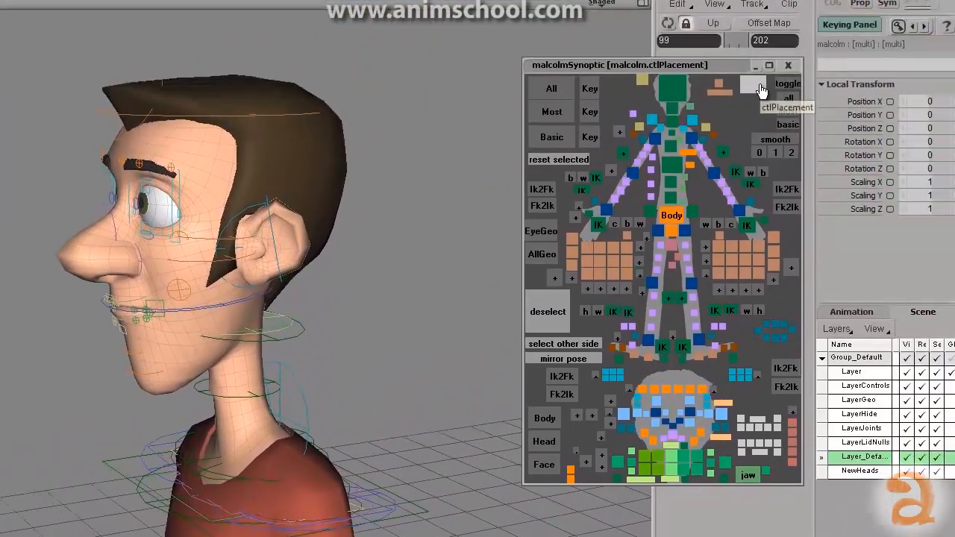
Select the character's placement control and bring the whole figure into view.
{"action": "left_click", "coordinate": [754, 93]}
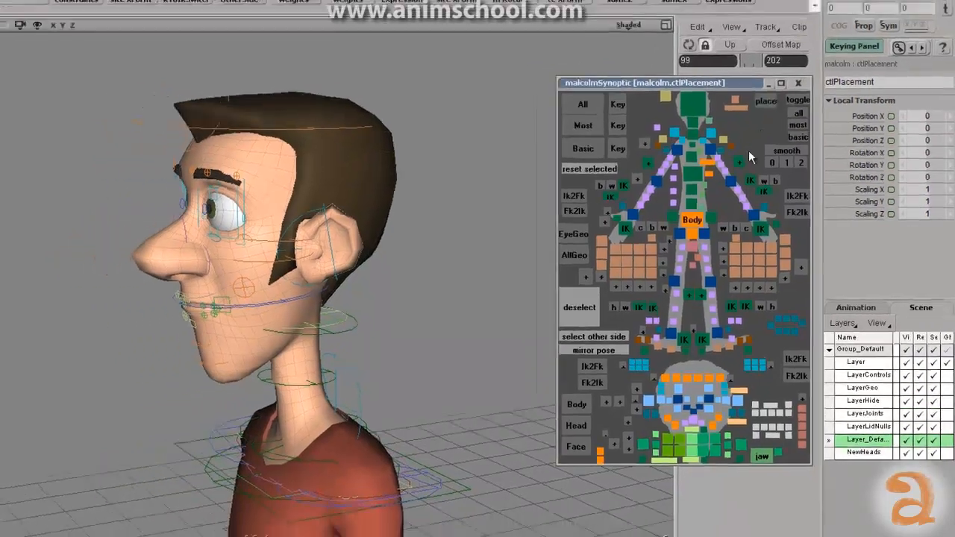
{"action": "left_click", "coordinate": [754, 92]}
{"action": "right_click_drag", "start_coordinate": [597, 276], "coordinate": [560, 283], "text": "alt"}
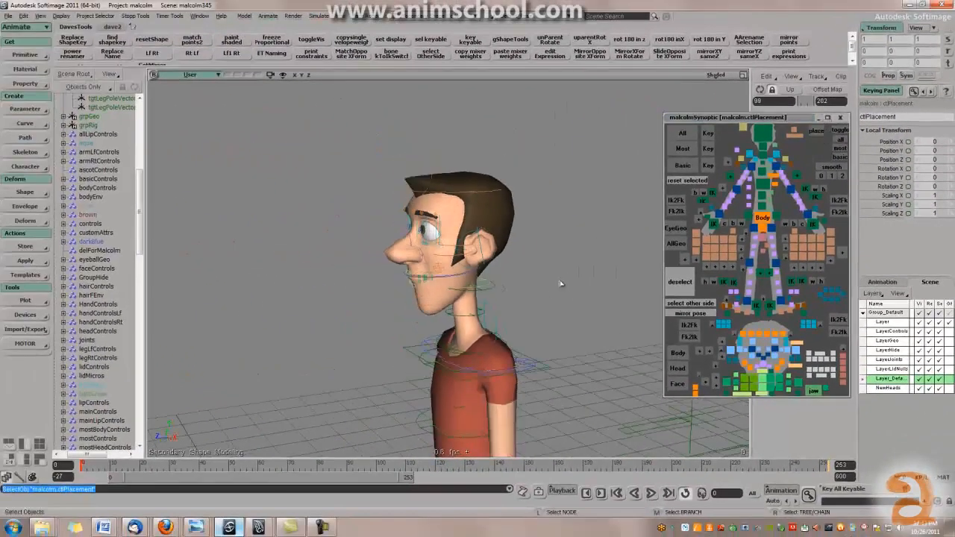
{"action": "middle_click_drag", "start_coordinate": [556, 329], "coordinate": [546, 185], "text": "alt"}
{"action": "right_click_drag", "start_coordinate": [545, 186], "coordinate": [539, 274], "text": "alt"}
{"action": "left_click_drag", "start_coordinate": [540, 273], "coordinate": [556, 313], "text": "alt"}
{"action": "middle_click_drag", "start_coordinate": [522, 328], "coordinate": [518, 215], "text": "alt"}
{"action": "right_click_drag", "start_coordinate": [518, 216], "coordinate": [470, 313], "text": "alt"}
Try moving and rotating the whole character with the placement control, and undo both transformations.
{"action": "key", "text": "v"}
{"action": "left_click_drag", "start_coordinate": [484, 358], "coordinate": [484, 333]}
{"action": "key", "text": "ctrl+z"}
{"action": "key", "text": "c"}
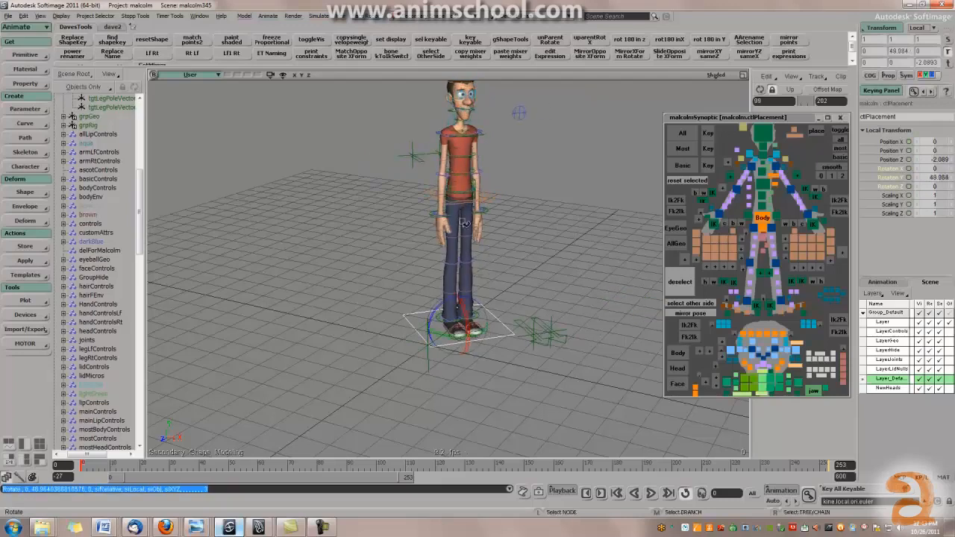
{"action": "right_click_drag", "start_coordinate": [532, 299], "coordinate": [475, 323]}
{"action": "key", "text": "ctrl+z"}
{"action": "key", "text": "ctrl+z"}
Try scaling the whole character uniformly to about 0.34 with the placement control, and undo it.
{"action": "middle_click_drag", "start_coordinate": [475, 323], "coordinate": [467, 343]}
{"action": "key", "text": "x"}
{"action": "left_click_drag", "start_coordinate": [445, 404], "coordinate": [378, 405]}
{"action": "key", "text": "s"}
{"action": "right_click_drag", "start_coordinate": [408, 358], "coordinate": [677, 370]}
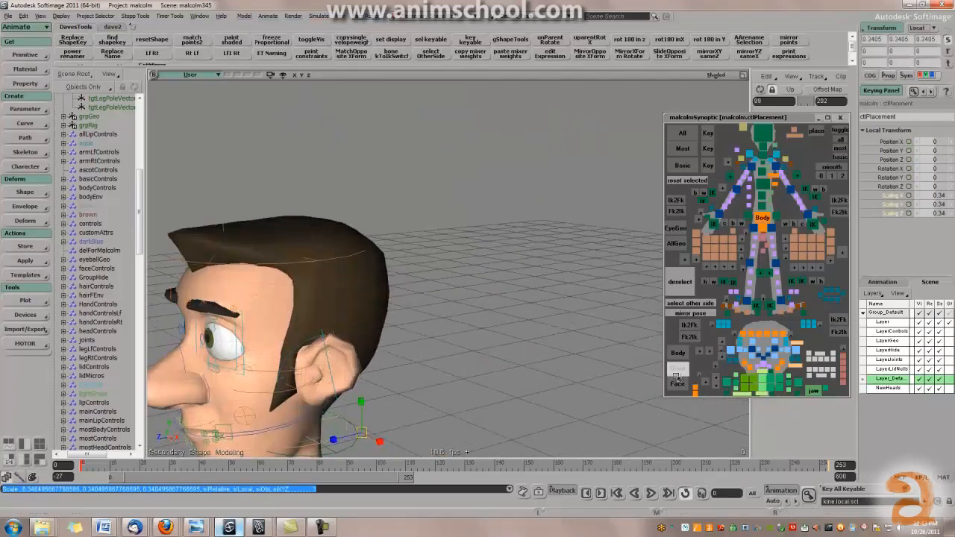
{"action": "mouse_move", "coordinate": [475, 354]}
{"action": "right_mouse_down"}
{"action": "mouse_move", "coordinate": [456, 352]}
{"action": "mouse_move", "coordinate": [456, 332]}
{"action": "right_mouse_up"}
{"action": "key", "text": "ctrl+z"}
Try scaling the character once more with the placement control, and undo the change.
{"action": "key", "text": "f"}
{"action": "middle_click_drag", "start_coordinate": [442, 153], "coordinate": [437, 328], "text": "alt"}
{"action": "middle_click_drag", "start_coordinate": [428, 86], "coordinate": [447, 251], "text": "alt"}
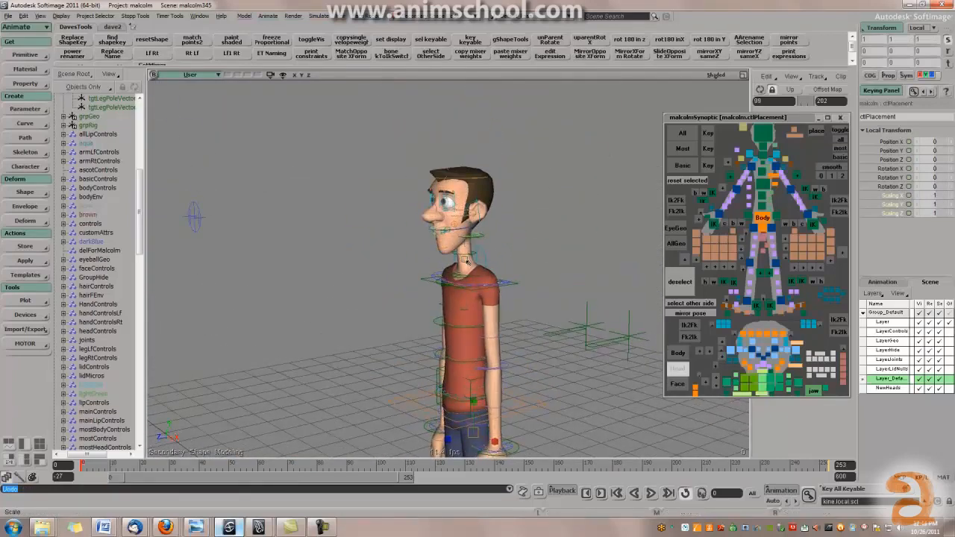
{"action": "middle_click_drag", "start_coordinate": [497, 329], "coordinate": [486, 247], "text": "alt"}
{"action": "right_click_drag", "start_coordinate": [487, 250], "coordinate": [499, 320], "text": "alt"}
{"action": "middle_click_drag", "start_coordinate": [499, 321], "coordinate": [489, 301], "text": "alt"}
{"action": "right_click_drag", "start_coordinate": [489, 302], "coordinate": [506, 310], "text": "alt"}
{"action": "left_click_drag", "start_coordinate": [465, 431], "coordinate": [482, 429]}
{"action": "key", "text": "ctrl+z"}
Clear the selection and show the character's head and shoulders from the front.
{"action": "middle_click_drag", "start_coordinate": [467, 278], "coordinate": [476, 439], "text": "alt"}
{"action": "right_click_drag", "start_coordinate": [500, 379], "coordinate": [534, 383], "text": "alt"}
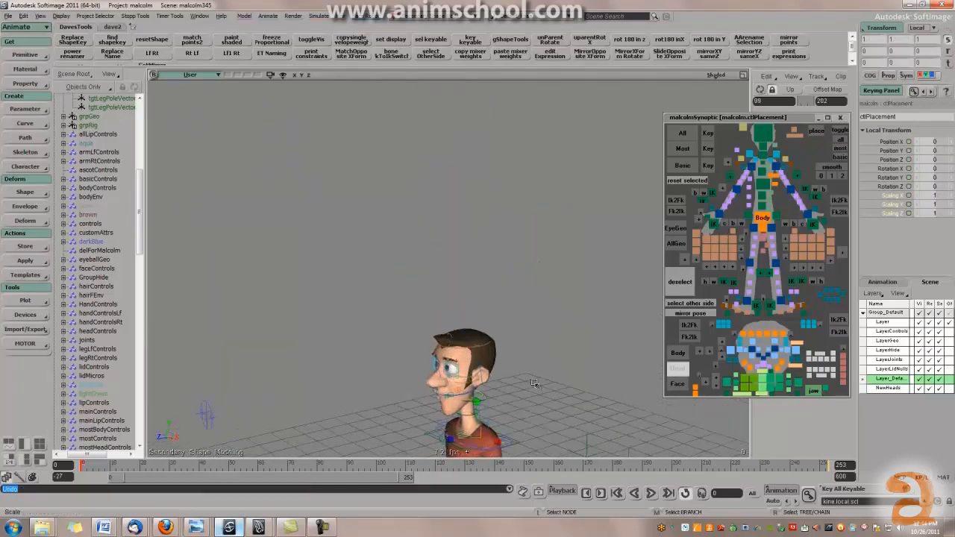
{"action": "middle_click_drag", "start_coordinate": [534, 383], "coordinate": [538, 320], "text": "alt"}
{"action": "right_click_drag", "start_coordinate": [537, 320], "coordinate": [645, 340], "text": "alt"}
{"action": "left_click", "coordinate": [350, 253]}
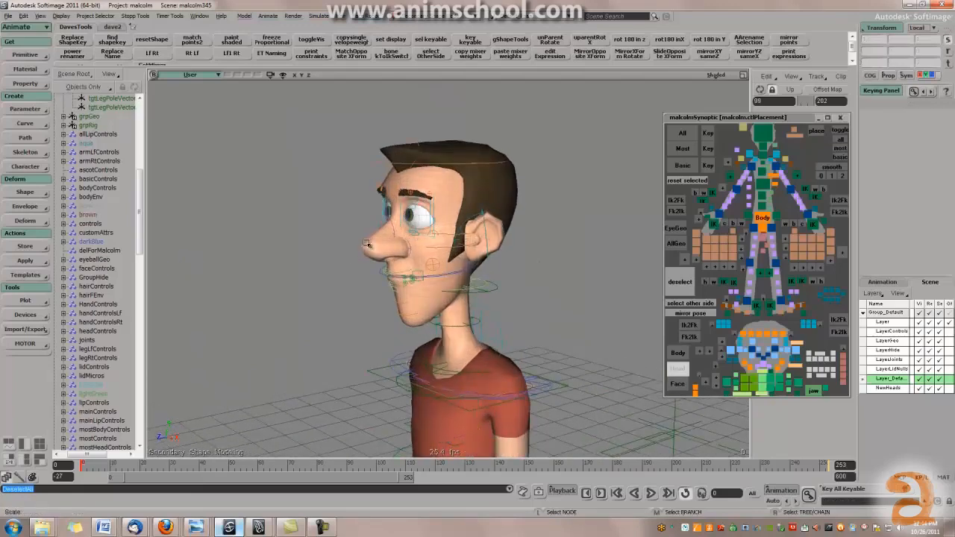
{"action": "left_click_drag", "start_coordinate": [254, 191], "coordinate": [538, 225], "text": "alt"}
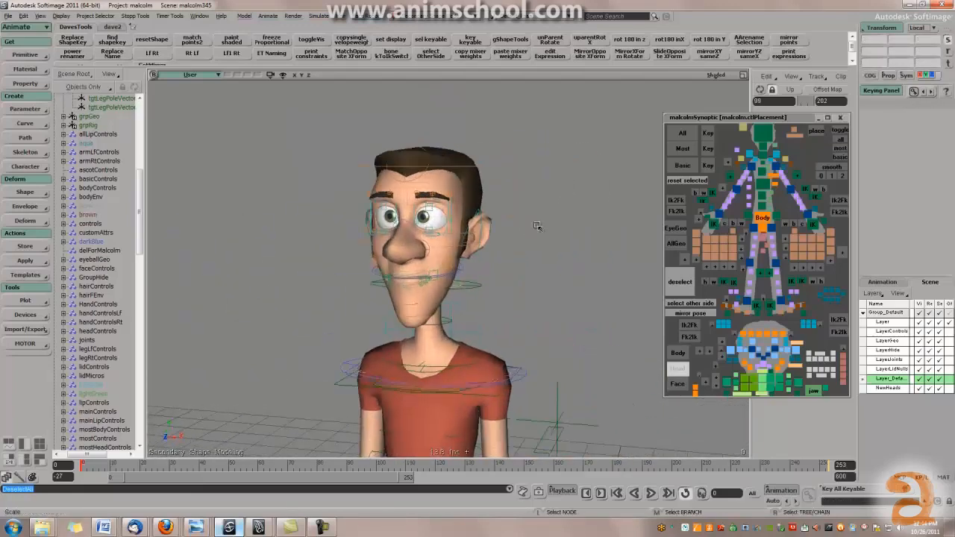
Select the left eyelid control to center the view on the face, and deselect everything.
{"action": "left_click", "coordinate": [415, 217]}
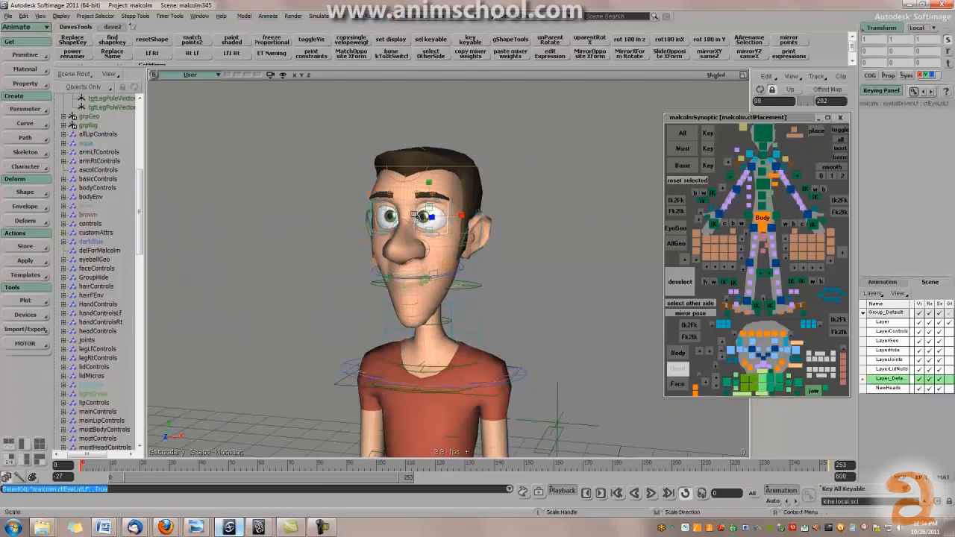
{"action": "key", "text": "f"}
{"action": "right_click_drag", "start_coordinate": [417, 217], "coordinate": [196, 187], "text": "alt"}
{"action": "left_click", "coordinate": [265, 192]}
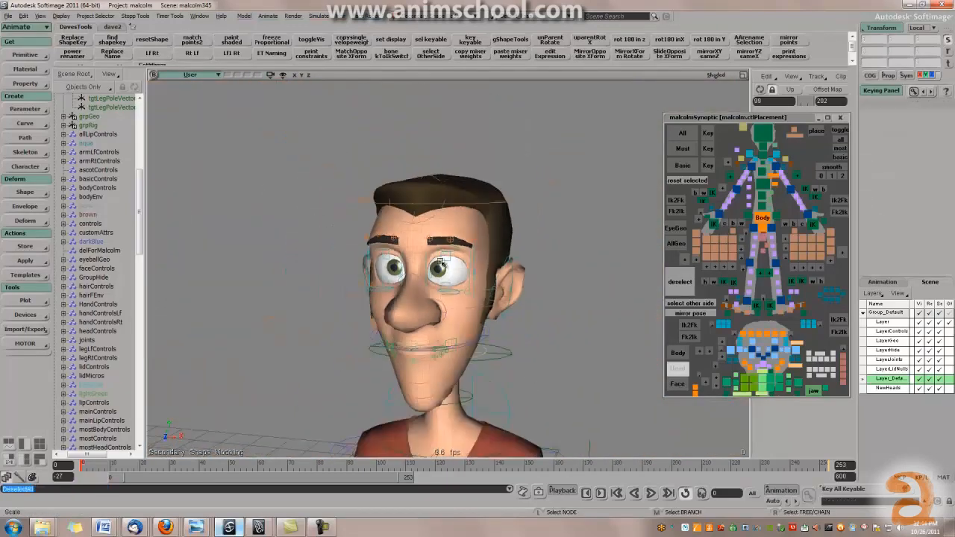
{"action": "middle_click_drag", "start_coordinate": [476, 285], "coordinate": [473, 249], "text": "alt"}
{"action": "left_click_drag", "start_coordinate": [473, 250], "coordinate": [455, 266], "text": "alt"}
{"action": "left_click_drag", "start_coordinate": [539, 286], "coordinate": [548, 299], "text": "alt"}
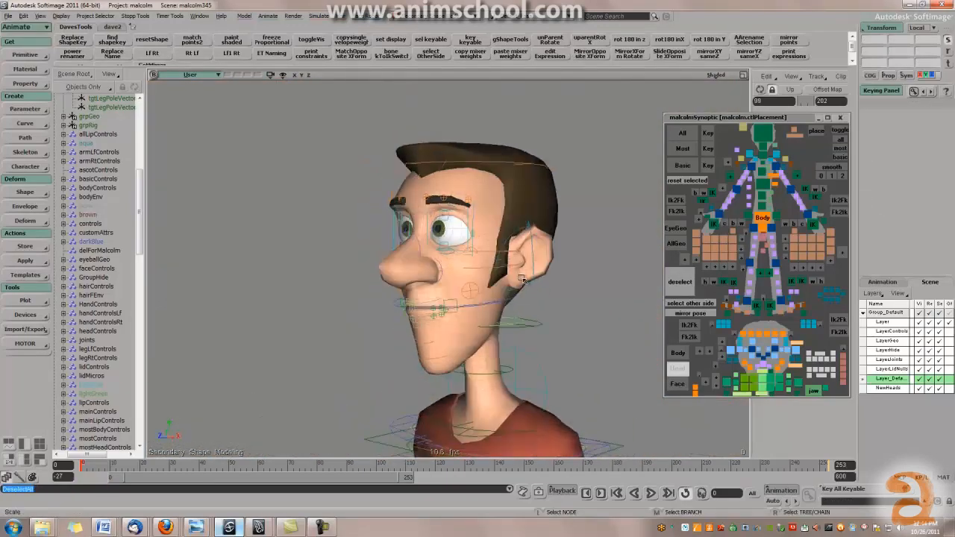
{"action": "left_click", "coordinate": [680, 284]}
{"action": "middle_click_drag", "start_coordinate": [574, 281], "coordinate": [570, 273], "text": "alt"}
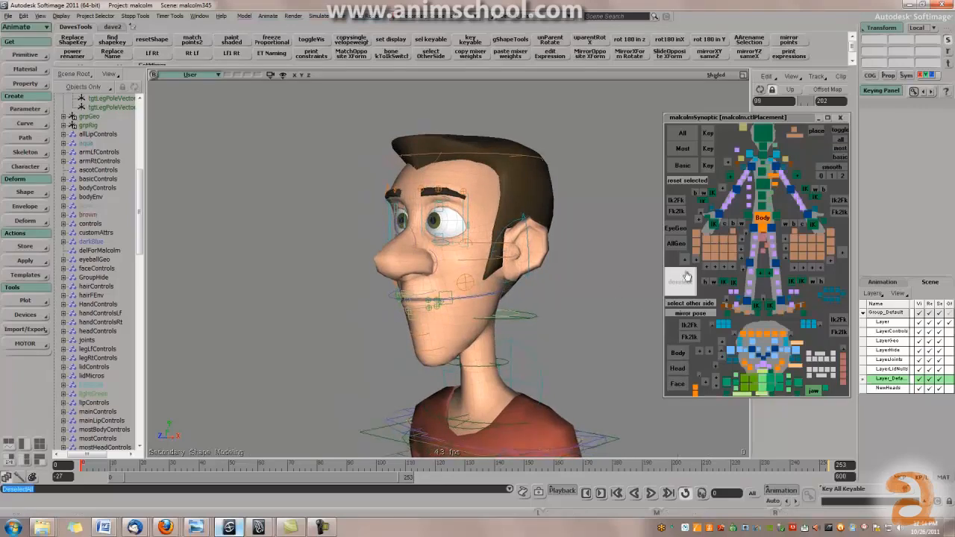
Select all of the character's render geometry and show the main command panel with the selection tools.
{"action": "left_click", "coordinate": [676, 245]}
{"action": "left_click_drag", "start_coordinate": [573, 259], "coordinate": [564, 261], "text": "alt"}
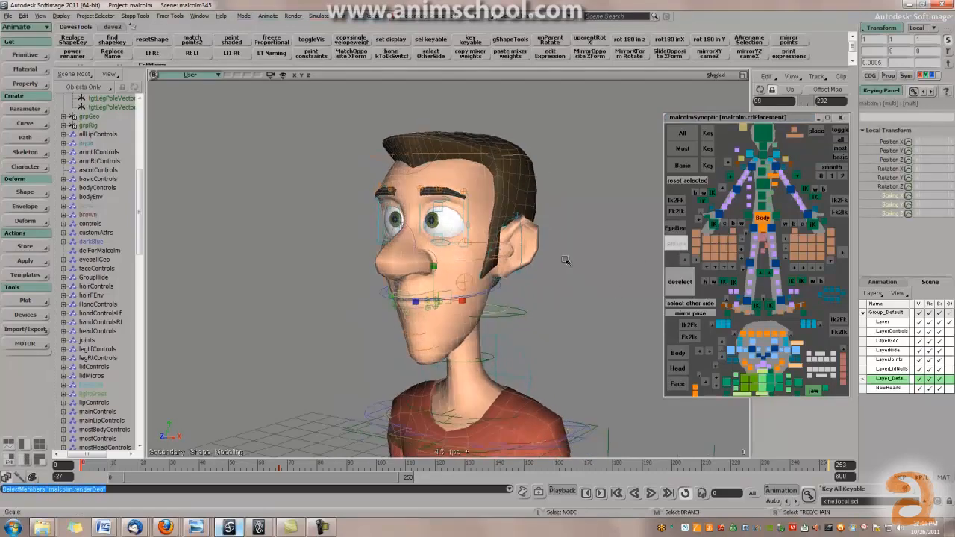
{"action": "left_click", "coordinate": [900, 477]}
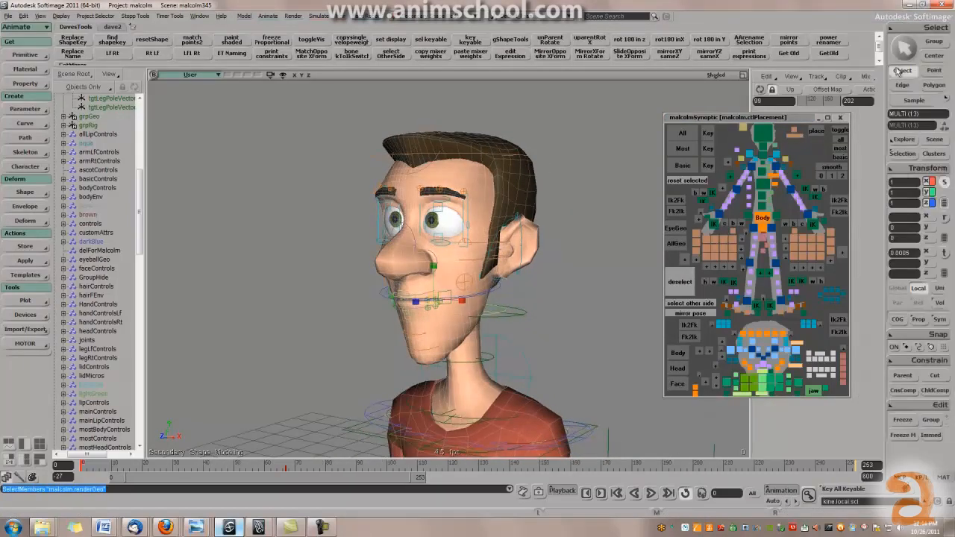
{"action": "left_click", "coordinate": [919, 28]}
{"action": "mouse_move", "coordinate": [796, 231]}
{"action": "left_click", "coordinate": [749, 233]}
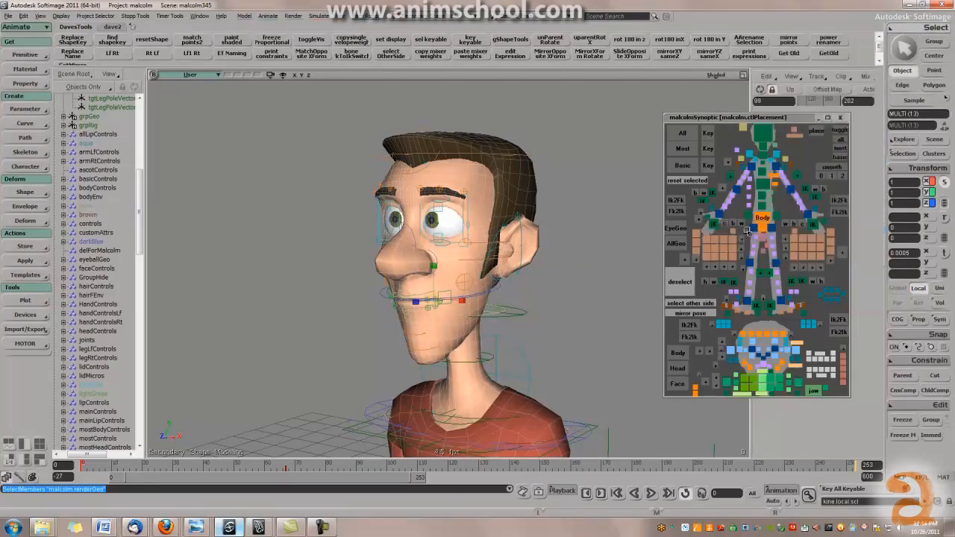
Select only the head mesh in the viewport and view it from the side.
{"action": "left_click", "coordinate": [600, 258]}
{"action": "left_click_drag", "start_coordinate": [569, 288], "coordinate": [536, 291], "text": "alt"}
{"action": "left_click", "coordinate": [386, 267]}
{"action": "left_click_drag", "start_coordinate": [623, 293], "coordinate": [564, 298], "text": "alt"}
{"action": "scroll", "coordinate": [560, 297], "scroll_direction": "up", "scroll_amount": 3}
{"action": "scroll", "coordinate": [560, 297], "scroll_direction": "down", "scroll_amount": 3}
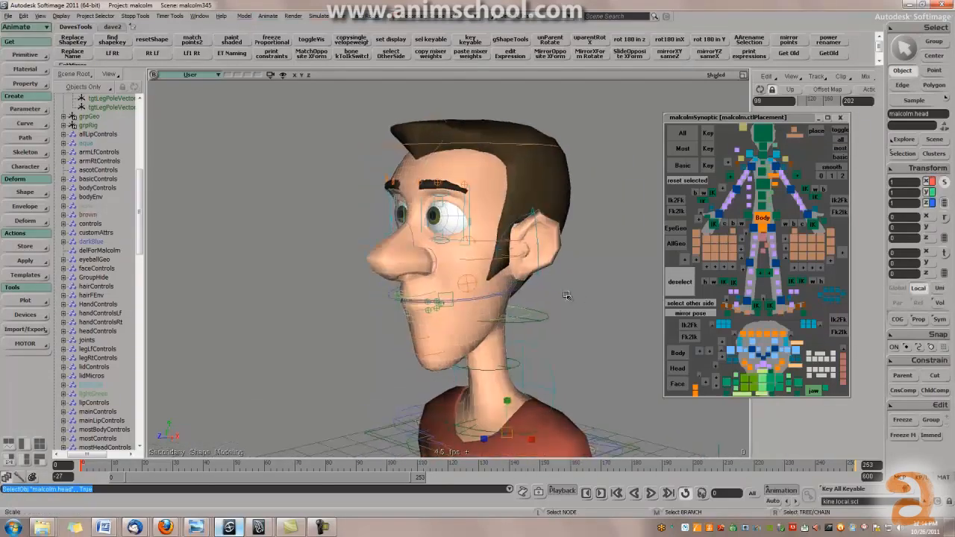
Undo the last selection changes and clear the selection.
{"action": "key", "text": "ctrl+z"}
{"action": "key", "text": "ctrl+z"}
{"action": "key", "text": "ctrl+shift+a"}
{"action": "left_click_drag", "start_coordinate": [586, 289], "coordinate": [595, 283], "text": "alt"}
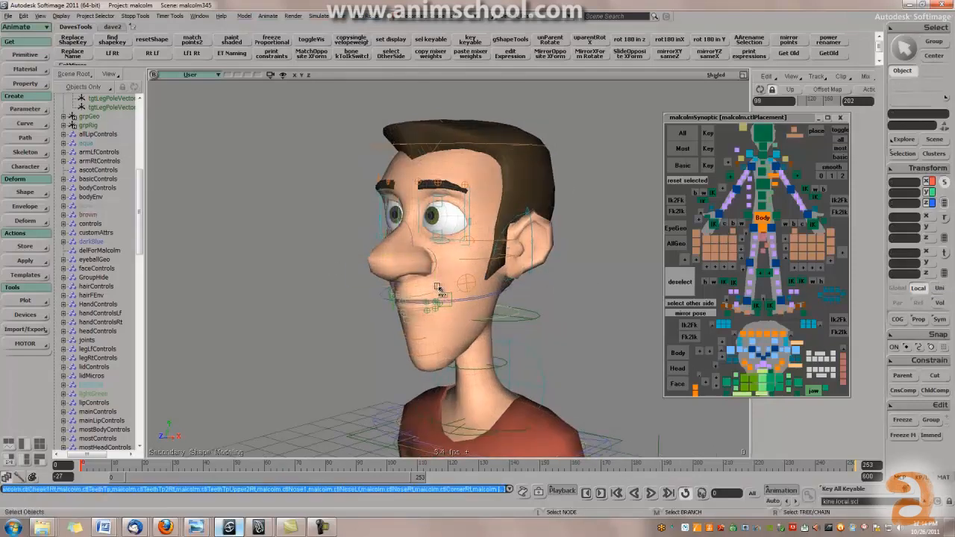
Switch the character's mesh smoothing between levels 1 and 0, ending on level 1, and examine the head.
{"action": "left_click_drag", "start_coordinate": [441, 291], "coordinate": [532, 267], "text": "alt"}
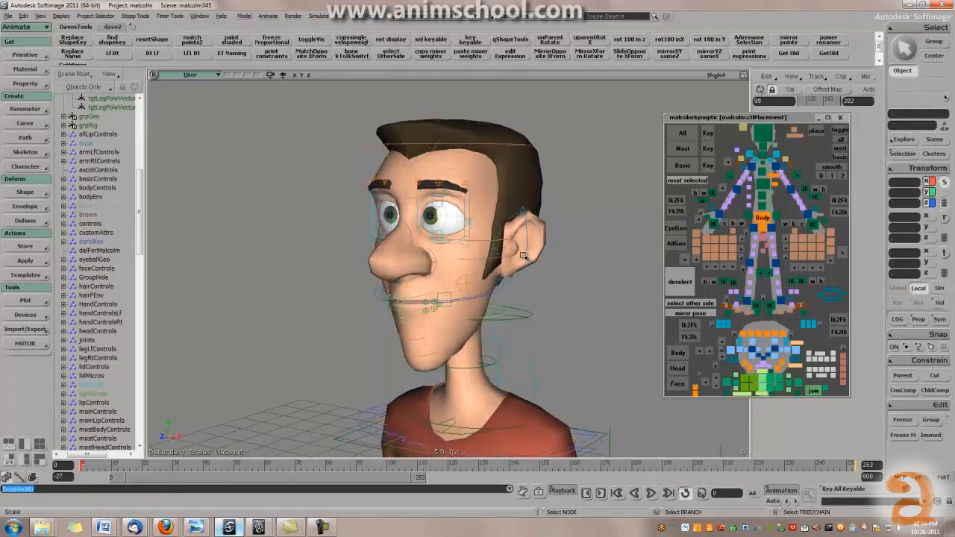
{"action": "left_click", "coordinate": [832, 177]}
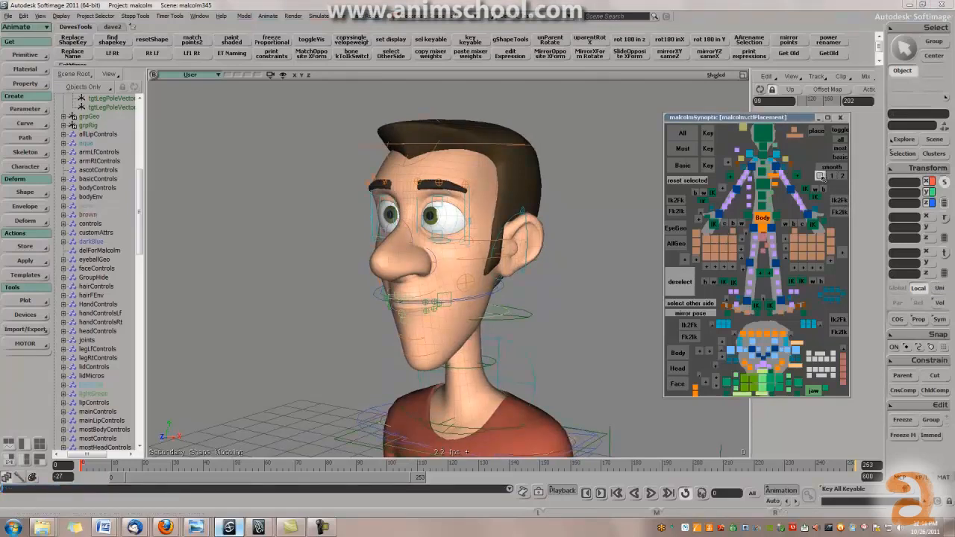
{"action": "left_click", "coordinate": [820, 176]}
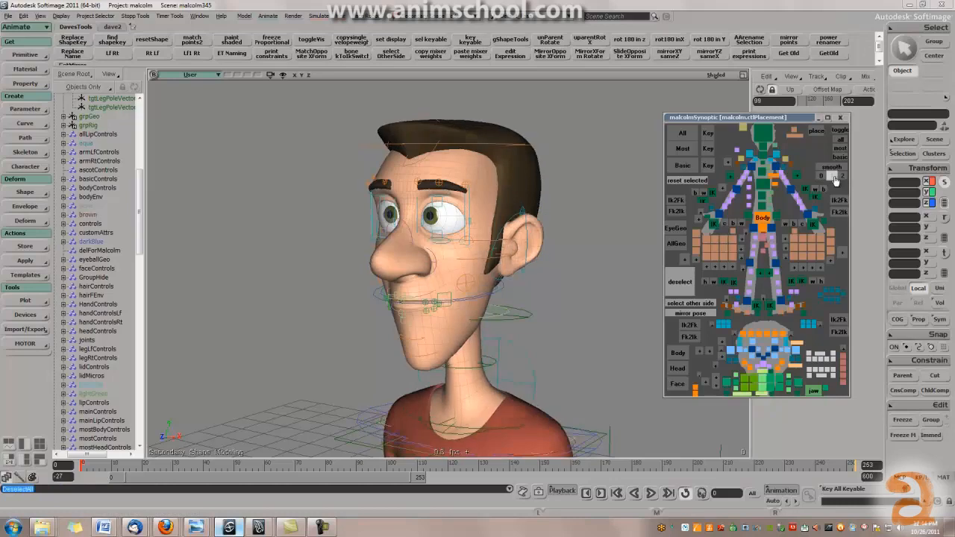
{"action": "key", "text": "s"}
{"action": "mouse_move", "coordinate": [526, 218]}
{"action": "left_mouse_down"}
{"action": "mouse_move", "coordinate": [488, 217]}
{"action": "mouse_move", "coordinate": [534, 222]}
{"action": "left_mouse_up"}
{"action": "key", "text": "x"}
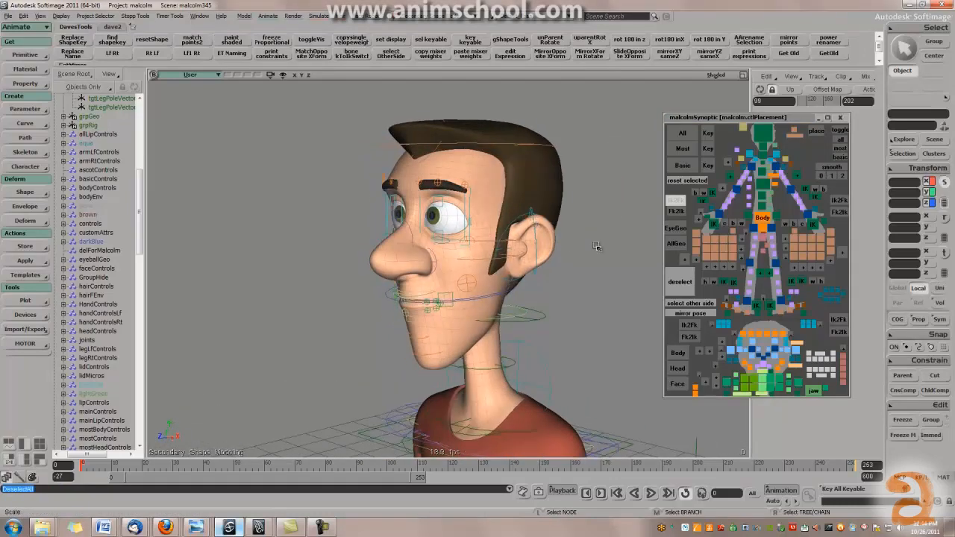
Set the mesh smoothing to level 0 and examine the head and torso from further back.
{"action": "left_click", "coordinate": [820, 177]}
{"action": "key", "text": "s"}
{"action": "mouse_move", "coordinate": [595, 262]}
{"action": "middle_mouse_down"}
{"action": "mouse_move", "coordinate": [627, 257]}
{"action": "mouse_move", "coordinate": [593, 264]}
{"action": "middle_mouse_up"}
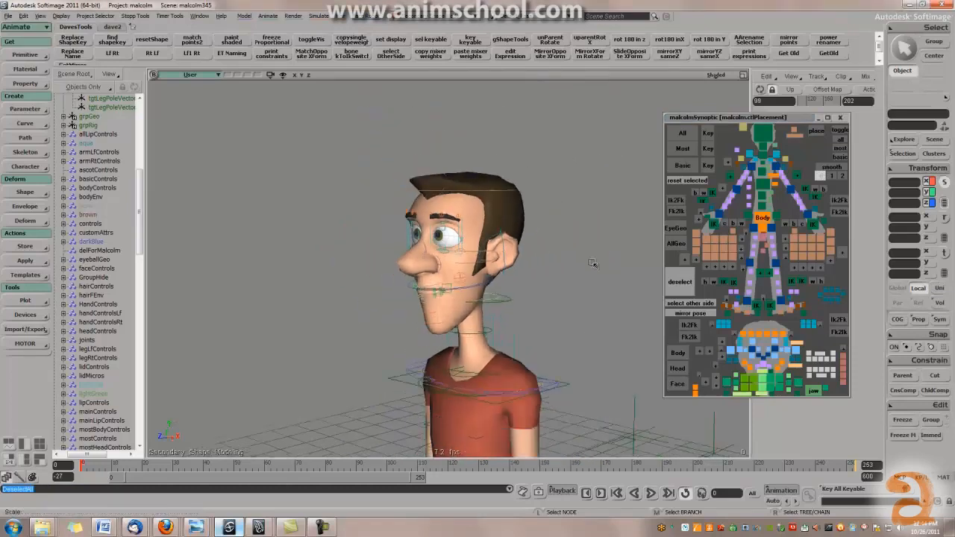
{"action": "right_click_drag", "start_coordinate": [592, 264], "coordinate": [563, 320]}
{"action": "key", "text": "s"}
{"action": "left_click_drag", "start_coordinate": [564, 319], "coordinate": [562, 313]}
{"action": "left_click", "coordinate": [822, 177]}
{"action": "key", "text": "s"}
{"action": "left_click_drag", "start_coordinate": [443, 309], "coordinate": [445, 299]}
{"action": "key", "text": "s"}
{"action": "right_click_drag", "start_coordinate": [446, 299], "coordinate": [453, 315]}
{"action": "scroll", "coordinate": [484, 329], "scroll_direction": "down", "scroll_amount": 5}
{"action": "scroll", "coordinate": [483, 329], "scroll_direction": "up", "scroll_amount": 4}
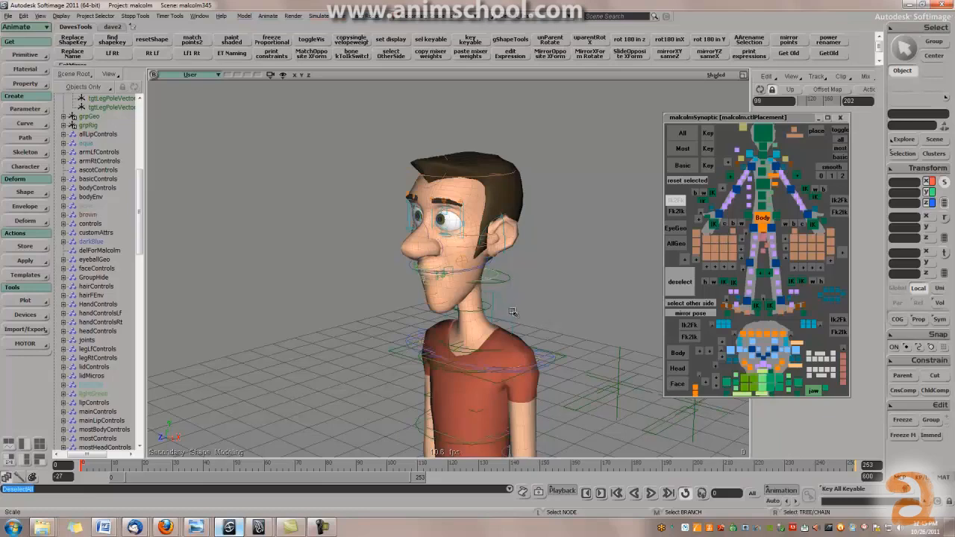
Select the left shoulder control beside the neck, then deselect it and set the mesh smoothing to level 1.
{"action": "middle_click_drag", "start_coordinate": [536, 302], "coordinate": [568, 291]}
{"action": "middle_click_drag", "start_coordinate": [485, 329], "coordinate": [506, 340]}
{"action": "left_click", "coordinate": [487, 310]}
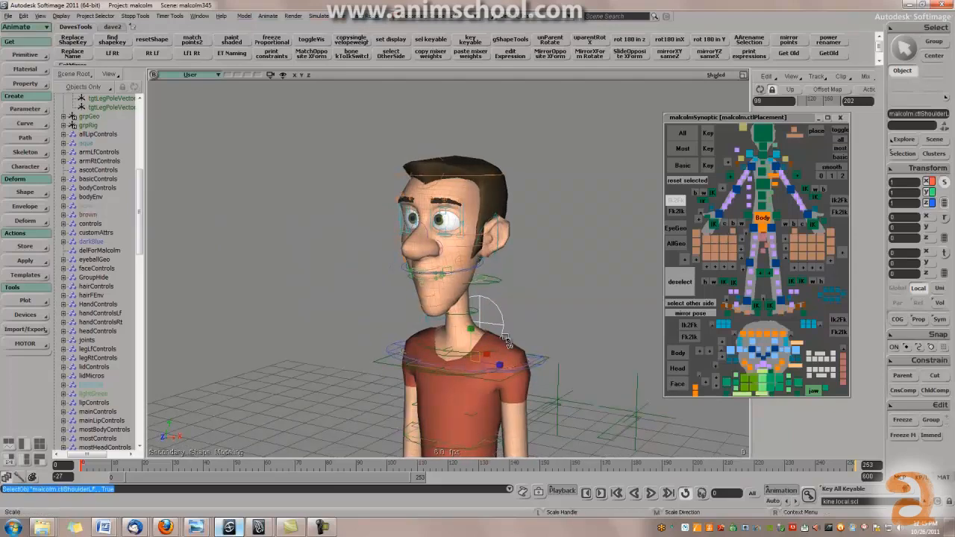
{"action": "scroll", "coordinate": [507, 341], "scroll_direction": "up", "scroll_amount": 3}
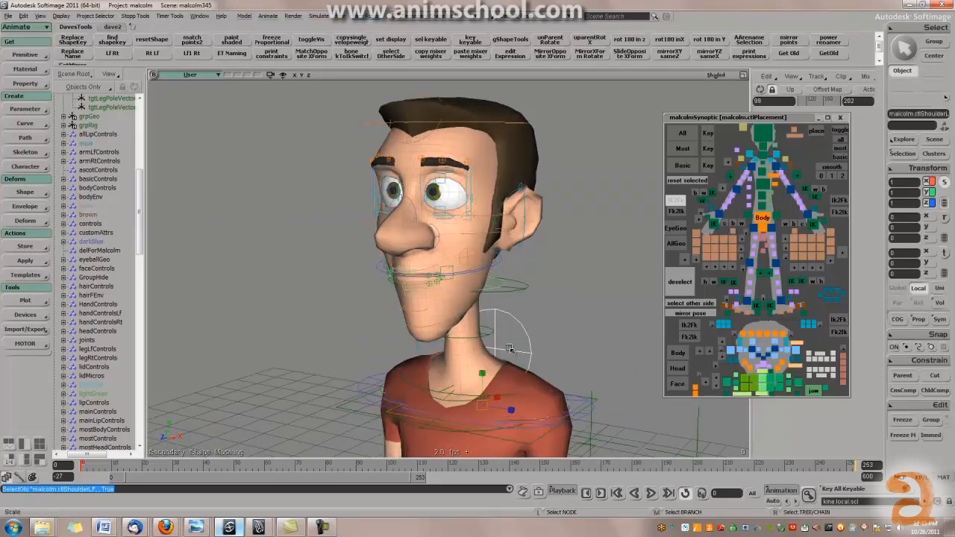
{"action": "middle_click_drag", "start_coordinate": [507, 351], "coordinate": [553, 279]}
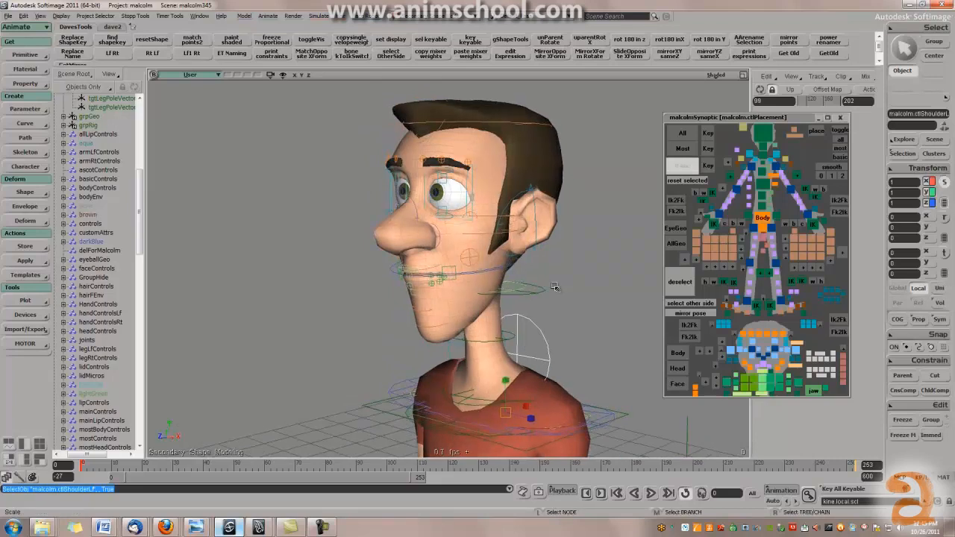
{"action": "mouse_move", "coordinate": [545, 291]}
{"action": "middle_mouse_down"}
{"action": "mouse_move", "coordinate": [547, 279]}
{"action": "mouse_move", "coordinate": [538, 289]}
{"action": "middle_mouse_up"}
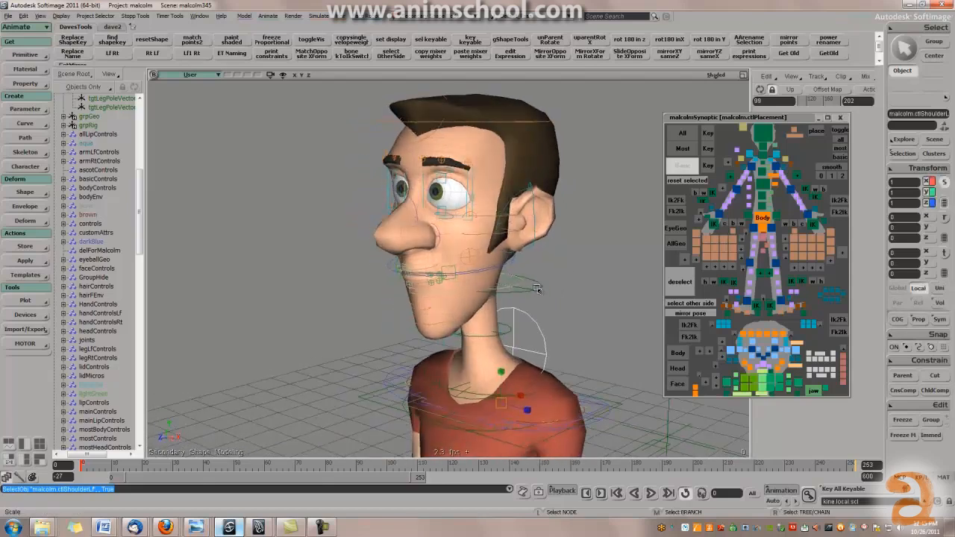
{"action": "left_click", "coordinate": [579, 297]}
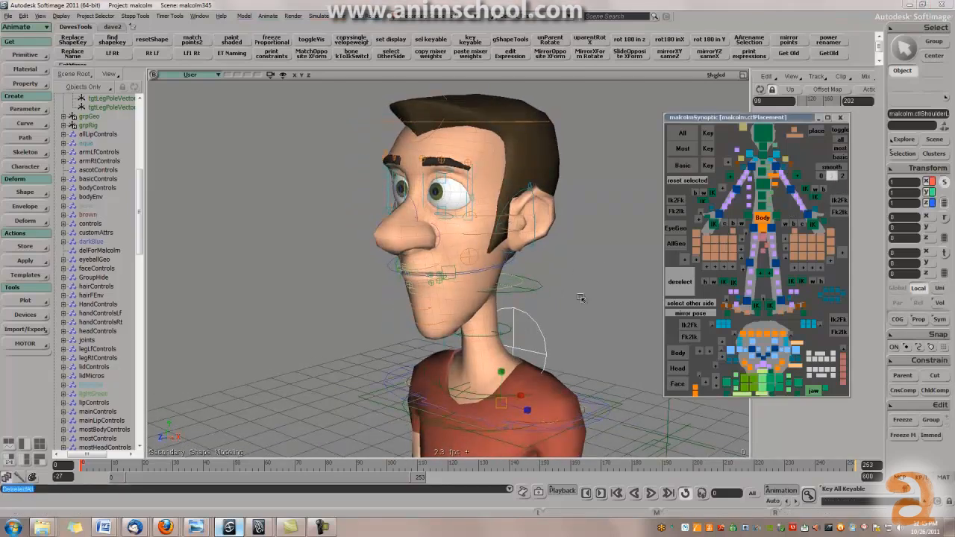
{"action": "middle_click_drag", "start_coordinate": [552, 300], "coordinate": [562, 302]}
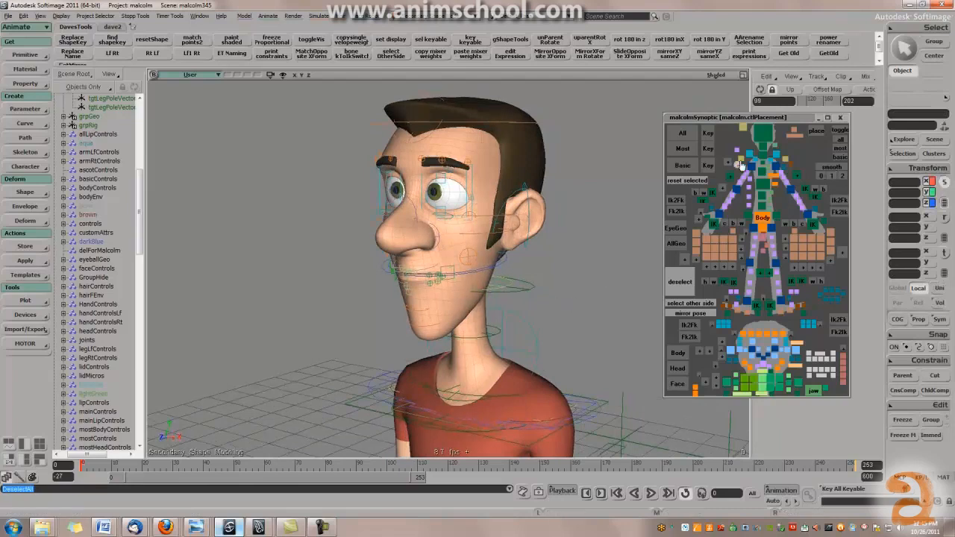
Select the head control and then the placement control to see each one on the rig.
{"action": "left_click", "coordinate": [764, 140]}
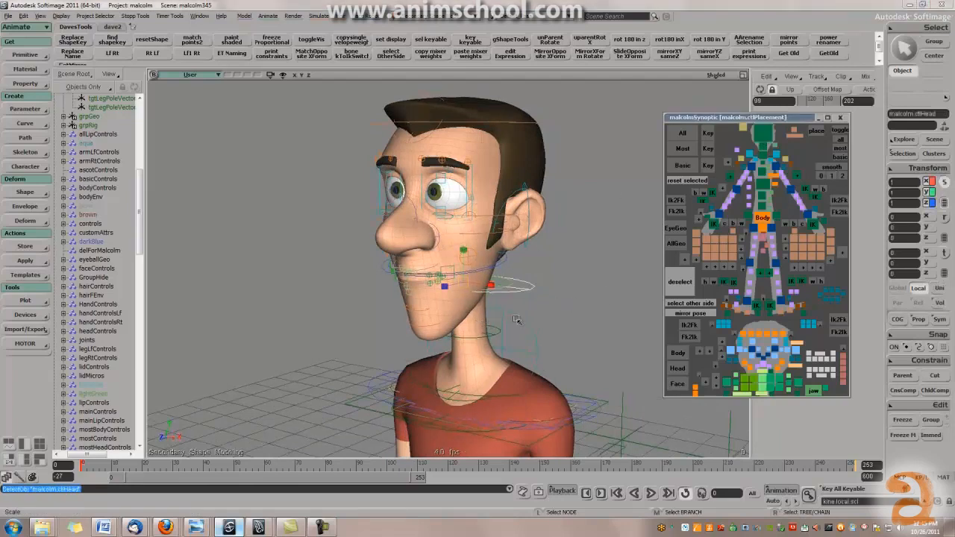
{"action": "scroll", "coordinate": [439, 388], "scroll_direction": "down", "scroll_amount": 10}
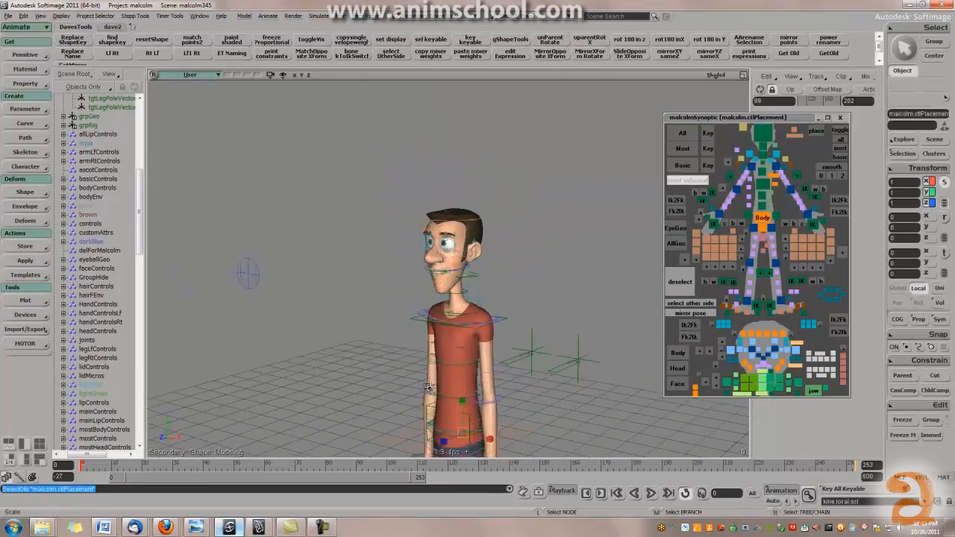
{"action": "scroll", "coordinate": [440, 388], "scroll_direction": "up", "scroll_amount": 10}
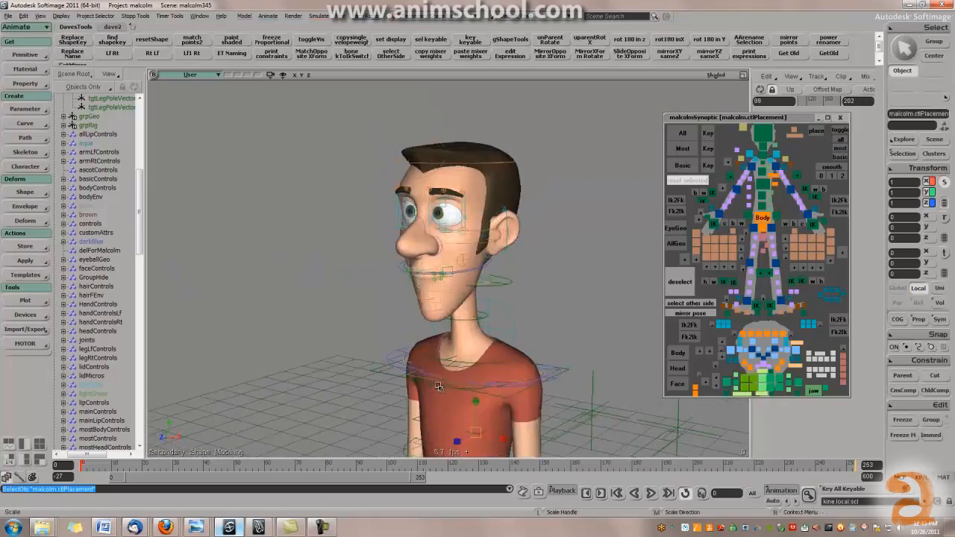
{"action": "middle_click_drag", "start_coordinate": [455, 275], "coordinate": [452, 287]}
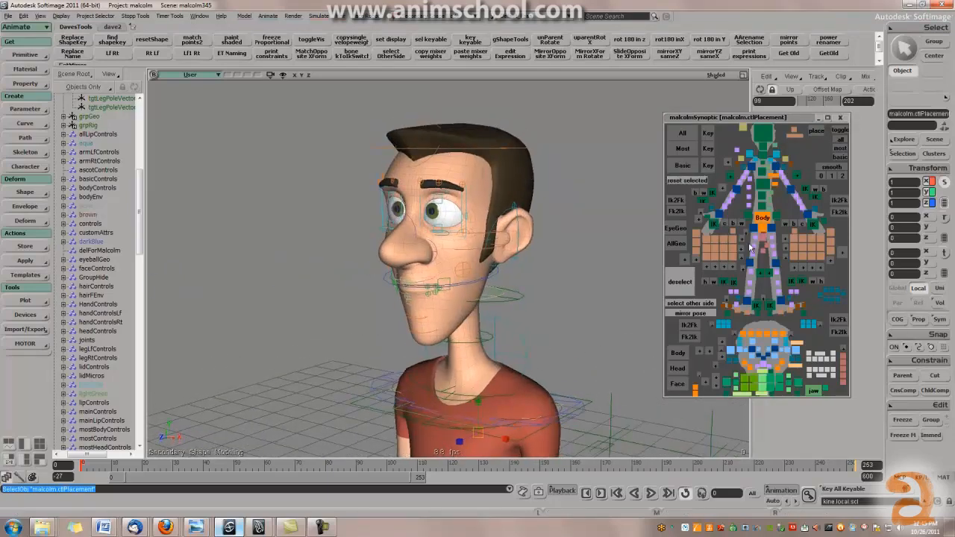
Select the main body control at the hips, try translating it, and undo the move.
{"action": "left_click", "coordinate": [761, 221]}
{"action": "scroll", "coordinate": [482, 361], "scroll_direction": "down", "scroll_amount": 10}
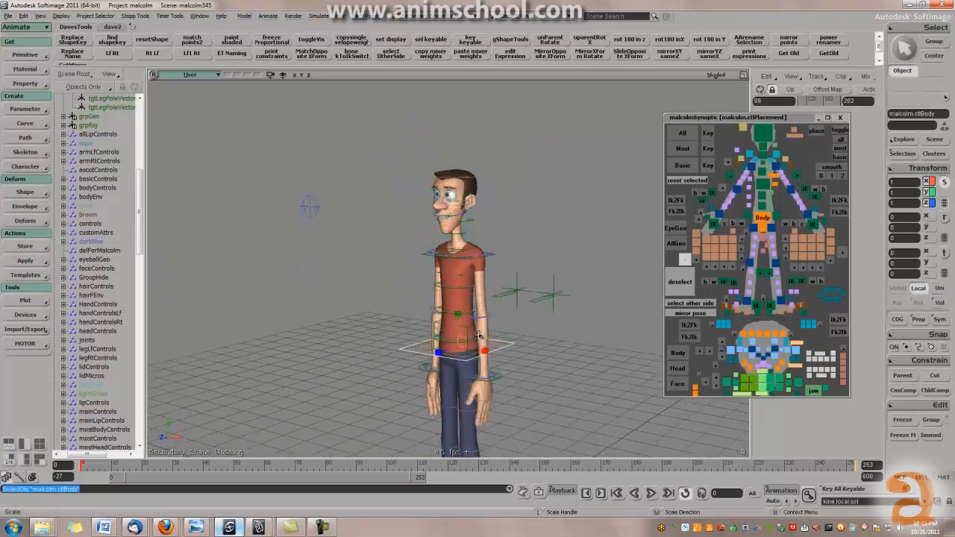
{"action": "left_click_drag", "start_coordinate": [481, 361], "coordinate": [465, 364], "text": "alt"}
{"action": "key", "text": "v"}
{"action": "middle_click_drag", "start_coordinate": [484, 374], "coordinate": [463, 333], "text": "alt"}
{"action": "left_click_drag", "start_coordinate": [461, 344], "coordinate": [474, 310]}
{"action": "key", "text": "ctrl+z"}
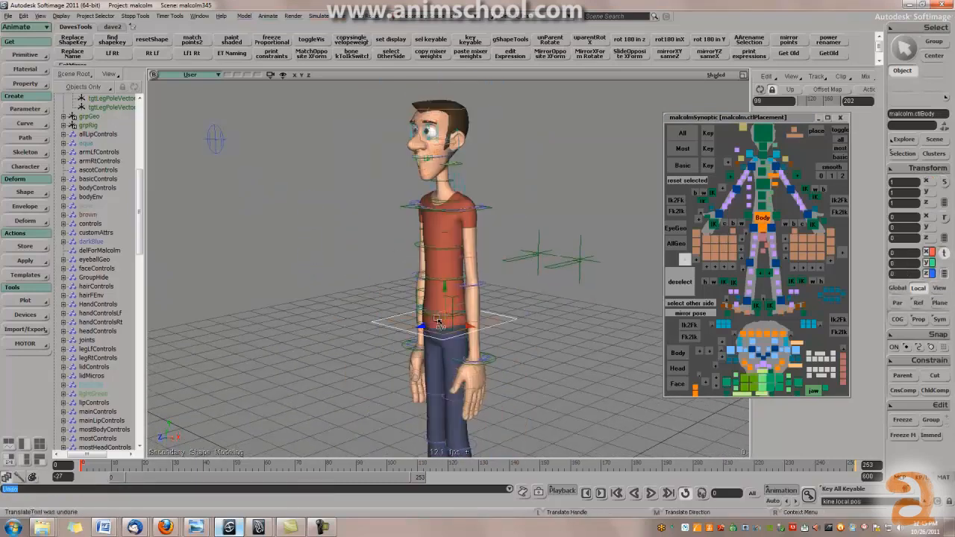
Try rotating the body control at the hips and undo the rotation.
{"action": "key", "text": "c"}
{"action": "left_click_drag", "start_coordinate": [441, 332], "coordinate": [458, 346]}
{"action": "key", "text": "ctrl+z"}
{"action": "key", "text": "x"}
{"action": "key", "text": "ctrl+z"}
{"action": "middle_click_drag", "start_coordinate": [459, 346], "coordinate": [495, 326]}
Select the body gimbal control inside the body control and show its keyable transform parameters.
{"action": "left_click", "coordinate": [764, 232]}
{"action": "middle_click_drag", "start_coordinate": [554, 324], "coordinate": [595, 268]}
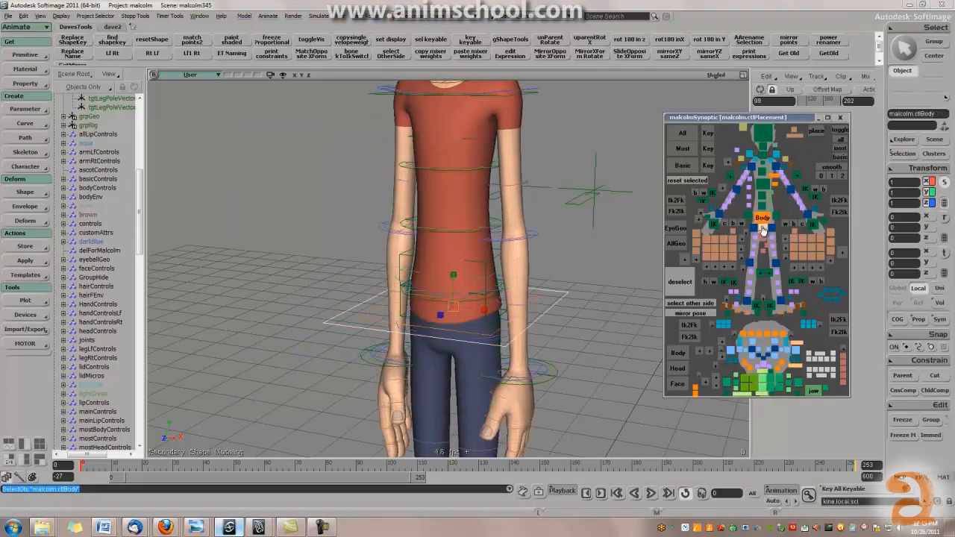
{"action": "scroll", "coordinate": [579, 283], "scroll_direction": "up", "scroll_amount": 3}
{"action": "scroll", "coordinate": [579, 284], "scroll_direction": "up", "scroll_amount": 1}
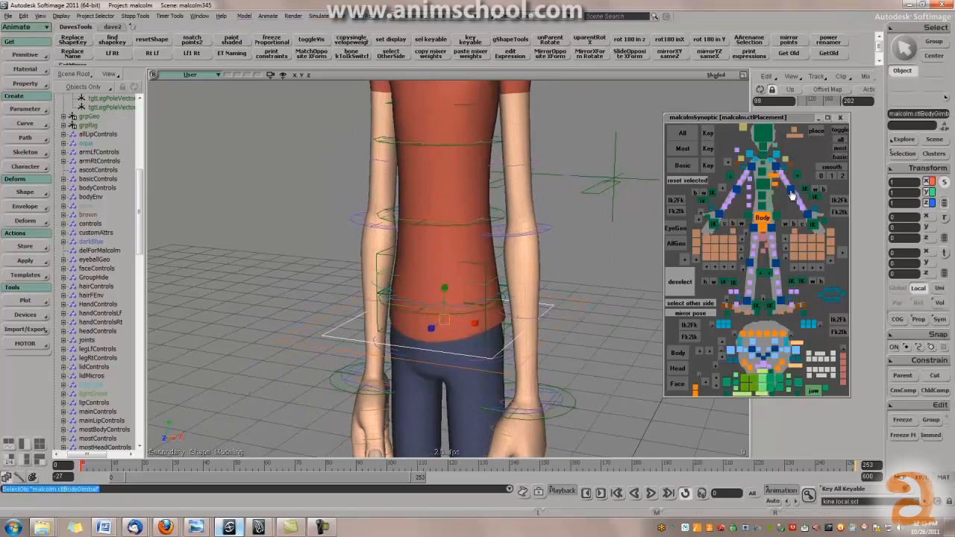
{"action": "left_click", "coordinate": [921, 478]}
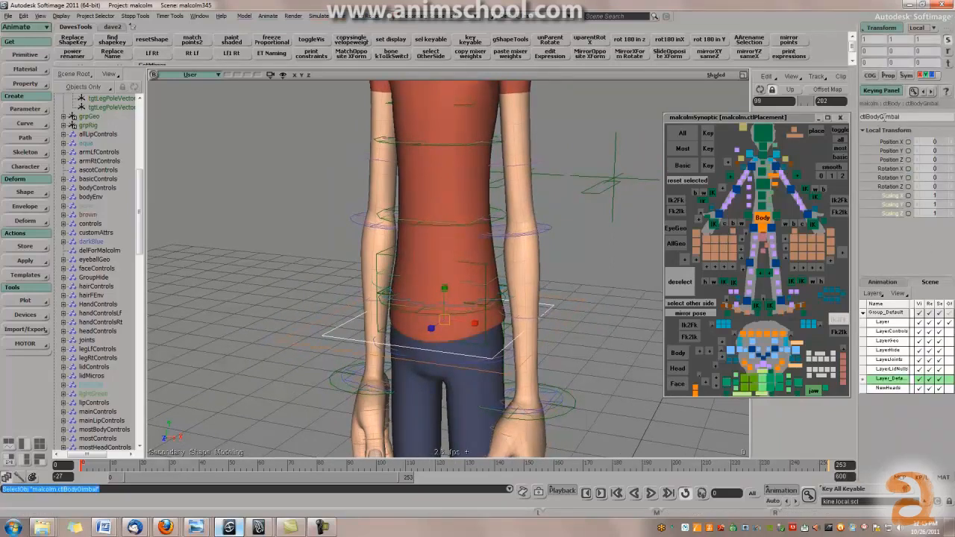
Alternate between the body and body gimbal controls, ending on the body control with rotation active.
{"action": "left_click", "coordinate": [765, 220]}
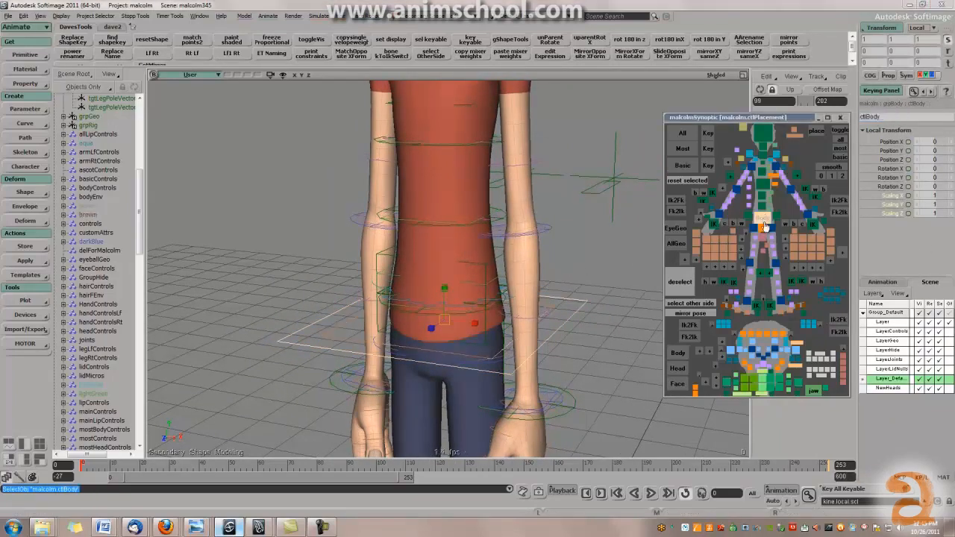
{"action": "scroll", "coordinate": [492, 332], "scroll_direction": "down", "scroll_amount": 3}
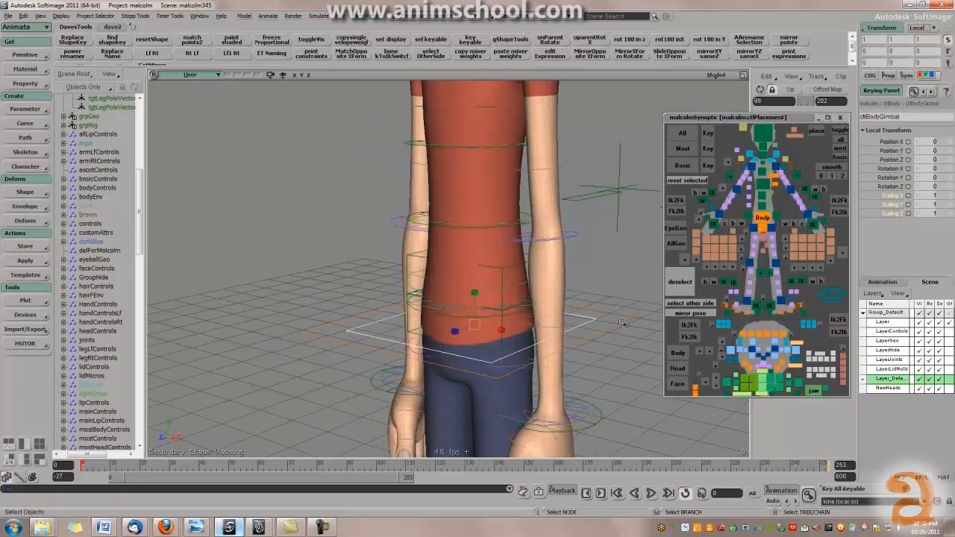
{"action": "key", "text": "c"}
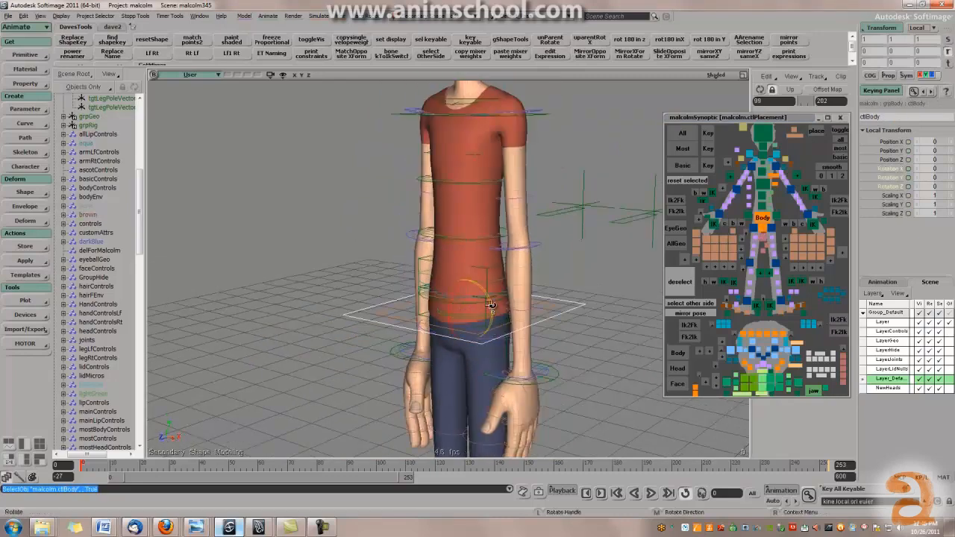
Set the rotation mode to Add, try rotating the body control about 24 degrees around Z, and undo that rotation.
{"action": "left_click", "coordinate": [902, 477]}
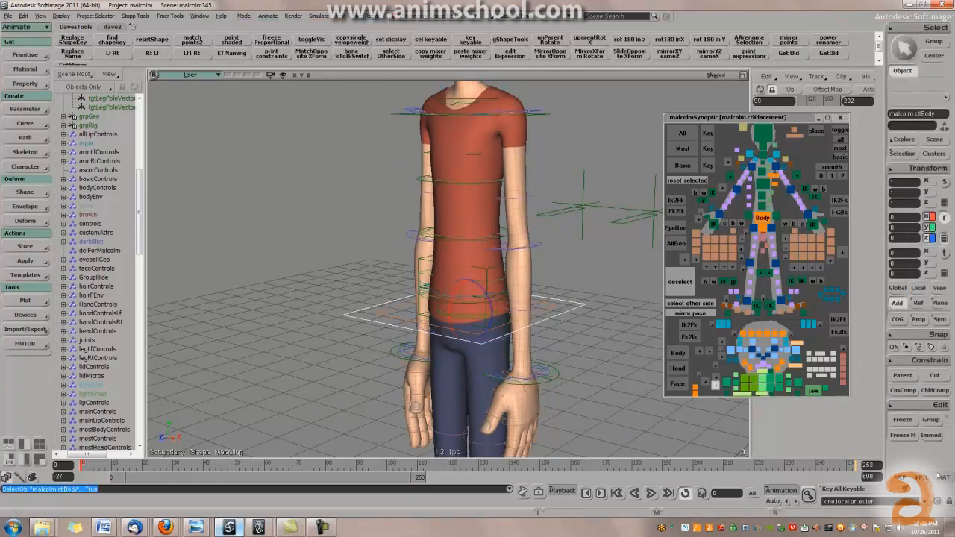
{"action": "left_click", "coordinate": [923, 478]}
{"action": "left_click_drag", "start_coordinate": [469, 297], "coordinate": [481, 285]}
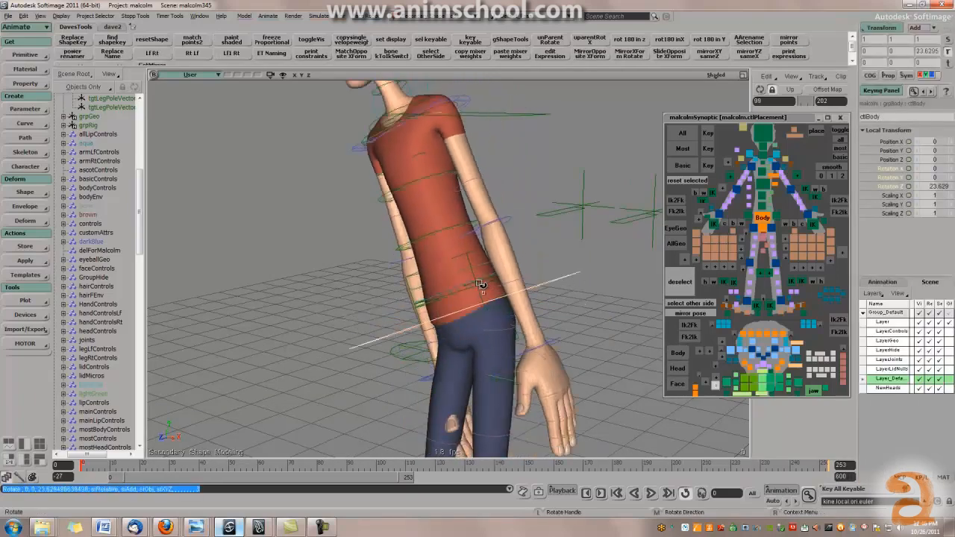
{"action": "key", "text": "ctrl+z"}
Rotate the body control around Y in several increments to about 79 degrees.
{"action": "left_click_drag", "start_coordinate": [472, 316], "coordinate": [494, 317]}
{"action": "scroll", "coordinate": [500, 328], "scroll_direction": "up", "scroll_amount": 5}
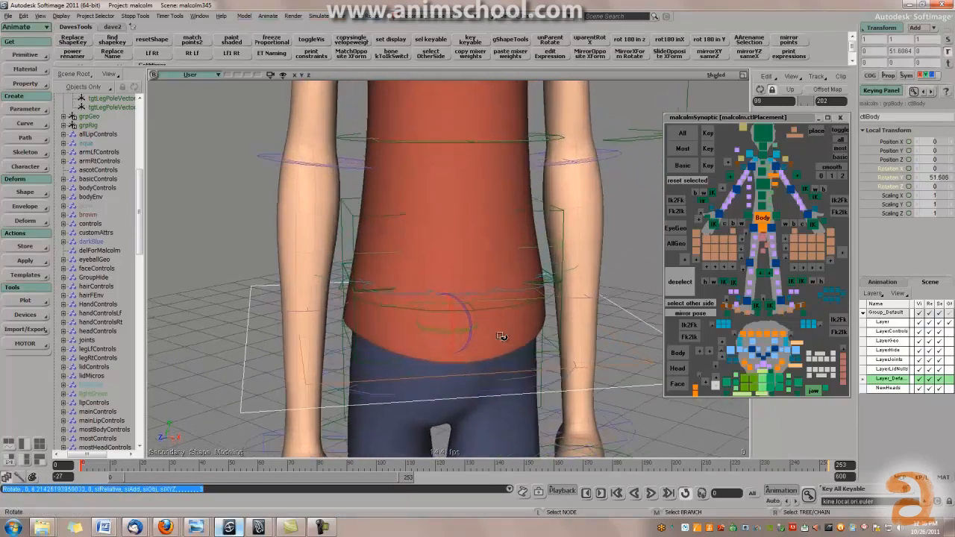
{"action": "left_click_drag", "start_coordinate": [437, 330], "coordinate": [450, 332]}
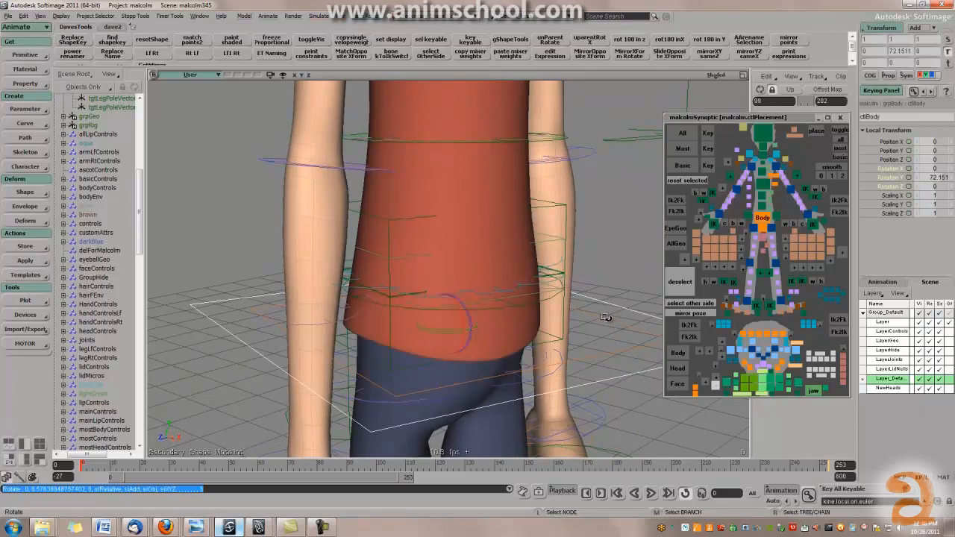
{"action": "left_click_drag", "start_coordinate": [442, 330], "coordinate": [445, 333]}
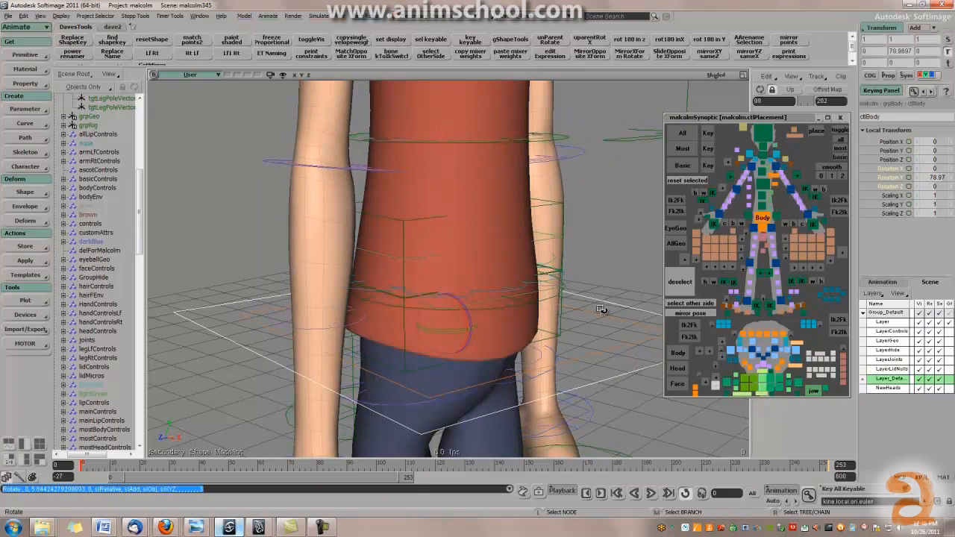
Select the body gimbal control, try rotating it about -21 degrees around Z, and undo the rotation.
{"action": "left_click", "coordinate": [609, 329]}
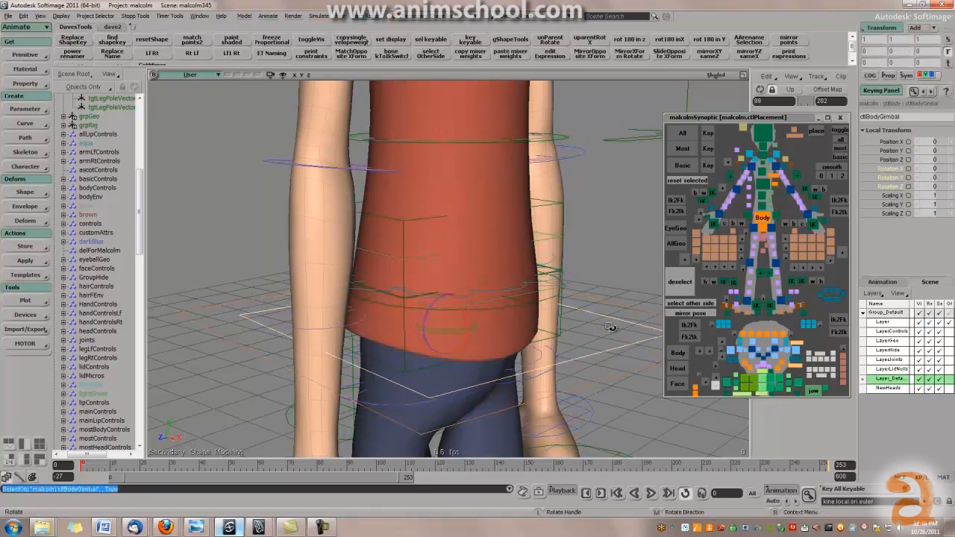
{"action": "mouse_move", "coordinate": [435, 308]}
{"action": "left_mouse_down"}
{"action": "mouse_move", "coordinate": [440, 315]}
{"action": "mouse_move", "coordinate": [454, 305]}
{"action": "left_mouse_up"}
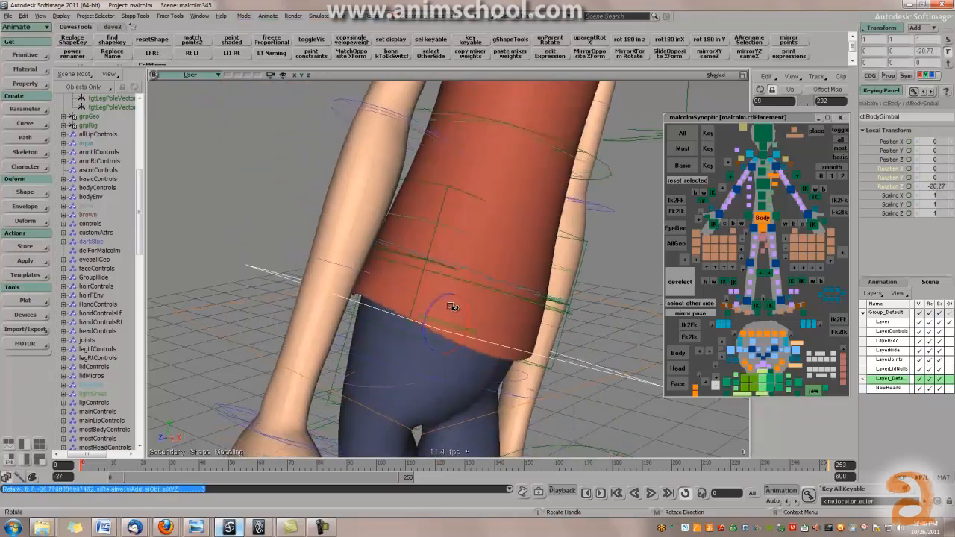
{"action": "key", "text": "ctrl+z"}
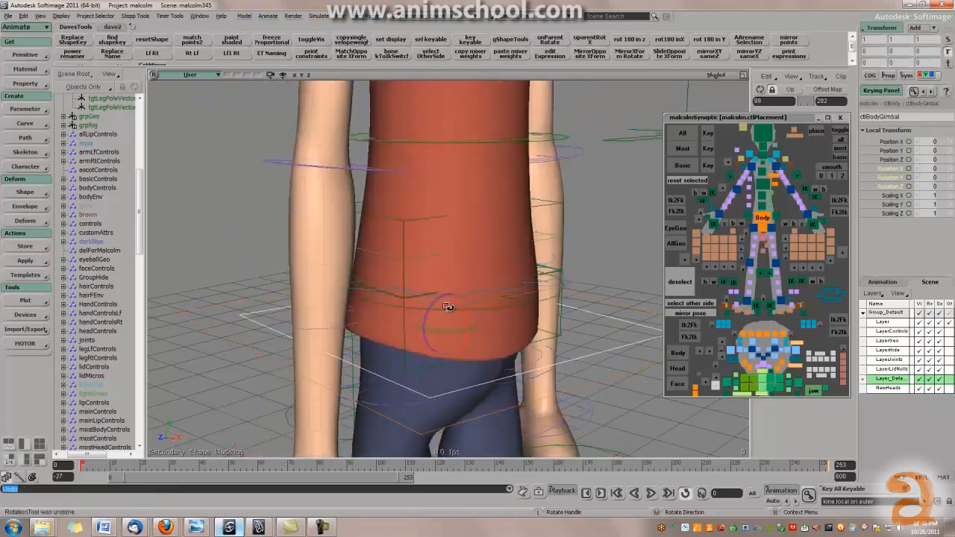
Compare the outer body control and inner gimbal control by selecting them alternately, ending on the outer body control.
{"action": "left_click", "coordinate": [625, 305]}
{"action": "left_click", "coordinate": [627, 323]}
{"action": "left_click", "coordinate": [625, 302]}
{"action": "left_click", "coordinate": [629, 321]}
{"action": "left_click", "coordinate": [634, 312]}
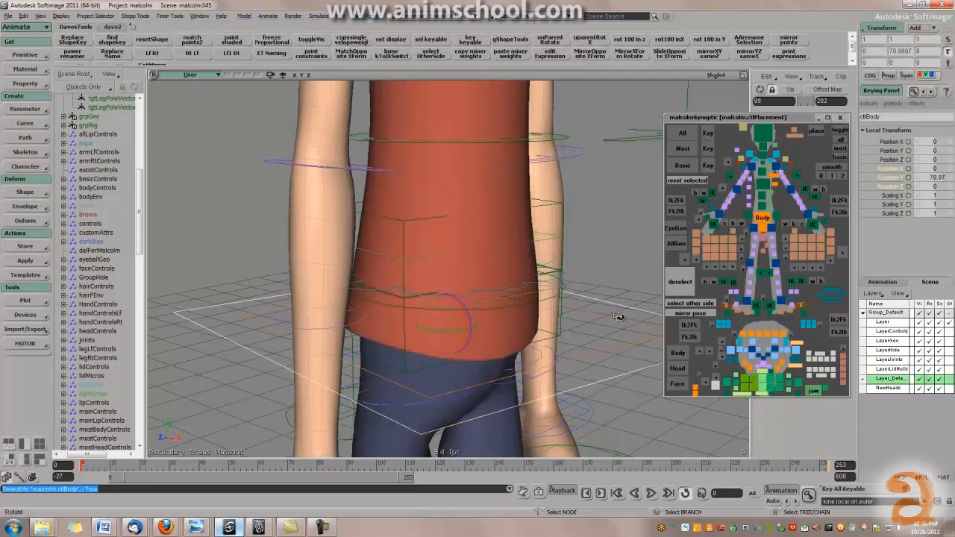
Reset all transforms of the body control and view the hips from the other side.
{"action": "key", "text": "ctrl+shift+r"}
{"action": "right_click_drag", "start_coordinate": [515, 332], "coordinate": [505, 333]}
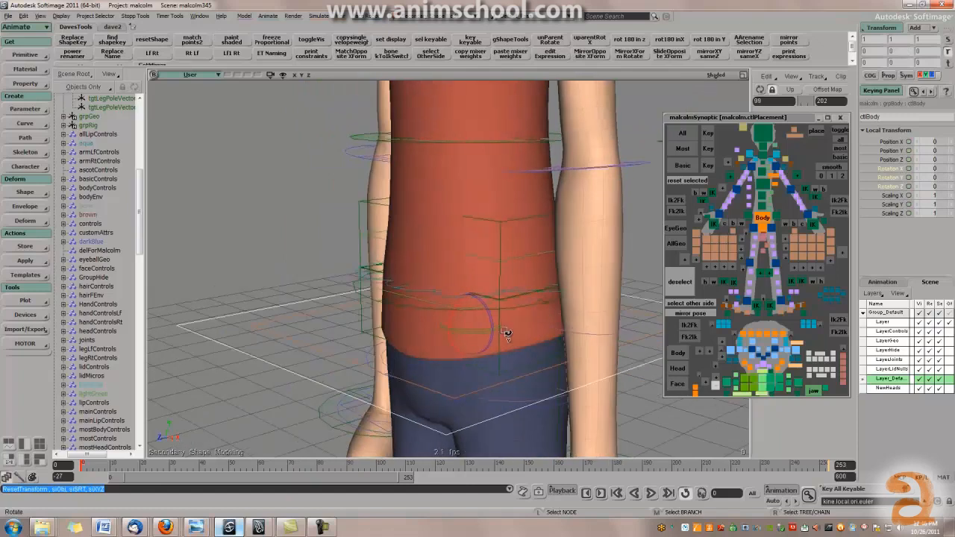
{"action": "scroll", "coordinate": [505, 334], "scroll_direction": "down", "scroll_amount": 3}
{"action": "left_click_drag", "start_coordinate": [503, 335], "coordinate": [475, 342]}
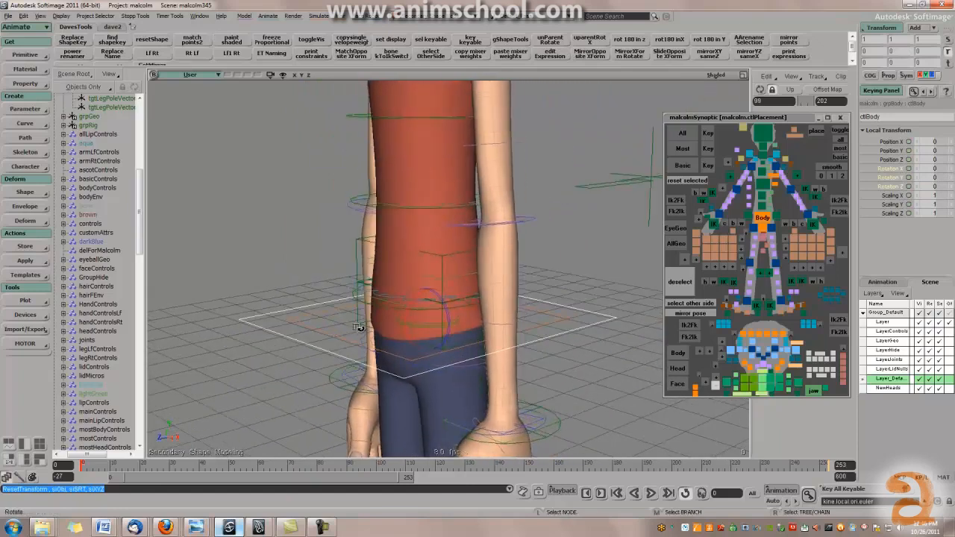
Compare the body gimbal and the outer body control by selecting them in turn, and display the main command (MCP) options.
{"action": "left_click", "coordinate": [334, 337]}
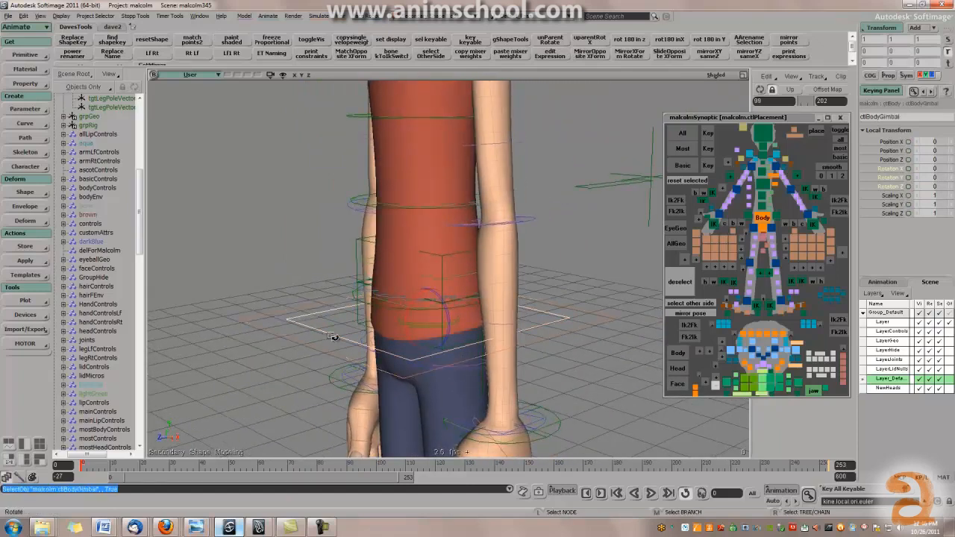
{"action": "left_click", "coordinate": [298, 343]}
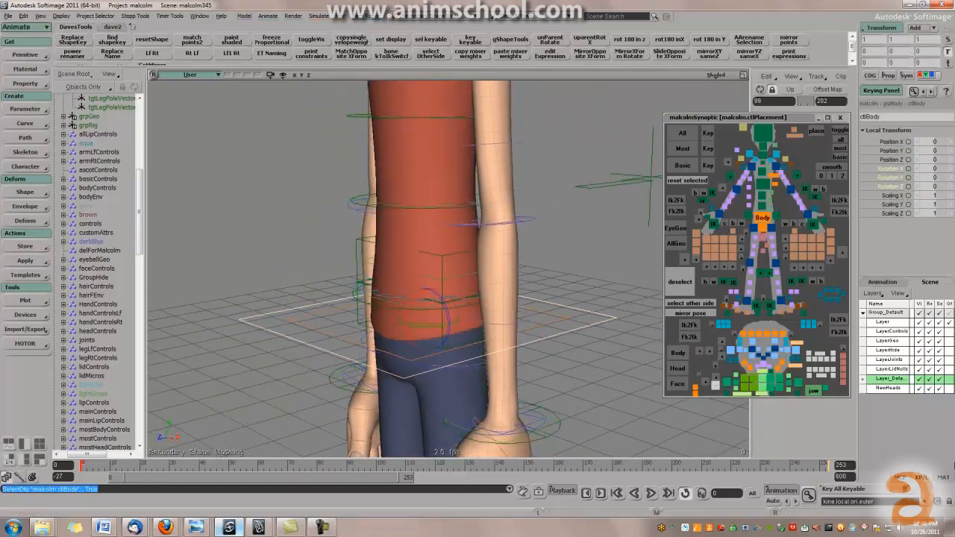
{"action": "left_click", "coordinate": [903, 478]}
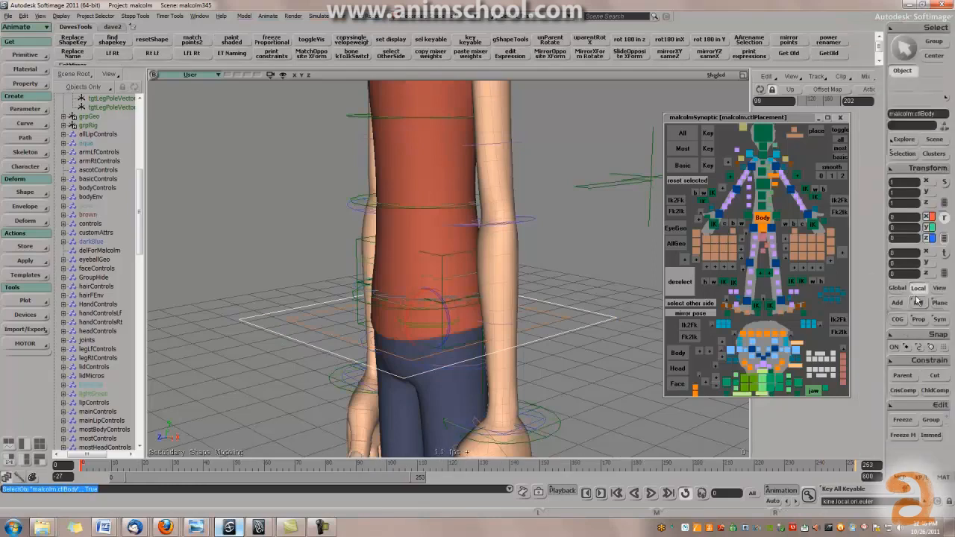
Try rotating the body control, undo the rotation, and reset all transforms of the control.
{"action": "mouse_move", "coordinate": [433, 306]}
{"action": "left_mouse_down"}
{"action": "mouse_move", "coordinate": [446, 320]}
{"action": "mouse_move", "coordinate": [428, 320]}
{"action": "mouse_move", "coordinate": [448, 328]}
{"action": "mouse_move", "coordinate": [450, 310]}
{"action": "mouse_move", "coordinate": [441, 301]}
{"action": "mouse_move", "coordinate": [448, 312]}
{"action": "mouse_move", "coordinate": [434, 322]}
{"action": "left_mouse_up"}
{"action": "key", "text": "ctrl+z"}
{"action": "key", "text": "ctrl+shift+r"}
{"action": "middle_click_drag", "start_coordinate": [438, 327], "coordinate": [440, 302]}
{"action": "right_click_drag", "start_coordinate": [440, 299], "coordinate": [454, 299]}
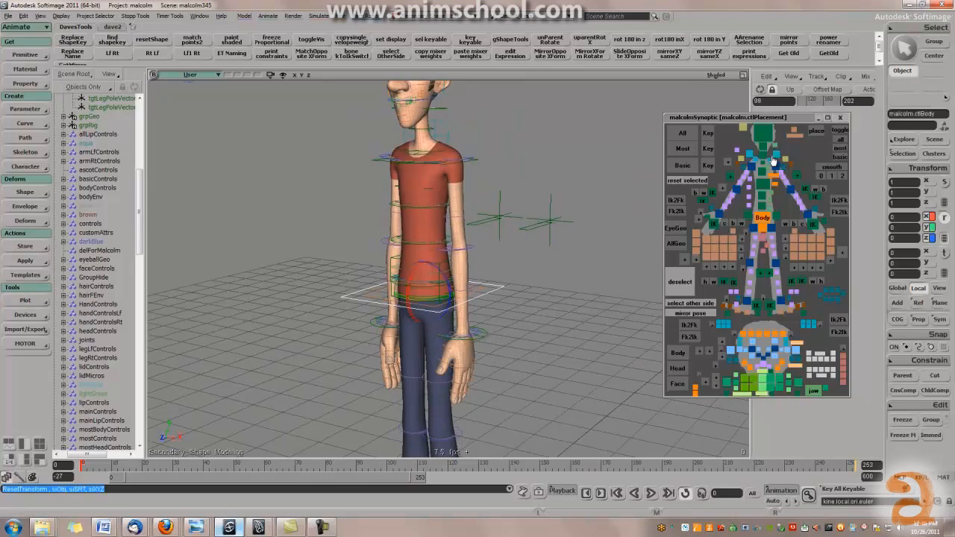
Select the control at the base of the neck and view the neck and head up close.
{"action": "left_click", "coordinate": [765, 159]}
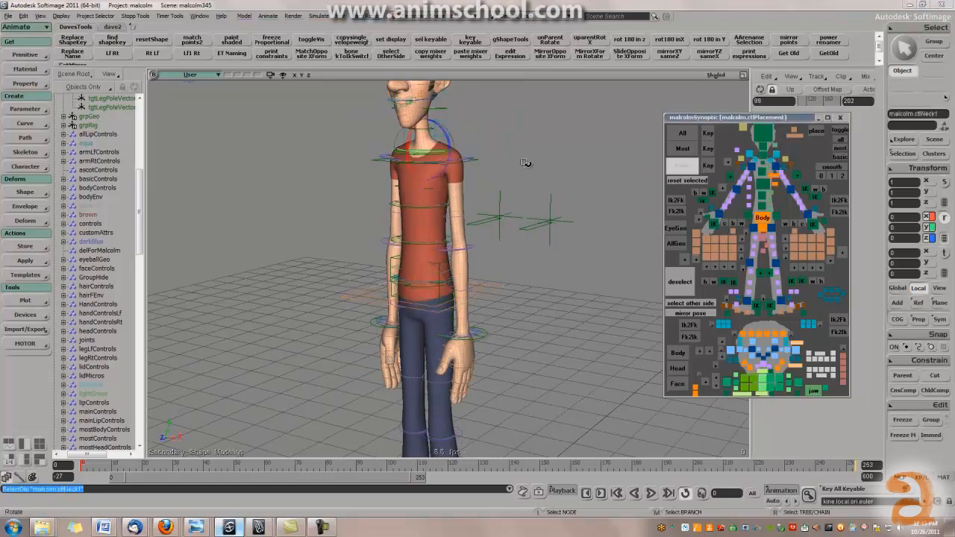
{"action": "left_click_drag", "start_coordinate": [508, 155], "coordinate": [530, 250]}
{"action": "middle_click_drag", "start_coordinate": [531, 249], "coordinate": [740, 264]}
{"action": "left_click_drag", "start_coordinate": [573, 218], "coordinate": [552, 299]}
{"action": "middle_click_drag", "start_coordinate": [553, 299], "coordinate": [525, 305]}
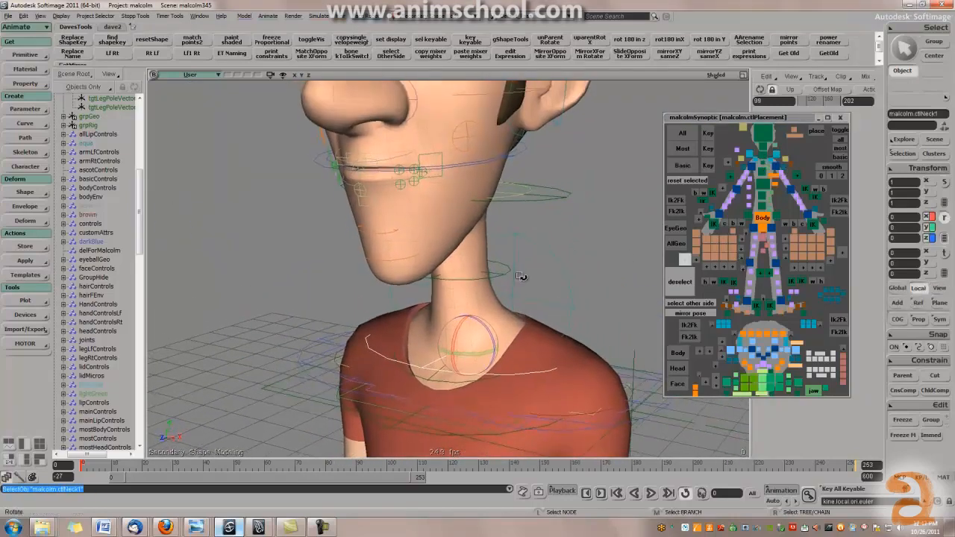
{"action": "left_click_drag", "start_coordinate": [525, 305], "coordinate": [517, 351]}
{"action": "left_click", "coordinate": [530, 260]}
{"action": "left_click_drag", "start_coordinate": [554, 266], "coordinate": [562, 289]}
Select the head gimbal control, try rotating it about 27 degrees around Z and once more freehand, undoing both rotations.
{"action": "left_click", "coordinate": [769, 142]}
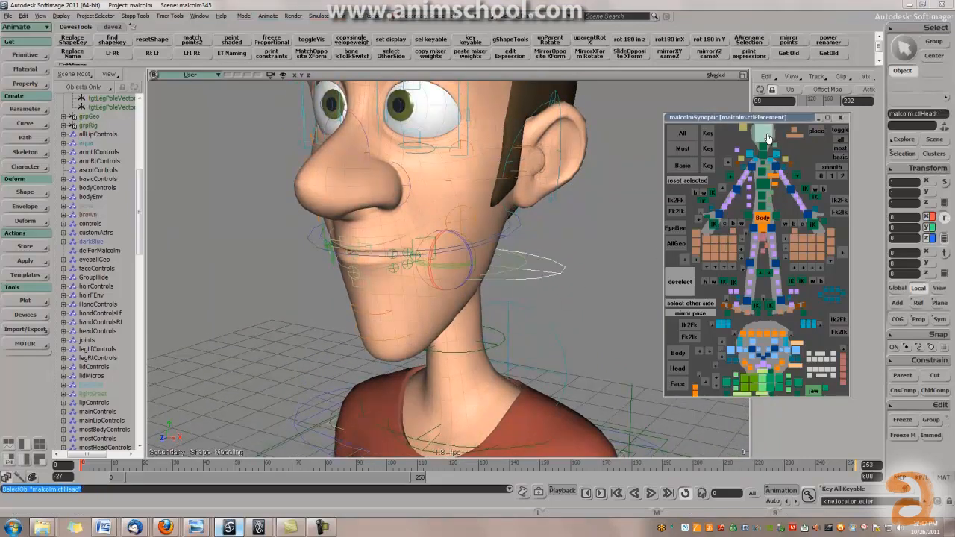
{"action": "left_click", "coordinate": [776, 146]}
{"action": "right_click_drag", "start_coordinate": [525, 277], "coordinate": [514, 276]}
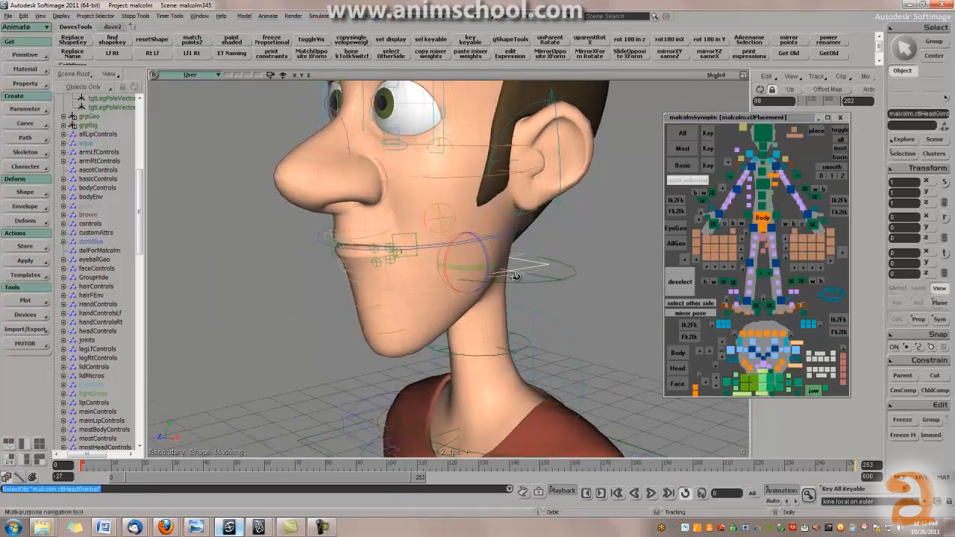
{"action": "mouse_move", "coordinate": [484, 246]}
{"action": "left_mouse_down"}
{"action": "mouse_move", "coordinate": [483, 231]}
{"action": "mouse_move", "coordinate": [499, 262]}
{"action": "mouse_move", "coordinate": [487, 235]}
{"action": "left_mouse_up"}
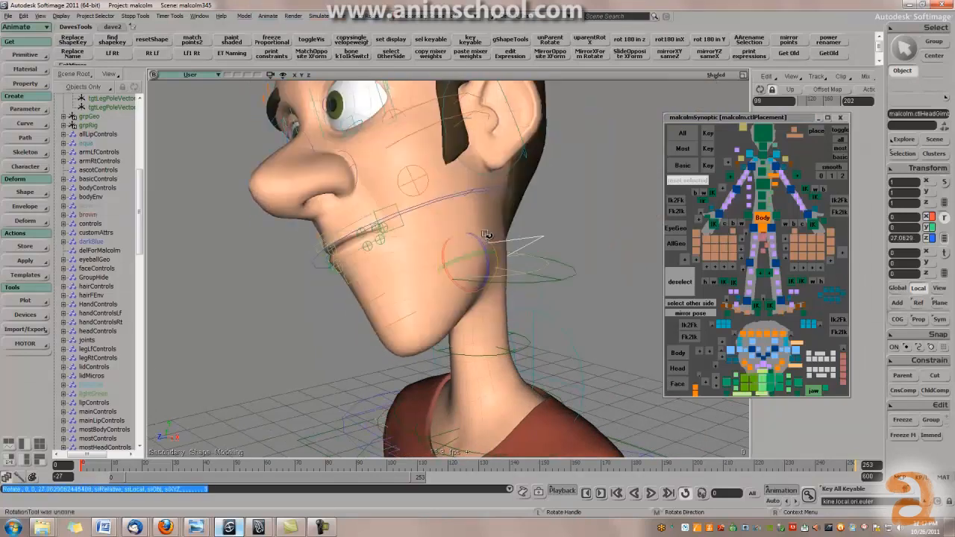
{"action": "key", "text": "ctrl+z"}
{"action": "right_click_drag", "start_coordinate": [518, 269], "coordinate": [538, 267]}
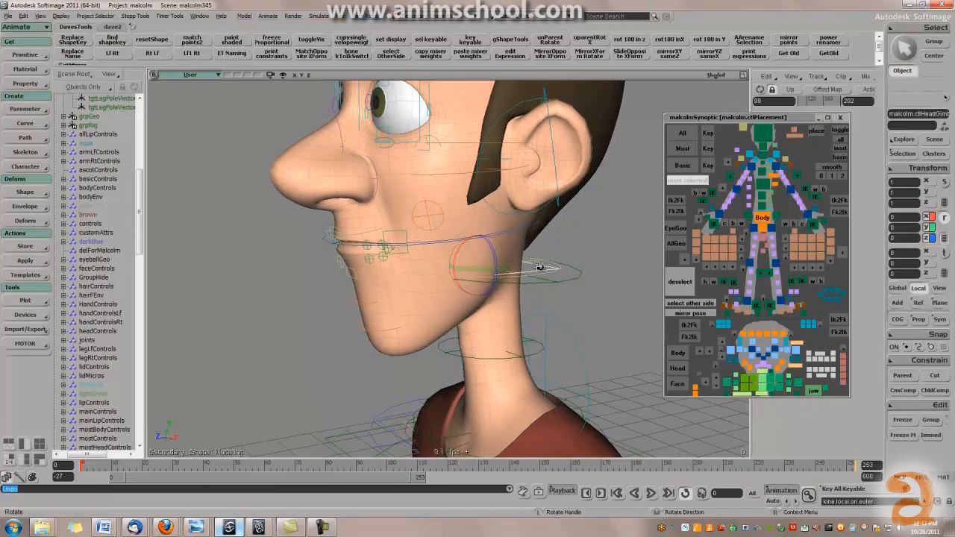
{"action": "left_click_drag", "start_coordinate": [456, 265], "coordinate": [462, 249]}
{"action": "key", "text": "ctrl+z"}
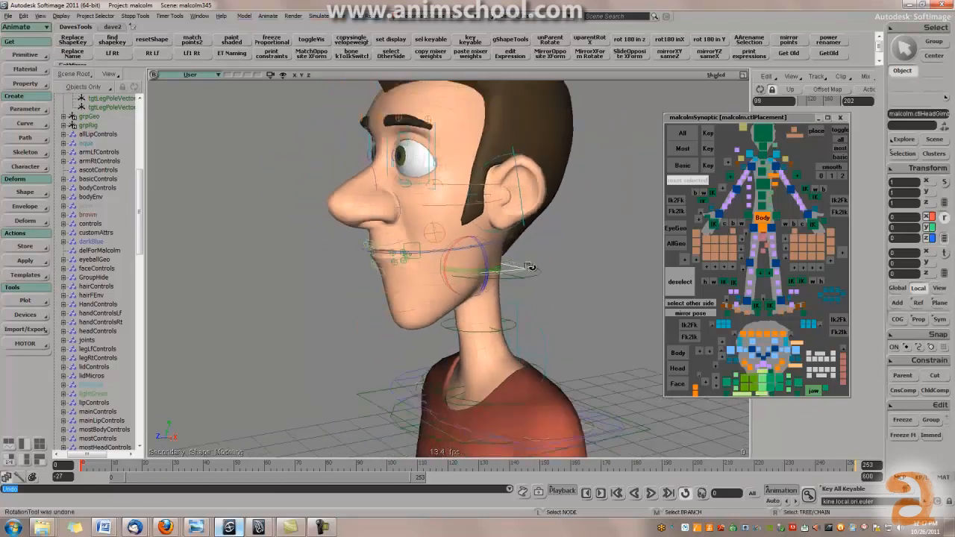
Select the head control, the body control and the body gimbal in turn, and view the torso.
{"action": "right_click_drag", "start_coordinate": [566, 271], "coordinate": [586, 269]}
{"action": "left_click", "coordinate": [764, 140]}
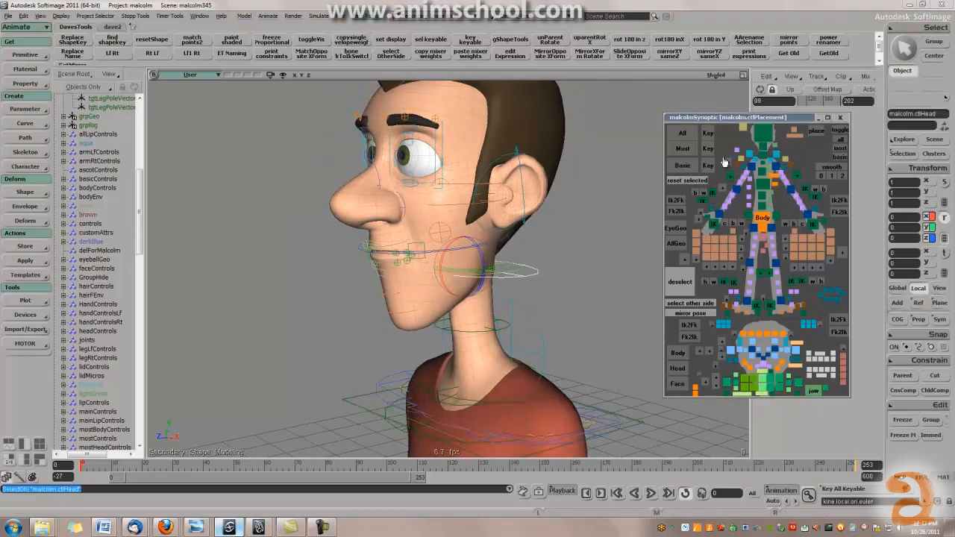
{"action": "left_click", "coordinate": [768, 223]}
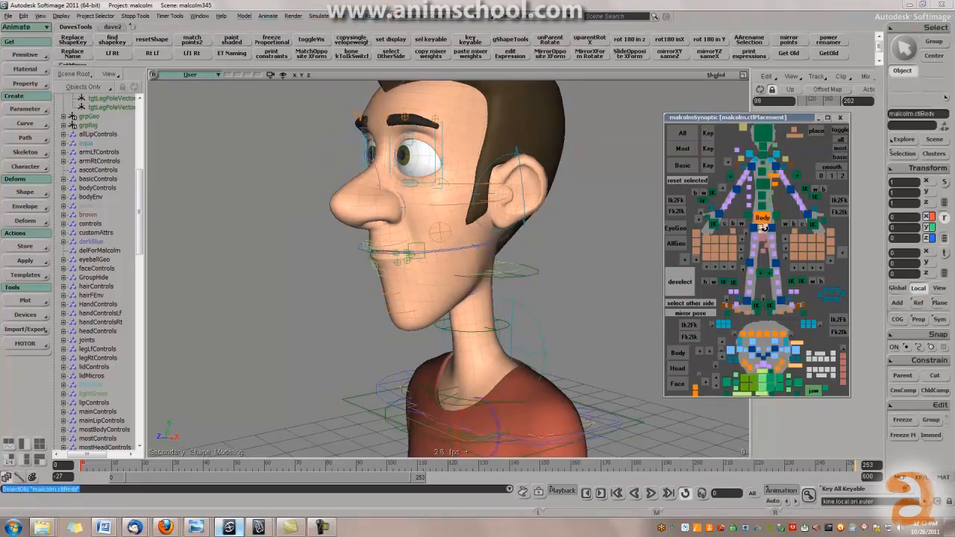
{"action": "left_click", "coordinate": [763, 228]}
{"action": "middle_click_drag", "start_coordinate": [533, 321], "coordinate": [506, 388]}
{"action": "left_click_drag", "start_coordinate": [502, 426], "coordinate": [498, 283]}
{"action": "right_click_drag", "start_coordinate": [498, 284], "coordinate": [546, 281]}
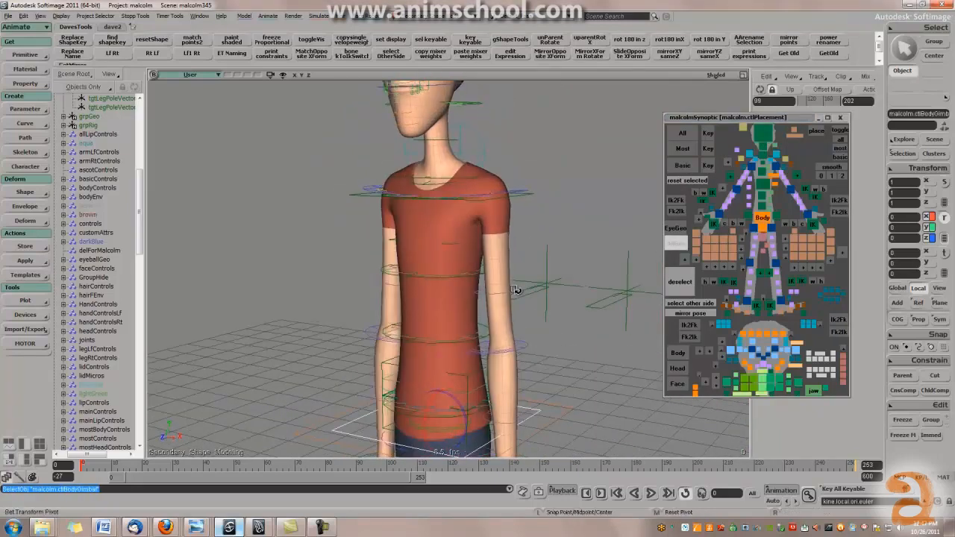
{"action": "middle_click_drag", "start_coordinate": [547, 281], "coordinate": [522, 299]}
{"action": "left_click_drag", "start_coordinate": [546, 211], "coordinate": [571, 237]}
Select the lowest spine control, try rotating it about 33 degrees around X, and undo the rotation.
{"action": "left_click", "coordinate": [764, 210]}
{"action": "left_click_drag", "start_coordinate": [582, 392], "coordinate": [565, 271]}
{"action": "left_click_drag", "start_coordinate": [450, 258], "coordinate": [438, 269]}
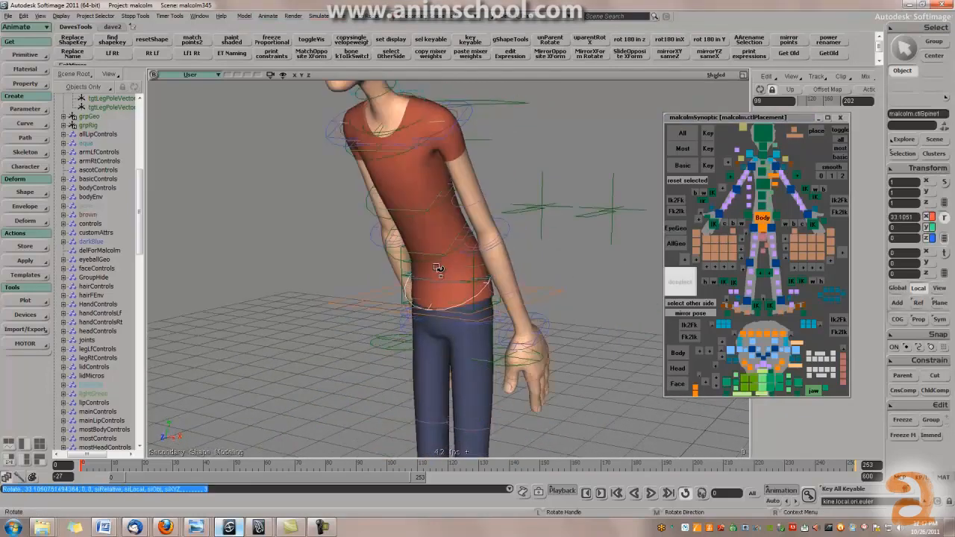
{"action": "key", "text": "ctrl+z"}
Try rotating the next spine control up and the lower chest control, undoing each rotation.
{"action": "left_click", "coordinate": [763, 196]}
{"action": "left_click_drag", "start_coordinate": [441, 204], "coordinate": [434, 218]}
{"action": "key", "text": "ctrl+z"}
{"action": "left_click", "coordinate": [764, 184]}
{"action": "left_click_drag", "start_coordinate": [475, 167], "coordinate": [499, 303]}
{"action": "key", "text": "ctrl+z"}
Select the upper chest control, try rotating it about -22 degrees around X, and undo the rotation.
{"action": "left_click", "coordinate": [763, 170]}
{"action": "middle_click_drag", "start_coordinate": [499, 303], "coordinate": [590, 315]}
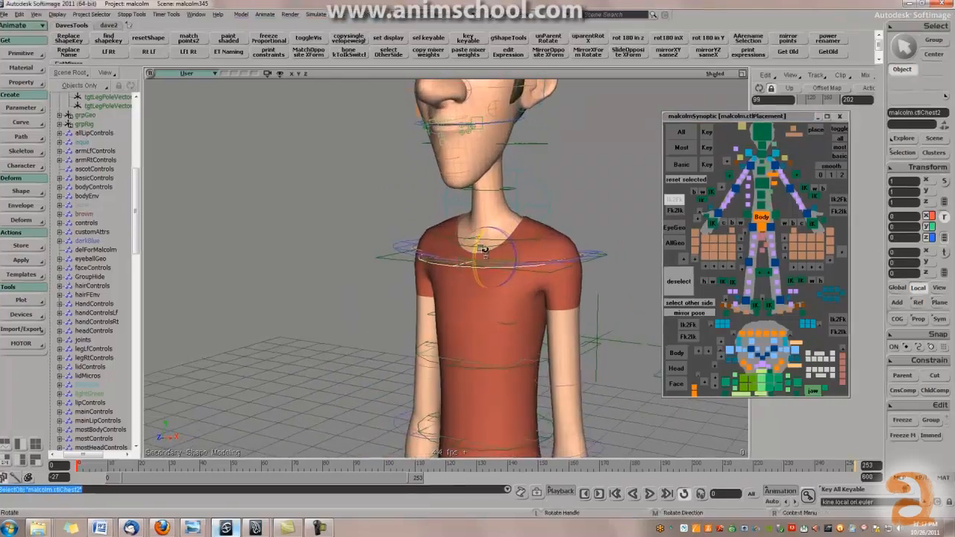
{"action": "left_click_drag", "start_coordinate": [489, 252], "coordinate": [482, 246]}
{"action": "left_click_drag", "start_coordinate": [334, 206], "coordinate": [350, 195]}
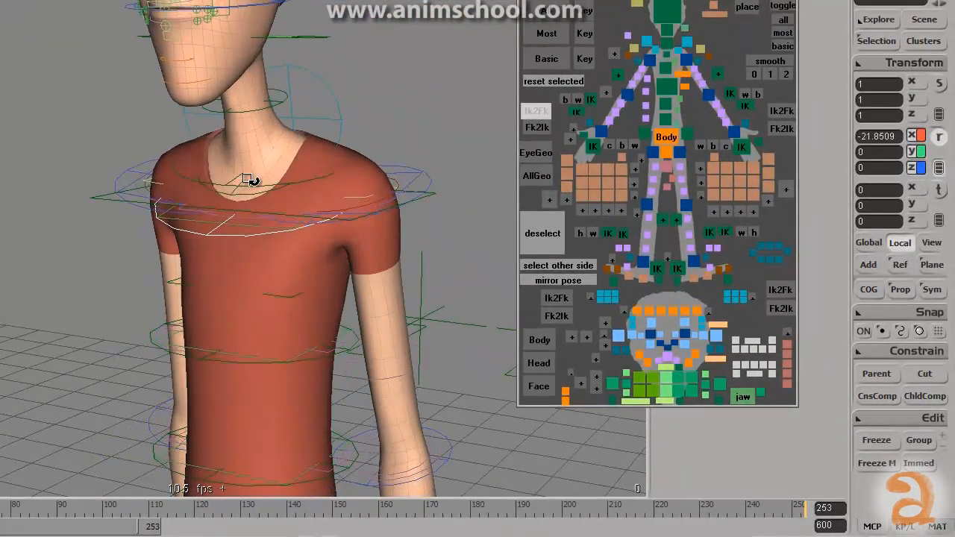
{"action": "key", "text": "ctrl+z"}
{"action": "left_click_drag", "start_coordinate": [246, 229], "coordinate": [232, 211]}
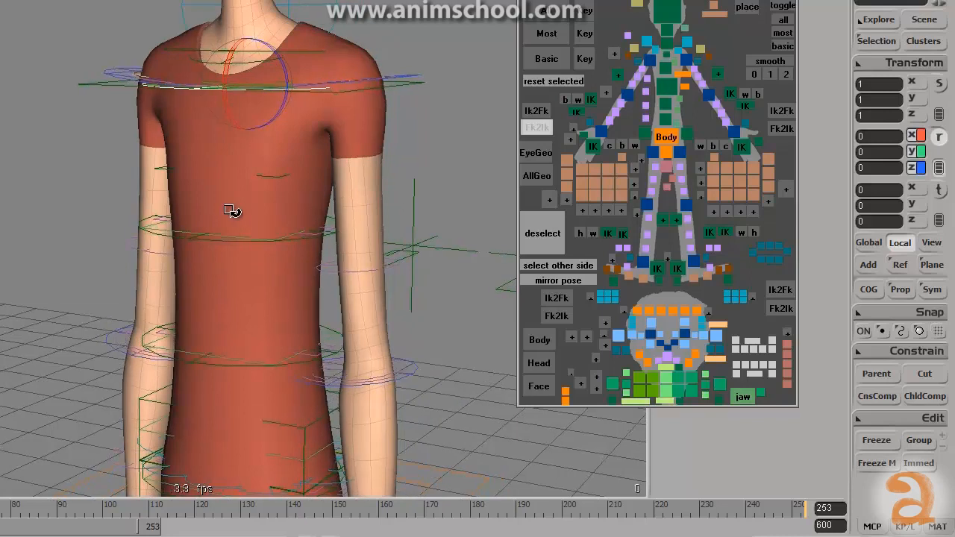
Step through the chest, neck and head controls by selecting each in turn, ending on the neck base control.
{"action": "left_click", "coordinate": [670, 95]}
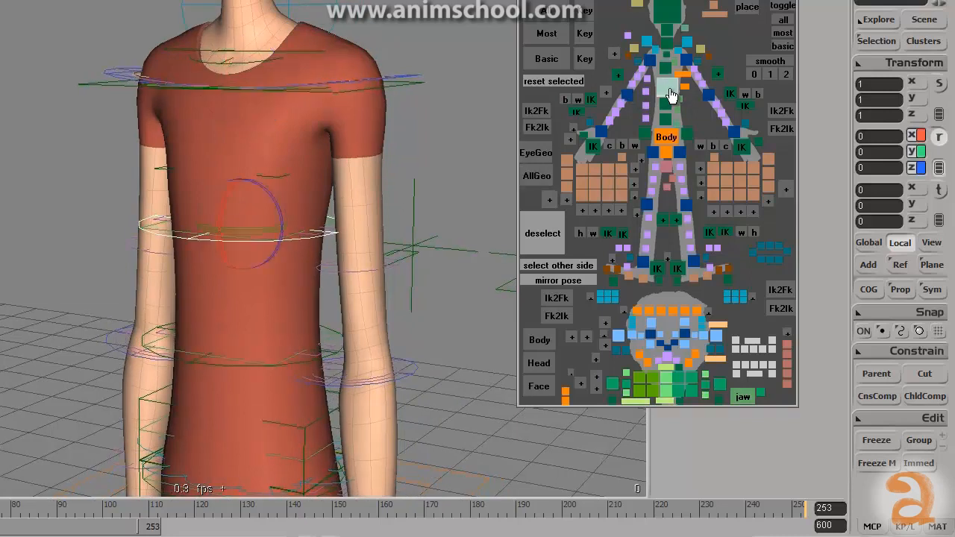
{"action": "left_click", "coordinate": [669, 58]}
{"action": "left_click", "coordinate": [668, 43]}
{"action": "left_click", "coordinate": [666, 31]}
{"action": "left_click", "coordinate": [665, 13]}
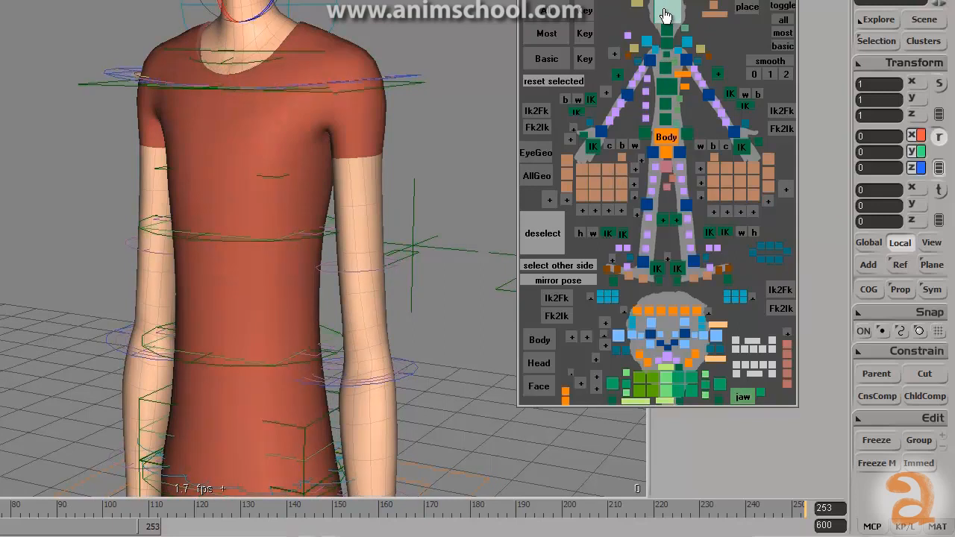
{"action": "left_click", "coordinate": [669, 56]}
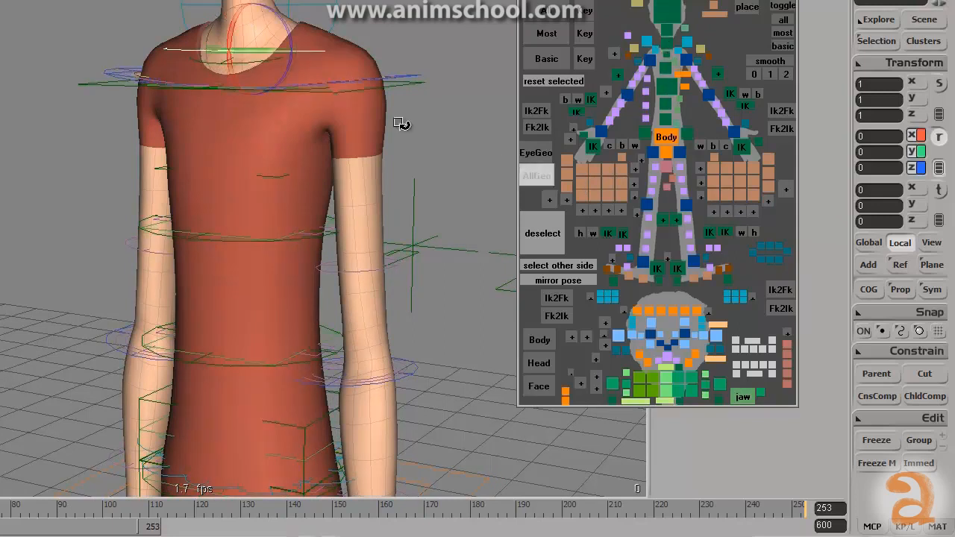
Select the inner control at the base of the neck, inspect it from several angles, and undo the last two actions.
{"action": "middle_click_drag", "start_coordinate": [324, 116], "coordinate": [326, 231], "text": "alt"}
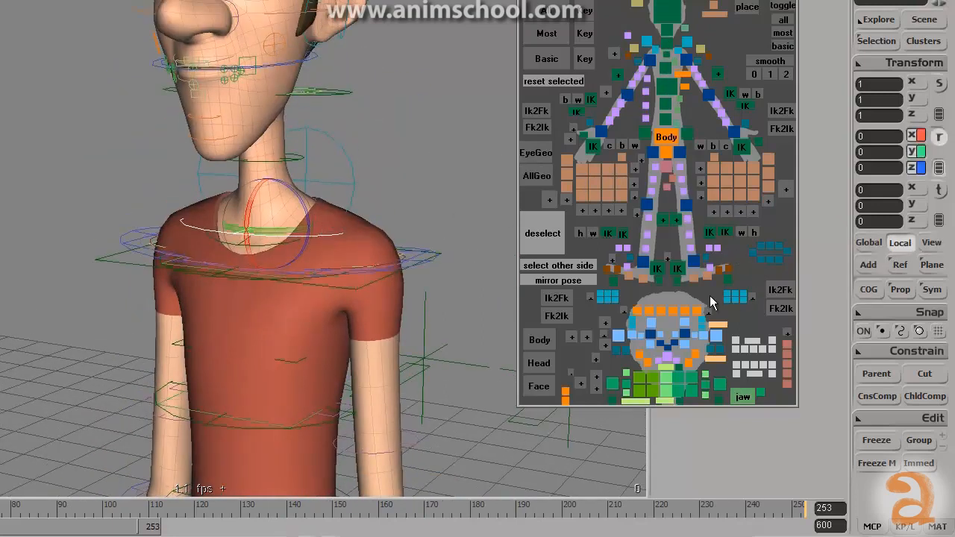
{"action": "left_click_drag", "start_coordinate": [367, 221], "coordinate": [361, 227], "text": "alt"}
{"action": "left_click_drag", "start_coordinate": [322, 148], "coordinate": [448, 132], "text": "alt"}
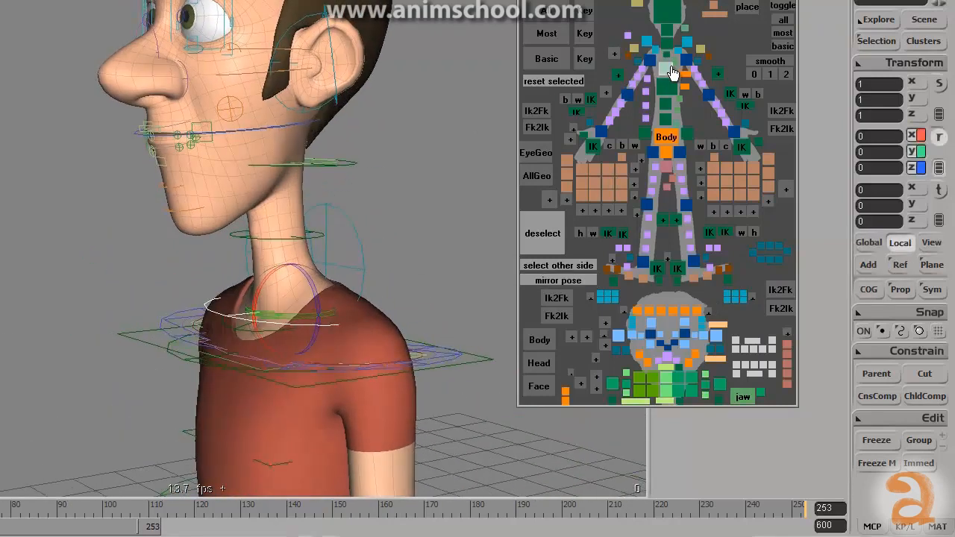
{"action": "left_click", "coordinate": [668, 56]}
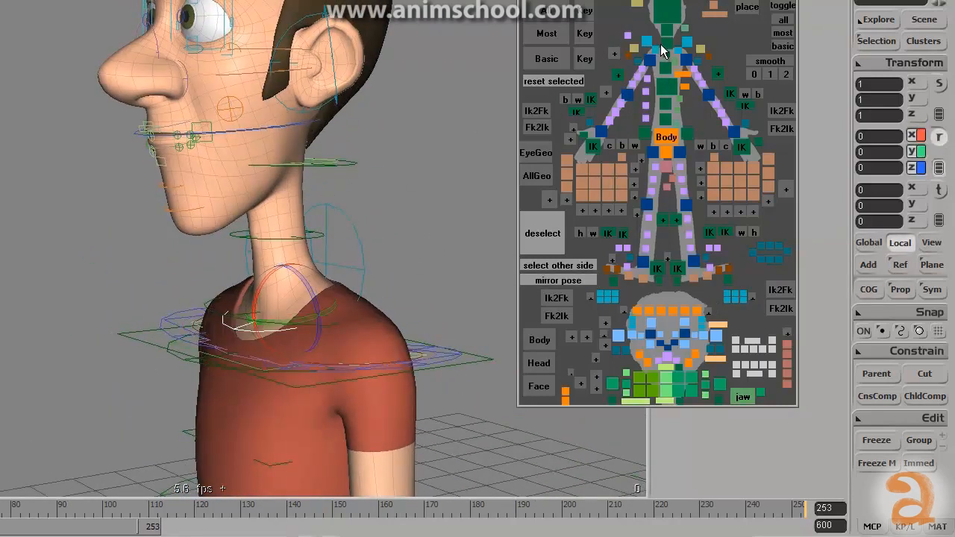
{"action": "left_click_drag", "start_coordinate": [386, 224], "coordinate": [246, 291], "text": "alt"}
{"action": "key", "text": "ctrl+z"}
{"action": "key", "text": "ctrl+z"}
{"action": "left_click_drag", "start_coordinate": [251, 197], "coordinate": [323, 179], "text": "alt"}
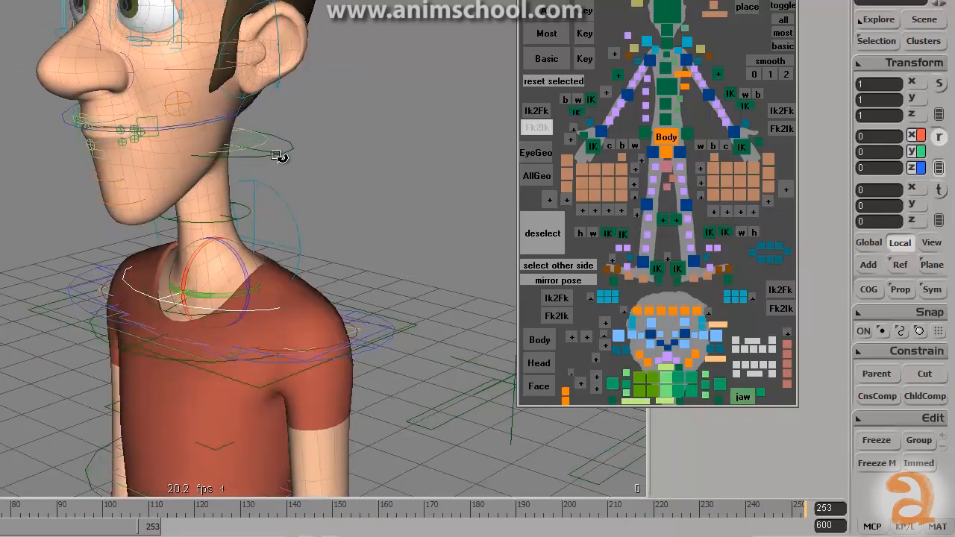
Select the head control and set its orientToPlacement value to 0.
{"action": "left_click", "coordinate": [675, 14]}
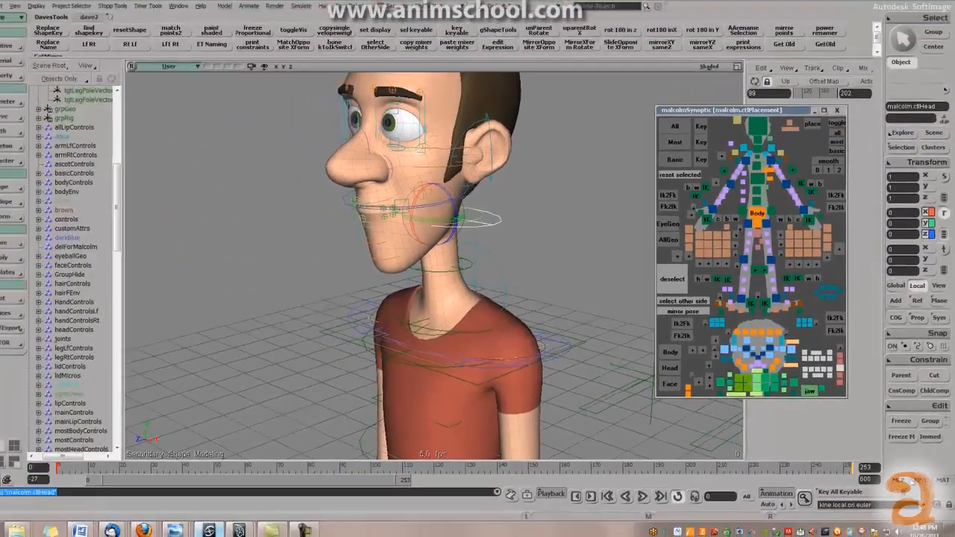
{"action": "left_click", "coordinate": [917, 481]}
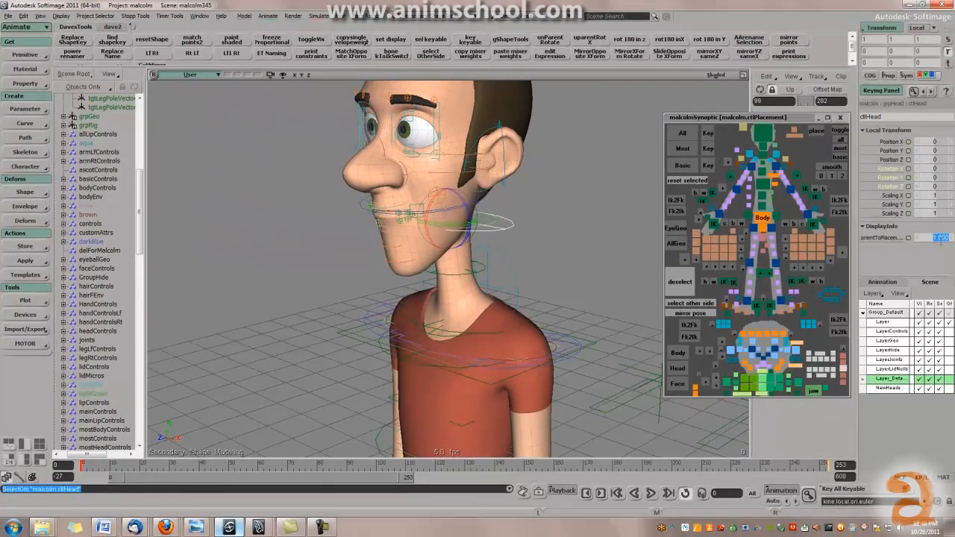
{"action": "type", "text": "0"}
{"action": "key", "text": "Return"}
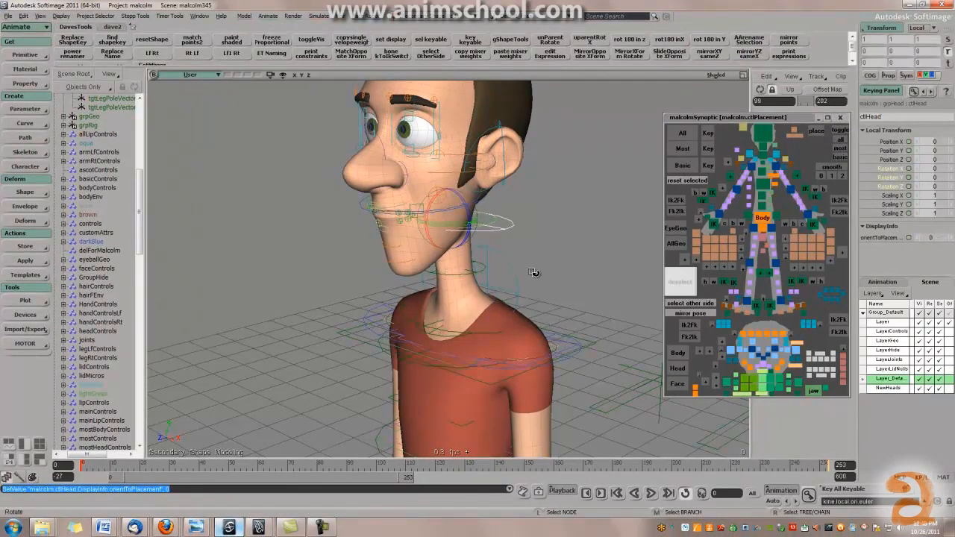
Select the lower chest control, try rotating it to test the head's orientation behaviour, and undo the rotation.
{"action": "left_click_drag", "start_coordinate": [533, 272], "coordinate": [479, 226]}
{"action": "left_click", "coordinate": [476, 373]}
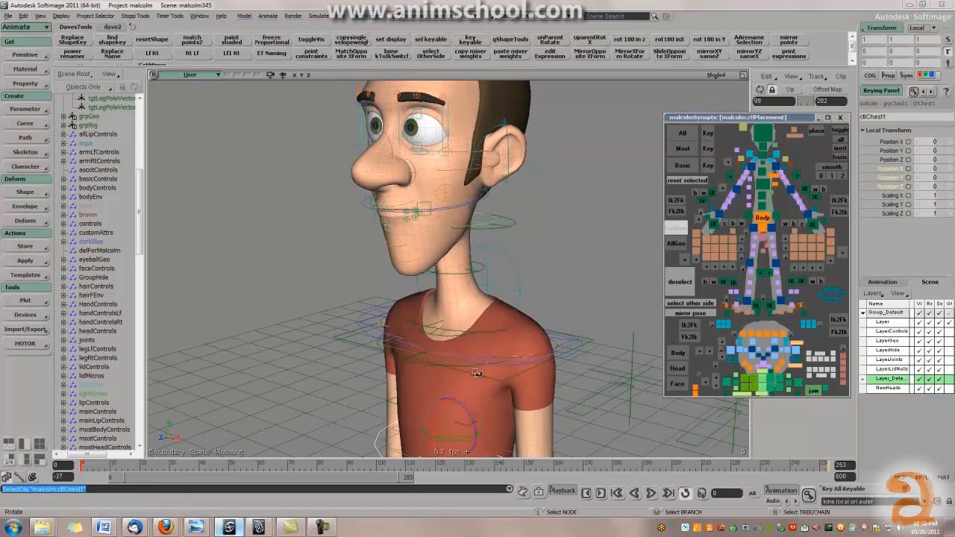
{"action": "left_click_drag", "start_coordinate": [455, 438], "coordinate": [455, 395]}
{"action": "key", "text": "ctrl+z"}
{"action": "scroll", "coordinate": [456, 412], "scroll_direction": "down", "scroll_amount": 3}
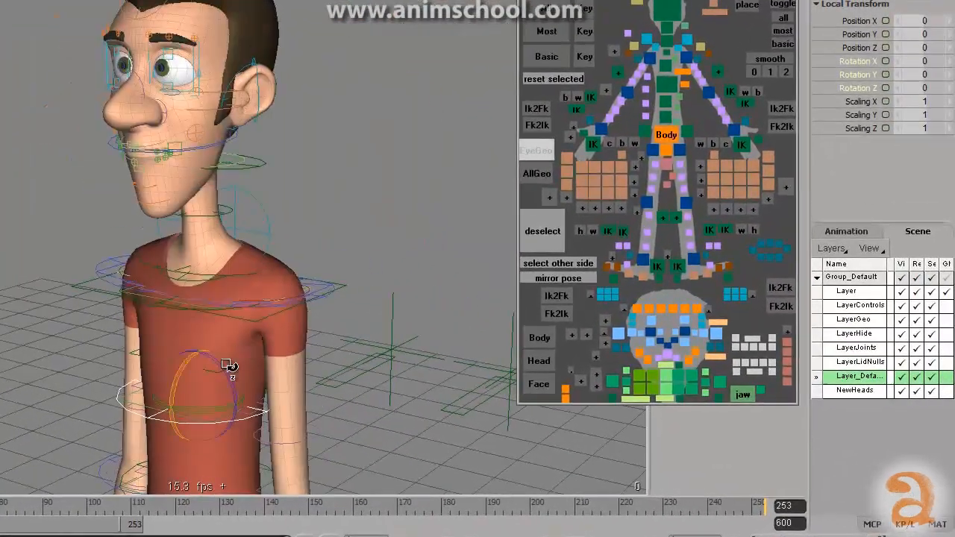
Compare the head control with its inner gimbal control by selecting them in turn.
{"action": "left_click", "coordinate": [668, 11]}
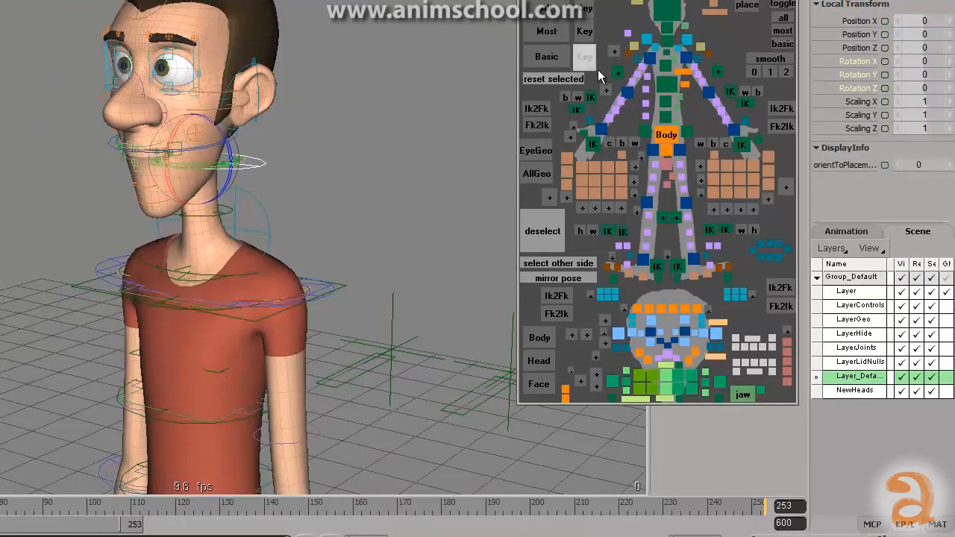
{"action": "left_click", "coordinate": [556, 34]}
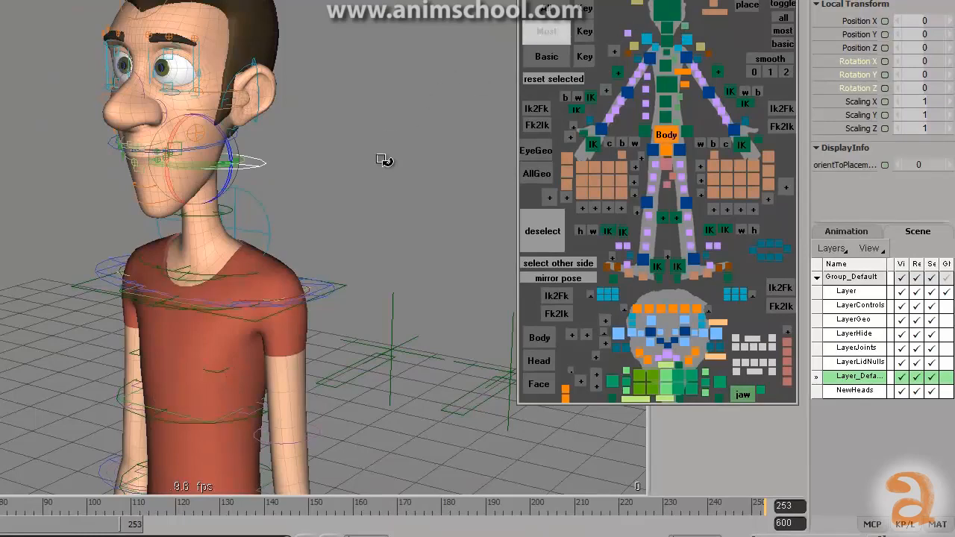
{"action": "left_click", "coordinate": [638, 4]}
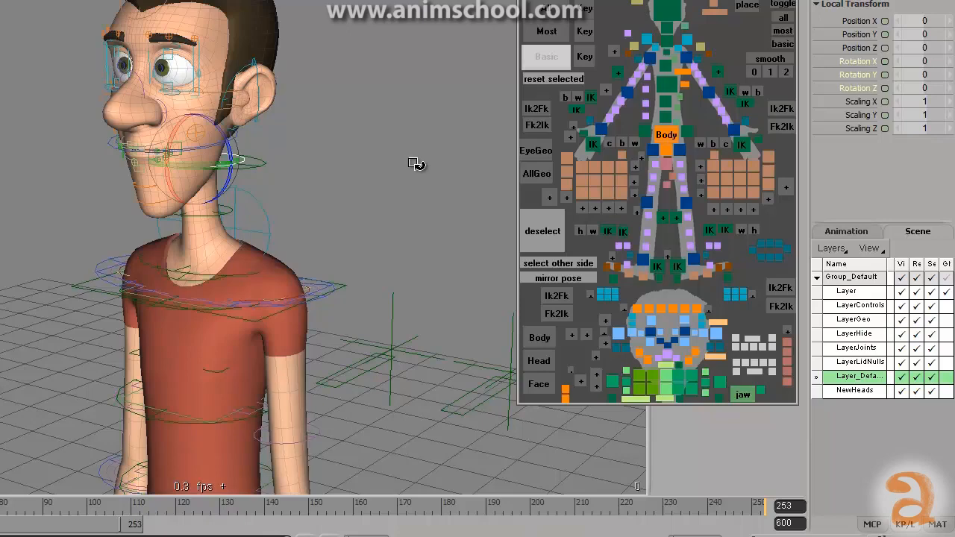
Restore the head control's orientToPlacement value to 1 and reselect the head control.
{"action": "key", "text": "ctrl+z"}
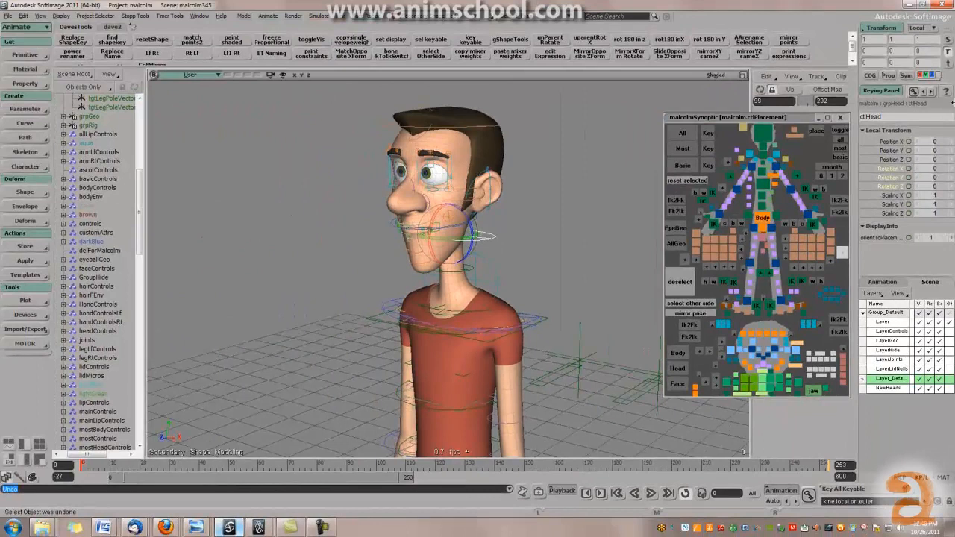
{"action": "left_click_drag", "start_coordinate": [952, 102], "coordinate": [952, 103]}
{"action": "left_click", "coordinate": [762, 135]}
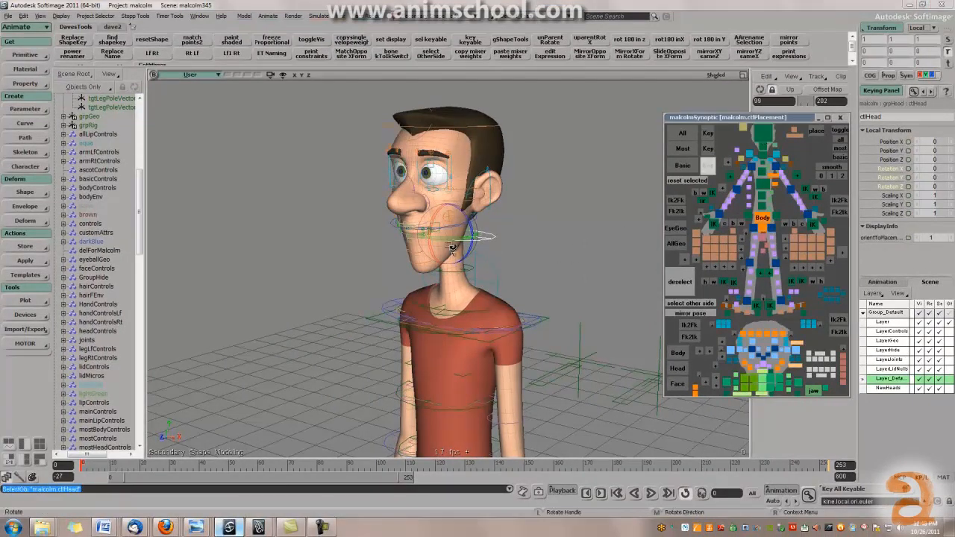
Select the lower chest control, try rotating it with head orientation enabled, and undo the rotation.
{"action": "left_click", "coordinate": [764, 186]}
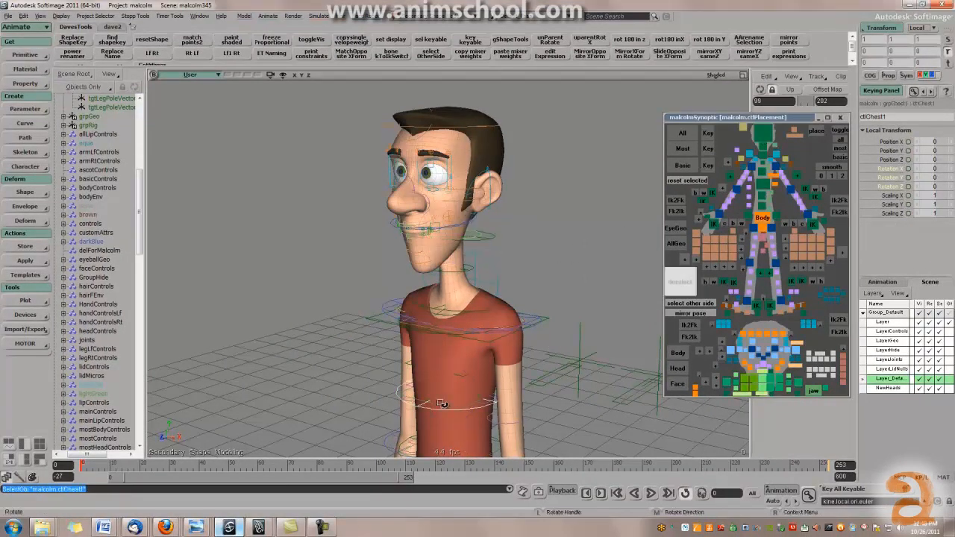
{"action": "left_click_drag", "start_coordinate": [448, 406], "coordinate": [503, 394]}
{"action": "key", "text": "ctrl+z"}
{"action": "key", "text": "ctrl+z"}
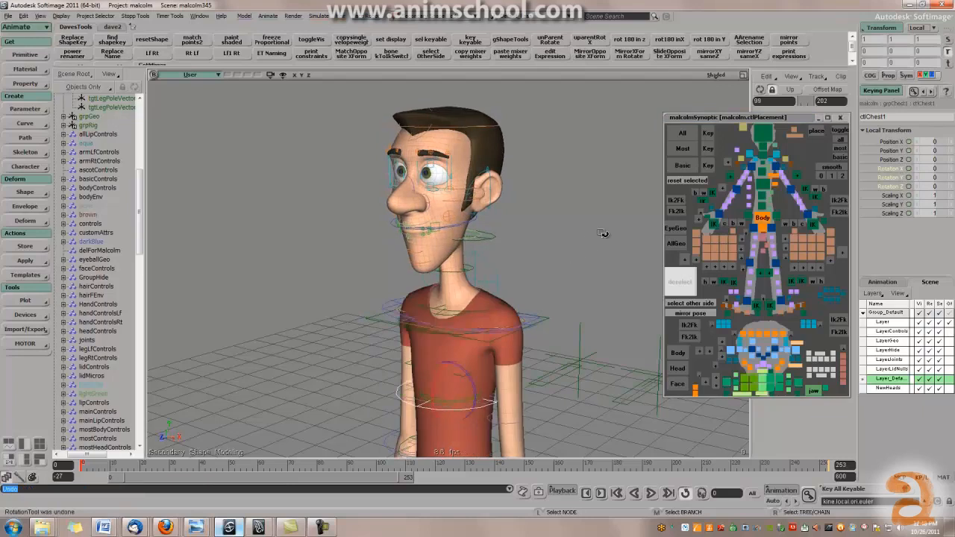
Select the head orient control, try rotating it, and undo the rotation.
{"action": "left_click", "coordinate": [747, 132]}
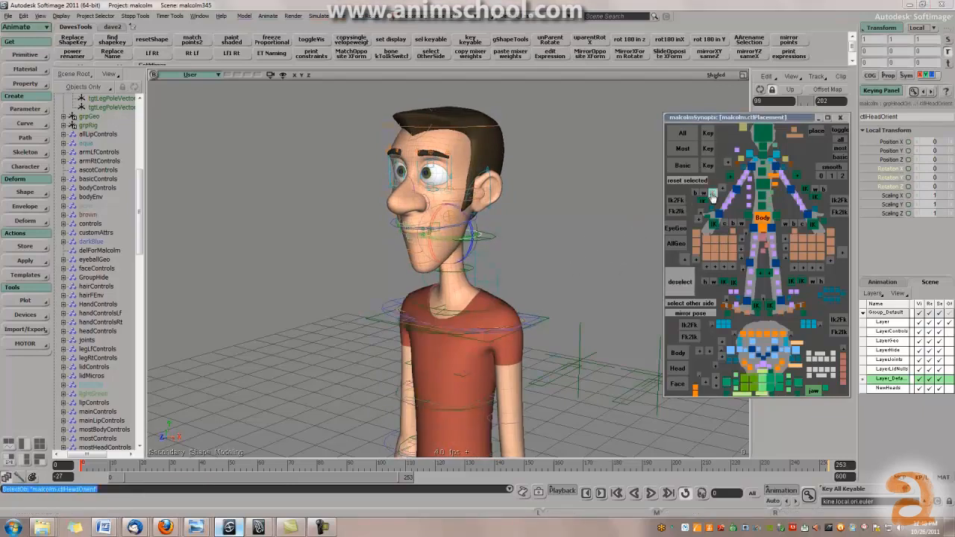
{"action": "left_click_drag", "start_coordinate": [457, 238], "coordinate": [425, 244]}
{"action": "key", "text": "ctrl+z"}
Locate the head orient control in the scene hierarchy, inspect its parent grpHeadOrient, and clear the selection.
{"action": "key", "text": "f"}
{"action": "scroll", "coordinate": [115, 228], "scroll_direction": "up", "scroll_amount": 4}
{"action": "key", "text": "f"}
{"action": "scroll", "coordinate": [129, 201], "scroll_direction": "up", "scroll_amount": 4}
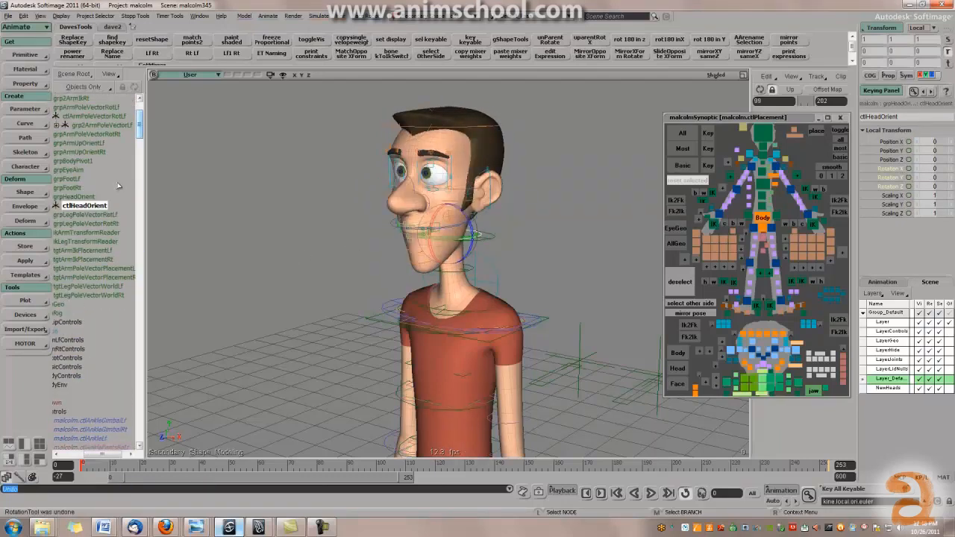
{"action": "left_click_drag", "start_coordinate": [117, 183], "coordinate": [86, 182]}
{"action": "left_click", "coordinate": [110, 199]}
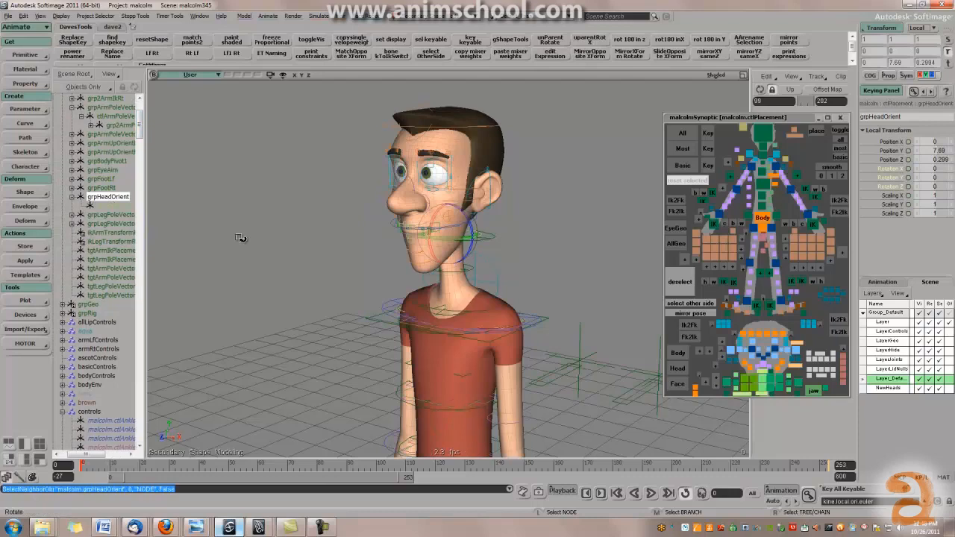
{"action": "key", "text": "ctrl+z"}
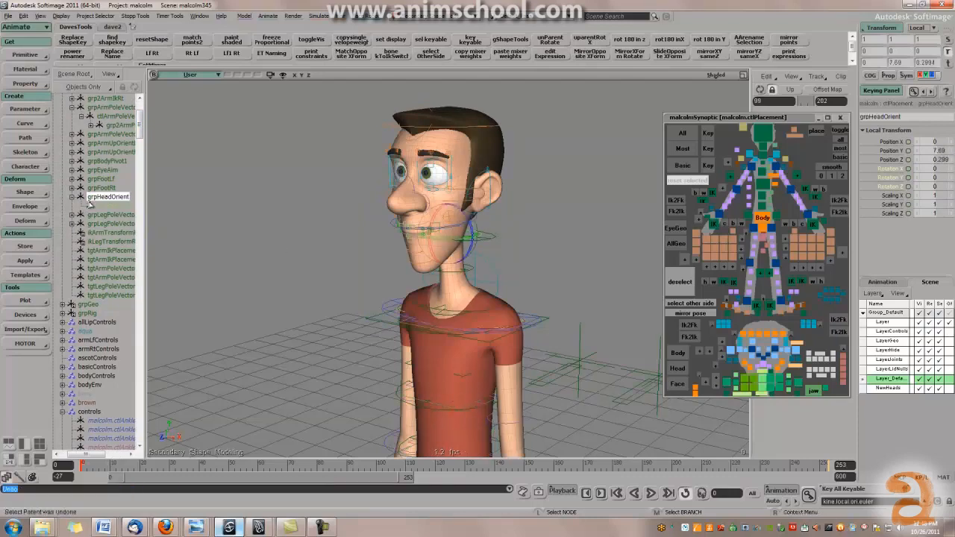
{"action": "left_click", "coordinate": [496, 237]}
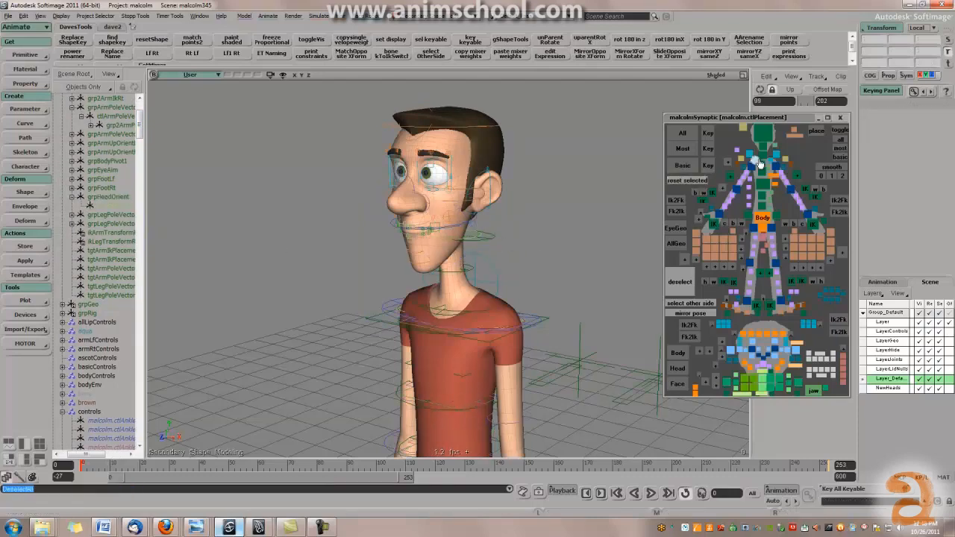
Reselect the head orient control, try turning the head with it again, and undo the rotation.
{"action": "left_click", "coordinate": [744, 131]}
{"action": "left_click_drag", "start_coordinate": [446, 242], "coordinate": [470, 240]}
{"action": "key", "text": "ctrl+z"}
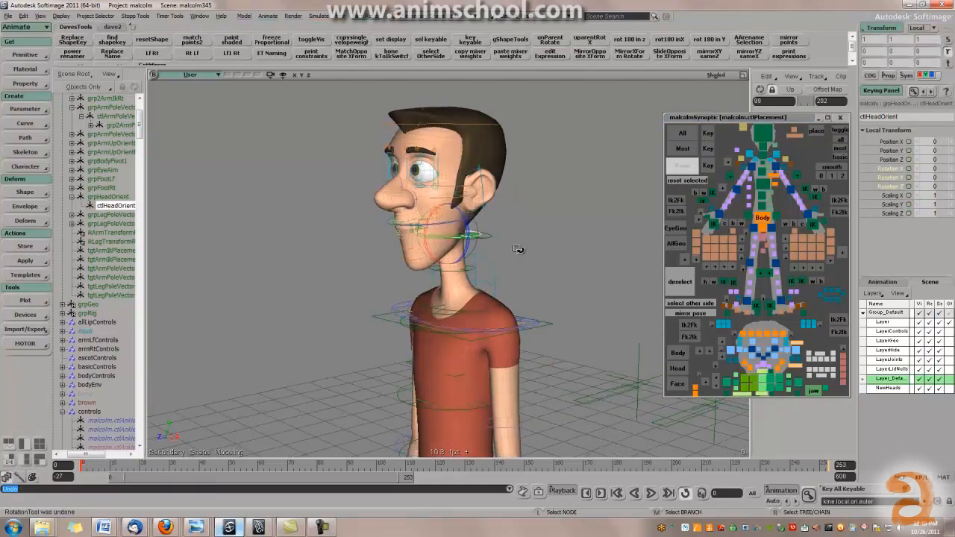
Select the head control and leave its orientToPlacement value at 1.
{"action": "left_click", "coordinate": [681, 165]}
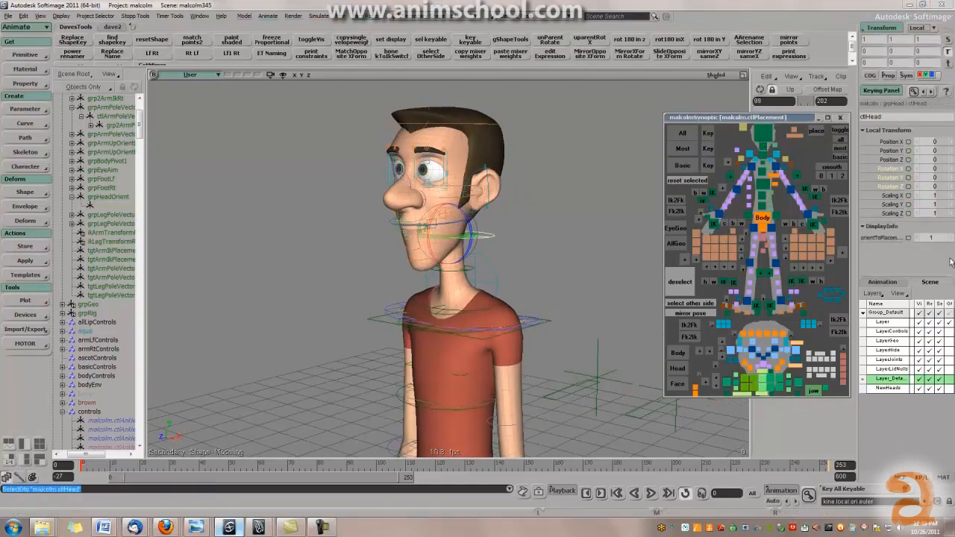
{"action": "left_click_drag", "start_coordinate": [937, 237], "coordinate": [124, 278]}
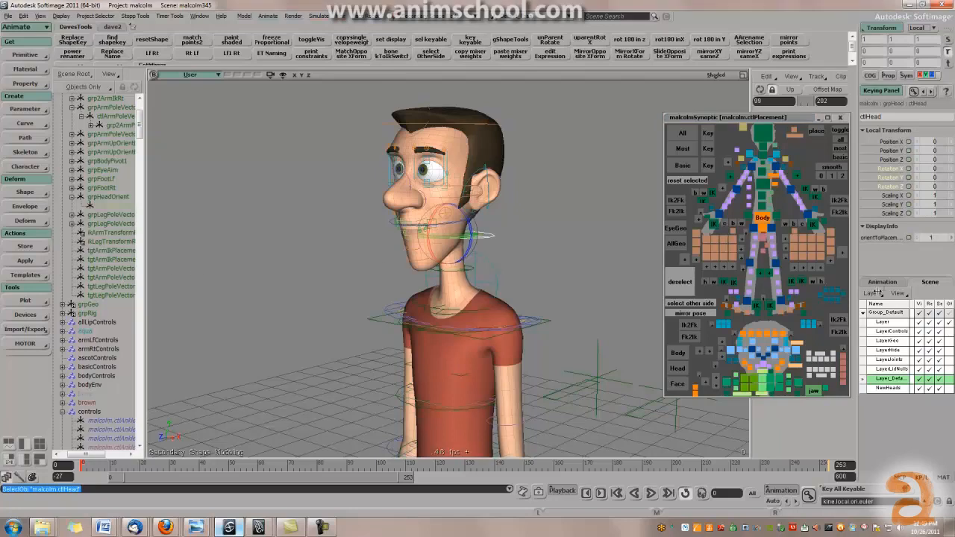
{"action": "right_click_drag", "start_coordinate": [511, 144], "coordinate": [525, 169]}
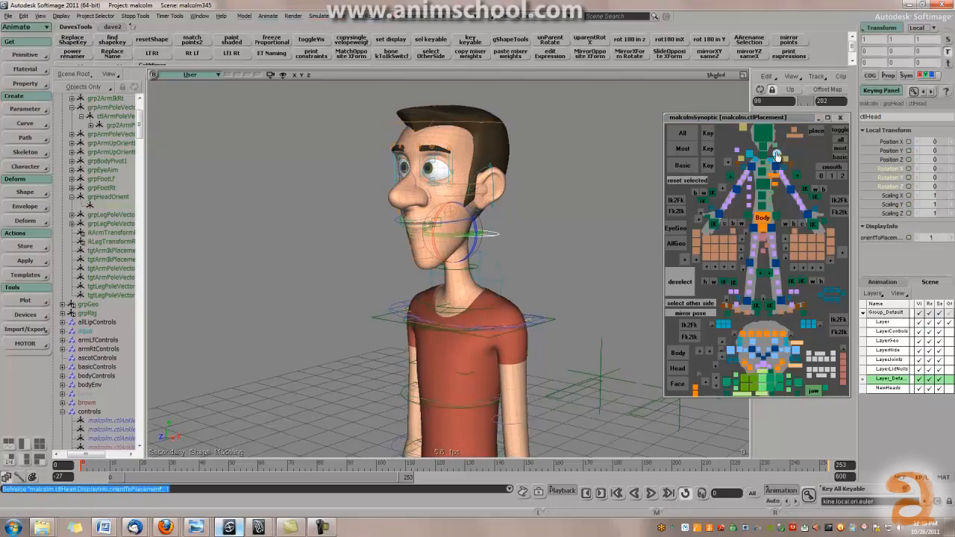
Try rotating the head control and undo the rotation.
{"action": "right_click_drag", "start_coordinate": [527, 209], "coordinate": [480, 216]}
{"action": "scroll", "coordinate": [480, 216], "scroll_direction": "up", "scroll_amount": 3}
{"action": "left_click_drag", "start_coordinate": [473, 201], "coordinate": [575, 210]}
{"action": "key", "text": "ctrl+z"}
Select the lower neck twist control, try rotating it in a close side view, and undo the rotations.
{"action": "left_click", "coordinate": [768, 165]}
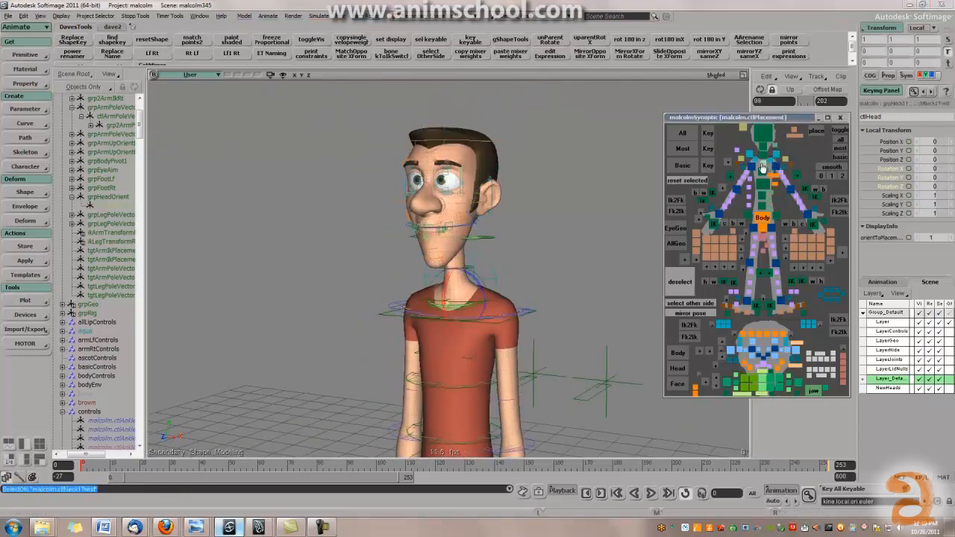
{"action": "scroll", "coordinate": [540, 260], "scroll_direction": "up", "scroll_amount": 5}
{"action": "left_click_drag", "start_coordinate": [540, 260], "coordinate": [483, 235]}
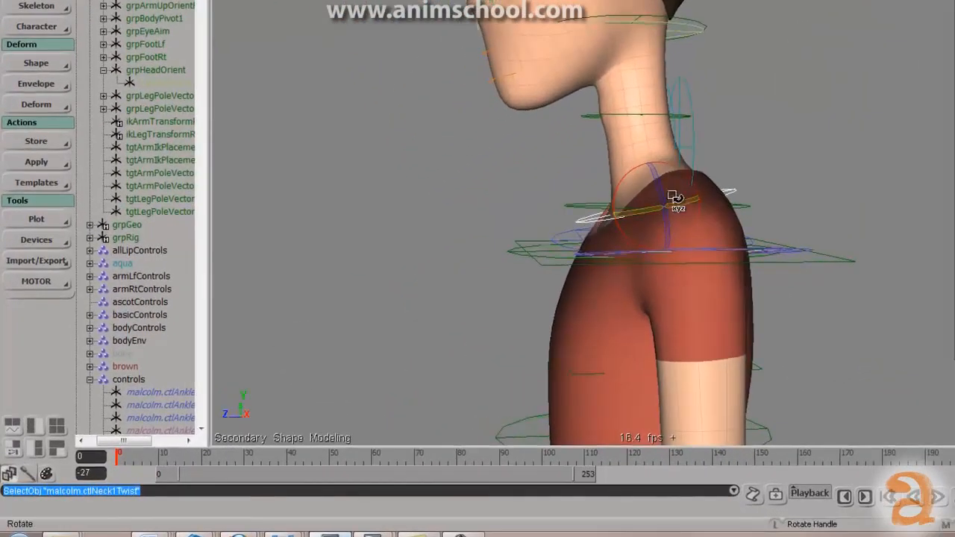
{"action": "left_click_drag", "start_coordinate": [484, 279], "coordinate": [475, 306]}
{"action": "left_click_drag", "start_coordinate": [638, 250], "coordinate": [684, 241]}
{"action": "key", "text": "ctrl+z"}
{"action": "key", "text": "ctrl+z"}
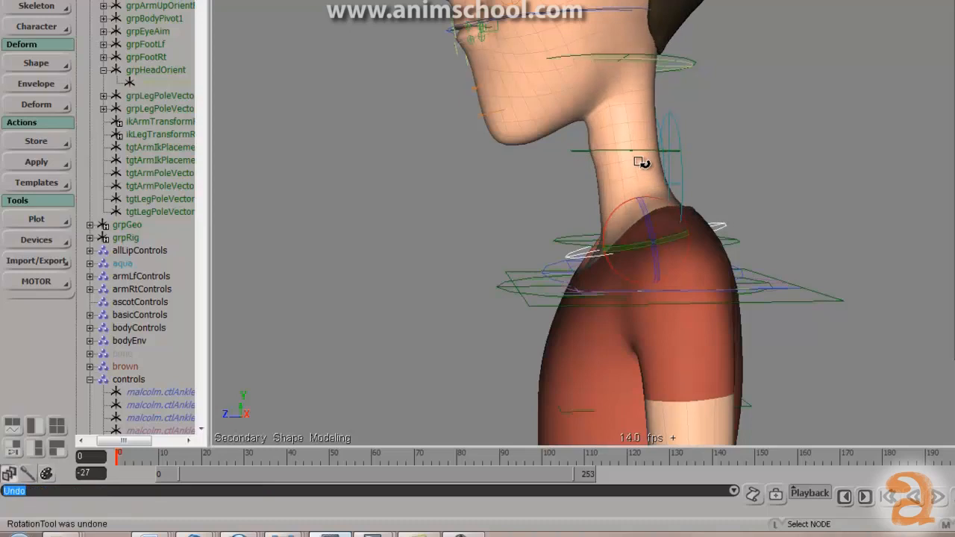
Examine from the side how the lower neck twist control is angled relative to the neck and shoulders.
{"action": "mouse_move", "coordinate": [630, 107]}
{"action": "left_mouse_down", "text": "alt"}
{"action": "mouse_move", "coordinate": [640, 126]}
{"action": "mouse_move", "coordinate": [631, 112]}
{"action": "left_mouse_up", "text": "alt"}
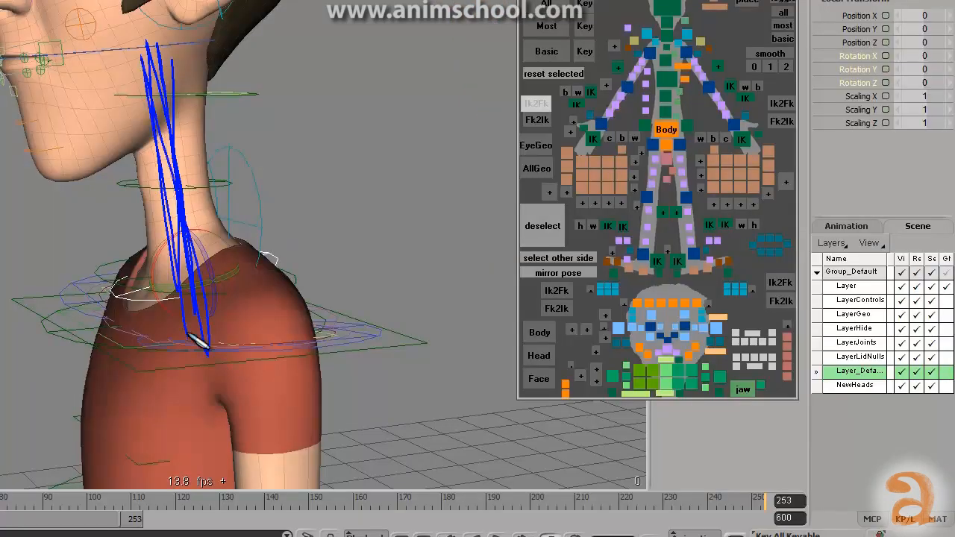
{"action": "key", "text": "Escape"}
{"action": "mouse_move", "coordinate": [327, 280]}
{"action": "left_mouse_down", "text": "alt"}
{"action": "mouse_move", "coordinate": [296, 271]}
{"action": "mouse_move", "coordinate": [317, 259]}
{"action": "left_mouse_up", "text": "alt"}
{"action": "left_click_drag", "start_coordinate": [347, 245], "coordinate": [333, 253]}
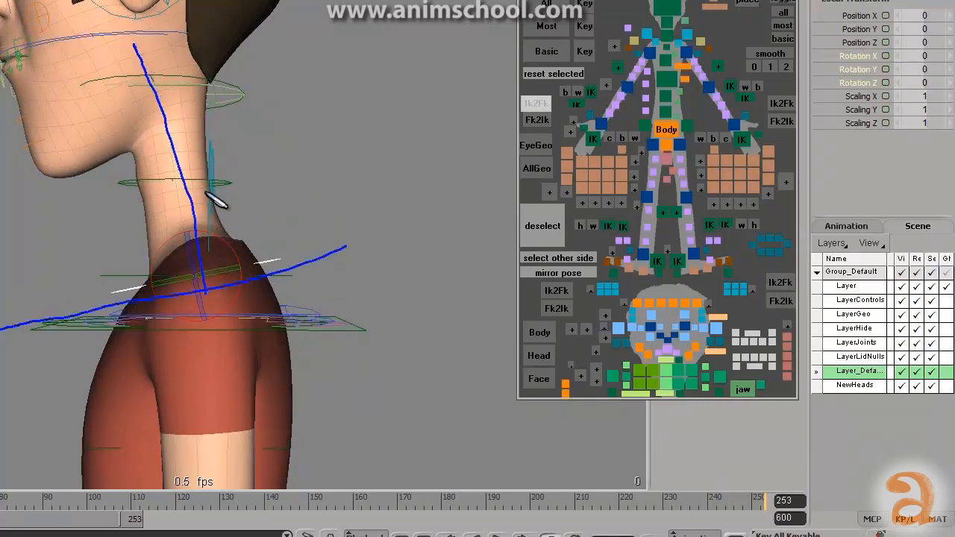
{"action": "left_click_drag", "start_coordinate": [174, 260], "coordinate": [154, 279], "text": "alt"}
{"action": "key", "text": "ctrl+z"}
{"action": "mouse_move", "coordinate": [213, 288]}
{"action": "left_mouse_down", "text": "alt"}
{"action": "mouse_move", "coordinate": [238, 298]}
{"action": "mouse_move", "coordinate": [213, 287]}
{"action": "left_mouse_up", "text": "alt"}
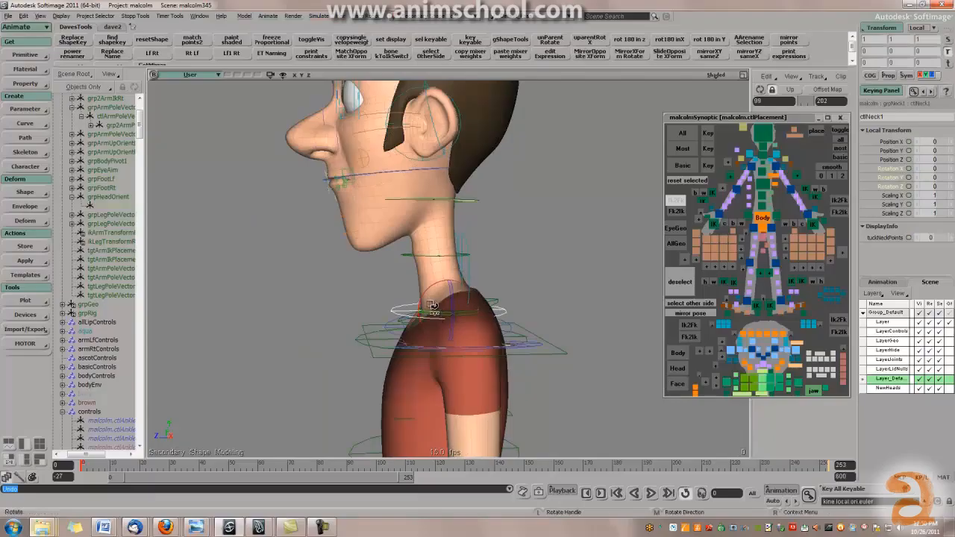
Try rotating the lower neck control and undo the rotation.
{"action": "left_click_drag", "start_coordinate": [431, 305], "coordinate": [513, 265]}
{"action": "key", "text": "ctrl+z"}
{"action": "key", "text": "ctrl+z"}
Select the upper neck control, try rotating it, and undo the rotation.
{"action": "scroll", "coordinate": [509, 276], "scroll_direction": "down", "scroll_amount": 3}
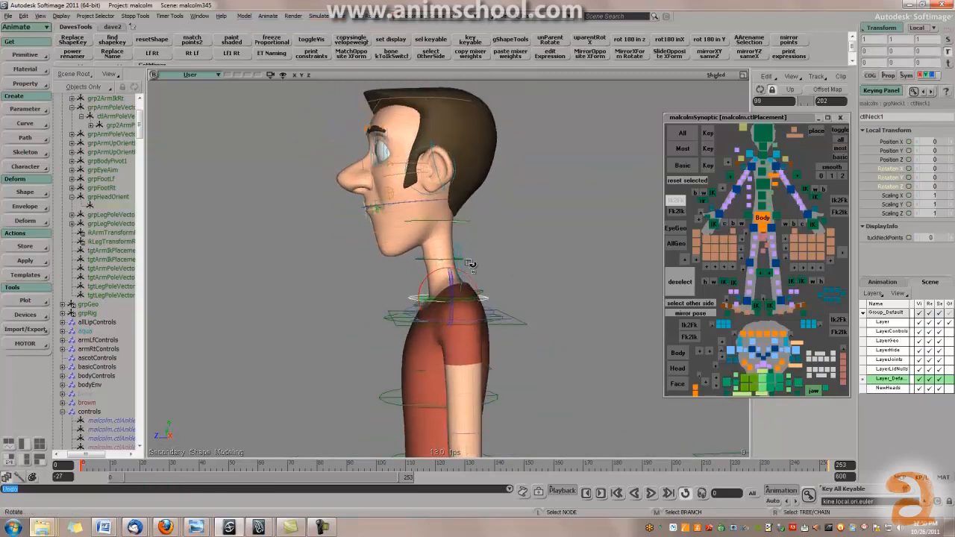
{"action": "left_click_drag", "start_coordinate": [479, 291], "coordinate": [444, 278], "text": "alt"}
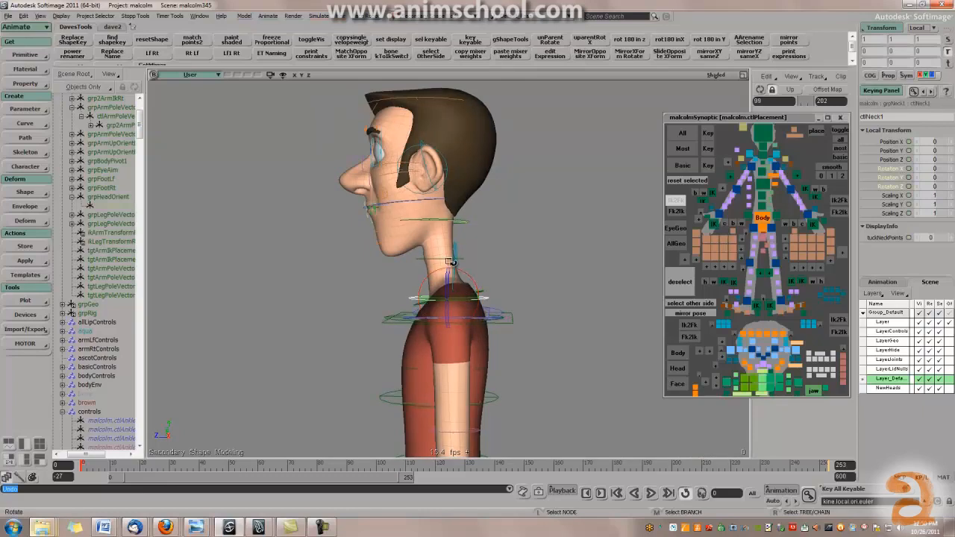
{"action": "mouse_move", "coordinate": [452, 265]}
{"action": "left_mouse_down", "text": "alt"}
{"action": "mouse_move", "coordinate": [475, 266]}
{"action": "mouse_move", "coordinate": [508, 305]}
{"action": "mouse_move", "coordinate": [464, 276]}
{"action": "left_mouse_up", "text": "alt"}
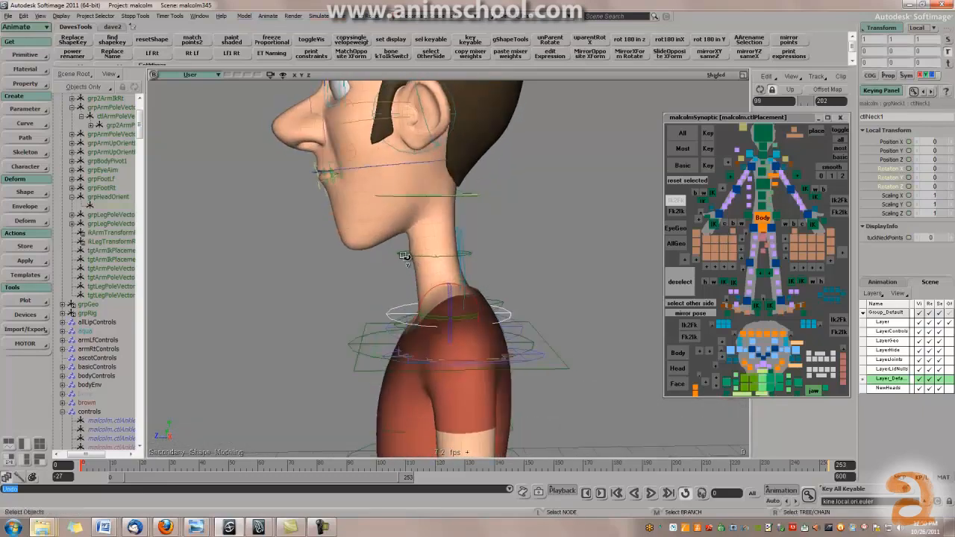
{"action": "left_click", "coordinate": [403, 256]}
{"action": "left_click_drag", "start_coordinate": [404, 256], "coordinate": [492, 278], "text": "alt"}
{"action": "left_click_drag", "start_coordinate": [462, 229], "coordinate": [605, 261]}
{"action": "key", "text": "ctrl+z"}
Select the left upper arm control, try rotating it, and undo the rotation.
{"action": "left_click", "coordinate": [776, 171]}
{"action": "left_click_drag", "start_coordinate": [529, 294], "coordinate": [553, 298], "text": "alt"}
{"action": "middle_click_drag", "start_coordinate": [553, 299], "coordinate": [533, 225], "text": "alt"}
{"action": "left_click_drag", "start_coordinate": [533, 225], "coordinate": [493, 209], "text": "alt"}
{"action": "mouse_move", "coordinate": [436, 143]}
{"action": "left_mouse_down"}
{"action": "mouse_move", "coordinate": [441, 158]}
{"action": "mouse_move", "coordinate": [444, 133]}
{"action": "mouse_move", "coordinate": [441, 148]}
{"action": "left_mouse_up"}
{"action": "key", "text": "ctrl+z"}
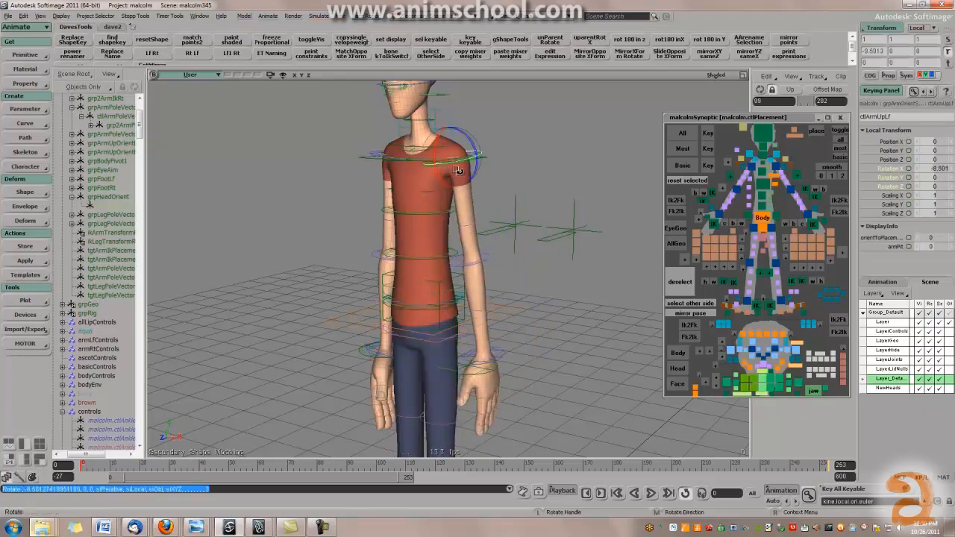
{"action": "key", "text": "ctrl+z"}
Try bending the left forearm control and rotating the left wrist control, and undo both rotations.
{"action": "left_click", "coordinate": [477, 261]}
{"action": "left_click_drag", "start_coordinate": [458, 257], "coordinate": [461, 239]}
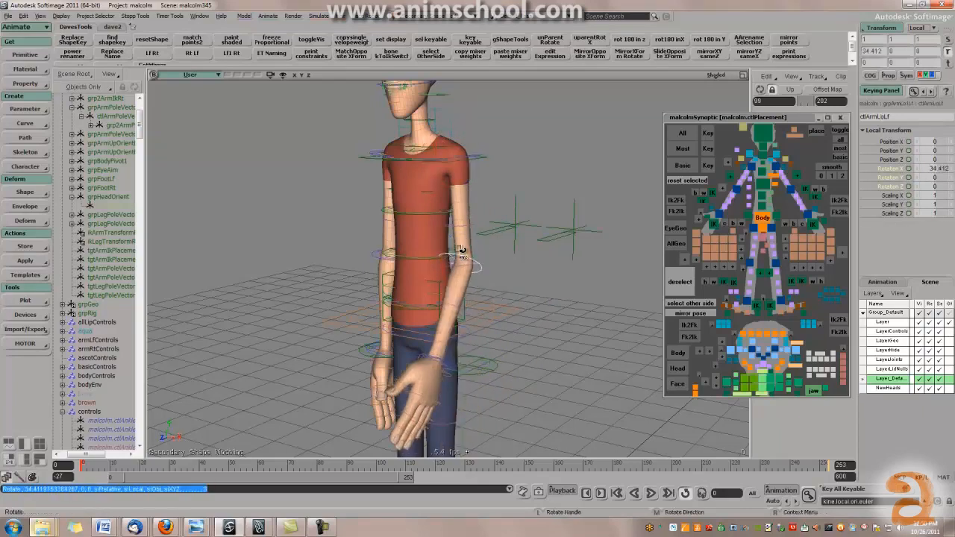
{"action": "left_click", "coordinate": [453, 363]}
{"action": "left_click_drag", "start_coordinate": [452, 380], "coordinate": [485, 373]}
{"action": "key", "text": "ctrl+z"}
{"action": "key", "text": "ctrl+z"}
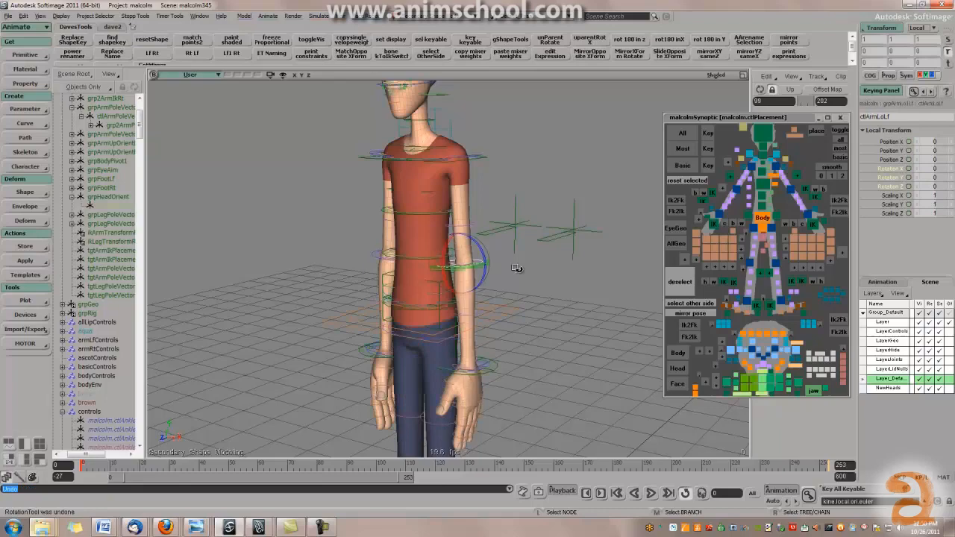
Raise the left arm sideways by rotating the left upper arm control to about -55° in Z.
{"action": "left_click_drag", "start_coordinate": [489, 183], "coordinate": [478, 241]}
{"action": "middle_click_drag", "start_coordinate": [478, 241], "coordinate": [483, 235]}
{"action": "right_click_drag", "start_coordinate": [493, 203], "coordinate": [480, 190]}
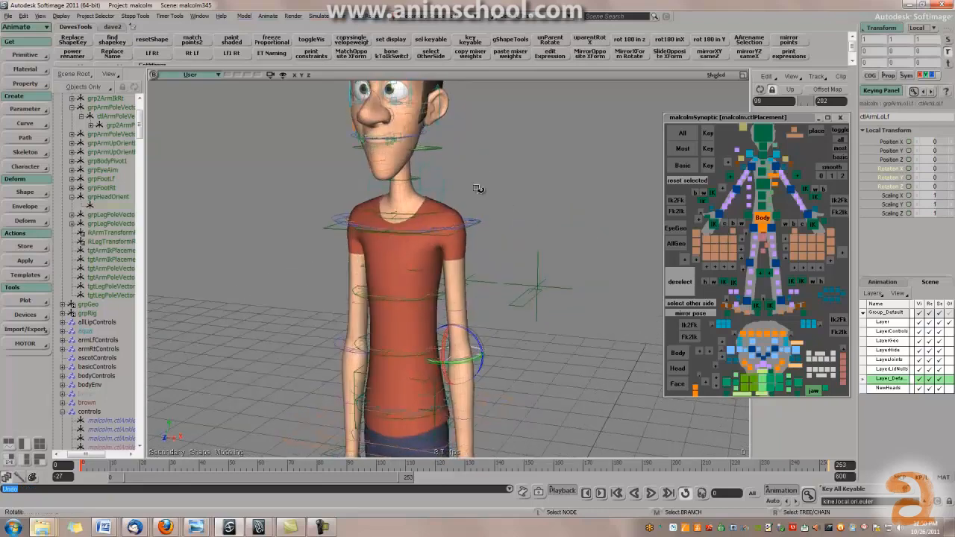
{"action": "left_click_drag", "start_coordinate": [480, 190], "coordinate": [520, 237]}
{"action": "middle_click_drag", "start_coordinate": [520, 236], "coordinate": [525, 237]}
{"action": "left_click", "coordinate": [528, 250]}
{"action": "right_click_drag", "start_coordinate": [555, 254], "coordinate": [569, 247]}
{"action": "left_click_drag", "start_coordinate": [502, 234], "coordinate": [469, 222]}
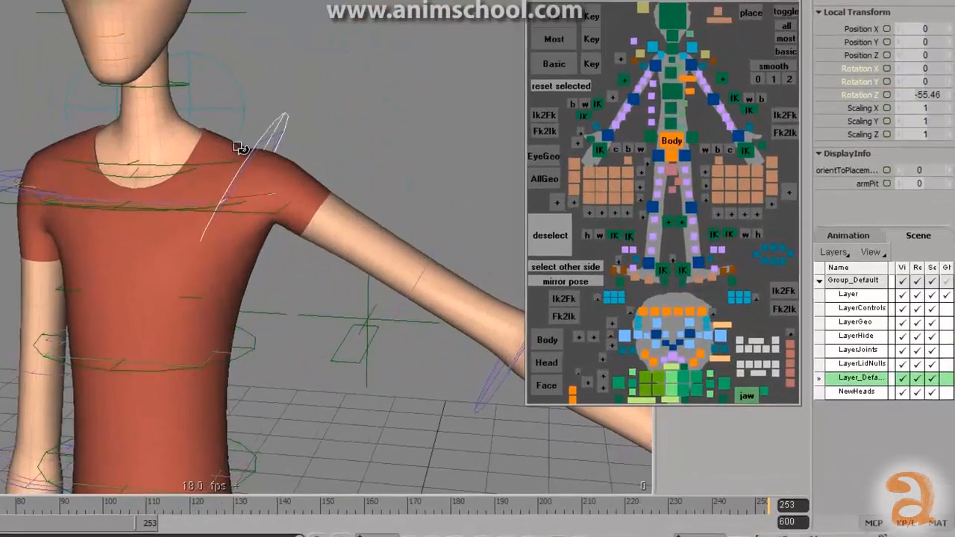
{"action": "left_click_drag", "start_coordinate": [239, 147], "coordinate": [255, 150]}
Try rotating the left shoulder control while the arm is raised, and undo the rotation.
{"action": "right_click_drag", "start_coordinate": [249, 148], "coordinate": [236, 112]}
{"action": "left_click_drag", "start_coordinate": [231, 89], "coordinate": [267, 111]}
{"action": "mouse_move", "coordinate": [200, 175]}
{"action": "left_mouse_down"}
{"action": "mouse_move", "coordinate": [192, 158]}
{"action": "mouse_move", "coordinate": [199, 192]}
{"action": "left_mouse_up"}
{"action": "key", "text": "ctrl+z"}
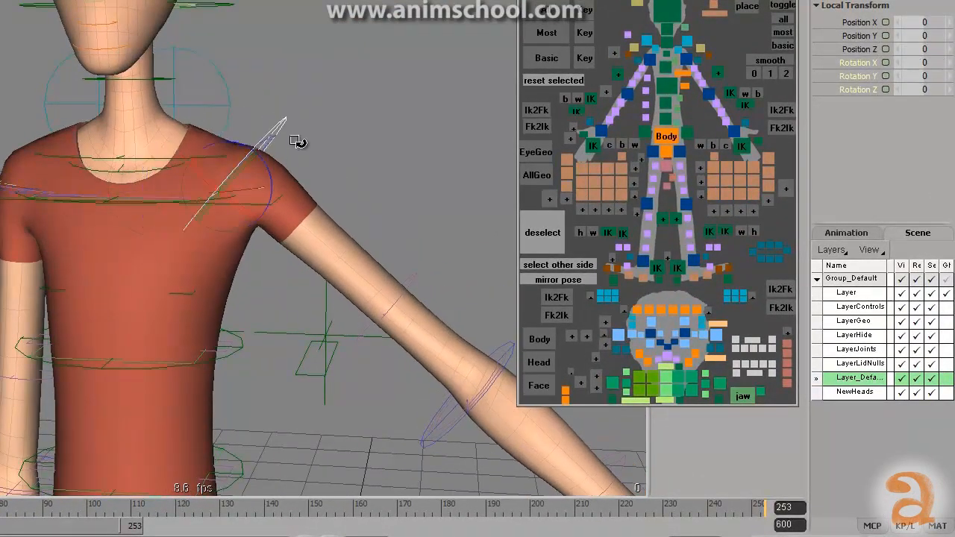
Raise the left upper arm to about -106° in Z and rotate the left shoulder control to about -24° in X.
{"action": "left_click", "coordinate": [273, 160]}
{"action": "left_click_drag", "start_coordinate": [273, 160], "coordinate": [230, 114]}
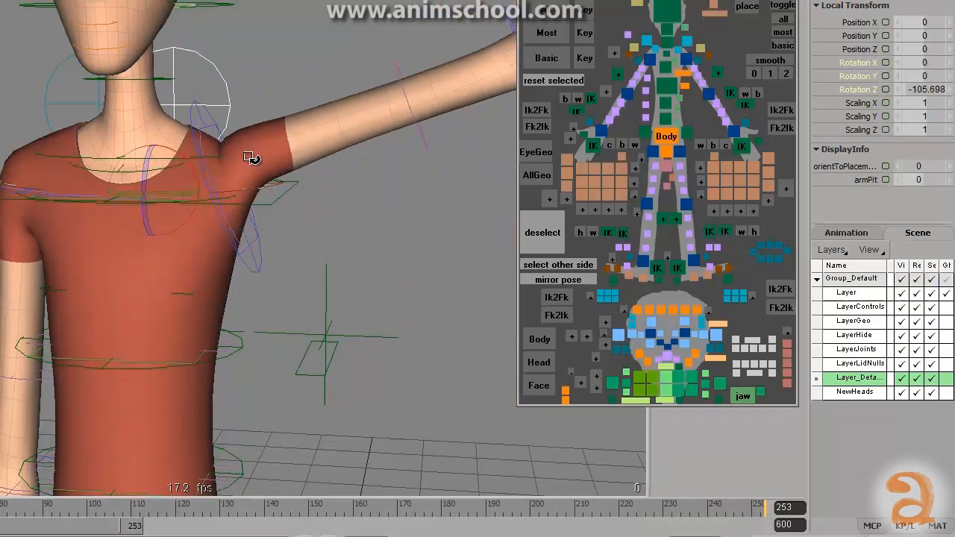
{"action": "left_click", "coordinate": [198, 175]}
{"action": "left_click_drag", "start_coordinate": [198, 175], "coordinate": [185, 152]}
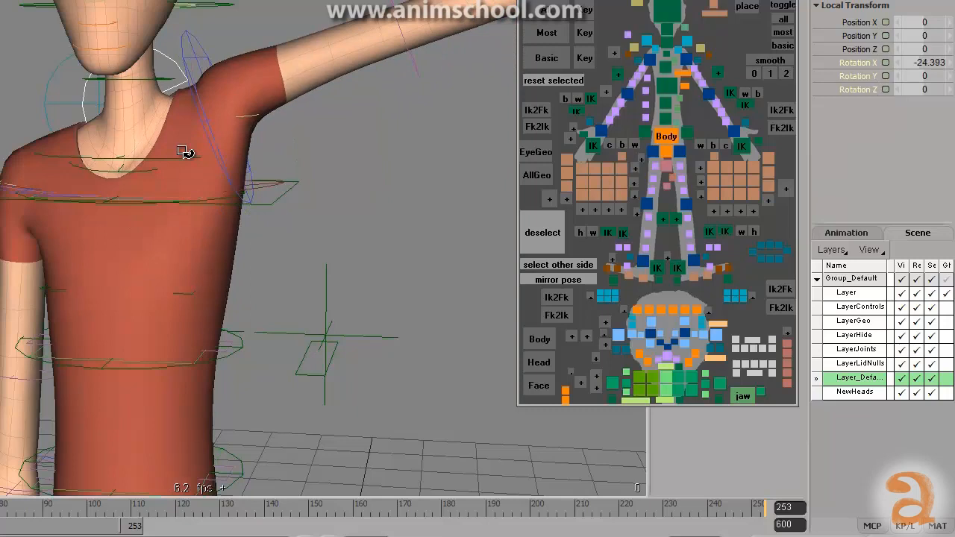
Lower the left upper arm and lift the left shoulder control to about -34° in X.
{"action": "left_click", "coordinate": [245, 89]}
{"action": "left_click_drag", "start_coordinate": [245, 89], "coordinate": [253, 139]}
{"action": "left_click", "coordinate": [187, 60]}
{"action": "left_click_drag", "start_coordinate": [187, 60], "coordinate": [181, 127], "text": "alt"}
{"action": "key", "text": "ctrl+z"}
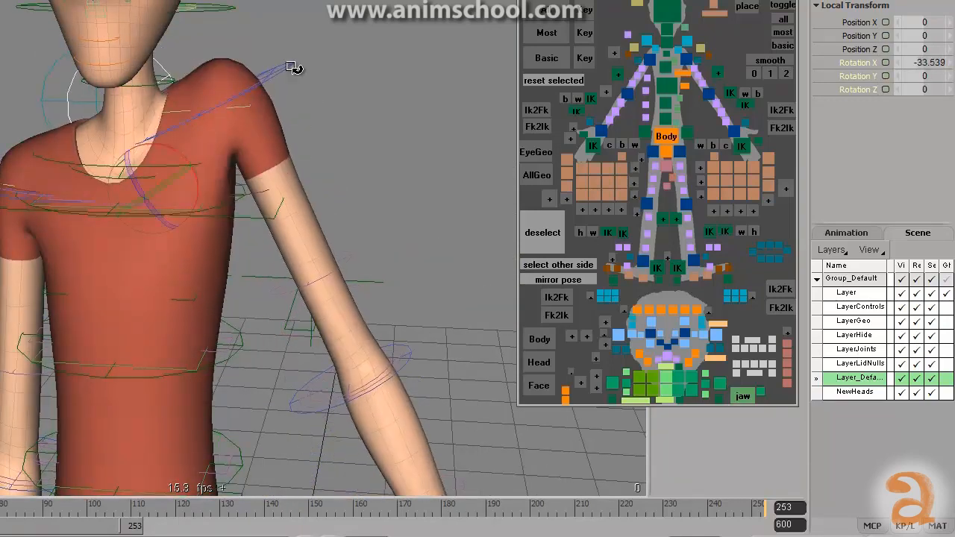
Test further left arm and shoulder rotations, and reset the left upper arm control's rotation to 0.
{"action": "left_click", "coordinate": [302, 88]}
{"action": "left_click_drag", "start_coordinate": [308, 93], "coordinate": [234, 141], "text": "alt"}
{"action": "left_click_drag", "start_coordinate": [234, 142], "coordinate": [248, 112], "text": "alt"}
{"action": "left_click_drag", "start_coordinate": [231, 64], "coordinate": [180, 59]}
{"action": "left_click_drag", "start_coordinate": [170, 71], "coordinate": [123, 101], "text": "alt"}
{"action": "left_click", "coordinate": [74, 87]}
{"action": "left_click_drag", "start_coordinate": [213, 132], "coordinate": [184, 151]}
{"action": "left_click", "coordinate": [234, 21]}
{"action": "key", "text": "ctrl+shift+r"}
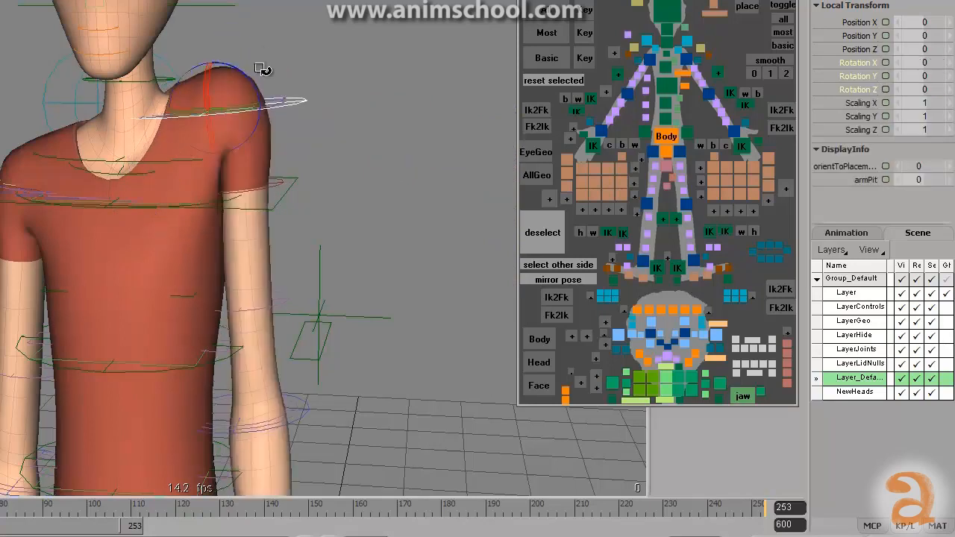
Select the left shoulder control and return its rotation to 0.
{"action": "left_click", "coordinate": [168, 58]}
{"action": "left_click_drag", "start_coordinate": [190, 159], "coordinate": [224, 188]}
{"action": "left_click_drag", "start_coordinate": [225, 188], "coordinate": [317, 168], "text": "alt"}
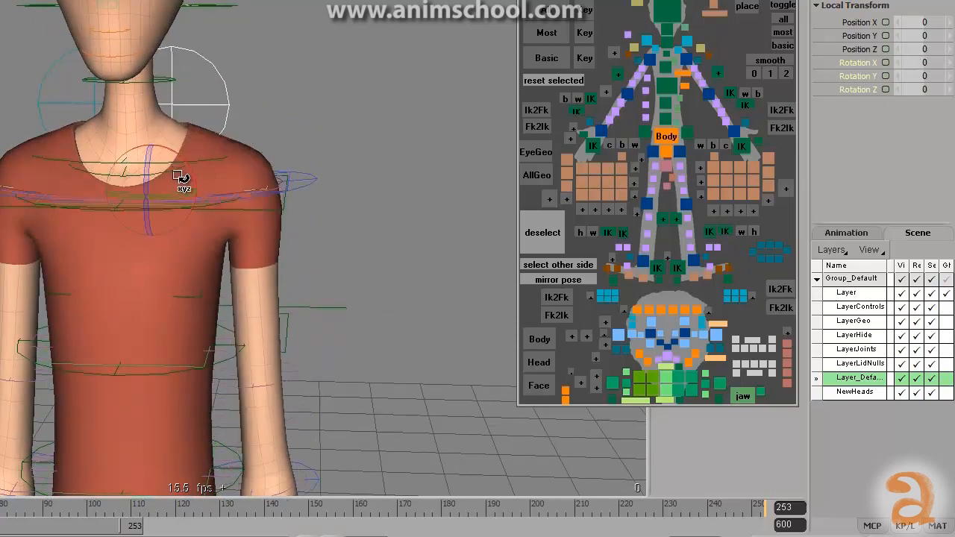
Try translating the left shoulder control instead of rotating it, and undo the move.
{"action": "right_click_drag", "start_coordinate": [181, 185], "coordinate": [215, 210], "text": "alt"}
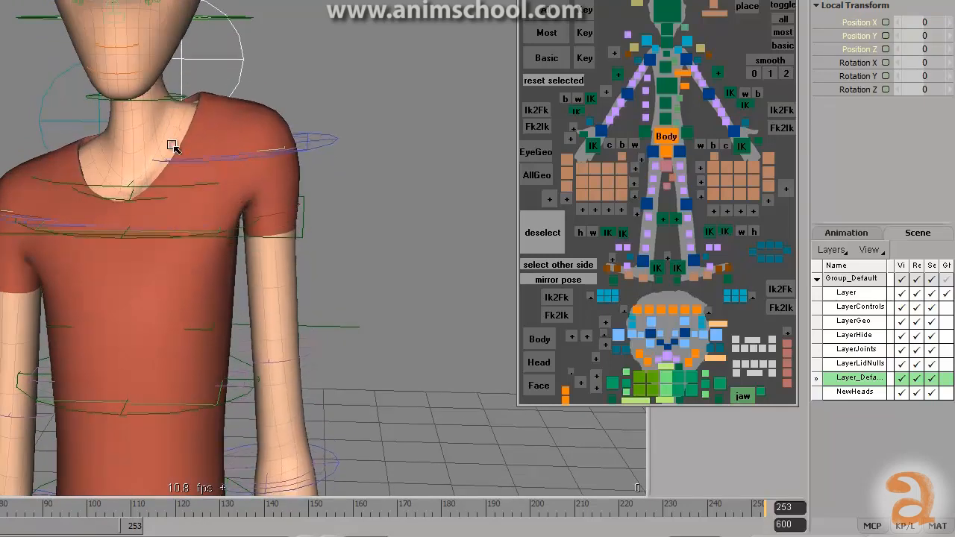
{"action": "left_click_drag", "start_coordinate": [228, 211], "coordinate": [334, 133]}
{"action": "key", "text": "ctrl+z"}
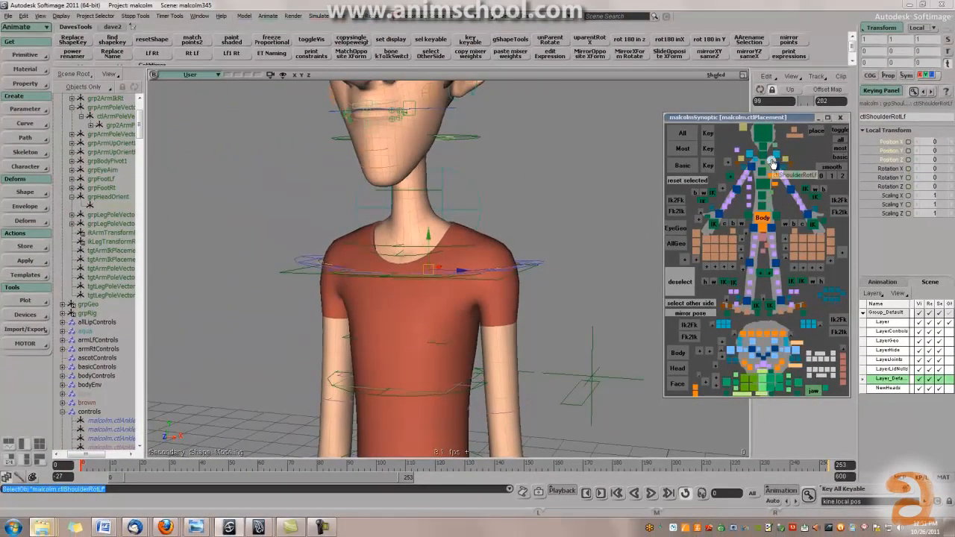
Try raising the shoulder with the left shoulder rotation control, and undo the test rotations.
{"action": "mouse_move", "coordinate": [441, 274]}
{"action": "left_mouse_down", "text": "alt"}
{"action": "mouse_move", "coordinate": [462, 277]}
{"action": "mouse_move", "coordinate": [433, 244]}
{"action": "mouse_move", "coordinate": [445, 256]}
{"action": "left_mouse_up", "text": "alt"}
{"action": "key", "text": "ctrl+z"}
{"action": "key", "text": "ctrl+z"}
{"action": "key", "text": "ctrl+z"}
{"action": "key", "text": "ctrl+z"}
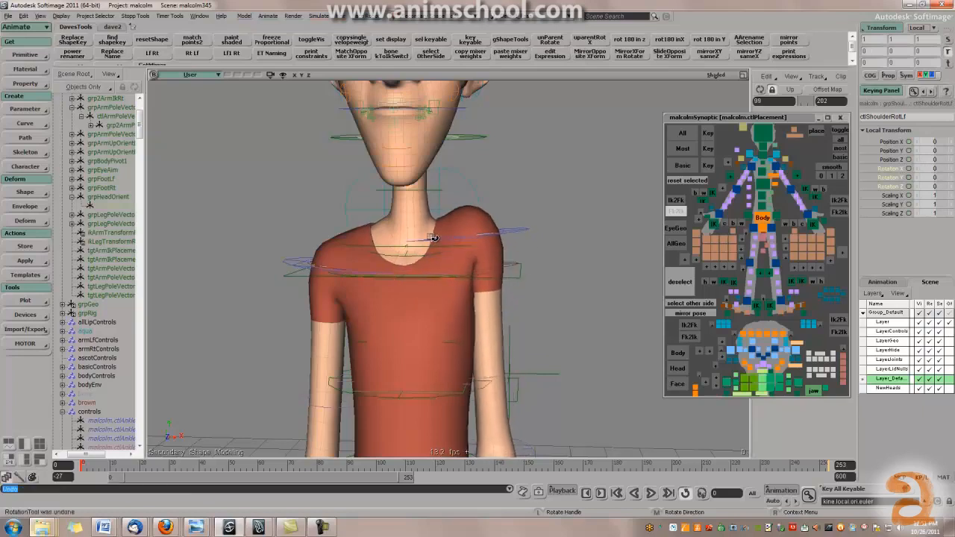
{"action": "key", "text": "ctrl+z"}
{"action": "key", "text": "ctrl+z"}
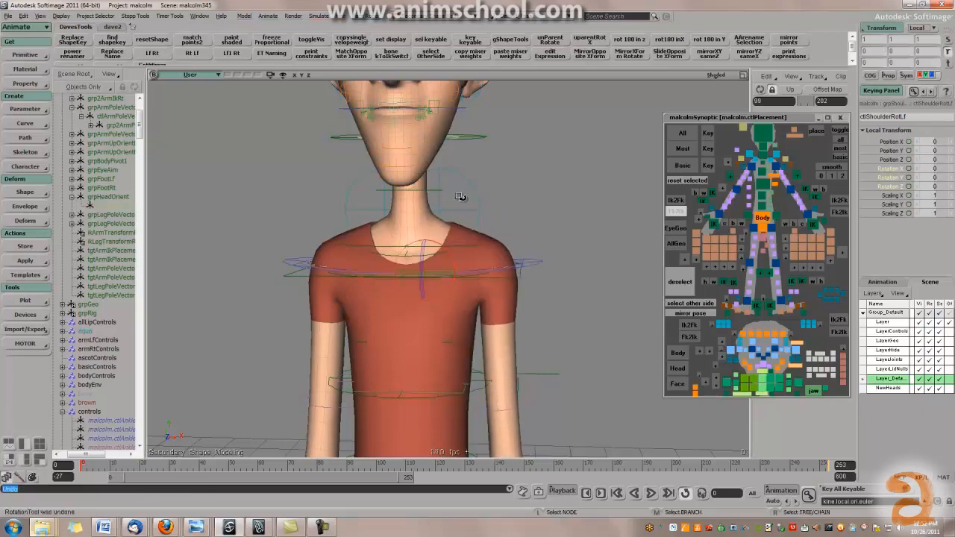
Select the left shoulder control, test a small rotation on it, and undo the rotation.
{"action": "left_click", "coordinate": [442, 246]}
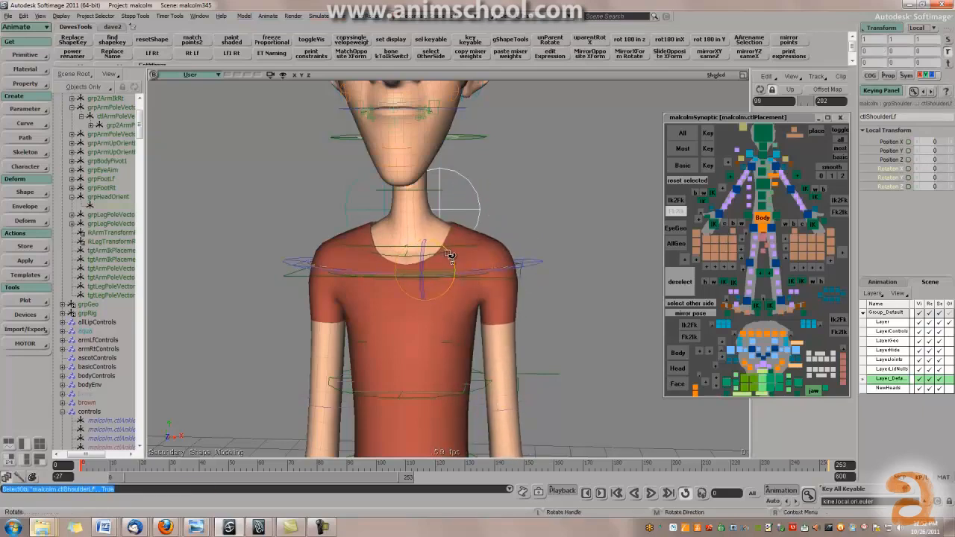
{"action": "left_click_drag", "start_coordinate": [447, 250], "coordinate": [448, 255]}
{"action": "key", "text": "ctrl+z"}
{"action": "right_click_drag", "start_coordinate": [504, 286], "coordinate": [481, 274]}
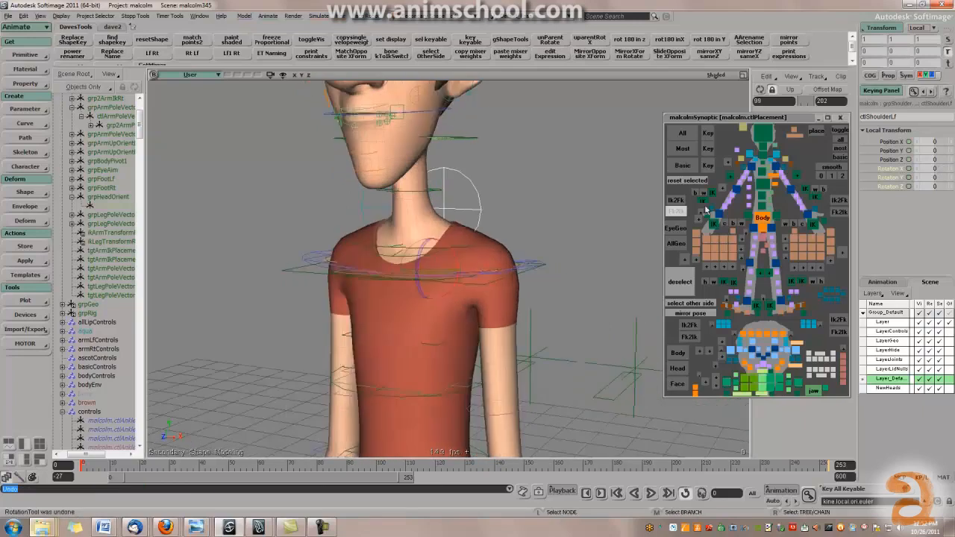
Try another rotation at the left shoulder, undo it, and select the left shoulder rotation control.
{"action": "left_click", "coordinate": [775, 164]}
{"action": "mouse_move", "coordinate": [453, 276]}
{"action": "left_mouse_down"}
{"action": "mouse_move", "coordinate": [409, 270]}
{"action": "mouse_move", "coordinate": [457, 259]}
{"action": "mouse_move", "coordinate": [454, 245]}
{"action": "mouse_move", "coordinate": [461, 266]}
{"action": "mouse_move", "coordinate": [445, 259]}
{"action": "left_mouse_up"}
{"action": "key", "text": "ctrl+z"}
{"action": "left_click", "coordinate": [771, 162]}
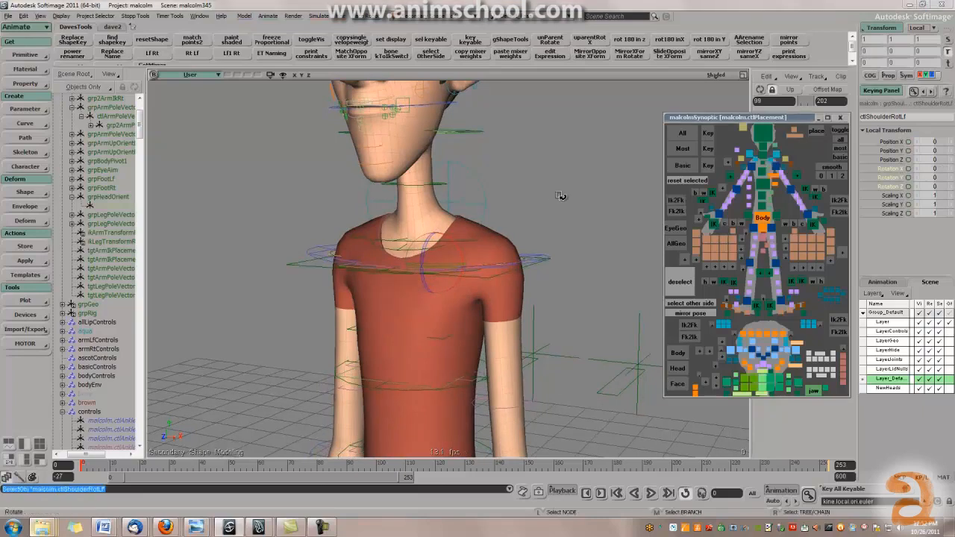
{"action": "right_click_drag", "start_coordinate": [561, 197], "coordinate": [574, 197]}
{"action": "left_click_drag", "start_coordinate": [574, 197], "coordinate": [608, 176]}
Examine the left upper arm control and its orientation control around the shoulder, and clear the selection.
{"action": "left_click", "coordinate": [778, 170]}
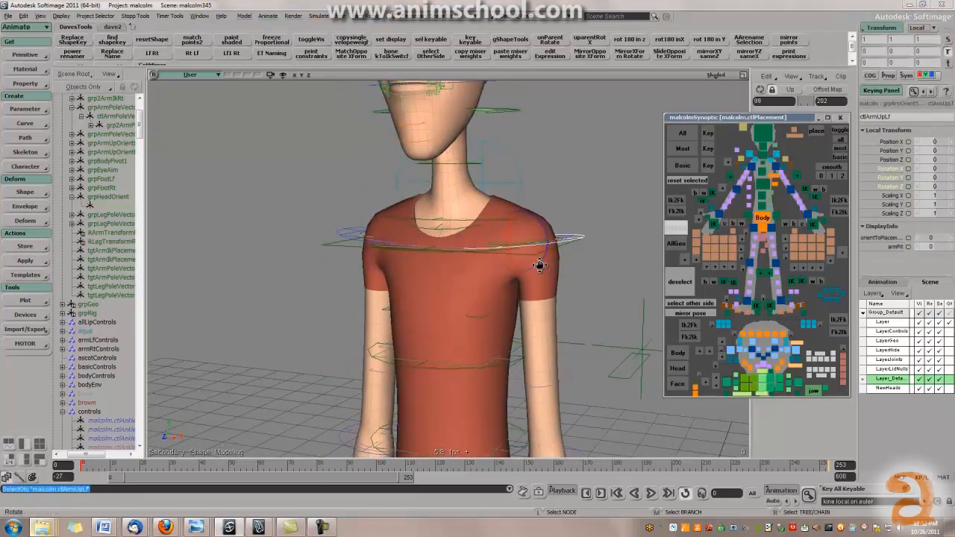
{"action": "left_click_drag", "start_coordinate": [540, 265], "coordinate": [554, 239]}
{"action": "middle_click_drag", "start_coordinate": [585, 246], "coordinate": [597, 243]}
{"action": "left_click_drag", "start_coordinate": [512, 318], "coordinate": [490, 258]}
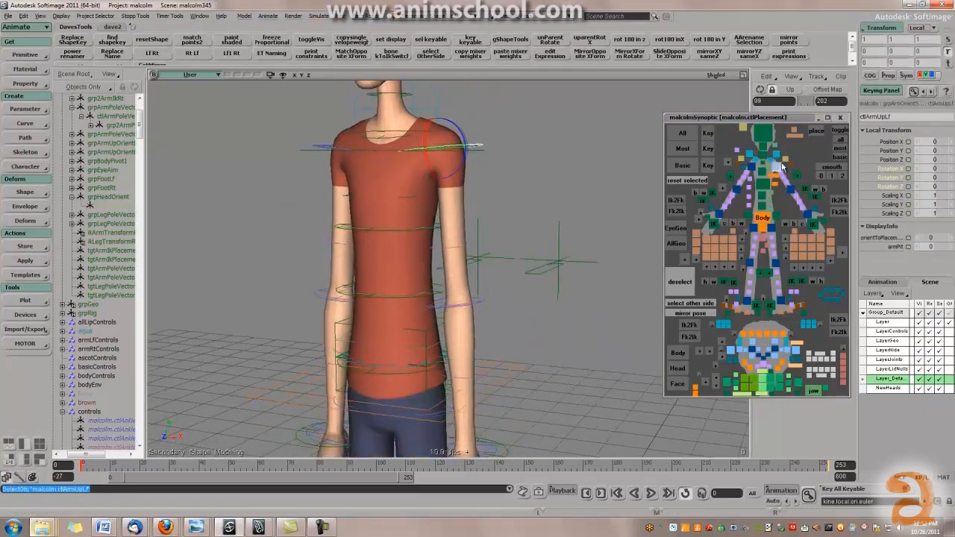
{"action": "left_click", "coordinate": [792, 169]}
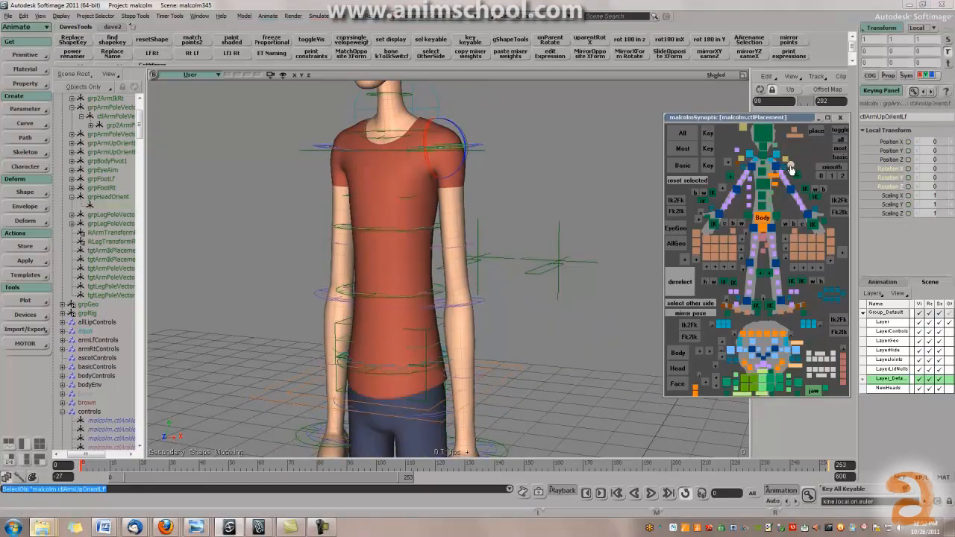
{"action": "left_click_drag", "start_coordinate": [497, 236], "coordinate": [464, 273]}
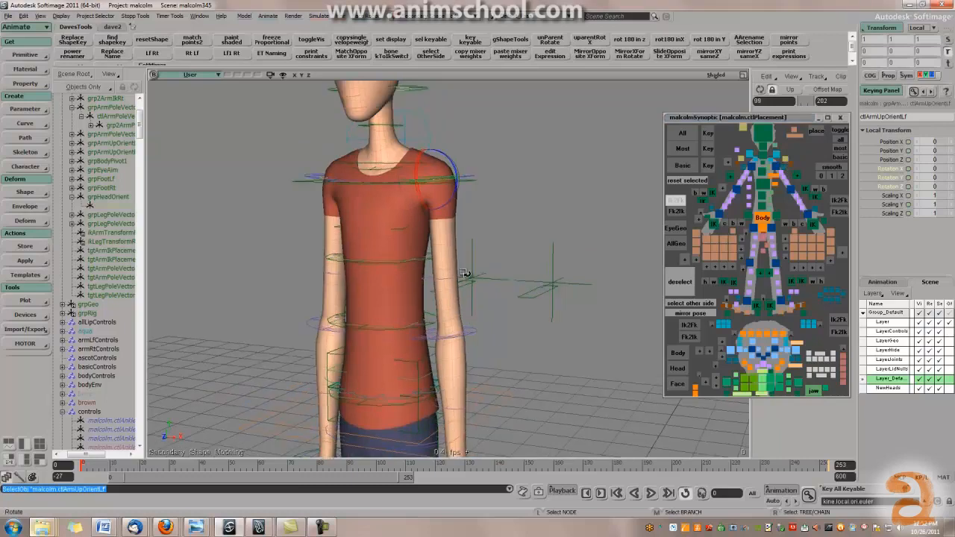
{"action": "left_click_drag", "start_coordinate": [502, 232], "coordinate": [488, 277]}
{"action": "left_click", "coordinate": [528, 248]}
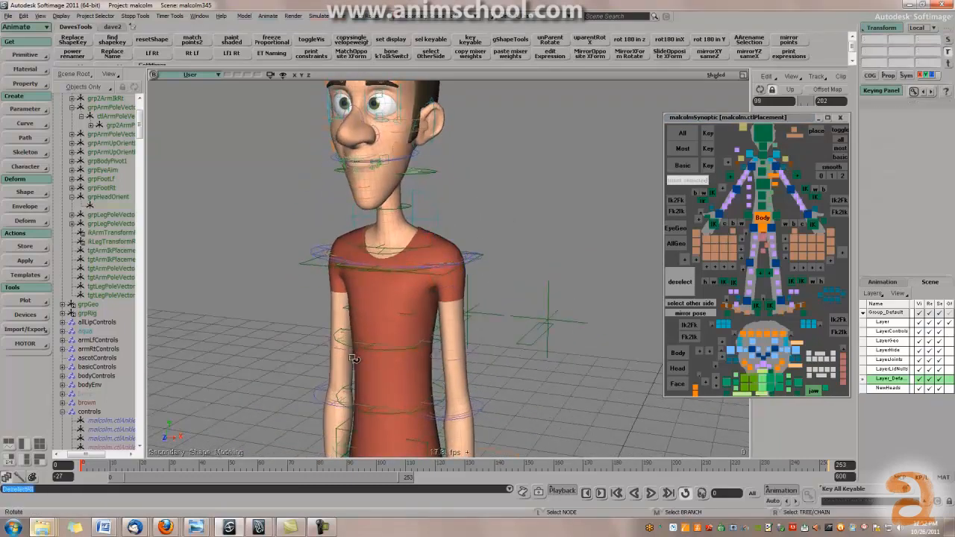
Test rotating the chest control and undo it, and set orientToPlacement to 1 on the left upper arm control.
{"action": "left_click", "coordinate": [361, 350]}
{"action": "left_click_drag", "start_coordinate": [361, 350], "coordinate": [368, 350]}
{"action": "key", "text": "ctrl+z"}
{"action": "scroll", "coordinate": [421, 315], "scroll_direction": "up", "scroll_amount": 5}
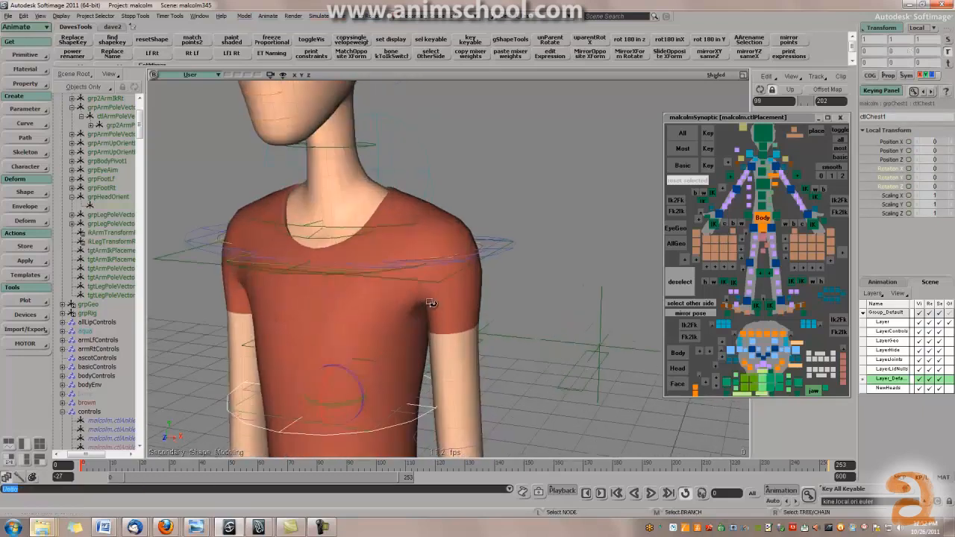
{"action": "scroll", "coordinate": [517, 254], "scroll_direction": "down", "scroll_amount": 5}
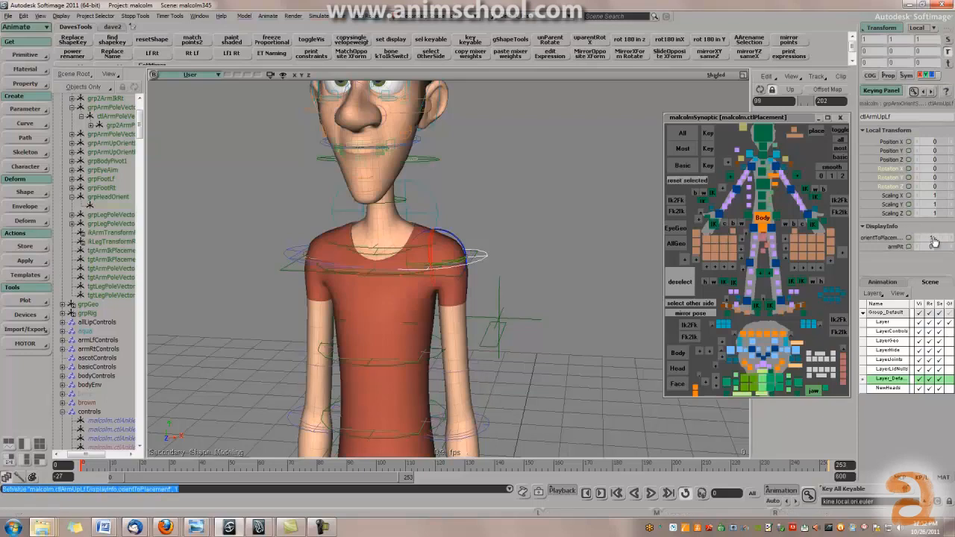
Test the chest control's rotation with the left arm oriented to placement, and return the chest to 0.
{"action": "left_click_drag", "start_coordinate": [477, 289], "coordinate": [413, 347]}
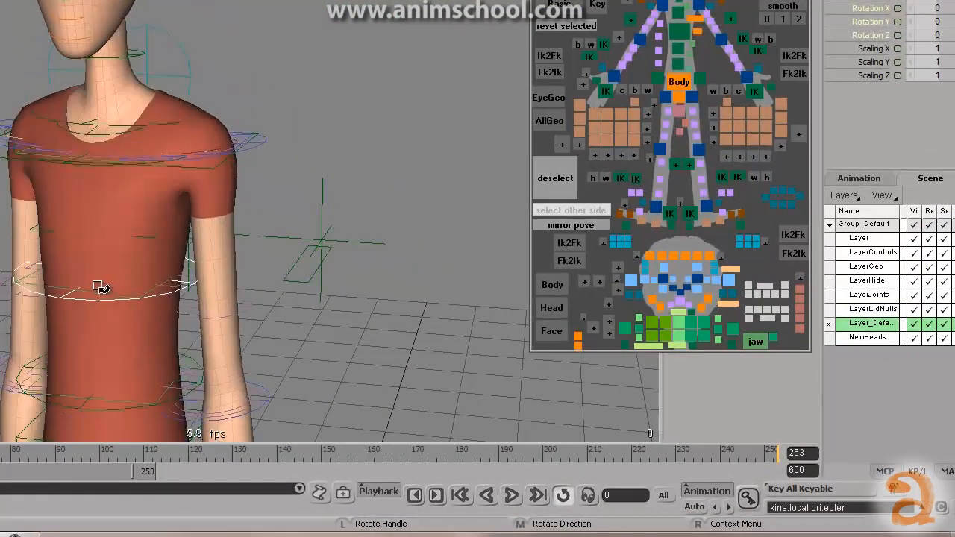
{"action": "left_click_drag", "start_coordinate": [101, 287], "coordinate": [144, 90], "text": "alt"}
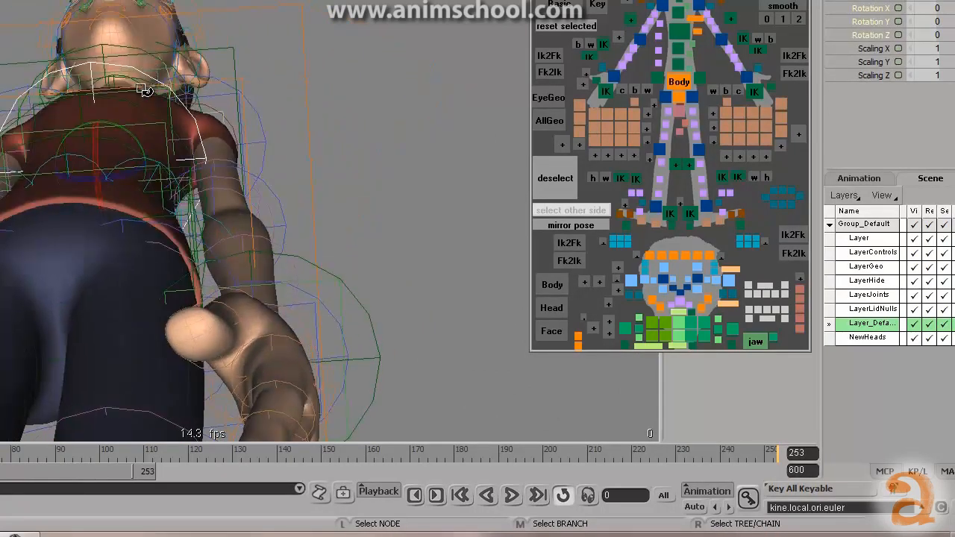
{"action": "left_click_drag", "start_coordinate": [117, 131], "coordinate": [100, 121]}
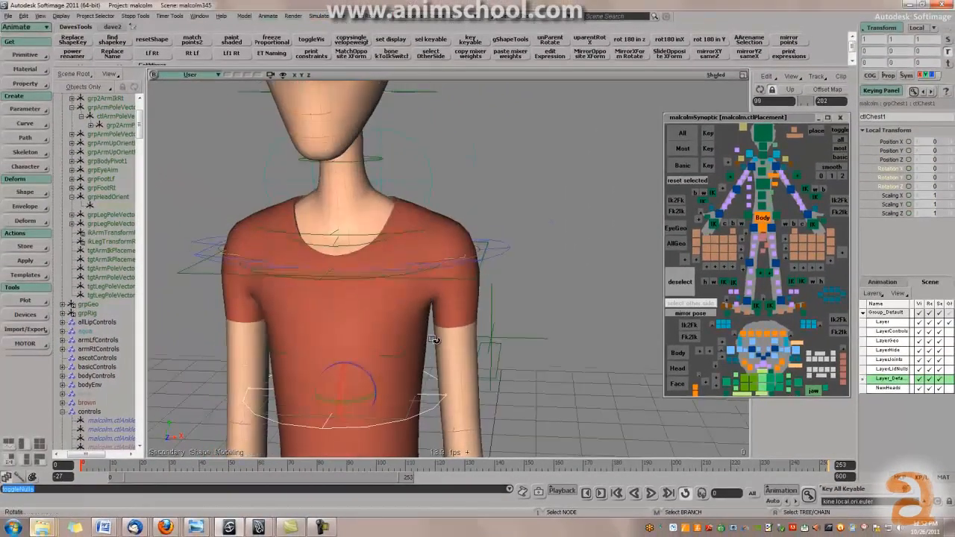
{"action": "middle_click_drag", "start_coordinate": [516, 314], "coordinate": [498, 297]}
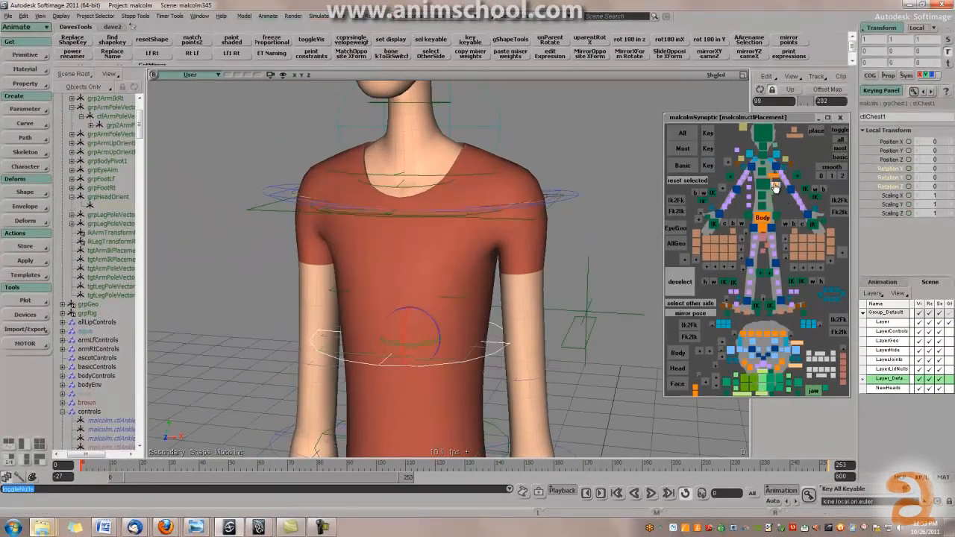
Test the control beside the left upper arm in the character picker, and undo the change.
{"action": "left_click", "coordinate": [784, 163]}
{"action": "middle_click_drag", "start_coordinate": [515, 237], "coordinate": [488, 241]}
{"action": "left_click_drag", "start_coordinate": [488, 241], "coordinate": [469, 243]}
{"action": "key", "text": "ctrl+z"}
{"action": "middle_click_drag", "start_coordinate": [493, 241], "coordinate": [496, 295]}
Select the left upper arm control and its gimbal control in turn to examine them on the shoulder.
{"action": "left_click", "coordinate": [778, 172]}
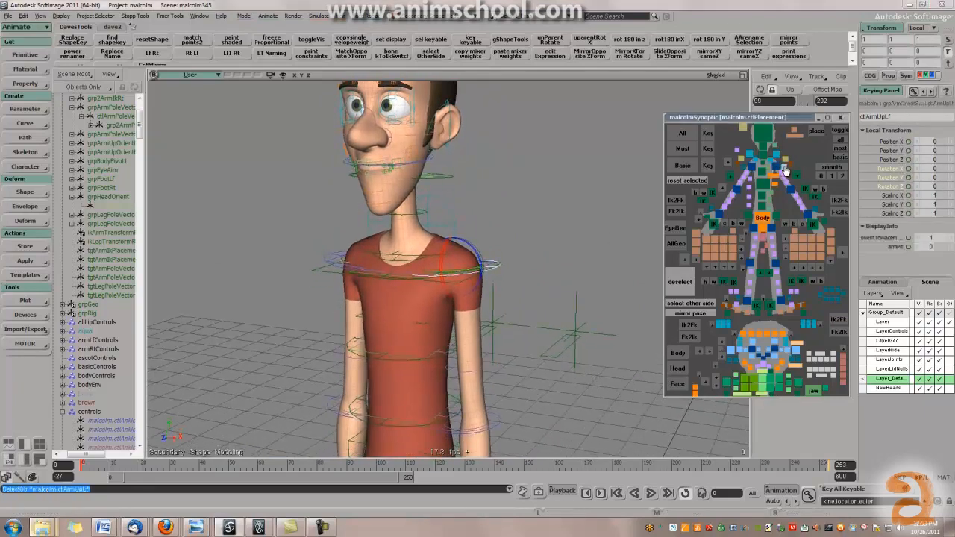
{"action": "middle_click_drag", "start_coordinate": [547, 275], "coordinate": [555, 260]}
{"action": "scroll", "coordinate": [556, 261], "scroll_direction": "up", "scroll_amount": 4}
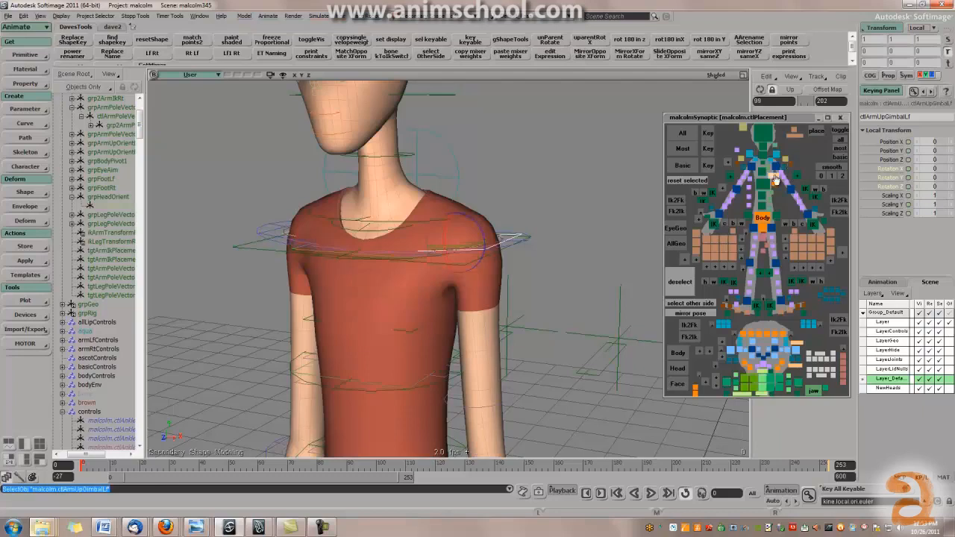
{"action": "middle_click_drag", "start_coordinate": [555, 266], "coordinate": [558, 251]}
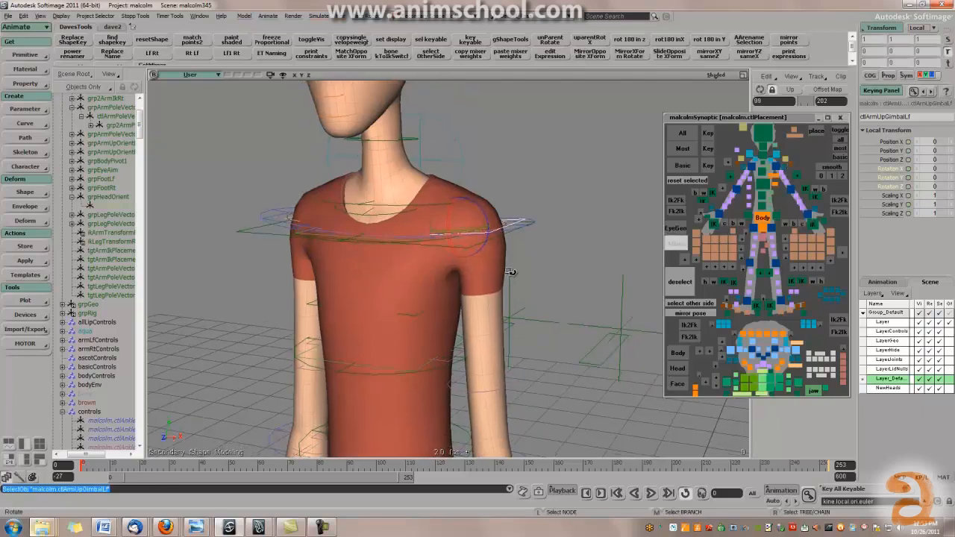
{"action": "scroll", "coordinate": [560, 269], "scroll_direction": "down", "scroll_amount": 3}
Select the left arm IK control, reveal all its display parameters, and set Ik to 1.
{"action": "left_click", "coordinate": [816, 230]}
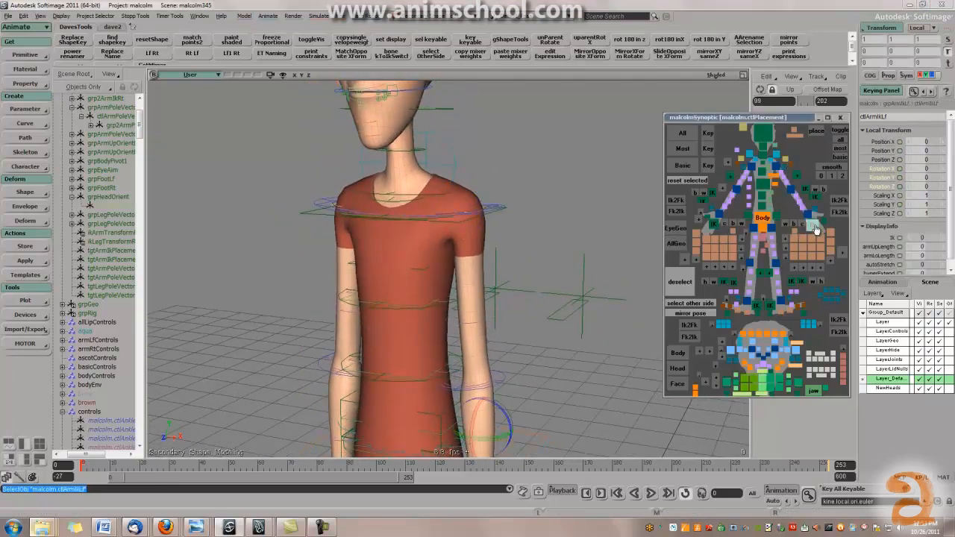
{"action": "scroll", "coordinate": [537, 333], "scroll_direction": "down", "scroll_amount": 3}
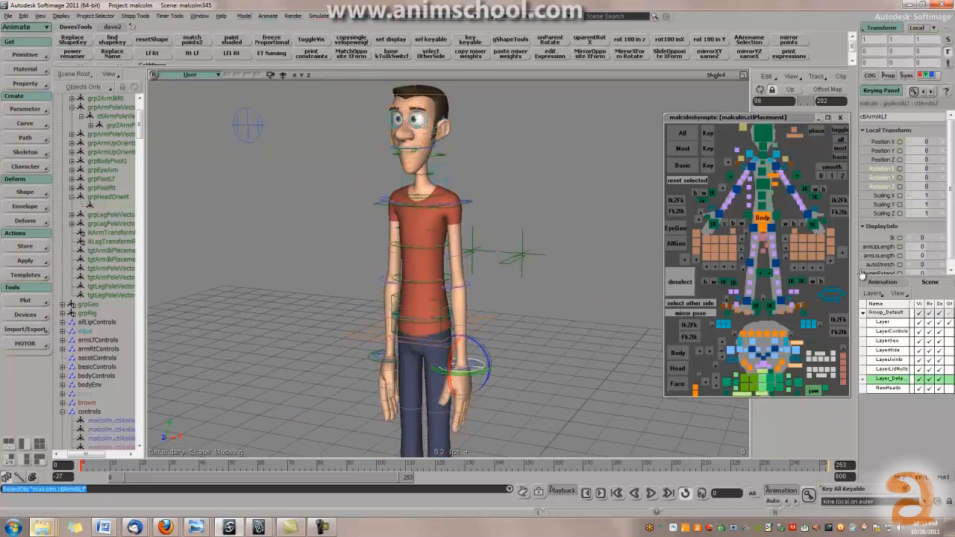
{"action": "left_click_drag", "start_coordinate": [902, 276], "coordinate": [914, 377]}
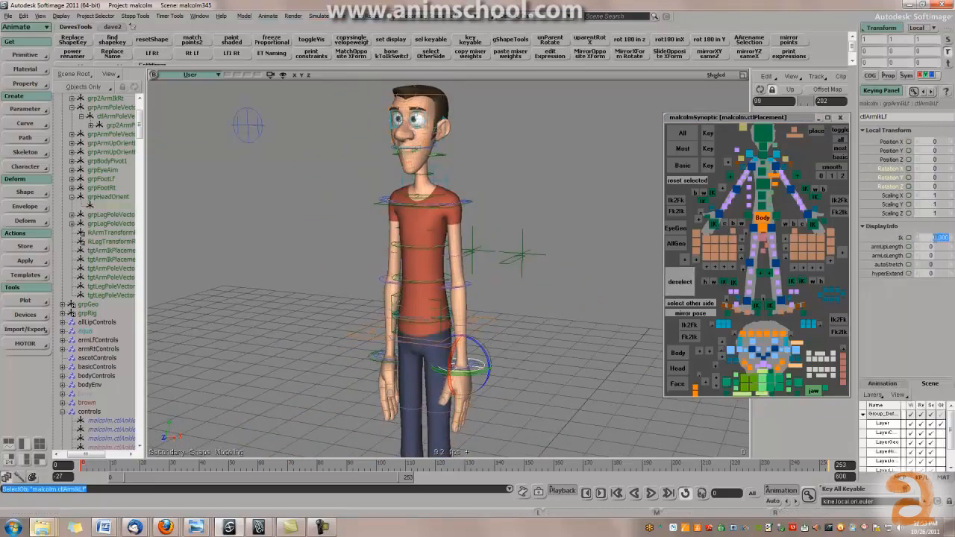
Move the left arm IK control up in front of the body to about 0.917, 1.371, 0.942.
{"action": "key", "text": "v"}
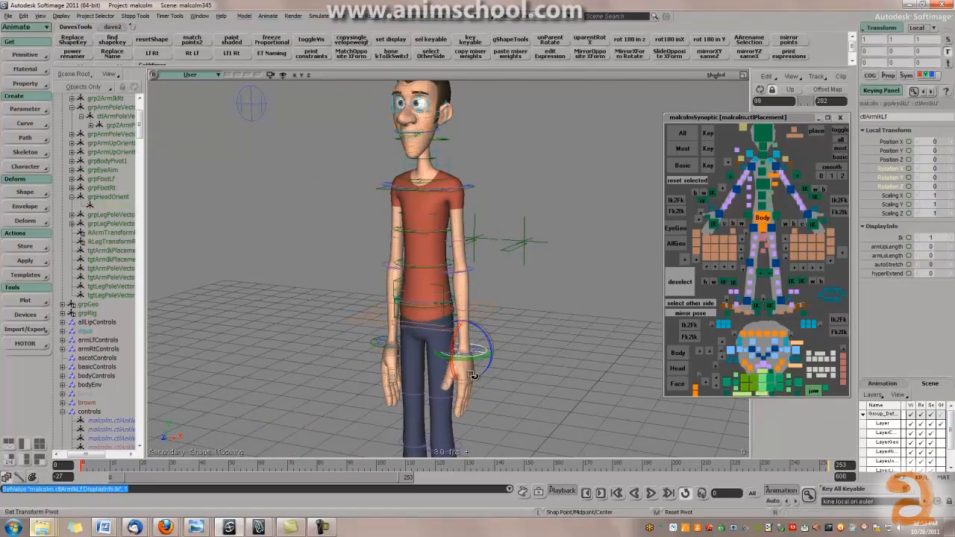
{"action": "left_click_drag", "start_coordinate": [472, 359], "coordinate": [379, 278]}
{"action": "key", "text": "s"}
{"action": "key", "text": "v"}
{"action": "key", "text": "s"}
{"action": "right_click_drag", "start_coordinate": [380, 289], "coordinate": [478, 283]}
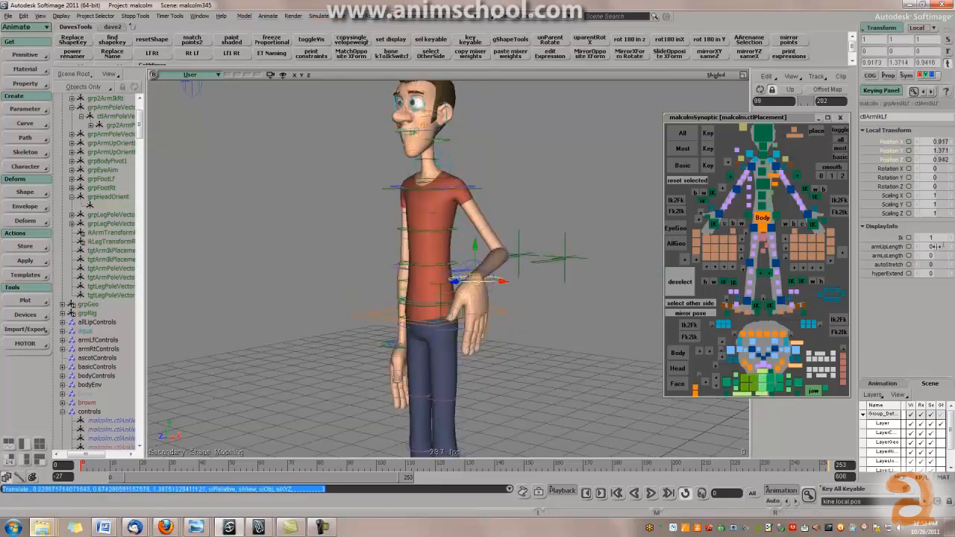
Rotate the left arm IK control to about -58.2, 11.7, 32.9 and move it outward to about 1.145, 1.97, 0.965.
{"action": "right_click_drag", "start_coordinate": [644, 254], "coordinate": [947, 237]}
{"action": "left_click_drag", "start_coordinate": [941, 237], "coordinate": [681, 281]}
{"action": "right_click_drag", "start_coordinate": [634, 282], "coordinate": [396, 296]}
{"action": "left_click_drag", "start_coordinate": [524, 293], "coordinate": [533, 257]}
{"action": "key", "text": "c"}
{"action": "key", "text": "v"}
Move the left hand IK control slightly lower, test the left arm's Ik2Fk matching, and undo the match and move.
{"action": "right_click_drag", "start_coordinate": [553, 291], "coordinate": [589, 296]}
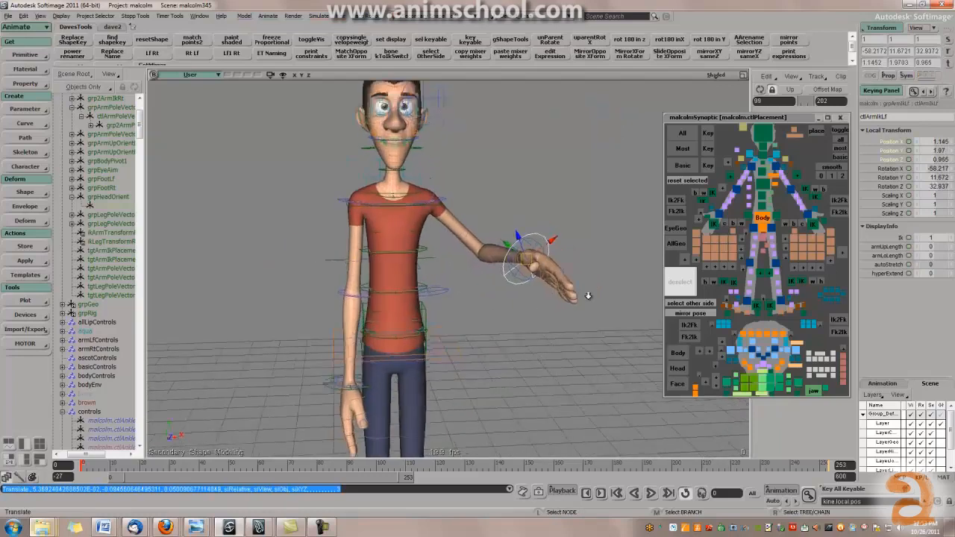
{"action": "middle_click_drag", "start_coordinate": [589, 296], "coordinate": [614, 295]}
{"action": "right_click_drag", "start_coordinate": [613, 295], "coordinate": [595, 298]}
{"action": "middle_click_drag", "start_coordinate": [595, 298], "coordinate": [579, 300]}
{"action": "right_click_drag", "start_coordinate": [579, 299], "coordinate": [588, 291]}
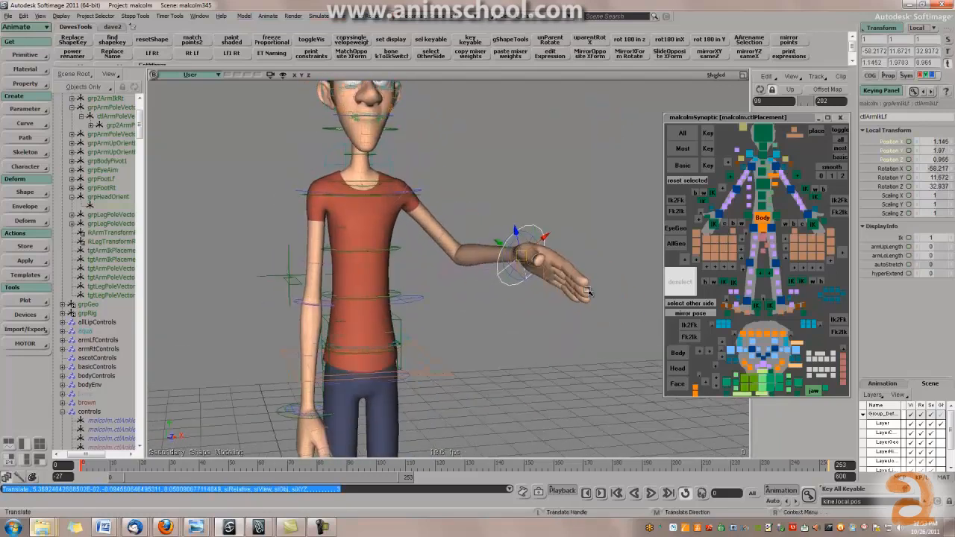
{"action": "left_click_drag", "start_coordinate": [585, 292], "coordinate": [590, 300]}
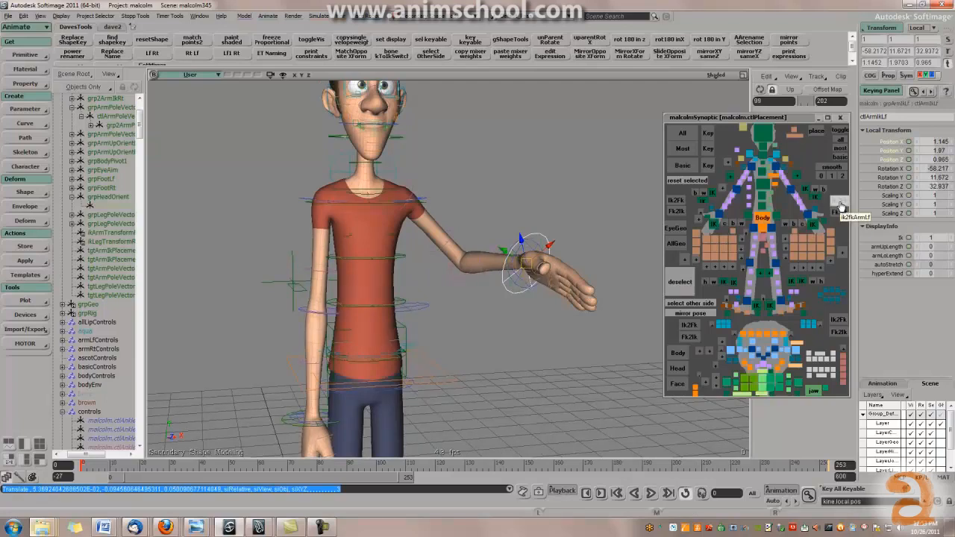
{"action": "mouse_move", "coordinate": [514, 272]}
{"action": "left_mouse_down"}
{"action": "mouse_move", "coordinate": [535, 287]}
{"action": "mouse_move", "coordinate": [523, 281]}
{"action": "left_mouse_up"}
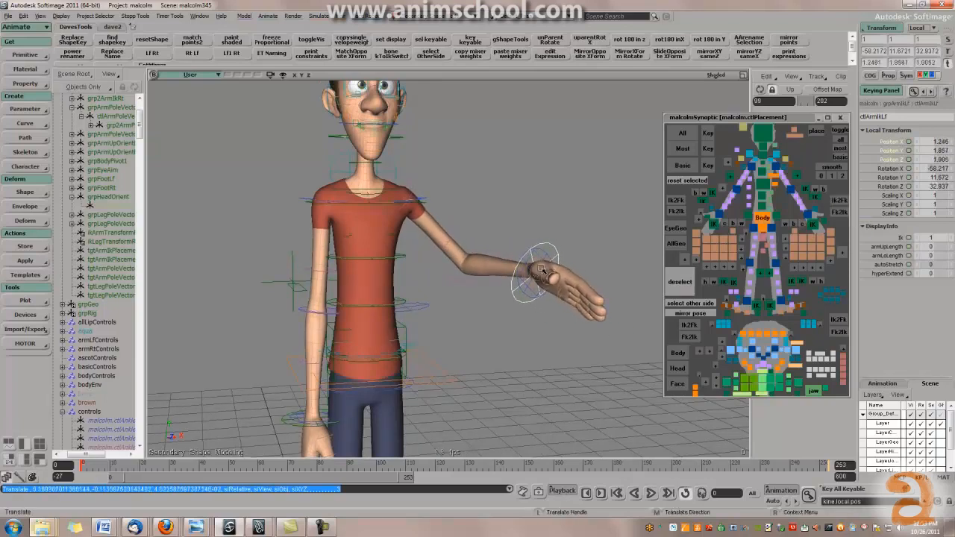
{"action": "left_click", "coordinate": [841, 205]}
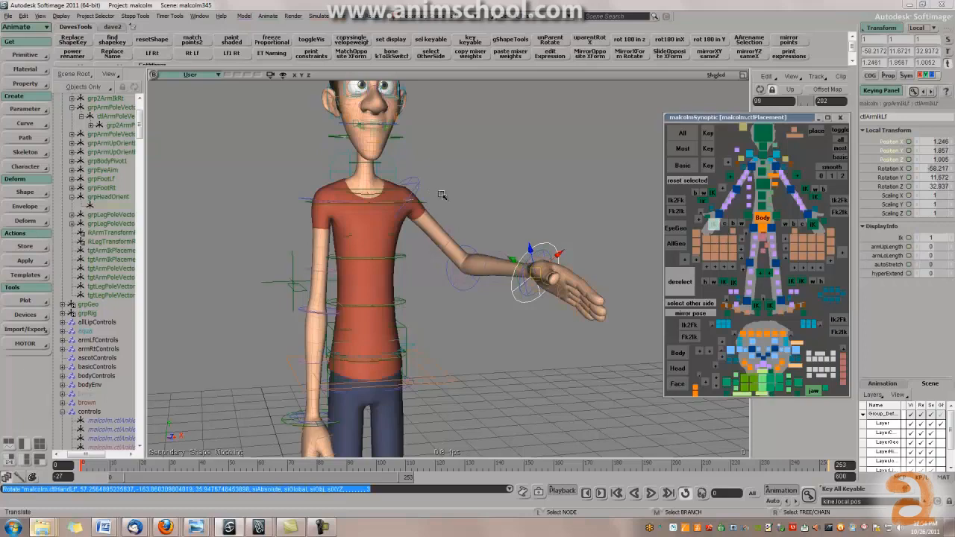
{"action": "key", "text": "ctrl+z"}
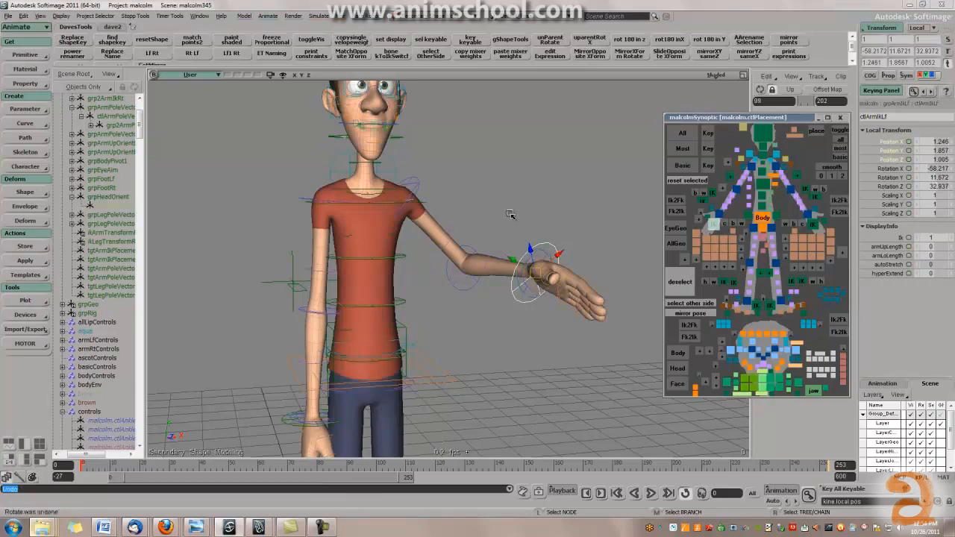
{"action": "key", "text": "ctrl+z"}
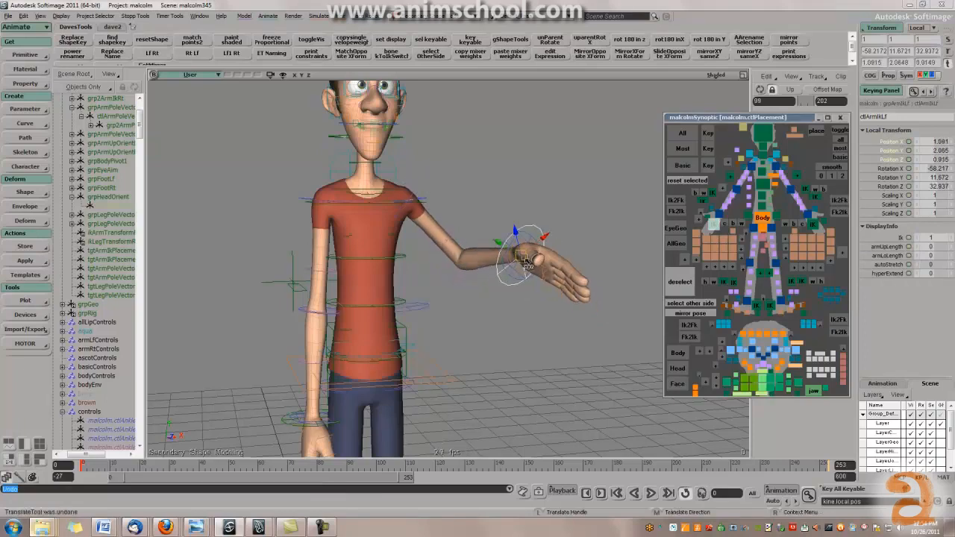
Move the left arm IK control to about 1.31, 2.005, 0.983, match the FK arm with Ik2Fk, and check the FK controls.
{"action": "left_click_drag", "start_coordinate": [526, 269], "coordinate": [646, 245]}
{"action": "left_click", "coordinate": [839, 203]}
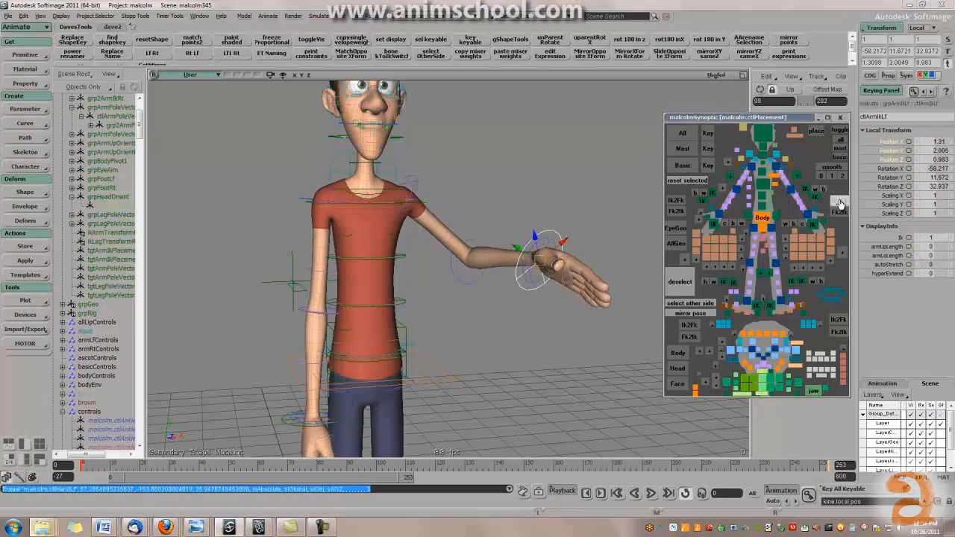
{"action": "left_click", "coordinate": [418, 186]}
{"action": "left_click", "coordinate": [545, 235]}
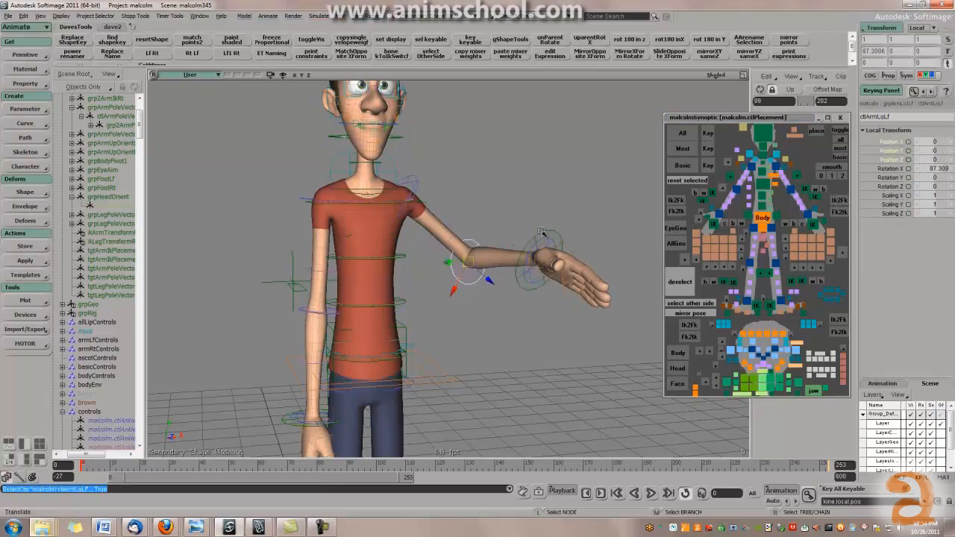
{"action": "key", "text": "ctrl+z"}
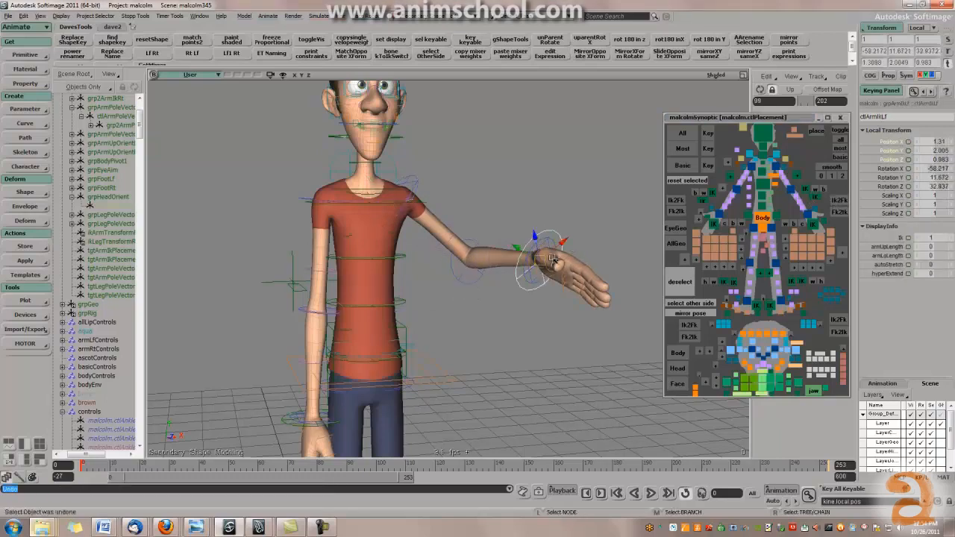
Test moving the left arm IK control, undo the moves, and set its Ik value to 0.
{"action": "left_click_drag", "start_coordinate": [519, 248], "coordinate": [498, 237]}
{"action": "key", "text": "ctrl+z"}
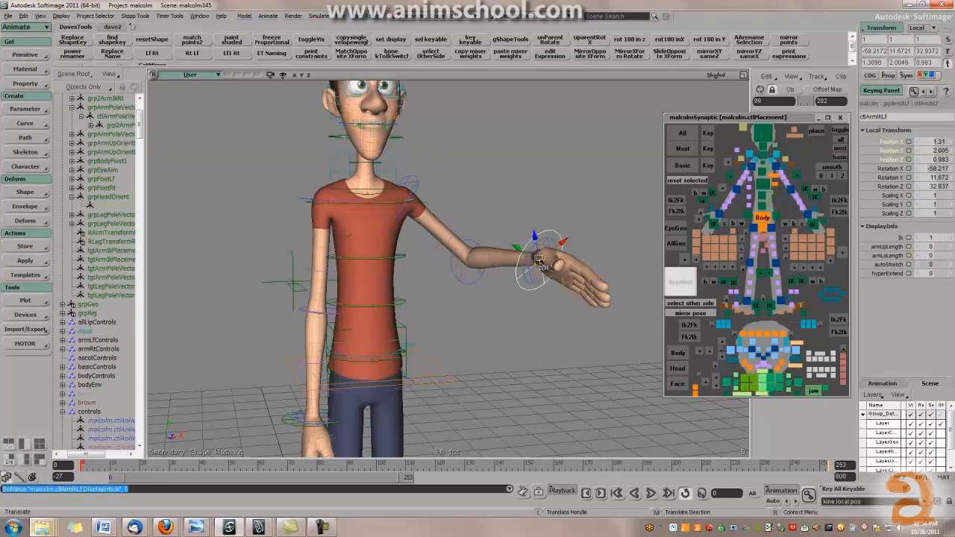
{"action": "right_click_drag", "start_coordinate": [537, 282], "coordinate": [533, 280]}
{"action": "left_click_drag", "start_coordinate": [541, 262], "coordinate": [546, 285]}
{"action": "key", "text": "ctrl+z"}
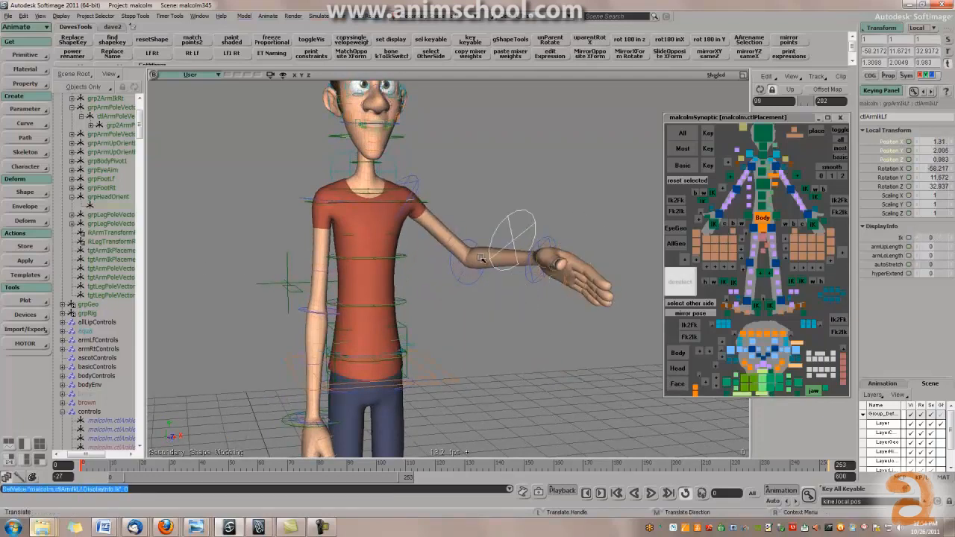
Rotate the left upper arm FK control to lower the arm, to about 12.784, -19.116, -22.935.
{"action": "left_click", "coordinate": [403, 208]}
{"action": "key", "text": "c"}
{"action": "left_click_drag", "start_coordinate": [403, 208], "coordinate": [463, 236]}
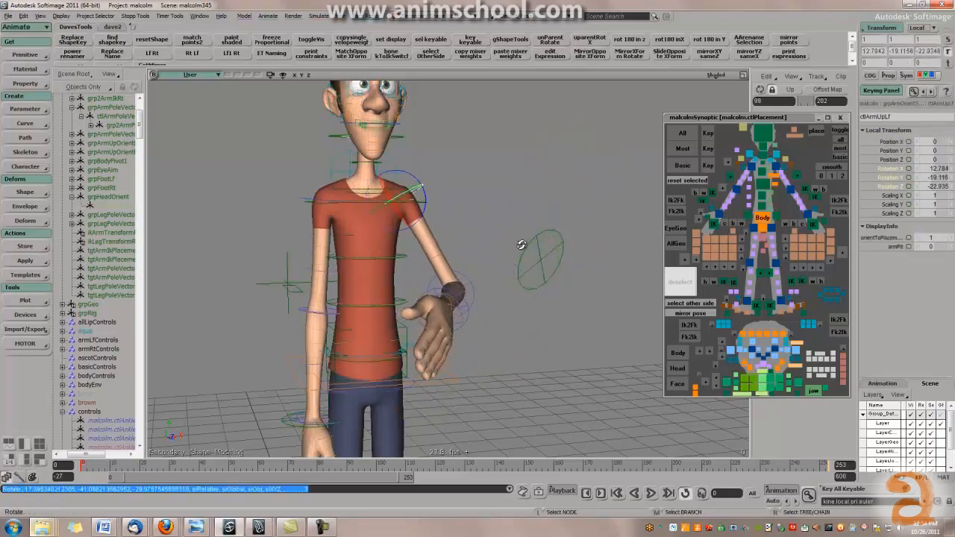
Rotate the left upper arm FK control to about 3.592, -18.662, -26.108 and match the IK arm controls to the FK pose.
{"action": "key", "text": "s"}
{"action": "right_click_drag", "start_coordinate": [464, 236], "coordinate": [467, 248]}
{"action": "mouse_move", "coordinate": [452, 216]}
{"action": "left_mouse_down"}
{"action": "mouse_move", "coordinate": [459, 198]}
{"action": "mouse_move", "coordinate": [444, 210]}
{"action": "left_mouse_up"}
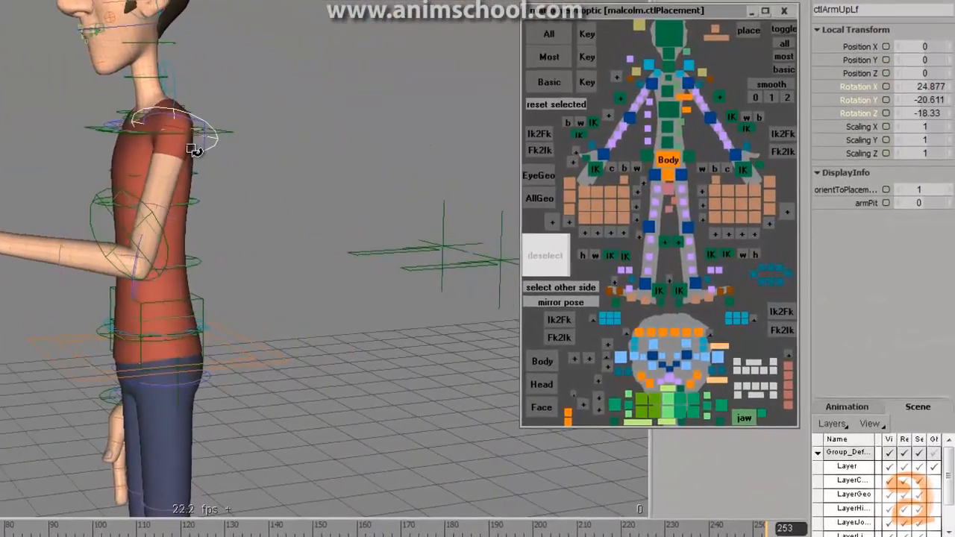
{"action": "left_click_drag", "start_coordinate": [192, 149], "coordinate": [450, 202]}
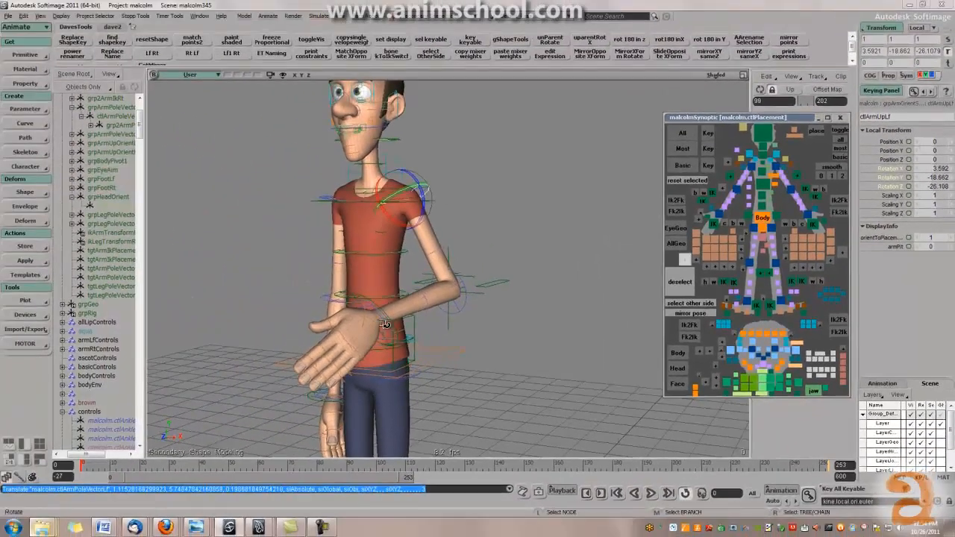
{"action": "left_click_drag", "start_coordinate": [385, 323], "coordinate": [387, 313], "text": "alt"}
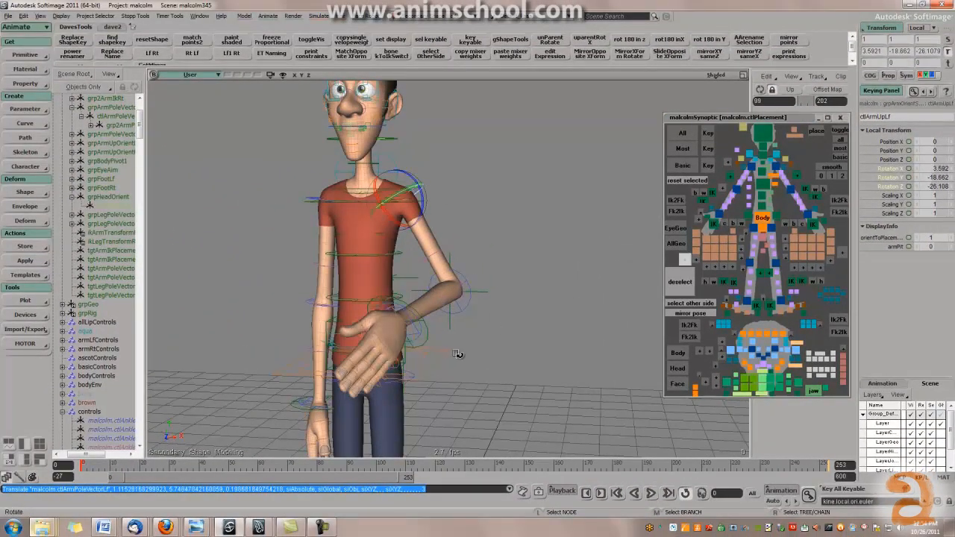
Set the left arm IK control's Ik value to 1, test moving the control, and undo the move.
{"action": "left_click", "coordinate": [821, 224]}
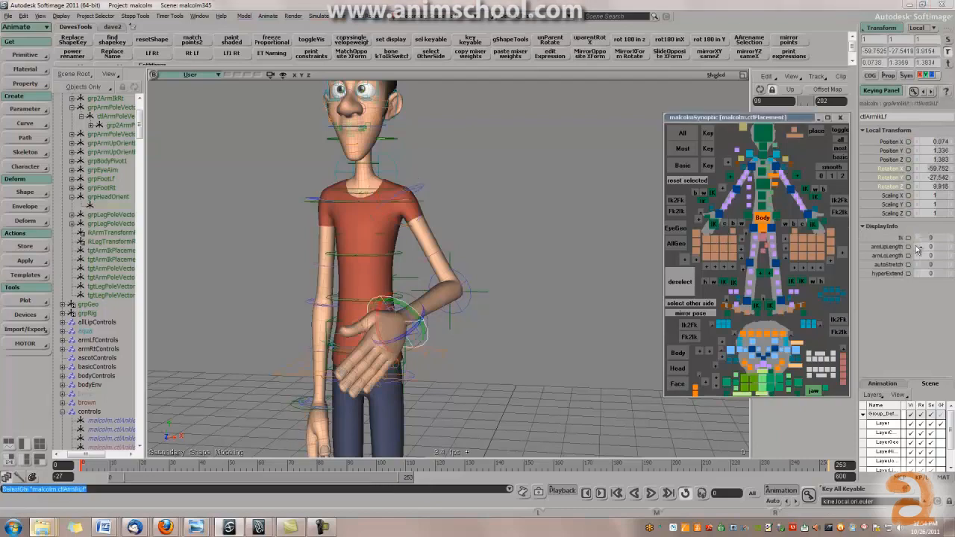
{"action": "left_click_drag", "start_coordinate": [505, 333], "coordinate": [415, 350], "text": "alt"}
{"action": "key", "text": "v"}
{"action": "left_click_drag", "start_coordinate": [349, 315], "coordinate": [312, 341]}
{"action": "key", "text": "ctrl+z"}
Test moving the left arm pole vector control behind the elbow, and undo the move.
{"action": "left_click_drag", "start_coordinate": [501, 324], "coordinate": [586, 299], "text": "alt"}
{"action": "scroll", "coordinate": [487, 328], "scroll_direction": "up", "scroll_amount": 3}
{"action": "left_click", "coordinate": [484, 291]}
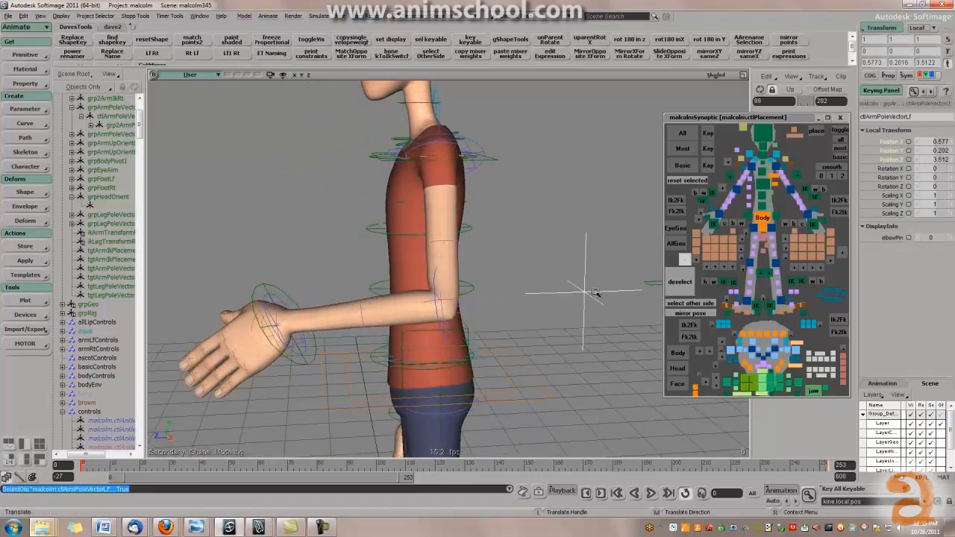
{"action": "key", "text": "ctrl+z"}
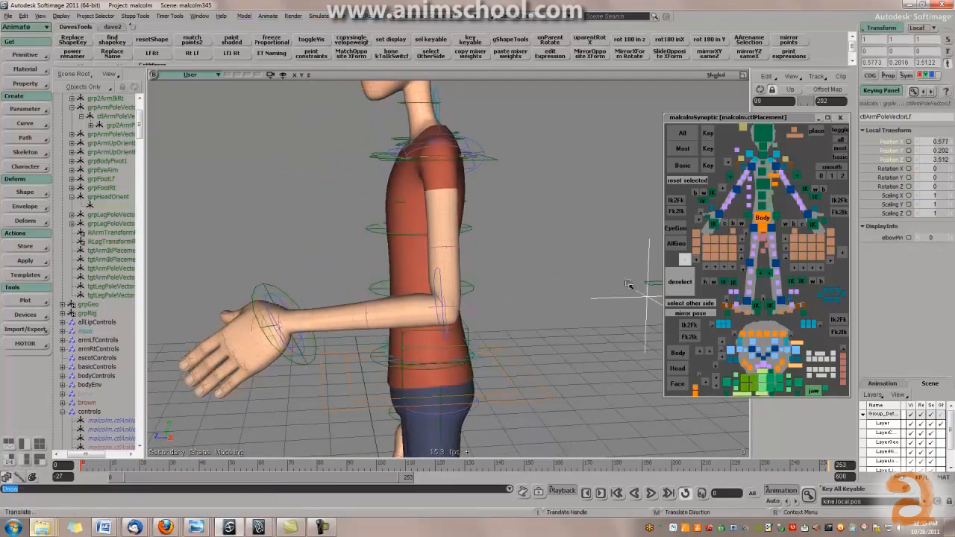
Move the left arm pole vector control up beside the upper arm, to about 0.513, 1.061, 2.253.
{"action": "left_click_drag", "start_coordinate": [503, 320], "coordinate": [461, 313], "text": "alt"}
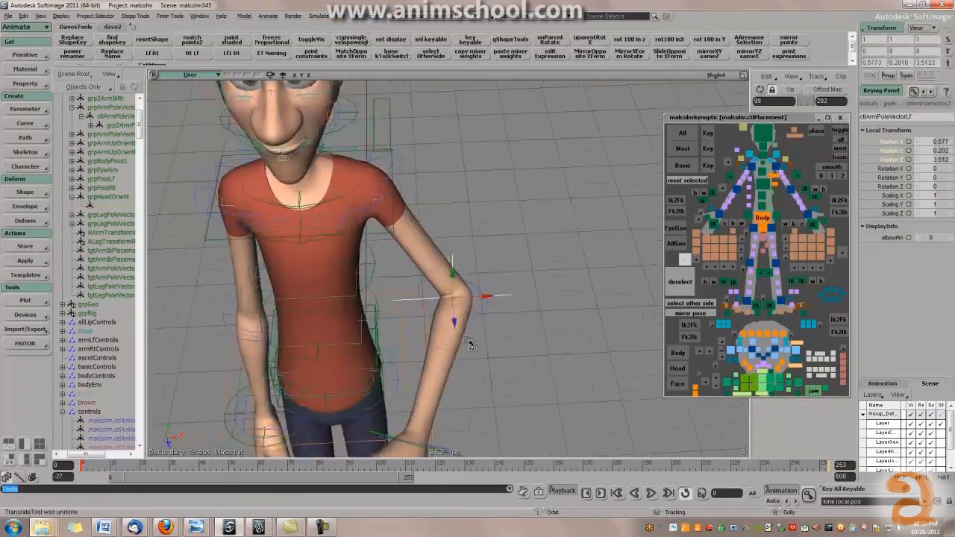
{"action": "left_click_drag", "start_coordinate": [465, 277], "coordinate": [420, 122]}
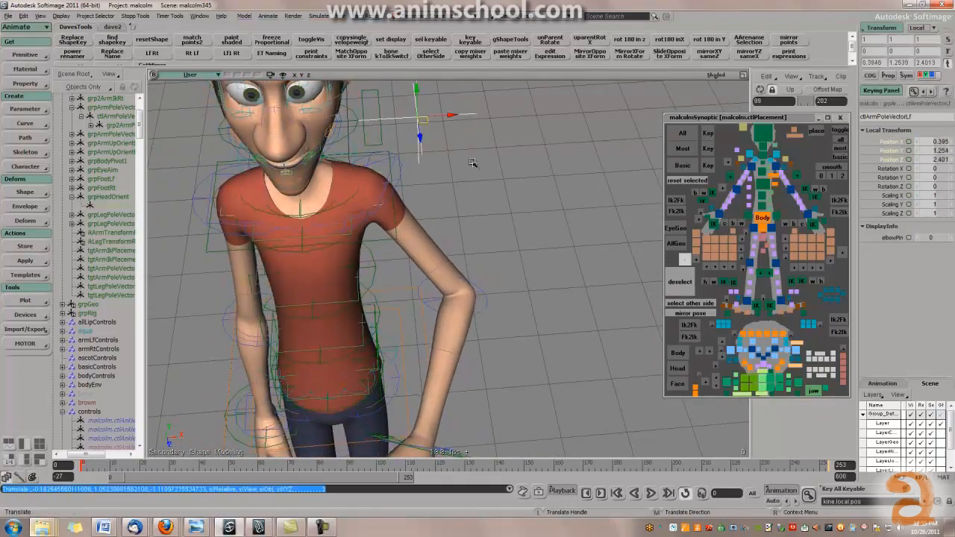
{"action": "scroll", "coordinate": [497, 285], "scroll_direction": "down", "scroll_amount": 5}
{"action": "left_click_drag", "start_coordinate": [497, 285], "coordinate": [467, 309], "text": "alt"}
{"action": "scroll", "coordinate": [450, 301], "scroll_direction": "up", "scroll_amount": 3}
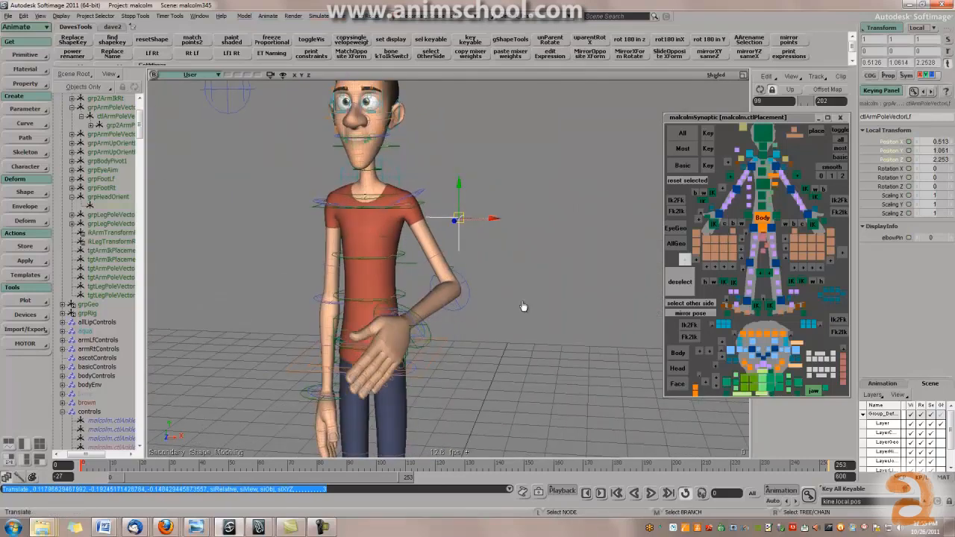
Test moving the left arm IK control sideways at the hand, and undo the move.
{"action": "left_click", "coordinate": [819, 226]}
{"action": "left_click_drag", "start_coordinate": [391, 326], "coordinate": [416, 339]}
{"action": "key", "text": "ctrl+z"}
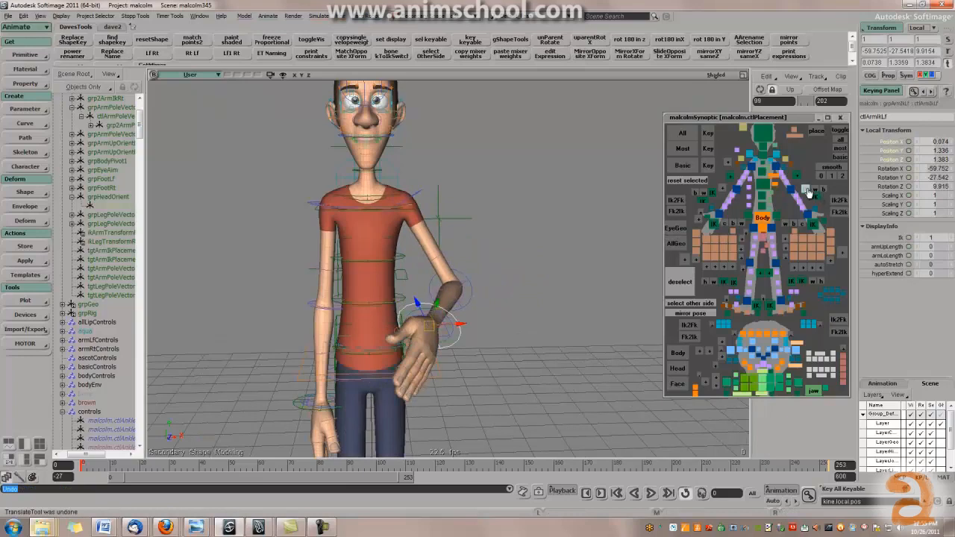
Move the left arm pole vector to about 1.12, 0.658, 2.367, and select the pole vector rotation control behind the torso.
{"action": "left_click", "coordinate": [814, 195]}
{"action": "left_click_drag", "start_coordinate": [450, 221], "coordinate": [484, 248]}
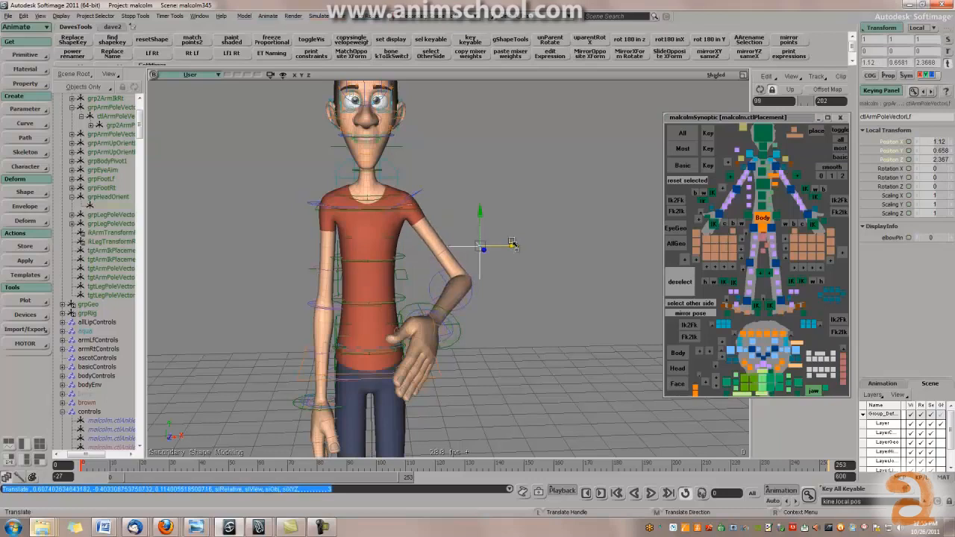
{"action": "left_click", "coordinate": [813, 198]}
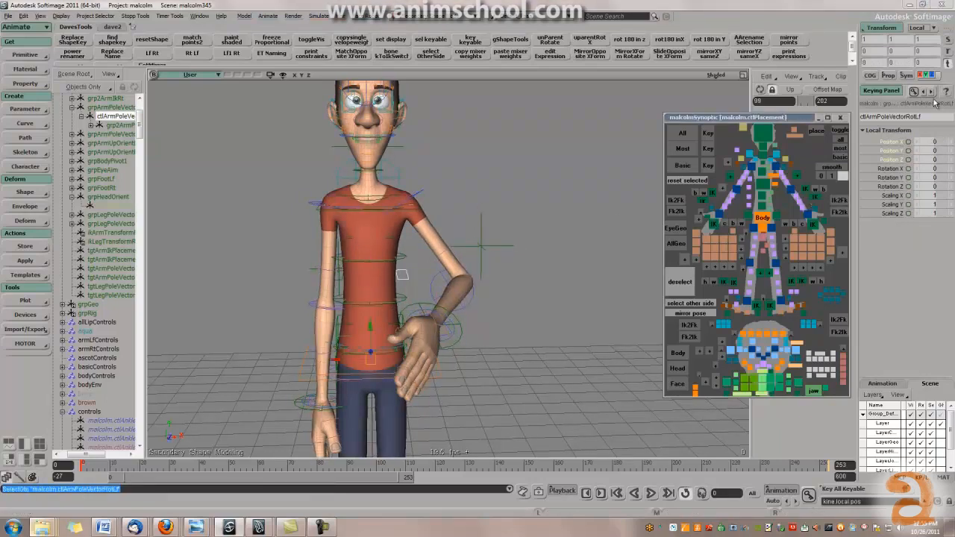
{"action": "right_click_drag", "start_coordinate": [541, 273], "coordinate": [463, 294]}
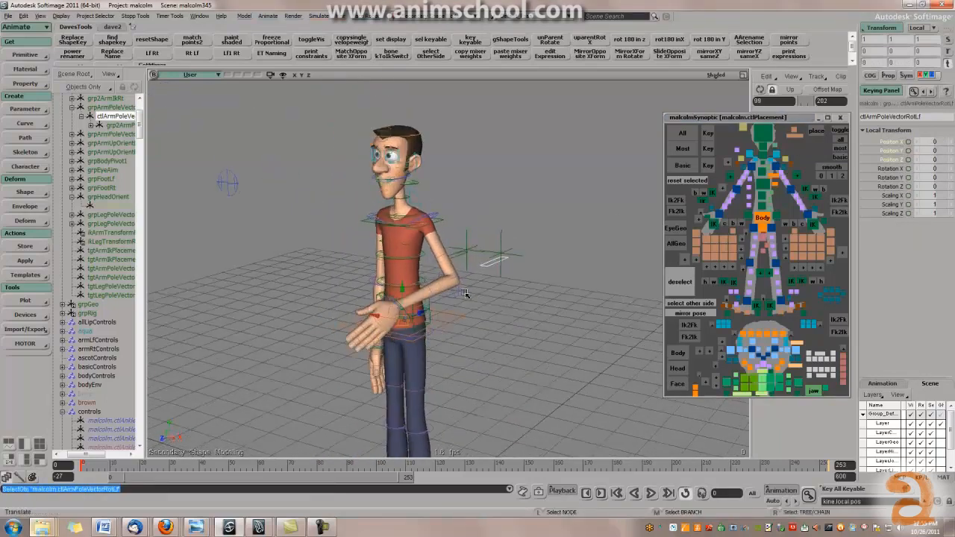
{"action": "middle_click_drag", "start_coordinate": [463, 294], "coordinate": [474, 291]}
{"action": "right_click_drag", "start_coordinate": [547, 270], "coordinate": [630, 243]}
{"action": "left_click", "coordinate": [815, 200]}
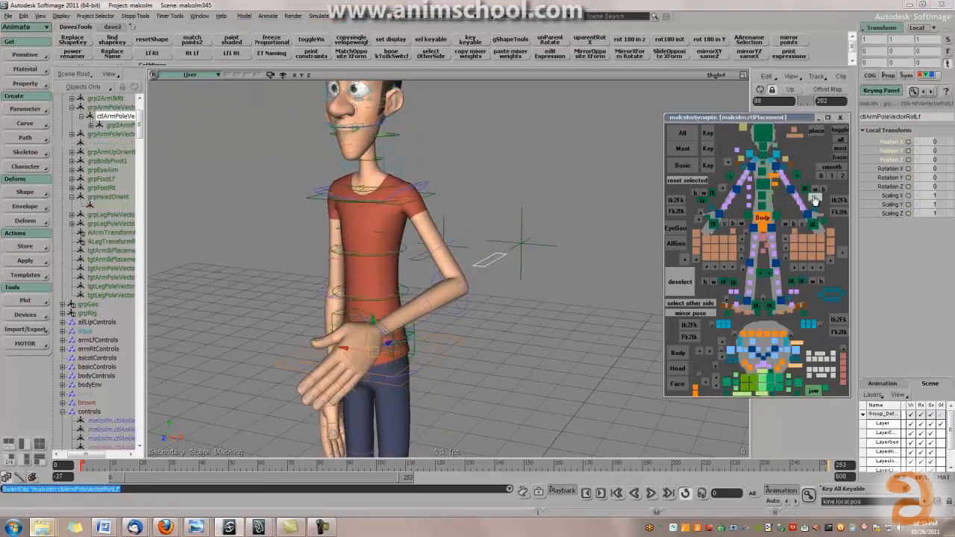
Select the left arm pole vector control and test moving it twice, undoing each move.
{"action": "left_click", "coordinate": [806, 191]}
{"action": "right_click_drag", "start_coordinate": [556, 280], "coordinate": [595, 284]}
{"action": "right_click_drag", "start_coordinate": [523, 286], "coordinate": [567, 279]}
{"action": "left_click_drag", "start_coordinate": [482, 249], "coordinate": [510, 220]}
{"action": "key", "text": "ctrl+z"}
{"action": "left_click", "coordinate": [807, 191]}
{"action": "right_click_drag", "start_coordinate": [550, 258], "coordinate": [520, 253]}
{"action": "left_click_drag", "start_coordinate": [482, 250], "coordinate": [508, 257]}
{"action": "key", "text": "ctrl+z"}
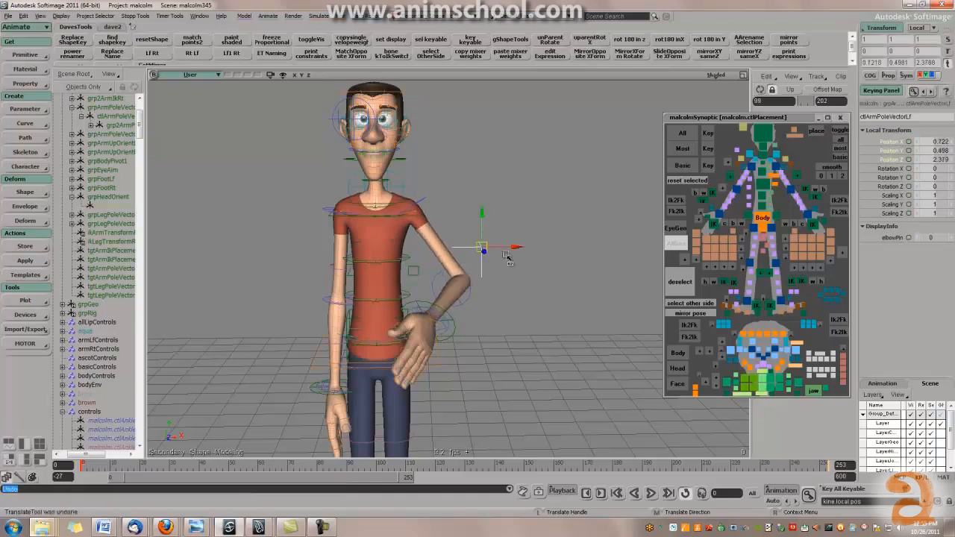
Test rotating the chest control and transforming the body control to check the left arm pole vector, undoing each change.
{"action": "right_click_drag", "start_coordinate": [549, 256], "coordinate": [515, 267]}
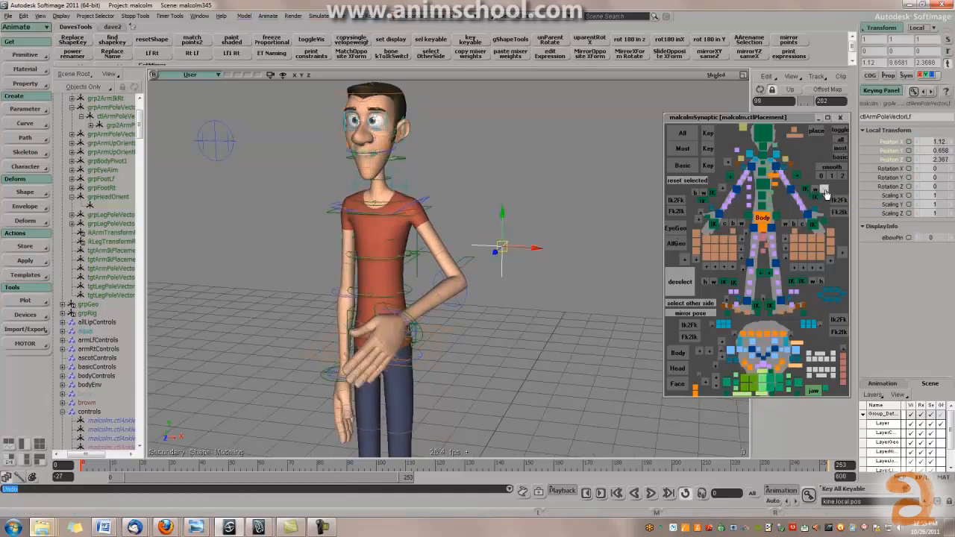
{"action": "right_click_drag", "start_coordinate": [541, 274], "coordinate": [567, 270]}
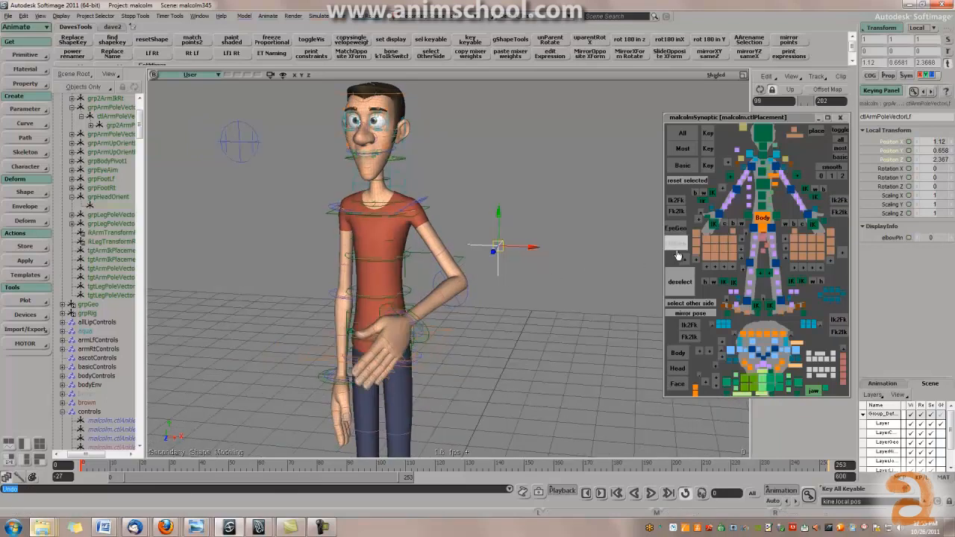
{"action": "left_click", "coordinate": [762, 185]}
{"action": "key", "text": "c"}
{"action": "mouse_move", "coordinate": [402, 261]}
{"action": "left_mouse_down"}
{"action": "mouse_move", "coordinate": [372, 266]}
{"action": "mouse_move", "coordinate": [401, 261]}
{"action": "left_mouse_up"}
{"action": "key", "text": "ctrl+z"}
{"action": "left_click", "coordinate": [761, 218]}
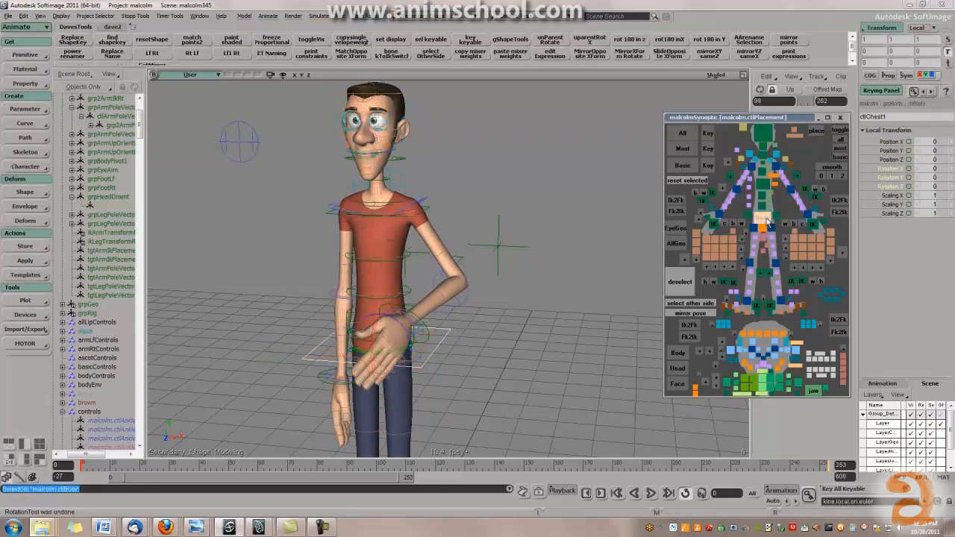
{"action": "left_click_drag", "start_coordinate": [412, 352], "coordinate": [433, 334]}
{"action": "key", "text": "ctrl+z"}
Move the left arm pole vector control close behind the elbow, to about 0.859, 0.407, 3.069.
{"action": "left_click", "coordinate": [499, 245]}
{"action": "right_click_drag", "start_coordinate": [499, 245], "coordinate": [440, 243]}
{"action": "key", "text": "v"}
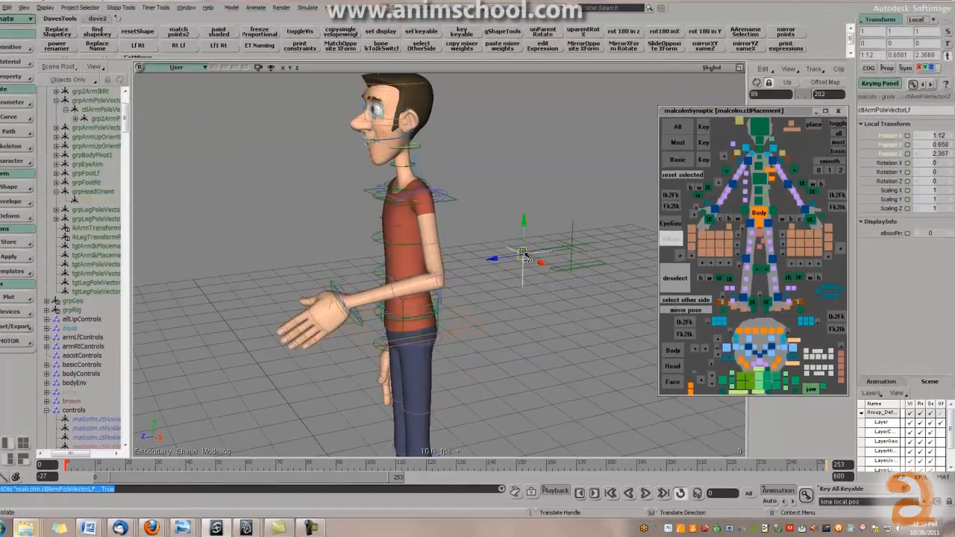
{"action": "left_click_drag", "start_coordinate": [526, 255], "coordinate": [473, 275]}
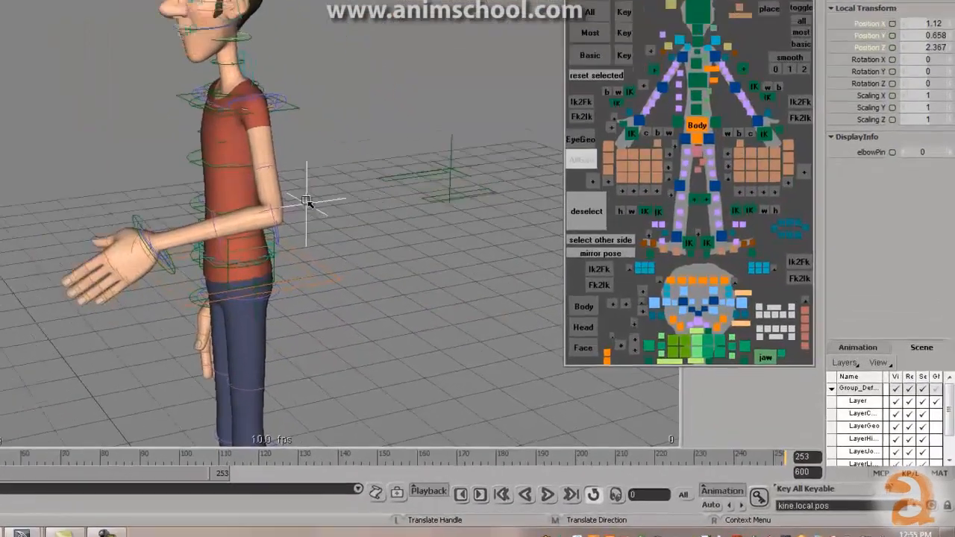
{"action": "left_click_drag", "start_coordinate": [306, 200], "coordinate": [320, 200]}
{"action": "right_click_drag", "start_coordinate": [258, 248], "coordinate": [295, 243]}
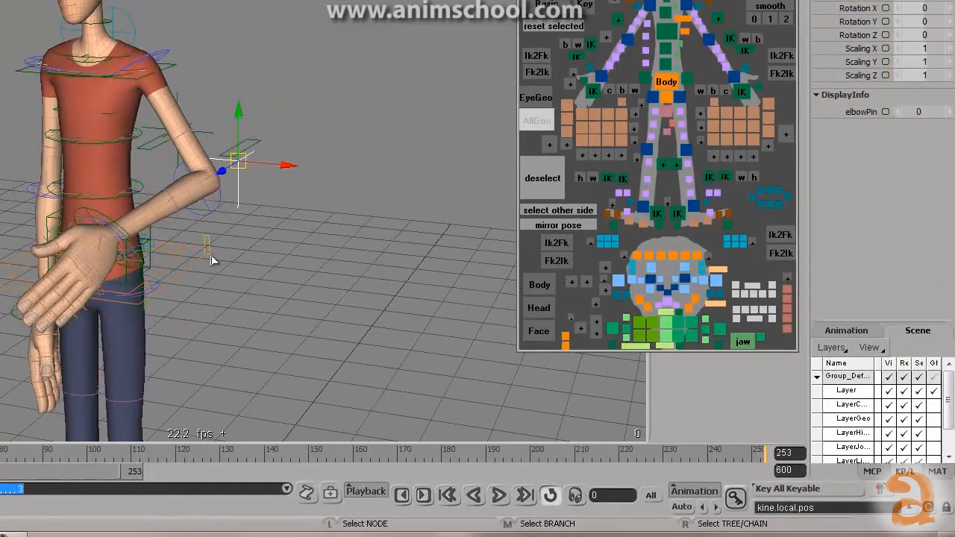
Test rotating the body control against the repositioned pole vector, and reselect the left arm pole vector with the Translate tool.
{"action": "left_click", "coordinate": [285, 278]}
{"action": "right_click_drag", "start_coordinate": [259, 292], "coordinate": [270, 291]}
{"action": "key", "text": "c"}
{"action": "mouse_move", "coordinate": [107, 276]}
{"action": "left_mouse_down"}
{"action": "mouse_move", "coordinate": [141, 276]}
{"action": "mouse_move", "coordinate": [95, 291]}
{"action": "left_mouse_up"}
{"action": "left_click_drag", "start_coordinate": [93, 290], "coordinate": [240, 160]}
{"action": "left_click", "coordinate": [233, 170]}
{"action": "key", "text": "v"}
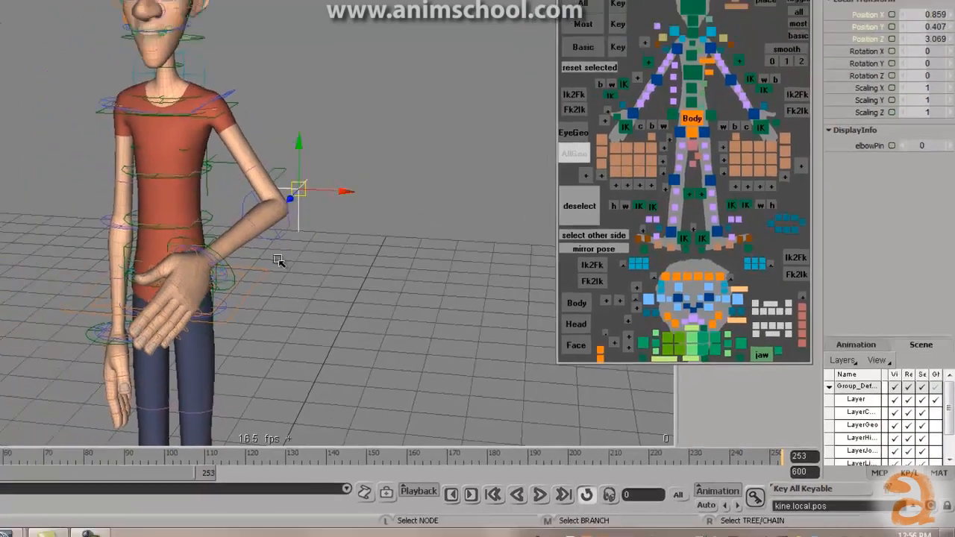
Select the body control, test rotating it once more, and undo the rotation.
{"action": "left_click", "coordinate": [180, 273]}
{"action": "key", "text": "c"}
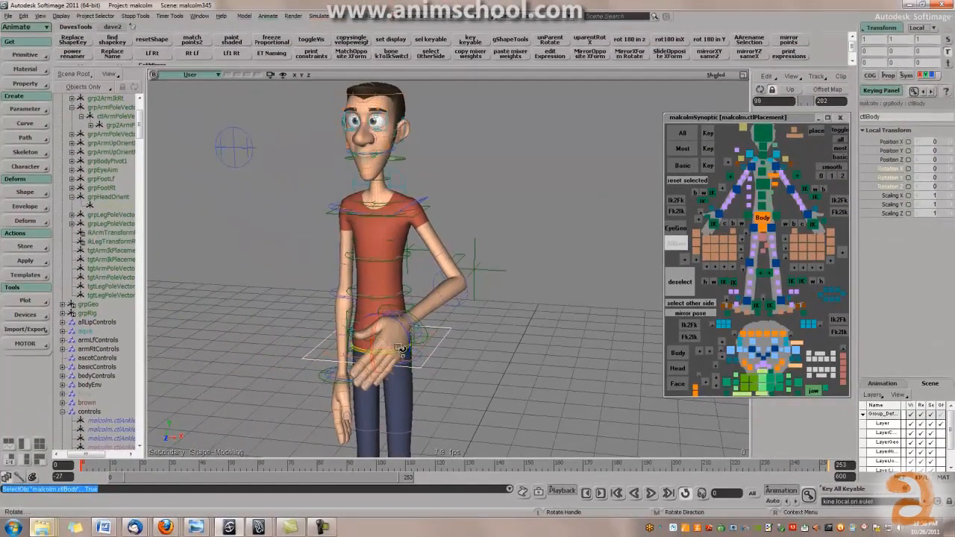
{"action": "mouse_move", "coordinate": [400, 349]}
{"action": "left_mouse_down"}
{"action": "mouse_move", "coordinate": [426, 342]}
{"action": "mouse_move", "coordinate": [398, 347]}
{"action": "left_mouse_up"}
{"action": "key", "text": "ctrl+z"}
{"action": "left_click_drag", "start_coordinate": [499, 313], "coordinate": [506, 300]}
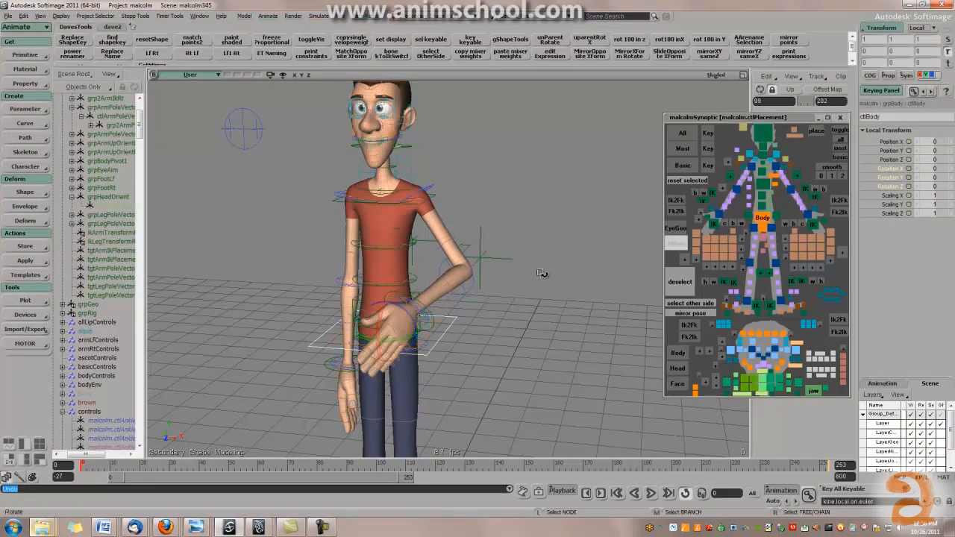
Switch the left arm pole vector to body space (b), test rotating the body control, and undo the rotation.
{"action": "left_click", "coordinate": [826, 194]}
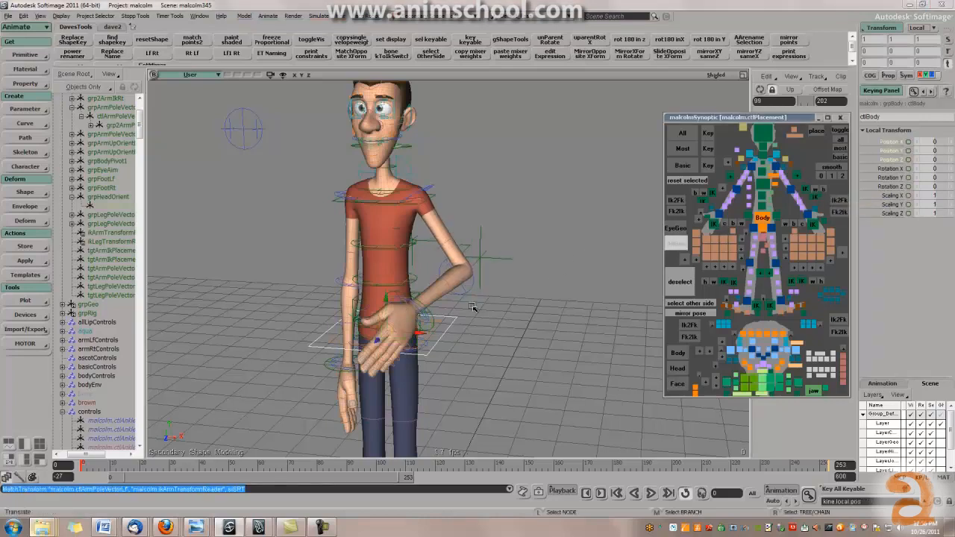
{"action": "key", "text": "c"}
{"action": "mouse_move", "coordinate": [396, 342]}
{"action": "left_mouse_down"}
{"action": "mouse_move", "coordinate": [411, 341]}
{"action": "mouse_move", "coordinate": [384, 343]}
{"action": "left_mouse_up"}
{"action": "key", "text": "ctrl+z"}
{"action": "right_click_drag", "start_coordinate": [403, 337], "coordinate": [480, 318]}
Select the left arm IK control to inspect it, and test rotating the body control, undoing each rotation.
{"action": "left_click", "coordinate": [446, 314]}
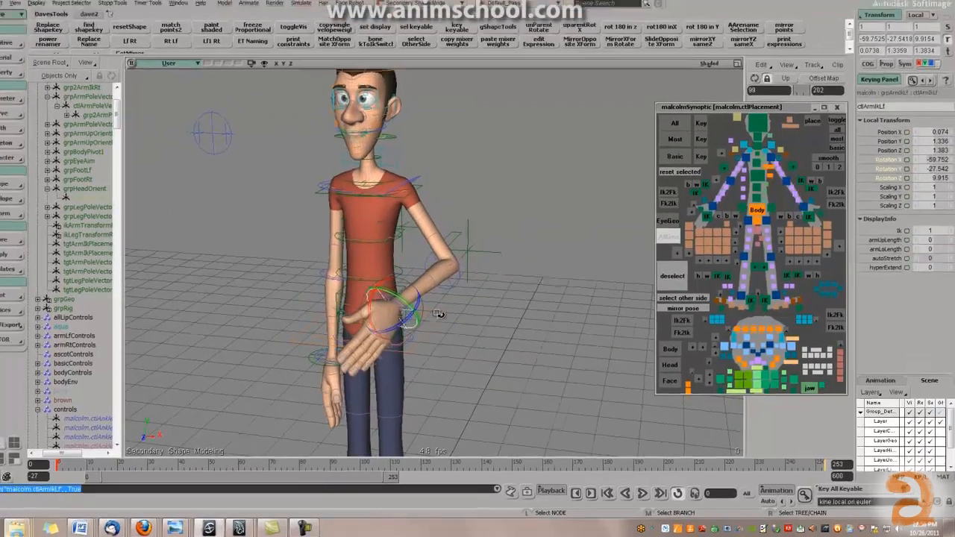
{"action": "left_click", "coordinate": [424, 339]}
{"action": "left_click_drag", "start_coordinate": [403, 342], "coordinate": [387, 344]}
{"action": "mouse_move", "coordinate": [100, 268]}
{"action": "left_mouse_down"}
{"action": "mouse_move", "coordinate": [148, 256]}
{"action": "mouse_move", "coordinate": [103, 264]}
{"action": "left_mouse_up"}
{"action": "key", "text": "ctrl+z"}
{"action": "right_click_drag", "start_coordinate": [192, 232], "coordinate": [209, 231]}
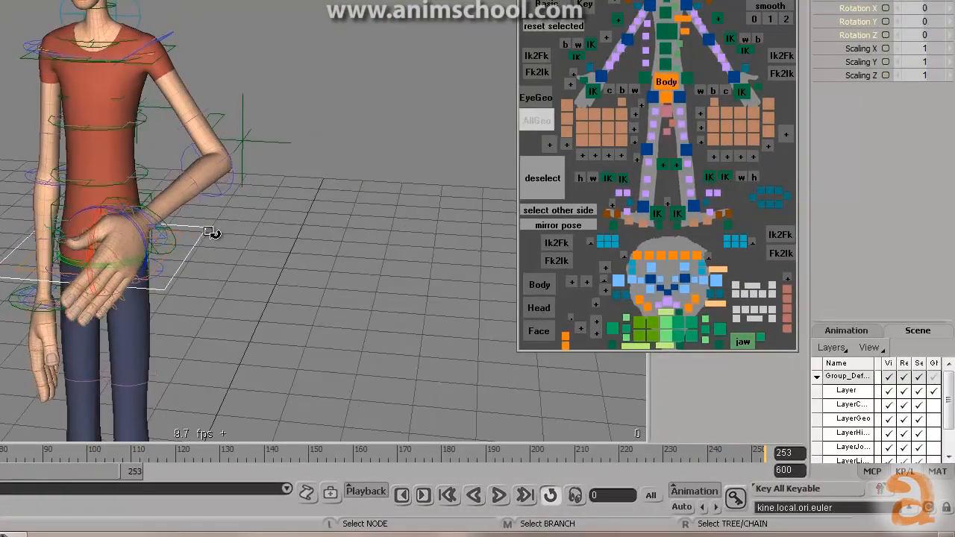
{"action": "mouse_move", "coordinate": [102, 264]}
{"action": "left_mouse_down"}
{"action": "mouse_move", "coordinate": [125, 258]}
{"action": "mouse_move", "coordinate": [114, 261]}
{"action": "left_mouse_up"}
{"action": "key", "text": "ctrl+z"}
{"action": "right_click_drag", "start_coordinate": [236, 217], "coordinate": [257, 212]}
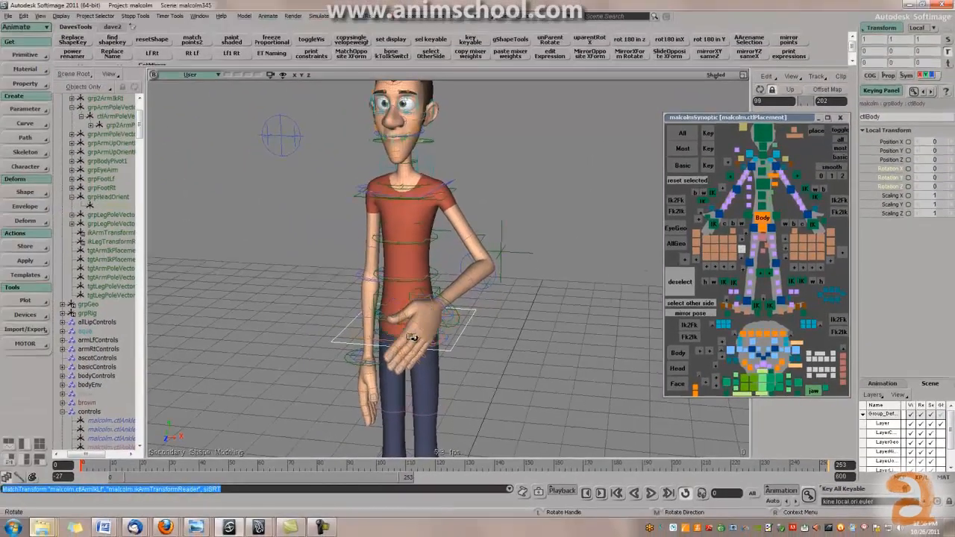
Test rotating the body control with the left arm IK control's space switched, undoing each rotation.
{"action": "key", "text": "ctrl+z"}
{"action": "key", "text": "ctrl+z"}
{"action": "key", "text": "ctrl+z"}
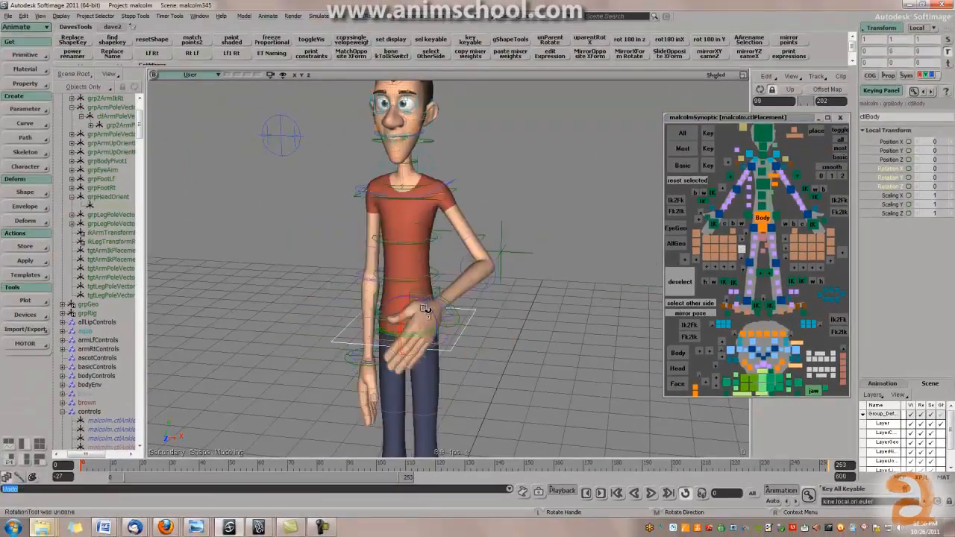
{"action": "left_click_drag", "start_coordinate": [416, 297], "coordinate": [443, 303]}
{"action": "key", "text": "ctrl+z"}
{"action": "mouse_move", "coordinate": [385, 333]}
{"action": "left_mouse_down"}
{"action": "mouse_move", "coordinate": [403, 337]}
{"action": "mouse_move", "coordinate": [392, 336]}
{"action": "left_mouse_up"}
{"action": "key", "text": "ctrl+z"}
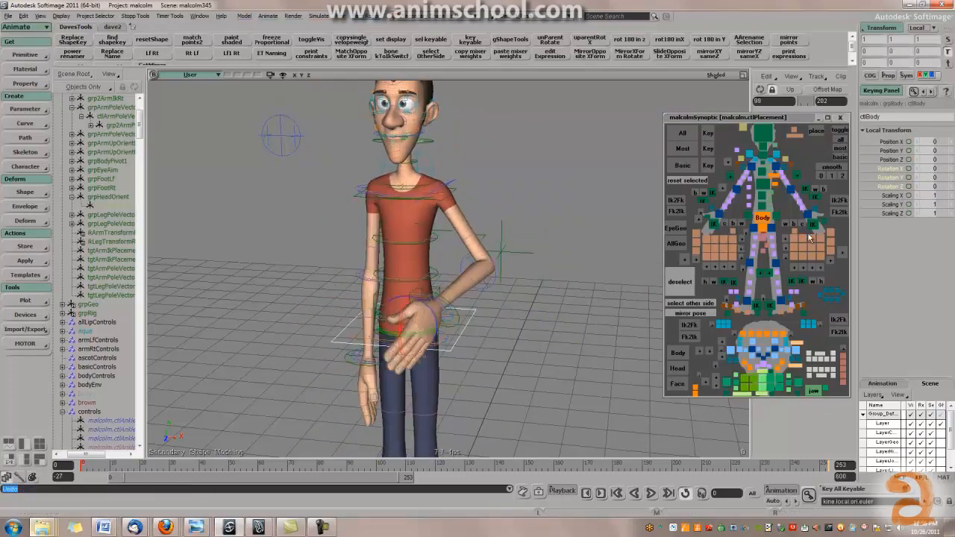
Switch the left arm IK control to chest space (c), test rotating the chest control, and undo each rotation.
{"action": "left_click", "coordinate": [802, 227]}
{"action": "left_click", "coordinate": [420, 241]}
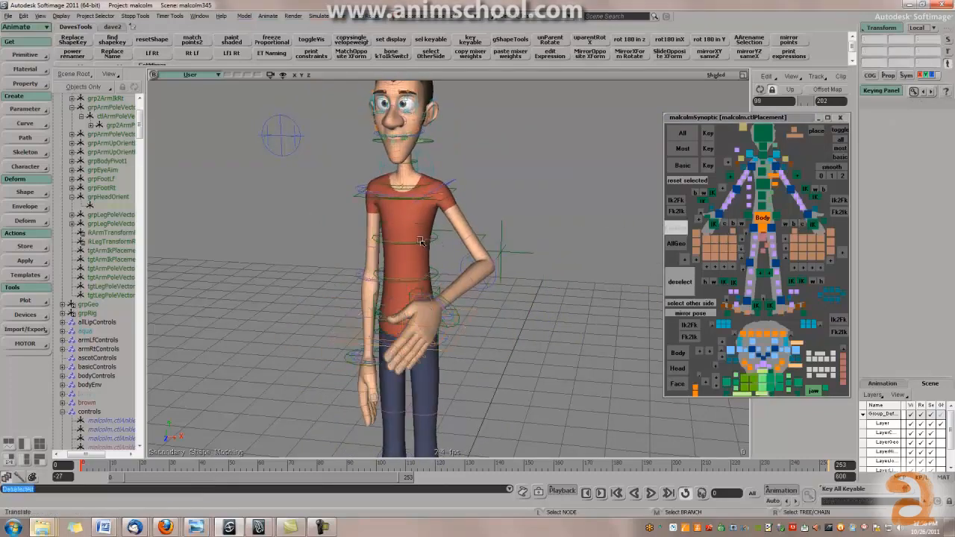
{"action": "left_click", "coordinate": [425, 242]}
{"action": "key", "text": "c"}
{"action": "mouse_move", "coordinate": [420, 242]}
{"action": "left_mouse_down"}
{"action": "mouse_move", "coordinate": [441, 241]}
{"action": "mouse_move", "coordinate": [413, 254]}
{"action": "left_mouse_up"}
{"action": "key", "text": "ctrl+z"}
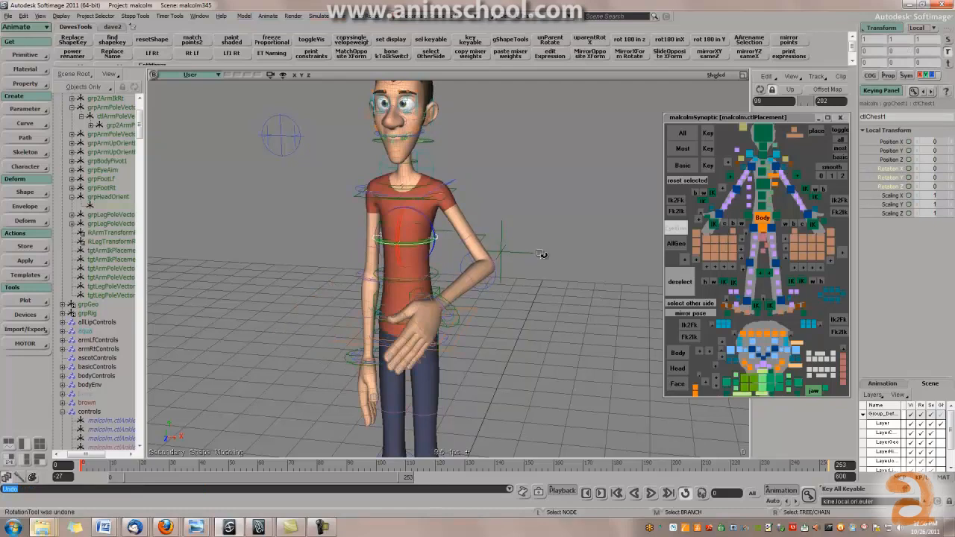
{"action": "left_click_drag", "start_coordinate": [422, 217], "coordinate": [527, 253]}
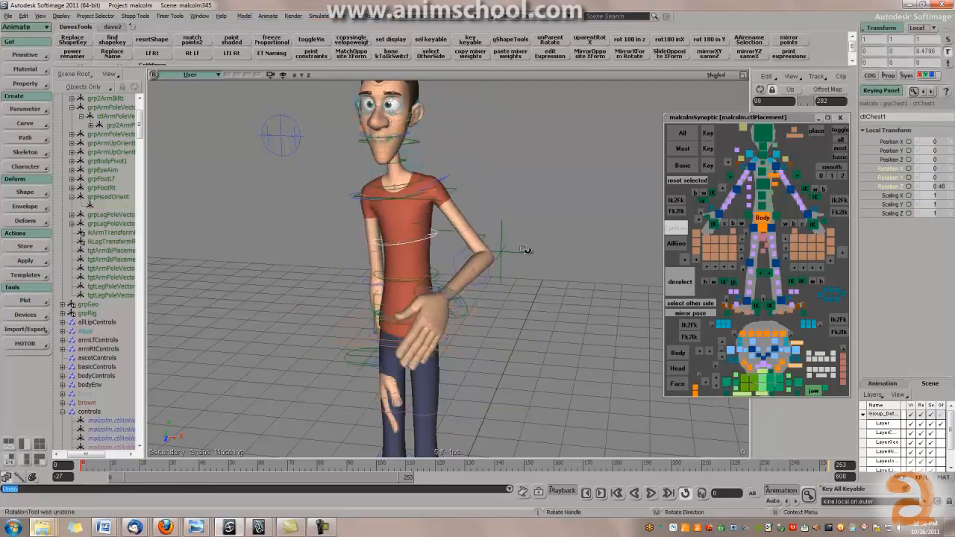
{"action": "key", "text": "ctrl+z"}
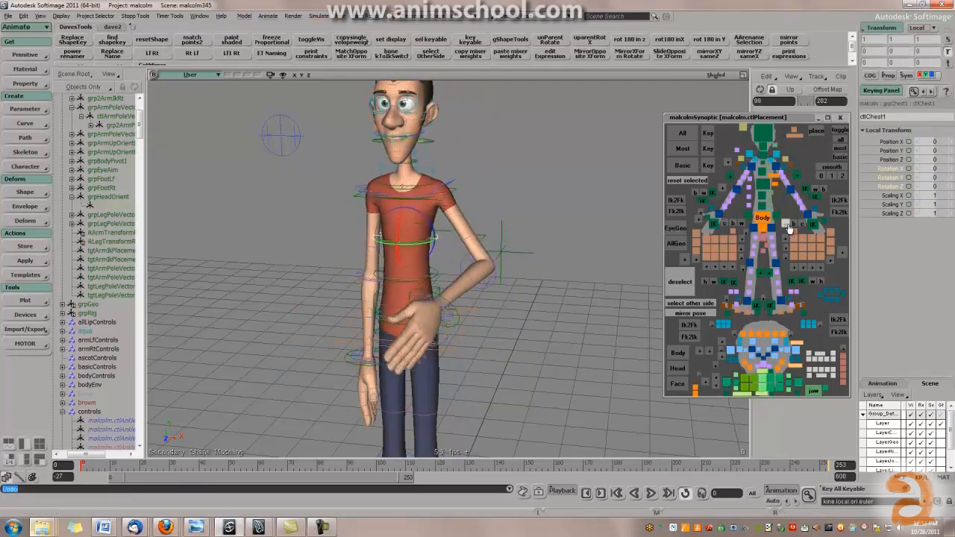
Switch the left arm IK control to world space (w), test rotating the chest and body controls, and undo both rotations.
{"action": "left_click", "coordinate": [789, 226]}
{"action": "mouse_move", "coordinate": [430, 245]}
{"action": "left_mouse_down"}
{"action": "mouse_move", "coordinate": [384, 248]}
{"action": "mouse_move", "coordinate": [418, 254]}
{"action": "left_mouse_up"}
{"action": "key", "text": "ctrl+z"}
{"action": "left_click", "coordinate": [348, 329]}
{"action": "left_click_drag", "start_coordinate": [403, 335], "coordinate": [452, 308]}
{"action": "key", "text": "ctrl+z"}
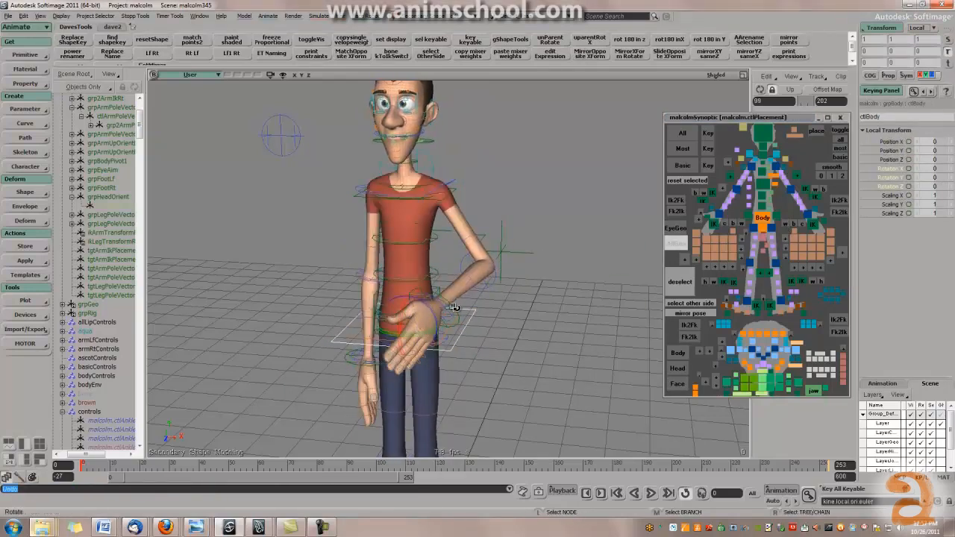
Select the left arm IK control and its pole vector, switch the pole vector's space, and undo the test move.
{"action": "left_click", "coordinate": [454, 307]}
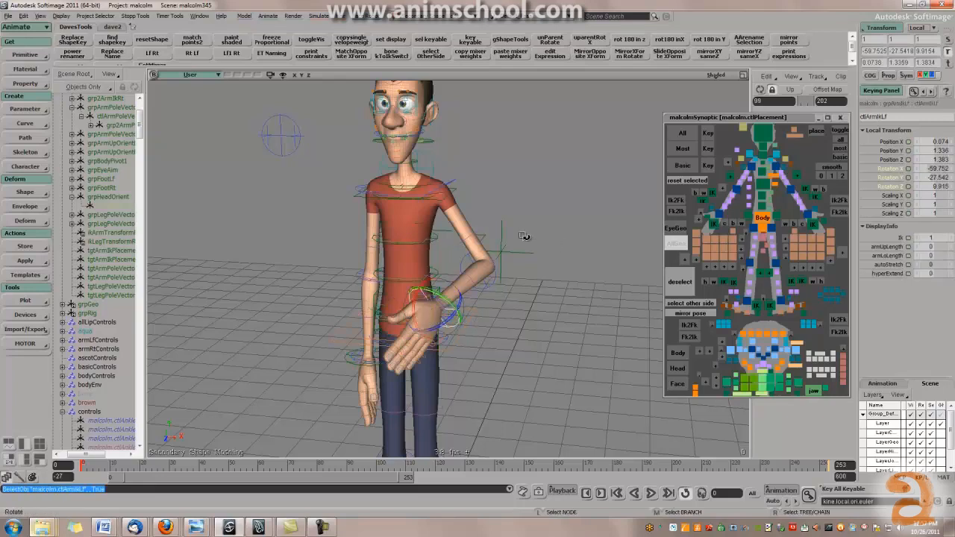
{"action": "left_click", "coordinate": [527, 273]}
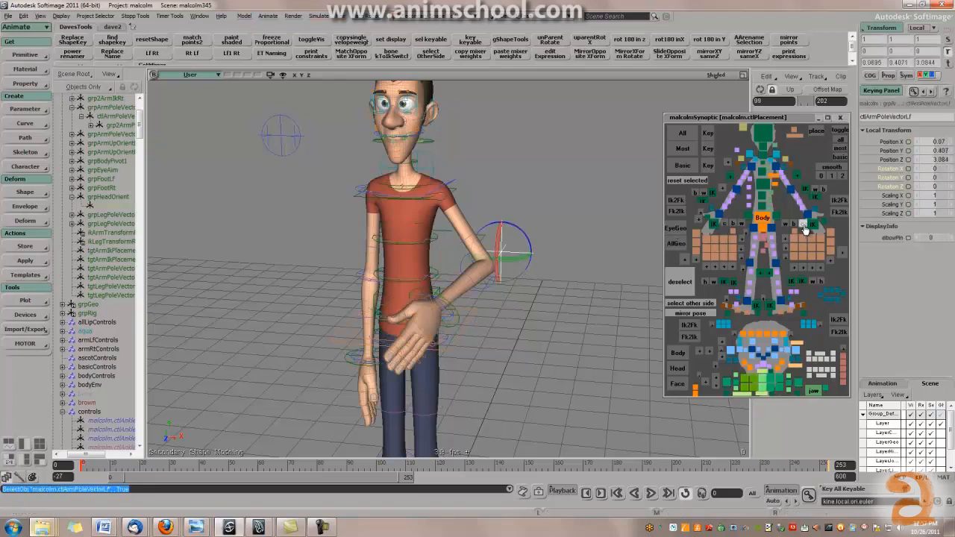
{"action": "left_click", "coordinate": [818, 196]}
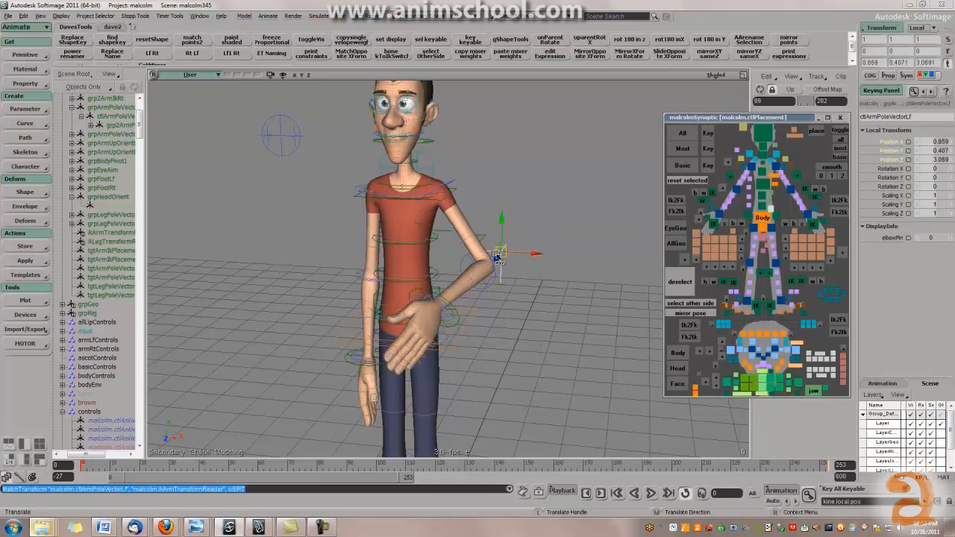
{"action": "key", "text": "ctrl+z"}
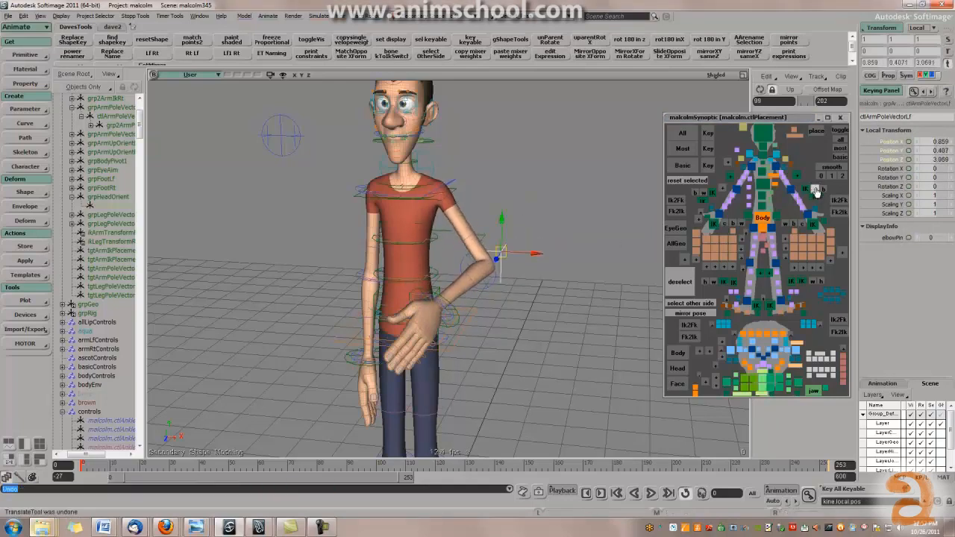
Select the body control and the left arm pole vector in turn to inspect how they relate.
{"action": "left_click", "coordinate": [476, 310]}
{"action": "right_click_drag", "start_coordinate": [557, 317], "coordinate": [547, 314]}
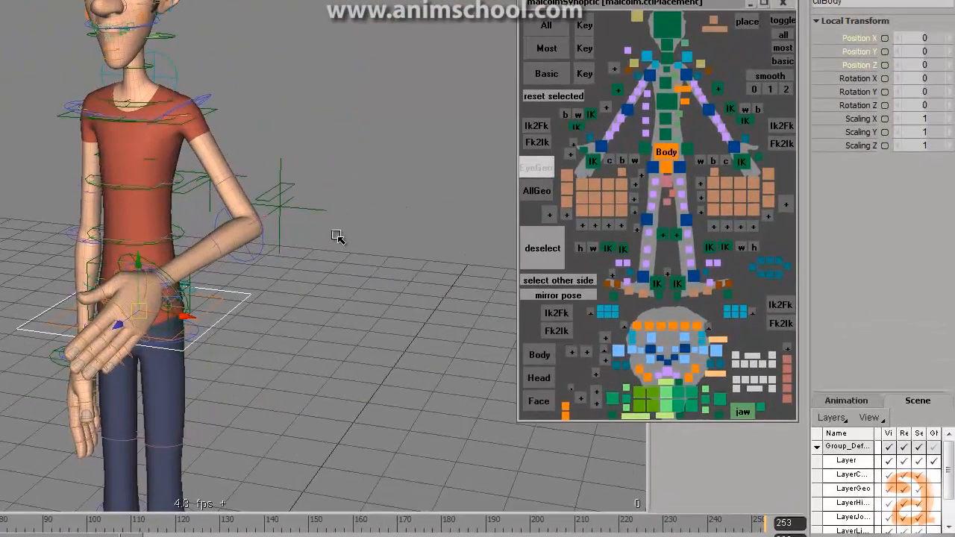
{"action": "mouse_move", "coordinate": [310, 247]}
{"action": "right_mouse_down"}
{"action": "mouse_move", "coordinate": [296, 262]}
{"action": "mouse_move", "coordinate": [325, 242]}
{"action": "right_mouse_up"}
{"action": "left_click", "coordinate": [301, 202]}
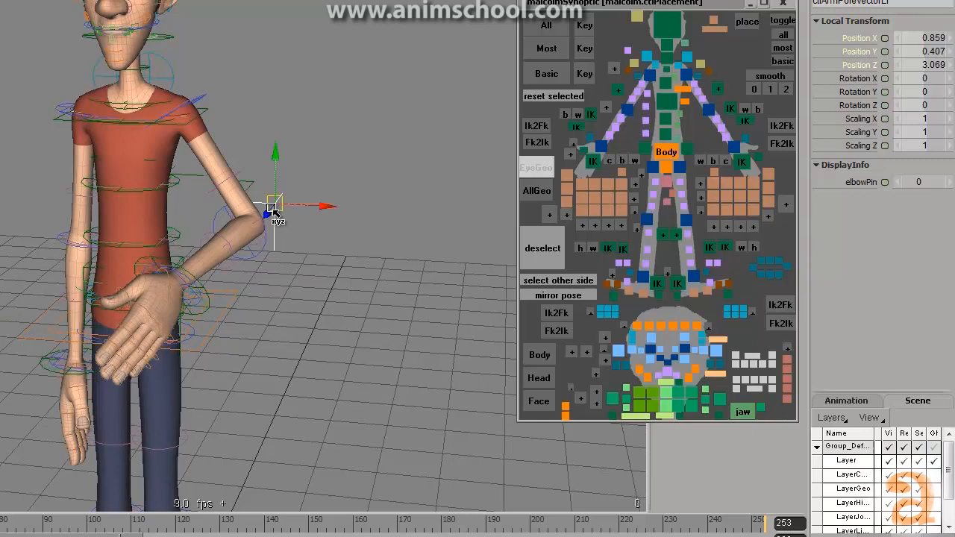
{"action": "right_click_drag", "start_coordinate": [367, 265], "coordinate": [365, 268]}
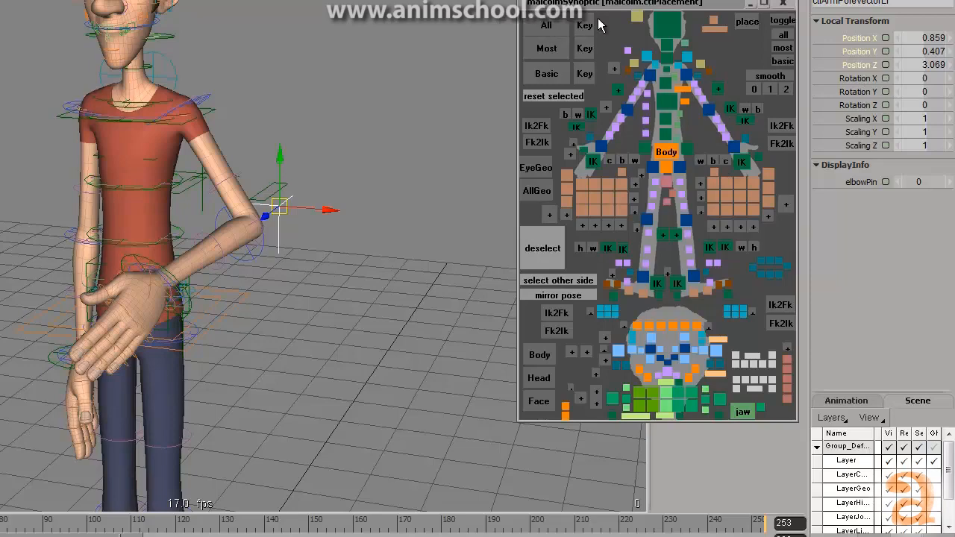
Select the Basic, Most and All control sets in turn and inspect which rig controls each includes.
{"action": "left_click", "coordinate": [539, 28]}
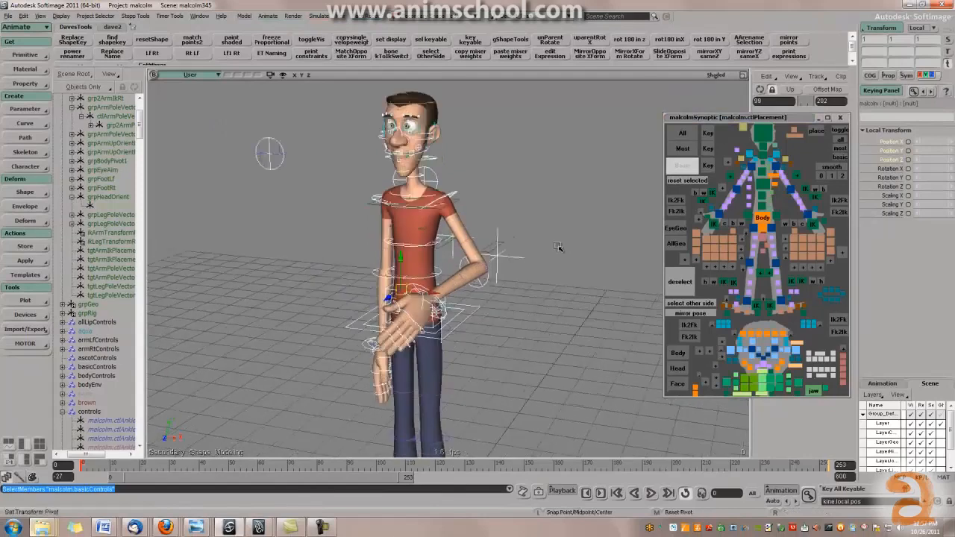
{"action": "scroll", "coordinate": [557, 246], "scroll_direction": "up", "scroll_amount": 2}
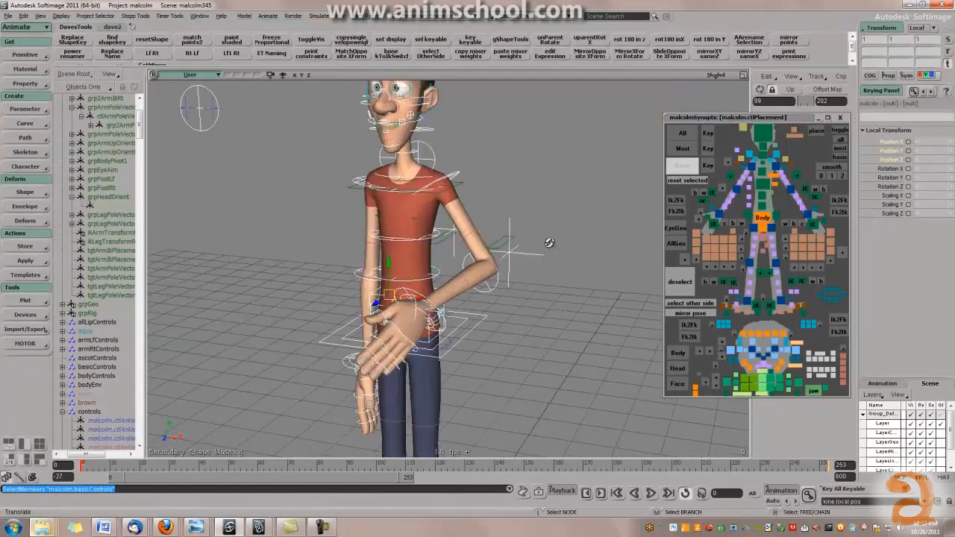
{"action": "left_click_drag", "start_coordinate": [550, 243], "coordinate": [537, 247], "text": "alt"}
{"action": "scroll", "coordinate": [539, 247], "scroll_direction": "down", "scroll_amount": 4}
{"action": "left_click", "coordinate": [688, 151]}
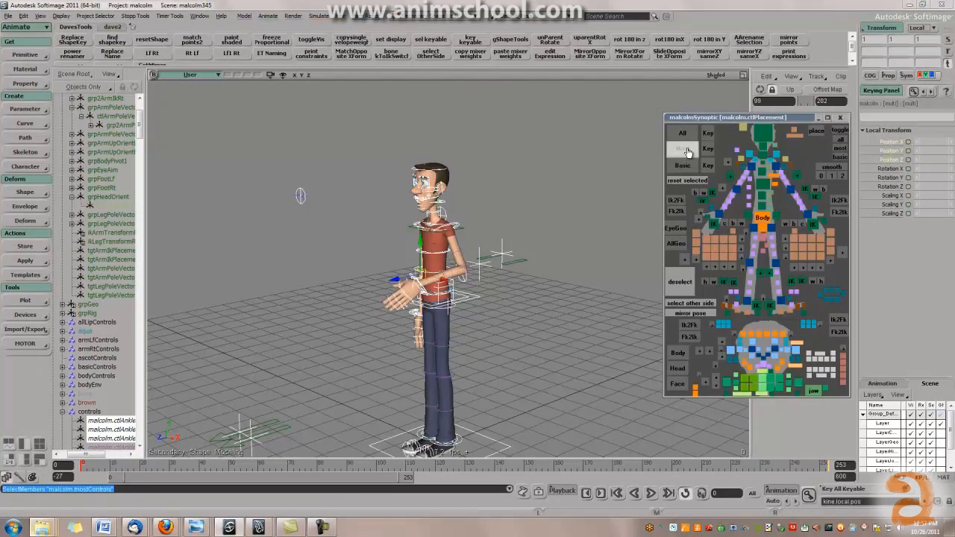
{"action": "scroll", "coordinate": [548, 245], "scroll_direction": "up", "scroll_amount": 3}
{"action": "scroll", "coordinate": [549, 245], "scroll_direction": "down", "scroll_amount": 3}
{"action": "left_click_drag", "start_coordinate": [547, 243], "coordinate": [639, 195], "text": "alt"}
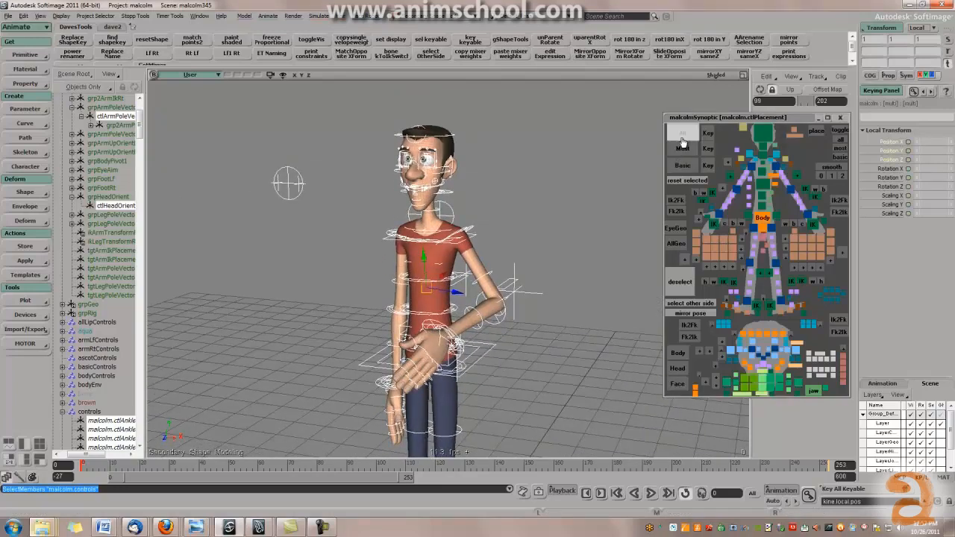
{"action": "left_click_drag", "start_coordinate": [639, 151], "coordinate": [549, 170], "text": "alt"}
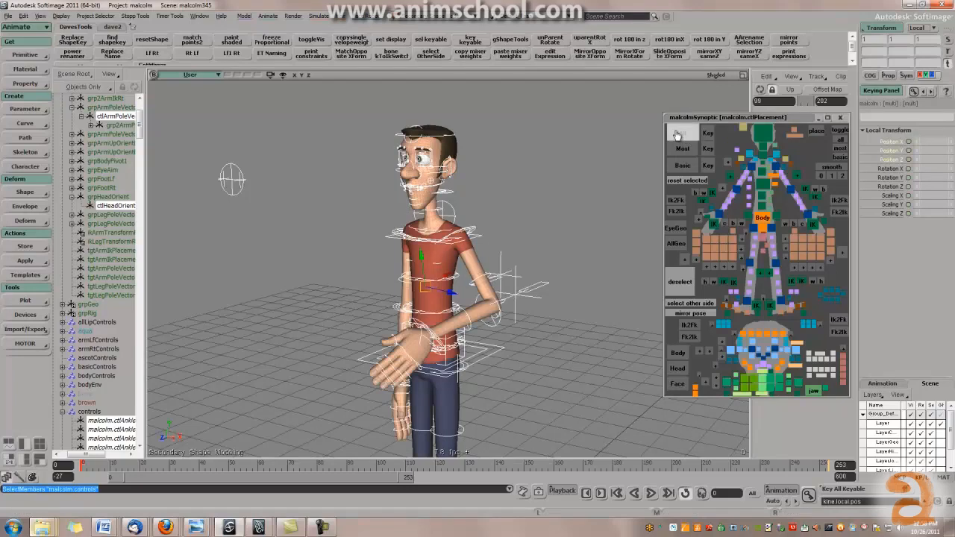
{"action": "left_click_drag", "start_coordinate": [580, 190], "coordinate": [561, 195], "text": "alt"}
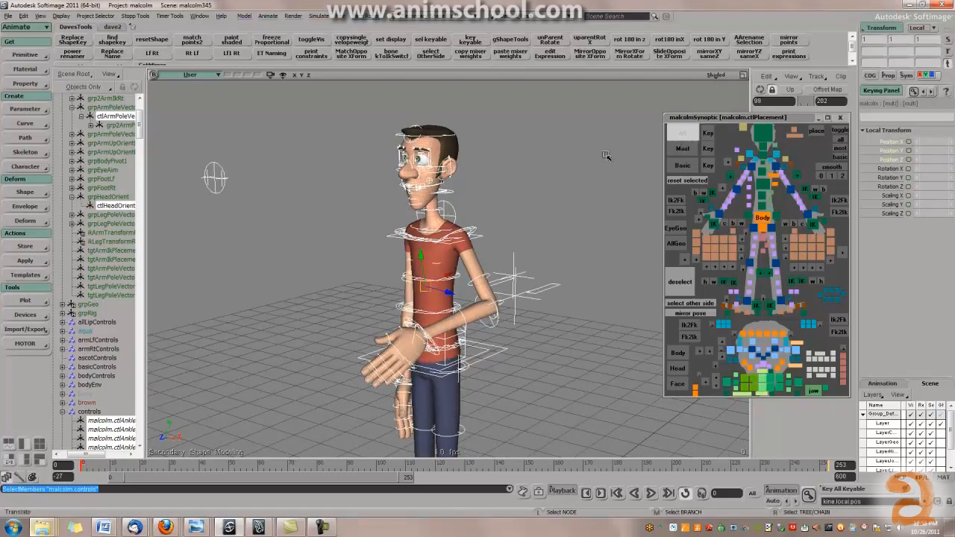
{"action": "left_click_drag", "start_coordinate": [607, 156], "coordinate": [618, 155], "text": "alt"}
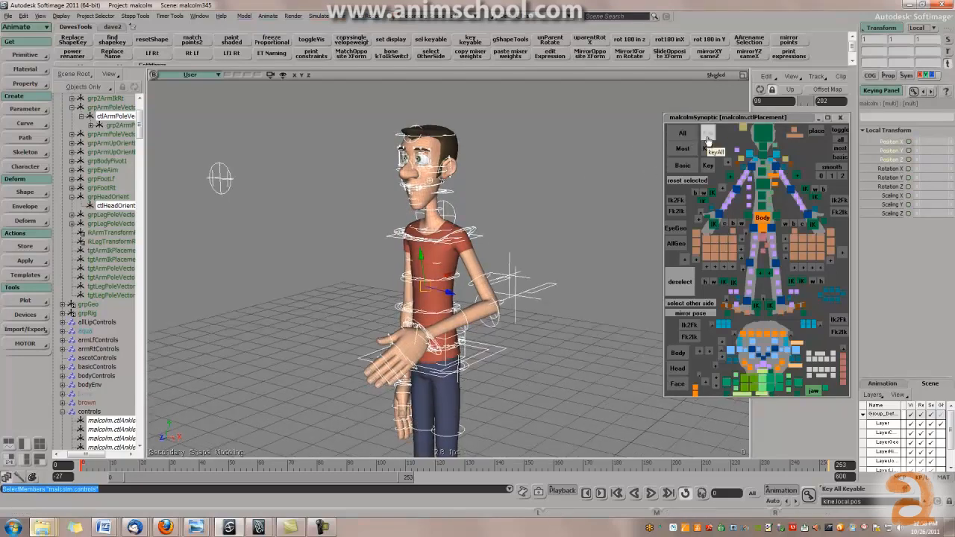
Key all controls at frame 0, then select the left arm pole vector and undo the test changes.
{"action": "left_click", "coordinate": [708, 135]}
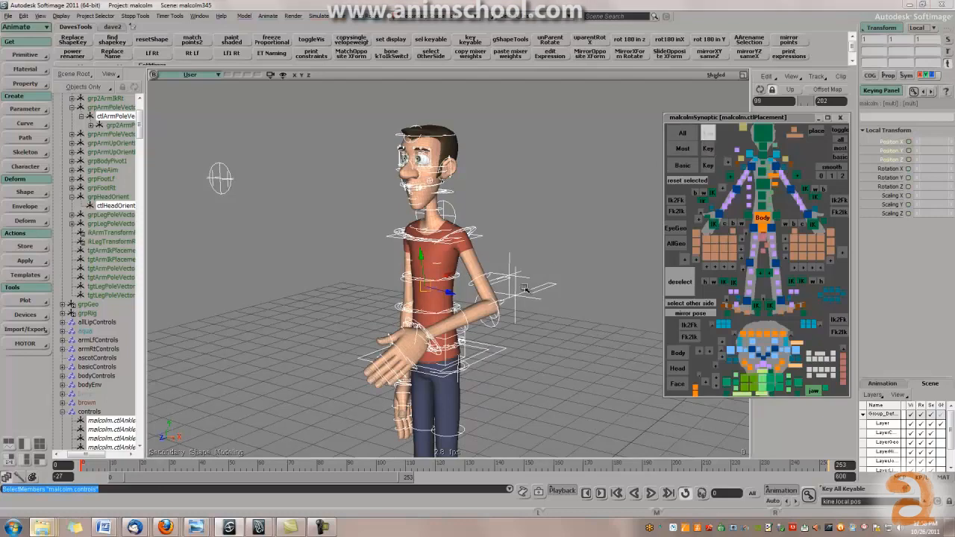
{"action": "key", "text": "ctrl+z"}
{"action": "key", "text": "ctrl+z"}
{"action": "left_click_drag", "start_coordinate": [551, 239], "coordinate": [539, 300]}
{"action": "key", "text": "ctrl+z"}
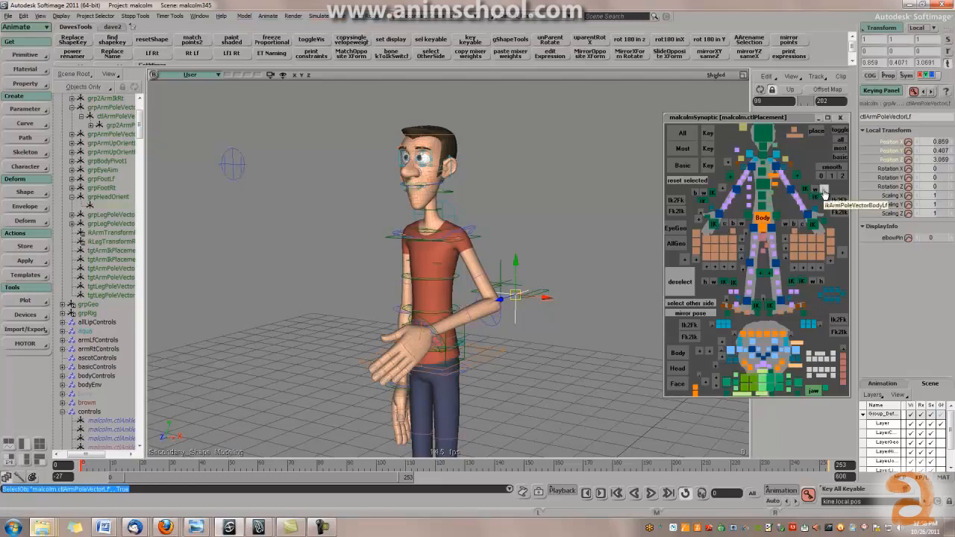
Try switching the left arm pole vector to body space (b) without keying, scrubbing to frame 10 and back to 0.
{"action": "left_click", "coordinate": [824, 192]}
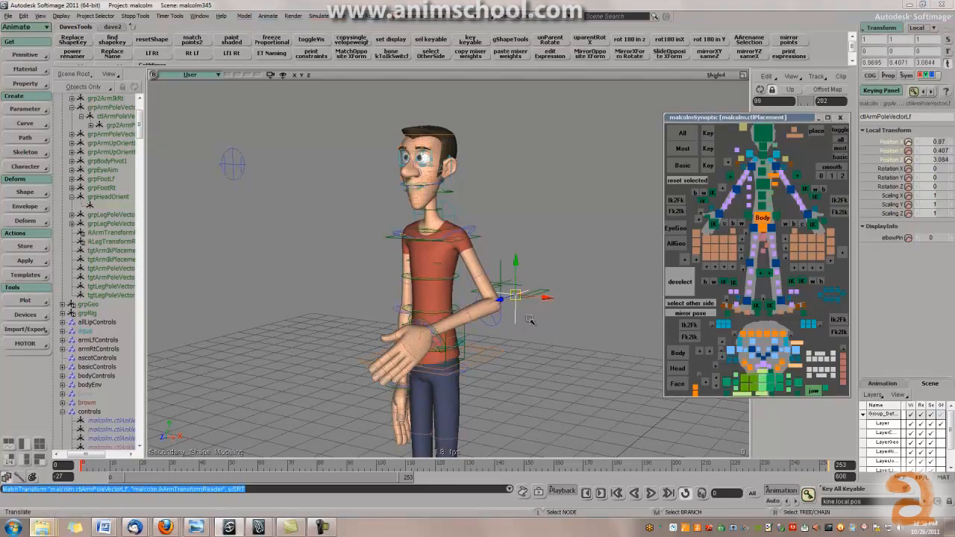
{"action": "left_click_drag", "start_coordinate": [90, 466], "coordinate": [112, 464]}
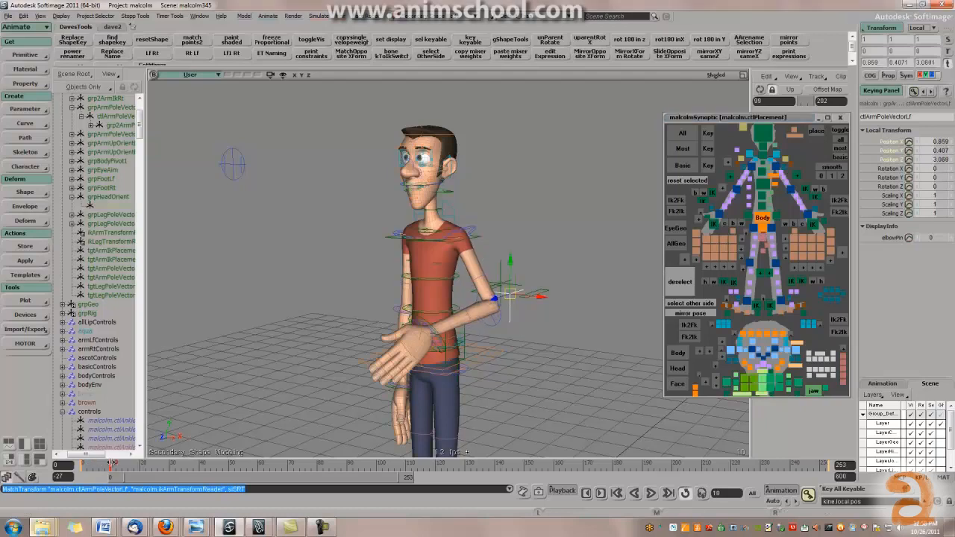
{"action": "key", "text": "Return"}
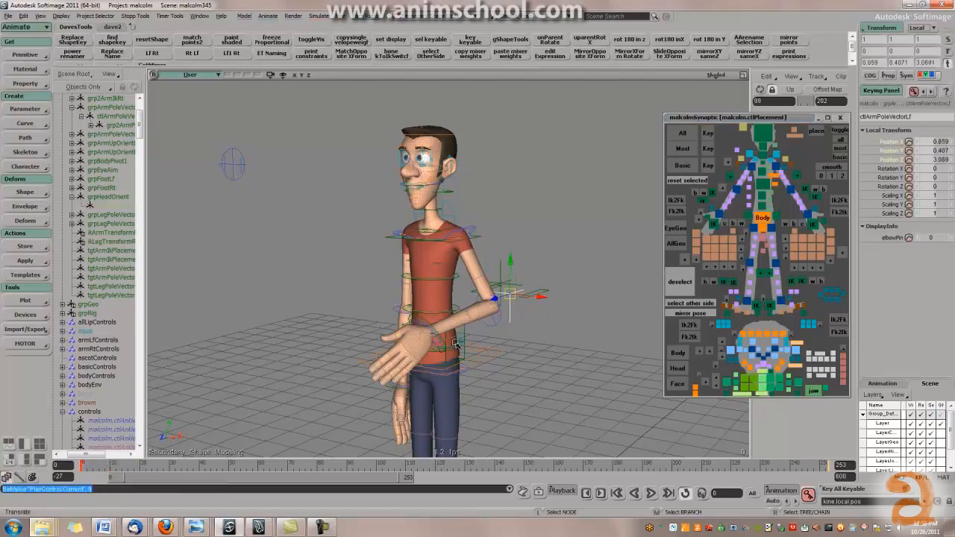
Switch the left arm pole vector to body space (b) again and key it at frame 0.
{"action": "left_click", "coordinate": [823, 192]}
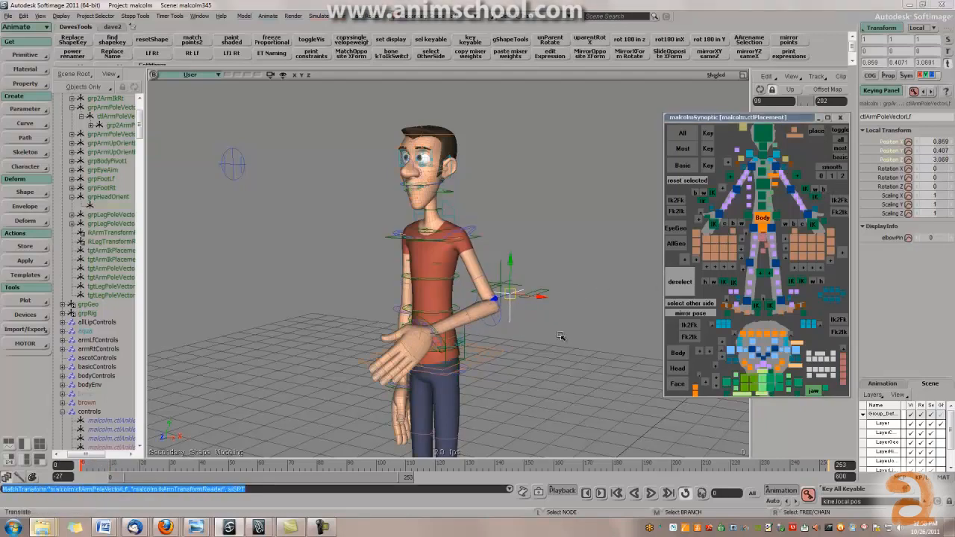
{"action": "key", "text": "k"}
{"action": "left_click", "coordinate": [17, 475]}
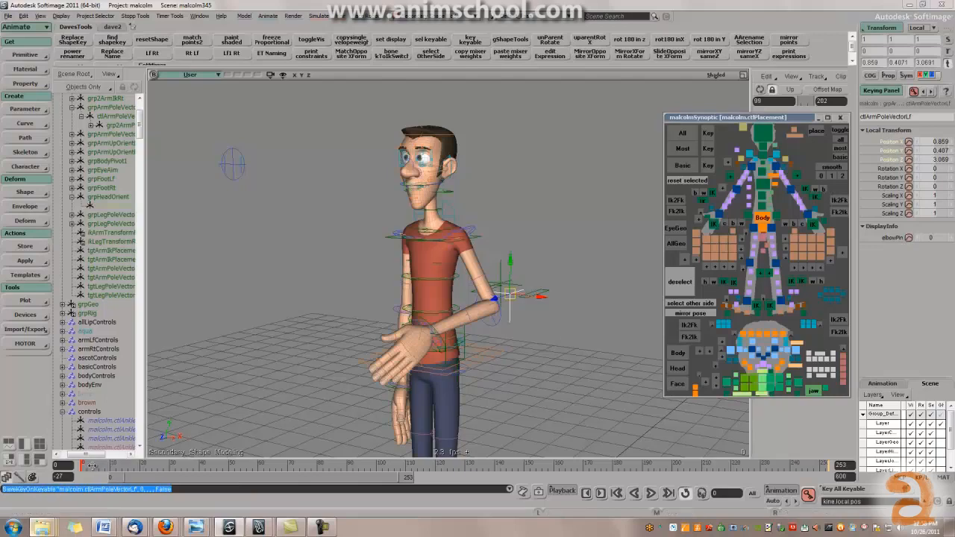
{"action": "left_click", "coordinate": [87, 466]}
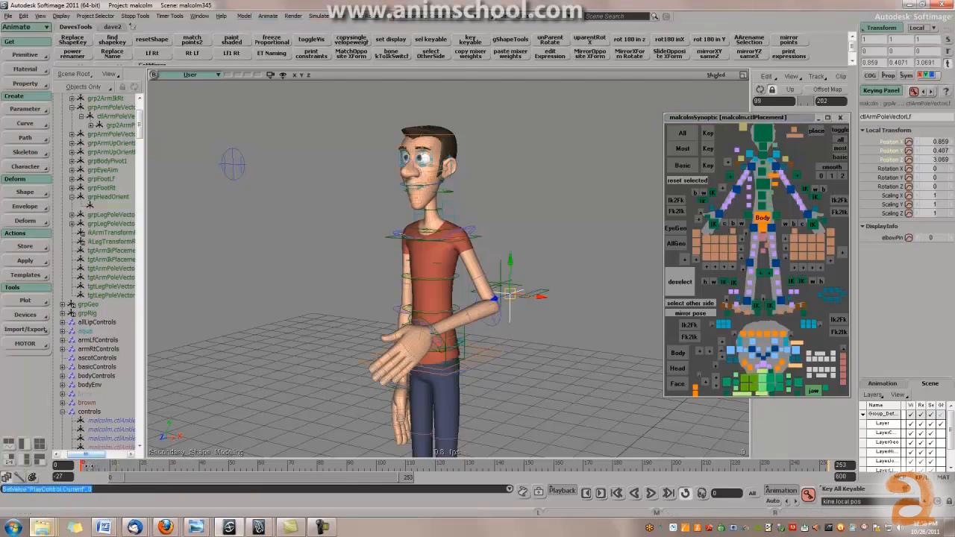
Inspect the left arm IK control, reset all rig controls to their default pose, and clear the selection.
{"action": "middle_click_drag", "start_coordinate": [514, 303], "coordinate": [573, 308]}
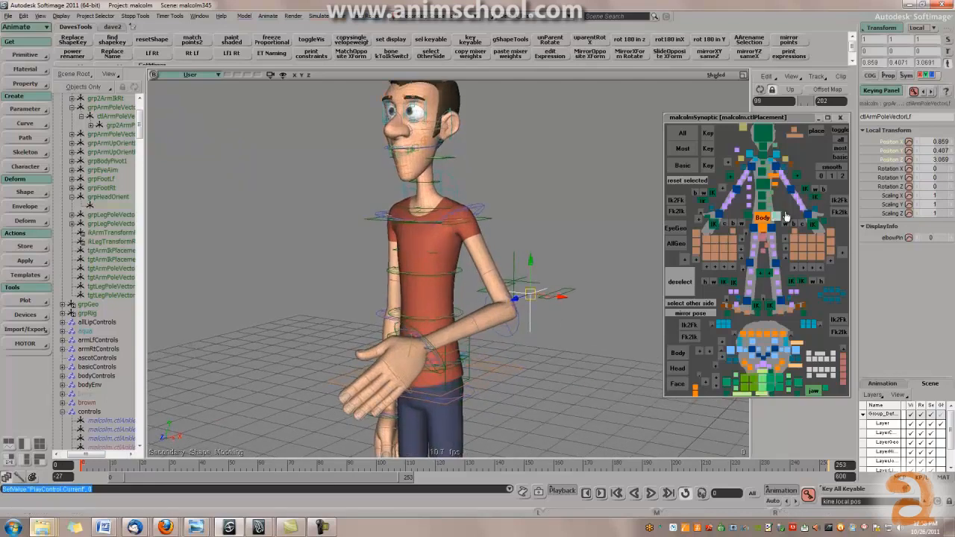
{"action": "middle_click_drag", "start_coordinate": [471, 260], "coordinate": [454, 317]}
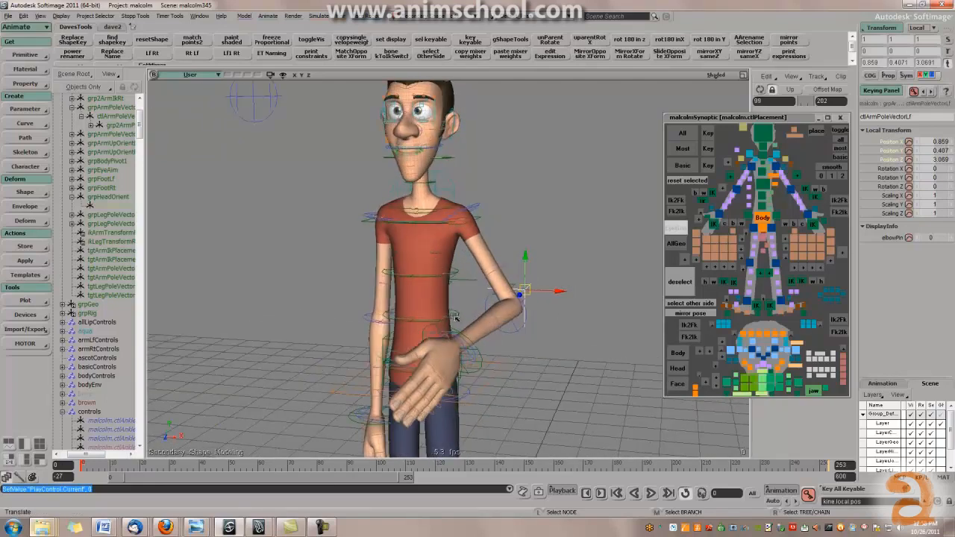
{"action": "left_click", "coordinate": [453, 330]}
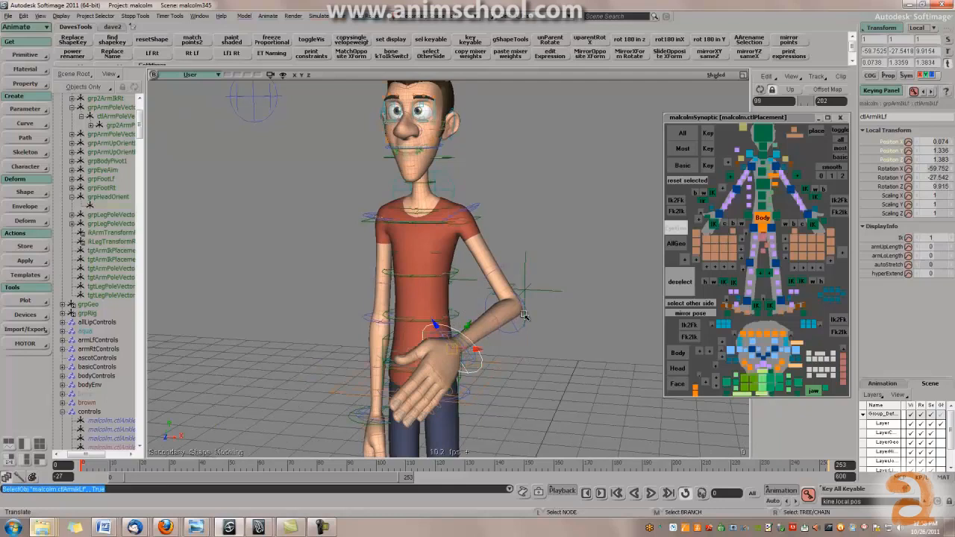
{"action": "middle_click_drag", "start_coordinate": [543, 316], "coordinate": [537, 319]}
{"action": "left_click", "coordinate": [682, 132]}
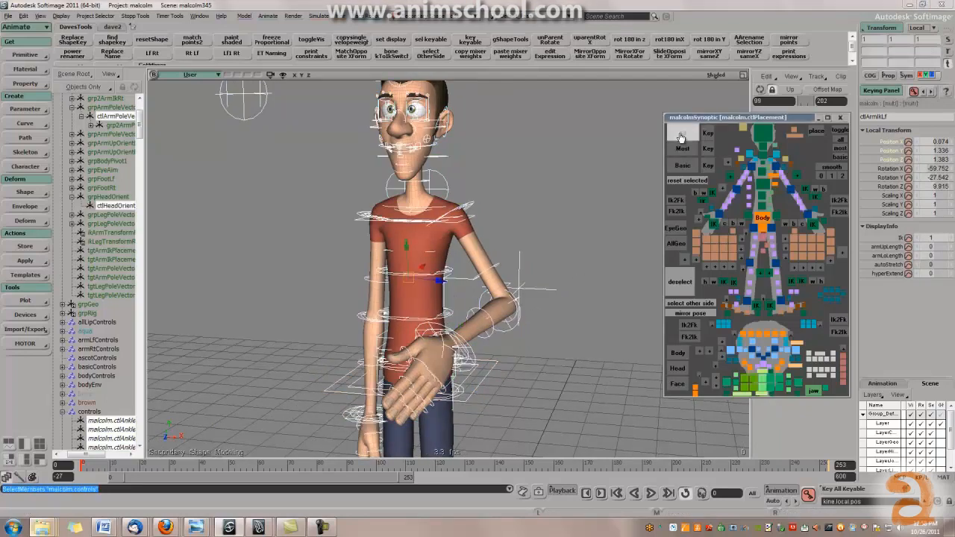
{"action": "left_click", "coordinate": [557, 277]}
{"action": "left_click", "coordinate": [685, 138]}
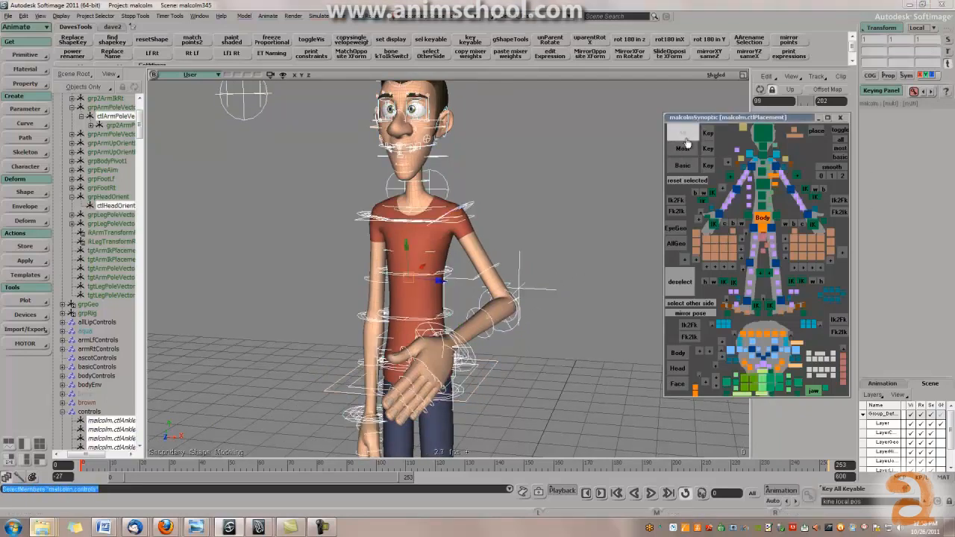
{"action": "left_click", "coordinate": [679, 183]}
{"action": "left_click", "coordinate": [545, 297]}
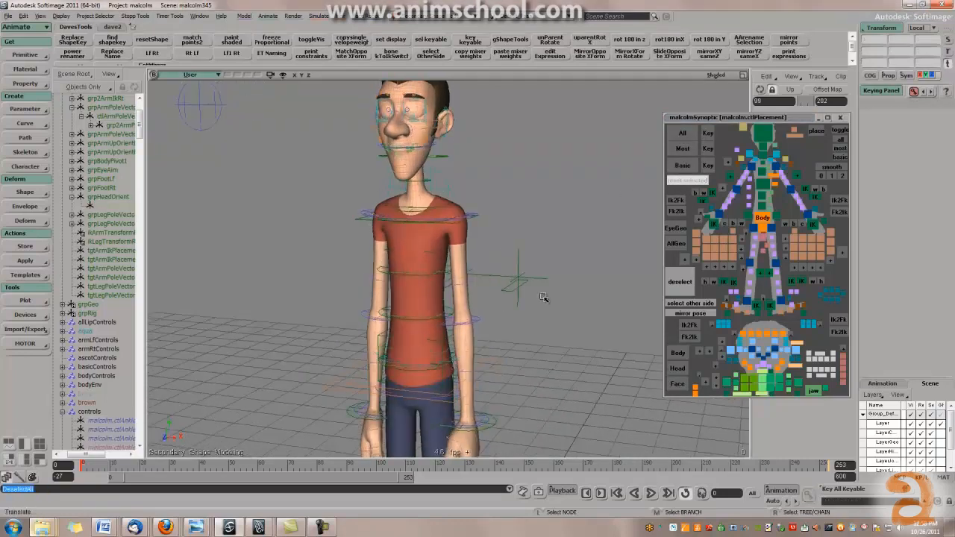
Select the left arm pole vector and the full control set in turn to inspect the reset pose, clearing each selection.
{"action": "middle_click_drag", "start_coordinate": [507, 251], "coordinate": [508, 260]}
{"action": "left_click_drag", "start_coordinate": [507, 260], "coordinate": [555, 277]}
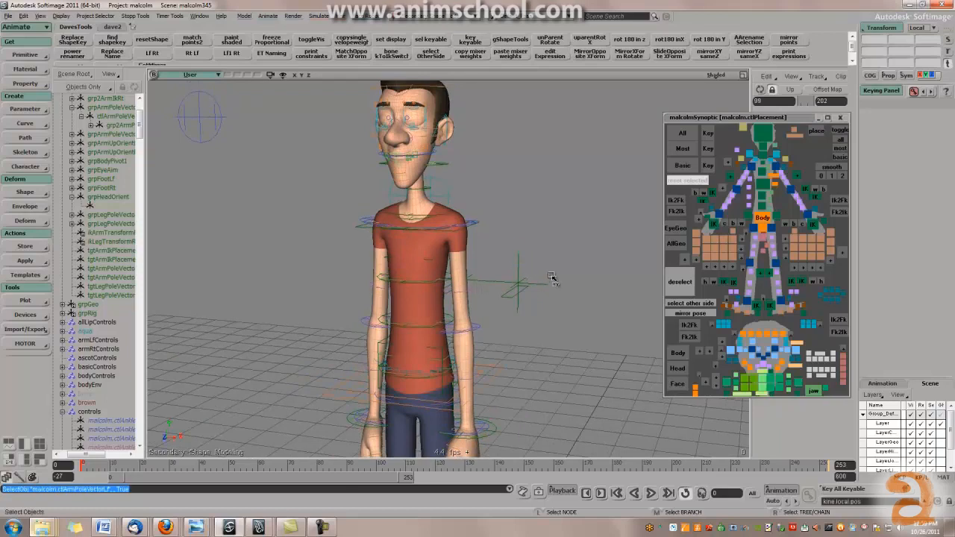
{"action": "left_click", "coordinate": [565, 247]}
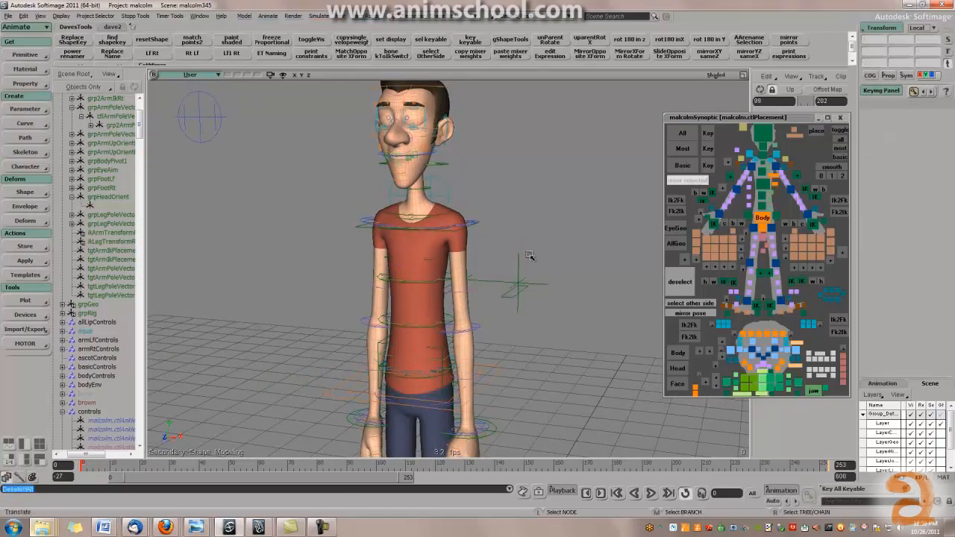
{"action": "left_click", "coordinate": [682, 132]}
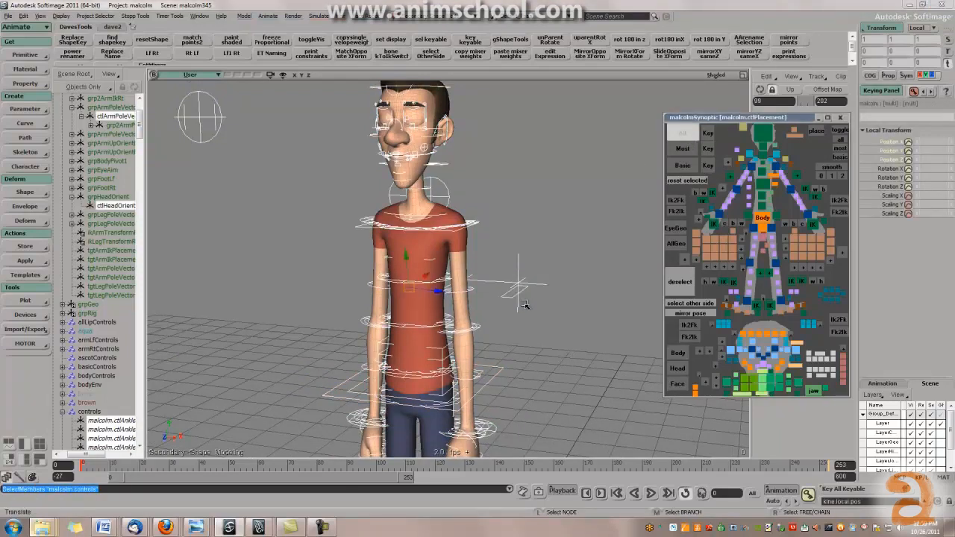
{"action": "left_click", "coordinate": [498, 192]}
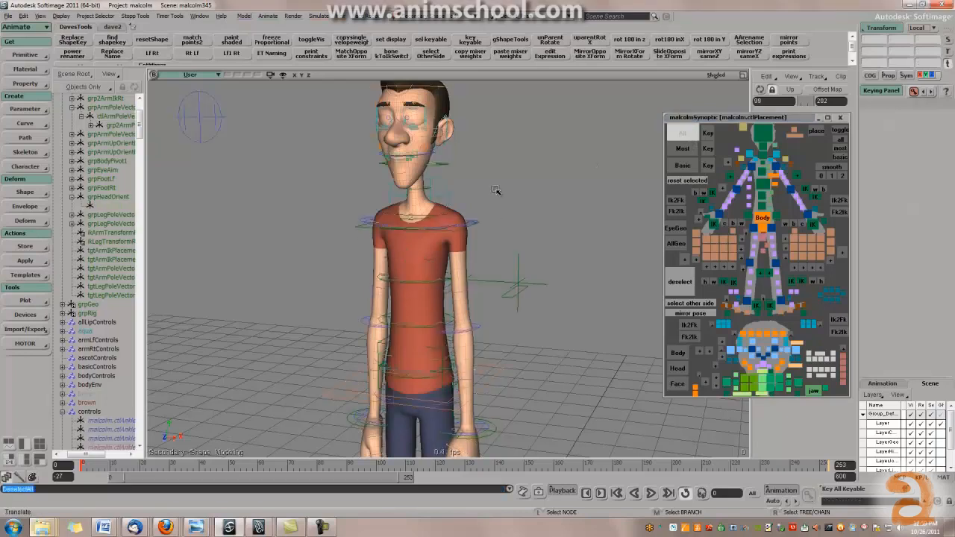
Set the local Y position of both upper eyelid controls to 1, key it, and clear the selection.
{"action": "left_click_drag", "start_coordinate": [443, 128], "coordinate": [444, 203]}
{"action": "middle_click_drag", "start_coordinate": [445, 203], "coordinate": [473, 249]}
{"action": "right_click_drag", "start_coordinate": [473, 250], "coordinate": [485, 252]}
{"action": "left_click", "coordinate": [758, 353]}
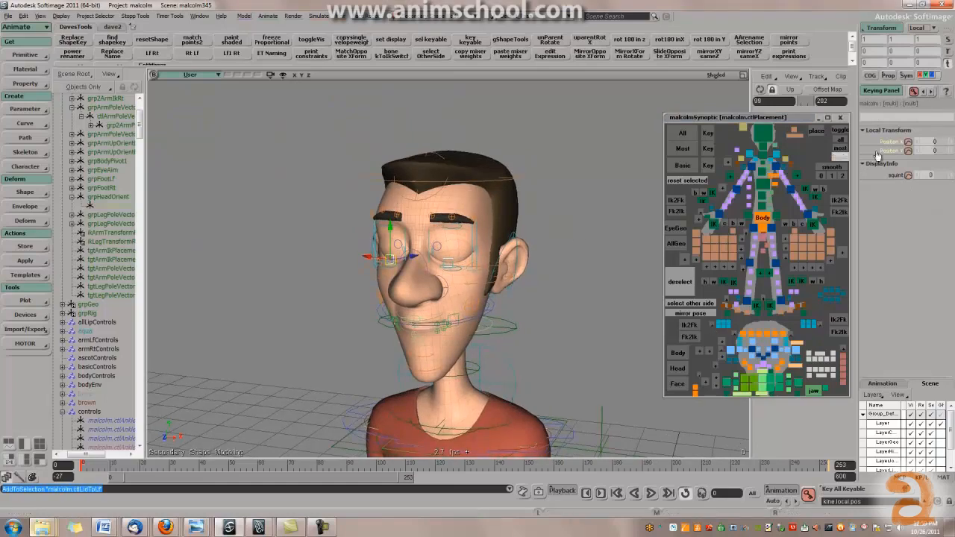
{"action": "type", "text": "1"}
{"action": "key", "text": "Return"}
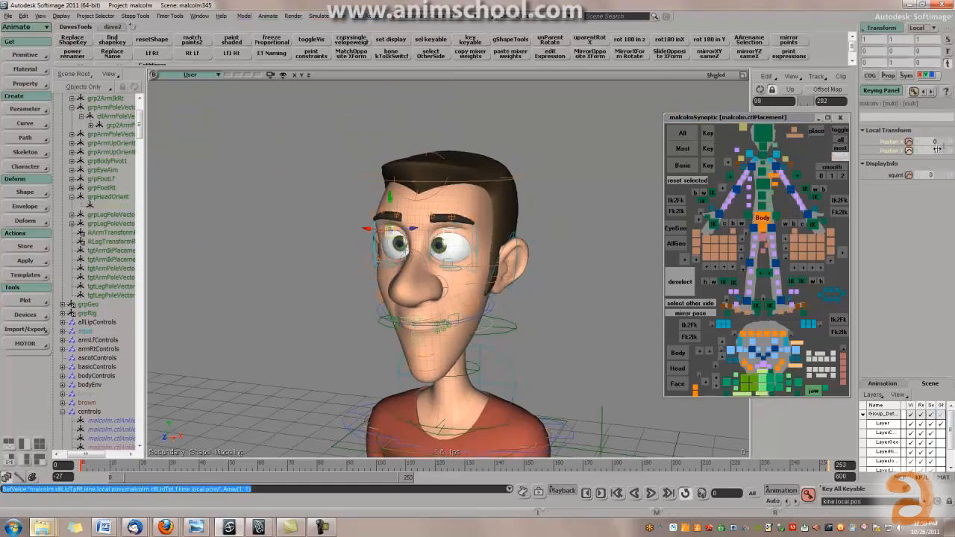
{"action": "left_click", "coordinate": [910, 151]}
{"action": "left_click", "coordinate": [679, 282]}
{"action": "middle_click_drag", "start_coordinate": [614, 294], "coordinate": [567, 335]}
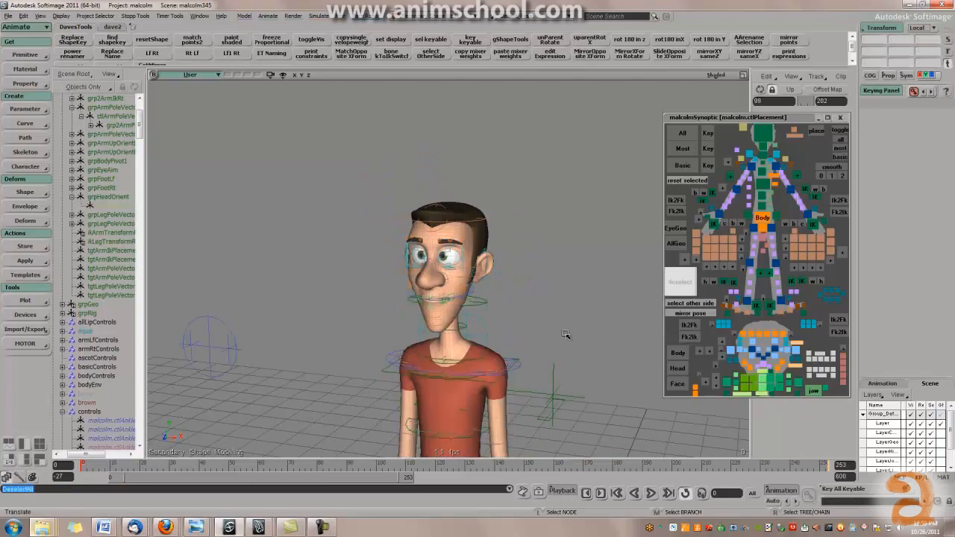
Move and rotate the left arm IK control so the forearm bends and the hand reaches forward.
{"action": "left_click_drag", "start_coordinate": [567, 336], "coordinate": [582, 261]}
{"action": "left_click", "coordinate": [812, 221]}
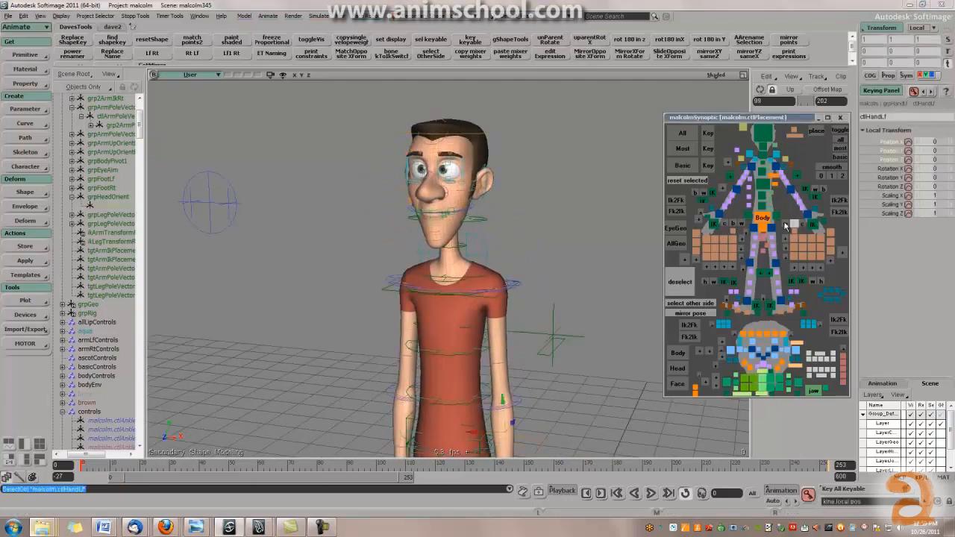
{"action": "scroll", "coordinate": [595, 284], "scroll_direction": "down", "scroll_amount": 3}
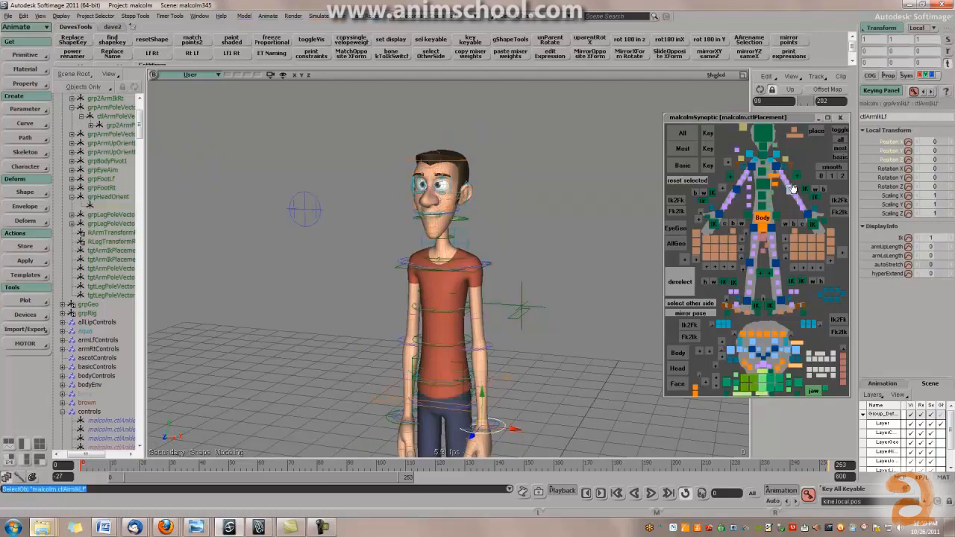
{"action": "left_click_drag", "start_coordinate": [517, 269], "coordinate": [504, 236]}
{"action": "middle_click_drag", "start_coordinate": [504, 236], "coordinate": [507, 326]}
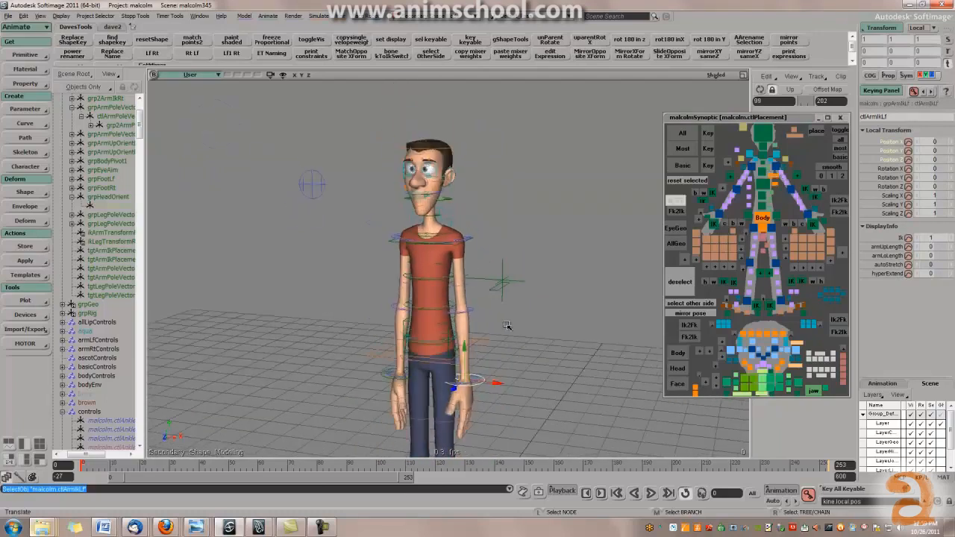
{"action": "left_click_drag", "start_coordinate": [467, 381], "coordinate": [515, 314]}
{"action": "right_click_drag", "start_coordinate": [522, 328], "coordinate": [463, 329]}
{"action": "left_click_drag", "start_coordinate": [513, 327], "coordinate": [409, 314]}
{"action": "key", "text": "c"}
Select all rig controls, remove the animation from their transform parameters, and clear the selection.
{"action": "left_click", "coordinate": [682, 133]}
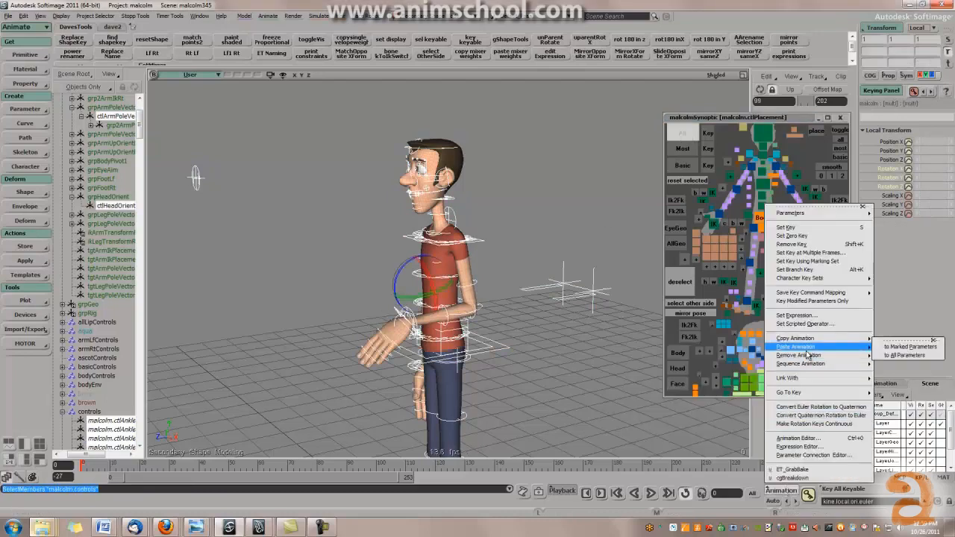
{"action": "mouse_move", "coordinate": [806, 359]}
{"action": "left_click", "coordinate": [707, 371]}
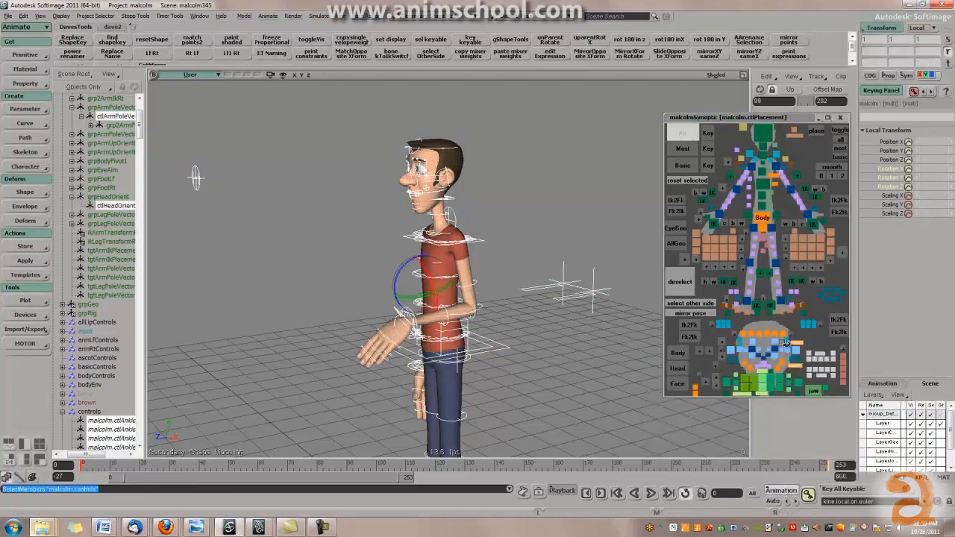
{"action": "key", "text": "ctrl+shift+a"}
Try to rotate the left upper arm control while the arm is in IK, and undo the rotation.
{"action": "right_click_drag", "start_coordinate": [520, 334], "coordinate": [532, 253]}
{"action": "left_click_drag", "start_coordinate": [546, 213], "coordinate": [539, 260]}
{"action": "middle_click_drag", "start_coordinate": [539, 260], "coordinate": [550, 228]}
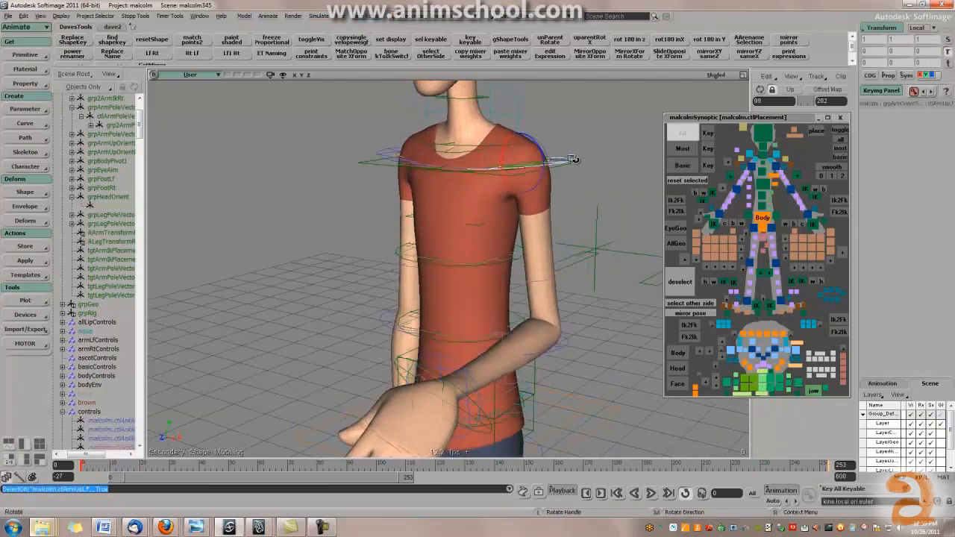
{"action": "key", "text": "c"}
{"action": "key", "text": "ctrl+z"}
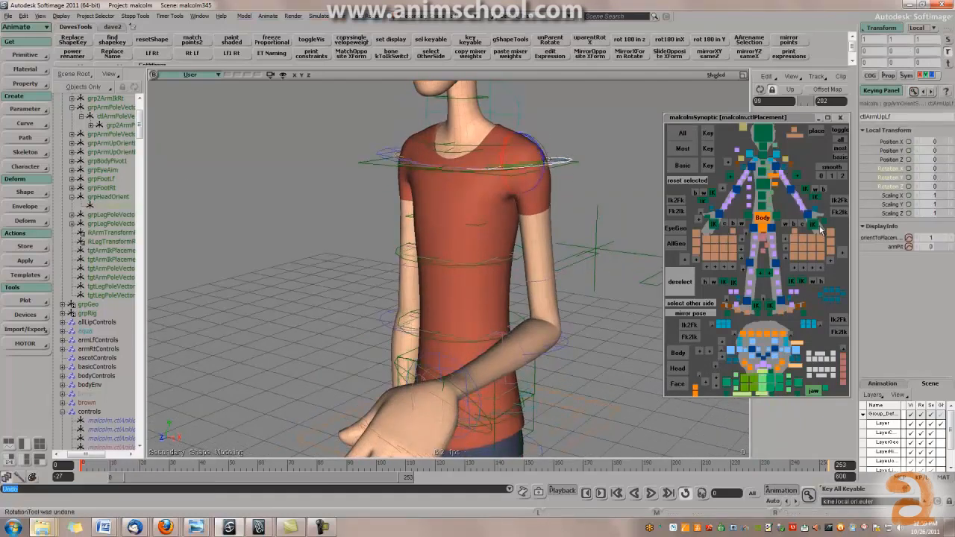
Switch the left arm from IK to FK and rotate the upper arm control to about X 102.9, Y -79.5, Z 78.7, extending the arm forward.
{"action": "left_click", "coordinate": [808, 227]}
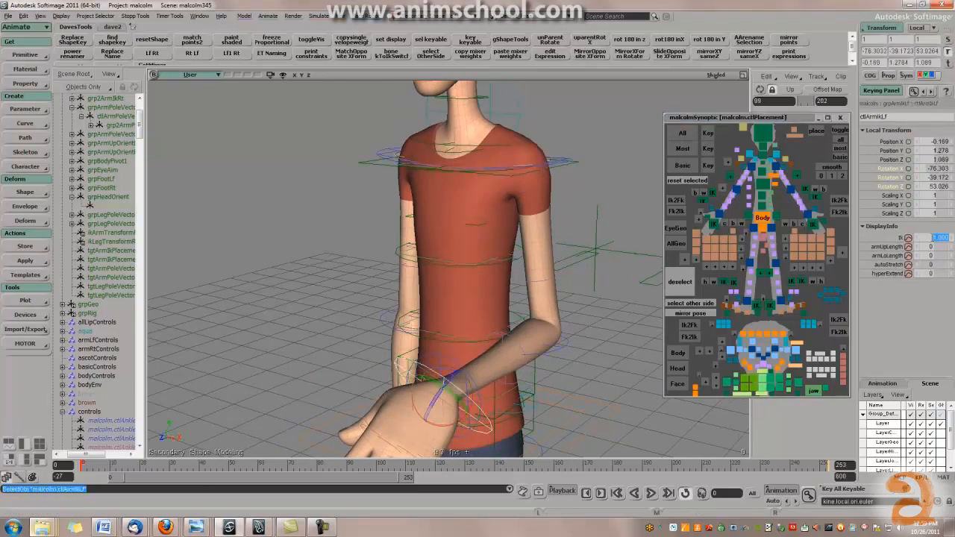
{"action": "left_click", "coordinate": [675, 211]}
{"action": "left_click", "coordinate": [562, 173]}
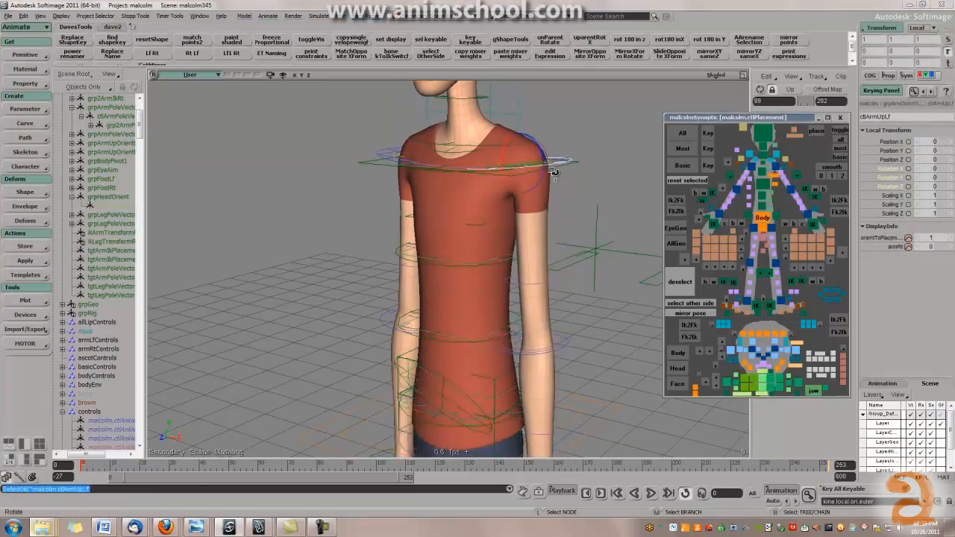
{"action": "left_click_drag", "start_coordinate": [523, 167], "coordinate": [535, 192]}
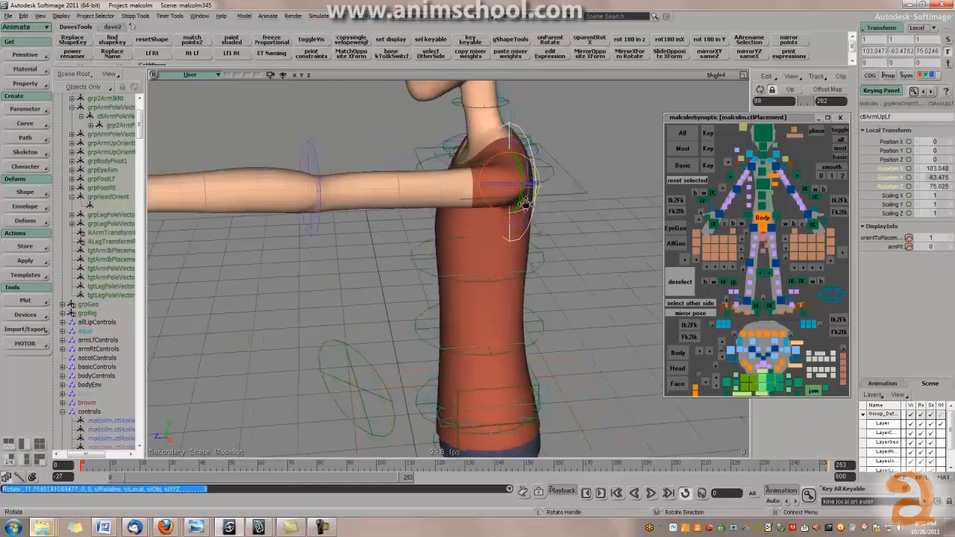
{"action": "right_click_drag", "start_coordinate": [535, 192], "coordinate": [527, 214], "text": "alt"}
{"action": "mouse_move", "coordinate": [507, 173]}
{"action": "left_mouse_down"}
{"action": "mouse_move", "coordinate": [501, 153]}
{"action": "mouse_move", "coordinate": [507, 177]}
{"action": "left_mouse_up"}
{"action": "right_click_drag", "start_coordinate": [506, 178], "coordinate": [518, 192], "text": "alt"}
{"action": "left_click_drag", "start_coordinate": [511, 198], "coordinate": [524, 247]}
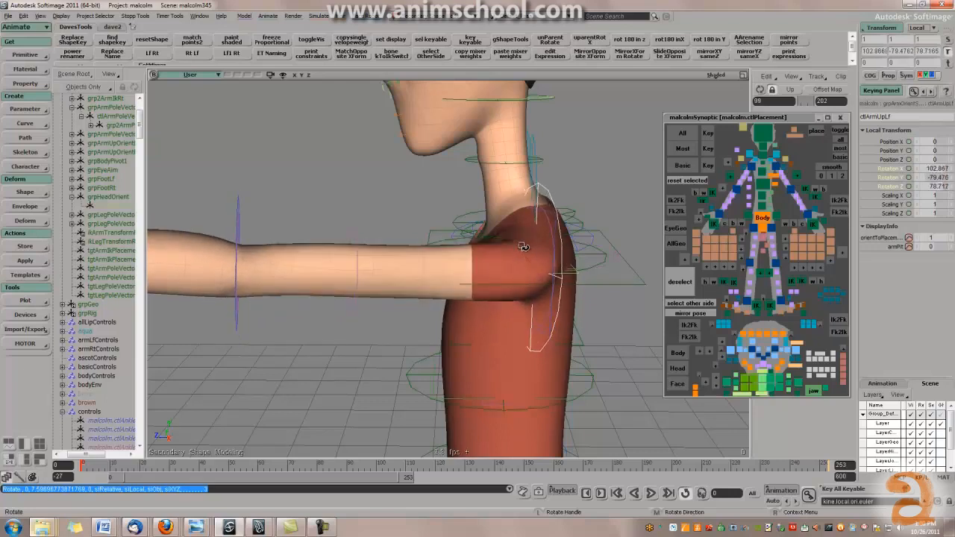
{"action": "middle_click_drag", "start_coordinate": [595, 201], "coordinate": [617, 189]}
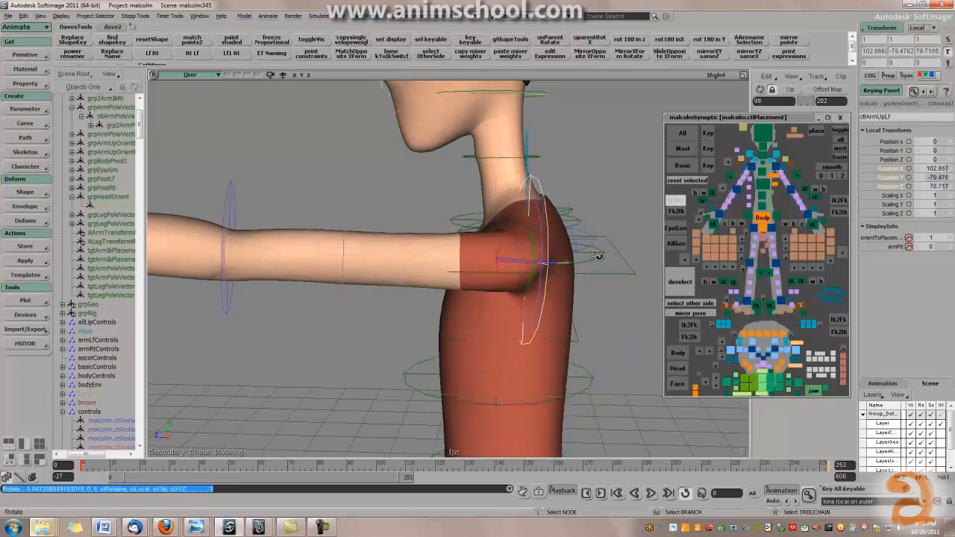
{"action": "left_click_drag", "start_coordinate": [528, 237], "coordinate": [524, 234]}
{"action": "key", "text": "ctrl+z"}
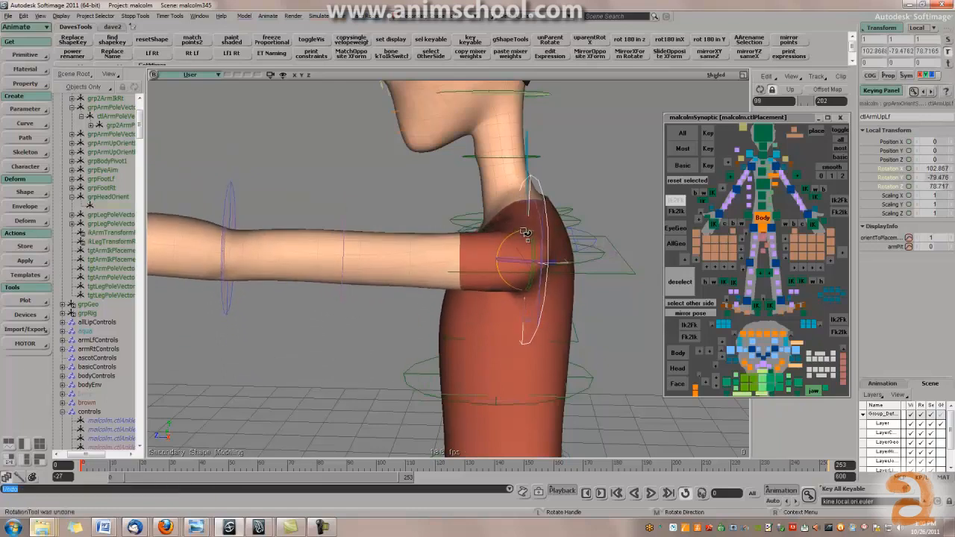
Try rotating the left upper arm twist control on different axes to twist the shoulder, undoing each rotation.
{"action": "left_click", "coordinate": [792, 168]}
{"action": "left_click_drag", "start_coordinate": [534, 230], "coordinate": [539, 282]}
{"action": "key", "text": "ctrl+z"}
{"action": "key", "text": "ctrl+z"}
{"action": "left_click_drag", "start_coordinate": [550, 248], "coordinate": [518, 270]}
{"action": "key", "text": "ctrl+z"}
{"action": "key", "text": "ctrl+z"}
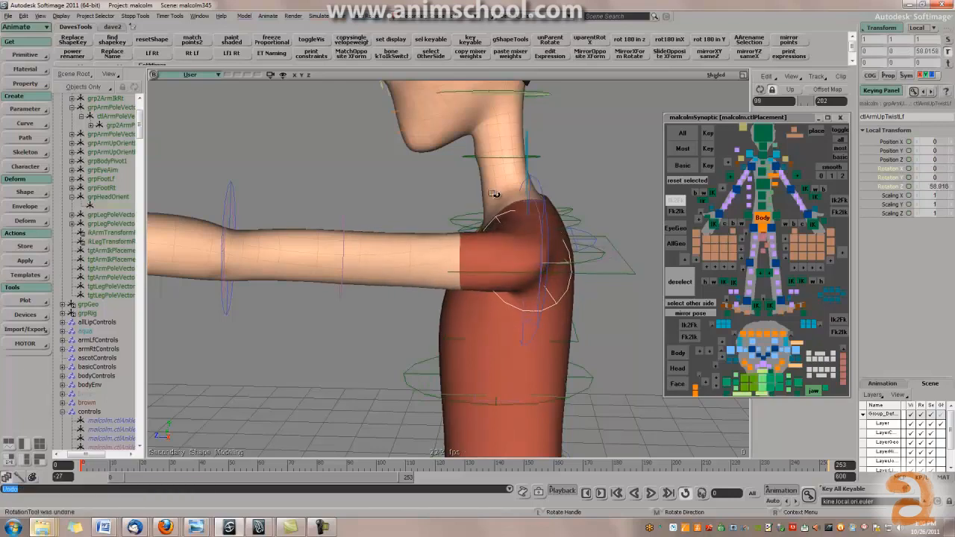
{"action": "right_click_drag", "start_coordinate": [521, 253], "coordinate": [576, 240]}
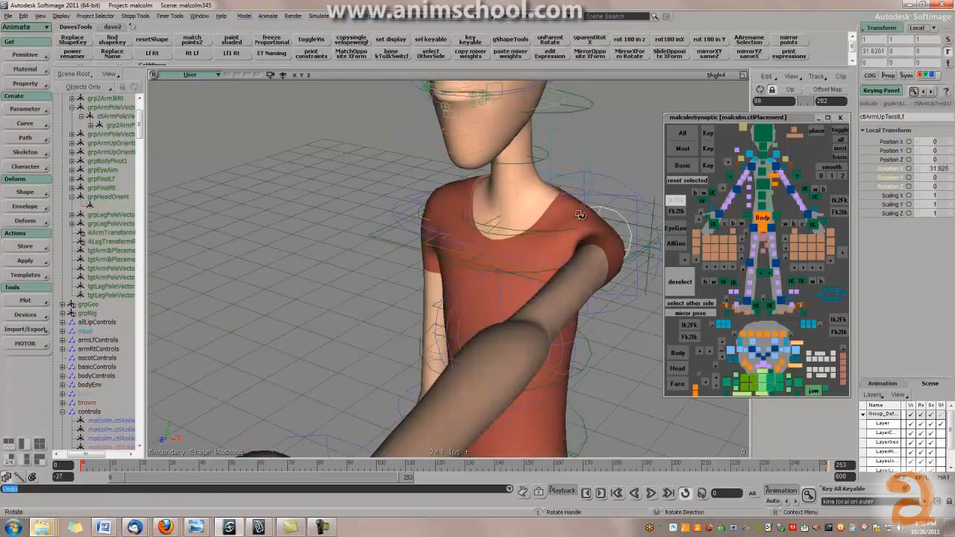
{"action": "key", "text": "ctrl+z"}
{"action": "mouse_move", "coordinate": [589, 245]}
{"action": "left_mouse_down"}
{"action": "mouse_move", "coordinate": [607, 263]}
{"action": "mouse_move", "coordinate": [582, 246]}
{"action": "left_mouse_up"}
{"action": "right_click_drag", "start_coordinate": [582, 247], "coordinate": [561, 254]}
{"action": "key", "text": "ctrl+z"}
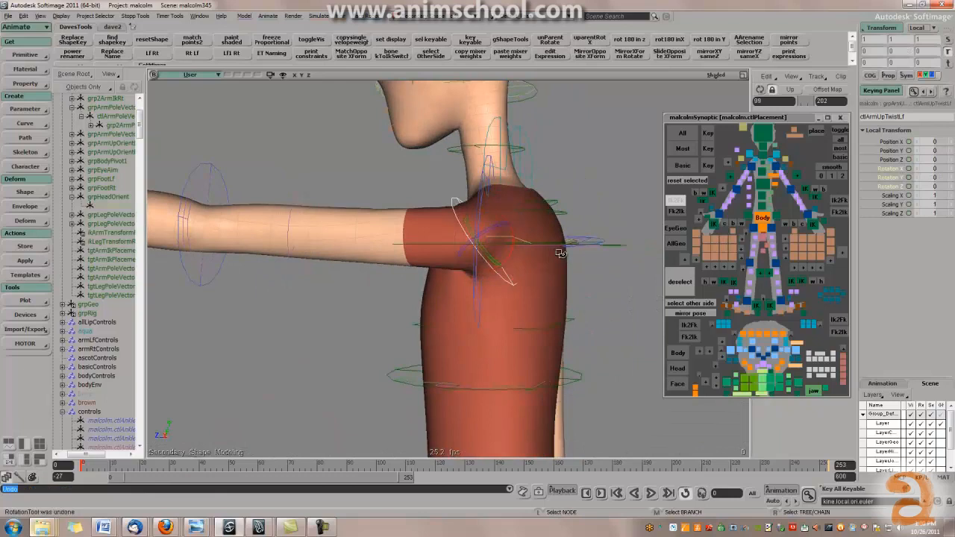
Try rotating the direct control at the top of the left upper arm, undoing each rotation.
{"action": "left_click", "coordinate": [783, 176]}
{"action": "left_click", "coordinate": [786, 180]}
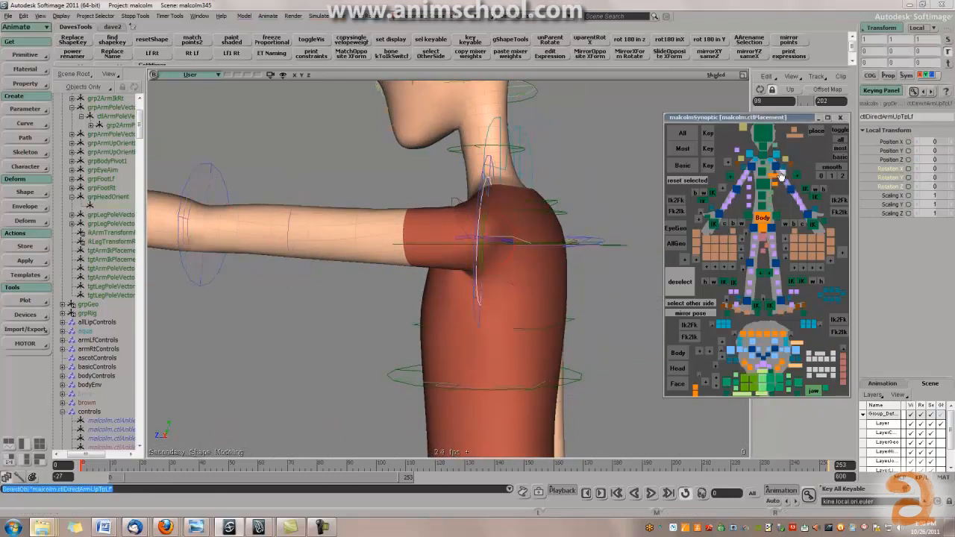
{"action": "scroll", "coordinate": [478, 275], "scroll_direction": "down", "scroll_amount": 2}
{"action": "left_click_drag", "start_coordinate": [469, 267], "coordinate": [489, 279], "text": "alt"}
{"action": "key", "text": "ctrl+z"}
{"action": "left_click_drag", "start_coordinate": [494, 236], "coordinate": [492, 258]}
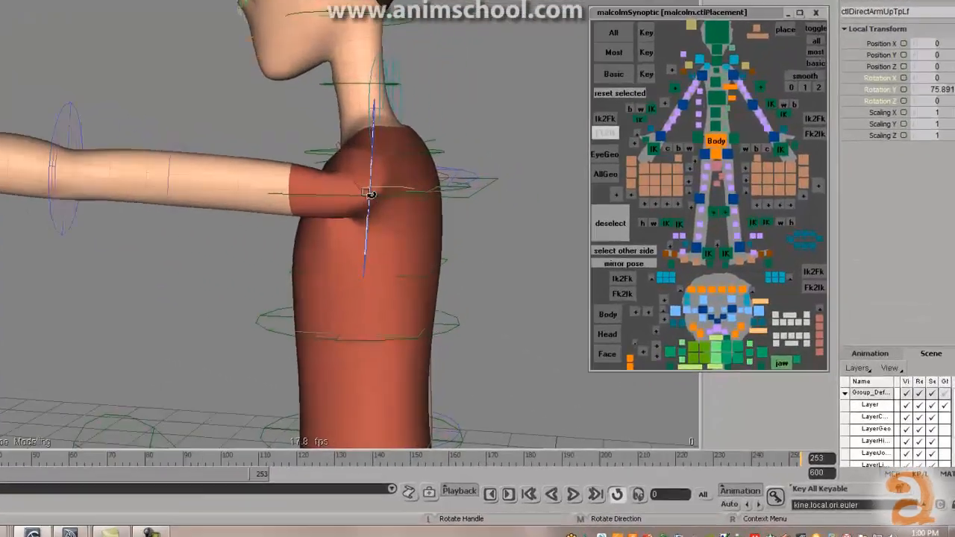
{"action": "mouse_move", "coordinate": [371, 194]}
{"action": "left_mouse_down"}
{"action": "mouse_move", "coordinate": [368, 157]}
{"action": "mouse_move", "coordinate": [371, 193]}
{"action": "left_mouse_up"}
{"action": "key", "text": "ctrl+z"}
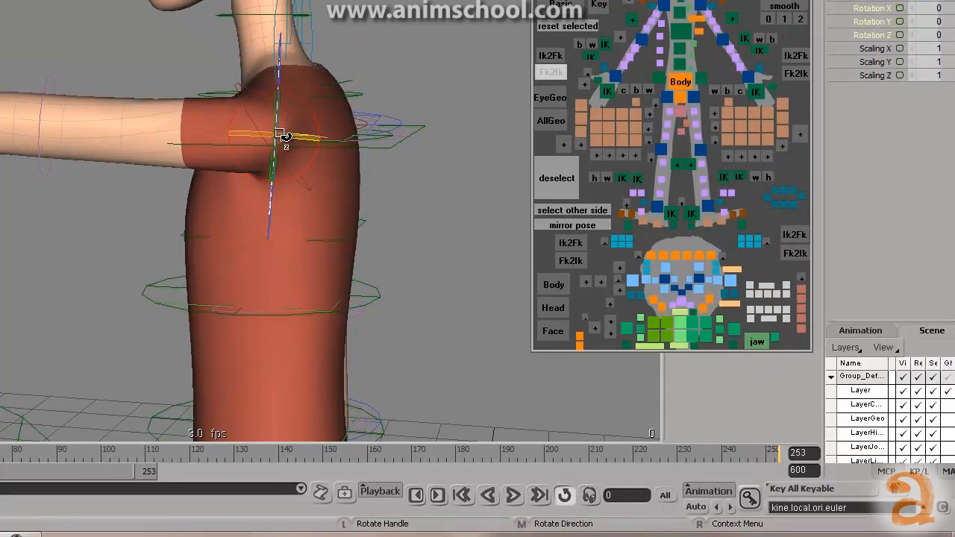
Try moving the direct control at the top of the left upper arm, and undo the move.
{"action": "key", "text": "v"}
{"action": "left_click_drag", "start_coordinate": [279, 157], "coordinate": [179, 110]}
{"action": "key", "text": "ctrl+z"}
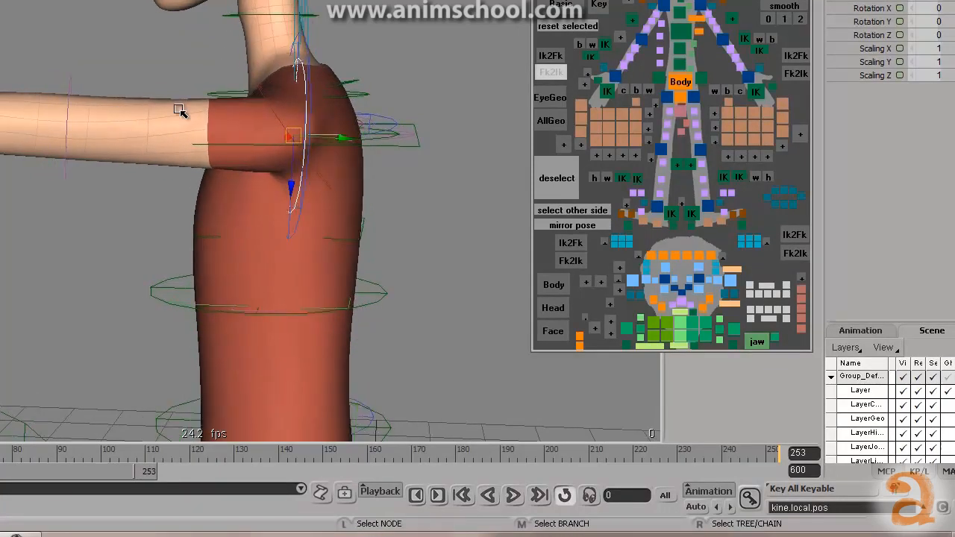
Select the direct control in the middle of the left upper arm, try moving it, and undo the move.
{"action": "left_click_drag", "start_coordinate": [73, 80], "coordinate": [105, 88]}
{"action": "middle_click_drag", "start_coordinate": [122, 86], "coordinate": [192, 97], "text": "alt"}
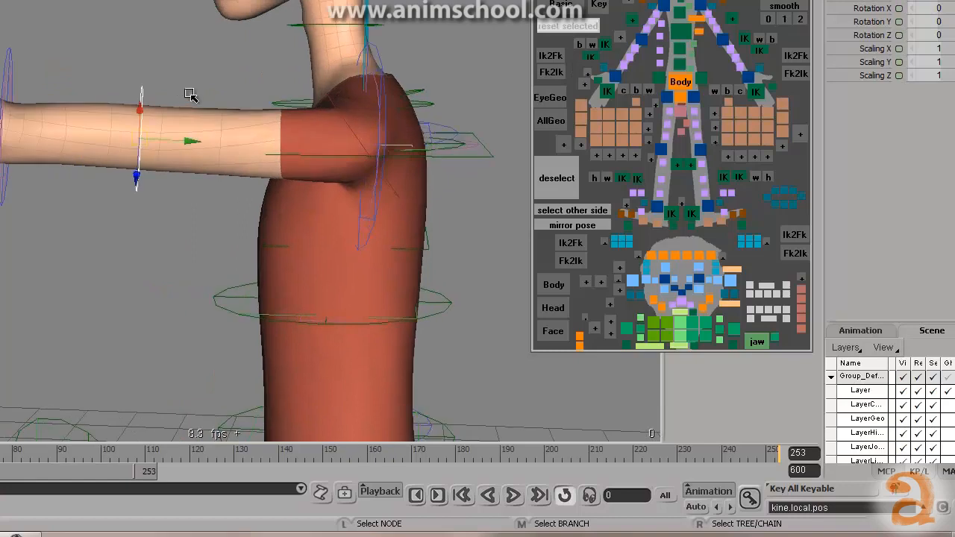
{"action": "left_click", "coordinate": [714, 24]}
{"action": "left_click_drag", "start_coordinate": [133, 60], "coordinate": [161, 102]}
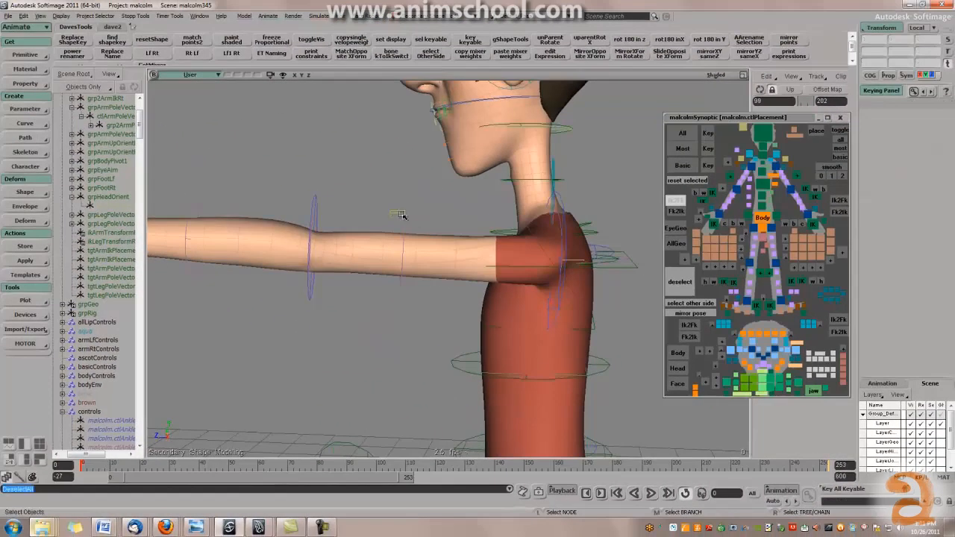
{"action": "middle_click_drag", "start_coordinate": [459, 230], "coordinate": [549, 241], "text": "alt"}
{"action": "left_click_drag", "start_coordinate": [534, 287], "coordinate": [526, 284], "text": "alt"}
{"action": "left_click_drag", "start_coordinate": [471, 267], "coordinate": [476, 233]}
{"action": "key", "text": "ctrl+z"}
Try bending the left upper arm in other directions with its middle direct control, undoing each move.
{"action": "scroll", "coordinate": [491, 280], "scroll_direction": "down", "scroll_amount": 3}
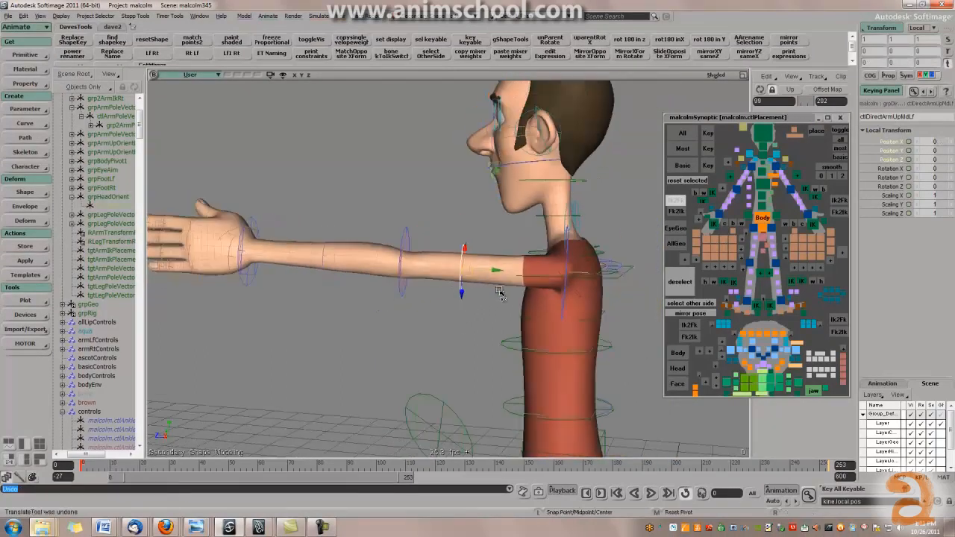
{"action": "middle_click_drag", "start_coordinate": [492, 279], "coordinate": [472, 282], "text": "alt"}
{"action": "left_click_drag", "start_coordinate": [452, 278], "coordinate": [554, 302]}
{"action": "key", "text": "ctrl+z"}
{"action": "scroll", "coordinate": [534, 306], "scroll_direction": "up", "scroll_amount": 3}
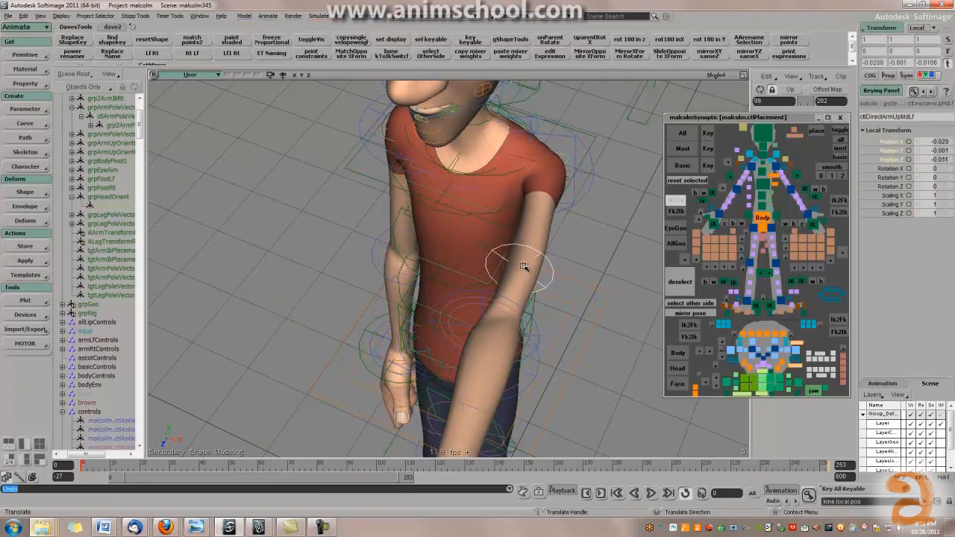
{"action": "left_click", "coordinate": [525, 267]}
{"action": "left_click_drag", "start_coordinate": [525, 269], "coordinate": [403, 261], "text": "alt"}
{"action": "key", "text": "ctrl+z"}
Try bending the right upper arm by moving its middle direct control, undoing each move.
{"action": "left_click", "coordinate": [333, 279]}
{"action": "left_click", "coordinate": [333, 279]}
{"action": "left_click_drag", "start_coordinate": [300, 338], "coordinate": [285, 334]}
{"action": "middle_click_drag", "start_coordinate": [295, 332], "coordinate": [385, 277], "text": "alt"}
{"action": "scroll", "coordinate": [401, 311], "scroll_direction": "down", "scroll_amount": 1}
{"action": "scroll", "coordinate": [401, 310], "scroll_direction": "up", "scroll_amount": 1}
{"action": "key", "text": "ctrl+z"}
{"action": "left_click_drag", "start_coordinate": [380, 297], "coordinate": [357, 303], "text": "alt"}
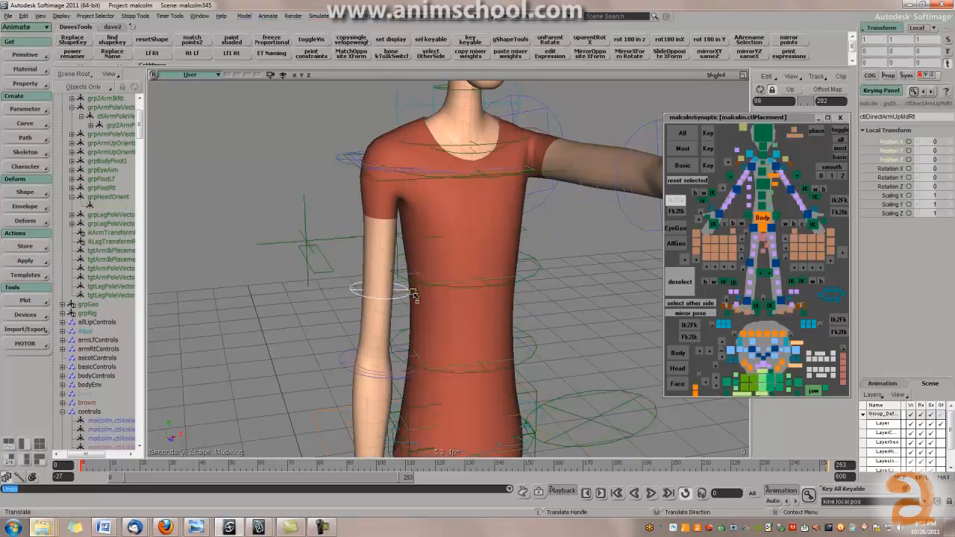
{"action": "mouse_move", "coordinate": [390, 296]}
{"action": "left_mouse_down", "text": "alt"}
{"action": "mouse_move", "coordinate": [376, 301]}
{"action": "mouse_move", "coordinate": [391, 300]}
{"action": "left_mouse_up", "text": "alt"}
{"action": "key", "text": "ctrl+z"}
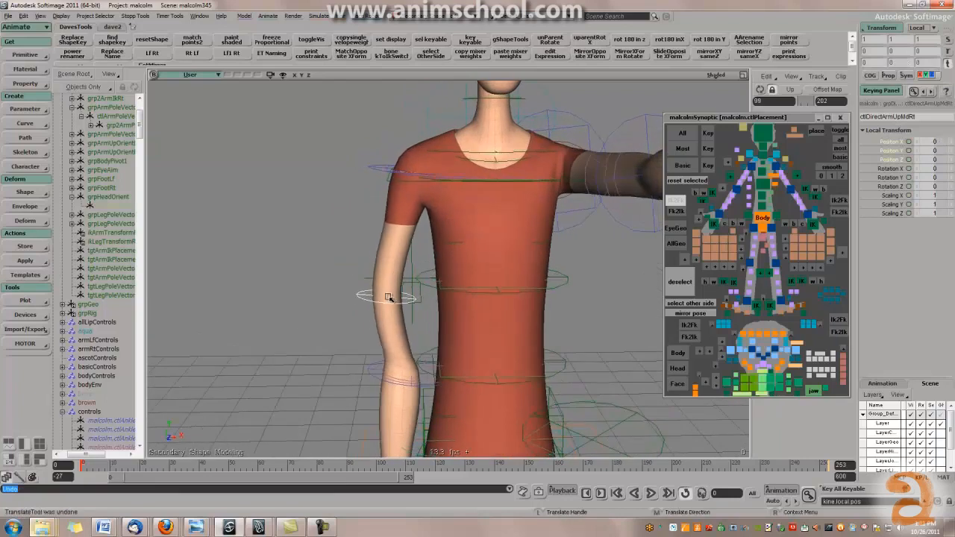
Move the right upper arm's middle direct control outward about 0.25, try rotating the elbow-end direct control about 39.9 in Z, and undo that rotation.
{"action": "left_click_drag", "start_coordinate": [376, 298], "coordinate": [375, 298]}
{"action": "middle_click_drag", "start_coordinate": [428, 354], "coordinate": [374, 263], "text": "alt"}
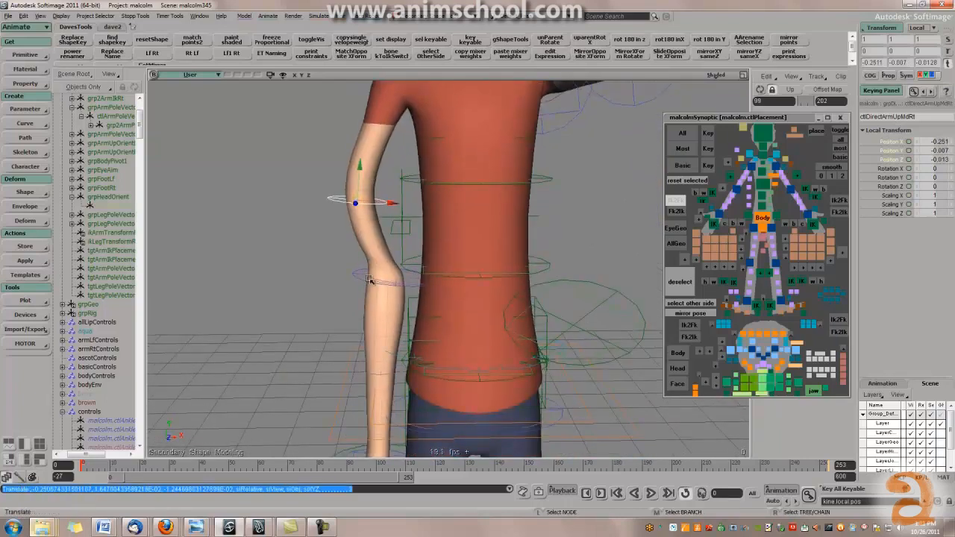
{"action": "left_click", "coordinate": [374, 280]}
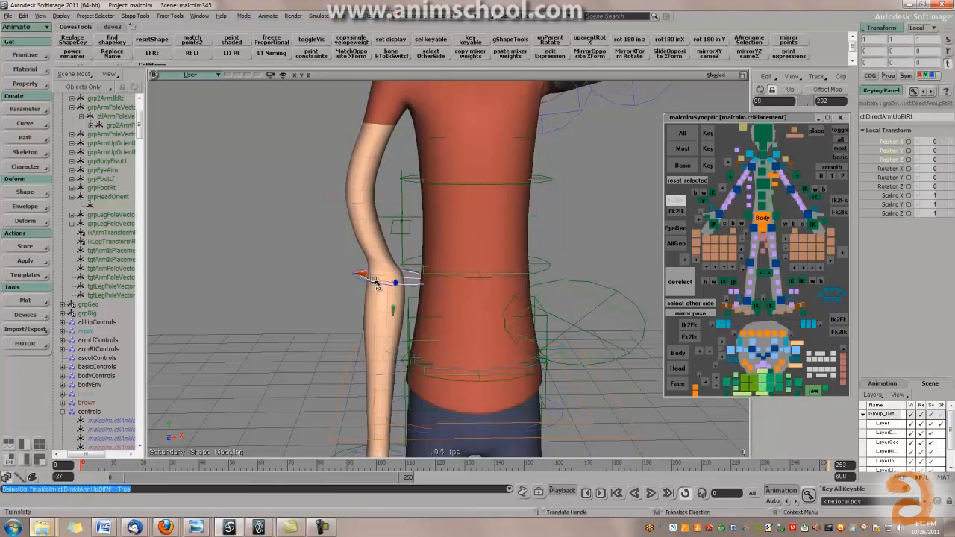
{"action": "key", "text": "c"}
{"action": "left_click_drag", "start_coordinate": [393, 268], "coordinate": [390, 247]}
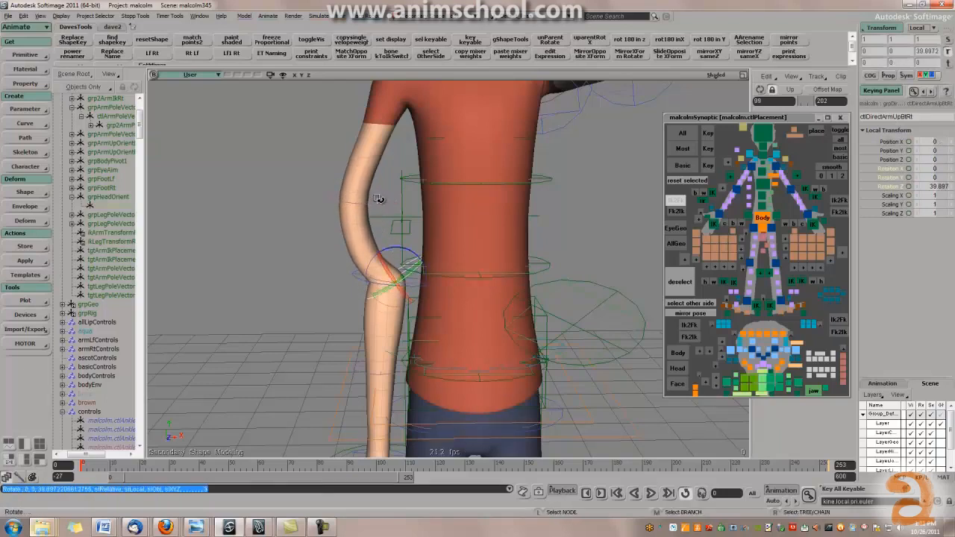
{"action": "key", "text": "ctrl+z"}
Reset the transform of the right upper arm's middle direct control.
{"action": "left_click", "coordinate": [387, 208]}
{"action": "key", "text": "ctrl+shift+r"}
{"action": "left_click_drag", "start_coordinate": [428, 173], "coordinate": [422, 233]}
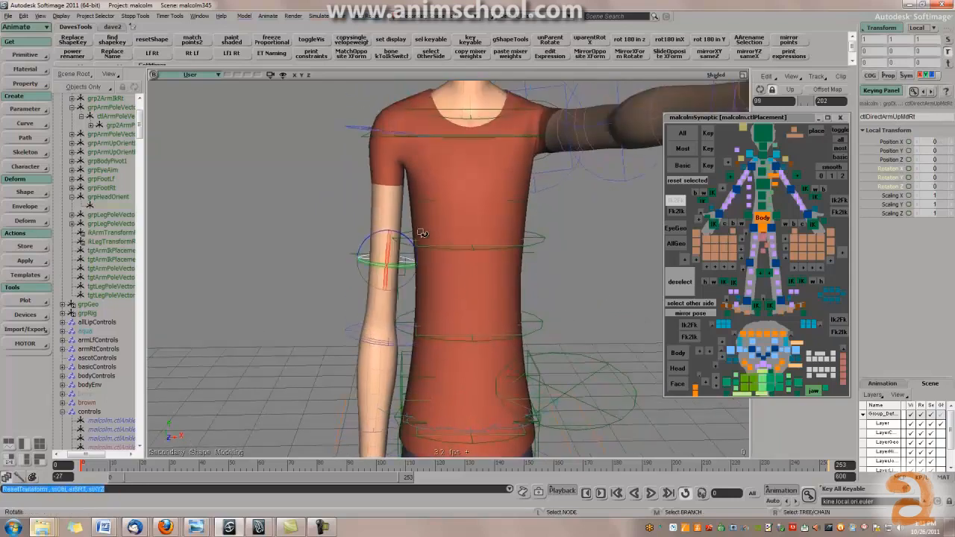
Try rotating the direct controls along the right upper arm, undoing each rotation.
{"action": "mouse_move", "coordinate": [387, 266]}
{"action": "left_mouse_down"}
{"action": "mouse_move", "coordinate": [328, 257]}
{"action": "mouse_move", "coordinate": [343, 238]}
{"action": "mouse_move", "coordinate": [374, 253]}
{"action": "left_mouse_up"}
{"action": "left_click", "coordinate": [748, 178]}
{"action": "key", "text": "c"}
{"action": "left_click_drag", "start_coordinate": [436, 140], "coordinate": [440, 128]}
{"action": "key", "text": "ctrl+z"}
{"action": "key", "text": "ctrl+z"}
{"action": "left_click", "coordinate": [742, 186]}
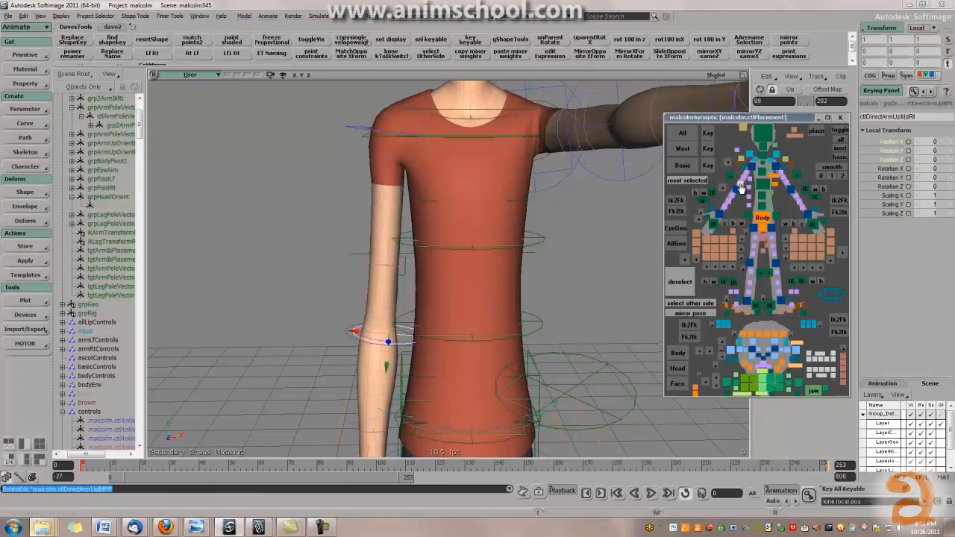
Try rotating the direct control at the top of the right forearm, undoing each rotation.
{"action": "left_click", "coordinate": [735, 199]}
{"action": "key", "text": "c"}
{"action": "left_click_drag", "start_coordinate": [420, 352], "coordinate": [391, 271]}
{"action": "key", "text": "ctrl+z"}
{"action": "right_click_drag", "start_coordinate": [403, 273], "coordinate": [347, 301]}
{"action": "left_click_drag", "start_coordinate": [348, 301], "coordinate": [417, 257]}
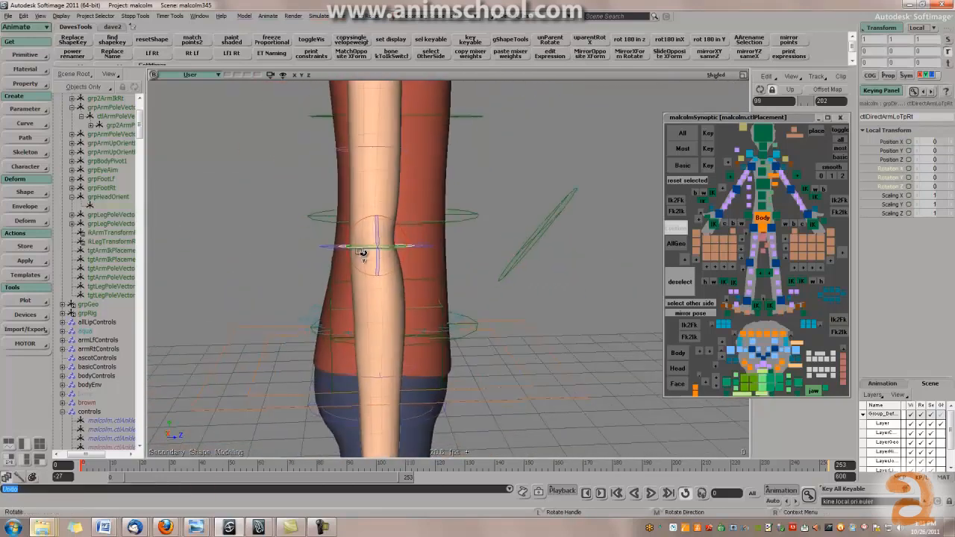
{"action": "left_click_drag", "start_coordinate": [404, 224], "coordinate": [398, 210]}
{"action": "key", "text": "ctrl+z"}
{"action": "left_click_drag", "start_coordinate": [427, 305], "coordinate": [476, 226]}
{"action": "right_click_drag", "start_coordinate": [475, 226], "coordinate": [474, 237]}
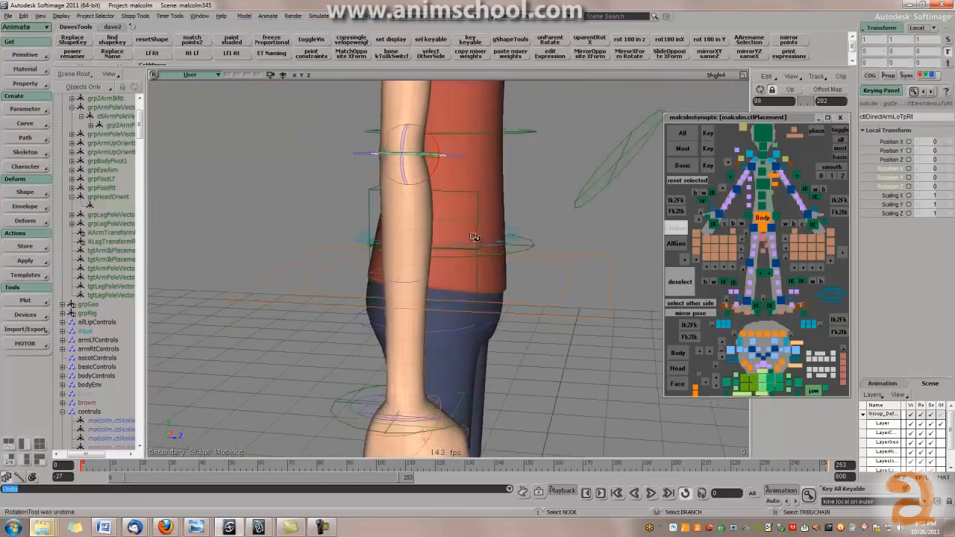
Try moving the direct control in the middle of the right forearm, and undo the move.
{"action": "left_click", "coordinate": [729, 205]}
{"action": "middle_click_drag", "start_coordinate": [568, 269], "coordinate": [527, 277]}
{"action": "right_click_drag", "start_coordinate": [526, 276], "coordinate": [427, 282]}
{"action": "key", "text": "v"}
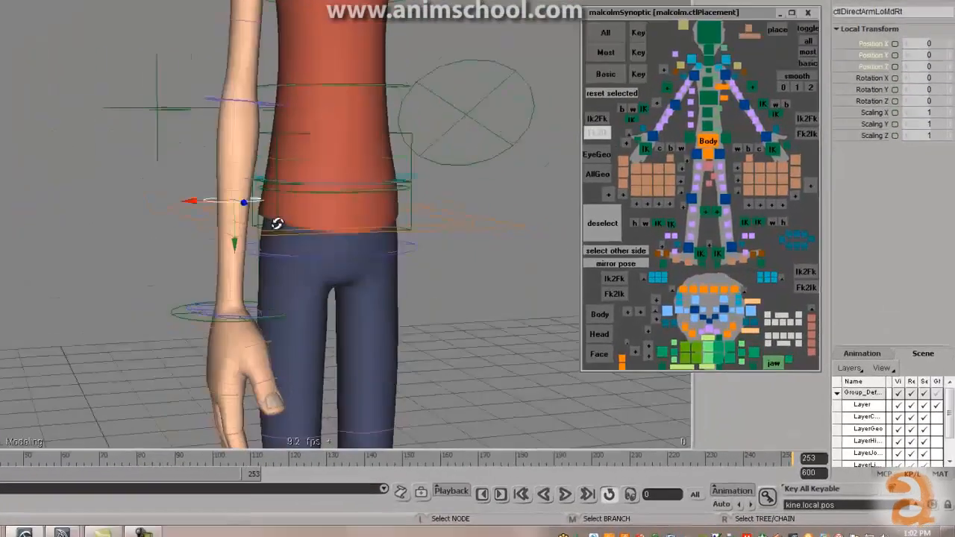
{"action": "right_click_drag", "start_coordinate": [278, 224], "coordinate": [264, 225]}
{"action": "mouse_move", "coordinate": [239, 202]}
{"action": "left_mouse_down"}
{"action": "mouse_move", "coordinate": [226, 201]}
{"action": "mouse_move", "coordinate": [243, 202]}
{"action": "left_mouse_up"}
{"action": "left_click_drag", "start_coordinate": [122, 152], "coordinate": [89, 161]}
{"action": "key", "text": "ctrl+z"}
{"action": "right_click_drag", "start_coordinate": [90, 168], "coordinate": [217, 192]}
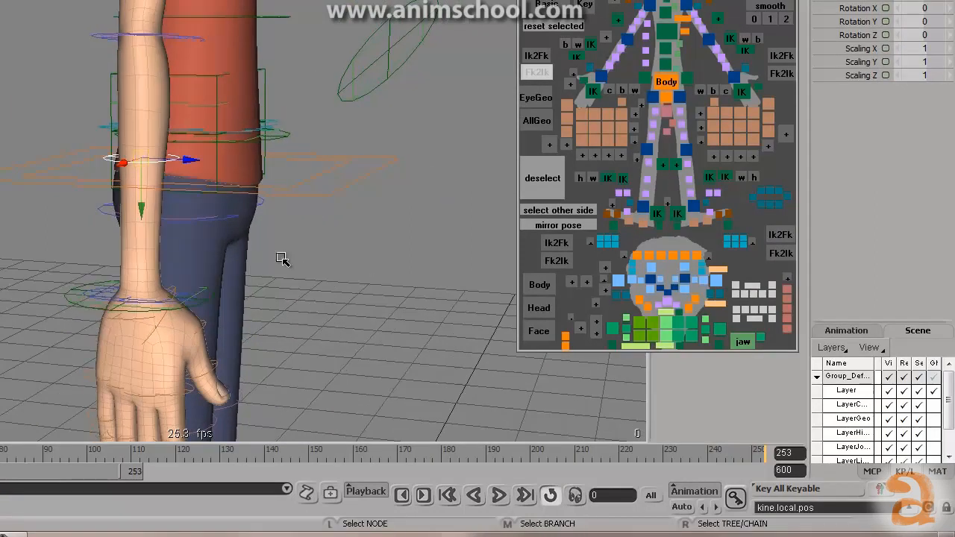
Try rotating the direct control in the middle of the right forearm, and move it outward from the body.
{"action": "right_click_drag", "start_coordinate": [311, 211], "coordinate": [212, 202]}
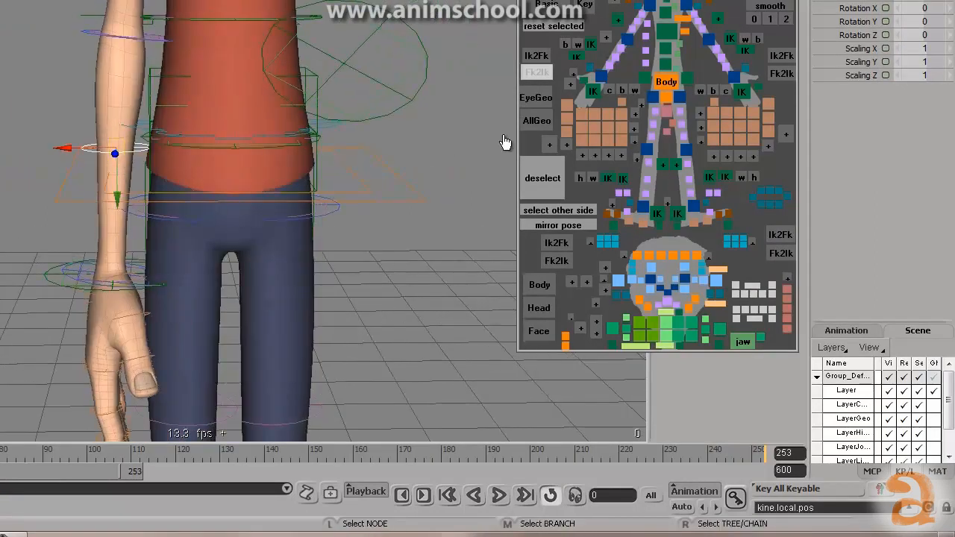
{"action": "left_click", "coordinate": [571, 84]}
{"action": "right_click_drag", "start_coordinate": [246, 263], "coordinate": [231, 239]}
{"action": "key", "text": "c"}
{"action": "left_click_drag", "start_coordinate": [147, 250], "coordinate": [130, 239]}
{"action": "left_click", "coordinate": [616, 57]}
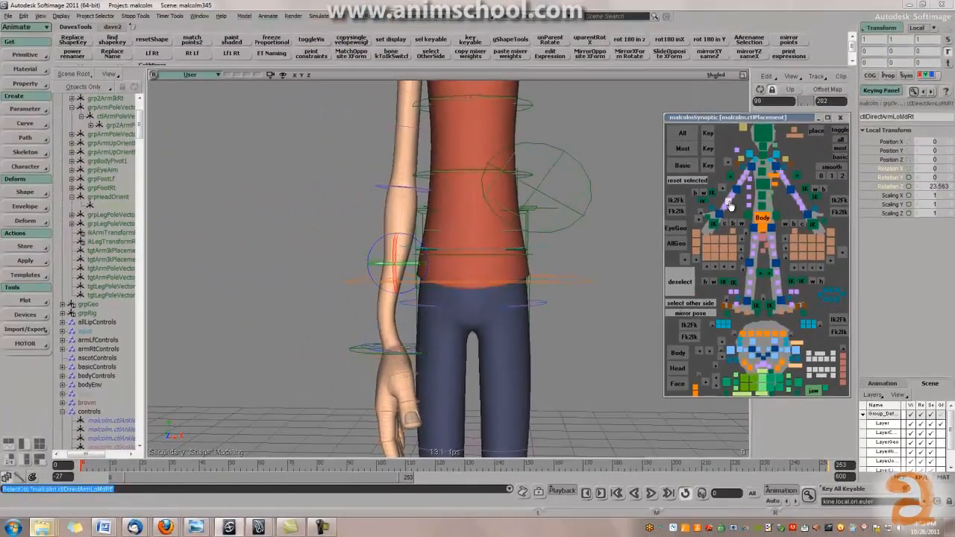
{"action": "key", "text": "v"}
{"action": "left_click_drag", "start_coordinate": [395, 264], "coordinate": [369, 266]}
Try rotating the direct control at the top of the right forearm, and undo the rotation.
{"action": "left_click", "coordinate": [732, 196]}
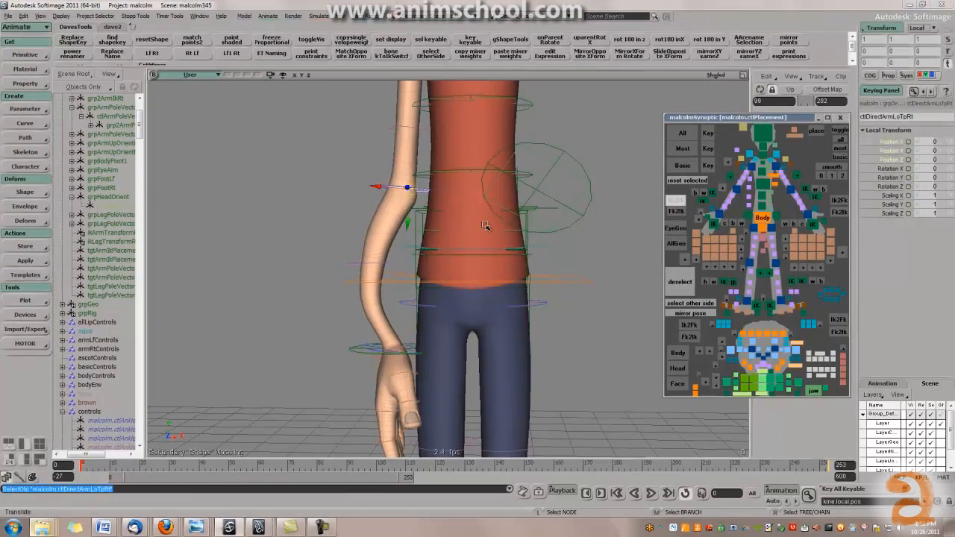
{"action": "key", "text": "c"}
{"action": "left_click_drag", "start_coordinate": [436, 189], "coordinate": [441, 195]}
{"action": "key", "text": "ctrl+z"}
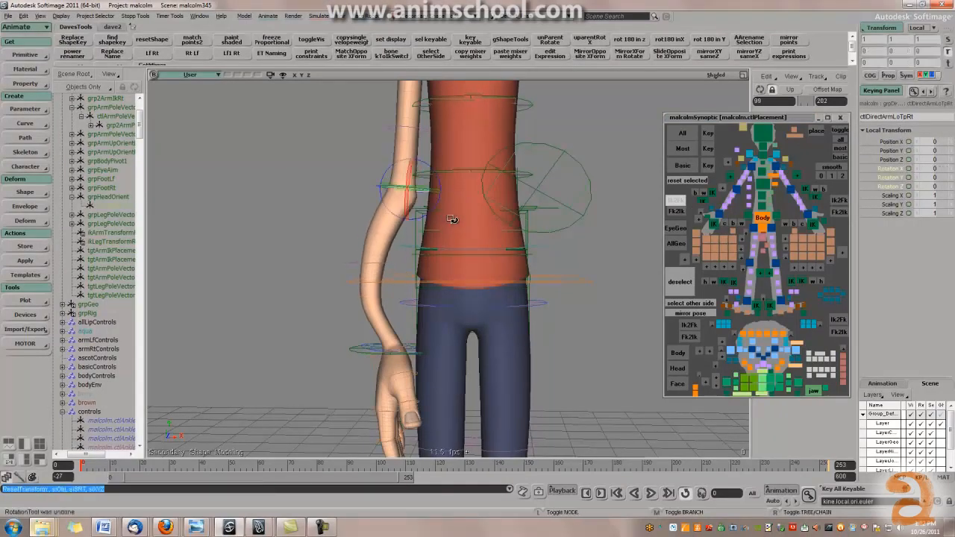
Reset the transform of the right forearm's middle direct control.
{"action": "left_click", "coordinate": [715, 209]}
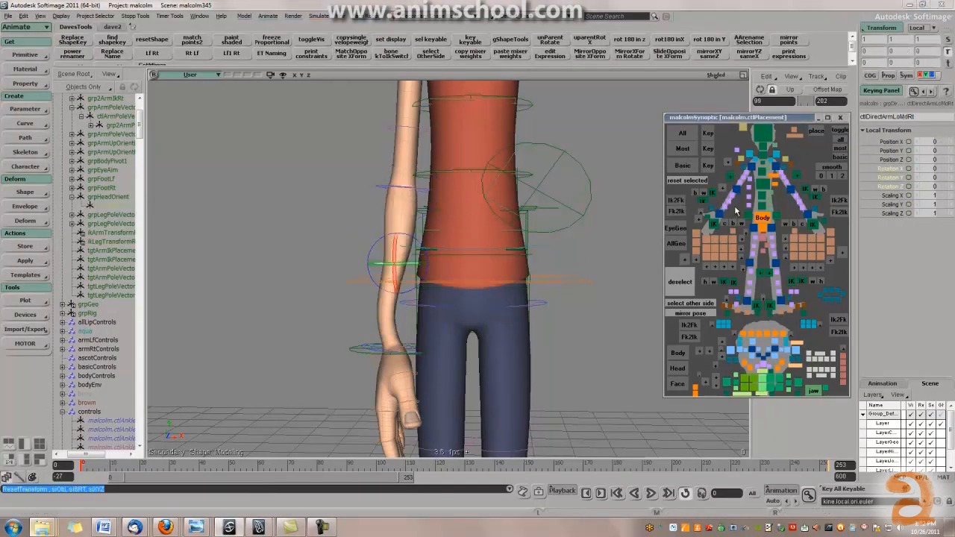
{"action": "left_click", "coordinate": [726, 209]}
{"action": "key", "text": "ctrl+shift+r"}
Try rotating the direct control at the bottom of the right forearm near the wrist, and undo the rotation.
{"action": "right_click_drag", "start_coordinate": [440, 315], "coordinate": [497, 349]}
{"action": "left_click_drag", "start_coordinate": [454, 341], "coordinate": [461, 337]}
{"action": "key", "text": "ctrl+z"}
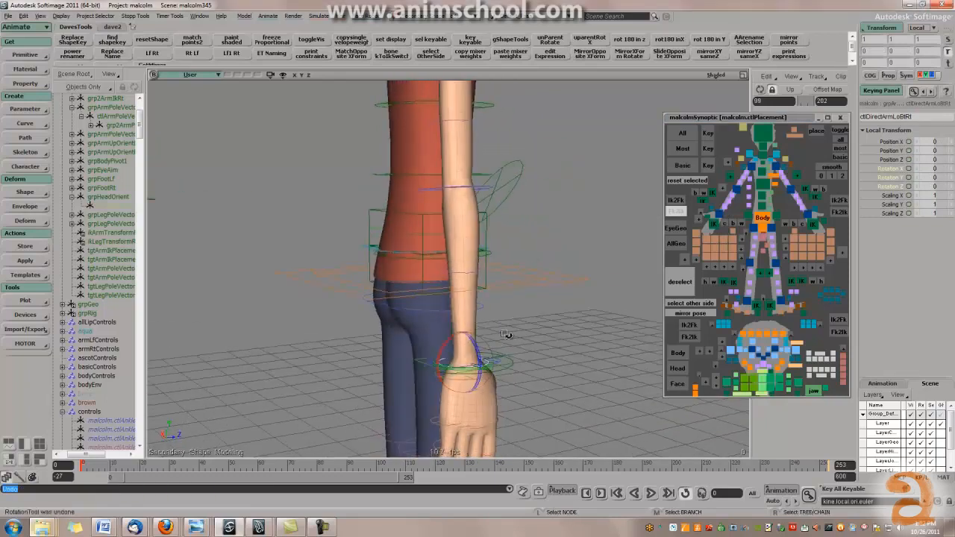
{"action": "right_click_drag", "start_coordinate": [510, 336], "coordinate": [460, 356]}
{"action": "right_click_drag", "start_coordinate": [433, 314], "coordinate": [574, 283]}
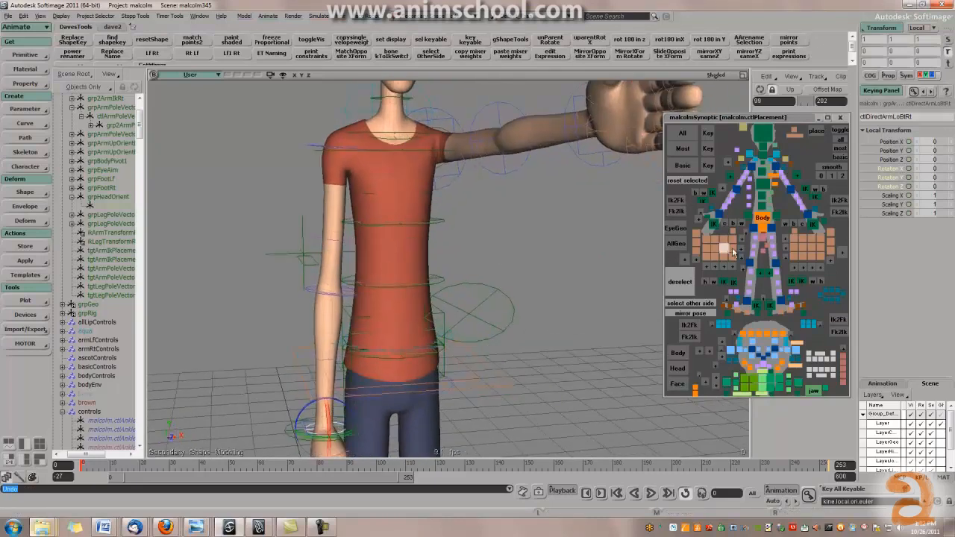
Try rotating the upper and the lower body pivot controls (ctlBodyPivot1 and ctlBodyPivot2) in turn, undoing each rotation.
{"action": "left_click", "coordinate": [813, 224]}
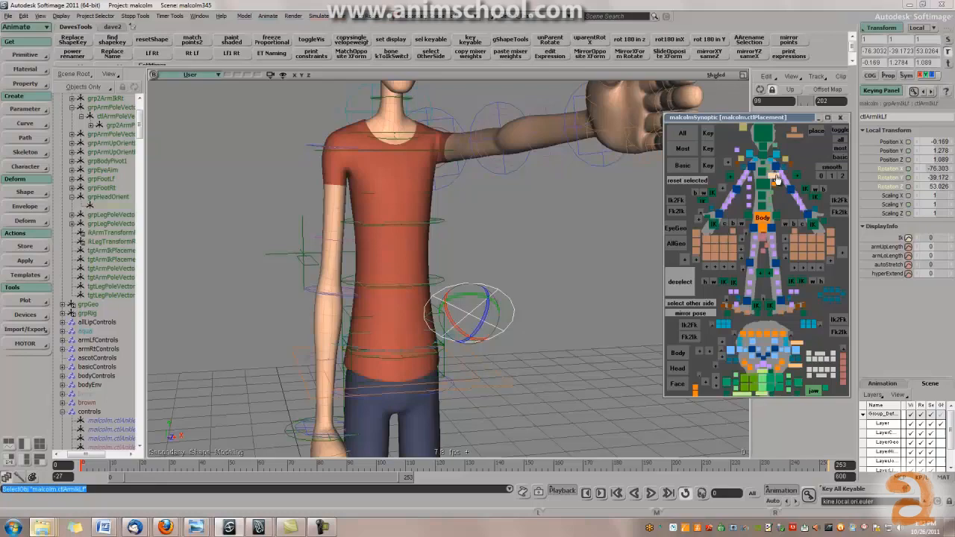
{"action": "left_click", "coordinate": [776, 179]}
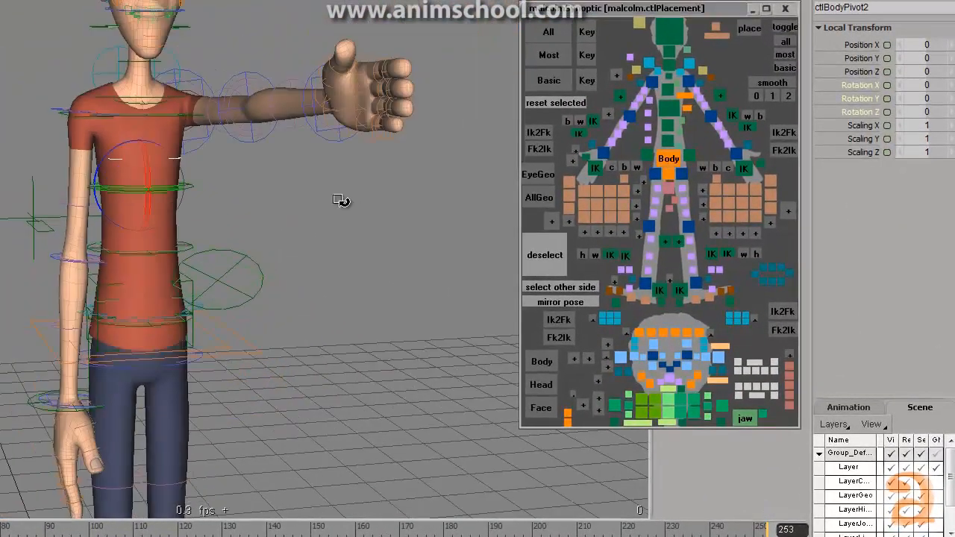
{"action": "left_click", "coordinate": [669, 164]}
{"action": "left_click", "coordinate": [685, 97]}
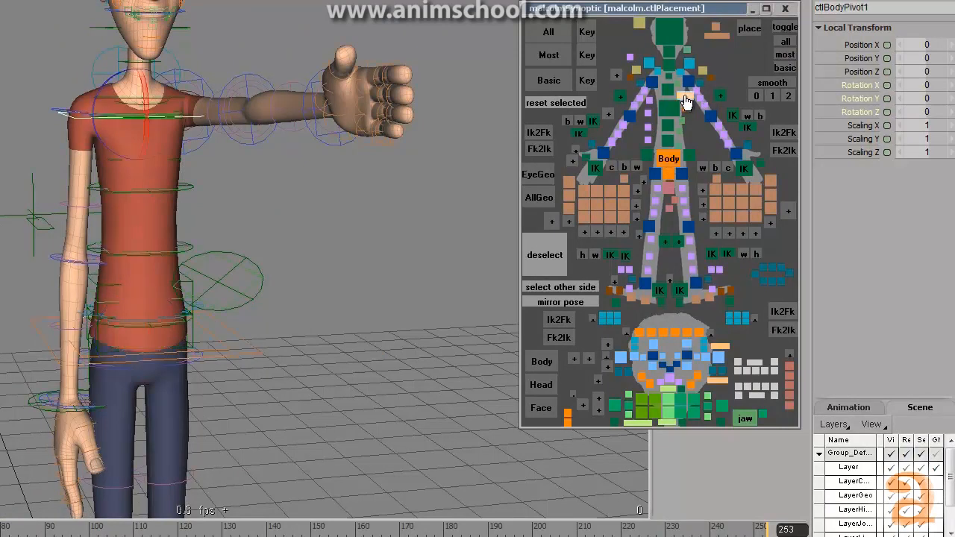
{"action": "left_click_drag", "start_coordinate": [149, 100], "coordinate": [168, 108]}
{"action": "key", "text": "ctrl+z"}
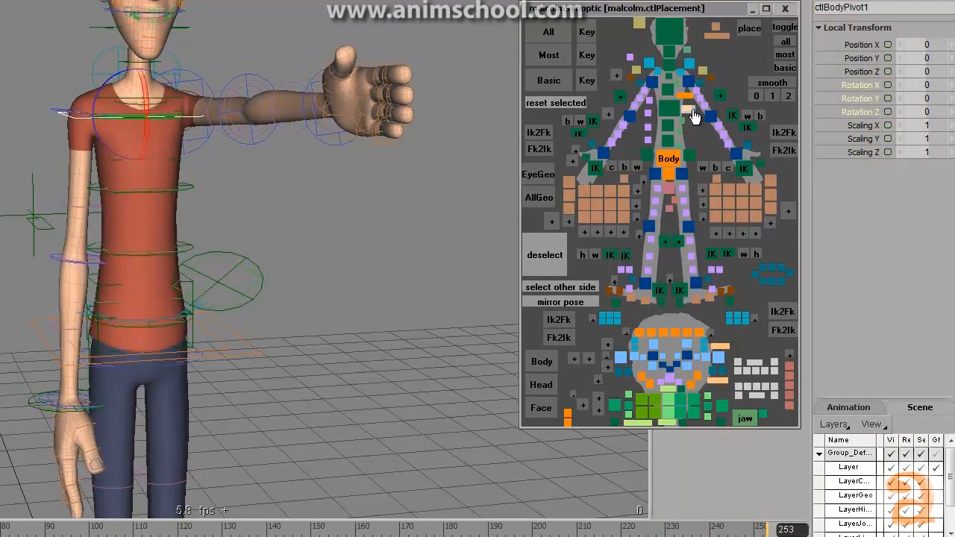
{"action": "left_click", "coordinate": [694, 114]}
{"action": "left_click_drag", "start_coordinate": [156, 171], "coordinate": [156, 174]}
{"action": "key", "text": "ctrl+z"}
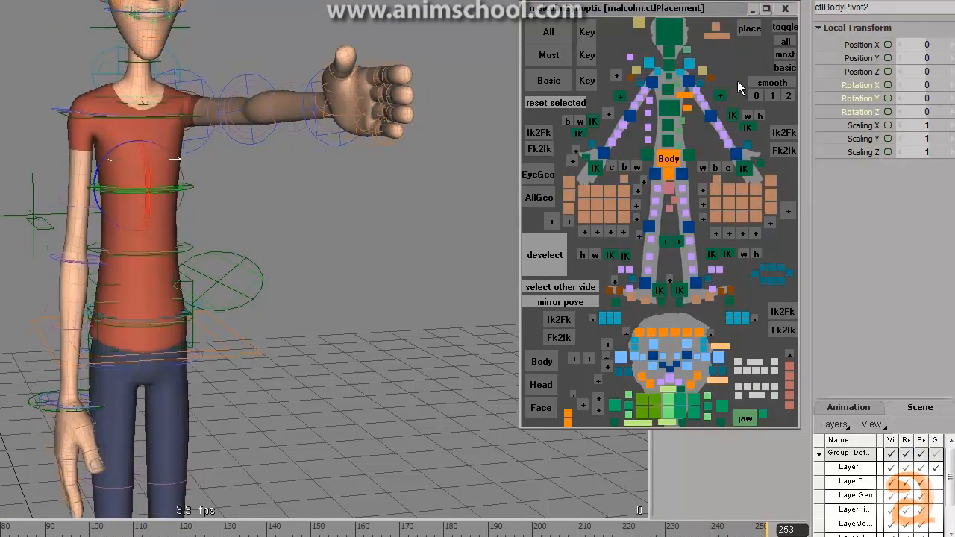
Try rotating the upper body pivot control, ctlBodyPivot1, about 28 degrees in X to lean the character from the chest.
{"action": "left_click", "coordinate": [687, 97]}
{"action": "left_click_drag", "start_coordinate": [151, 103], "coordinate": [186, 93]}
{"action": "middle_click_drag", "start_coordinate": [186, 93], "coordinate": [282, 86]}
{"action": "left_click_drag", "start_coordinate": [252, 79], "coordinate": [243, 138]}
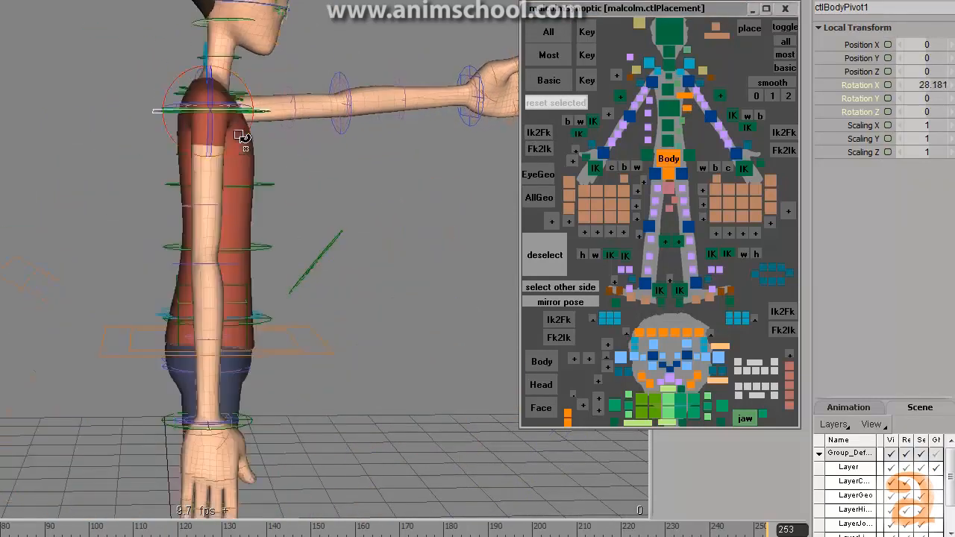
Move the main body control forward and sideways to about X 1.43, Y 0.02, Z 1.72.
{"action": "left_click", "coordinate": [324, 350]}
{"action": "middle_click_drag", "start_coordinate": [340, 365], "coordinate": [271, 373]}
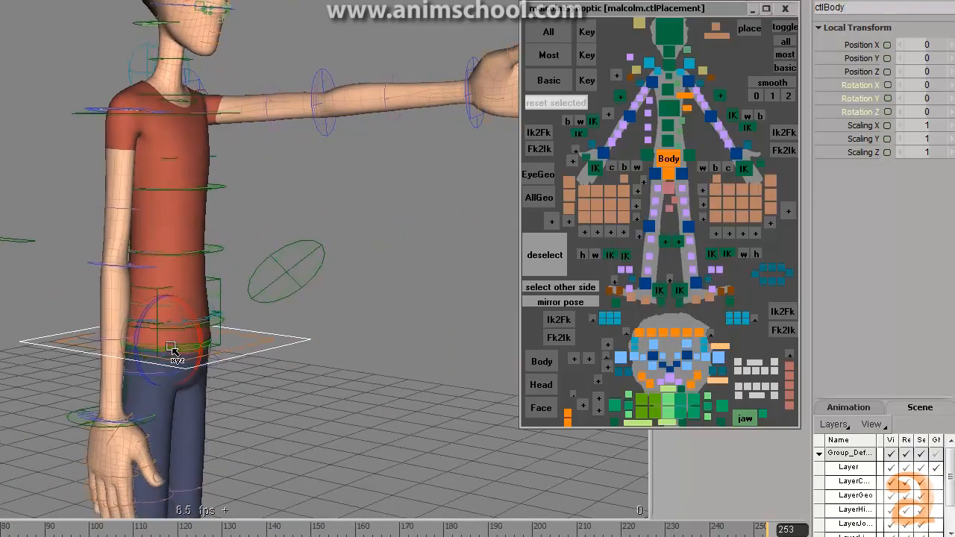
{"action": "key", "text": "v"}
{"action": "left_click_drag", "start_coordinate": [203, 338], "coordinate": [463, 339]}
{"action": "middle_click_drag", "start_coordinate": [221, 228], "coordinate": [209, 204]}
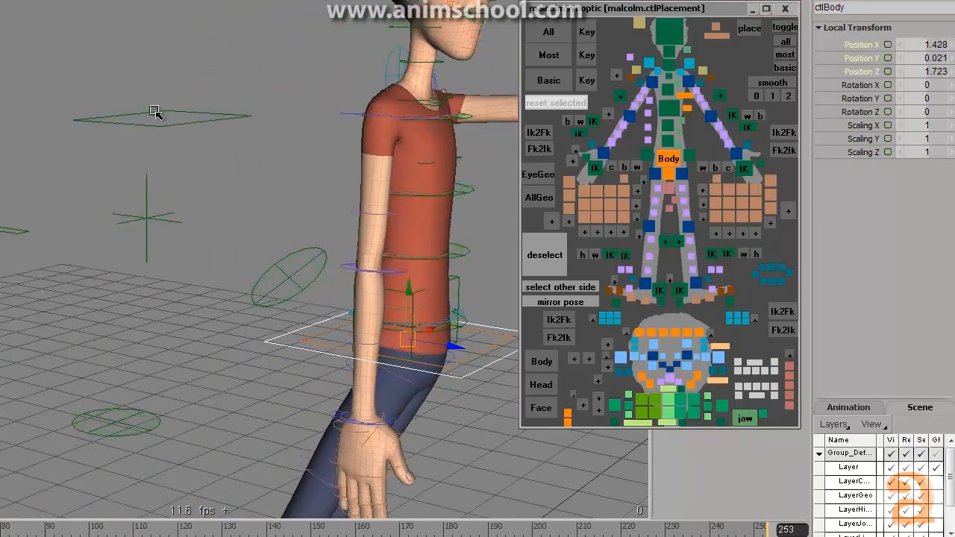
Try rotating the upper body pivot control from its place behind the shifted body, undoing each rotation.
{"action": "left_click", "coordinate": [156, 113]}
{"action": "middle_click_drag", "start_coordinate": [393, 162], "coordinate": [266, 156]}
{"action": "key", "text": "c"}
{"action": "left_click_drag", "start_coordinate": [76, 93], "coordinate": [134, 133]}
{"action": "key", "text": "ctrl+z"}
{"action": "middle_click_drag", "start_coordinate": [306, 133], "coordinate": [225, 130]}
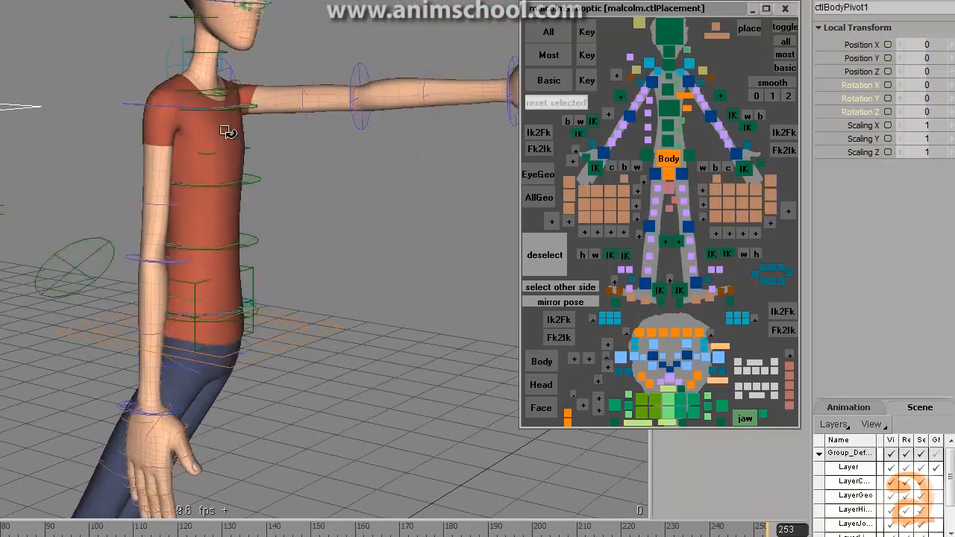
{"action": "key", "text": "ctrl+y"}
{"action": "left_click_drag", "start_coordinate": [4, 112], "coordinate": [299, 172]}
{"action": "key", "text": "ctrl+z"}
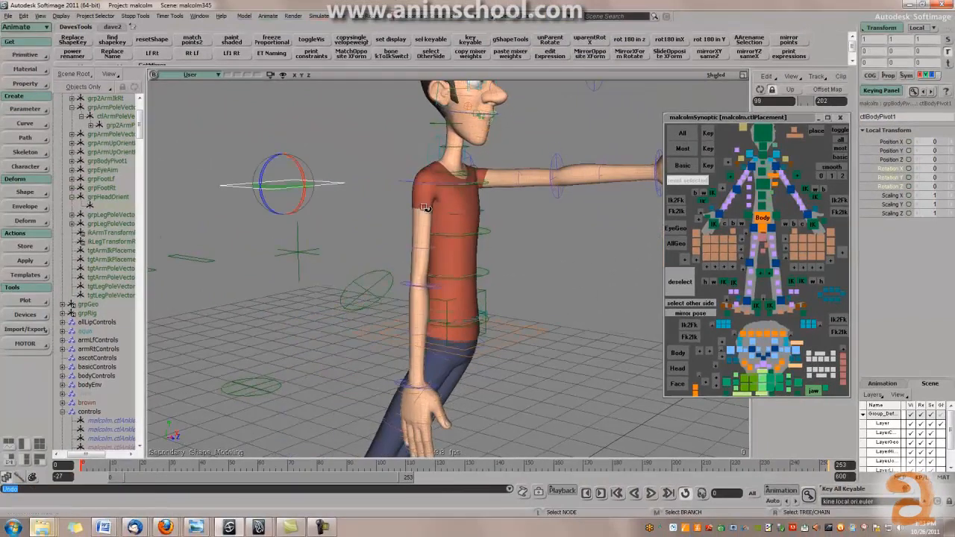
{"action": "middle_click_drag", "start_coordinate": [425, 208], "coordinate": [435, 209]}
{"action": "right_click_drag", "start_coordinate": [435, 209], "coordinate": [443, 222]}
{"action": "left_click_drag", "start_coordinate": [340, 187], "coordinate": [341, 192]}
{"action": "key", "text": "ctrl+z"}
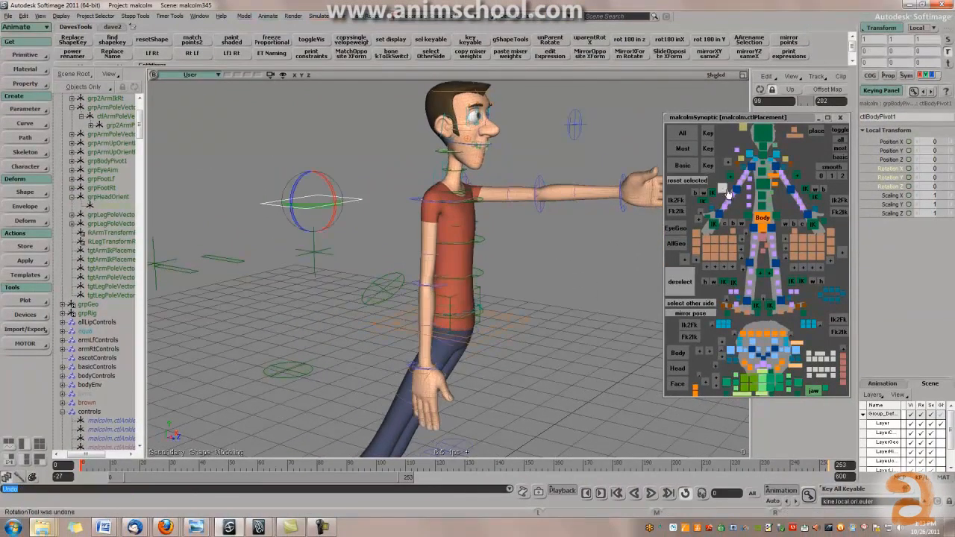
Try rotating the lower body pivot control, ctlBodyPivot2, with the body shifted, undoing each rotation.
{"action": "left_click", "coordinate": [777, 188]}
{"action": "left_click_drag", "start_coordinate": [466, 217], "coordinate": [522, 318]}
{"action": "key", "text": "ctrl+z"}
{"action": "left_click_drag", "start_coordinate": [470, 225], "coordinate": [468, 226]}
{"action": "key", "text": "ctrl+z"}
{"action": "left_click", "coordinate": [338, 227]}
{"action": "left_click", "coordinate": [513, 313]}
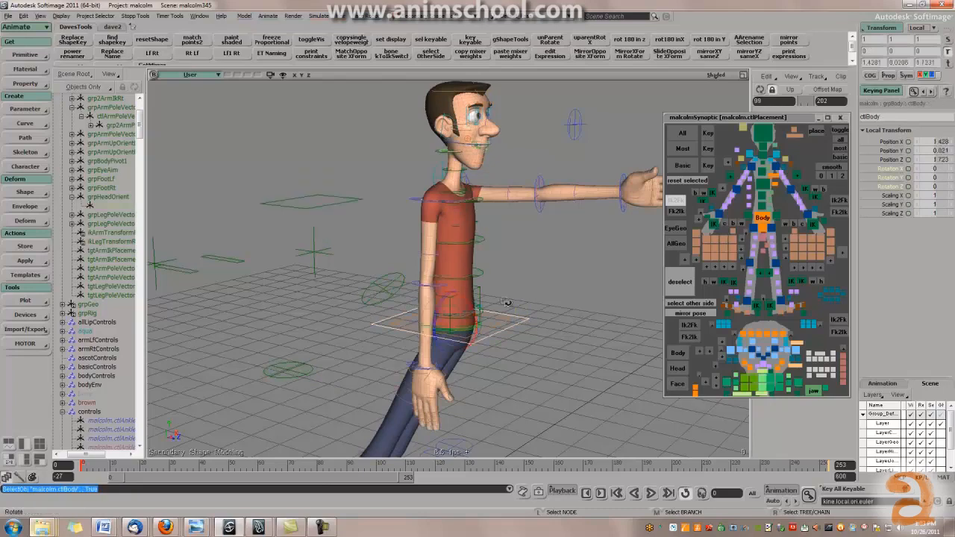
{"action": "left_click", "coordinate": [775, 186]}
{"action": "left_click_drag", "start_coordinate": [483, 223], "coordinate": [486, 258]}
{"action": "key", "text": "ctrl+z"}
{"action": "key", "text": "ctrl+z"}
Reset the transform of the main body control.
{"action": "left_click", "coordinate": [531, 315]}
{"action": "key", "text": "ctrl+shift+r"}
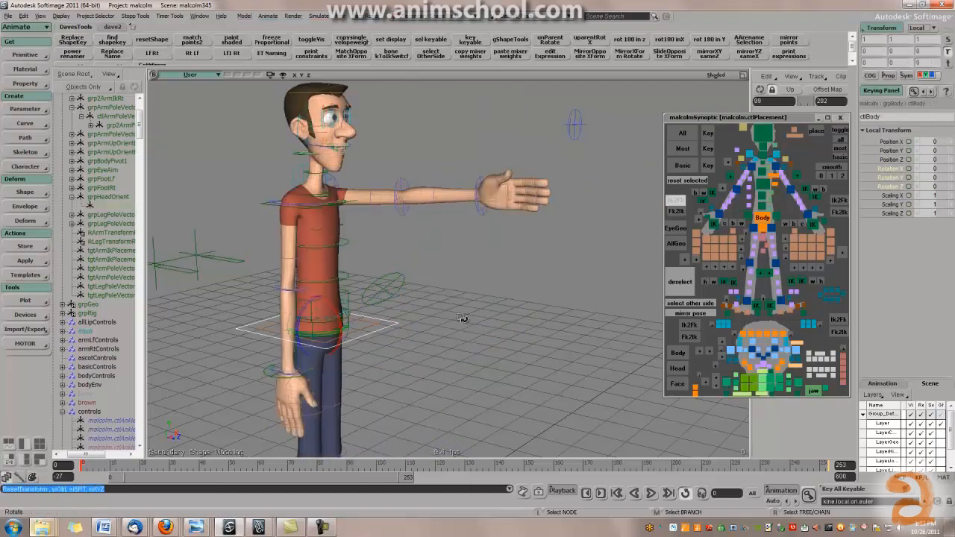
{"action": "middle_click_drag", "start_coordinate": [290, 221], "coordinate": [388, 343]}
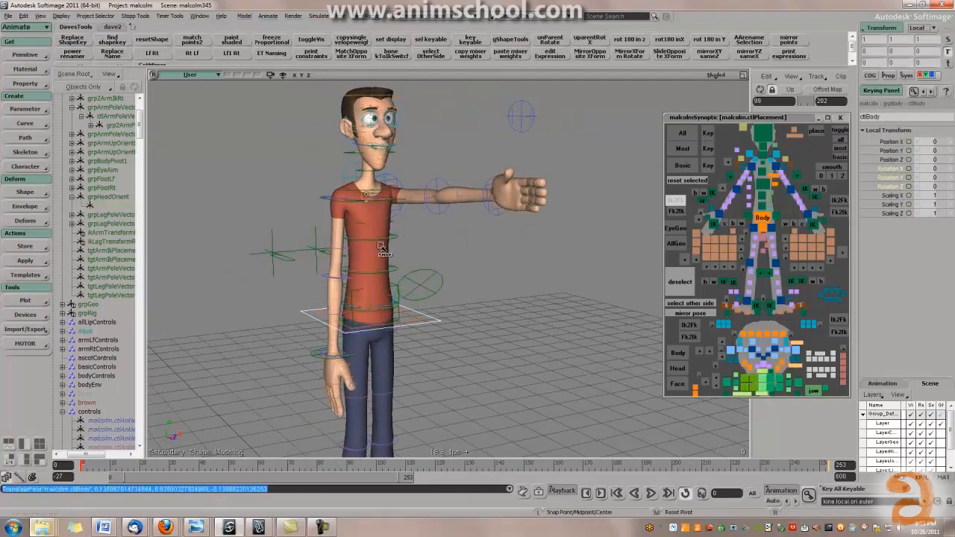
Try relocating the main body control's own pivot and rotating the body about it, undoing the changes.
{"action": "left_click_drag", "start_coordinate": [384, 183], "coordinate": [378, 173]}
{"action": "key", "text": "ctrl+z"}
{"action": "middle_click_drag", "start_coordinate": [378, 173], "coordinate": [446, 235]}
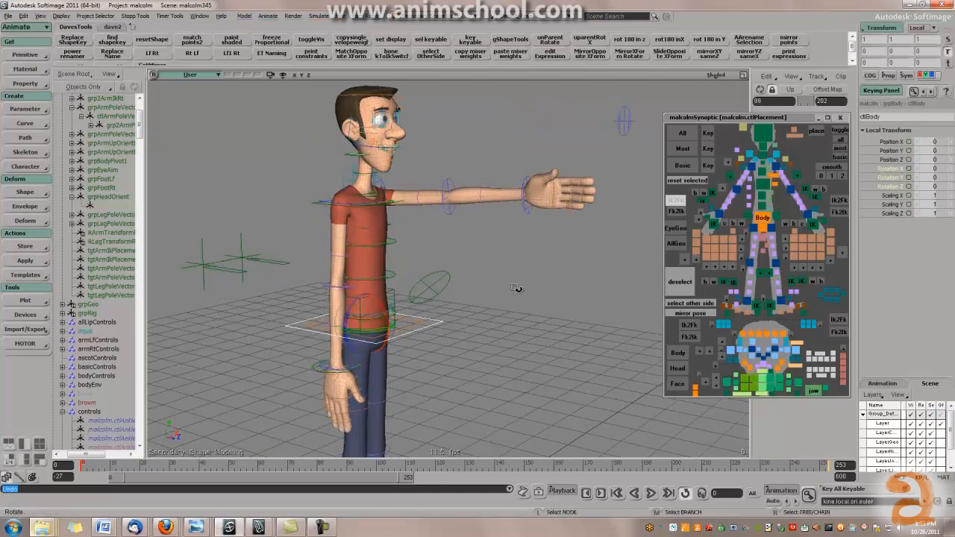
{"action": "middle_click_drag", "start_coordinate": [518, 282], "coordinate": [416, 286]}
{"action": "left_click_drag", "start_coordinate": [369, 277], "coordinate": [357, 288]}
{"action": "key", "text": "ctrl+z"}
Try rotating the lowest spine control, ctlSpine1, and undo the rotation.
{"action": "middle_click_drag", "start_coordinate": [480, 313], "coordinate": [565, 307]}
{"action": "scroll", "coordinate": [502, 287], "scroll_direction": "up", "scroll_amount": 5}
{"action": "middle_click_drag", "start_coordinate": [505, 281], "coordinate": [567, 275]}
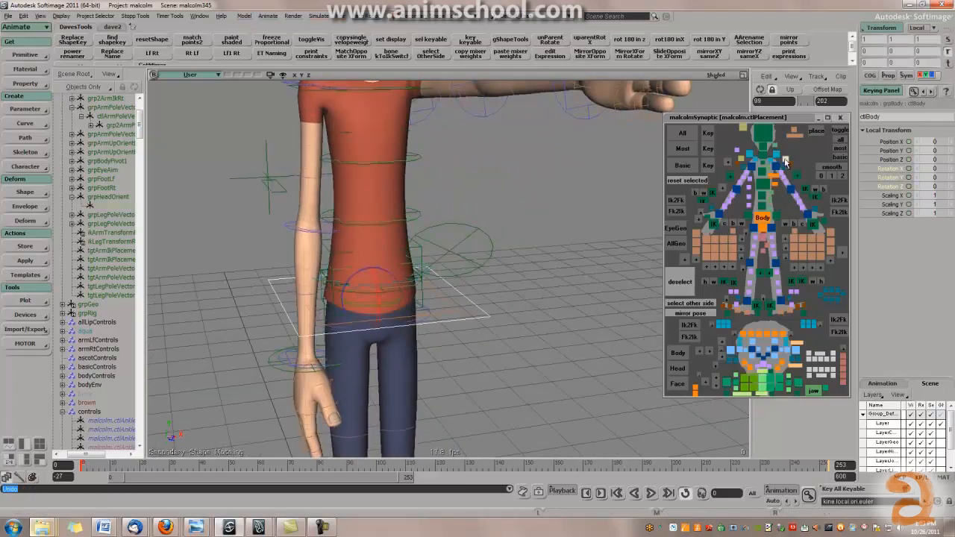
{"action": "left_click", "coordinate": [773, 172]}
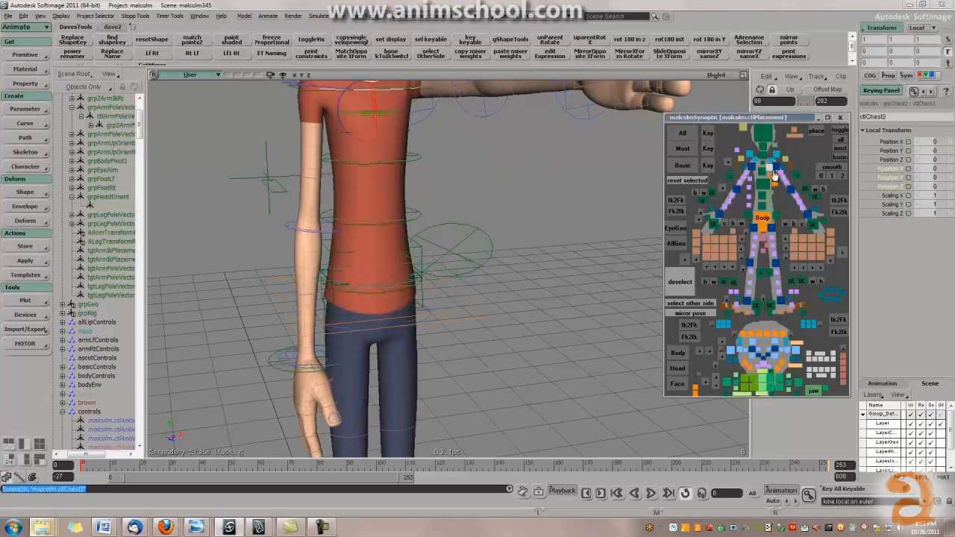
{"action": "left_click_drag", "start_coordinate": [473, 286], "coordinate": [501, 254]}
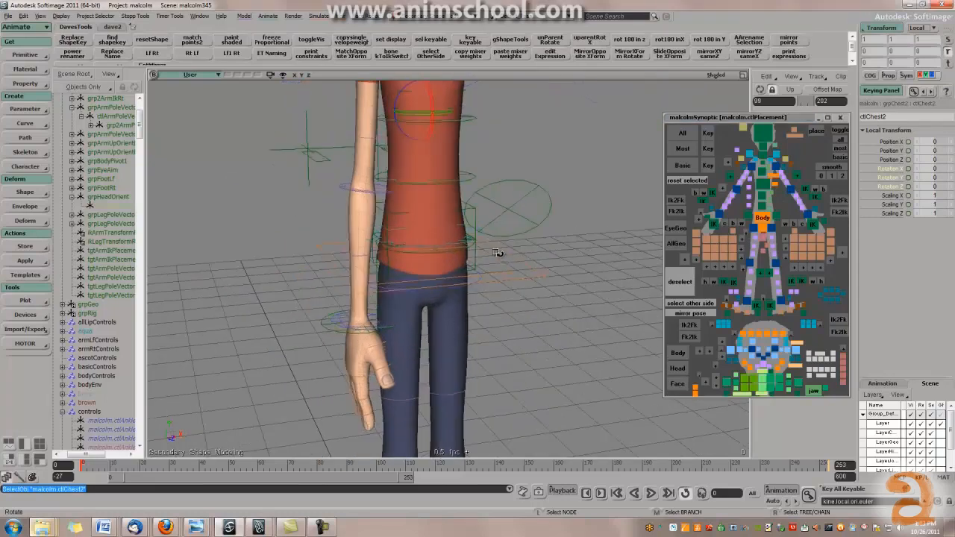
{"action": "middle_click_drag", "start_coordinate": [501, 254], "coordinate": [508, 258]}
{"action": "right_click_drag", "start_coordinate": [508, 259], "coordinate": [539, 245]}
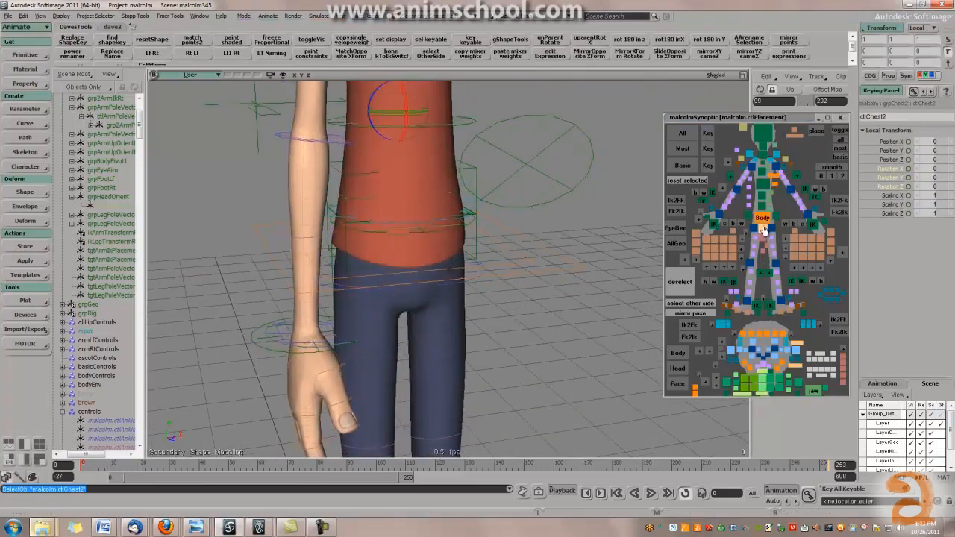
{"action": "left_click", "coordinate": [762, 207]}
{"action": "left_click_drag", "start_coordinate": [338, 253], "coordinate": [381, 264]}
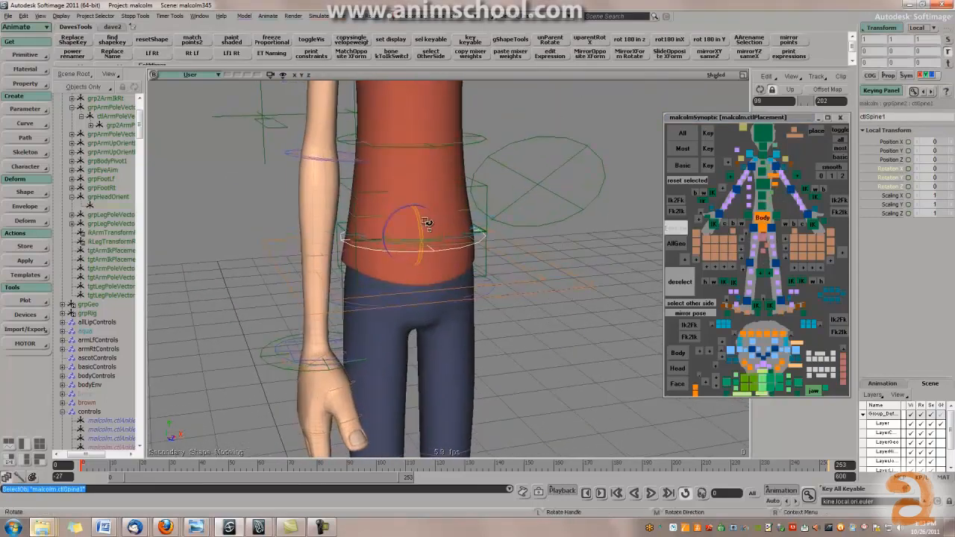
{"action": "left_click_drag", "start_coordinate": [426, 223], "coordinate": [420, 202]}
{"action": "key", "text": "ctrl+z"}
Bend the torso over by rotating the lowest spine control.
{"action": "right_click_drag", "start_coordinate": [425, 241], "coordinate": [380, 235]}
{"action": "left_click_drag", "start_coordinate": [379, 234], "coordinate": [306, 257]}
{"action": "right_click_drag", "start_coordinate": [501, 278], "coordinate": [508, 279]}
Try rotating the hips control, ctlHips1, under the bent torso, and undo both the hip rotations and the spine bend.
{"action": "left_click", "coordinate": [765, 235]}
{"action": "right_click_drag", "start_coordinate": [455, 296], "coordinate": [367, 297]}
{"action": "left_click_drag", "start_coordinate": [379, 226], "coordinate": [381, 245]}
{"action": "key", "text": "ctrl+z"}
{"action": "right_click_drag", "start_coordinate": [402, 339], "coordinate": [444, 323]}
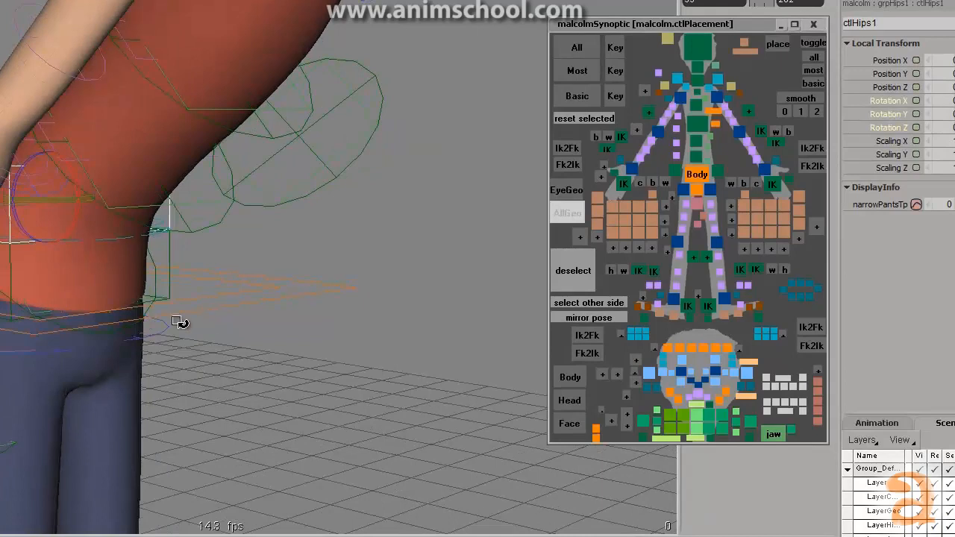
{"action": "mouse_move", "coordinate": [82, 195]}
{"action": "left_mouse_down"}
{"action": "mouse_move", "coordinate": [77, 183]}
{"action": "mouse_move", "coordinate": [79, 216]}
{"action": "mouse_move", "coordinate": [71, 186]}
{"action": "mouse_move", "coordinate": [73, 200]}
{"action": "left_mouse_up"}
{"action": "key", "text": "ctrl+z"}
{"action": "key", "text": "ctrl+z"}
{"action": "key", "text": "ctrl+z"}
{"action": "key", "text": "ctrl+z"}
{"action": "right_click_drag", "start_coordinate": [260, 218], "coordinate": [235, 219]}
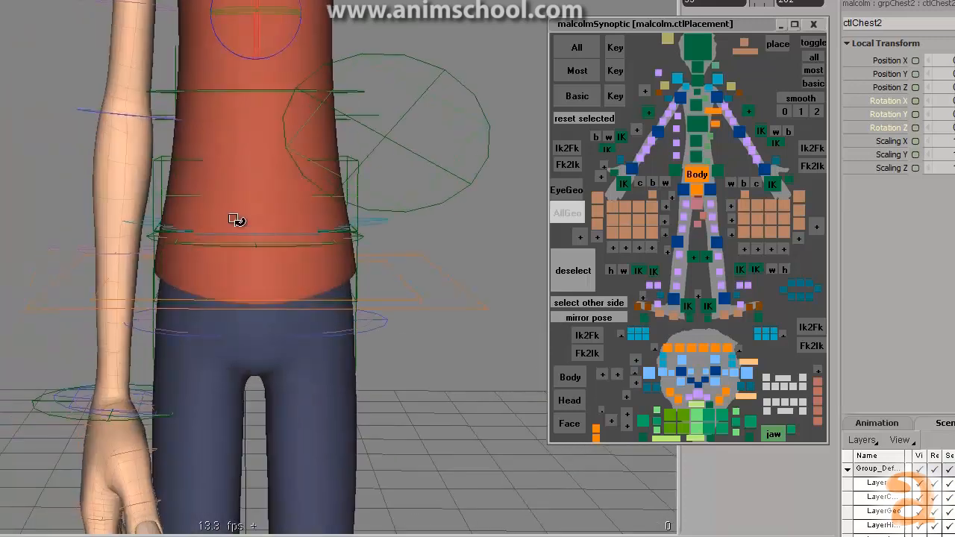
Try tilting the hips sideways and twisting them about the vertical axis with the hips control, undoing each rotation.
{"action": "left_click", "coordinate": [353, 170]}
{"action": "middle_click_drag", "start_coordinate": [363, 171], "coordinate": [230, 258], "text": "alt"}
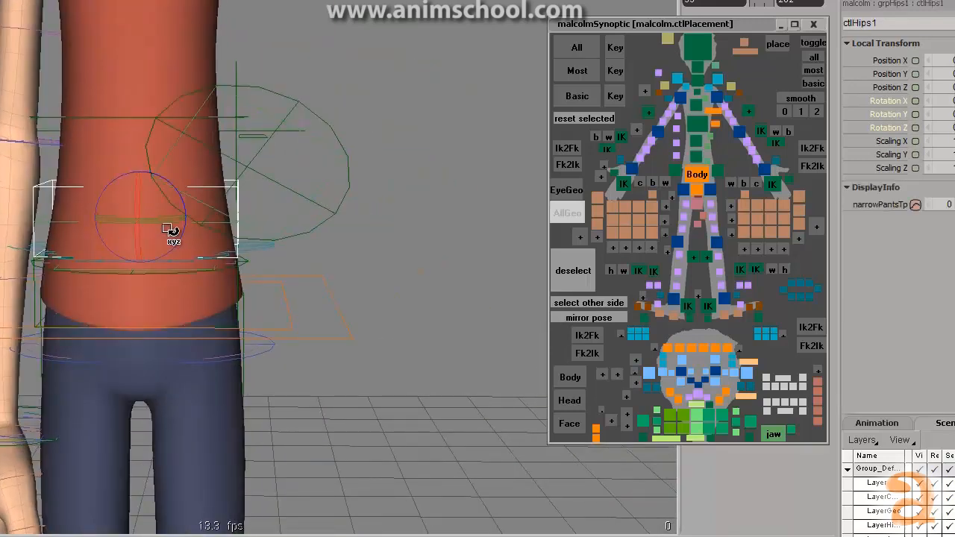
{"action": "left_click_drag", "start_coordinate": [176, 186], "coordinate": [166, 165]}
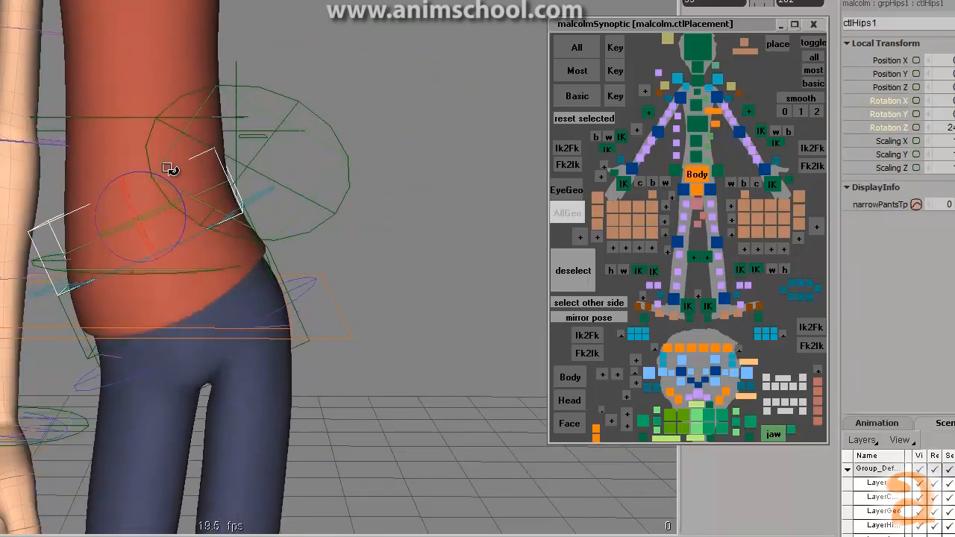
{"action": "key", "text": "ctrl+z"}
{"action": "left_click_drag", "start_coordinate": [140, 200], "coordinate": [198, 231]}
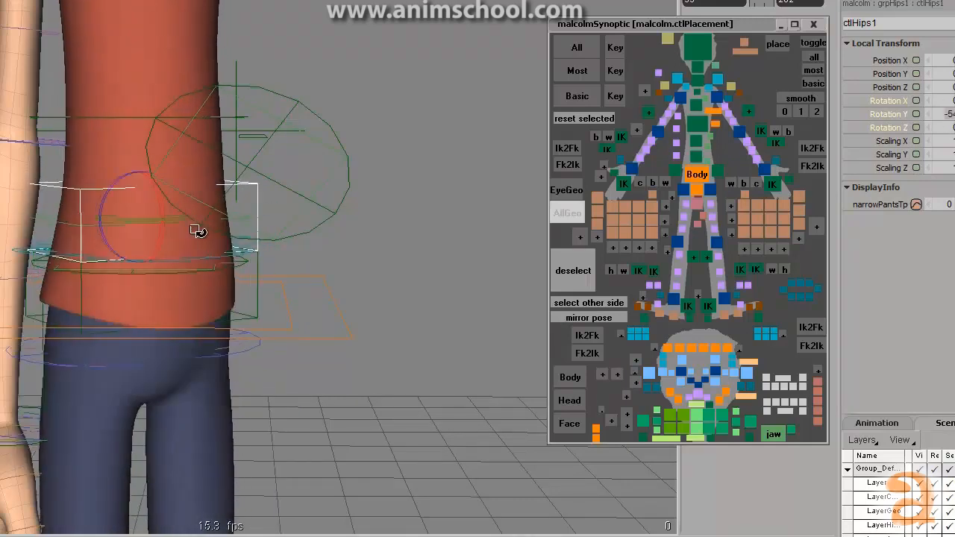
{"action": "key", "text": "ctrl+z"}
Try moving the hips control upward, and undo the move.
{"action": "key", "text": "v"}
{"action": "left_click_drag", "start_coordinate": [141, 221], "coordinate": [144, 73]}
{"action": "key", "text": "ctrl+z"}
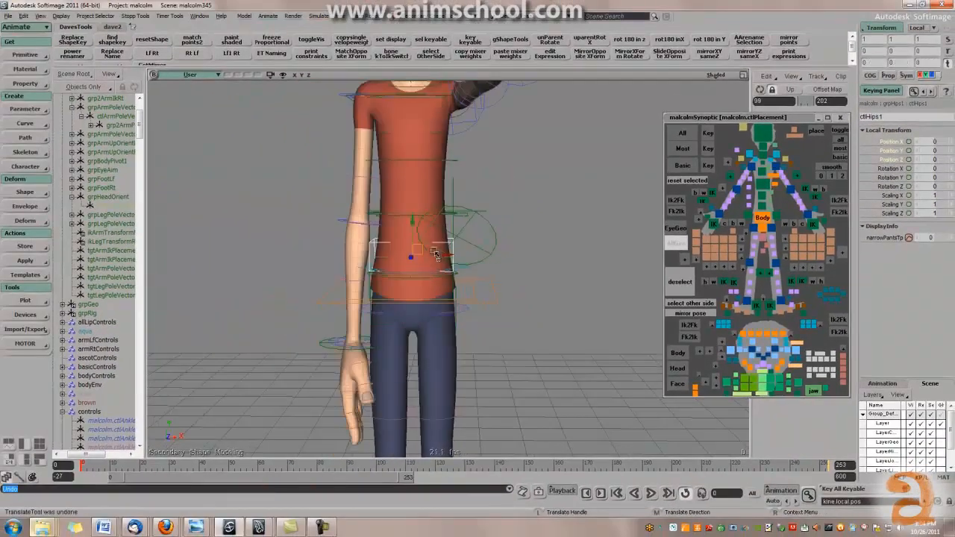
Try sliding the hips control, ctlHips1, with the torso seen from the side, and undo the move.
{"action": "right_click_drag", "start_coordinate": [435, 254], "coordinate": [553, 262]}
{"action": "left_click_drag", "start_coordinate": [539, 264], "coordinate": [597, 270]}
{"action": "key", "text": "ctrl+z"}
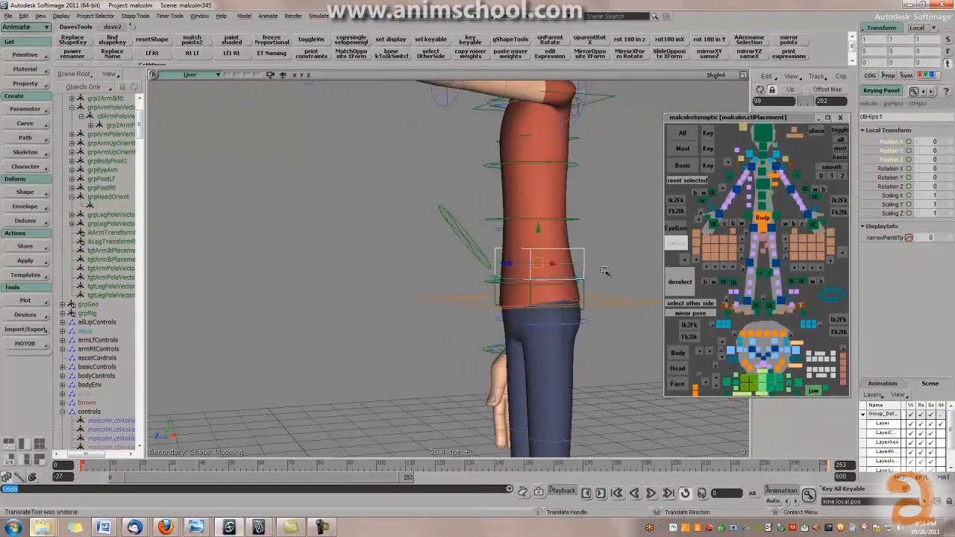
Push the hips control forward to about 0.98 in Z and raise it to about 0.28 in Y, curving the lower spine.
{"action": "right_click_drag", "start_coordinate": [607, 271], "coordinate": [562, 266]}
{"action": "left_click_drag", "start_coordinate": [561, 266], "coordinate": [440, 264]}
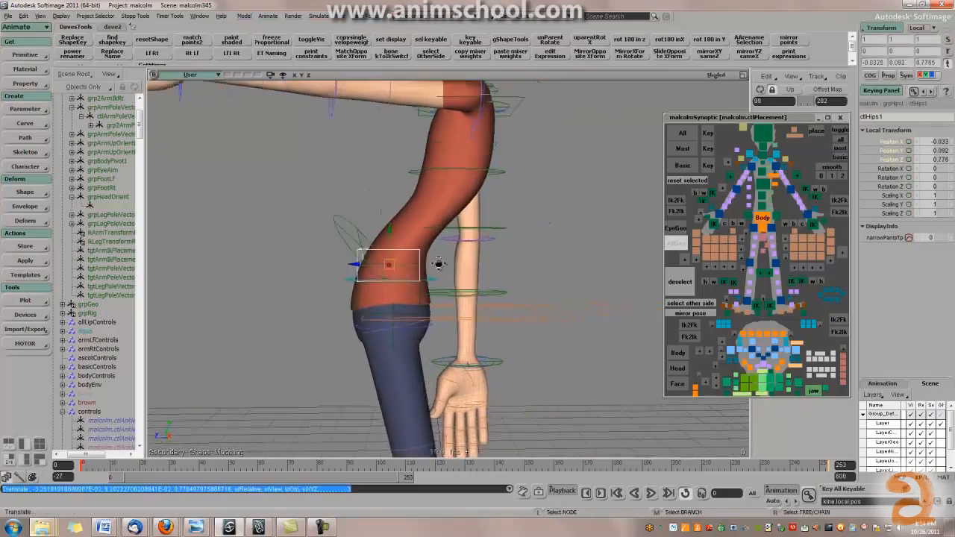
{"action": "middle_click_drag", "start_coordinate": [439, 264], "coordinate": [428, 250]}
{"action": "left_click_drag", "start_coordinate": [293, 267], "coordinate": [264, 241]}
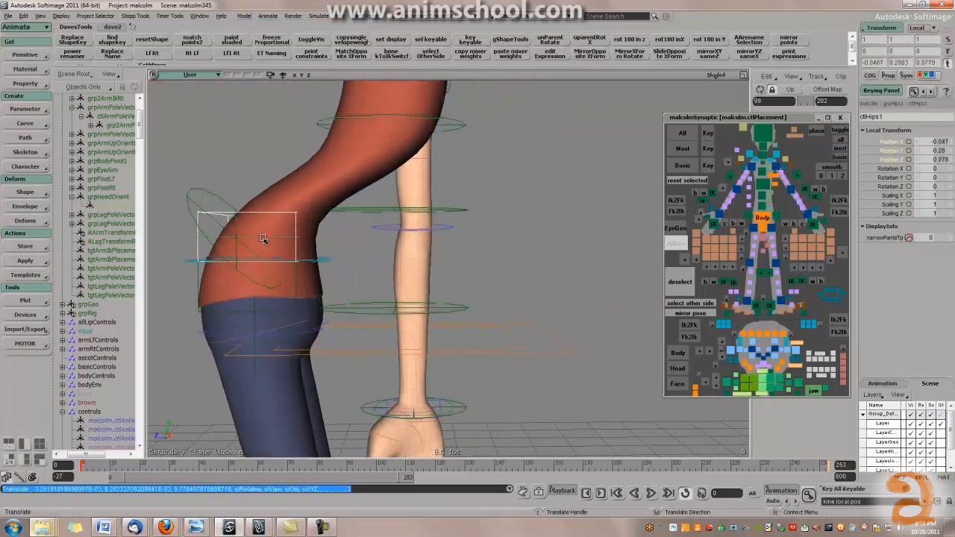
{"action": "middle_click_drag", "start_coordinate": [363, 263], "coordinate": [389, 257]}
{"action": "left_click_drag", "start_coordinate": [389, 257], "coordinate": [393, 265], "text": "alt"}
{"action": "left_click_drag", "start_coordinate": [314, 246], "coordinate": [316, 215]}
Try rotating the direct spine controls ctlSpineDirect2 and ctlSpineDirect1 on the curved torso, undoing each rotation.
{"action": "left_click", "coordinate": [750, 200]}
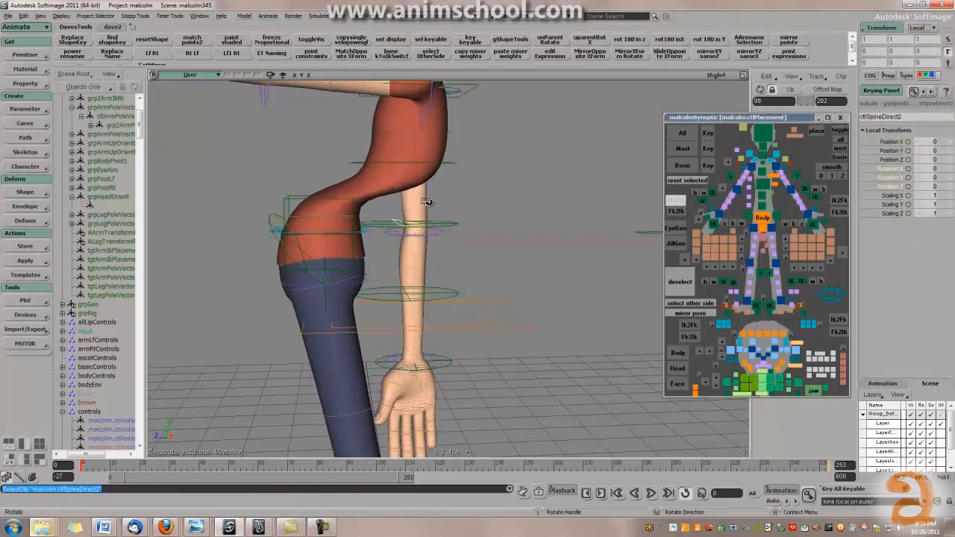
{"action": "left_click_drag", "start_coordinate": [426, 207], "coordinate": [433, 207]}
{"action": "key", "text": "ctrl+z"}
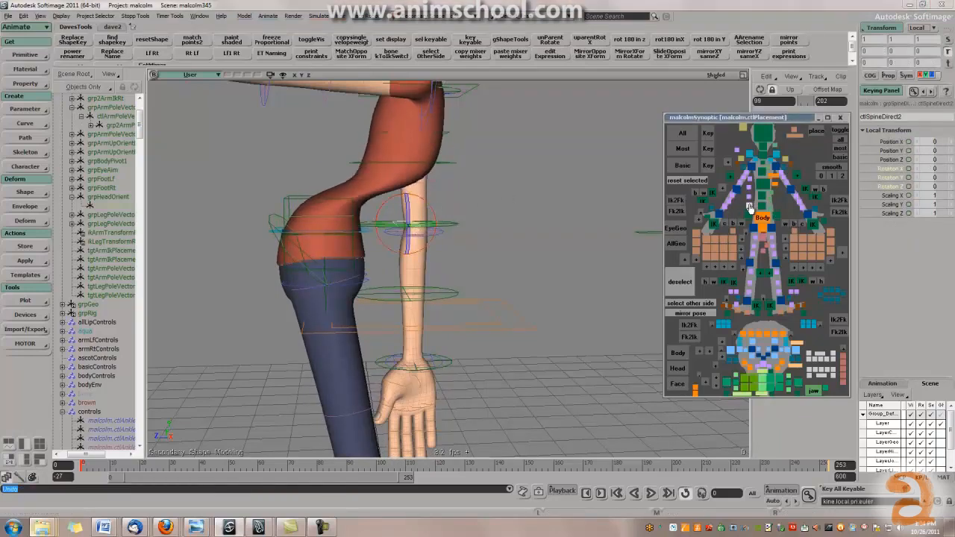
{"action": "left_click_drag", "start_coordinate": [336, 217], "coordinate": [383, 234]}
{"action": "key", "text": "ctrl+z"}
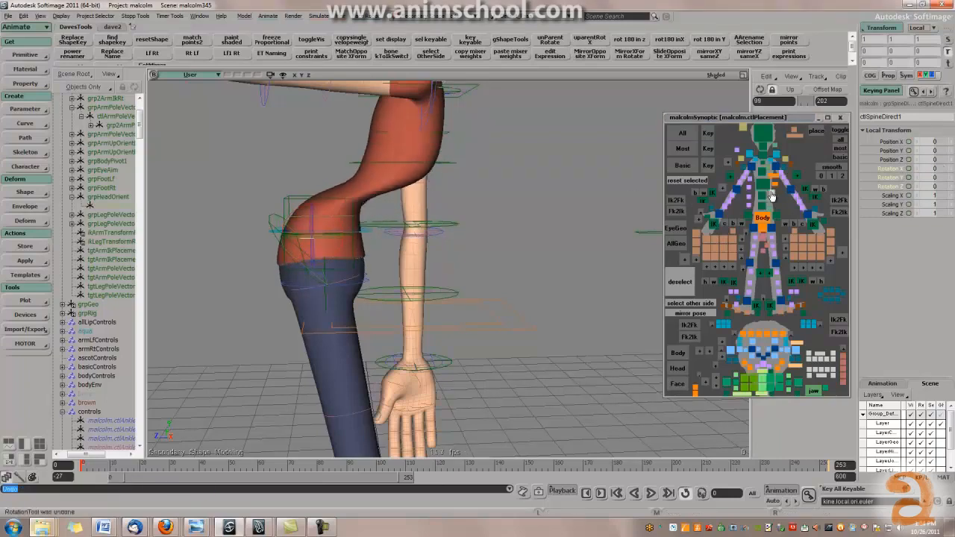
Try rotating the upper direct spine control, ctlSpineDirect2, once more, and undo the spine and hips changes.
{"action": "left_click", "coordinate": [752, 193]}
{"action": "mouse_move", "coordinate": [420, 142]}
{"action": "left_mouse_down"}
{"action": "mouse_move", "coordinate": [431, 157]}
{"action": "mouse_move", "coordinate": [421, 141]}
{"action": "left_mouse_up"}
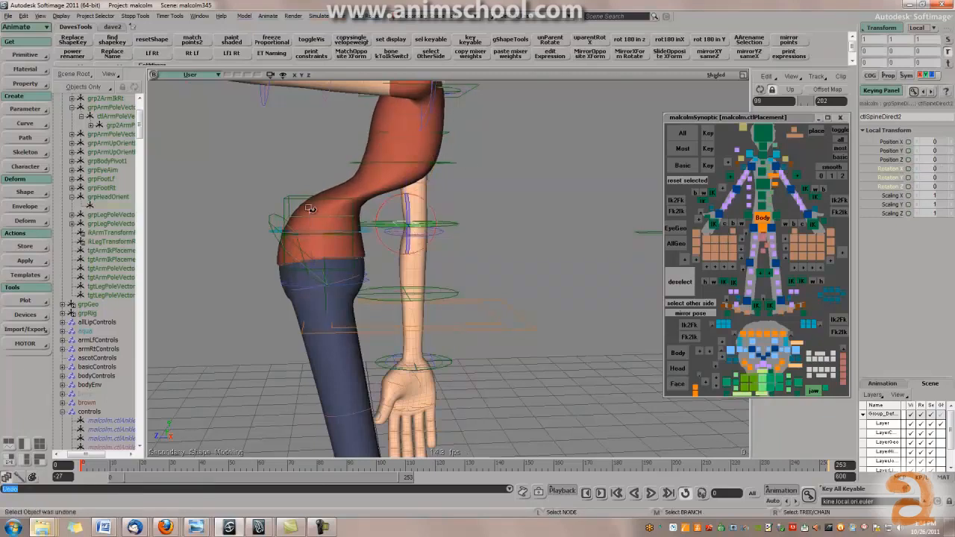
{"action": "key", "text": "ctrl+shift+r"}
{"action": "middle_click_drag", "start_coordinate": [439, 230], "coordinate": [441, 254]}
{"action": "left_click_drag", "start_coordinate": [428, 263], "coordinate": [417, 251]}
{"action": "key", "text": "ctrl+z"}
{"action": "key", "text": "ctrl+z"}
Try shifting the hips control, ctlHips1, from side to side in a front view of the torso, undoing the shift.
{"action": "left_click", "coordinate": [763, 207]}
{"action": "left_click_drag", "start_coordinate": [433, 287], "coordinate": [451, 277]}
{"action": "key", "text": "ctrl+z"}
{"action": "key", "text": "v"}
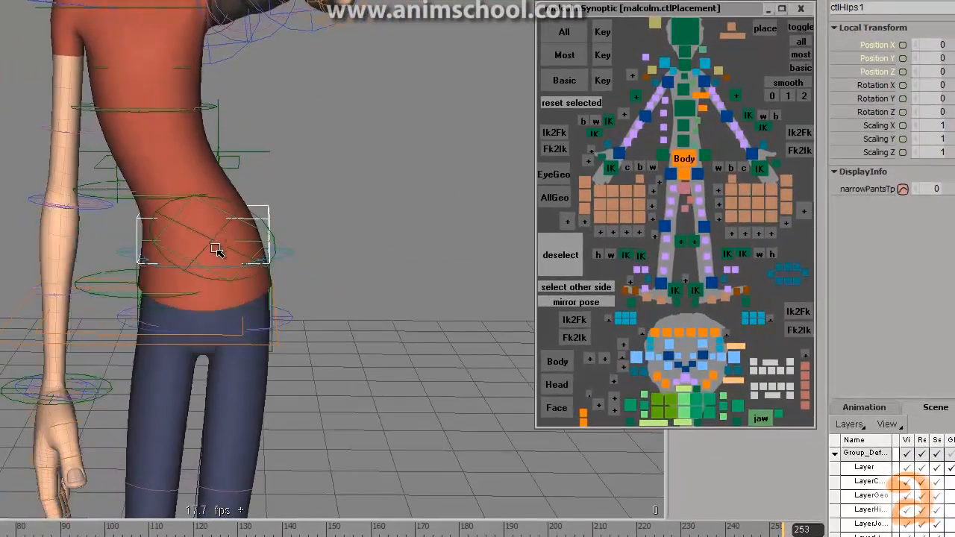
{"action": "left_click_drag", "start_coordinate": [216, 250], "coordinate": [131, 252]}
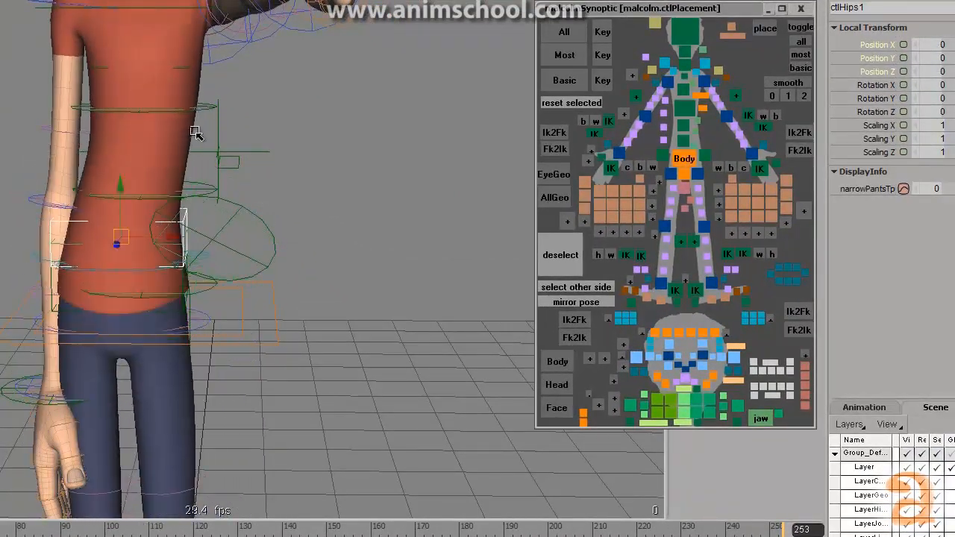
Try moving the chest control, ctlChest1, in the front view, and undo the move.
{"action": "left_click_drag", "start_coordinate": [196, 132], "coordinate": [207, 110]}
{"action": "left_click_drag", "start_coordinate": [142, 113], "coordinate": [127, 127]}
{"action": "key", "text": "ctrl+z"}
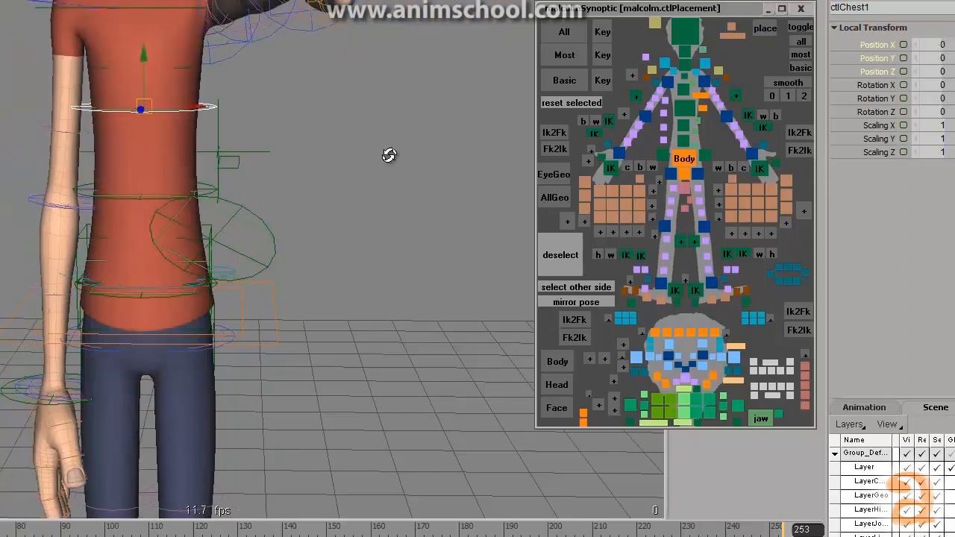
Try moving the chest control backward in a side view and then upward, undoing each move.
{"action": "left_click_drag", "start_coordinate": [388, 155], "coordinate": [274, 145], "text": "alt"}
{"action": "left_click_drag", "start_coordinate": [197, 107], "coordinate": [275, 147]}
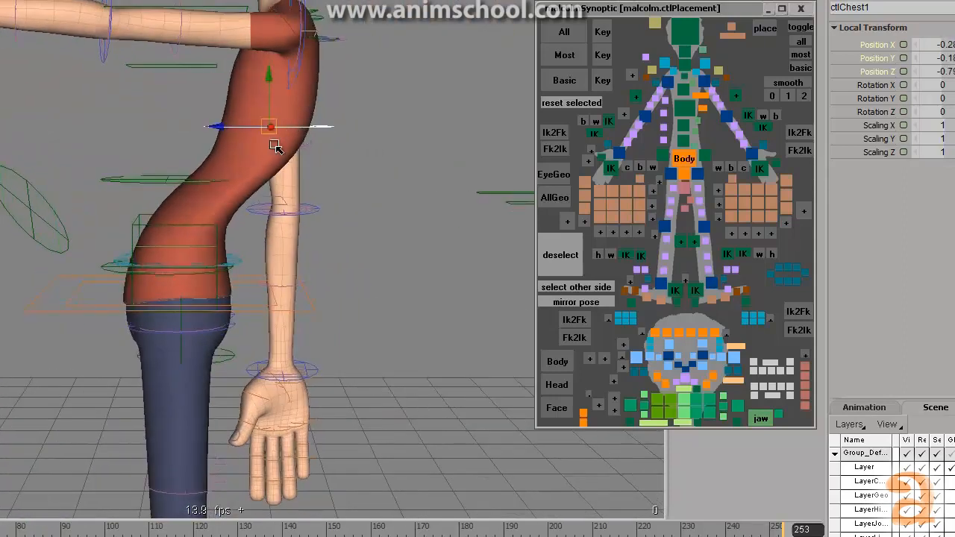
{"action": "key", "text": "ctrl+z"}
{"action": "left_click_drag", "start_coordinate": [168, 104], "coordinate": [245, 146]}
{"action": "key", "text": "ctrl+z"}
{"action": "left_click_drag", "start_coordinate": [170, 105], "coordinate": [144, 61]}
{"action": "key", "text": "ctrl+z"}
Try shifting the chest control sideways over the hips in both directions, and undo the shifts.
{"action": "left_click_drag", "start_coordinate": [62, 235], "coordinate": [142, 243]}
{"action": "left_click_drag", "start_coordinate": [155, 183], "coordinate": [141, 160]}
{"action": "left_click_drag", "start_coordinate": [153, 112], "coordinate": [84, 93]}
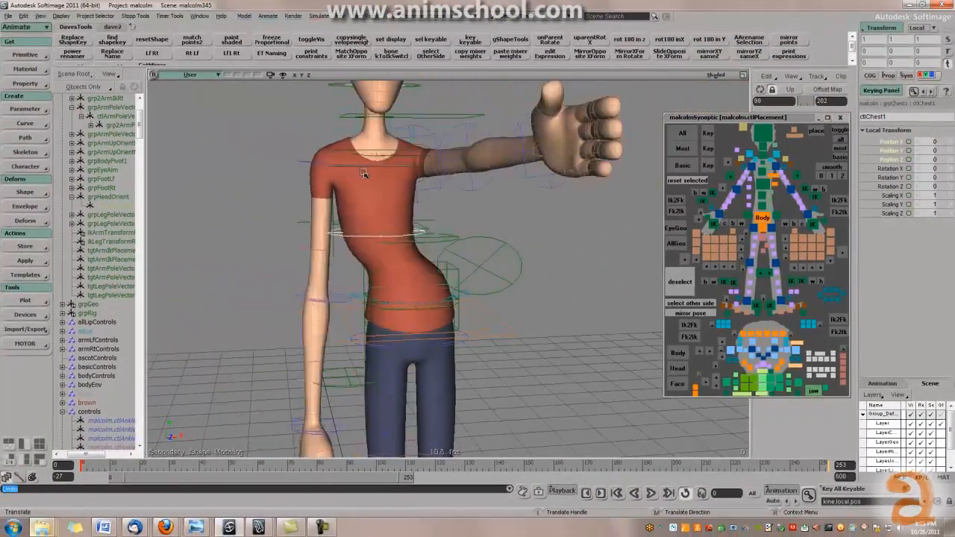
{"action": "left_click_drag", "start_coordinate": [363, 173], "coordinate": [435, 200]}
{"action": "key", "text": "ctrl+z"}
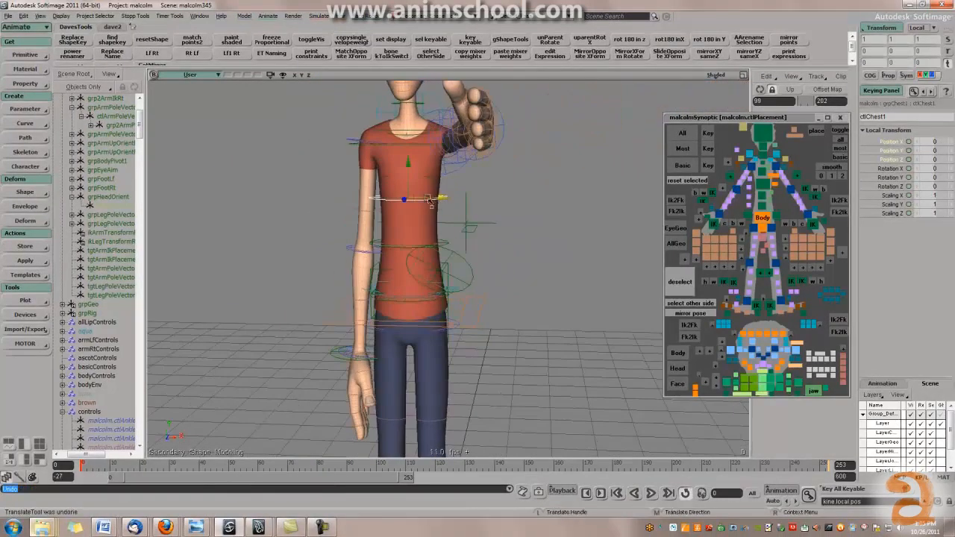
Try scaling the middle direct spine control, ctlSpineDirect2, and undo the scaling.
{"action": "right_click_drag", "start_coordinate": [414, 213], "coordinate": [440, 210]}
{"action": "middle_click_drag", "start_coordinate": [441, 211], "coordinate": [435, 207]}
{"action": "right_click_drag", "start_coordinate": [436, 207], "coordinate": [463, 236]}
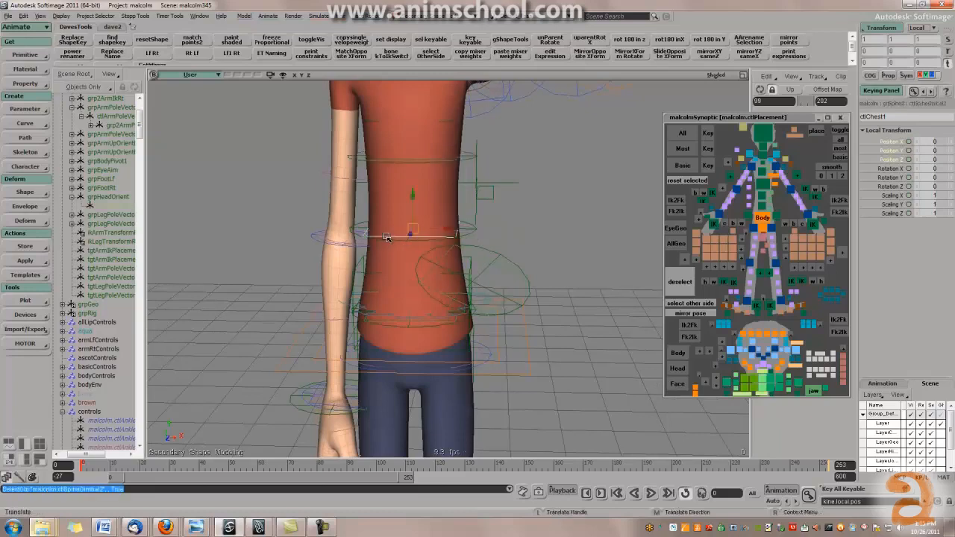
{"action": "left_click", "coordinate": [470, 232]}
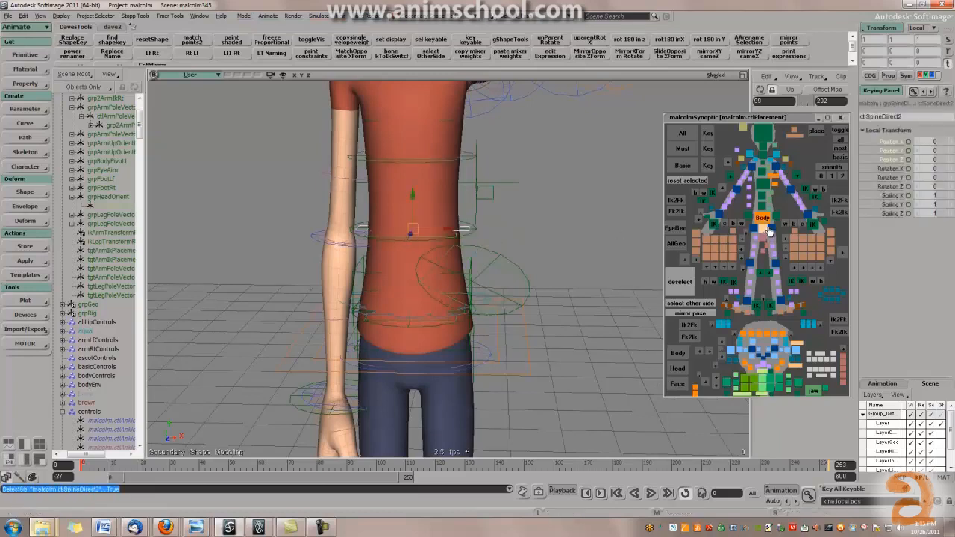
{"action": "left_click_drag", "start_coordinate": [412, 231], "coordinate": [391, 223]}
{"action": "key", "text": "ctrl+z"}
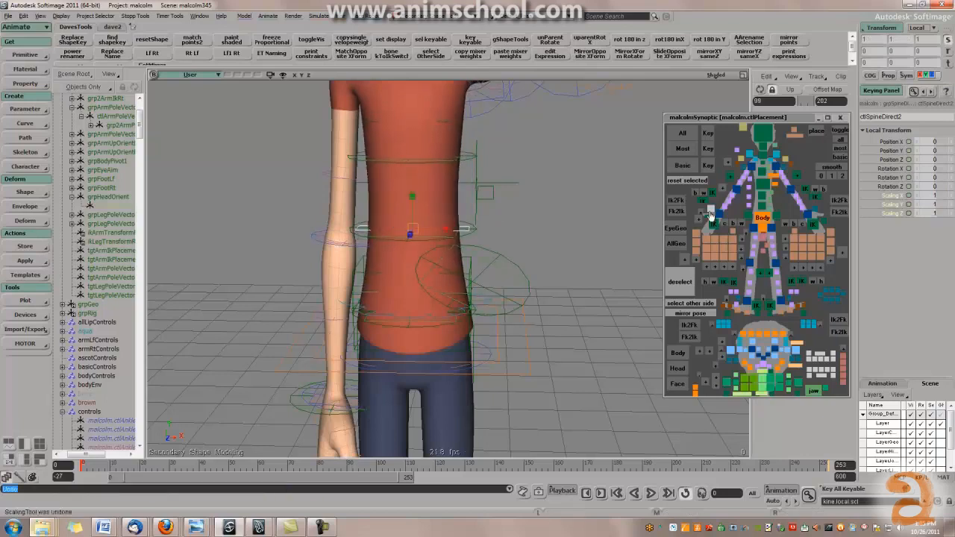
Try scaling the direct chest control, ctlChestDirect1, and undo the changes.
{"action": "left_click", "coordinate": [753, 191]}
{"action": "left_click_drag", "start_coordinate": [412, 157], "coordinate": [461, 160]}
{"action": "middle_click_drag", "start_coordinate": [457, 153], "coordinate": [468, 224], "text": "alt"}
{"action": "key", "text": "ctrl+z"}
{"action": "mouse_move", "coordinate": [453, 230]}
{"action": "left_mouse_down"}
{"action": "mouse_move", "coordinate": [475, 229]}
{"action": "mouse_move", "coordinate": [443, 227]}
{"action": "left_mouse_up"}
{"action": "key", "text": "ctrl+z"}
Scale the lowest direct spine control, ctlSpineDirect1, uniformly to about 1.46.
{"action": "middle_click_drag", "start_coordinate": [488, 320], "coordinate": [515, 256], "text": "alt"}
{"action": "right_click_drag", "start_coordinate": [514, 256], "coordinate": [666, 257], "text": "alt"}
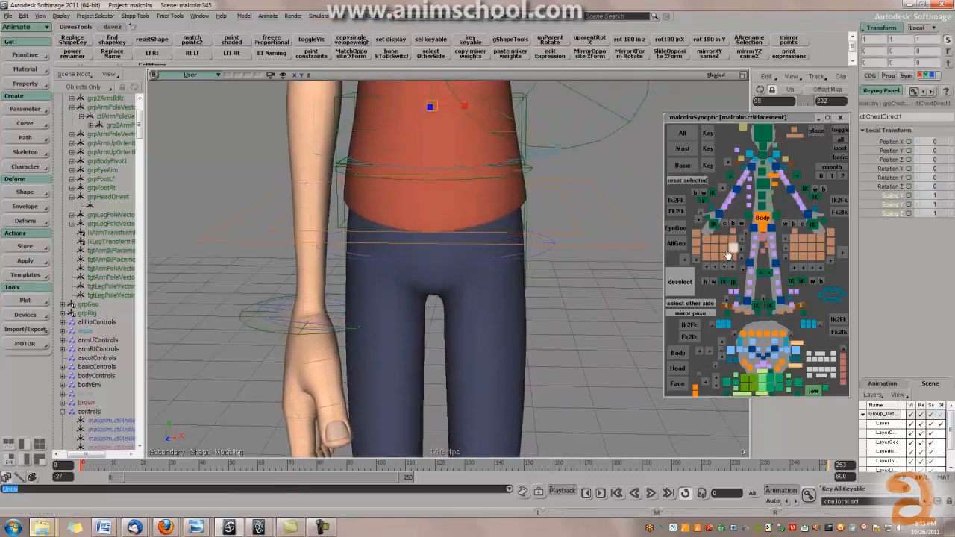
{"action": "left_click_drag", "start_coordinate": [422, 161], "coordinate": [476, 167]}
{"action": "key", "text": "ctrl+z"}
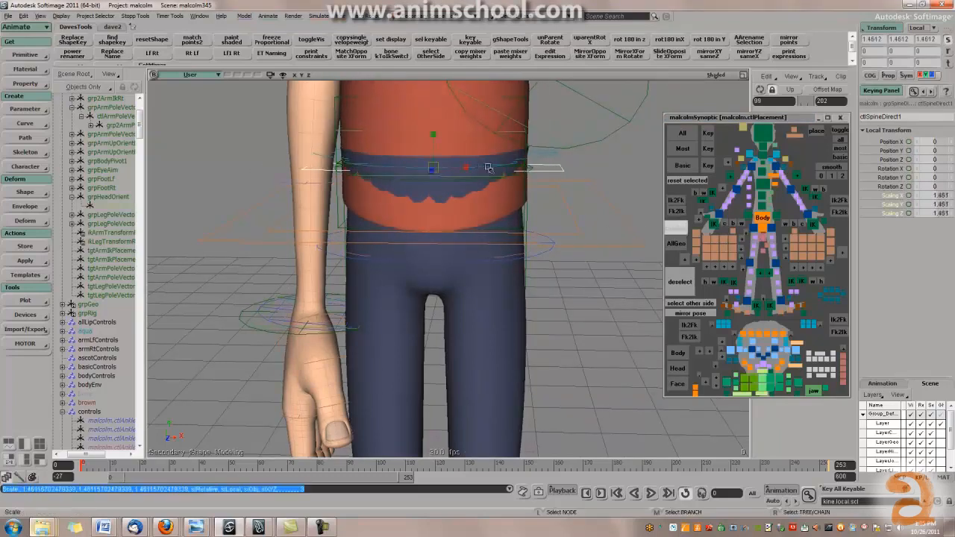
{"action": "middle_click_drag", "start_coordinate": [522, 163], "coordinate": [505, 230], "text": "alt"}
{"action": "left_click_drag", "start_coordinate": [505, 229], "coordinate": [527, 232], "text": "alt"}
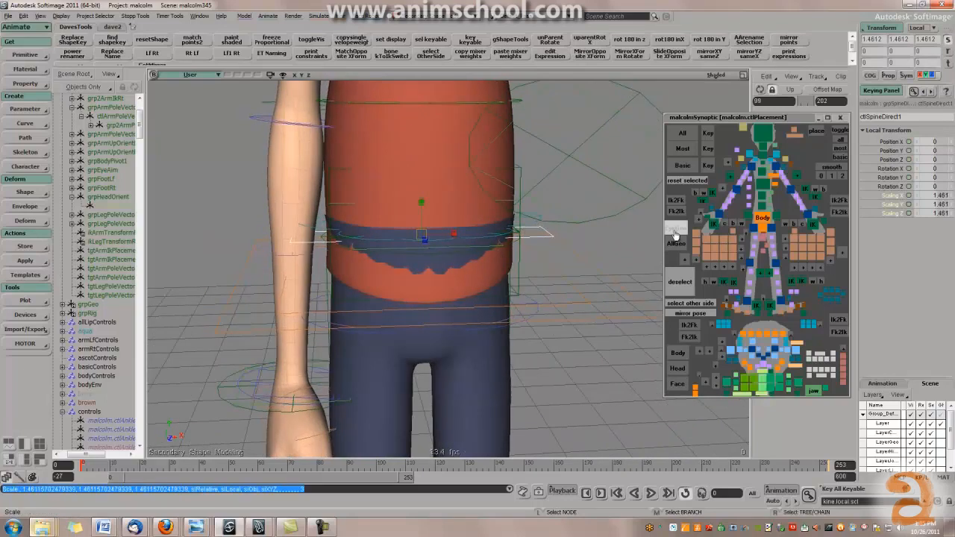
Raise the narrowPantsTp value on the hips control, ctlHips1, to about 1.94 to narrow the pants under the shirt.
{"action": "left_click", "coordinate": [766, 242]}
{"action": "middle_click_drag", "start_coordinate": [489, 229], "coordinate": [486, 252], "text": "alt"}
{"action": "middle_click_drag", "start_coordinate": [344, 268], "coordinate": [442, 268]}
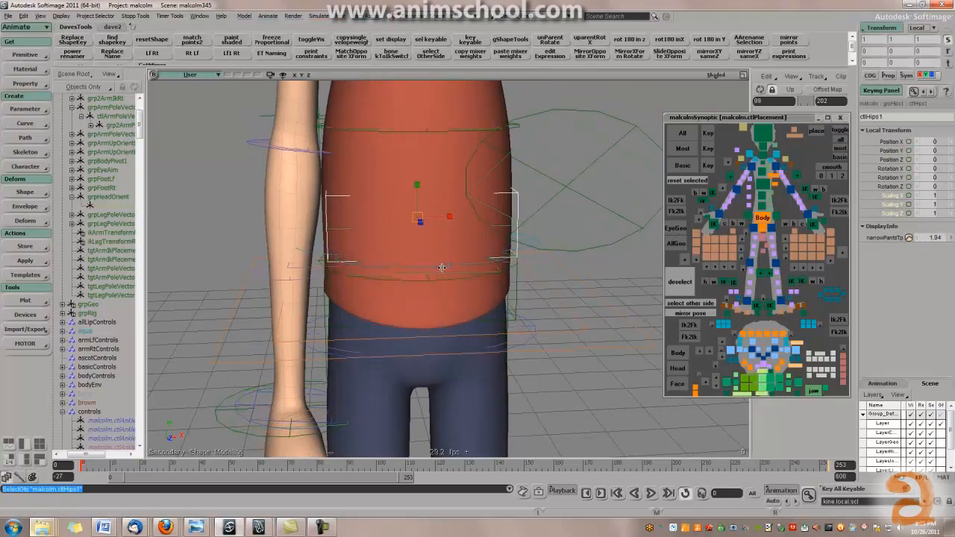
Try the narrowPantsTop value on the ctlHips1 control and undo the change.
{"action": "left_click_drag", "start_coordinate": [372, 270], "coordinate": [331, 273]}
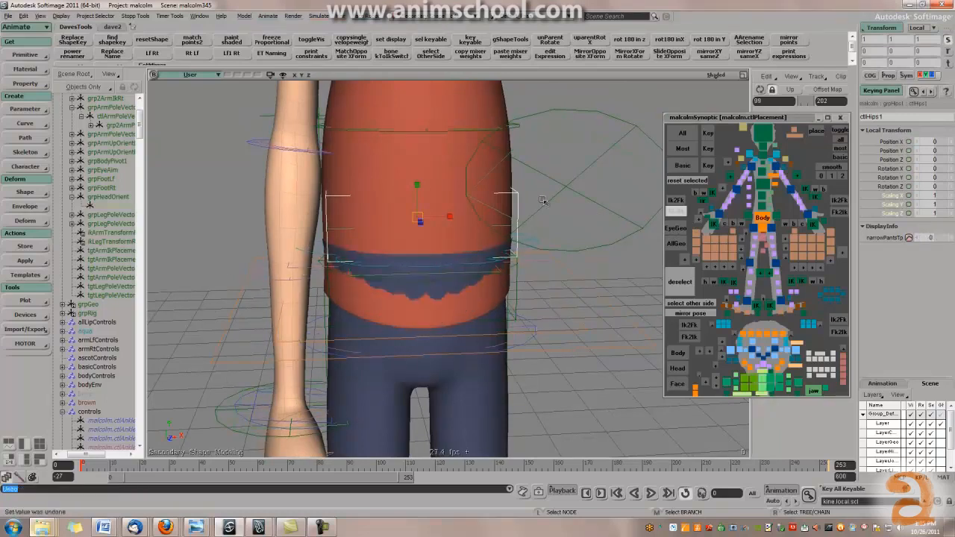
{"action": "scroll", "coordinate": [496, 141], "scroll_direction": "down", "scroll_amount": 3}
{"action": "middle_click_drag", "start_coordinate": [495, 141], "coordinate": [483, 229], "text": "alt"}
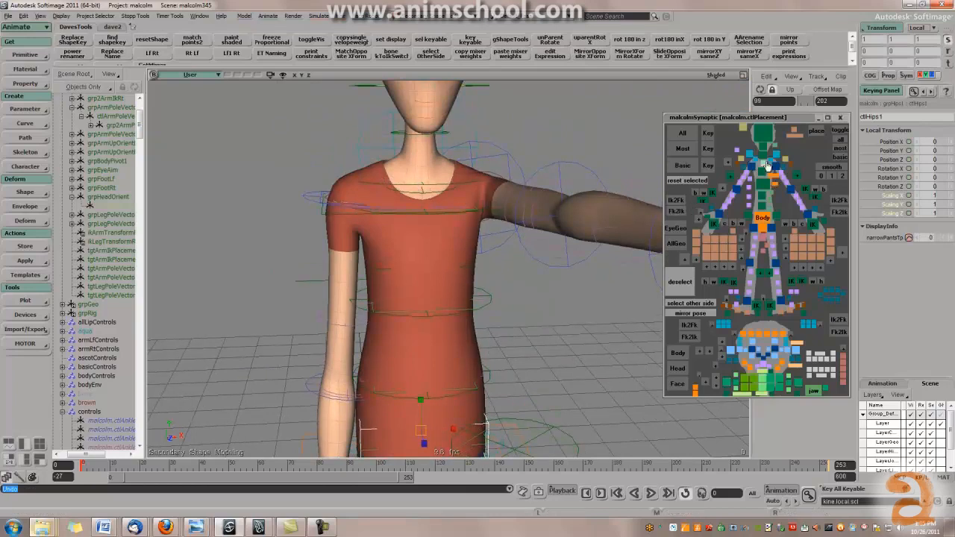
Try a tuckNeckPoints value of about 0.74 on the ctlNeck1 control and undo it.
{"action": "left_click", "coordinate": [766, 159]}
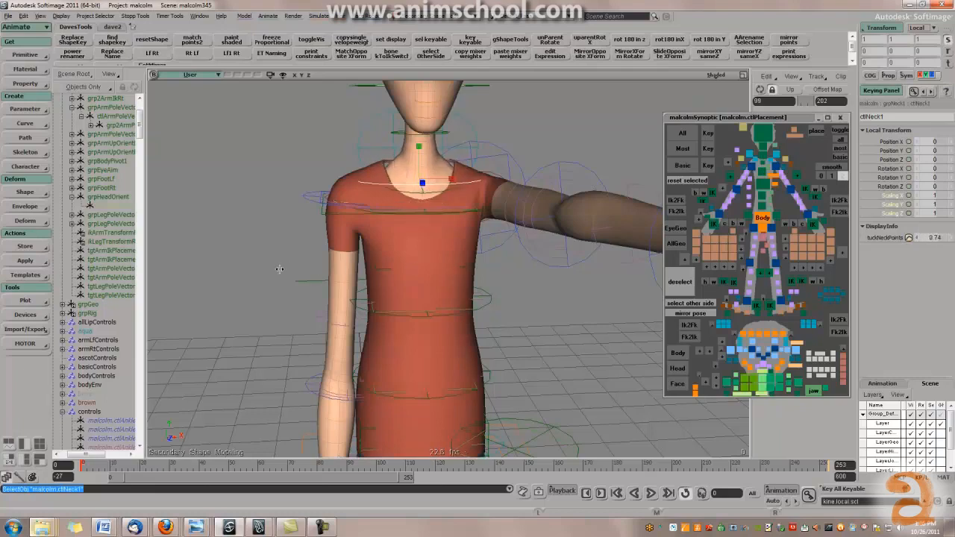
{"action": "key", "text": "ctrl+z"}
{"action": "middle_click_drag", "start_coordinate": [410, 292], "coordinate": [524, 232]}
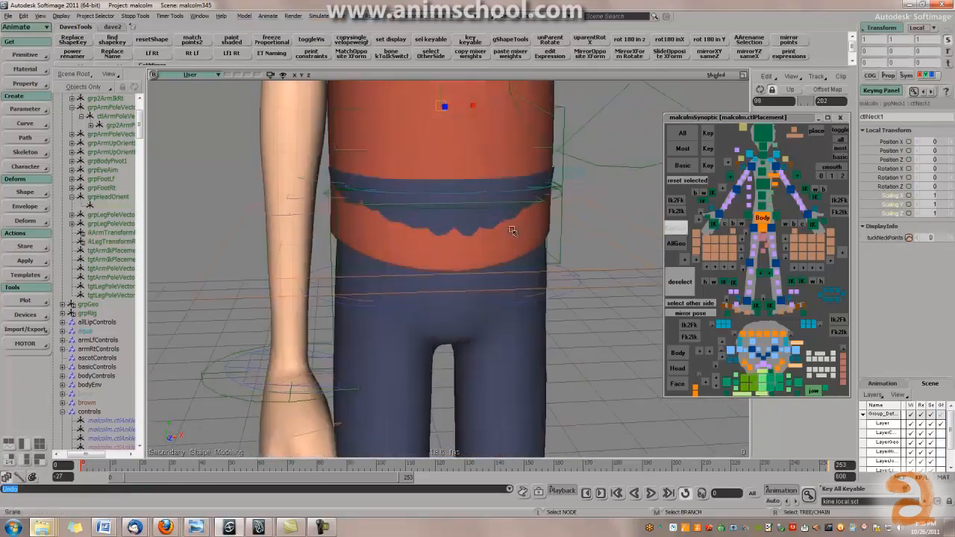
{"action": "right_click_drag", "start_coordinate": [524, 231], "coordinate": [505, 253]}
{"action": "key", "text": "ctrl+z"}
Try rotating the ctlHips1 control to about 19 degrees in Z and undo the rotation.
{"action": "scroll", "coordinate": [501, 233], "scroll_direction": "down", "scroll_amount": 3}
{"action": "left_click", "coordinate": [766, 241]}
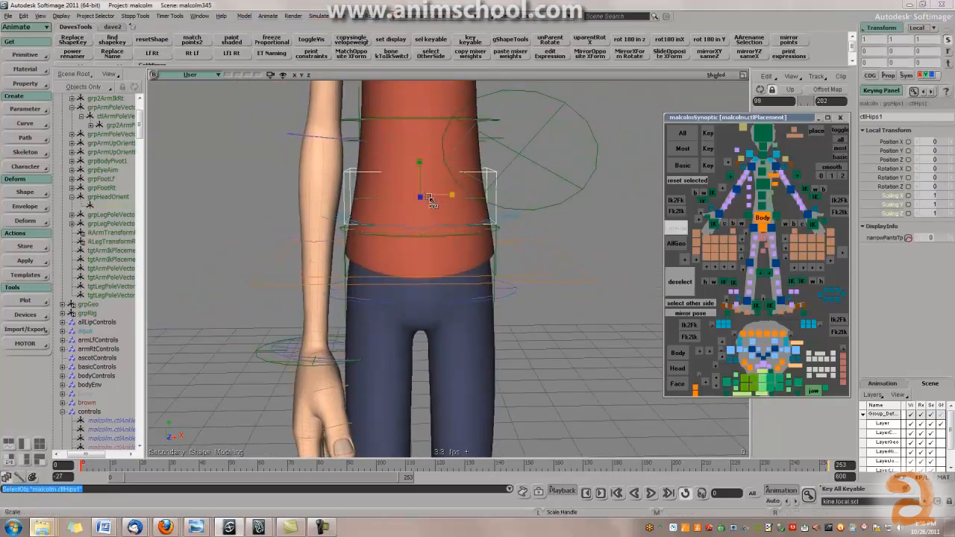
{"action": "key", "text": "c"}
{"action": "mouse_move", "coordinate": [447, 171]}
{"action": "left_mouse_down"}
{"action": "mouse_move", "coordinate": [459, 192]}
{"action": "mouse_move", "coordinate": [445, 170]}
{"action": "left_mouse_up"}
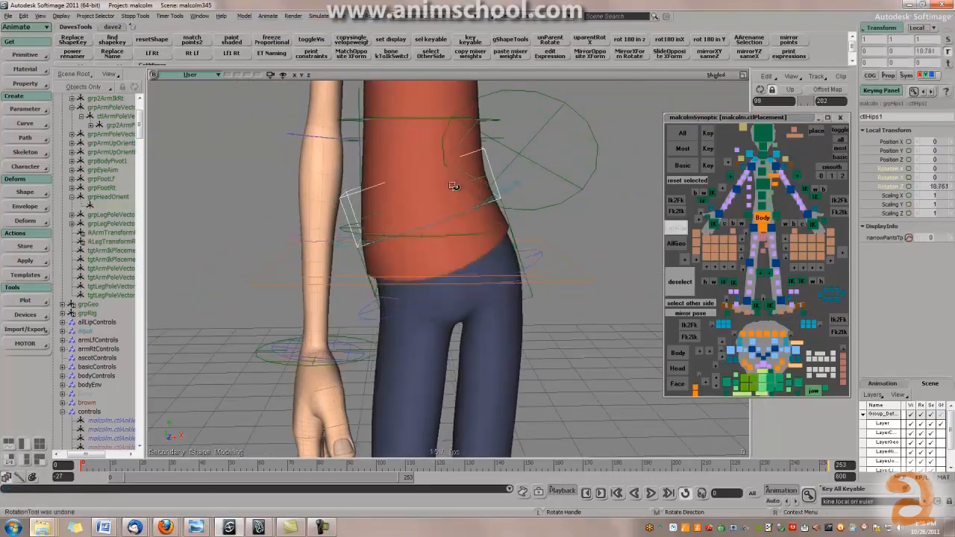
{"action": "key", "text": "ctrl+z"}
{"action": "scroll", "coordinate": [477, 227], "scroll_direction": "down", "scroll_amount": 2}
{"action": "left_click_drag", "start_coordinate": [477, 227], "coordinate": [474, 212], "text": "alt"}
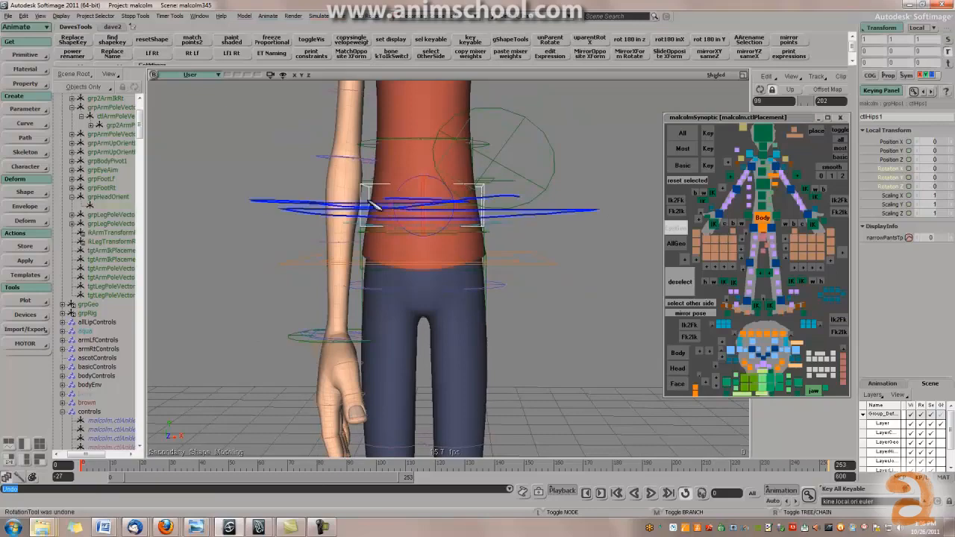
{"action": "left_click_drag", "start_coordinate": [364, 253], "coordinate": [498, 253]}
{"action": "key", "text": "Escape"}
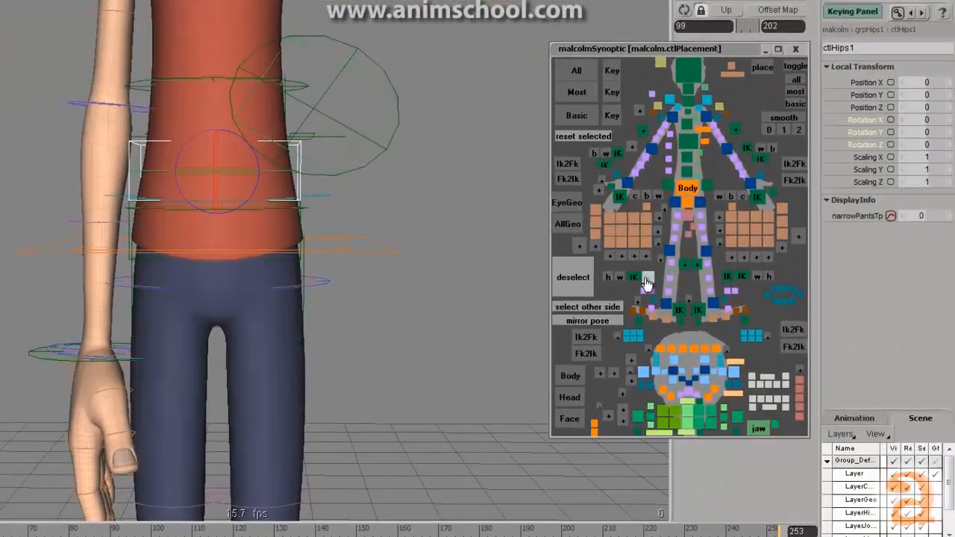
Try rotating the ctlHips2 control to about -15 degrees in Z, and undo back to the ctlHips1 selection.
{"action": "left_click", "coordinate": [762, 251]}
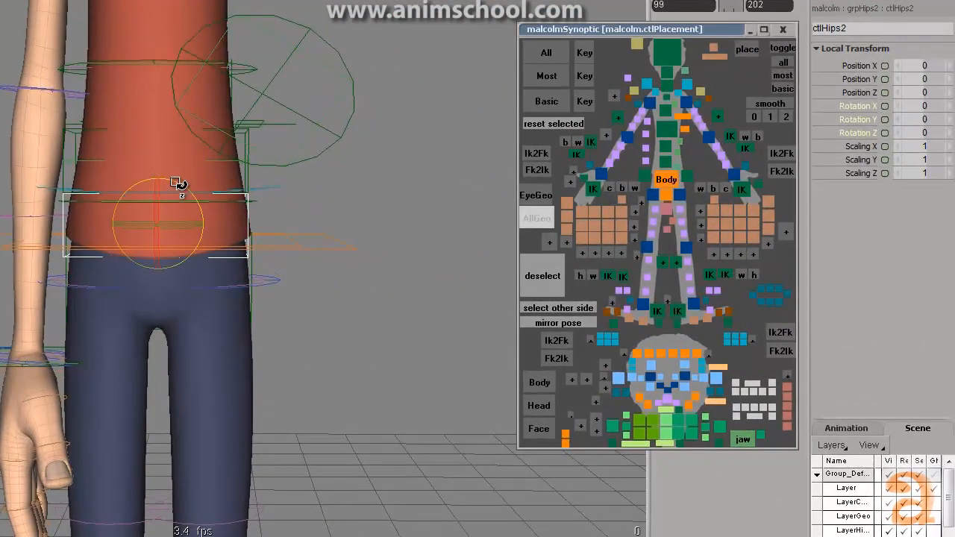
{"action": "left_click_drag", "start_coordinate": [177, 183], "coordinate": [151, 303]}
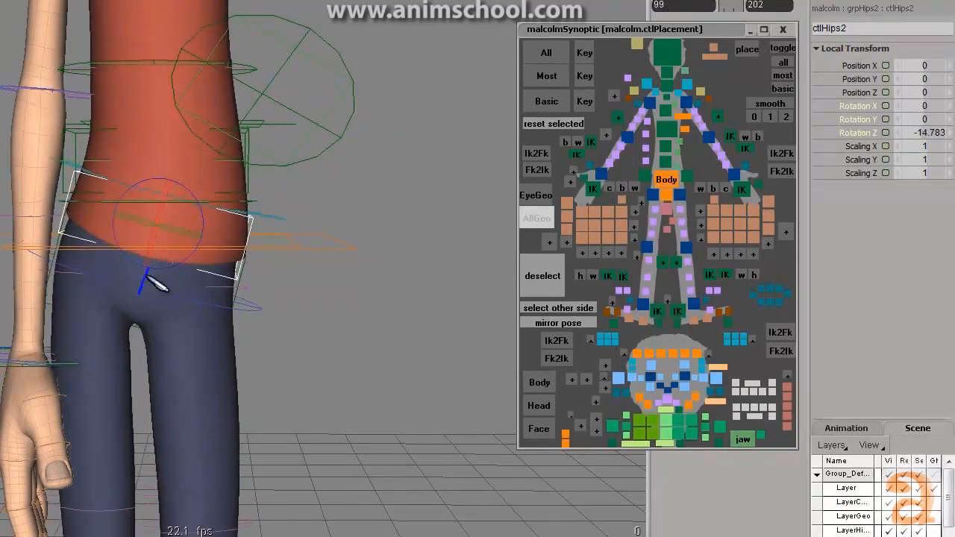
{"action": "key", "text": "Escape"}
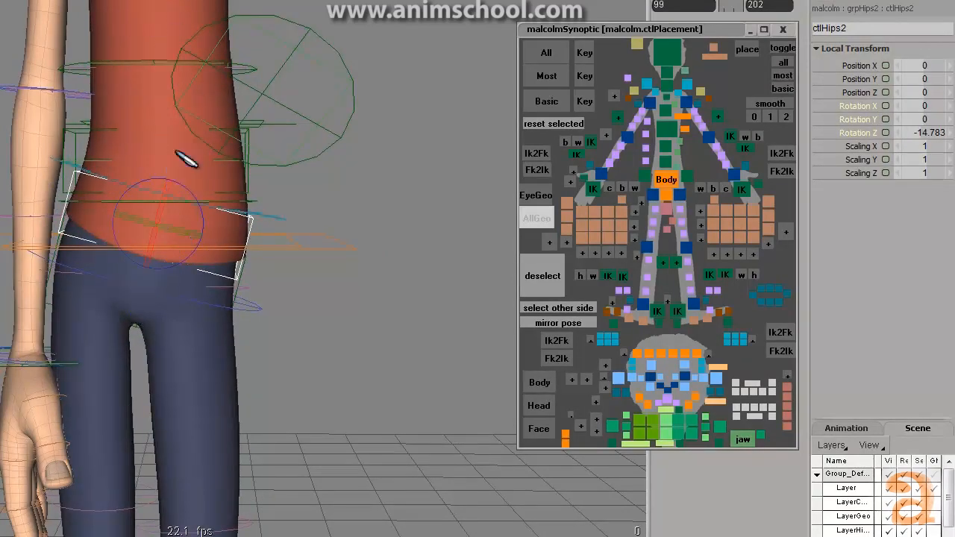
{"action": "key", "text": "ctrl+z"}
{"action": "key", "text": "ctrl+z"}
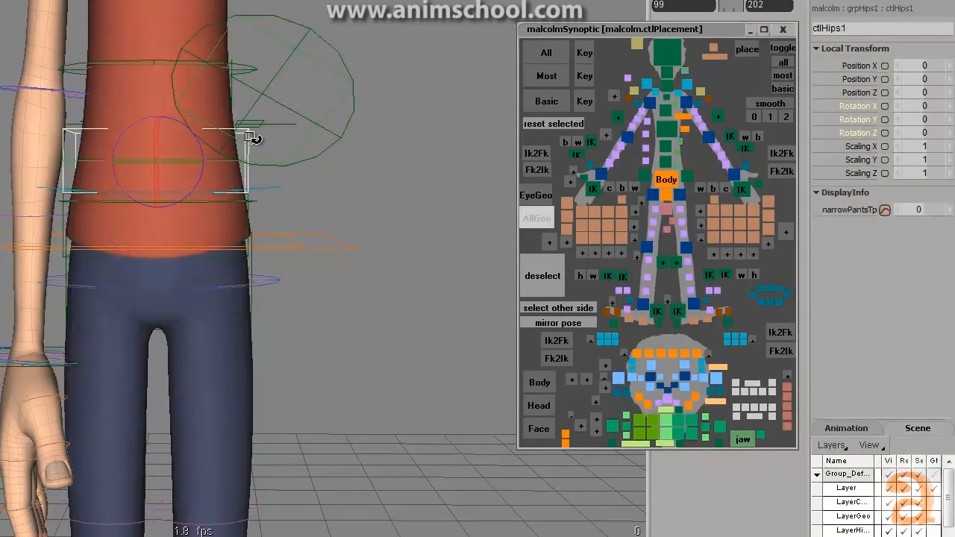
Try Z rotations of about 36 degrees on ctlHips1 and about -37 degrees on ctlHips2, undoing each one.
{"action": "left_click_drag", "start_coordinate": [196, 130], "coordinate": [174, 51]}
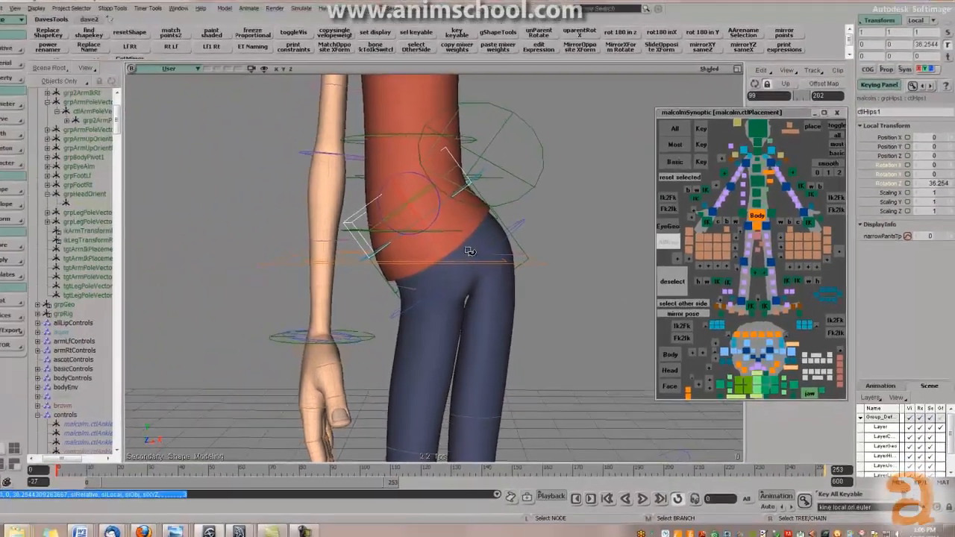
{"action": "key", "text": "ctrl+z"}
{"action": "left_click", "coordinate": [768, 253]}
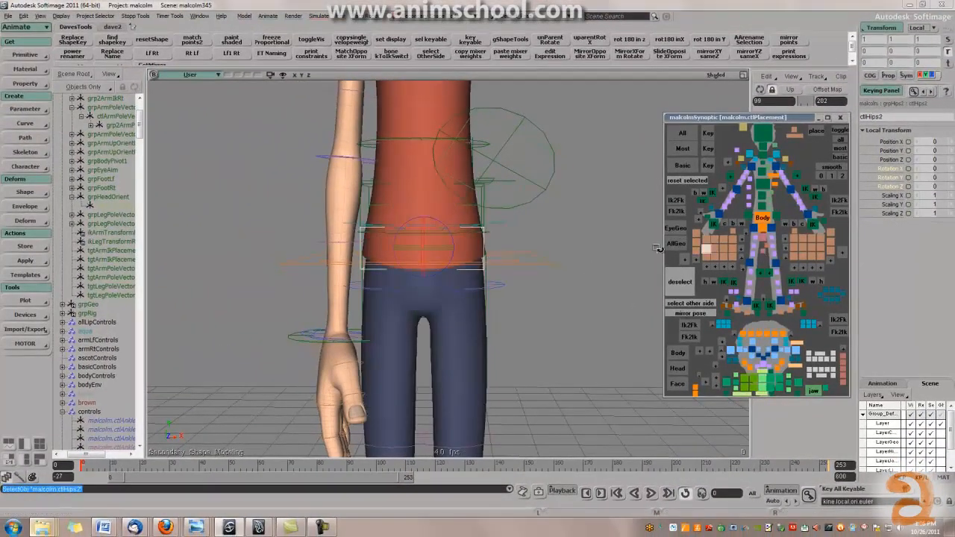
{"action": "left_click_drag", "start_coordinate": [452, 232], "coordinate": [441, 329]}
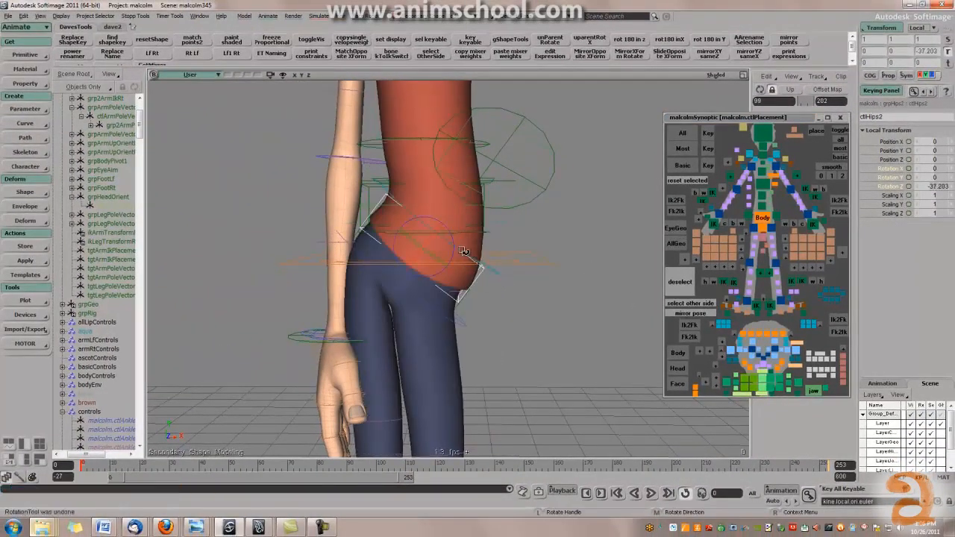
{"action": "key", "text": "ctrl+z"}
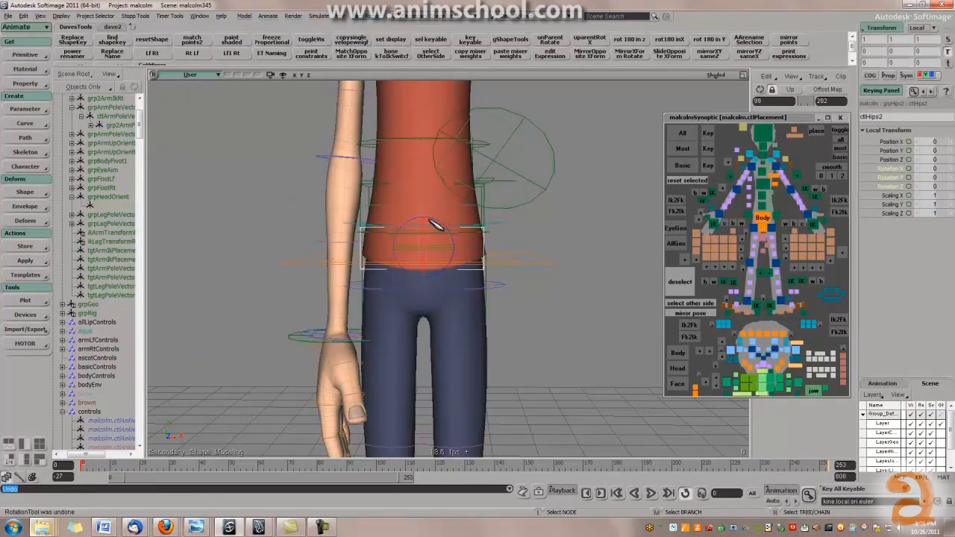
Try rotating the ctlHips1Gimbal and ctlHips1 controls, undoing each rotation.
{"action": "left_click", "coordinate": [773, 247]}
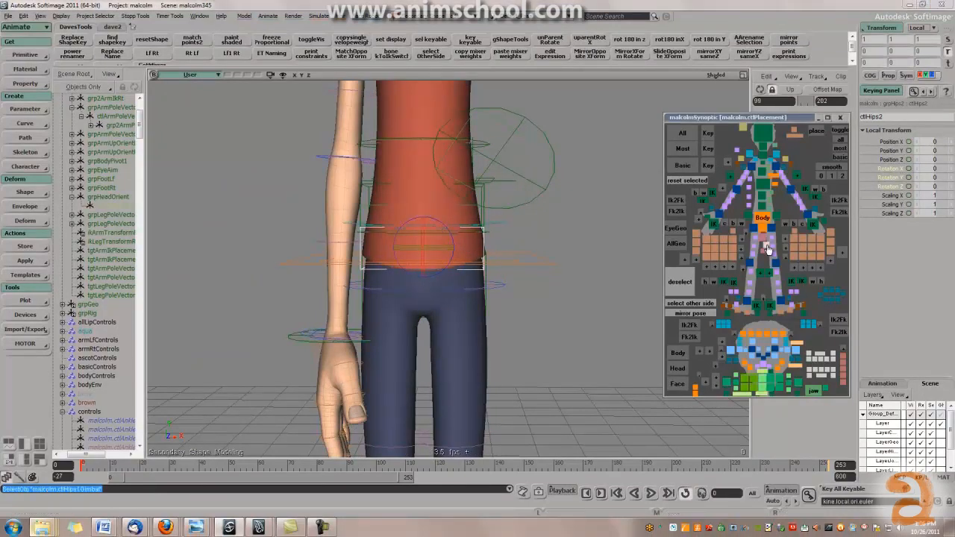
{"action": "mouse_move", "coordinate": [433, 214]}
{"action": "left_mouse_down"}
{"action": "mouse_move", "coordinate": [424, 196]}
{"action": "mouse_move", "coordinate": [439, 215]}
{"action": "left_mouse_up"}
{"action": "key", "text": "ctrl+z"}
{"action": "left_click", "coordinate": [761, 237]}
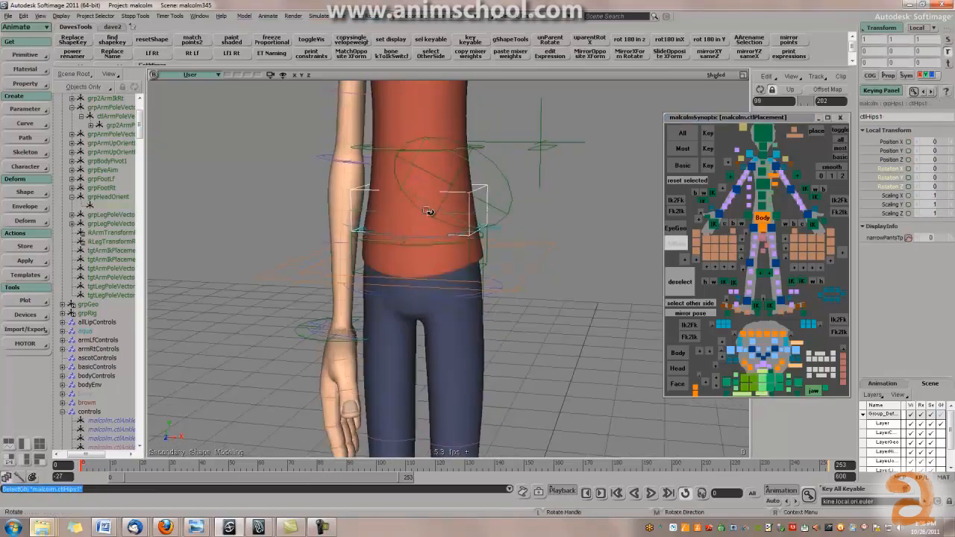
{"action": "key", "text": "ctrl+z"}
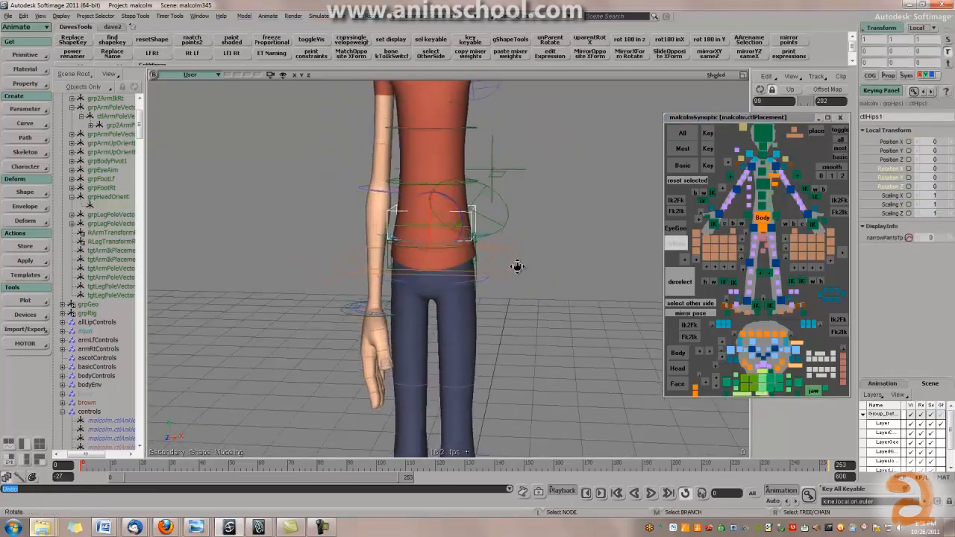
Switch the selection to the ctlHips2 control and back to ctlHips1.
{"action": "mouse_move", "coordinate": [494, 296]}
{"action": "middle_mouse_down"}
{"action": "mouse_move", "coordinate": [484, 273]}
{"action": "mouse_move", "coordinate": [494, 280]}
{"action": "middle_mouse_up"}
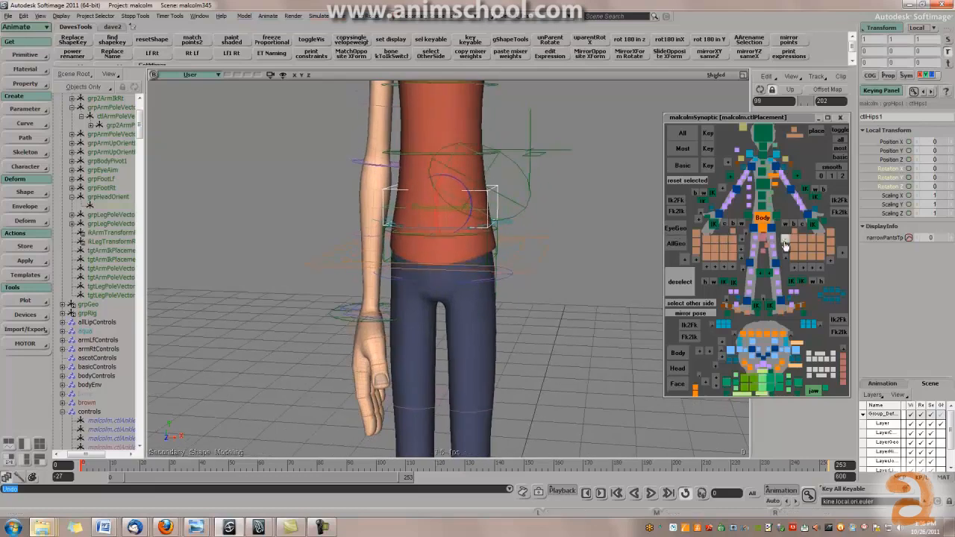
{"action": "left_click", "coordinate": [763, 252]}
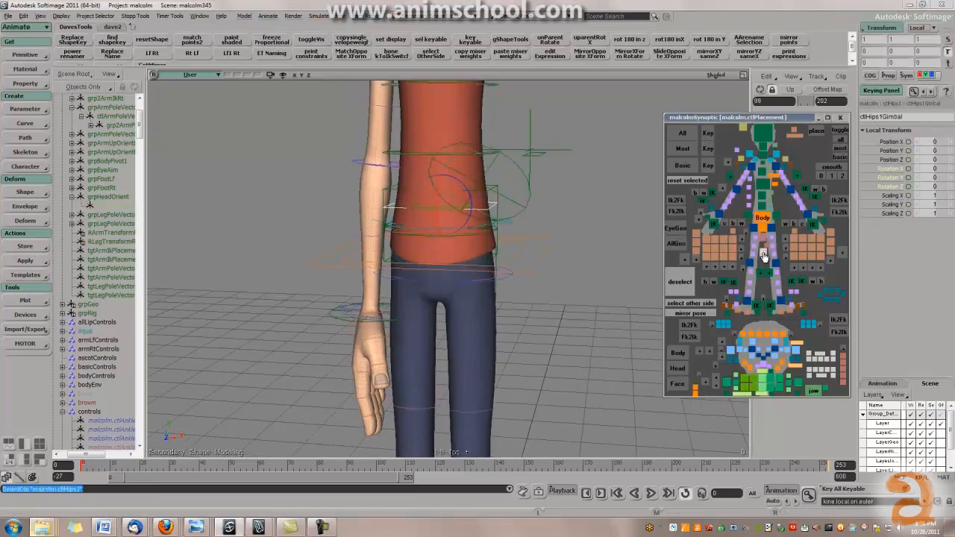
{"action": "left_click", "coordinate": [765, 246]}
{"action": "scroll", "coordinate": [635, 262], "scroll_direction": "down", "scroll_amount": 2}
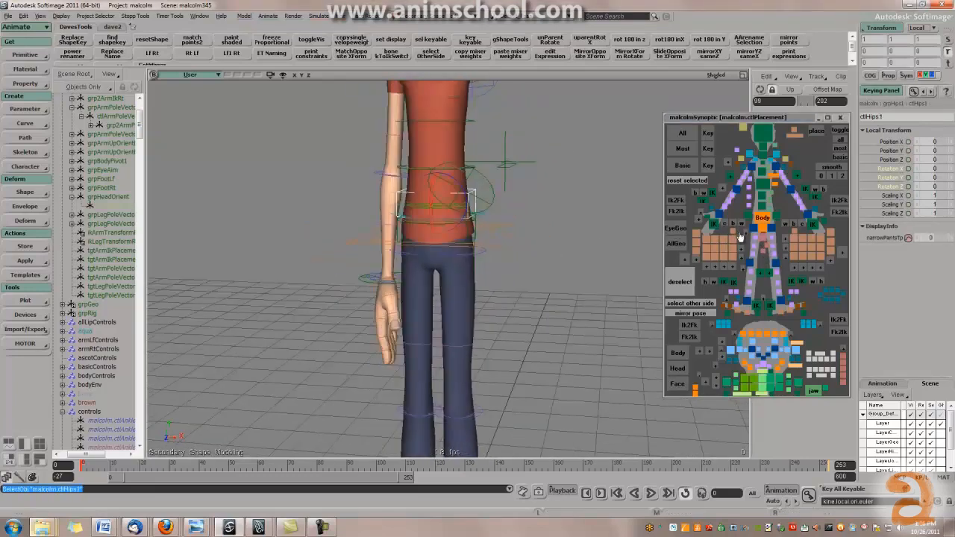
Try rotating the upper left leg control ctlLegUpLf and undo the rotation.
{"action": "left_click", "coordinate": [772, 229]}
{"action": "middle_click_drag", "start_coordinate": [546, 235], "coordinate": [515, 254]}
{"action": "scroll", "coordinate": [511, 255], "scroll_direction": "up", "scroll_amount": 2}
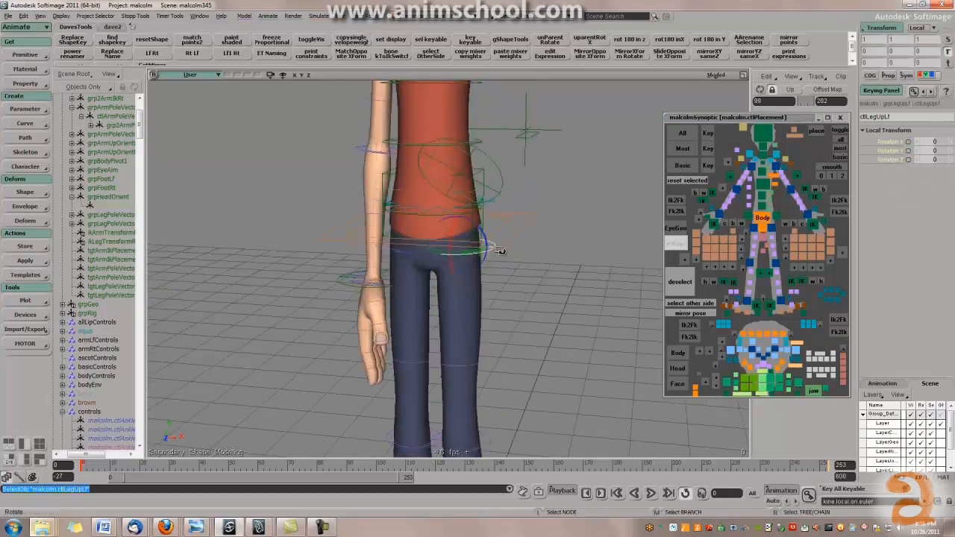
{"action": "left_click_drag", "start_coordinate": [495, 250], "coordinate": [466, 218]}
{"action": "key", "text": "ctrl+z"}
Set the ik value of the left foot control ctlFootIkLf to 0.
{"action": "scroll", "coordinate": [547, 261], "scroll_direction": "down", "scroll_amount": 3}
{"action": "middle_click_drag", "start_coordinate": [555, 273], "coordinate": [548, 217]}
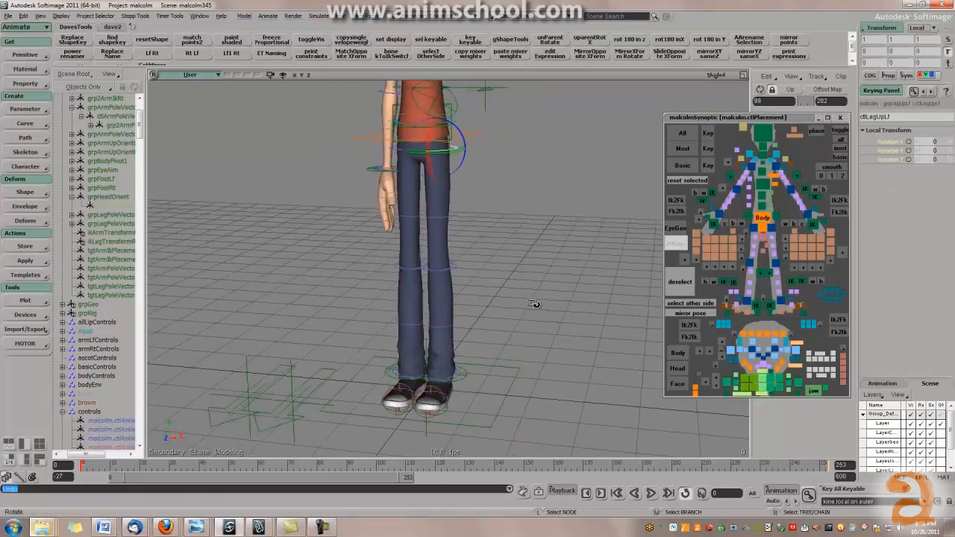
{"action": "left_click", "coordinate": [766, 308]}
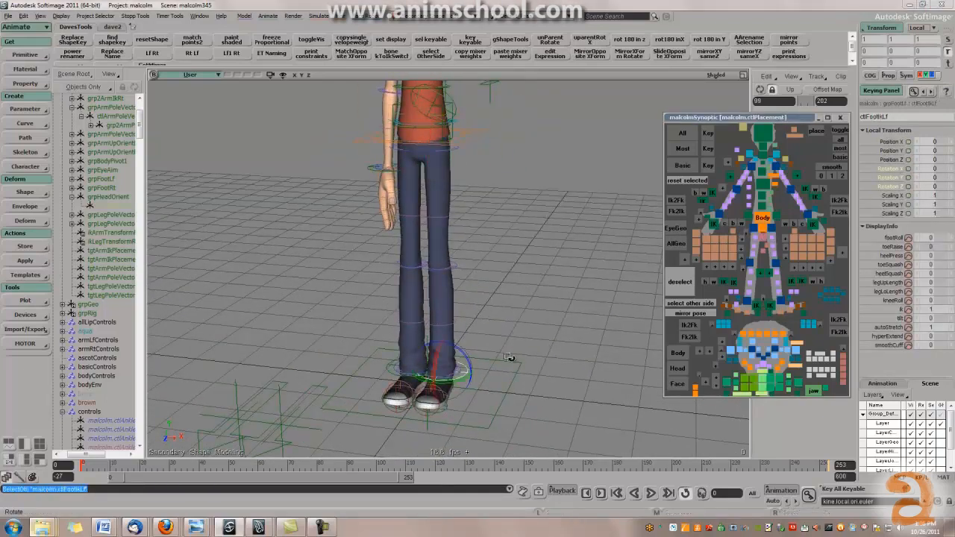
{"action": "middle_click_drag", "start_coordinate": [529, 356], "coordinate": [542, 363]}
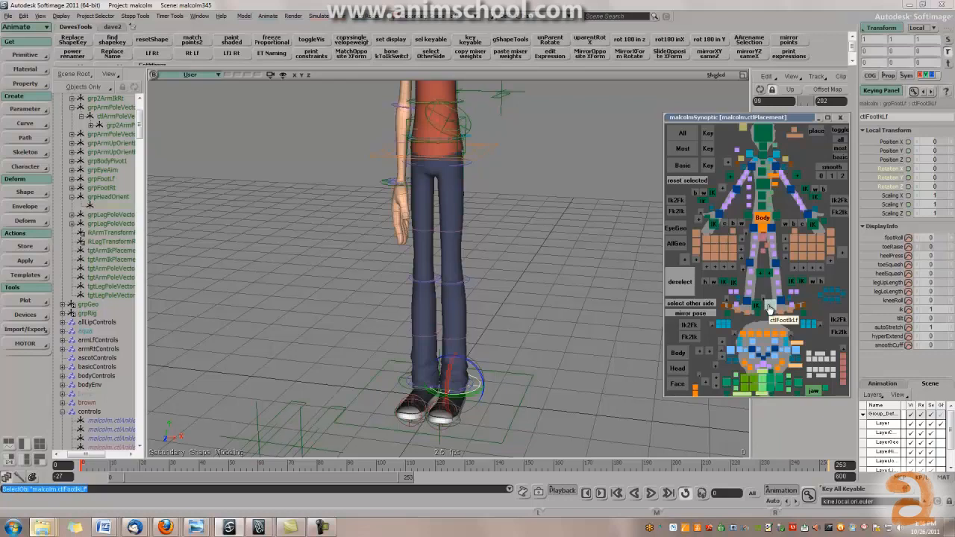
{"action": "left_click", "coordinate": [938, 309]}
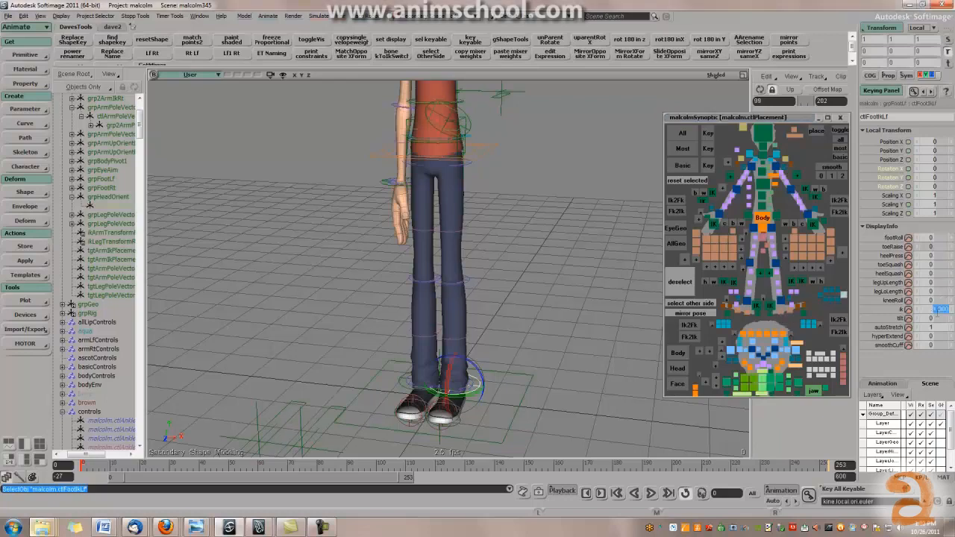
{"action": "type", "text": "0"}
{"action": "key", "text": "Return"}
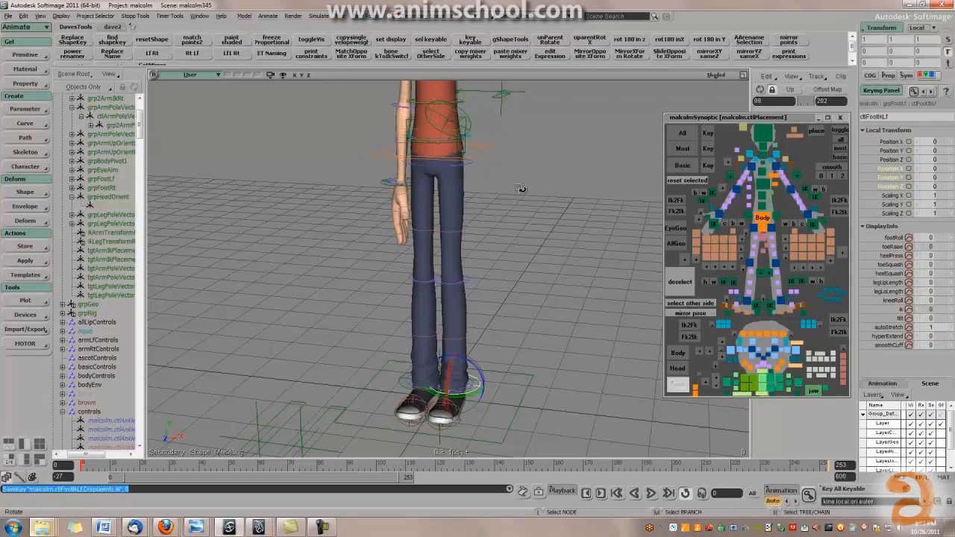
Try translating the left foot IK control away from the foot with ik off, undoing each move.
{"action": "middle_click_drag", "start_coordinate": [522, 190], "coordinate": [531, 231], "text": "alt"}
{"action": "right_click_drag", "start_coordinate": [532, 230], "coordinate": [620, 247], "text": "alt"}
{"action": "left_click_drag", "start_coordinate": [497, 241], "coordinate": [511, 246], "text": "alt"}
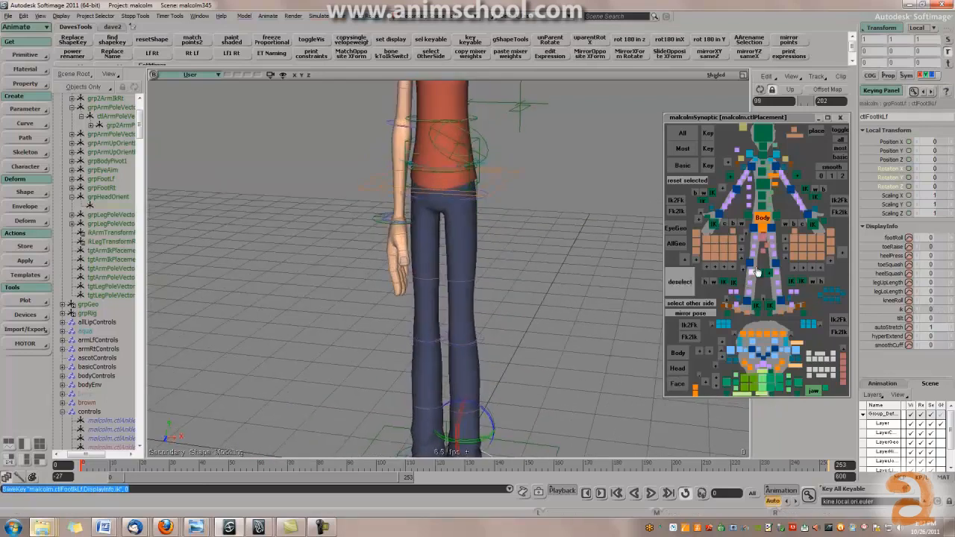
{"action": "key", "text": "v"}
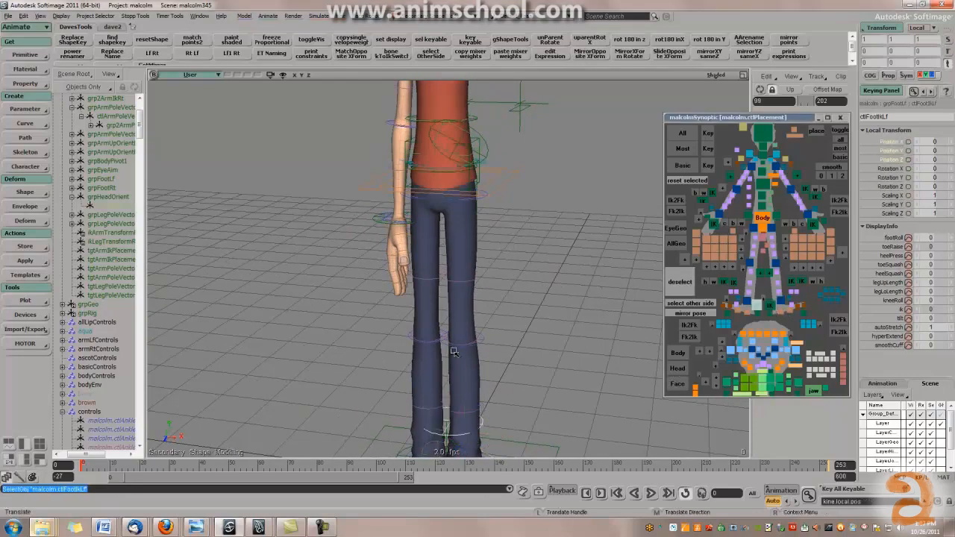
{"action": "key", "text": "ctrl+z"}
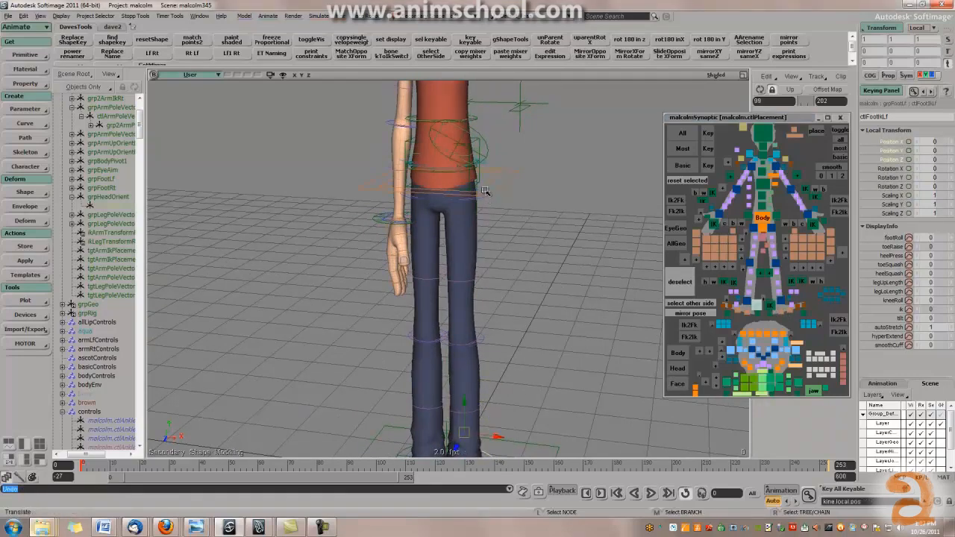
{"action": "middle_click_drag", "start_coordinate": [485, 249], "coordinate": [482, 199], "text": "alt"}
{"action": "right_click_drag", "start_coordinate": [482, 199], "coordinate": [479, 204], "text": "alt"}
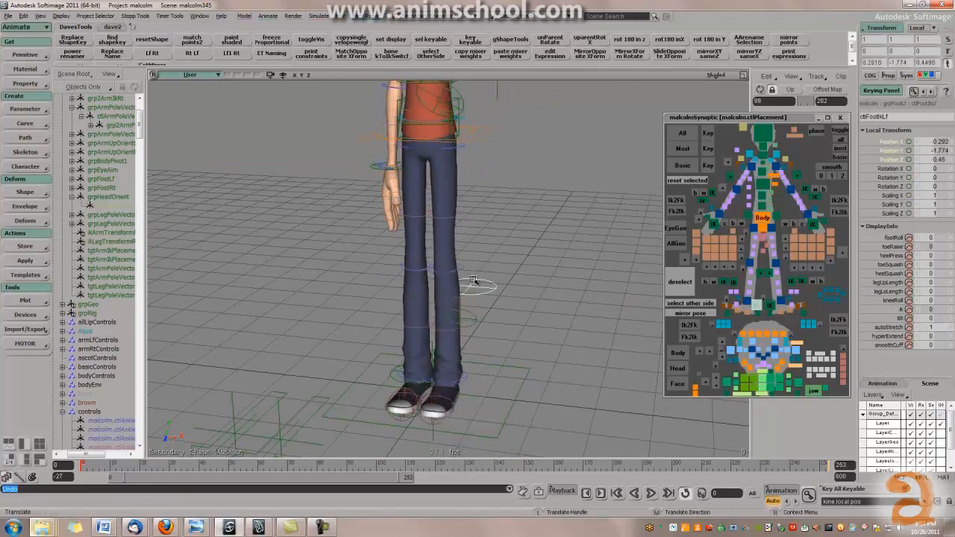
{"action": "key", "text": "ctrl+z"}
{"action": "middle_click_drag", "start_coordinate": [486, 353], "coordinate": [486, 323], "text": "alt"}
{"action": "left_click_drag", "start_coordinate": [452, 312], "coordinate": [528, 286]}
{"action": "key", "text": "ctrl+z"}
Set autoStretch on the left foot IK control to 0.
{"action": "scroll", "coordinate": [453, 323], "scroll_direction": "up", "scroll_amount": 2}
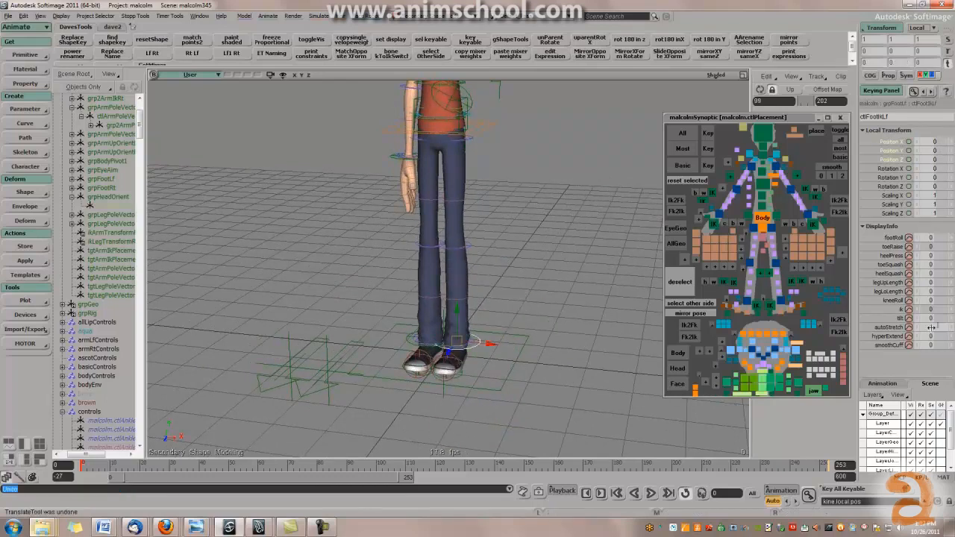
{"action": "type", "text": "0"}
{"action": "key", "text": "Return"}
{"action": "scroll", "coordinate": [507, 303], "scroll_direction": "up", "scroll_amount": 1}
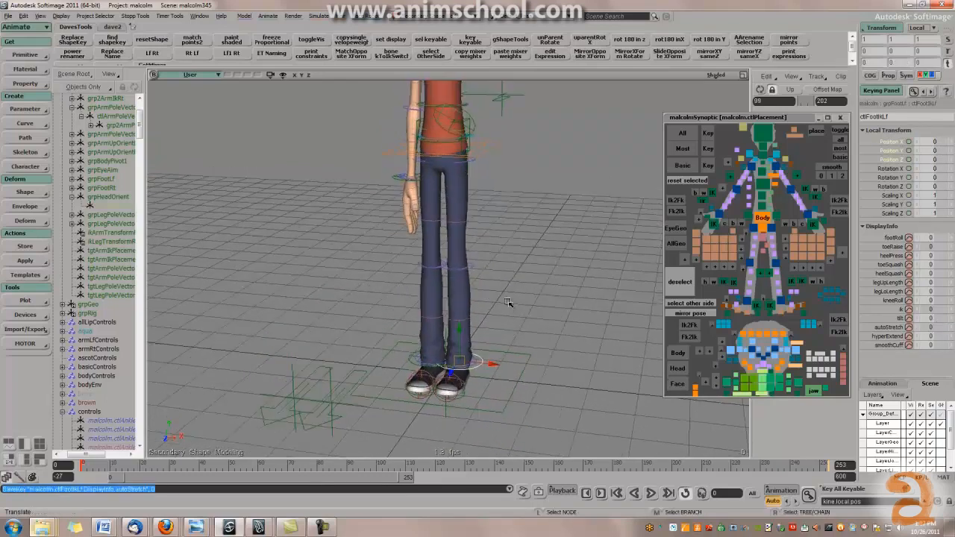
Try moving the left foot IK control with autoStretch off and undo the move.
{"action": "left_click_drag", "start_coordinate": [463, 364], "coordinate": [488, 390]}
{"action": "key", "text": "ctrl+z"}
{"action": "left_click_drag", "start_coordinate": [466, 222], "coordinate": [472, 246]}
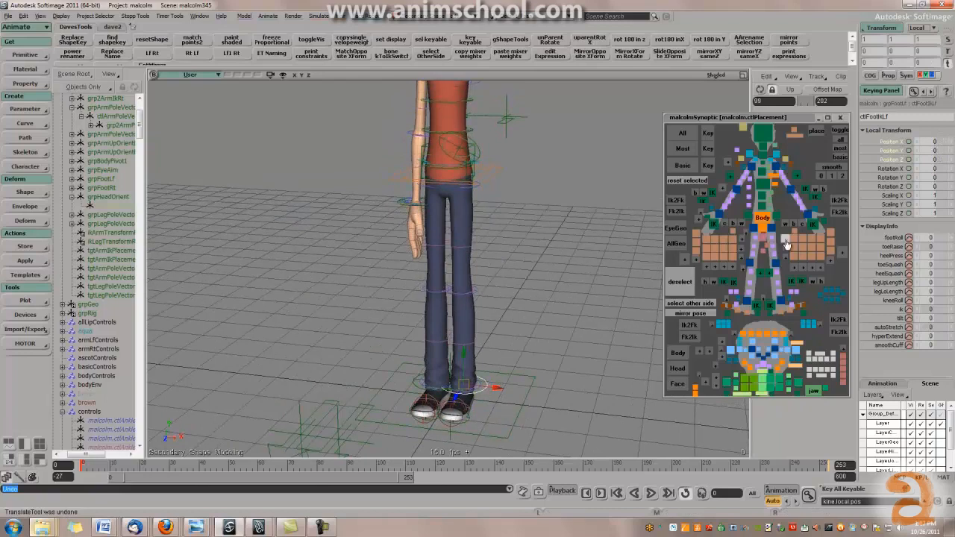
Try rotating the left upper leg control ctlLegUpLf out to the side and forward, undoing each rotation.
{"action": "left_click", "coordinate": [775, 232]}
{"action": "left_click_drag", "start_coordinate": [483, 196], "coordinate": [471, 172]}
{"action": "key", "text": "c"}
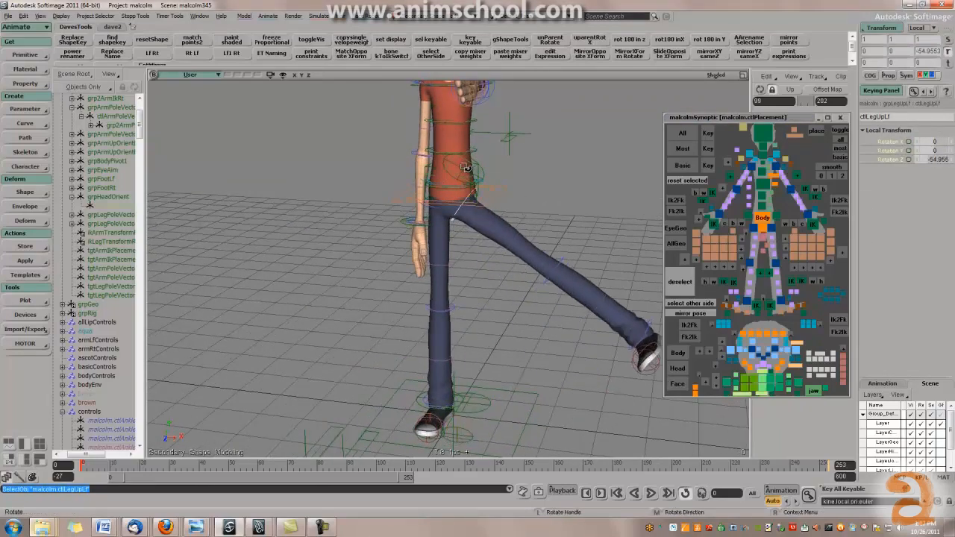
{"action": "key", "text": "ctrl+z"}
{"action": "left_click_drag", "start_coordinate": [474, 211], "coordinate": [500, 167]}
{"action": "key", "text": "s"}
{"action": "right_click_drag", "start_coordinate": [484, 209], "coordinate": [457, 210]}
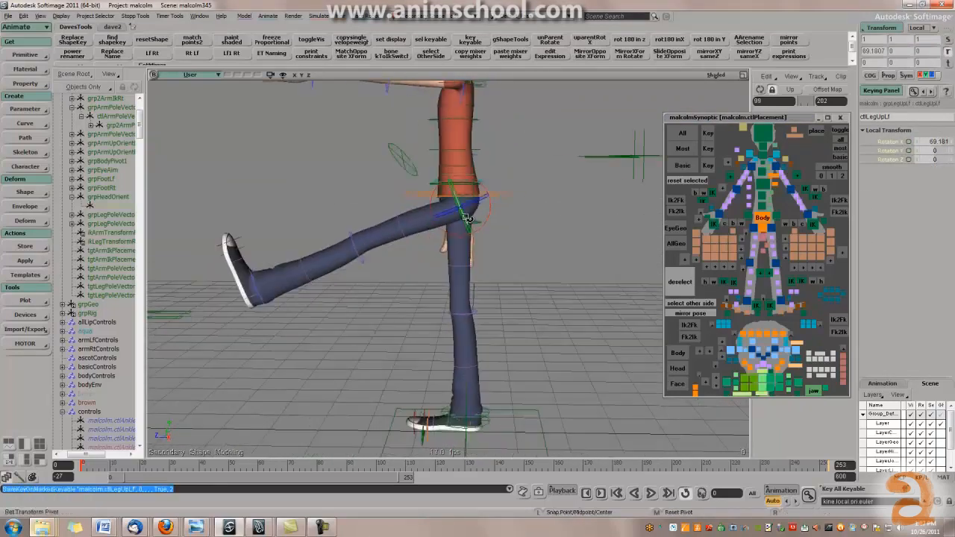
{"action": "key", "text": "ctrl+z"}
Rotate the left upper leg forward, then try moving the thigh's direct control ctlDirectLegMdUpLf and undo that move.
{"action": "left_click_drag", "start_coordinate": [492, 217], "coordinate": [473, 227]}
{"action": "key", "text": "s"}
{"action": "right_click_drag", "start_coordinate": [473, 228], "coordinate": [449, 259]}
{"action": "key", "text": "space"}
{"action": "left_click", "coordinate": [458, 250]}
{"action": "key", "text": "v"}
{"action": "left_click_drag", "start_coordinate": [449, 259], "coordinate": [403, 269]}
{"action": "key", "text": "ctrl+z"}
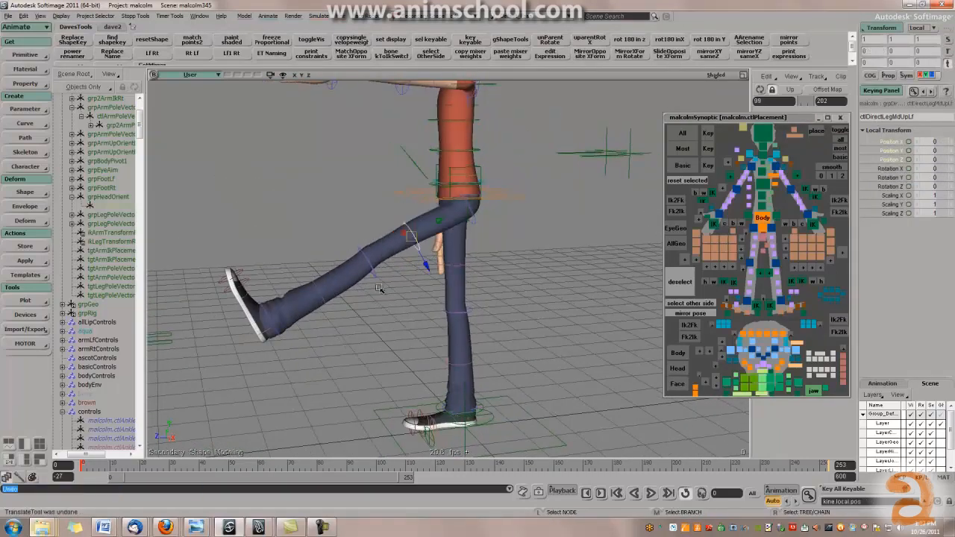
Try moving the left lower leg's direct control ctlDirectLegLoMdLf, then undo the moves and the upper leg rotation.
{"action": "left_click", "coordinate": [314, 281]}
{"action": "left_click_drag", "start_coordinate": [302, 264], "coordinate": [282, 238]}
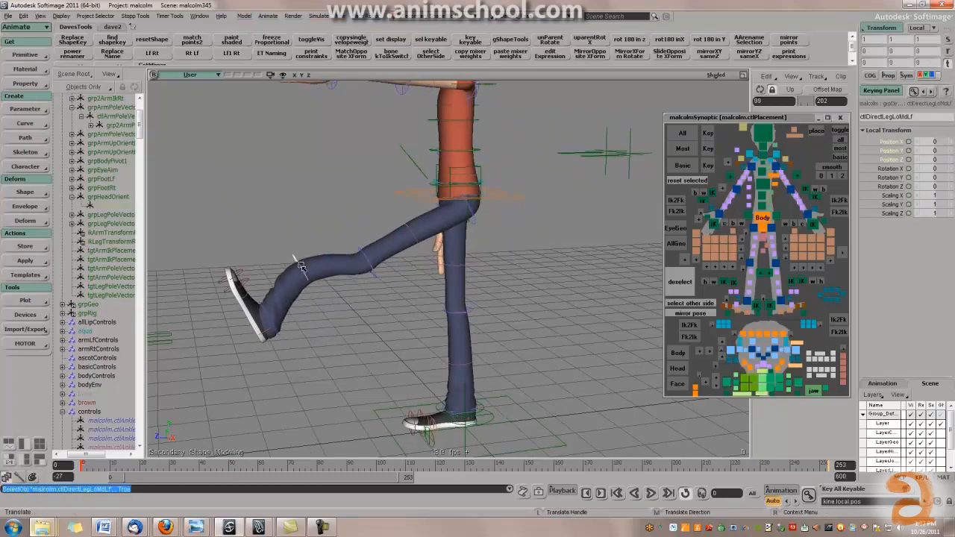
{"action": "key", "text": "ctrl+z"}
{"action": "right_click_drag", "start_coordinate": [349, 307], "coordinate": [481, 304]}
{"action": "left_click_drag", "start_coordinate": [405, 230], "coordinate": [546, 267]}
{"action": "key", "text": "ctrl+shift+r"}
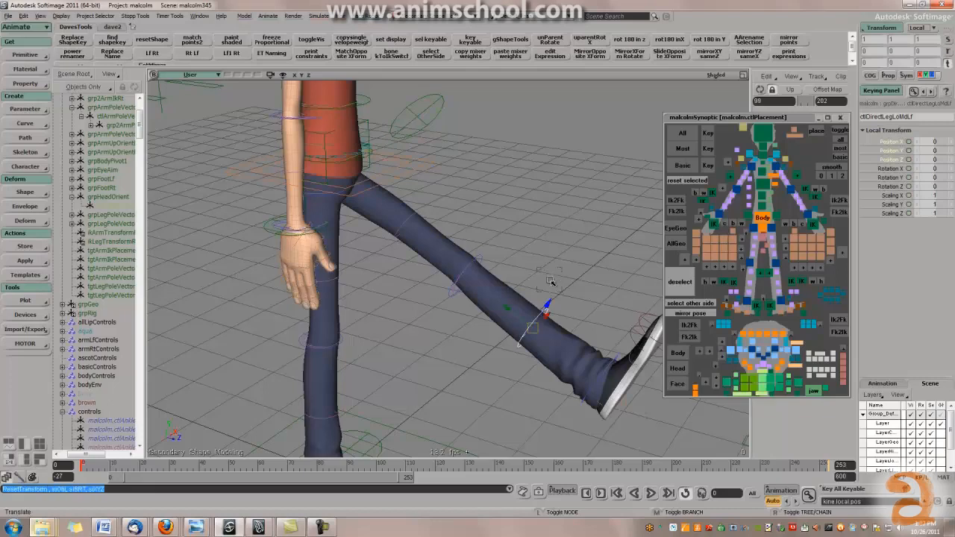
{"action": "left_click_drag", "start_coordinate": [551, 332], "coordinate": [552, 287]}
{"action": "key", "text": "ctrl+z"}
{"action": "key", "text": "ctrl+z"}
{"action": "key", "text": "ctrl+z"}
{"action": "key", "text": "ctrl+z"}
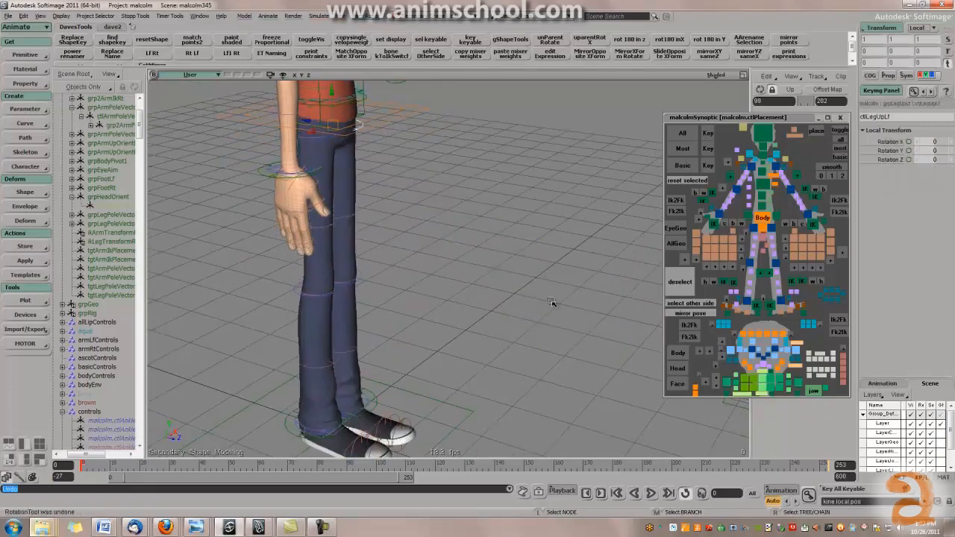
Set ik and autoStretch to 1 on the left foot control ctlFootIkLf, then test-move the foot and undo the move.
{"action": "right_click_drag", "start_coordinate": [442, 335], "coordinate": [426, 348]}
{"action": "left_click_drag", "start_coordinate": [436, 366], "coordinate": [567, 318]}
{"action": "middle_click_drag", "start_coordinate": [567, 318], "coordinate": [458, 347]}
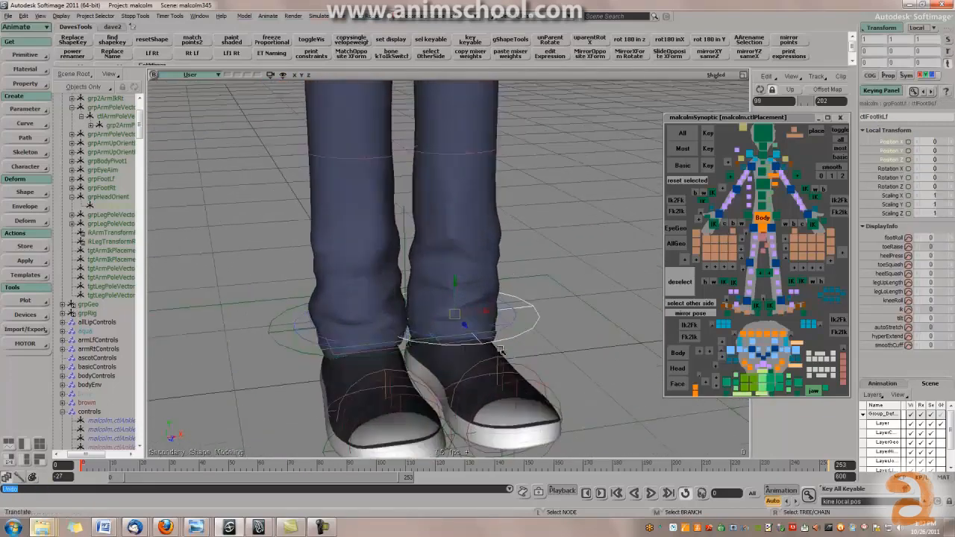
{"action": "right_click_drag", "start_coordinate": [498, 349], "coordinate": [457, 332]}
{"action": "left_click_drag", "start_coordinate": [939, 309], "coordinate": [934, 328]}
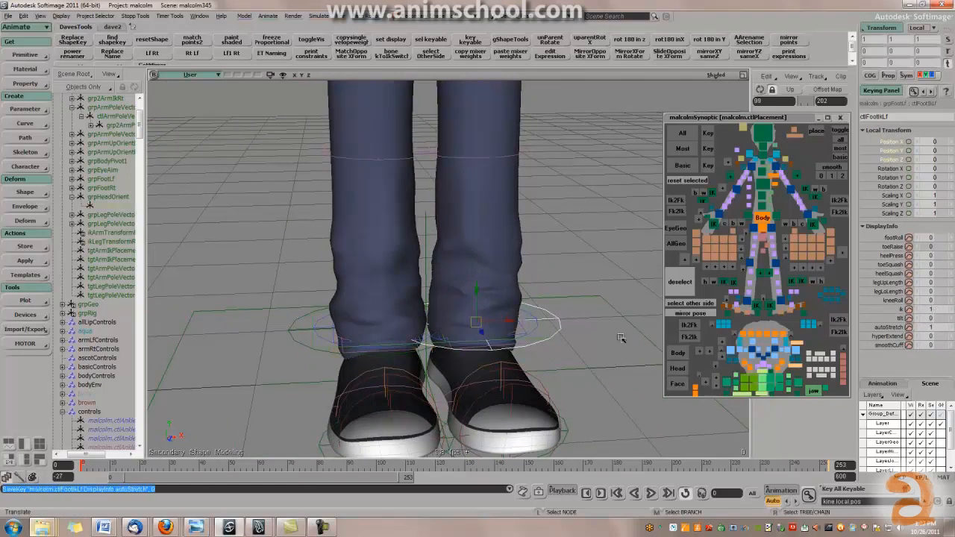
{"action": "left_click_drag", "start_coordinate": [481, 322], "coordinate": [496, 292]}
{"action": "key", "text": "ctrl+z"}
Try smoothCuff at 1 on the left foot control, move the foot to test the pant cuff, and undo the changes.
{"action": "middle_click_drag", "start_coordinate": [500, 318], "coordinate": [544, 279]}
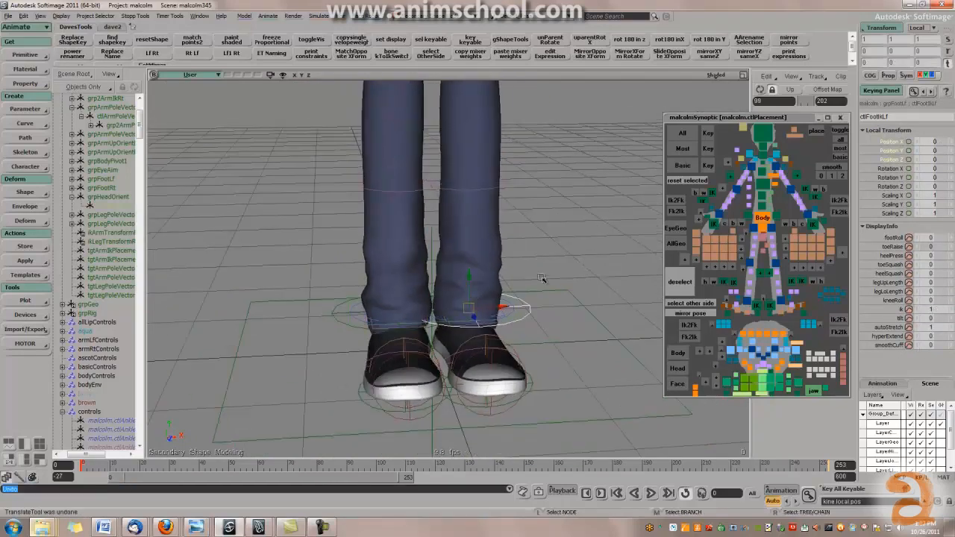
{"action": "type", "text": "1"}
{"action": "key", "text": "Return"}
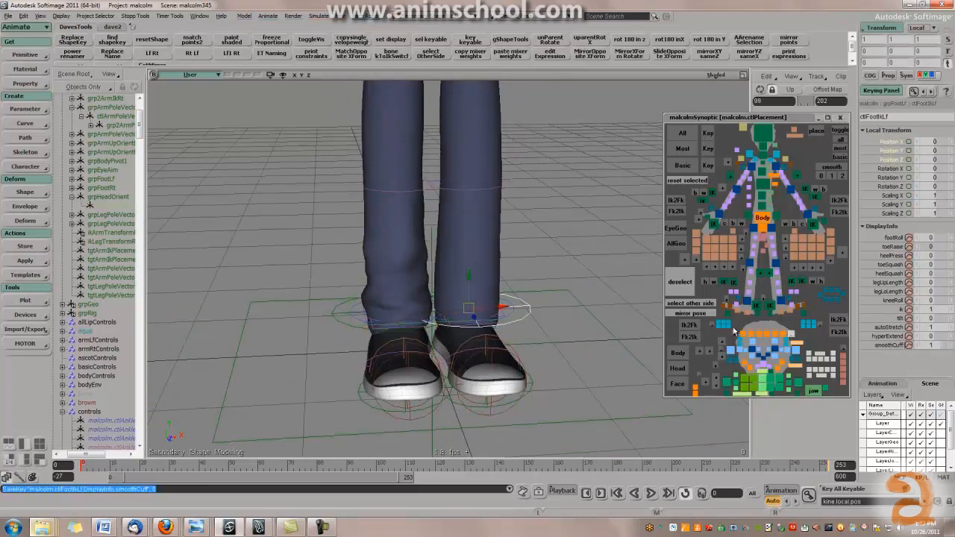
{"action": "right_click_drag", "start_coordinate": [558, 312], "coordinate": [531, 317]}
{"action": "left_click_drag", "start_coordinate": [522, 322], "coordinate": [558, 190]}
{"action": "key", "text": "ctrl+z"}
{"action": "scroll", "coordinate": [569, 354], "scroll_direction": "down", "scroll_amount": 3}
{"action": "scroll", "coordinate": [561, 354], "scroll_direction": "up", "scroll_amount": 5}
{"action": "scroll", "coordinate": [569, 353], "scroll_direction": "down", "scroll_amount": 1}
{"action": "scroll", "coordinate": [571, 346], "scroll_direction": "down", "scroll_amount": 3}
{"action": "scroll", "coordinate": [560, 333], "scroll_direction": "up", "scroll_amount": 4}
{"action": "left_click_drag", "start_coordinate": [491, 326], "coordinate": [519, 313]}
{"action": "key", "text": "ctrl+z"}
{"action": "middle_click_drag", "start_coordinate": [568, 347], "coordinate": [564, 353]}
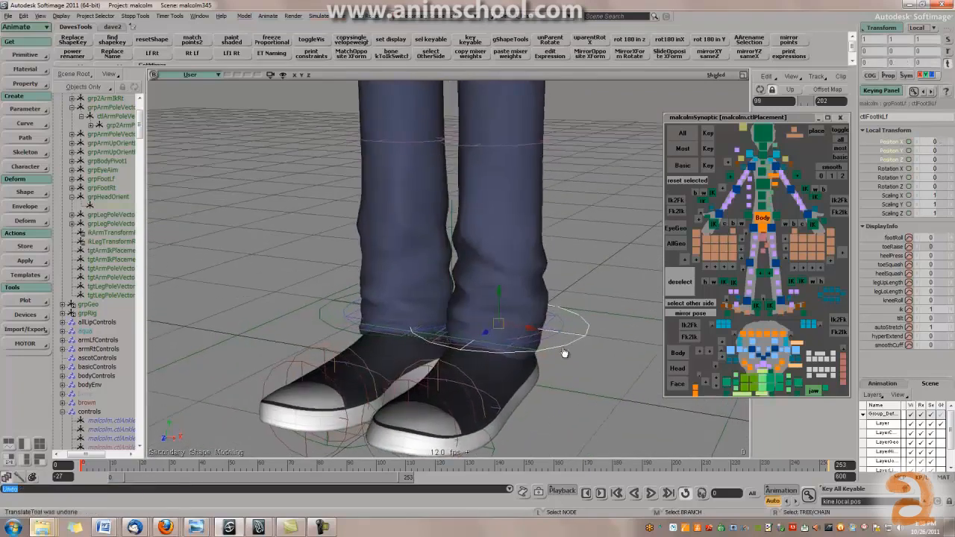
Try rotating the left back pant cuff control ctlAnklePantsBaLf and undo the rotation.
{"action": "left_click", "coordinate": [788, 297]}
{"action": "key", "text": "c"}
{"action": "middle_click_drag", "start_coordinate": [559, 317], "coordinate": [527, 327]}
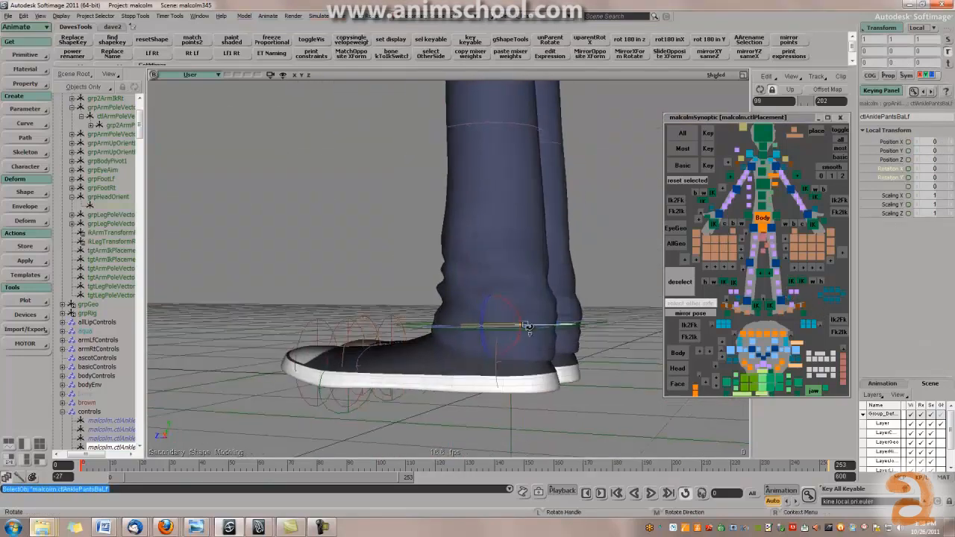
{"action": "mouse_move", "coordinate": [515, 300]}
{"action": "left_mouse_down"}
{"action": "mouse_move", "coordinate": [525, 328]}
{"action": "mouse_move", "coordinate": [517, 282]}
{"action": "left_mouse_up"}
{"action": "key", "text": "ctrl+z"}
{"action": "middle_click_drag", "start_coordinate": [530, 285], "coordinate": [568, 317]}
Try rotating the left front pant cuff control ctlAnklePantsFrLf and undo the rotation.
{"action": "left_click", "coordinate": [794, 295]}
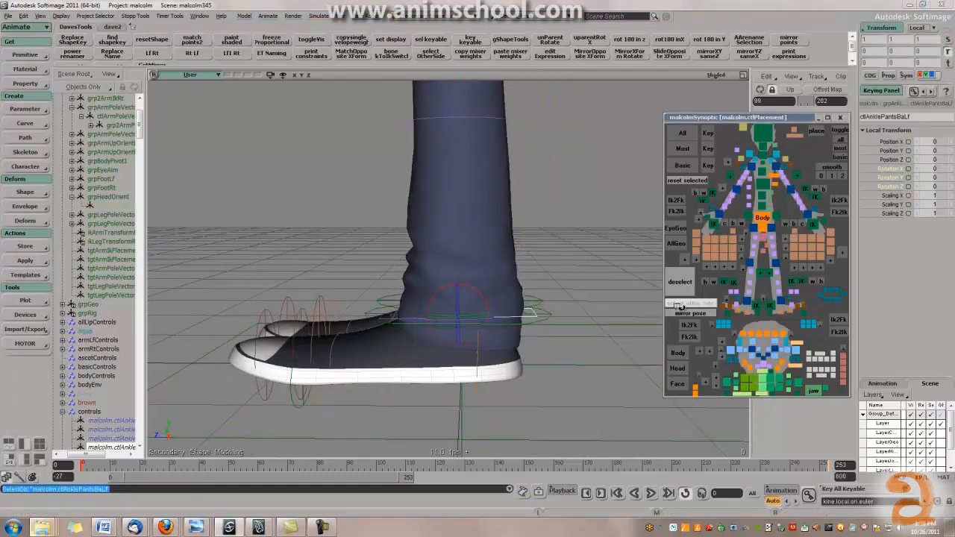
{"action": "left_click_drag", "start_coordinate": [475, 295], "coordinate": [458, 288]}
{"action": "key", "text": "ctrl+z"}
{"action": "left_click", "coordinate": [797, 294]}
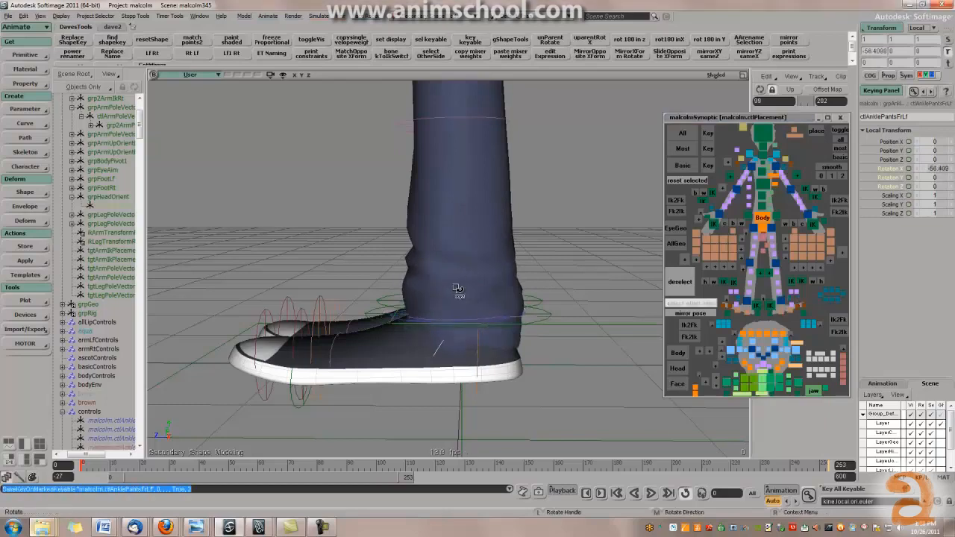
{"action": "key", "text": "ctrl+z"}
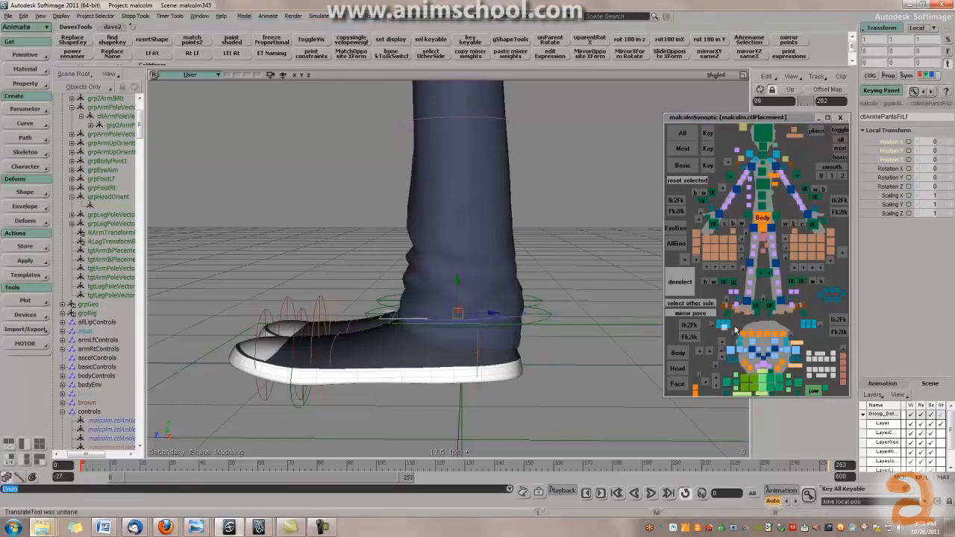
Try moving the left front and back pant cuff controls upward together, undoing each move.
{"action": "left_click", "coordinate": [795, 296]}
{"action": "key", "text": "ctrl+z"}
{"action": "left_click", "coordinate": [791, 293], "text": "shift"}
{"action": "left_click_drag", "start_coordinate": [457, 284], "coordinate": [453, 239]}
{"action": "right_click_drag", "start_coordinate": [454, 239], "coordinate": [505, 253]}
{"action": "key", "text": "ctrl+z"}
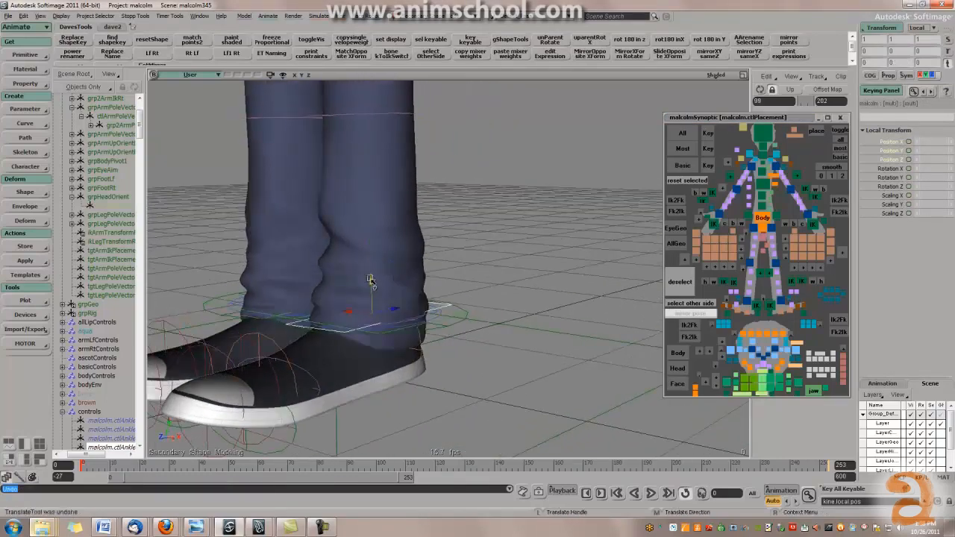
{"action": "left_click_drag", "start_coordinate": [371, 281], "coordinate": [373, 236]}
{"action": "scroll", "coordinate": [465, 310], "scroll_direction": "down", "scroll_amount": 2}
{"action": "key", "text": "ctrl+z"}
Try moving the left foot IK control ctlFootIkLf out to the side and undo the move.
{"action": "mouse_move", "coordinate": [465, 312]}
{"action": "right_mouse_down"}
{"action": "mouse_move", "coordinate": [446, 323]}
{"action": "mouse_move", "coordinate": [439, 351]}
{"action": "mouse_move", "coordinate": [469, 330]}
{"action": "right_mouse_up"}
{"action": "scroll", "coordinate": [485, 310], "scroll_direction": "down", "scroll_amount": 2}
{"action": "left_click_drag", "start_coordinate": [492, 300], "coordinate": [514, 332]}
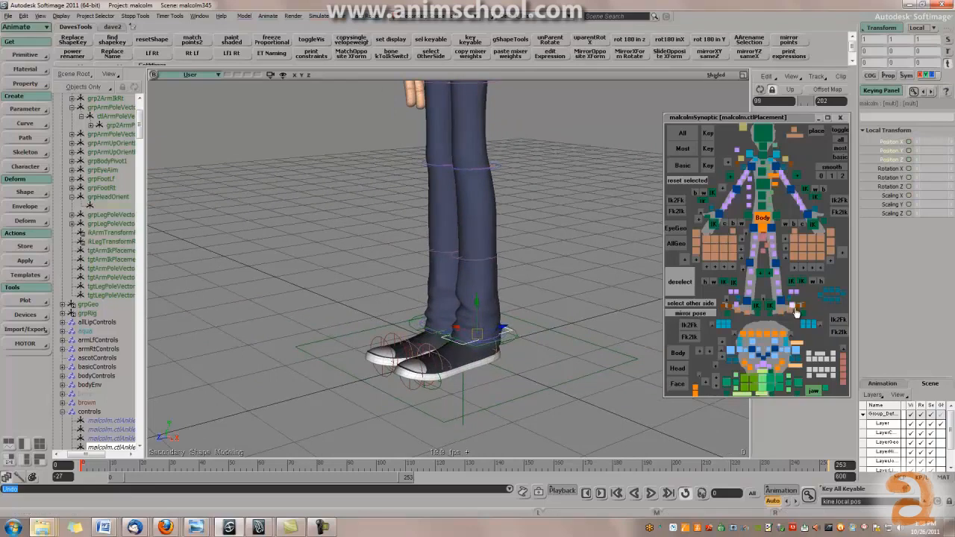
{"action": "left_click_drag", "start_coordinate": [498, 257], "coordinate": [516, 361]}
{"action": "middle_click_drag", "start_coordinate": [516, 361], "coordinate": [524, 336]}
{"action": "right_click_drag", "start_coordinate": [525, 336], "coordinate": [550, 296]}
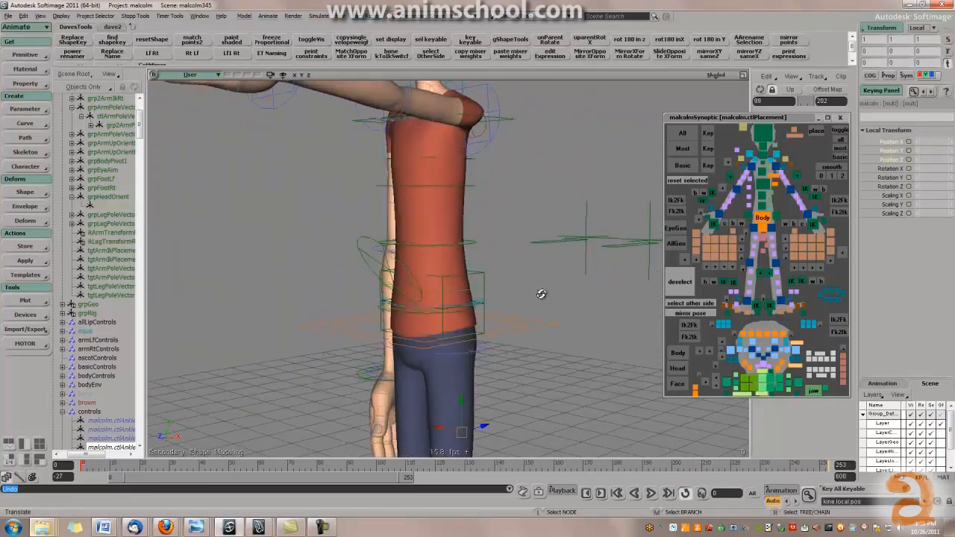
{"action": "left_click_drag", "start_coordinate": [550, 296], "coordinate": [550, 276]}
{"action": "right_click_drag", "start_coordinate": [550, 276], "coordinate": [561, 287]}
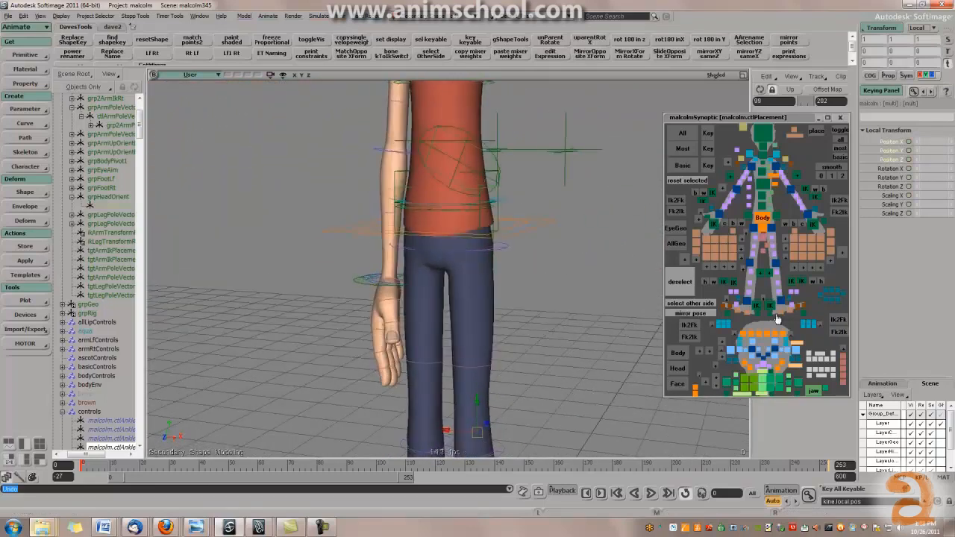
{"action": "left_click", "coordinate": [771, 306]}
{"action": "left_click_drag", "start_coordinate": [461, 305], "coordinate": [471, 254]}
{"action": "left_click_drag", "start_coordinate": [487, 438], "coordinate": [560, 412]}
{"action": "key", "text": "ctrl+z"}
Try moving the left hip control ctlHipLf outward from the pelvis and undo the move.
{"action": "right_click_drag", "start_coordinate": [524, 256], "coordinate": [454, 251]}
{"action": "left_click_drag", "start_coordinate": [524, 243], "coordinate": [563, 271]}
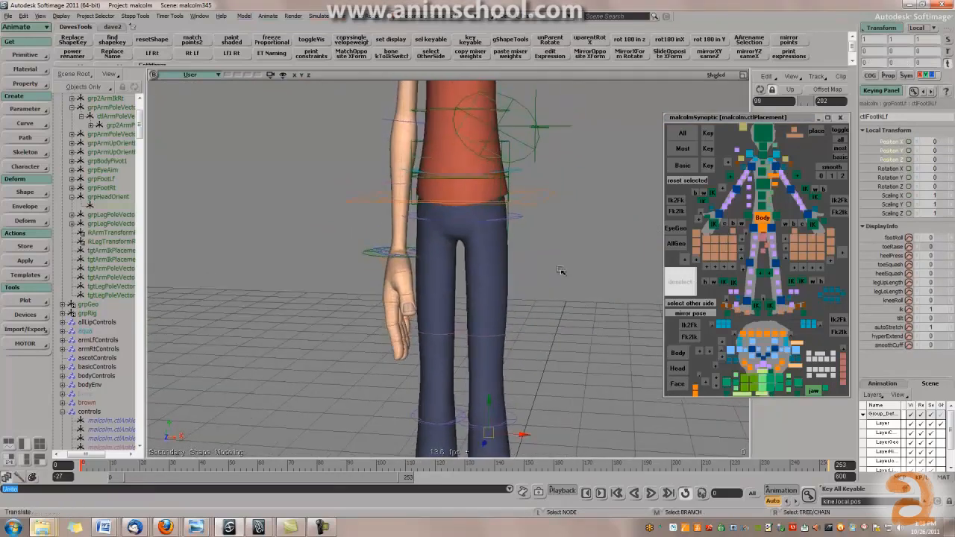
{"action": "left_click", "coordinate": [776, 218]}
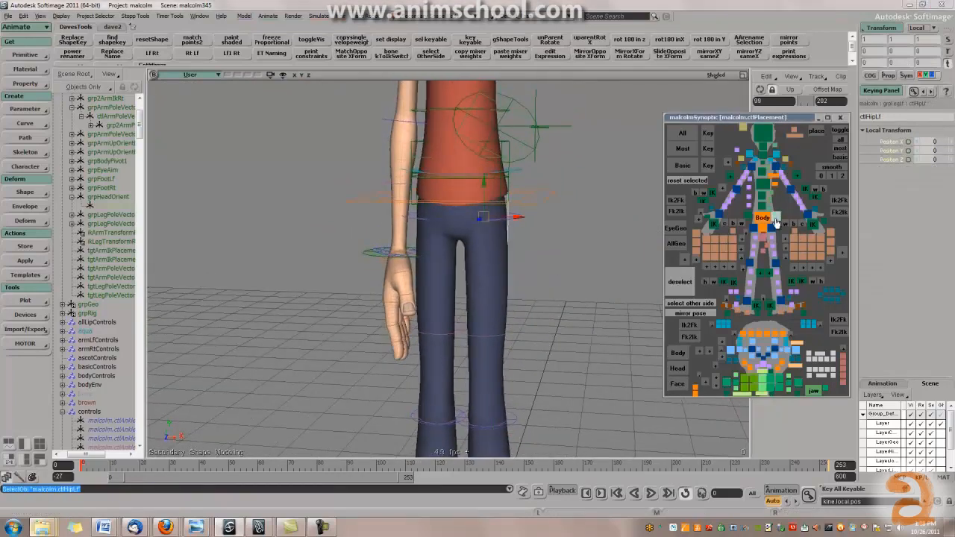
{"action": "scroll", "coordinate": [539, 295], "scroll_direction": "down", "scroll_amount": 4}
{"action": "left_click_drag", "start_coordinate": [538, 295], "coordinate": [531, 242]}
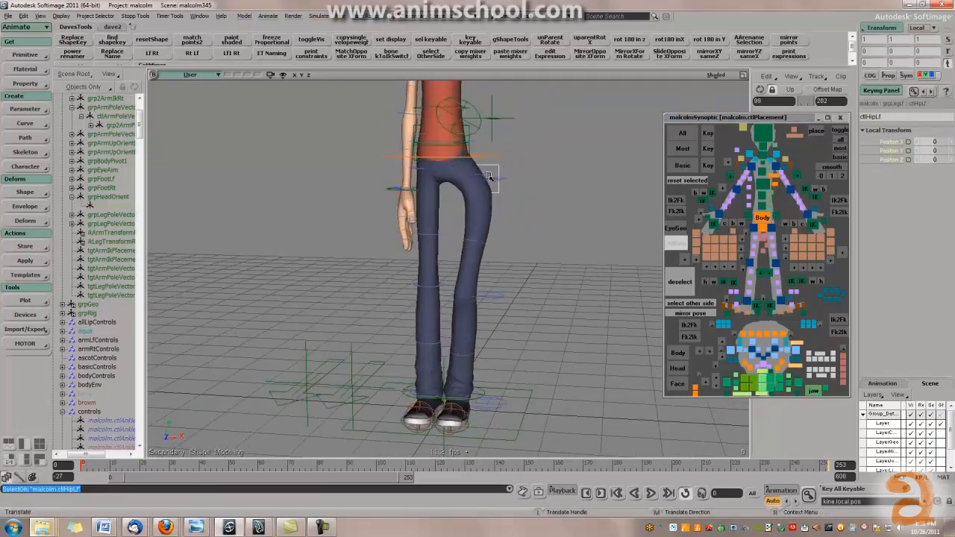
{"action": "key", "text": "ctrl+z"}
{"action": "scroll", "coordinate": [595, 265], "scroll_direction": "up", "scroll_amount": 4}
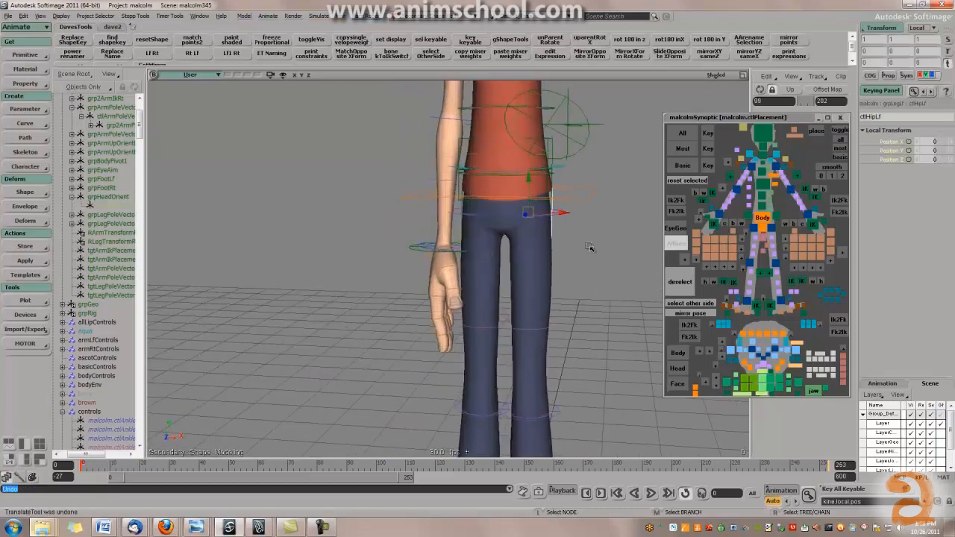
Try rotating the hips control at the waist and undo the rotation.
{"action": "left_click", "coordinate": [556, 142]}
{"action": "key", "text": "c"}
{"action": "left_click_drag", "start_coordinate": [531, 148], "coordinate": [538, 159]}
{"action": "key", "text": "ctrl+z"}
Try small repeated moves of the left hip control ctlHipLf to adjust the top of the leg, undoing each one.
{"action": "left_click", "coordinate": [550, 212]}
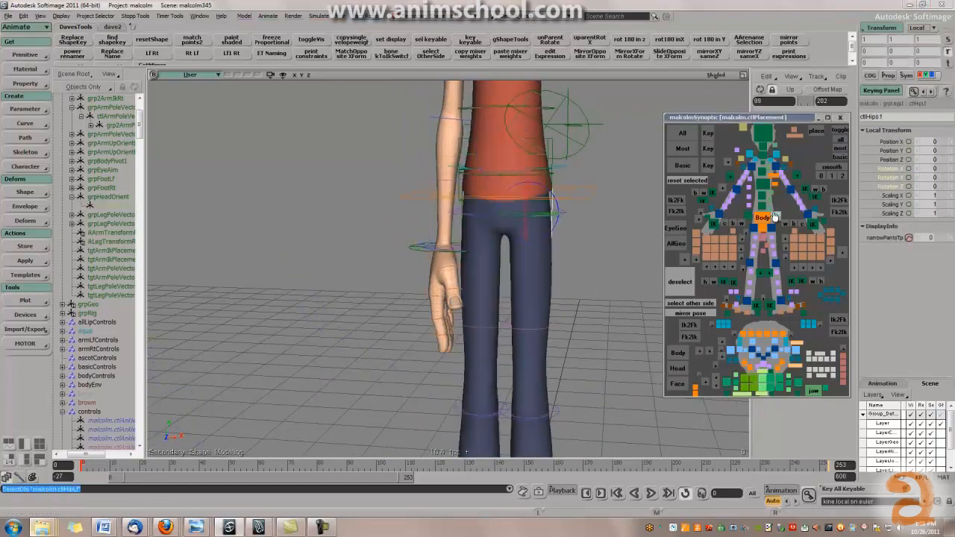
{"action": "right_click_drag", "start_coordinate": [551, 224], "coordinate": [530, 255]}
{"action": "scroll", "coordinate": [527, 246], "scroll_direction": "down", "scroll_amount": 3}
{"action": "left_click_drag", "start_coordinate": [524, 234], "coordinate": [533, 197]}
{"action": "right_click_drag", "start_coordinate": [533, 196], "coordinate": [526, 204]}
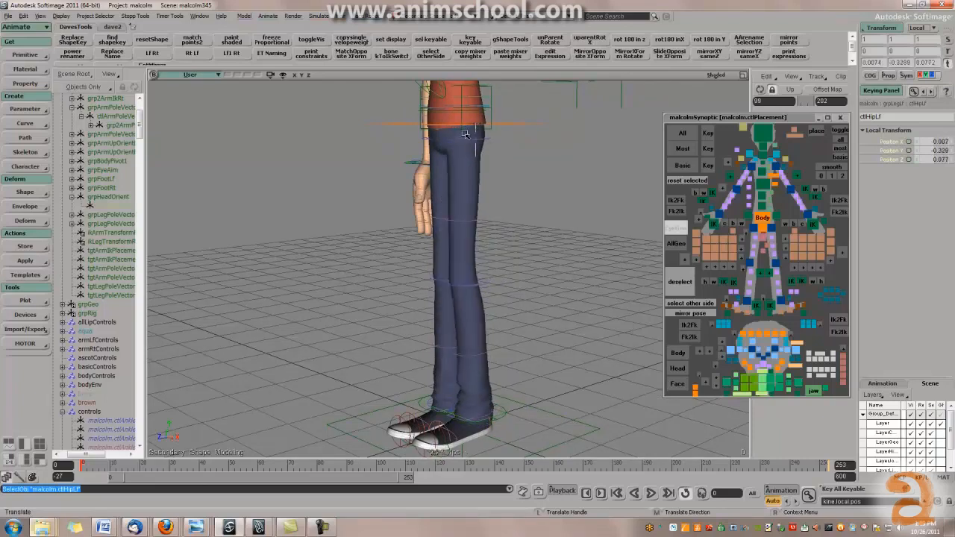
{"action": "key", "text": "ctrl+z"}
{"action": "right_click_drag", "start_coordinate": [464, 137], "coordinate": [489, 132]}
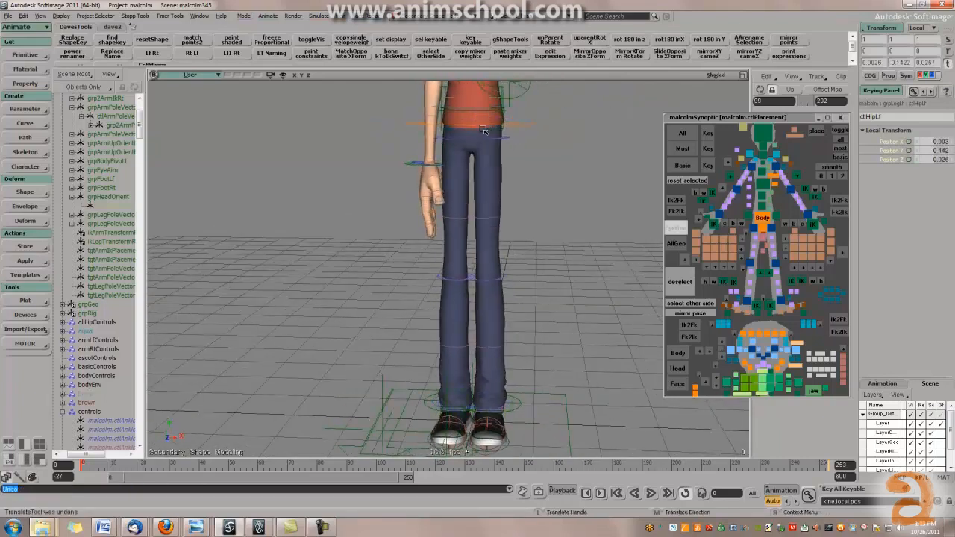
{"action": "left_click_drag", "start_coordinate": [489, 162], "coordinate": [483, 124]}
{"action": "key", "text": "ctrl+z"}
{"action": "right_click_drag", "start_coordinate": [551, 176], "coordinate": [485, 170]}
{"action": "left_click_drag", "start_coordinate": [448, 136], "coordinate": [428, 91]}
{"action": "left_click_drag", "start_coordinate": [446, 147], "coordinate": [442, 112]}
{"action": "key", "text": "ctrl+z"}
{"action": "right_click_drag", "start_coordinate": [466, 212], "coordinate": [497, 275]}
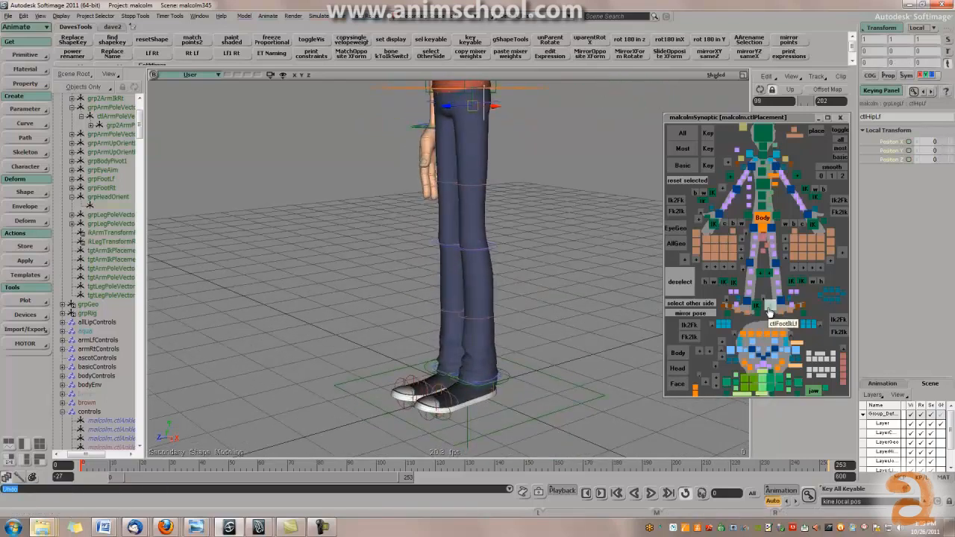
Try raising the left foot IK control ctlFootIkLf off the ground and undo the move.
{"action": "right_click_drag", "start_coordinate": [527, 318], "coordinate": [581, 320]}
{"action": "left_click", "coordinate": [776, 310]}
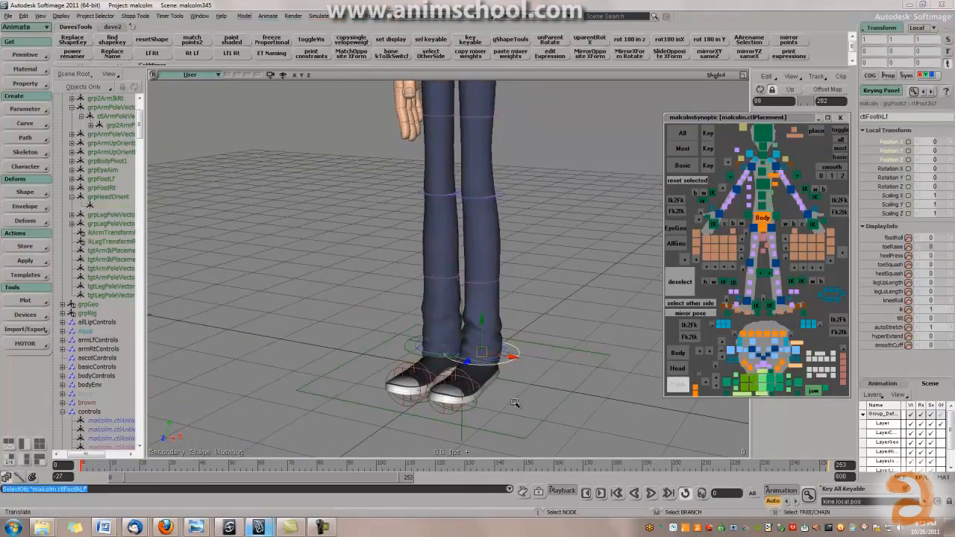
{"action": "left_click_drag", "start_coordinate": [546, 408], "coordinate": [545, 351]}
{"action": "middle_click_drag", "start_coordinate": [546, 351], "coordinate": [677, 370]}
{"action": "right_click_drag", "start_coordinate": [550, 340], "coordinate": [517, 353]}
{"action": "left_click_drag", "start_coordinate": [505, 298], "coordinate": [505, 247]}
{"action": "key", "text": "ctrl+z"}
{"action": "right_click_drag", "start_coordinate": [514, 262], "coordinate": [568, 288]}
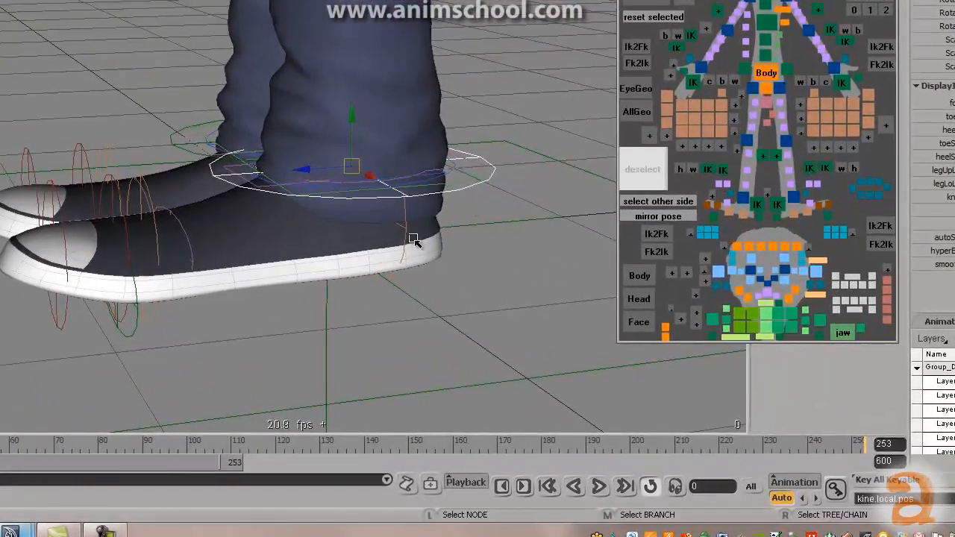
Switch to Autodesk Maya and highlight the Foot Roll through Tilt attributes of the left foot IK control, ending on Foot Roll alone.
{"action": "mouse_move", "coordinate": [9, 535]}
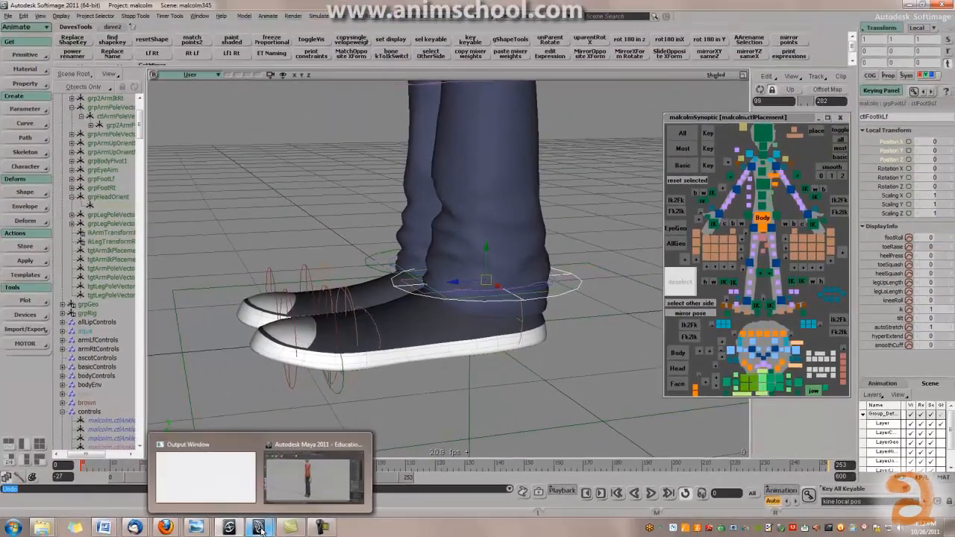
{"action": "left_click", "coordinate": [306, 492]}
{"action": "middle_click_drag", "start_coordinate": [474, 393], "coordinate": [491, 265], "text": "alt"}
{"action": "right_click_drag", "start_coordinate": [490, 264], "coordinate": [855, 335], "text": "alt"}
{"action": "left_click_drag", "start_coordinate": [494, 316], "coordinate": [486, 383], "text": "alt"}
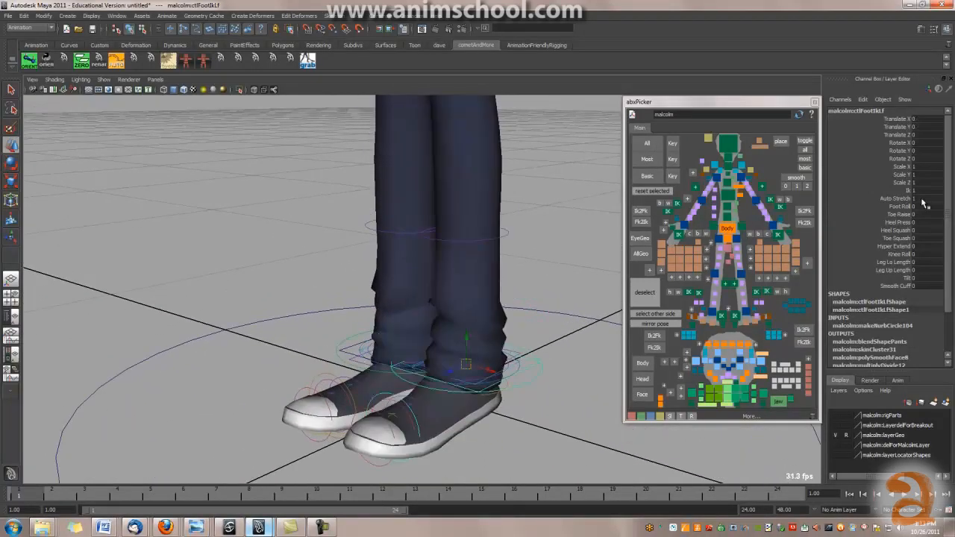
{"action": "left_click_drag", "start_coordinate": [924, 203], "coordinate": [918, 284]}
{"action": "left_click_drag", "start_coordinate": [916, 206], "coordinate": [900, 279]}
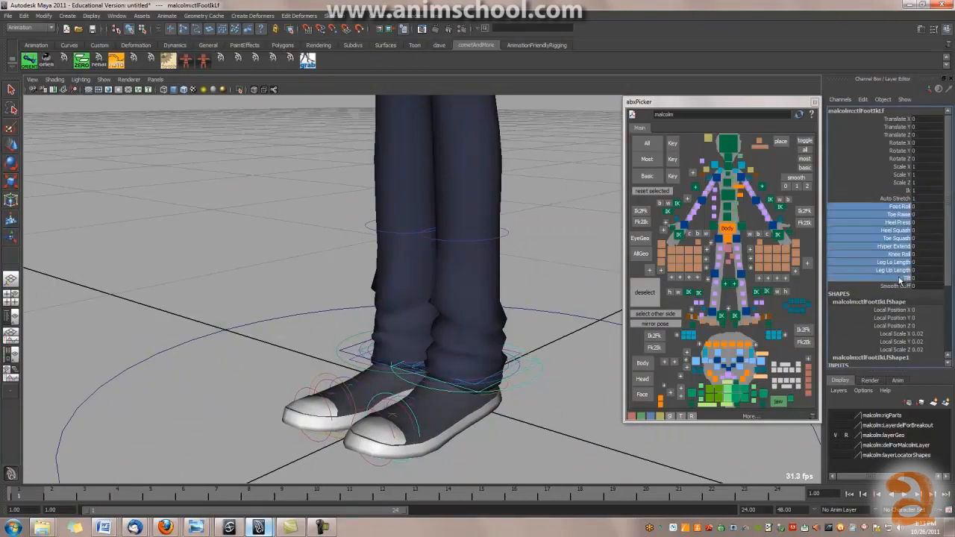
{"action": "left_click", "coordinate": [882, 207]}
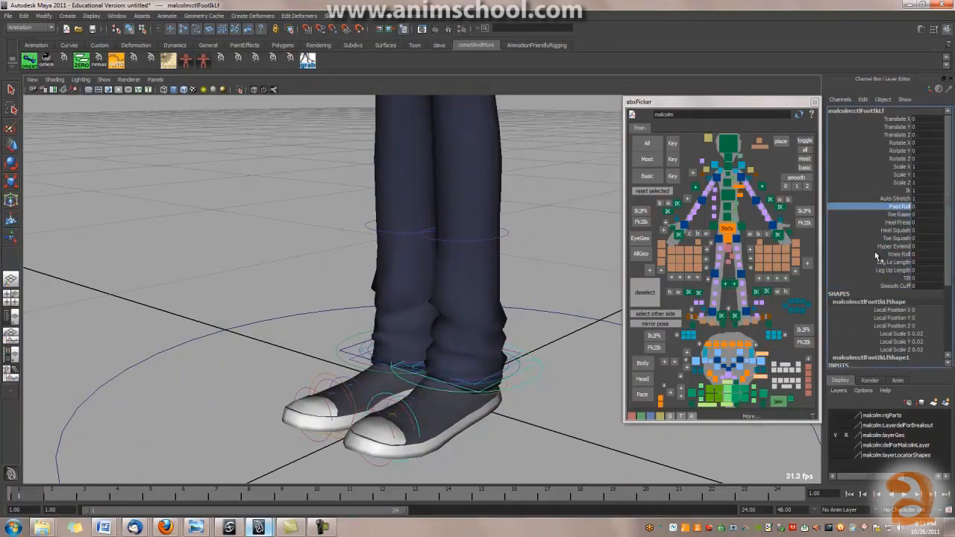
Turn on X-ray display and select the left upper arm joint jntArmUpMdLf.
{"action": "left_click_drag", "start_coordinate": [473, 194], "coordinate": [454, 179], "text": "alt"}
{"action": "middle_click_drag", "start_coordinate": [455, 179], "coordinate": [446, 326], "text": "alt"}
{"action": "key", "text": "alt+x"}
{"action": "right_click_drag", "start_coordinate": [445, 326], "coordinate": [416, 220], "text": "alt"}
{"action": "left_click_drag", "start_coordinate": [416, 220], "coordinate": [378, 286], "text": "alt"}
{"action": "left_click_drag", "start_coordinate": [407, 218], "coordinate": [426, 260], "text": "alt"}
{"action": "left_click", "coordinate": [426, 264]}
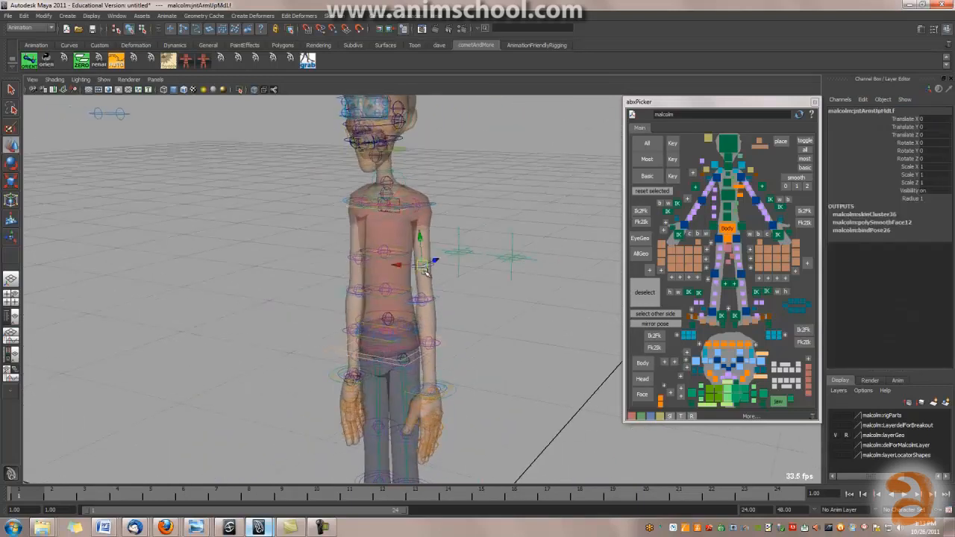
Turn off X-ray display and limit the viewport to NURBS curves, NURBS surfaces and polygons.
{"action": "key", "text": "alt+x"}
{"action": "mouse_move", "coordinate": [438, 259]}
{"action": "left_mouse_down", "text": "alt"}
{"action": "mouse_move", "coordinate": [342, 219]}
{"action": "mouse_move", "coordinate": [221, 101]}
{"action": "left_mouse_up", "text": "alt"}
{"action": "left_click", "coordinate": [103, 79]}
{"action": "left_click", "coordinate": [134, 85]}
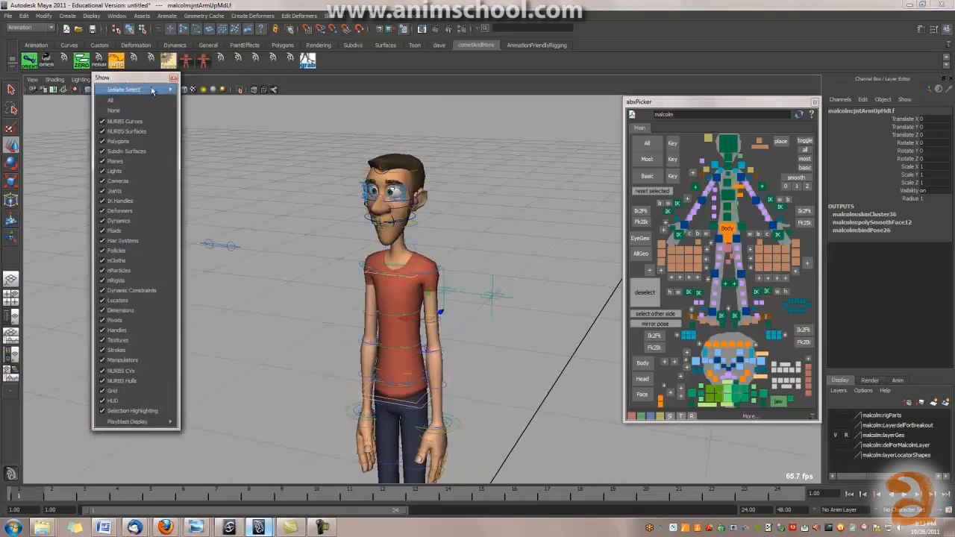
{"action": "left_click", "coordinate": [113, 110]}
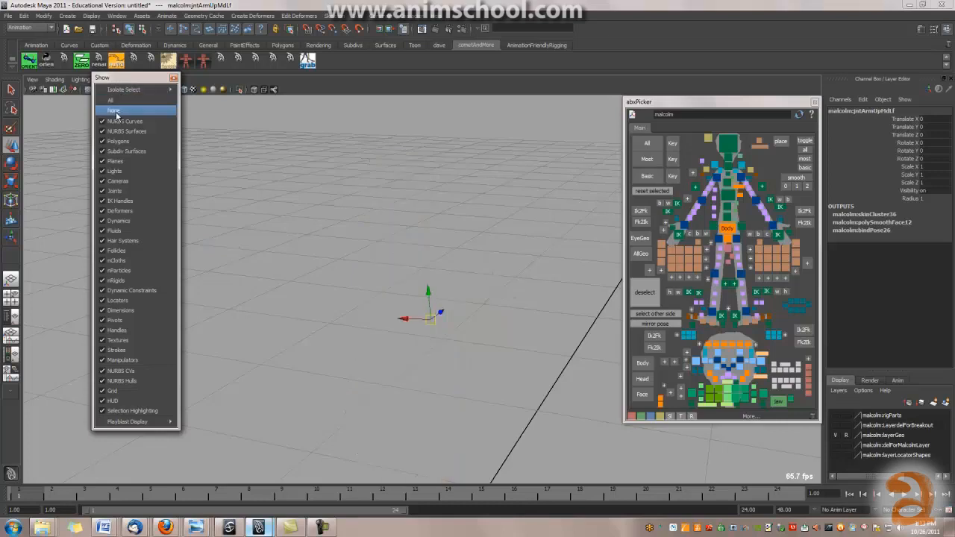
{"action": "left_click", "coordinate": [119, 122]}
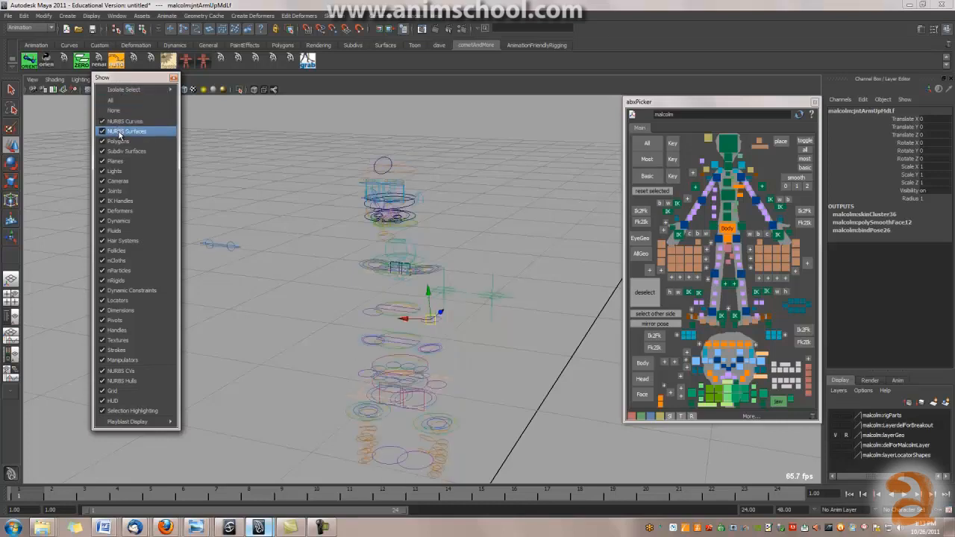
{"action": "left_click", "coordinate": [120, 131]}
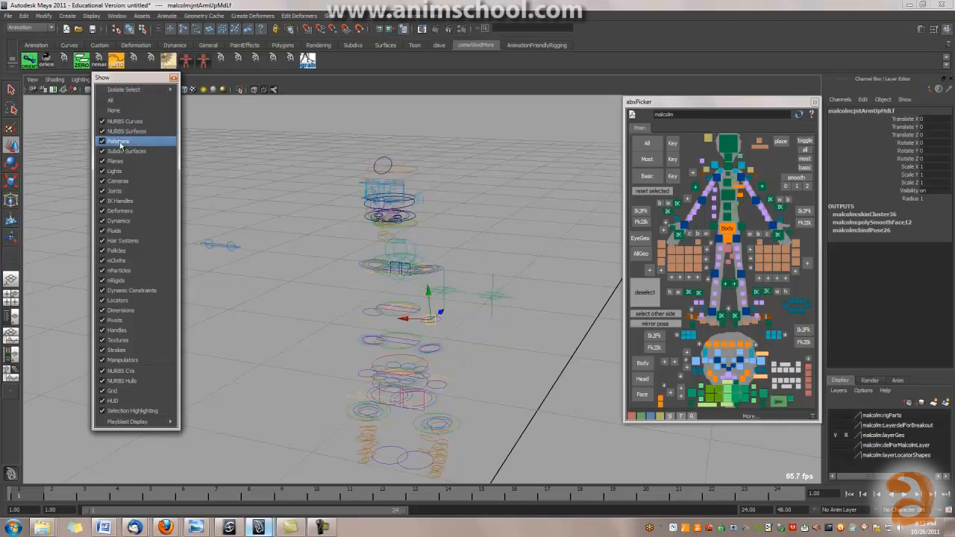
{"action": "left_click", "coordinate": [119, 141]}
{"action": "left_click", "coordinate": [173, 78]}
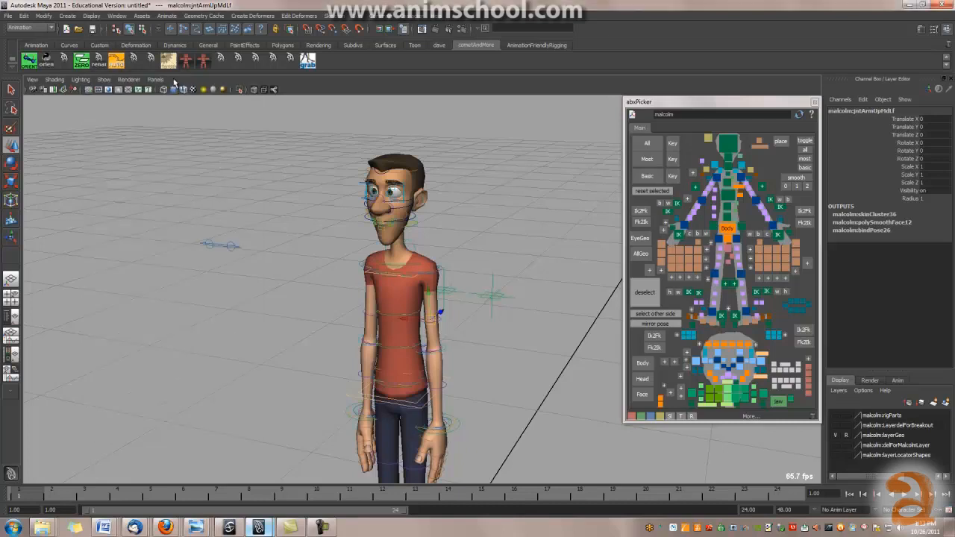
{"action": "left_click", "coordinate": [105, 79]}
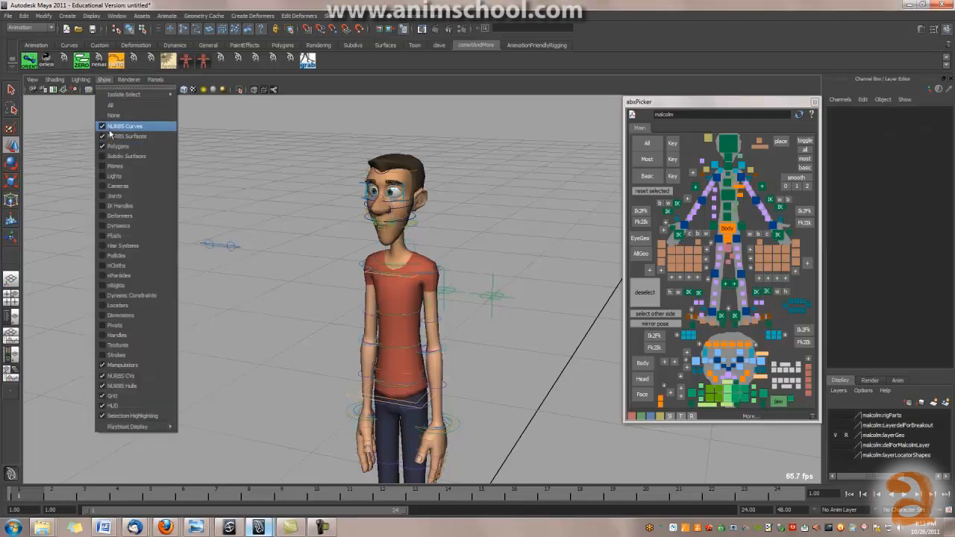
{"action": "left_click", "coordinate": [82, 176]}
Select and frame the left foot IK control ctlFootIkLf, viewing both shoes up close.
{"action": "scroll", "coordinate": [433, 233], "scroll_direction": "up", "scroll_amount": 3}
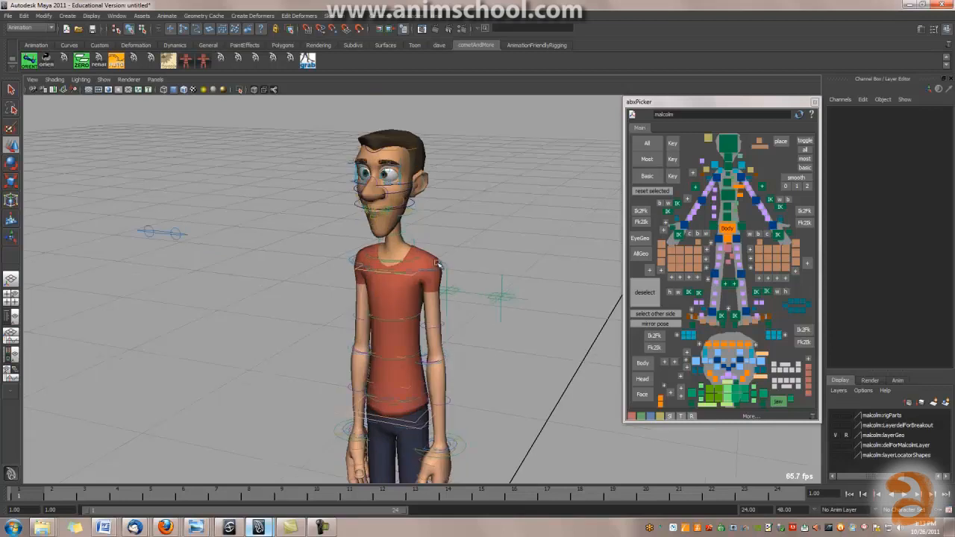
{"action": "middle_click_drag", "start_coordinate": [435, 235], "coordinate": [441, 141], "text": "alt"}
{"action": "scroll", "coordinate": [441, 140], "scroll_direction": "down", "scroll_amount": 3}
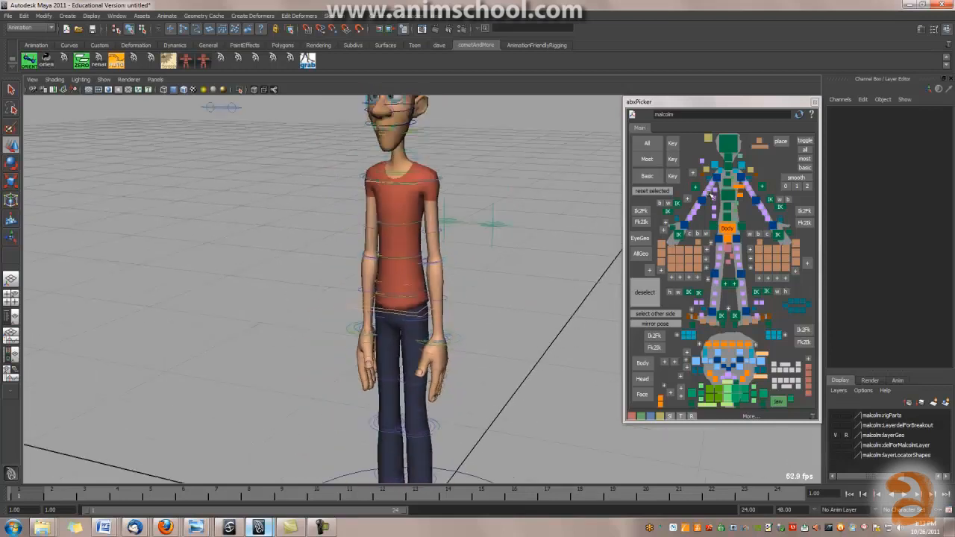
{"action": "left_click", "coordinate": [734, 319]}
{"action": "key", "text": "f"}
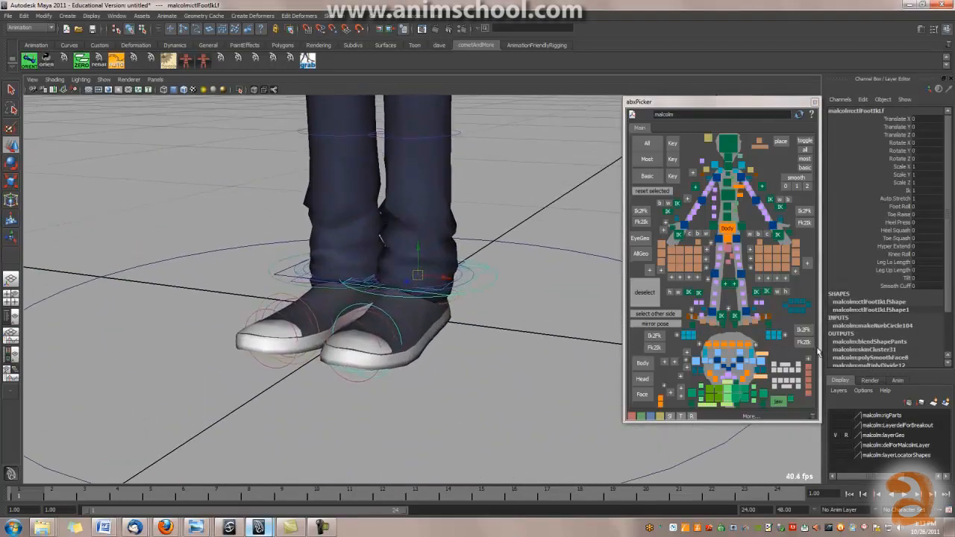
{"action": "left_click_drag", "start_coordinate": [467, 293], "coordinate": [362, 256], "text": "alt"}
{"action": "middle_click_drag", "start_coordinate": [407, 226], "coordinate": [243, 200], "text": "alt"}
{"action": "left_click_drag", "start_coordinate": [466, 251], "coordinate": [485, 249], "text": "alt"}
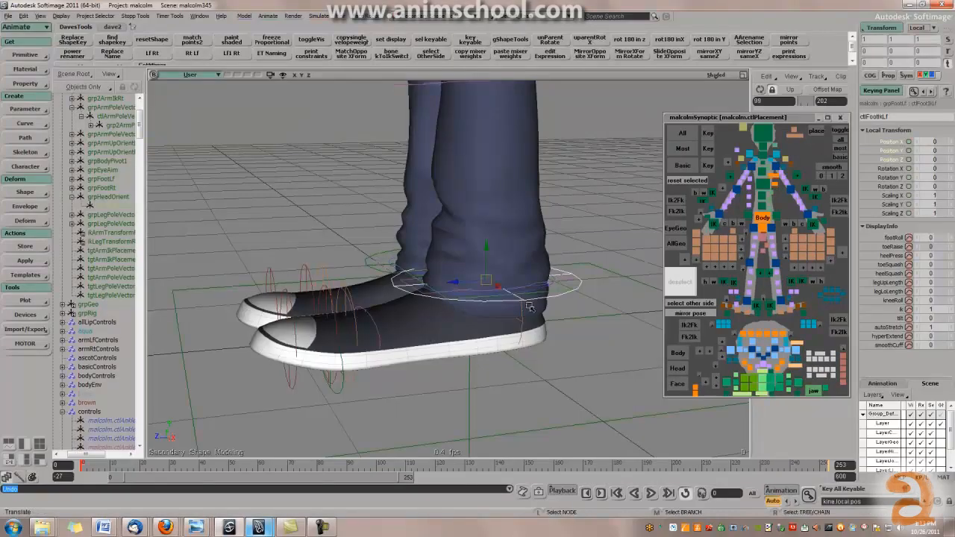
Switch to Softimage and try rolling the left foot up with footRoll at about 0.85, undoing the trial changes.
{"action": "middle_click_drag", "start_coordinate": [529, 308], "coordinate": [488, 303]}
{"action": "left_click", "coordinate": [678, 290]}
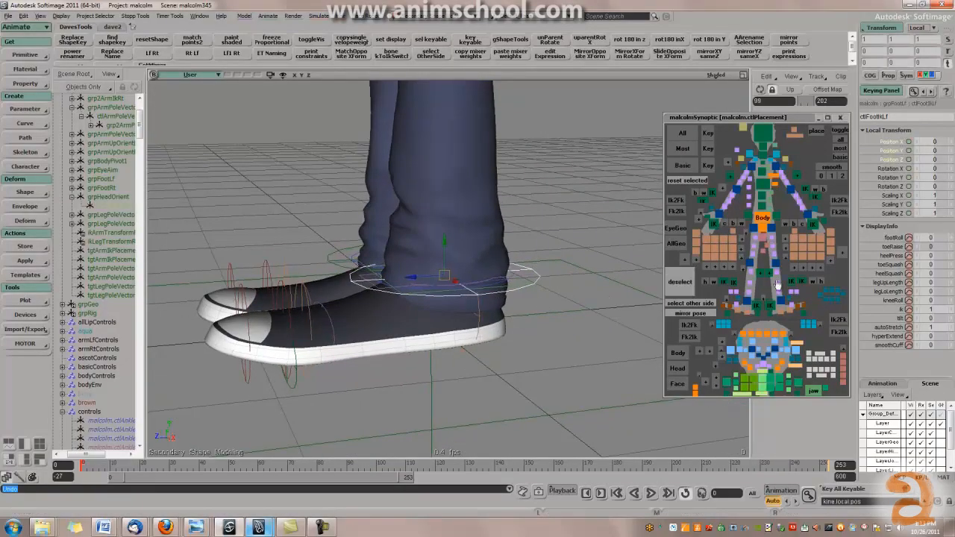
{"action": "left_click_drag", "start_coordinate": [927, 239], "coordinate": [285, 285]}
{"action": "key", "text": "ctrl+z"}
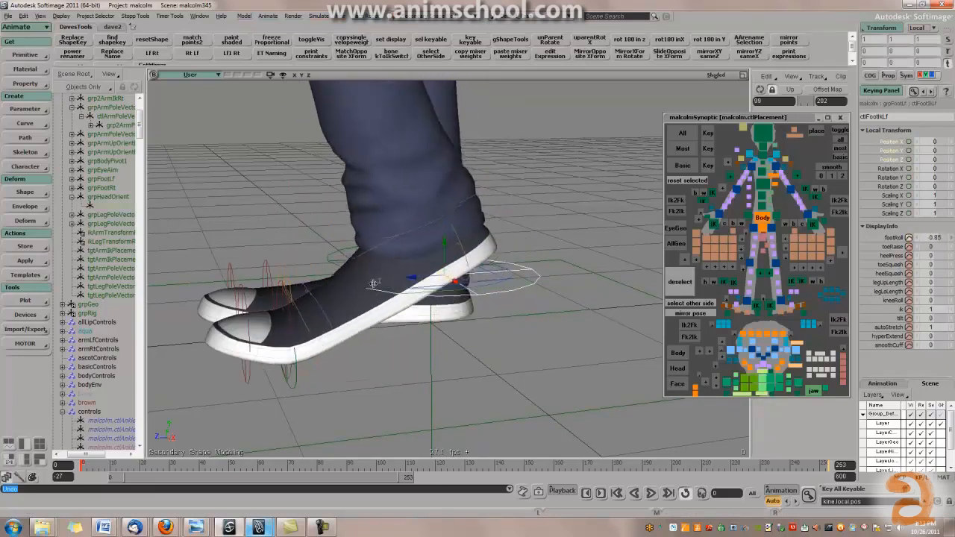
{"action": "left_click_drag", "start_coordinate": [447, 261], "coordinate": [412, 271]}
{"action": "key", "text": "ctrl+z"}
{"action": "key", "text": "ctrl+z"}
Raise the left foot IK control off the ground and try pitching it about 59 degrees in X, undoing the rotation.
{"action": "right_click_drag", "start_coordinate": [412, 270], "coordinate": [471, 292]}
{"action": "key", "text": "v"}
{"action": "left_click_drag", "start_coordinate": [466, 279], "coordinate": [351, 163]}
{"action": "key", "text": "k"}
{"action": "key", "text": "c"}
{"action": "right_click_drag", "start_coordinate": [351, 163], "coordinate": [382, 239], "text": "alt"}
{"action": "middle_click_drag", "start_coordinate": [382, 239], "coordinate": [410, 313], "text": "alt"}
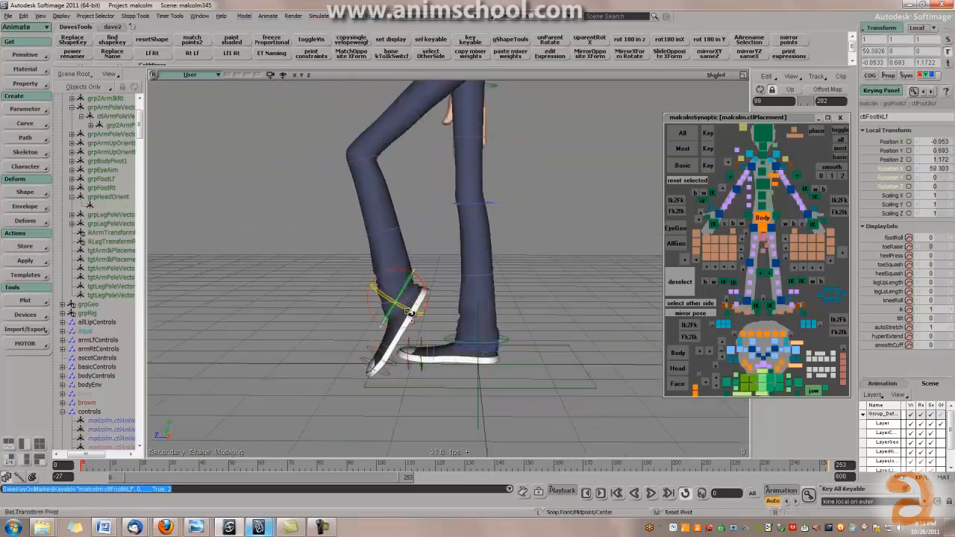
{"action": "left_click_drag", "start_coordinate": [409, 274], "coordinate": [410, 290]}
{"action": "right_click_drag", "start_coordinate": [410, 290], "coordinate": [413, 284], "text": "alt"}
{"action": "key", "text": "ctrl+z"}
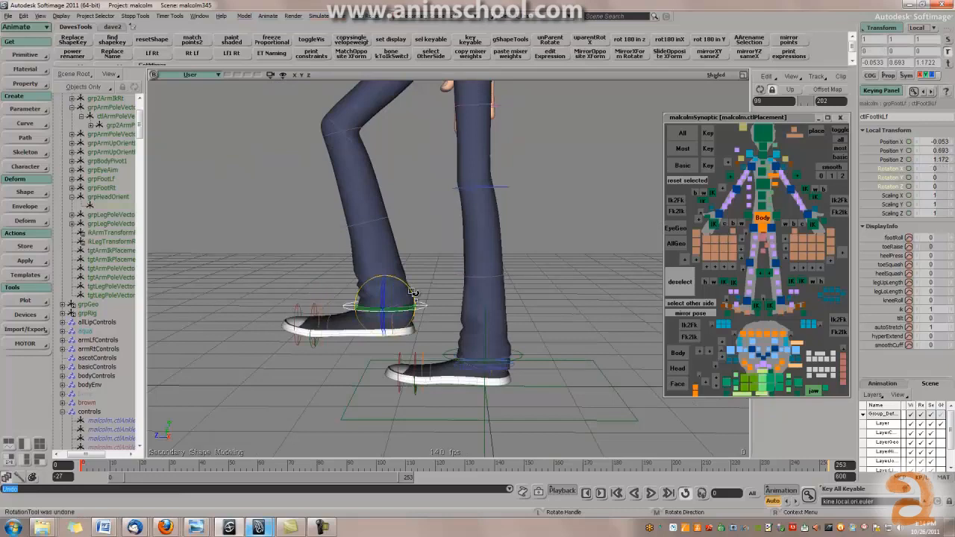
Try tilting the raised left foot with its toe up and undo the attempts.
{"action": "left_click_drag", "start_coordinate": [395, 348], "coordinate": [411, 329]}
{"action": "key", "text": "ctrl+z"}
{"action": "key", "text": "ctrl+z"}
{"action": "key", "text": "ctrl+z"}
{"action": "key", "text": "ctrl+z"}
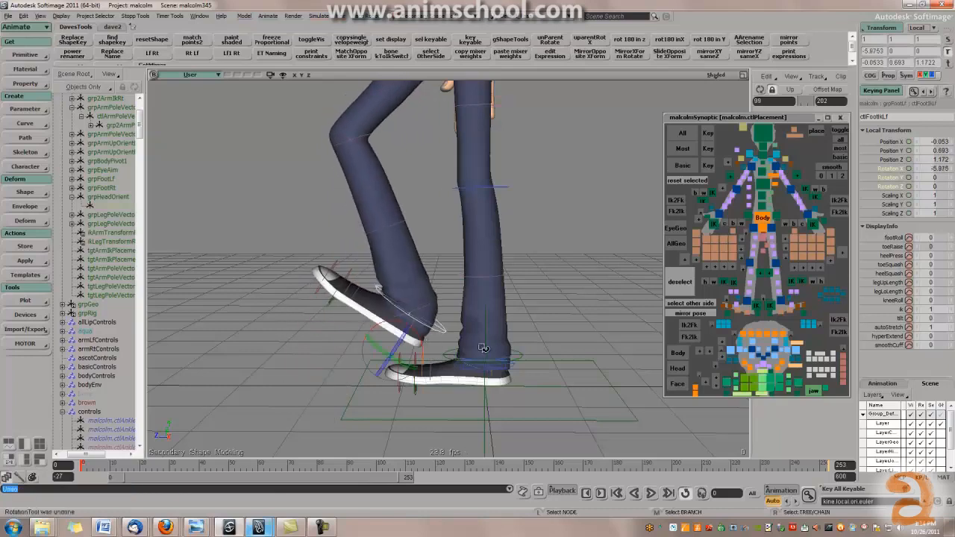
Rotate the grounded left foot IK control about 30 degrees in X, then try moving it and undo the move.
{"action": "left_click_drag", "start_coordinate": [521, 380], "coordinate": [530, 313]}
{"action": "middle_click_drag", "start_coordinate": [531, 314], "coordinate": [469, 241]}
{"action": "left_click_drag", "start_coordinate": [470, 241], "coordinate": [491, 240]}
{"action": "left_click_drag", "start_coordinate": [431, 232], "coordinate": [415, 226]}
{"action": "key", "text": "ctrl+z"}
{"action": "middle_click_drag", "start_coordinate": [447, 228], "coordinate": [527, 238]}
{"action": "left_click_drag", "start_coordinate": [490, 233], "coordinate": [463, 206]}
{"action": "key", "text": "ctrl+z"}
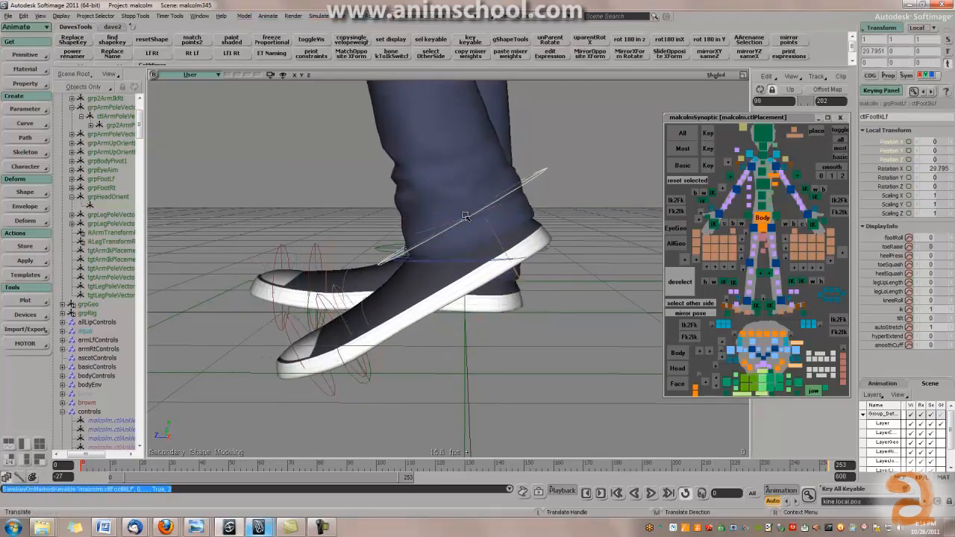
Try compensating moves and rotations on the tilted left foot IK control, undoing each one.
{"action": "left_click", "coordinate": [795, 311]}
{"action": "left_click_drag", "start_coordinate": [358, 301], "coordinate": [383, 307]}
{"action": "middle_click_drag", "start_coordinate": [437, 294], "coordinate": [424, 271]}
{"action": "scroll", "coordinate": [424, 282], "scroll_direction": "down", "scroll_amount": 3}
{"action": "scroll", "coordinate": [429, 280], "scroll_direction": "up", "scroll_amount": 3}
{"action": "key", "text": "ctrl+z"}
{"action": "key", "text": "ctrl+z"}
{"action": "key", "text": "ctrl+z"}
{"action": "key", "text": "ctrl+z"}
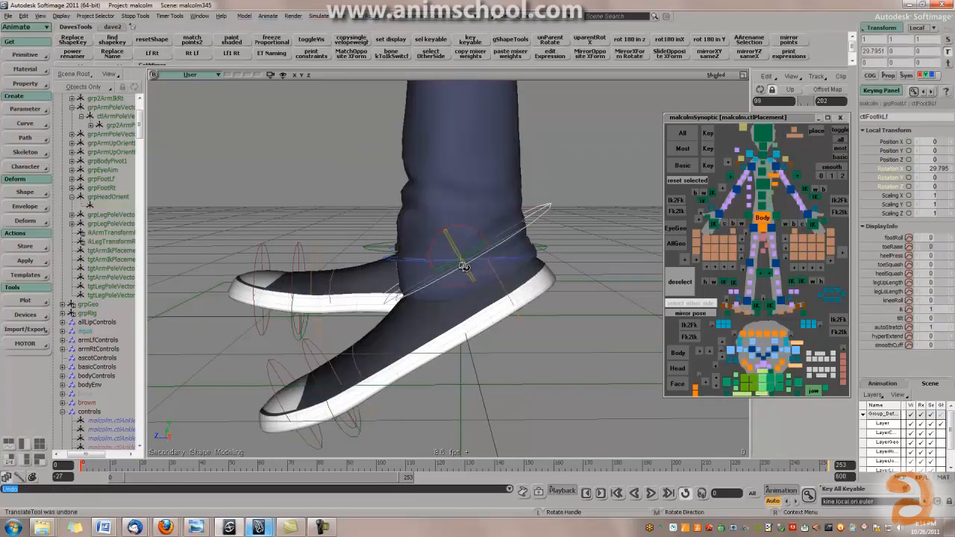
{"action": "middle_click_drag", "start_coordinate": [490, 273], "coordinate": [512, 300]}
{"action": "left_click_drag", "start_coordinate": [507, 295], "coordinate": [476, 248]}
{"action": "key", "text": "ctrl+z"}
Set the left foot's footRoll to about -1.18 so it rocks back onto the heel.
{"action": "middle_click_drag", "start_coordinate": [553, 283], "coordinate": [545, 255]}
{"action": "left_click_drag", "start_coordinate": [934, 236], "coordinate": [263, 287]}
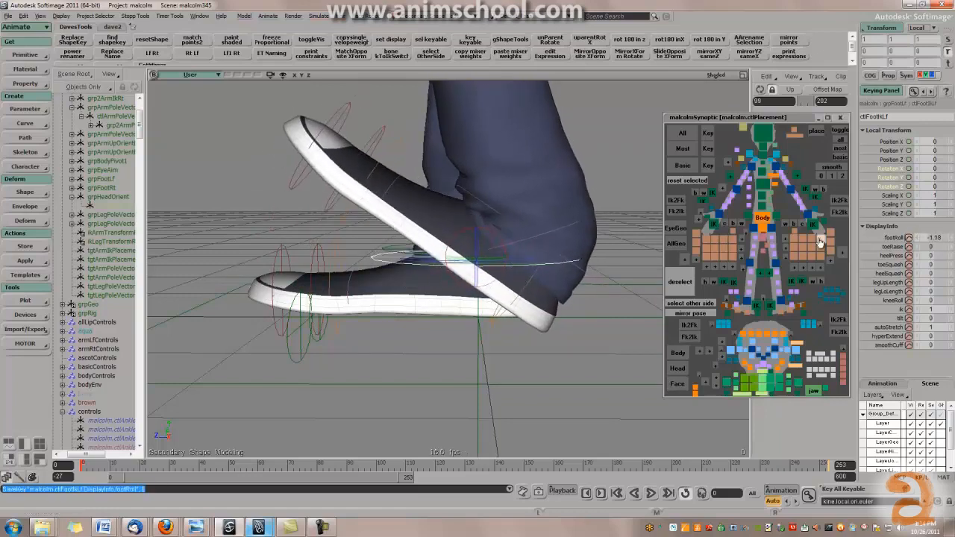
{"action": "middle_click_drag", "start_coordinate": [521, 267], "coordinate": [504, 294]}
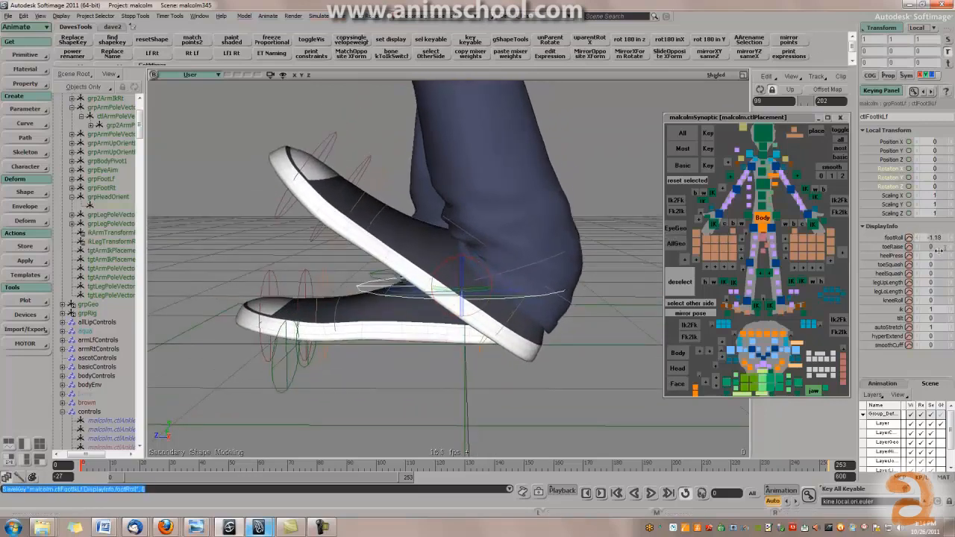
{"action": "key", "text": "ctrl+z"}
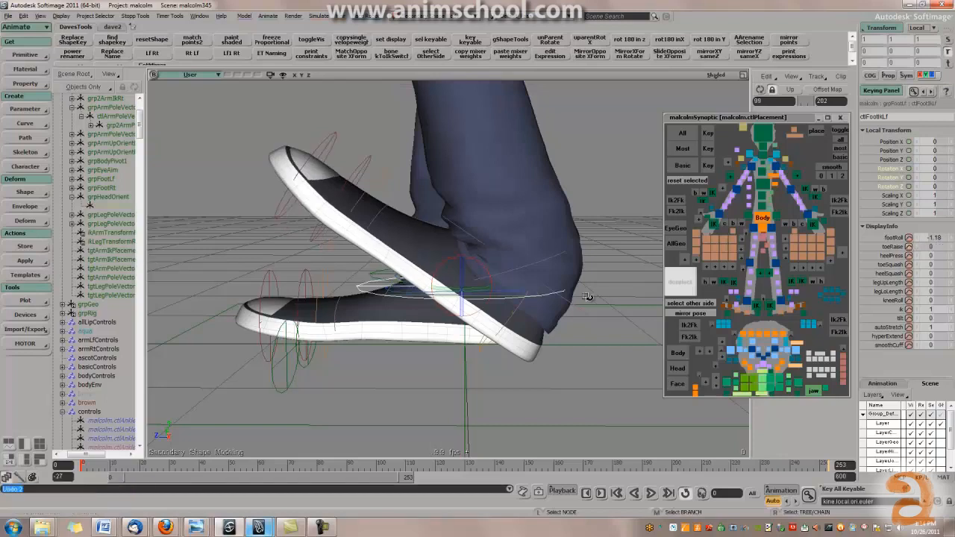
Set the left foot's footRoll to about 1.44, then try a toeRaise of about 0.48 and undo it.
{"action": "left_click_drag", "start_coordinate": [931, 239], "coordinate": [460, 267]}
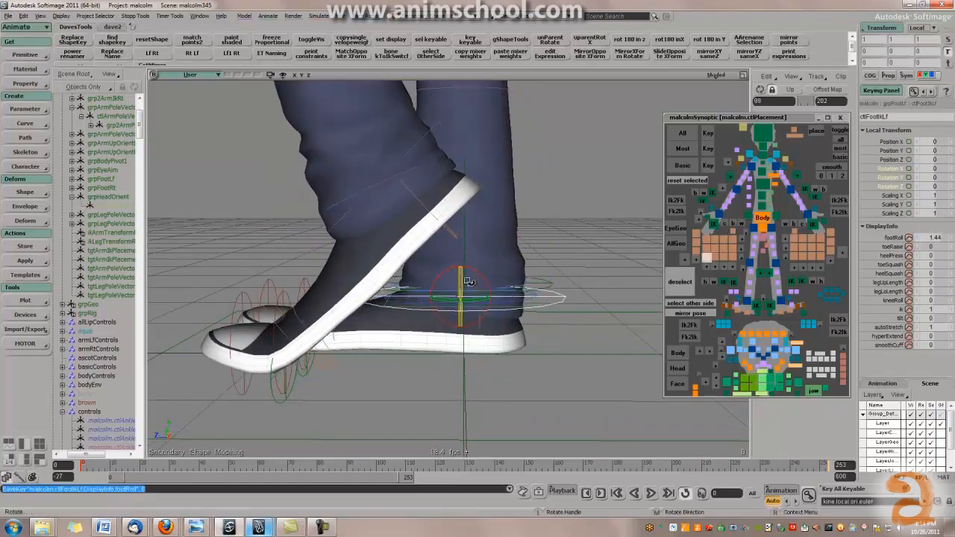
{"action": "middle_click_drag", "start_coordinate": [465, 283], "coordinate": [487, 277]}
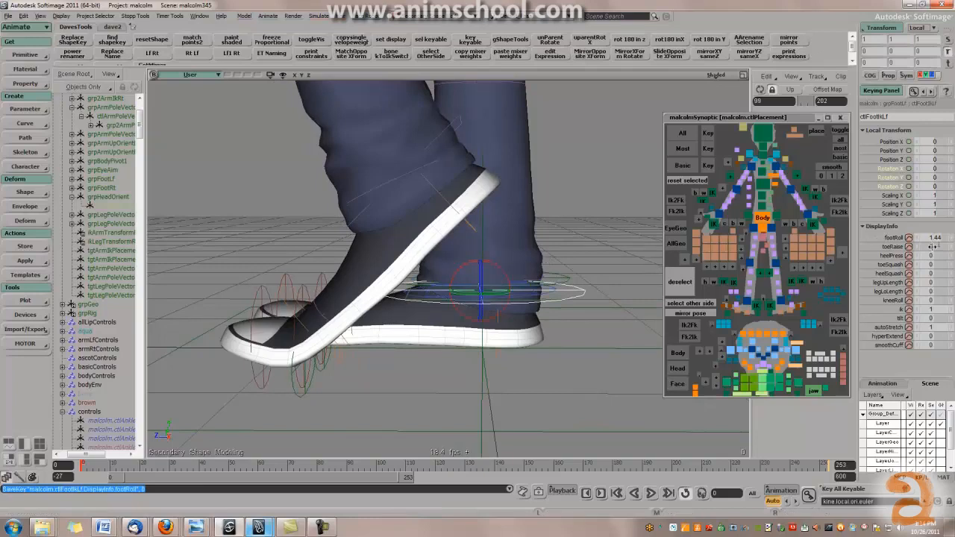
{"action": "middle_click_drag", "start_coordinate": [515, 256], "coordinate": [537, 256]}
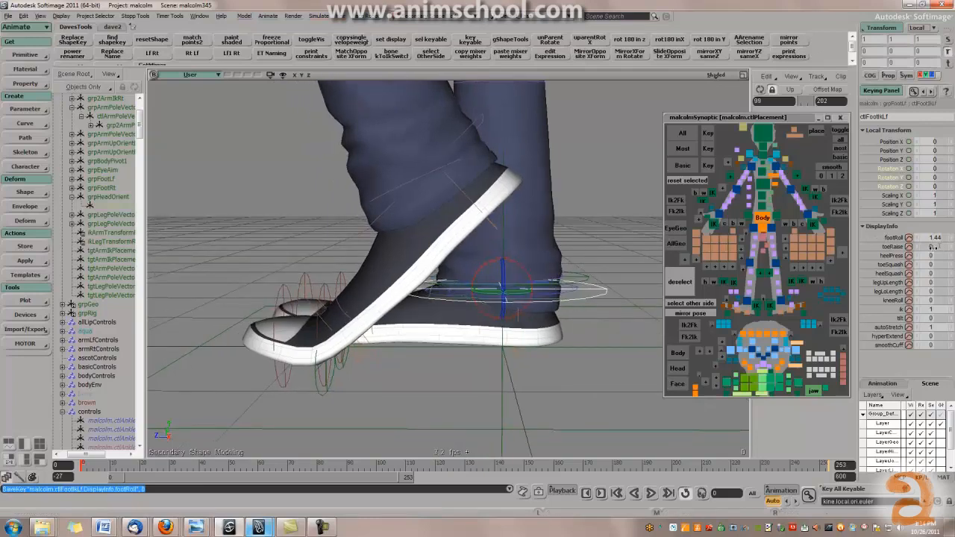
{"action": "left_click_drag", "start_coordinate": [932, 246], "coordinate": [216, 265]}
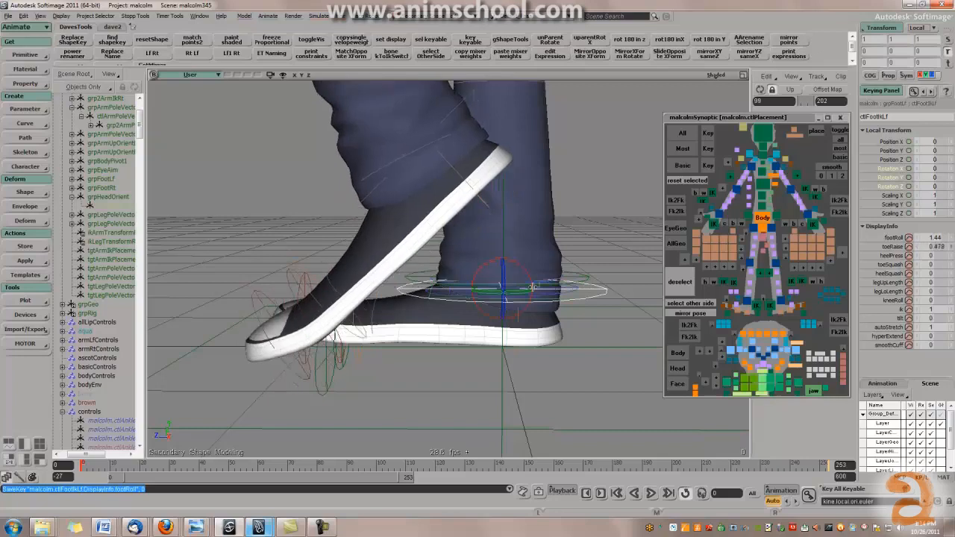
{"action": "key", "text": "ctrl+z"}
Set the left foot's footRoll to about -1.09 and heelPress to about 0.72, undoing a trial reduction of heelPress.
{"action": "left_click_drag", "start_coordinate": [939, 238], "coordinate": [571, 265]}
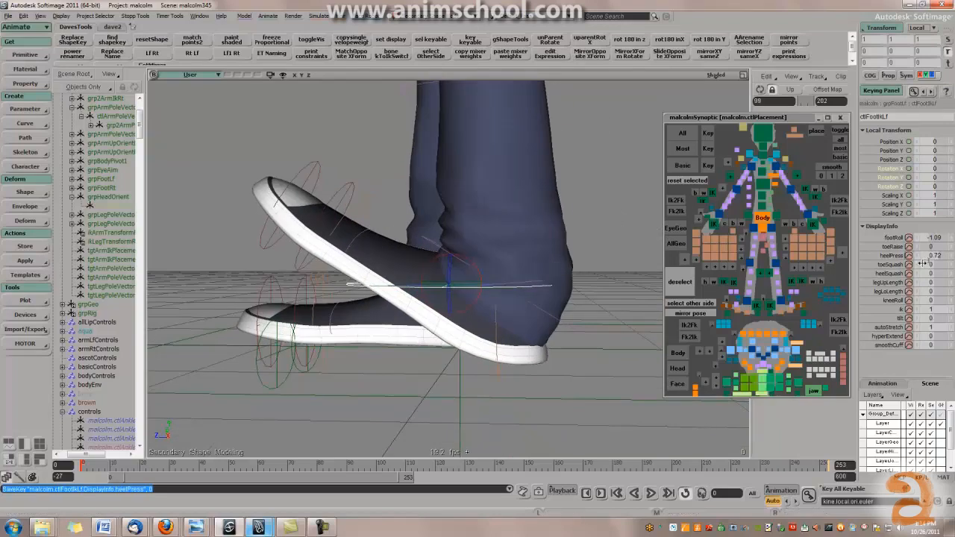
{"action": "left_click_drag", "start_coordinate": [315, 268], "coordinate": [522, 306]}
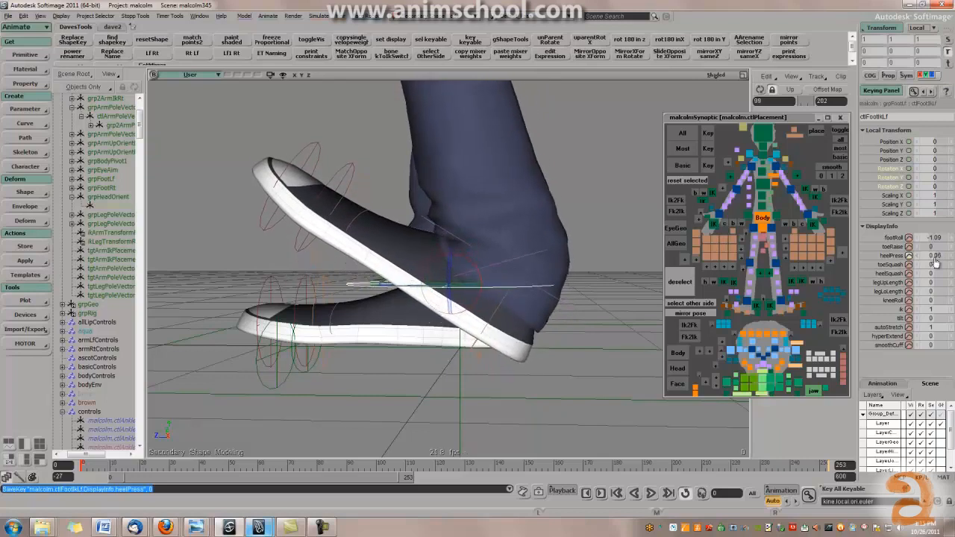
{"action": "key", "text": "ctrl+z"}
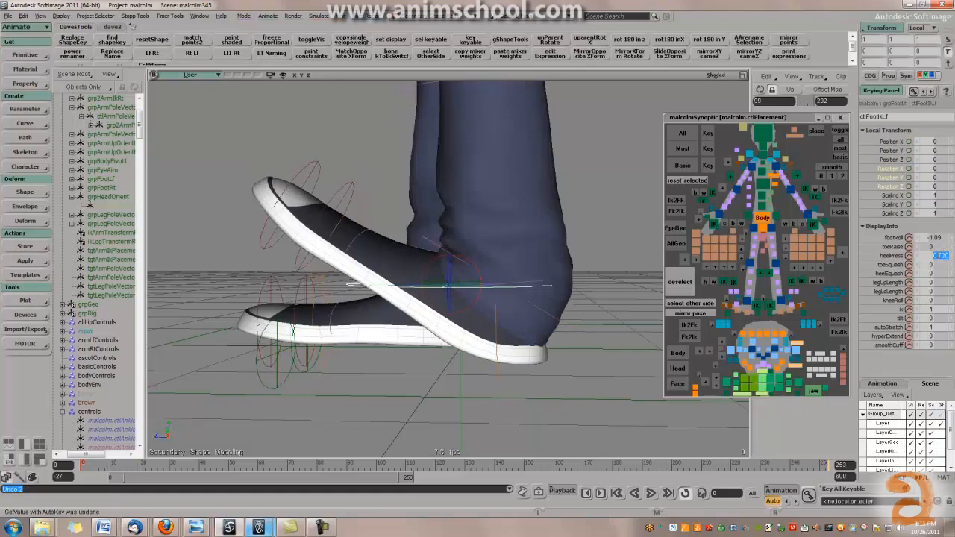
Try rotating the left heel control ctlHeelLf with heelPress at 0, then undo back to the pressed heel.
{"action": "left_click", "coordinate": [685, 326]}
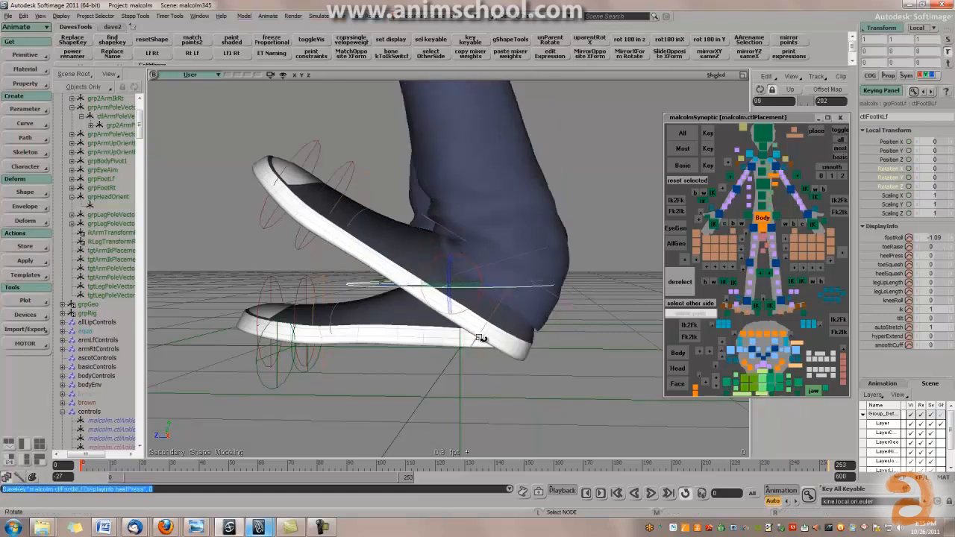
{"action": "left_click", "coordinate": [501, 307]}
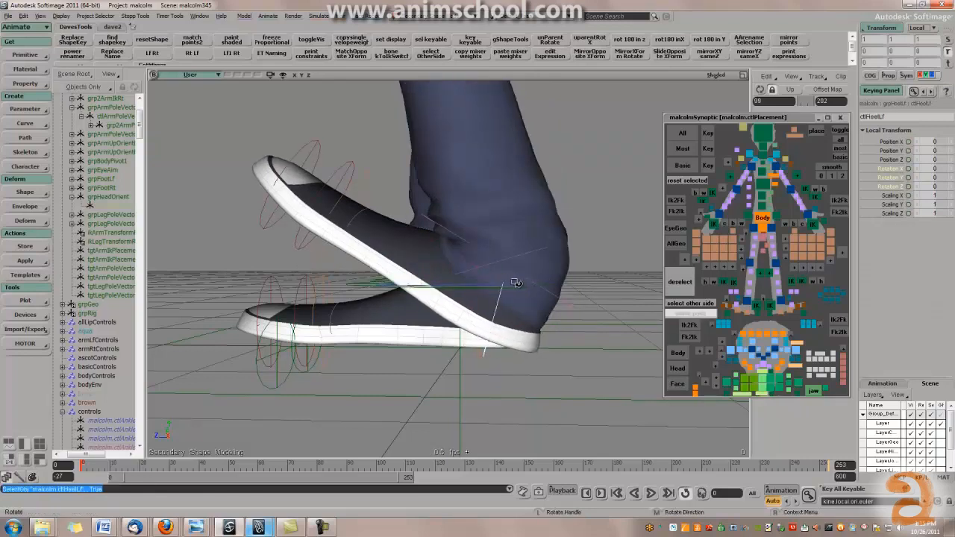
{"action": "key", "text": "ctrl+z"}
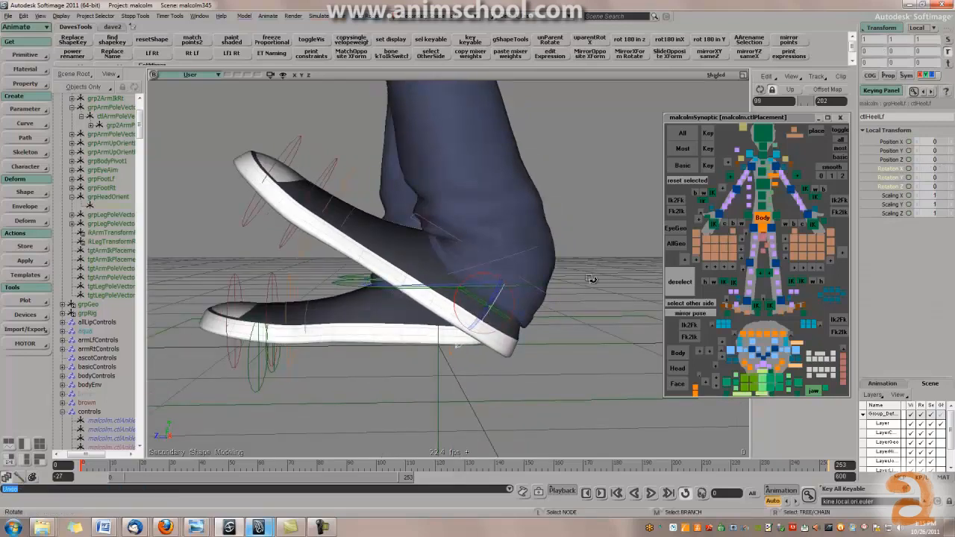
{"action": "key", "text": "ctrl+z"}
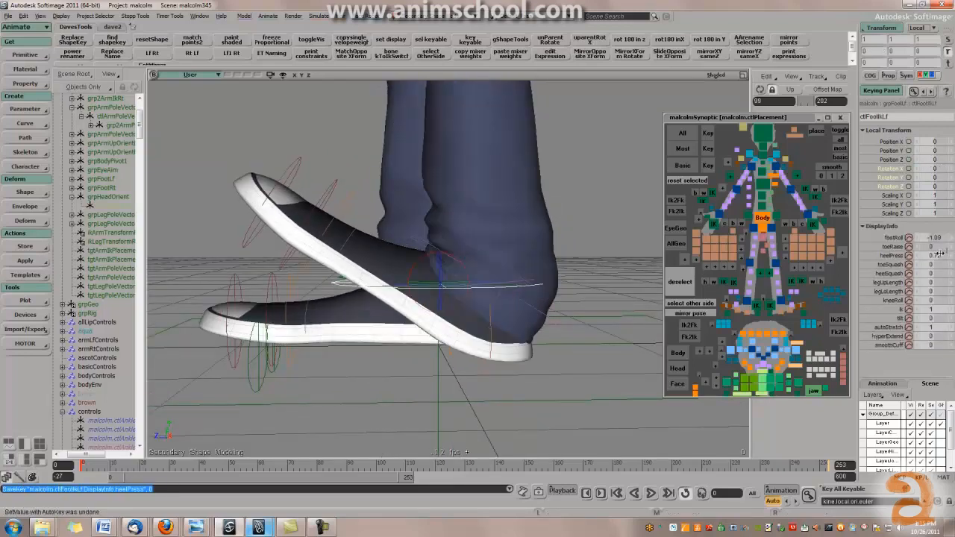
Return the left foot's heelPress to 0, set footRoll to about 1.26 and hide the rig control nulls.
{"action": "left_click_drag", "start_coordinate": [942, 254], "coordinate": [940, 246]}
{"action": "right_click_drag", "start_coordinate": [483, 288], "coordinate": [627, 261]}
{"action": "right_click_drag", "start_coordinate": [460, 288], "coordinate": [553, 300]}
{"action": "key", "text": "n"}
{"action": "key", "text": "c"}
{"action": "right_click_drag", "start_coordinate": [594, 330], "coordinate": [507, 341]}
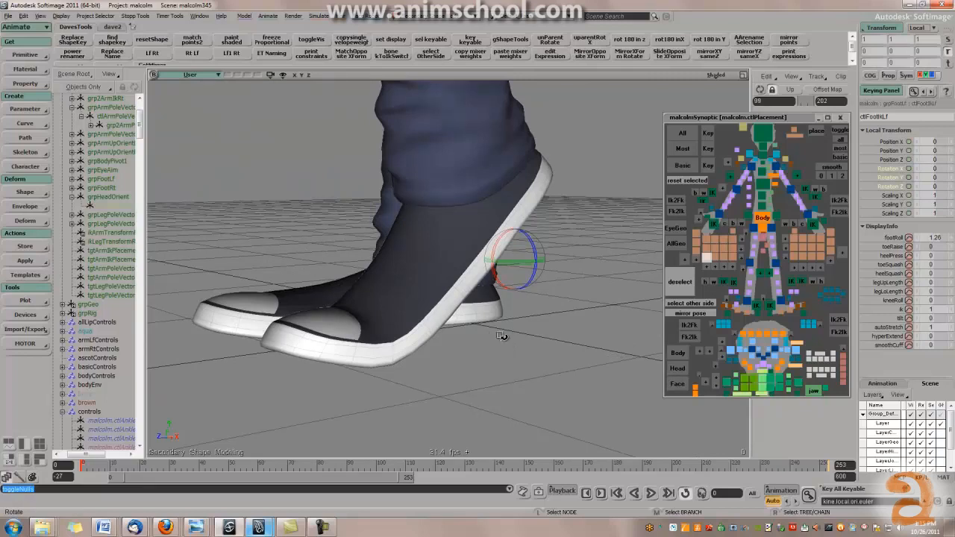
{"action": "key", "text": "s"}
{"action": "left_click_drag", "start_coordinate": [513, 328], "coordinate": [596, 304]}
{"action": "key", "text": "c"}
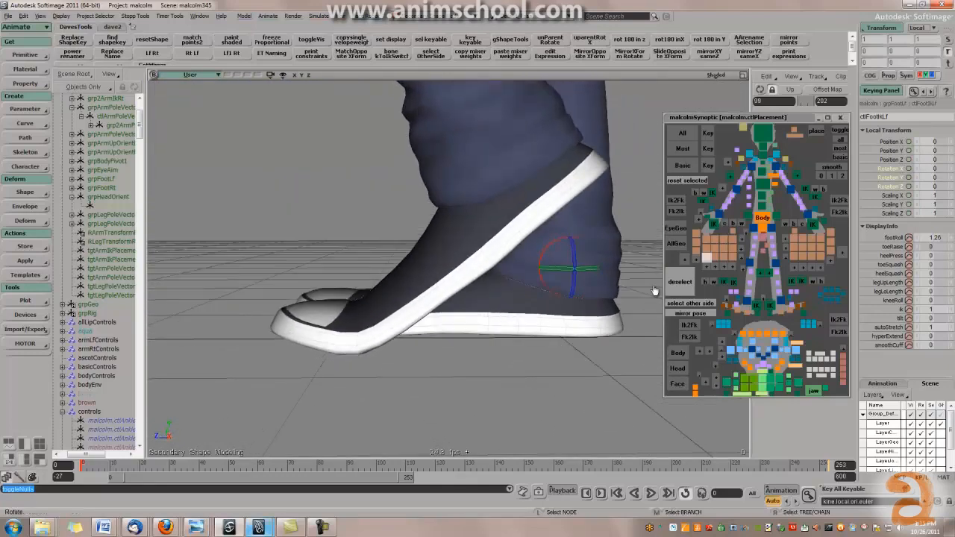
Lower the left foot's footRoll to about 0.79, set toeRaise to about 0.103, and raise footRoll again.
{"action": "mouse_move", "coordinate": [928, 237]}
{"action": "left_mouse_down"}
{"action": "mouse_move", "coordinate": [916, 238]}
{"action": "mouse_move", "coordinate": [938, 240]}
{"action": "mouse_move", "coordinate": [929, 251]}
{"action": "left_mouse_up"}
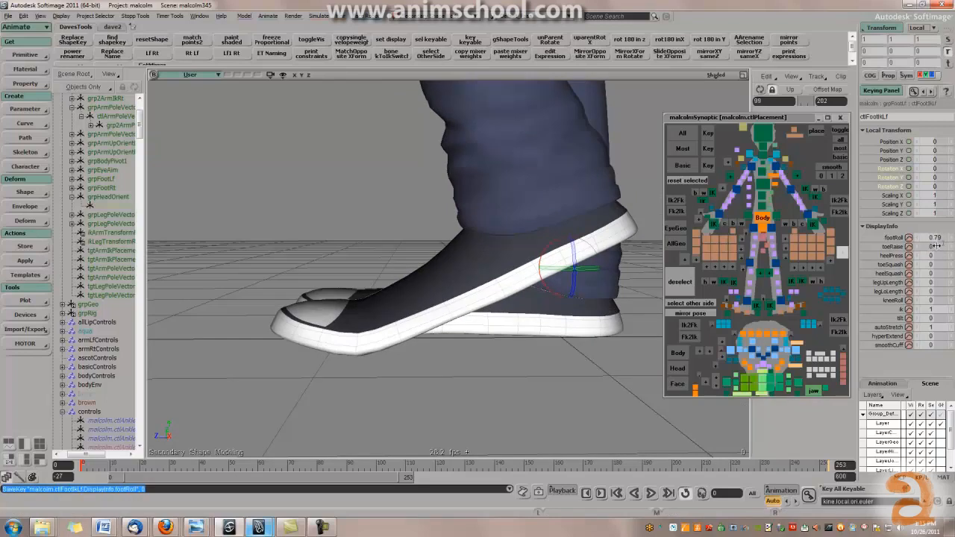
{"action": "left_click_drag", "start_coordinate": [348, 267], "coordinate": [365, 266]}
{"action": "left_click_drag", "start_coordinate": [482, 309], "coordinate": [369, 302]}
{"action": "left_click_drag", "start_coordinate": [448, 336], "coordinate": [477, 310]}
{"action": "left_click_drag", "start_coordinate": [939, 238], "coordinate": [522, 316]}
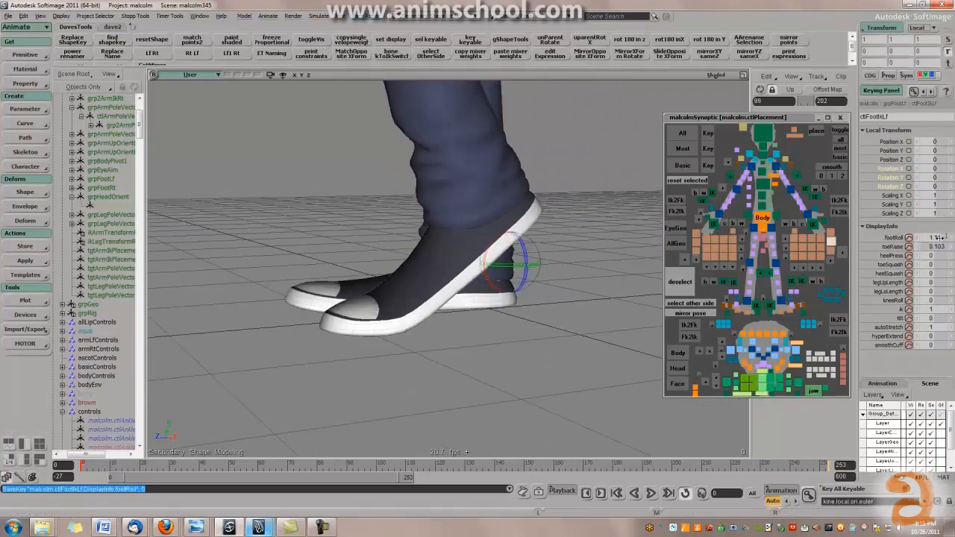
Raise the left foot's footRoll to about 1.66 and its toeRaise to about 0.709.
{"action": "type", "text": "0"}
{"action": "key", "text": "Return"}
{"action": "mouse_move", "coordinate": [515, 297]}
{"action": "left_mouse_down"}
{"action": "mouse_move", "coordinate": [603, 324]}
{"action": "mouse_move", "coordinate": [516, 299]}
{"action": "left_mouse_up"}
{"action": "left_click_drag", "start_coordinate": [933, 238], "coordinate": [918, 247]}
{"action": "left_click_drag", "start_coordinate": [498, 279], "coordinate": [480, 265]}
{"action": "right_click_drag", "start_coordinate": [480, 265], "coordinate": [542, 277]}
{"action": "left_click_drag", "start_coordinate": [542, 277], "coordinate": [426, 263]}
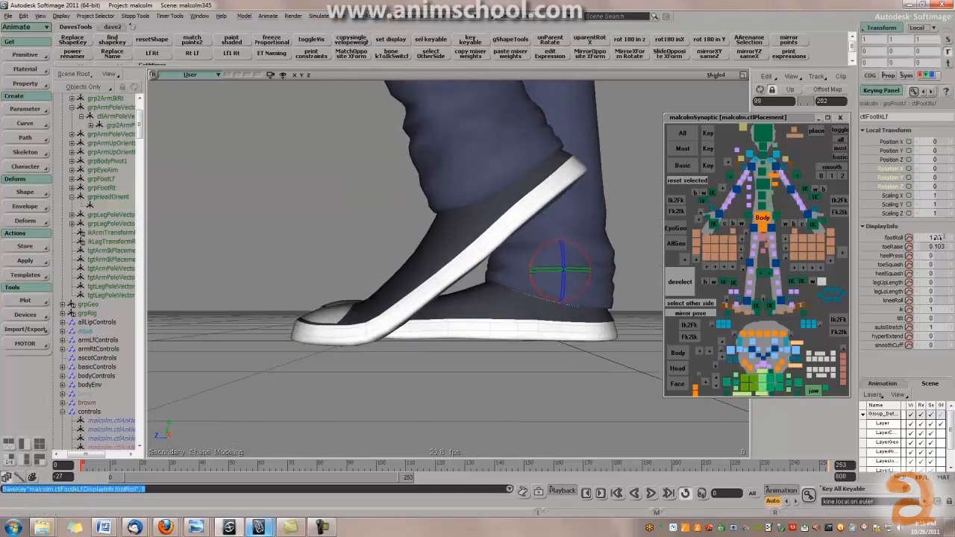
{"action": "left_click_drag", "start_coordinate": [934, 237], "coordinate": [346, 268]}
{"action": "left_click_drag", "start_coordinate": [562, 317], "coordinate": [571, 325]}
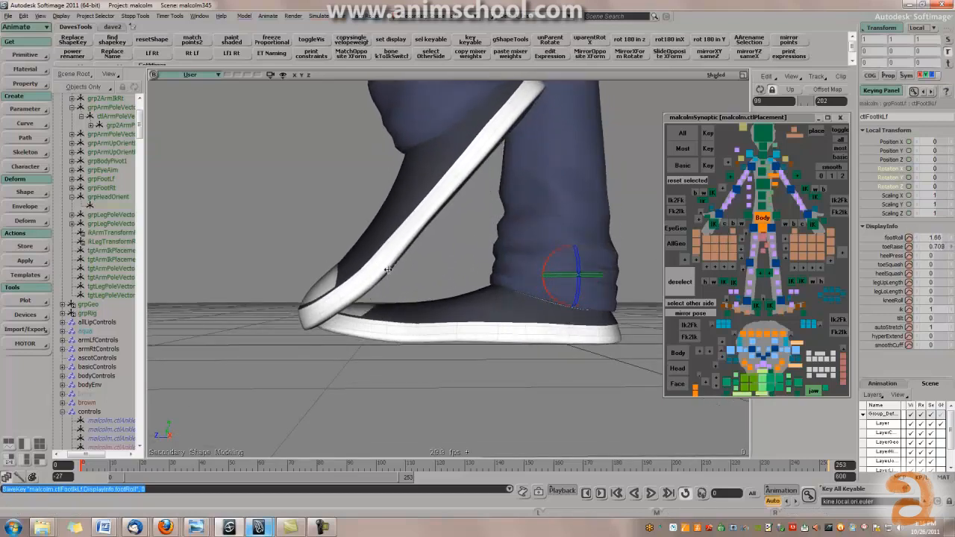
Return the left foot's toeRaise to 0, try about 0.318, and settle it at about 0.119.
{"action": "left_click_drag", "start_coordinate": [422, 209], "coordinate": [402, 252]}
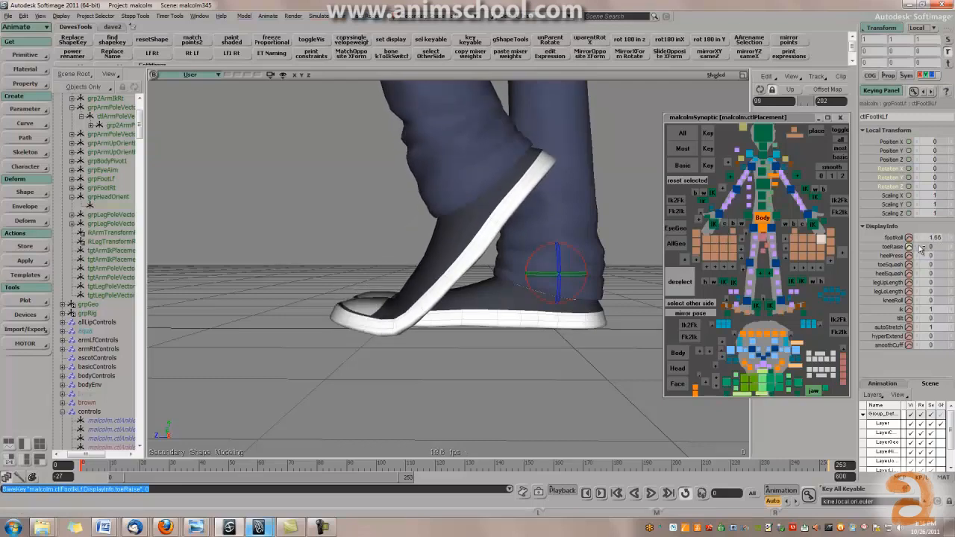
{"action": "left_click_drag", "start_coordinate": [470, 284], "coordinate": [334, 318]}
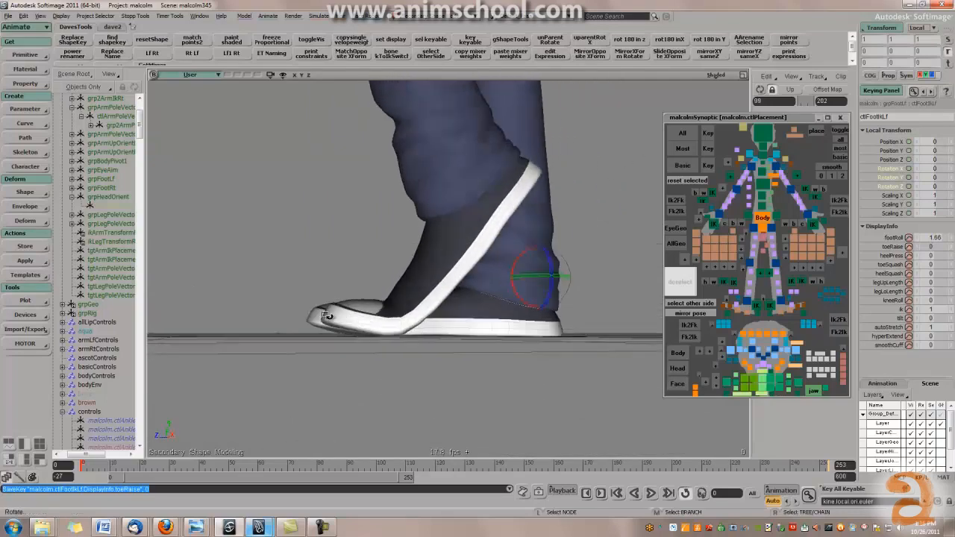
{"action": "left_click_drag", "start_coordinate": [423, 327], "coordinate": [403, 326]}
{"action": "left_click_drag", "start_coordinate": [338, 269], "coordinate": [382, 269]}
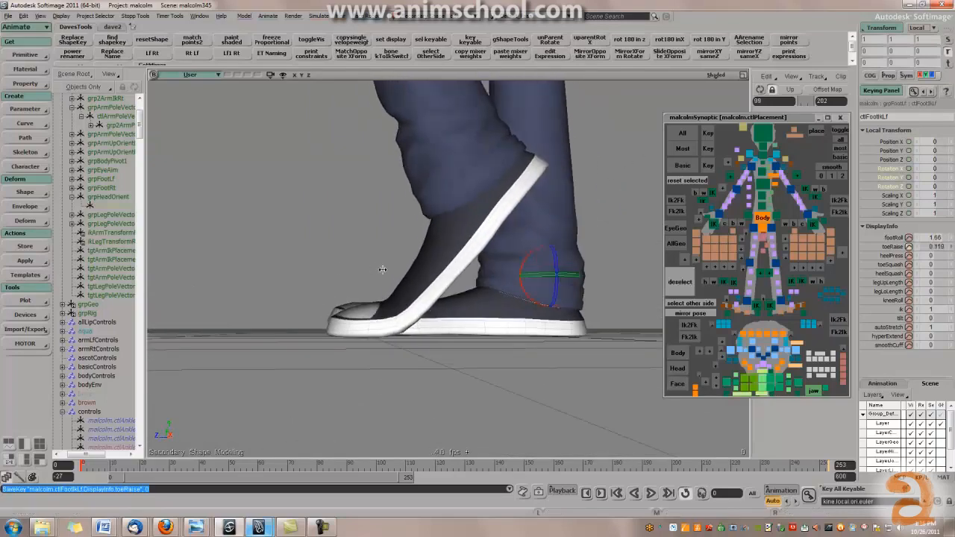
{"action": "left_click_drag", "start_coordinate": [596, 272], "coordinate": [536, 274]}
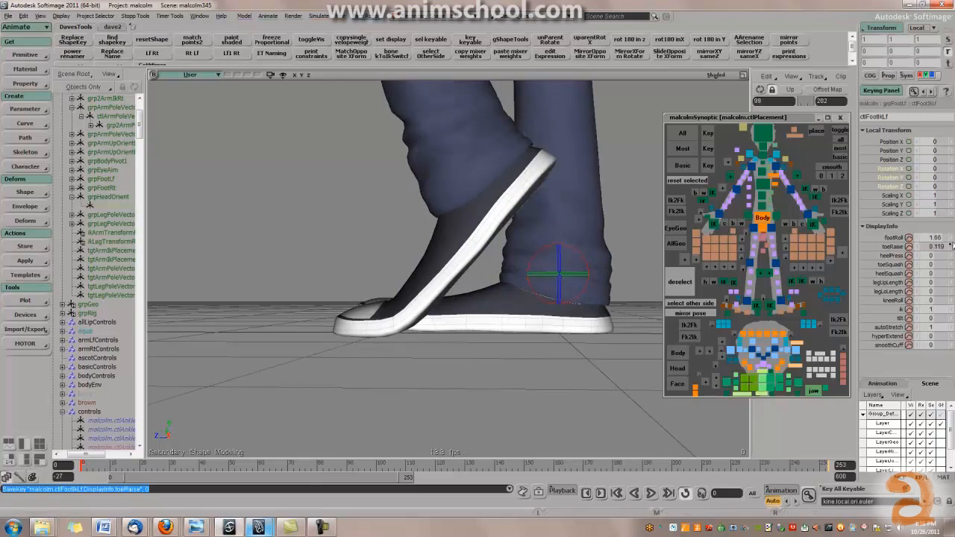
Try footRoll at about 1.82 on the left foot, then set footRoll to about 1.52 and toeRaise to about 0.556.
{"action": "mouse_move", "coordinate": [926, 238]}
{"action": "left_mouse_down"}
{"action": "mouse_move", "coordinate": [906, 237]}
{"action": "mouse_move", "coordinate": [935, 247]}
{"action": "left_mouse_up"}
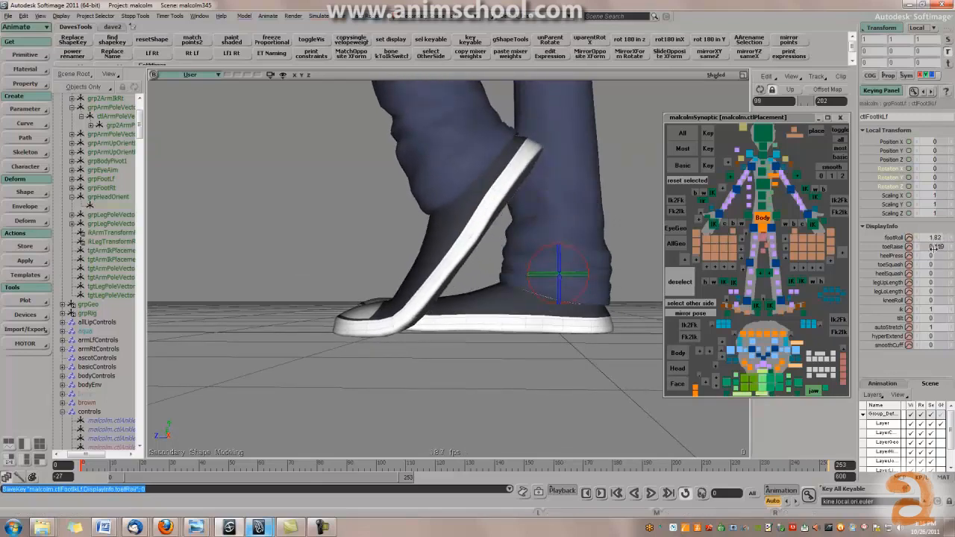
{"action": "left_click_drag", "start_coordinate": [349, 266], "coordinate": [545, 248]}
{"action": "mouse_move", "coordinate": [303, 269]}
{"action": "left_mouse_down"}
{"action": "mouse_move", "coordinate": [314, 269]}
{"action": "mouse_move", "coordinate": [298, 269]}
{"action": "left_mouse_up"}
{"action": "left_click_drag", "start_coordinate": [494, 228], "coordinate": [484, 279]}
Translate the left foot control ctlFootIkLf up and forward to about 0.208 in Y and 0.454 in Z.
{"action": "scroll", "coordinate": [491, 248], "scroll_direction": "down", "scroll_amount": 4}
{"action": "key", "text": "v"}
{"action": "key", "text": "ctrl+z"}
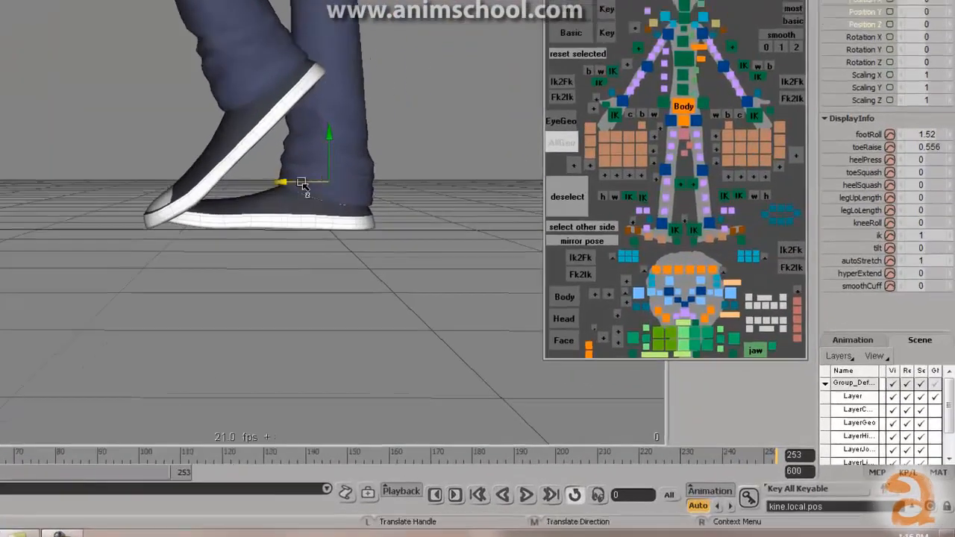
{"action": "left_click_drag", "start_coordinate": [302, 182], "coordinate": [259, 150]}
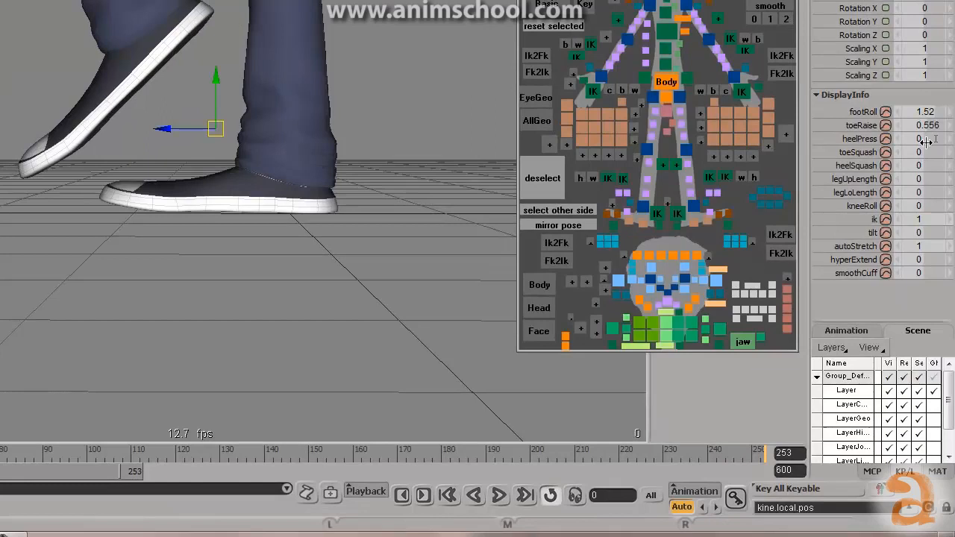
Try rotating and lifting the left foot with footRoll and toeRaise at 0, then undo back to the rolled foot pose.
{"action": "type", "text": "0"}
{"action": "key", "text": "Return"}
{"action": "key", "text": "e"}
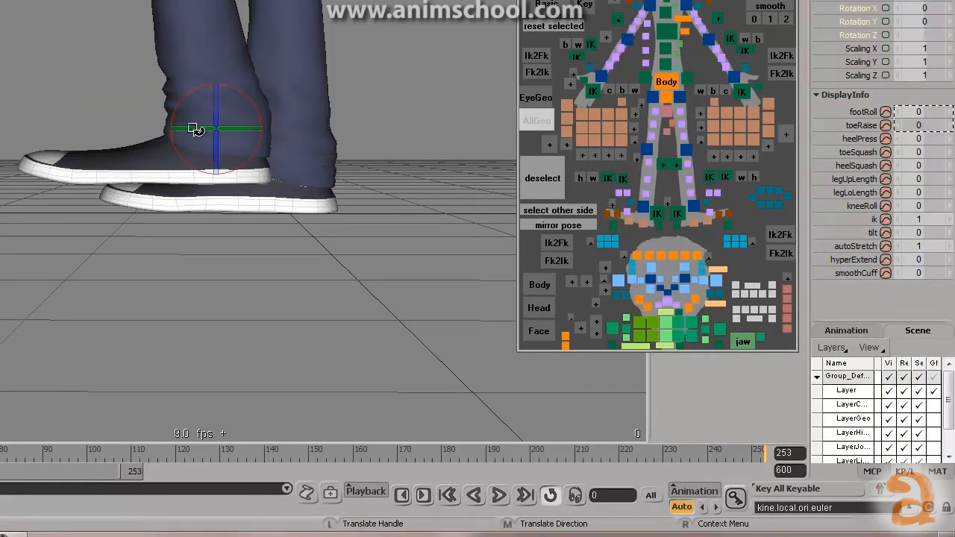
{"action": "left_click_drag", "start_coordinate": [217, 93], "coordinate": [202, 78]}
{"action": "key", "text": "v"}
{"action": "left_click_drag", "start_coordinate": [217, 133], "coordinate": [112, 59]}
{"action": "key", "text": "ctrl+z"}
{"action": "key", "text": "ctrl+z"}
{"action": "key", "text": "ctrl+z"}
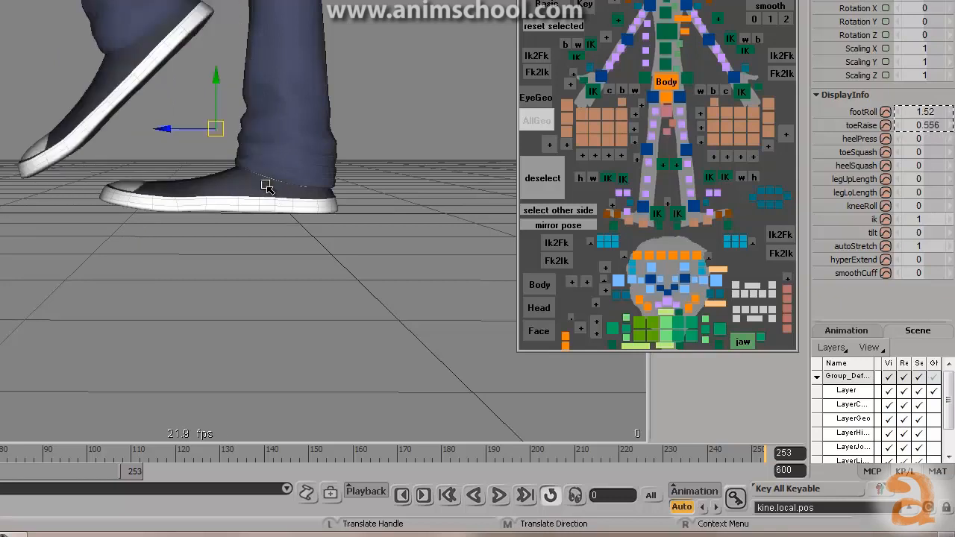
Set the left foot's toeRaise and footRoll to 0, then raise footRoll to about 1.25.
{"action": "right_click_drag", "start_coordinate": [269, 186], "coordinate": [280, 200]}
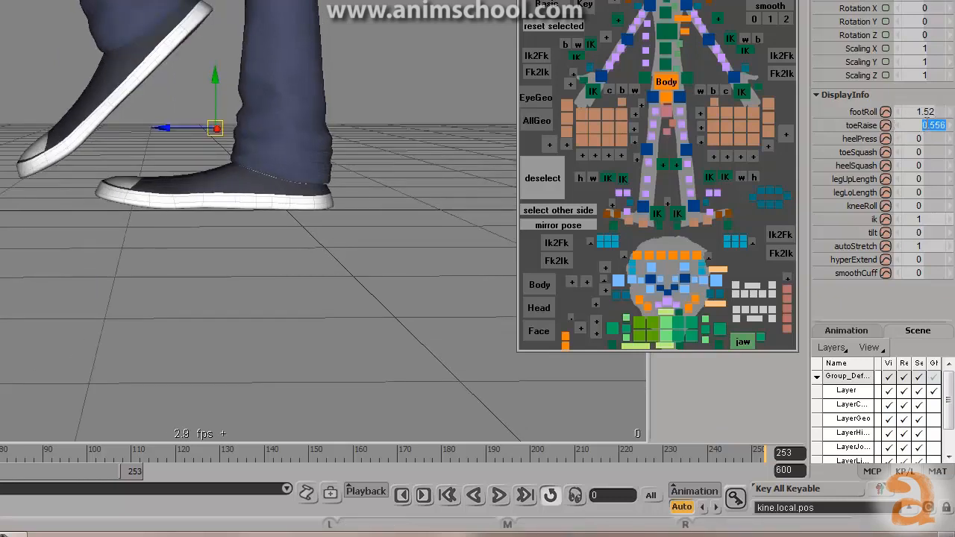
{"action": "type", "text": "0"}
{"action": "key", "text": "Return"}
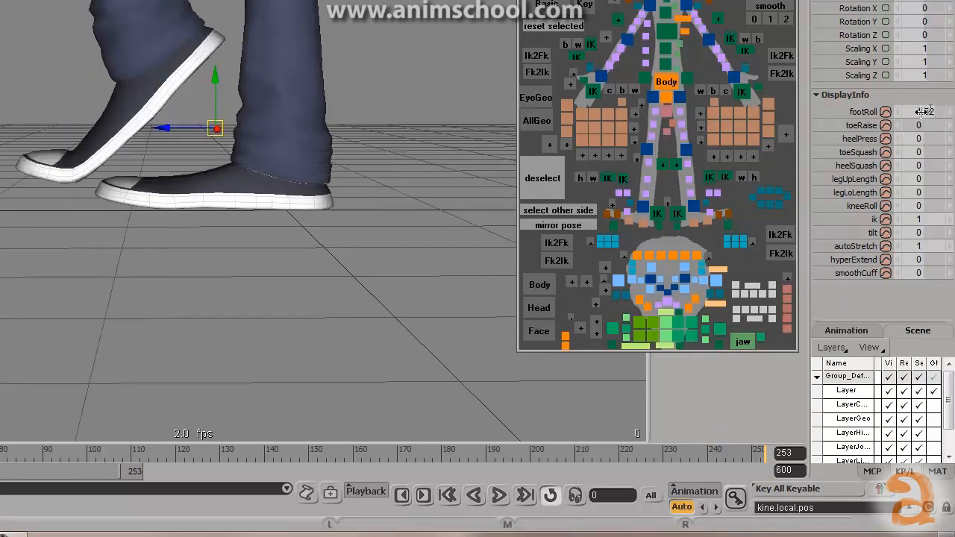
{"action": "type", "text": "0"}
{"action": "key", "text": "Return"}
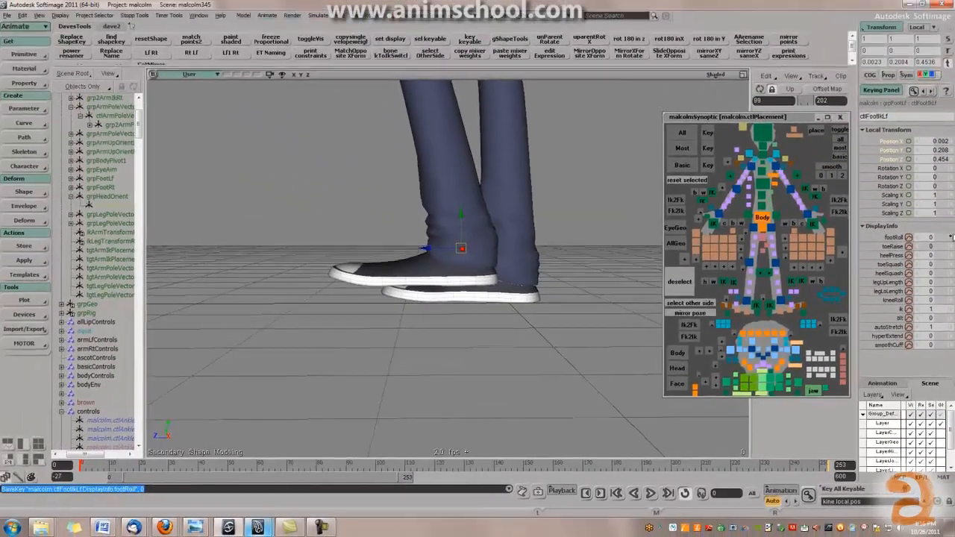
{"action": "left_click_drag", "start_coordinate": [919, 114], "coordinate": [164, 168]}
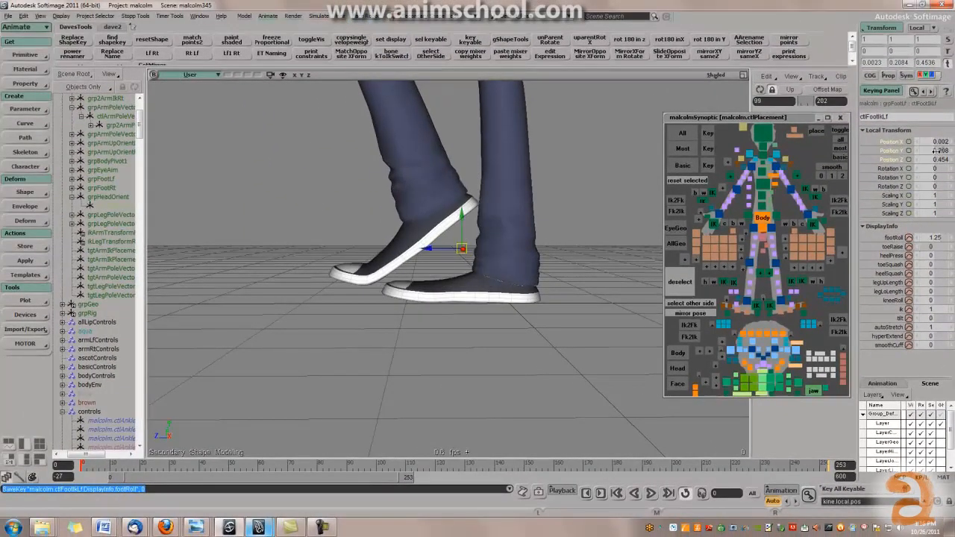
Set ctlFootIkLf's X, Y and Z position to 0 and reset the selected control's transform.
{"action": "type", "text": "0"}
{"action": "key", "text": "Return"}
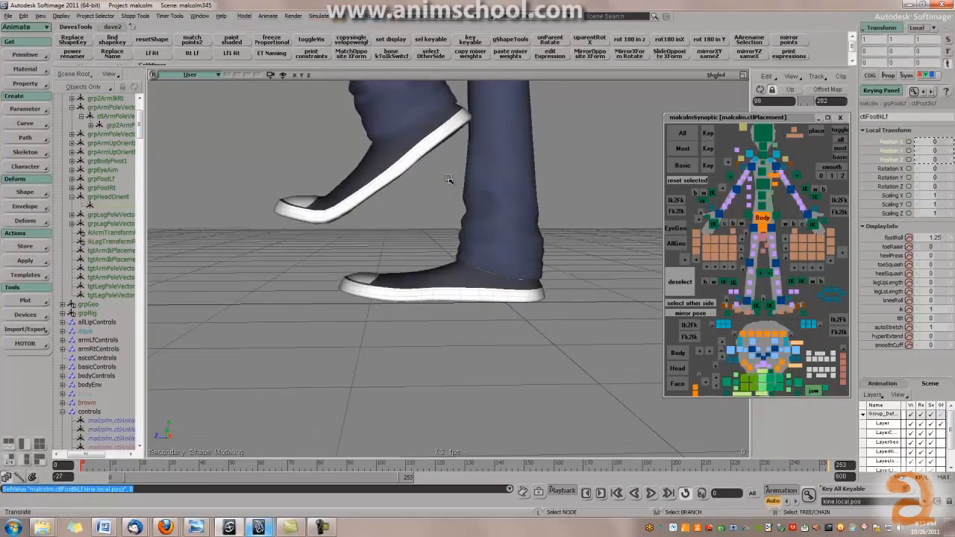
{"action": "left_click", "coordinate": [686, 180]}
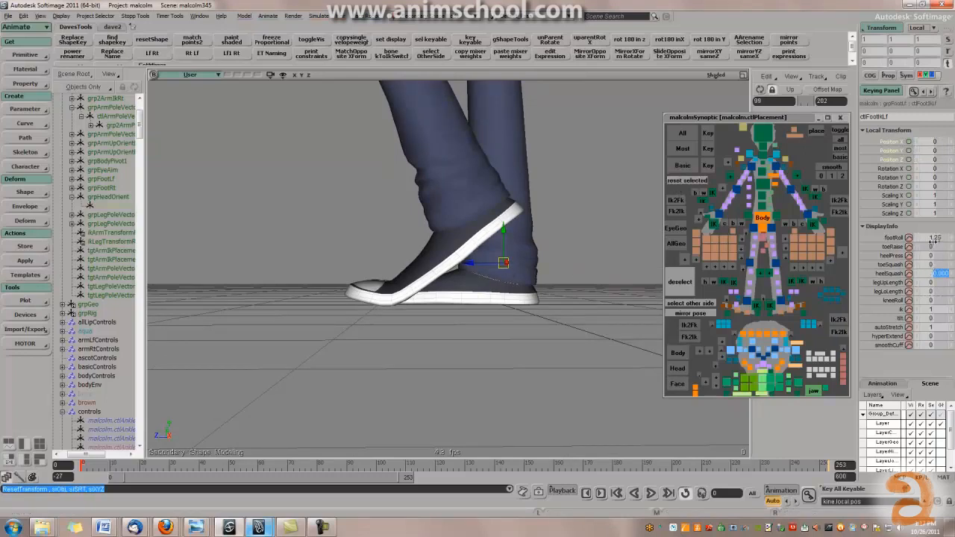
Try raising the left foot's footRoll to about 3.25, then undo the change.
{"action": "left_click_drag", "start_coordinate": [941, 238], "coordinate": [934, 246]}
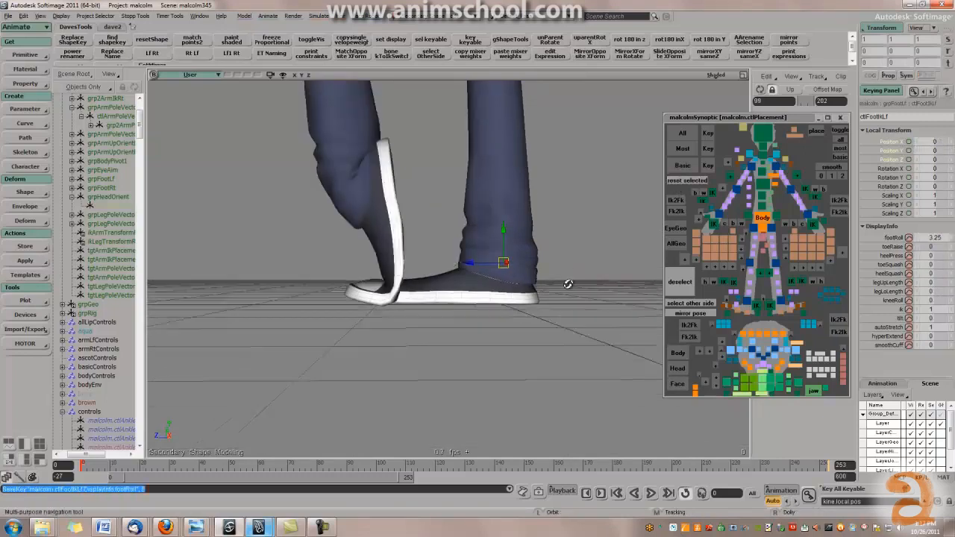
{"action": "key", "text": "ctrl+z"}
{"action": "scroll", "coordinate": [569, 287], "scroll_direction": "up", "scroll_amount": 5}
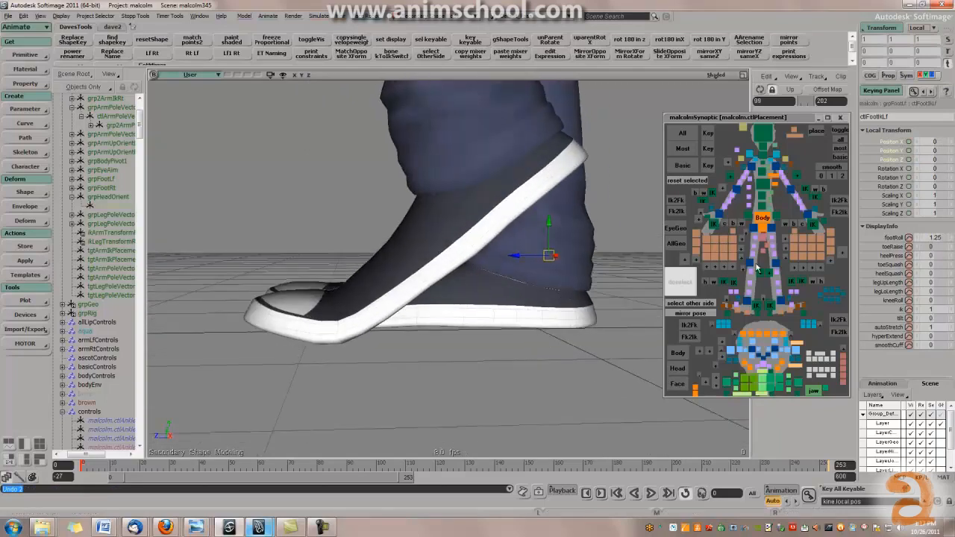
Set the left foot's toeRaise to about 0.067.
{"action": "left_click_drag", "start_coordinate": [938, 245], "coordinate": [939, 246]}
{"action": "middle_click_drag", "start_coordinate": [511, 289], "coordinate": [549, 301]}
{"action": "scroll", "coordinate": [535, 291], "scroll_direction": "down", "scroll_amount": 4}
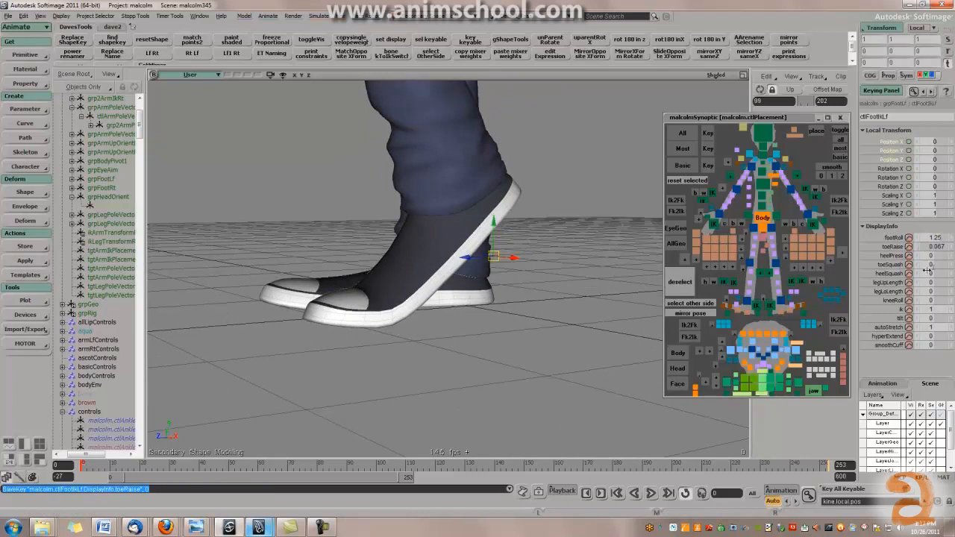
Try toeSquash values up to about 1.38 on the left foot from front and side angles, undoing each trial.
{"action": "left_click_drag", "start_coordinate": [933, 264], "coordinate": [941, 263]}
{"action": "middle_click_drag", "start_coordinate": [523, 294], "coordinate": [539, 263]}
{"action": "key", "text": "ctrl+z"}
{"action": "left_click_drag", "start_coordinate": [938, 264], "coordinate": [334, 286]}
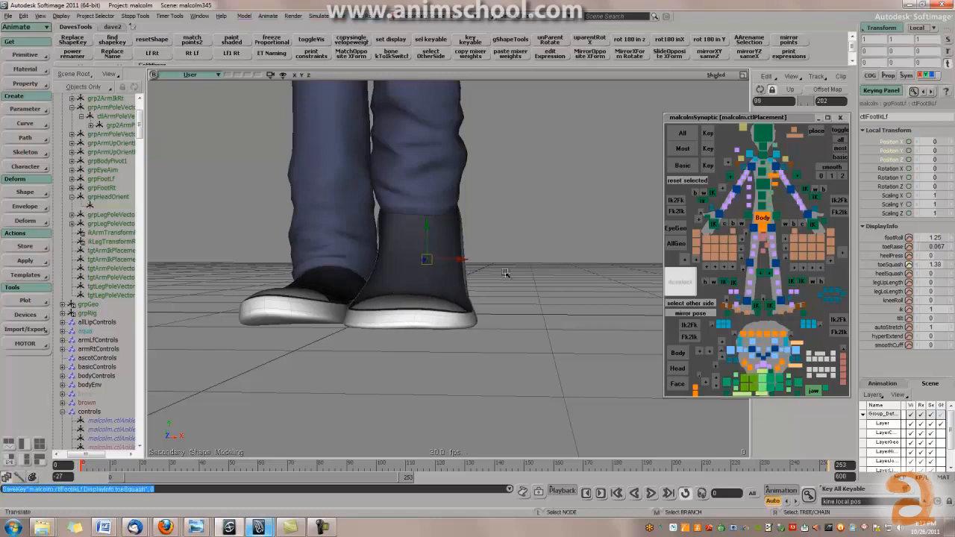
{"action": "key", "text": "ctrl+z"}
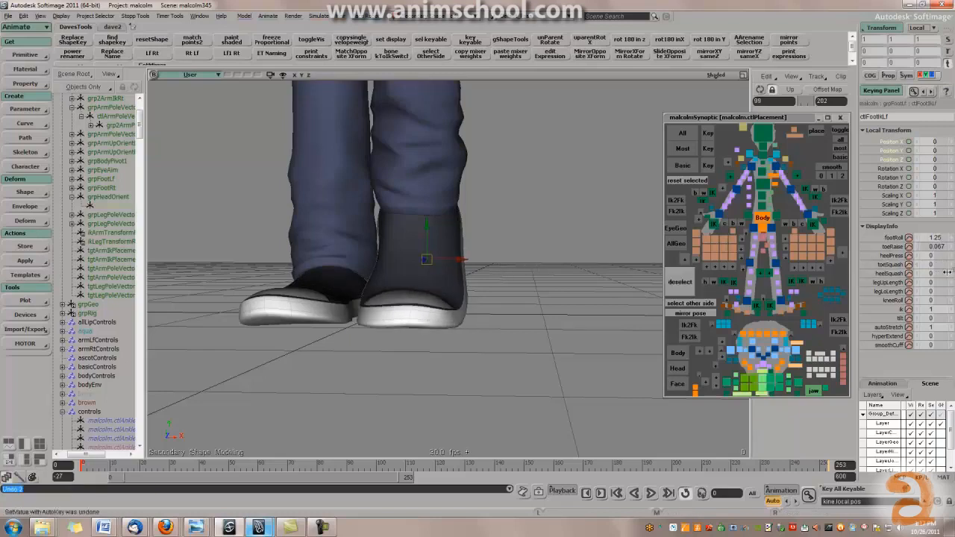
{"action": "left_click_drag", "start_coordinate": [351, 268], "coordinate": [321, 271]}
{"action": "key", "text": "ctrl+z"}
{"action": "right_click_drag", "start_coordinate": [570, 228], "coordinate": [832, 295]}
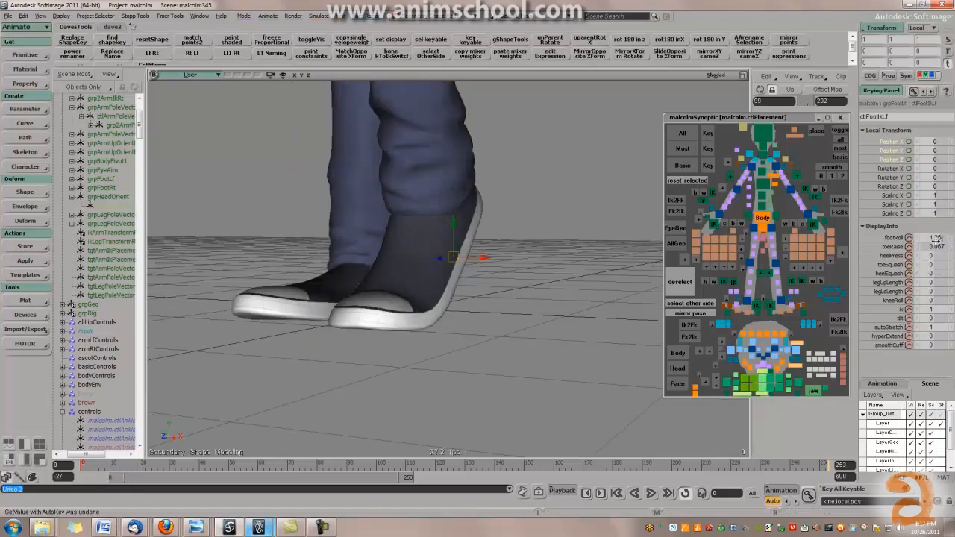
Lower the left foot's footRoll to about -0.54 and try heelSquash at about 0.18, undoing the squash.
{"action": "left_click_drag", "start_coordinate": [927, 234], "coordinate": [892, 237]}
{"action": "right_click_drag", "start_coordinate": [611, 242], "coordinate": [515, 247]}
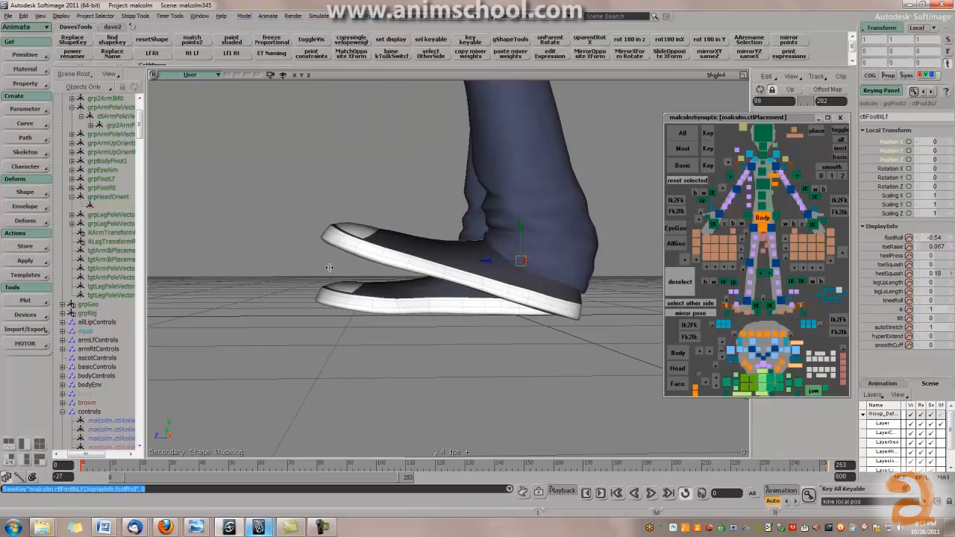
{"action": "key", "text": "ctrl+z"}
Set the left foot's footRoll, toeRaise and heelPress to 0 together.
{"action": "right_click_drag", "start_coordinate": [312, 264], "coordinate": [481, 315]}
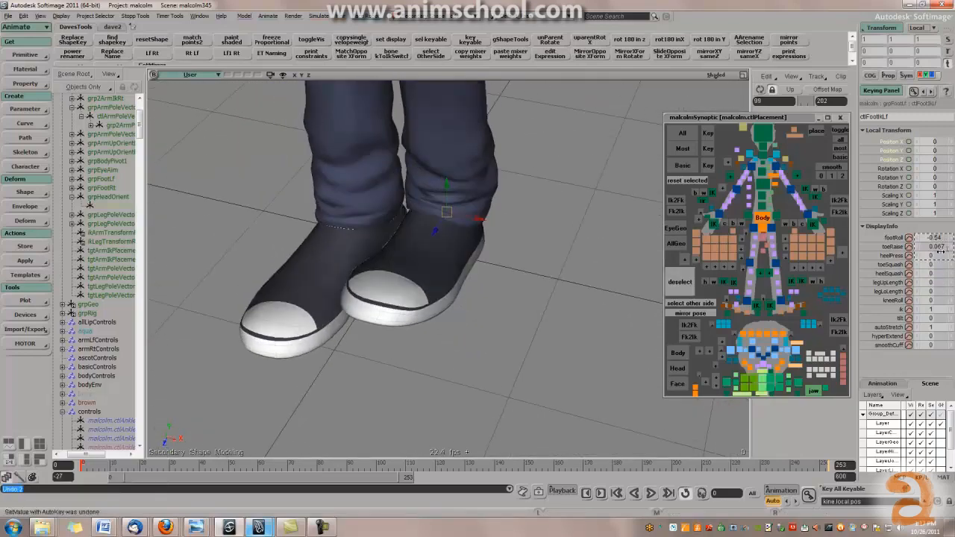
{"action": "type", "text": "0"}
{"action": "key", "text": "Return"}
{"action": "right_click_drag", "start_coordinate": [535, 284], "coordinate": [518, 249]}
{"action": "middle_click_drag", "start_coordinate": [518, 250], "coordinate": [560, 259]}
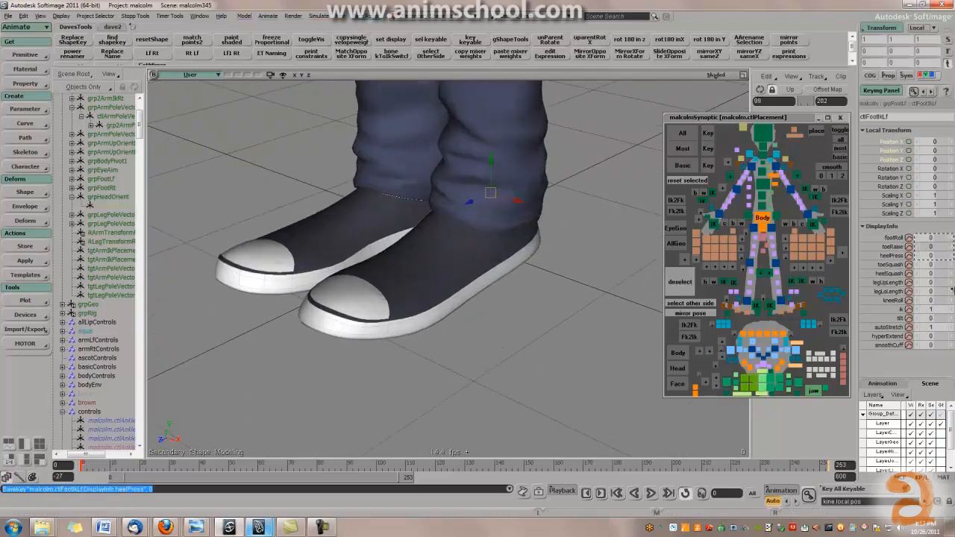
Try toeSquash at about 0.52 and further values on the flat left foot, then undo the trials.
{"action": "left_click_drag", "start_coordinate": [934, 264], "coordinate": [359, 270]}
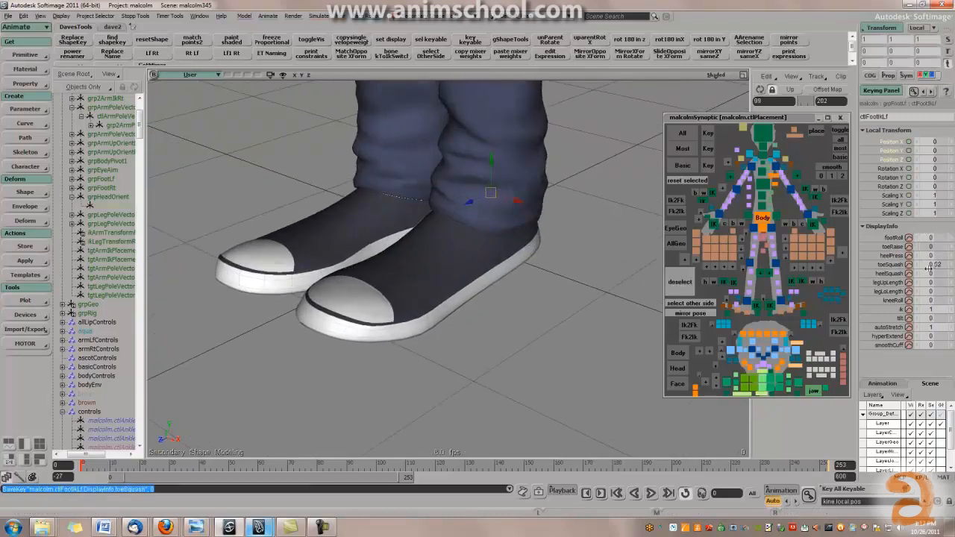
{"action": "key", "text": "ctrl+z"}
{"action": "left_click_drag", "start_coordinate": [356, 271], "coordinate": [329, 268]}
{"action": "key", "text": "ctrl+z"}
{"action": "key", "text": "ctrl+z"}
Undo a trial change of the left foot's attributes and raise its footRoll to about 1.33.
{"action": "middle_click_drag", "start_coordinate": [482, 246], "coordinate": [437, 238]}
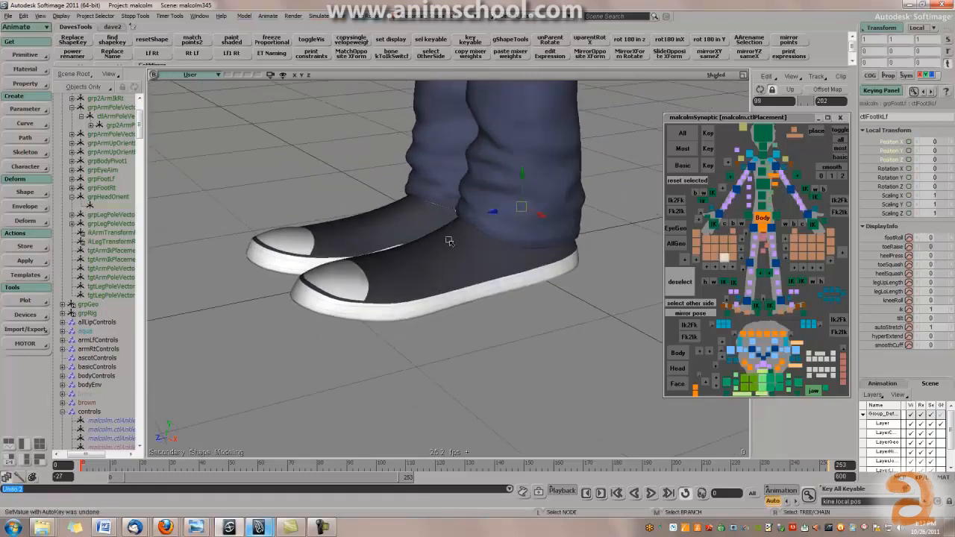
{"action": "left_click_drag", "start_coordinate": [935, 245], "coordinate": [409, 270]}
{"action": "key", "text": "ctrl+z"}
{"action": "middle_click_drag", "start_coordinate": [409, 270], "coordinate": [429, 284]}
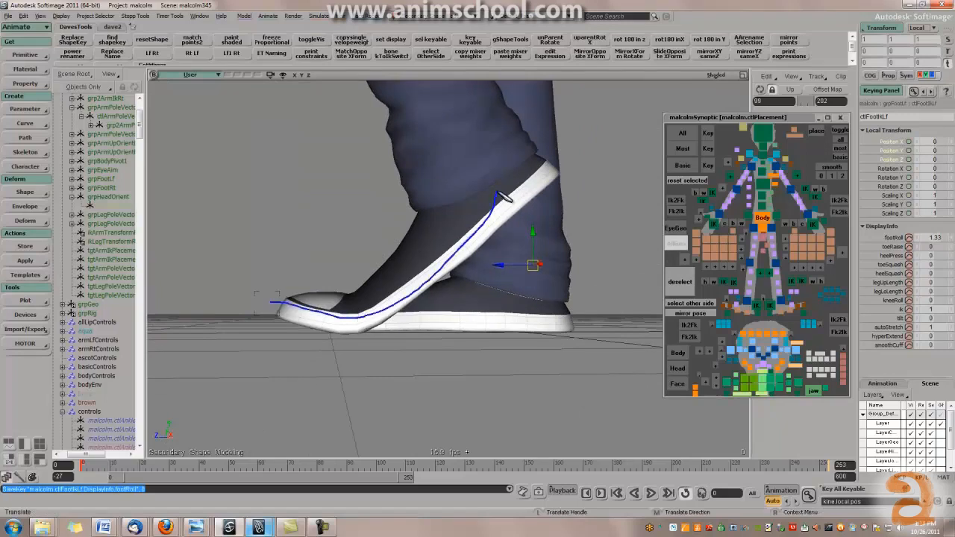
{"action": "middle_click_drag", "start_coordinate": [462, 259], "coordinate": [478, 246]}
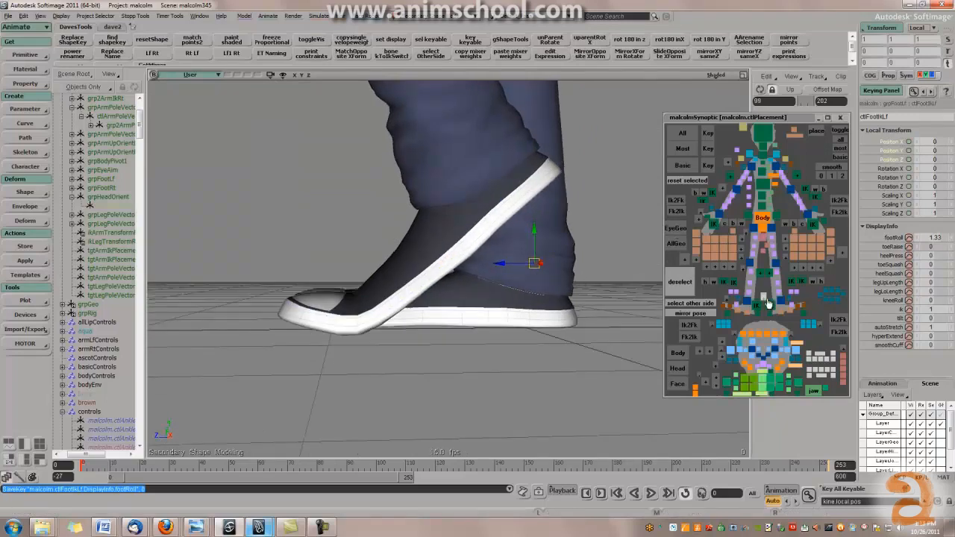
Try lowering the left direct foot control ctlDirectFoot2MdLf to about -0.076 in Y, then undo the move.
{"action": "left_click", "coordinate": [688, 325]}
{"action": "middle_click_drag", "start_coordinate": [462, 299], "coordinate": [441, 313]}
{"action": "mouse_move", "coordinate": [375, 264]}
{"action": "left_mouse_down"}
{"action": "mouse_move", "coordinate": [379, 292]}
{"action": "mouse_move", "coordinate": [381, 282]}
{"action": "left_mouse_up"}
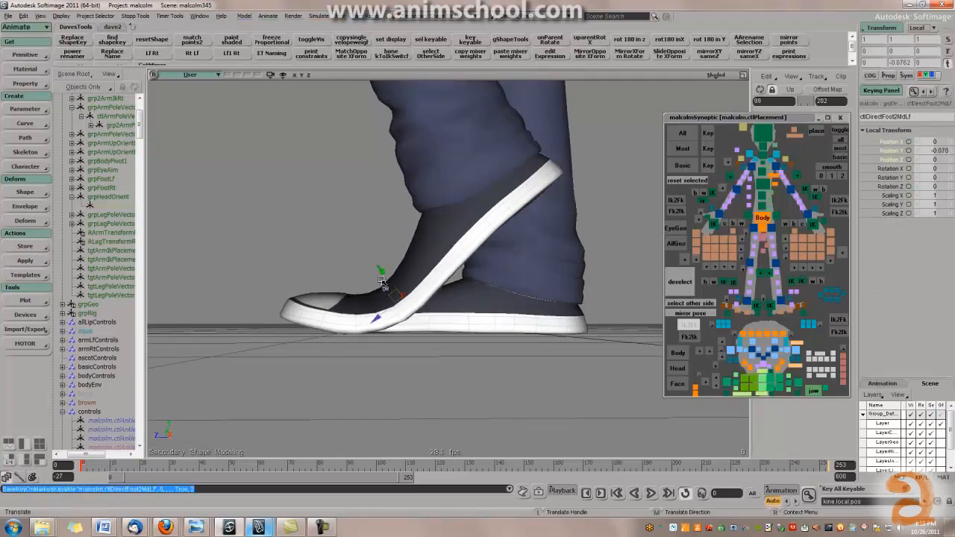
{"action": "key", "text": "ctrl+z"}
{"action": "middle_click_drag", "start_coordinate": [415, 285], "coordinate": [476, 297]}
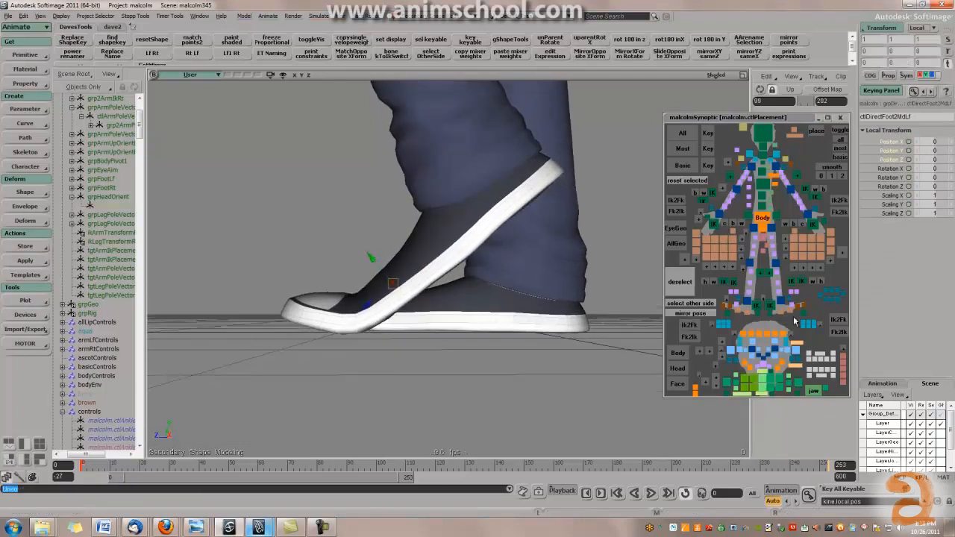
Try moving the left direct foot control ctlDirectFoot2MdLf in several directions on the rolled foot, and undo the moves.
{"action": "left_click", "coordinate": [794, 294]}
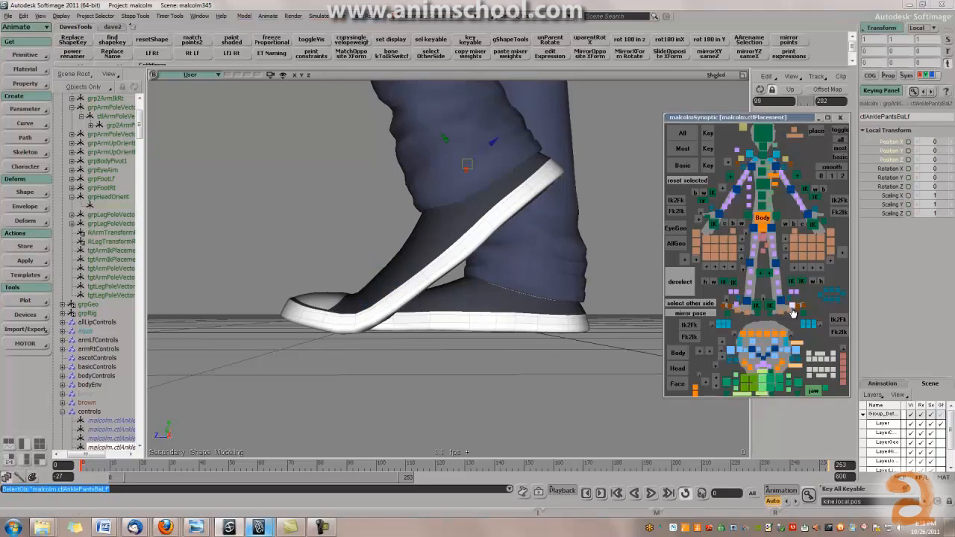
{"action": "left_click", "coordinate": [792, 309]}
{"action": "left_click_drag", "start_coordinate": [397, 290], "coordinate": [367, 257]}
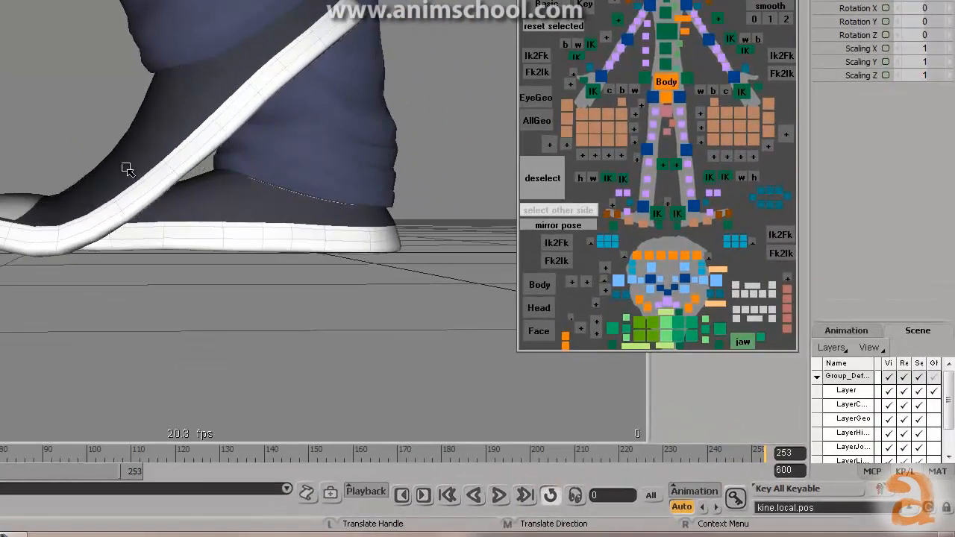
{"action": "left_click_drag", "start_coordinate": [108, 152], "coordinate": [84, 143]}
{"action": "left_click_drag", "start_coordinate": [108, 188], "coordinate": [296, 249]}
{"action": "left_click_drag", "start_coordinate": [249, 220], "coordinate": [268, 200]}
{"action": "left_click_drag", "start_coordinate": [398, 211], "coordinate": [214, 166], "text": "alt"}
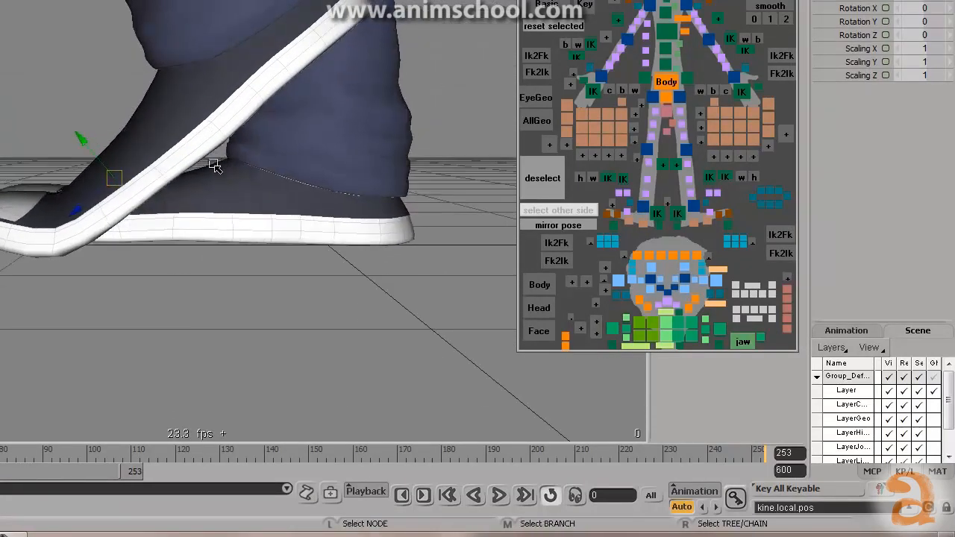
{"action": "left_click_drag", "start_coordinate": [102, 175], "coordinate": [131, 155]}
{"action": "left_click_drag", "start_coordinate": [138, 194], "coordinate": [112, 189]}
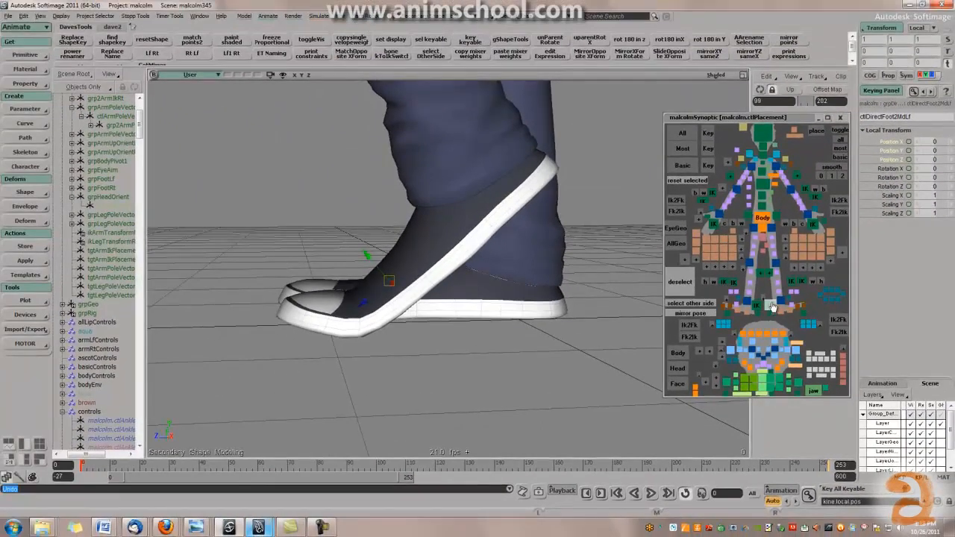
Select the left foot IK control ctlFootIkLf and set its footRoll to 0.
{"action": "left_click", "coordinate": [772, 306]}
{"action": "left_click_drag", "start_coordinate": [412, 280], "coordinate": [595, 300], "text": "alt"}
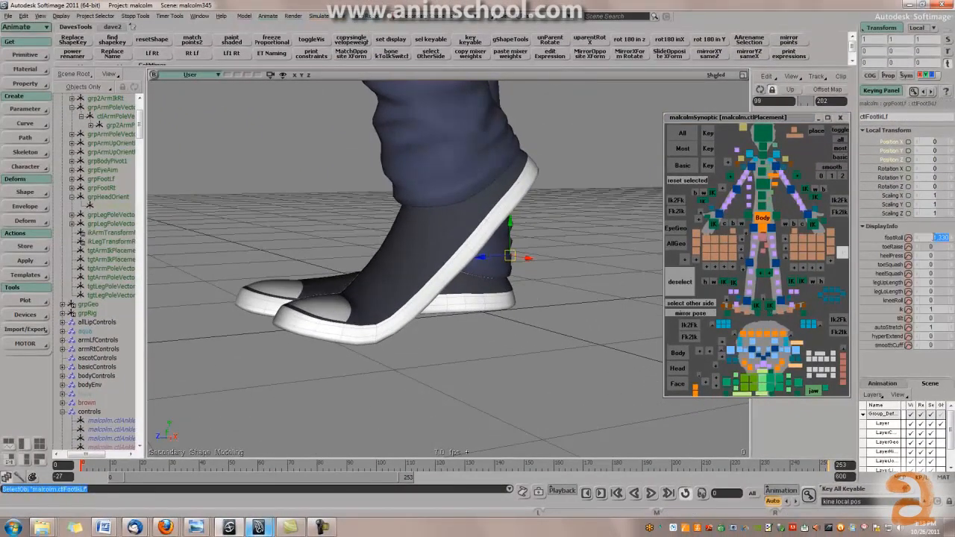
{"action": "left_click", "coordinate": [935, 239]}
{"action": "type", "text": "0"}
{"action": "key", "text": "Return"}
{"action": "left_click_drag", "start_coordinate": [643, 284], "coordinate": [662, 275], "text": "alt"}
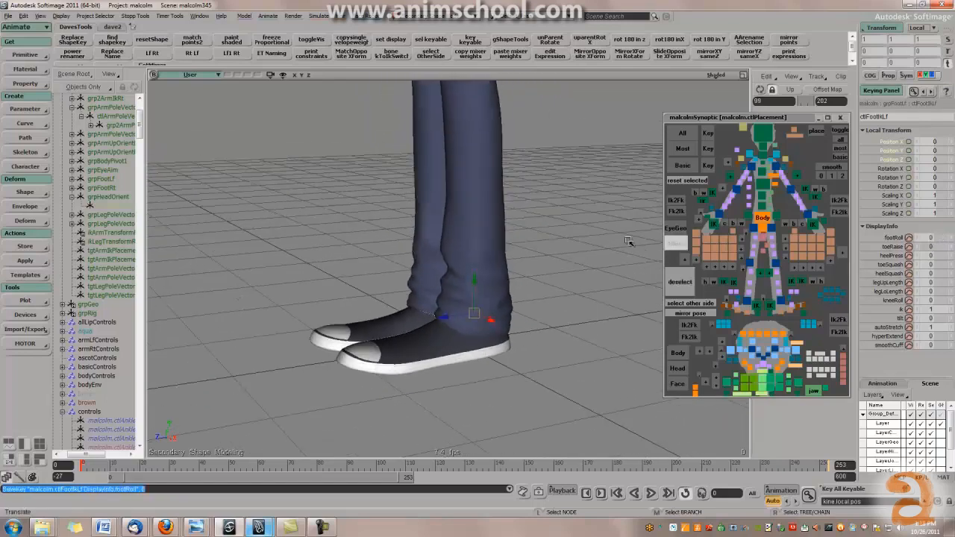
Try the left leg's ik at about 0.62, legUpLength at about 0.56 and legLoLength at about 1.51, and undo the trials.
{"action": "middle_click_drag", "start_coordinate": [625, 200], "coordinate": [623, 268], "text": "alt"}
{"action": "right_click_drag", "start_coordinate": [589, 273], "coordinate": [616, 301], "text": "alt"}
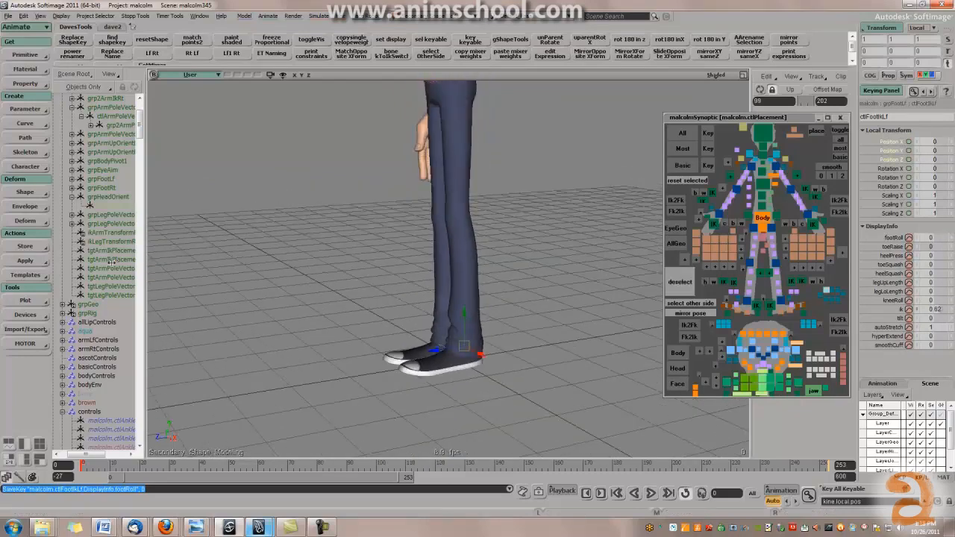
{"action": "middle_click_drag", "start_coordinate": [580, 238], "coordinate": [600, 292], "text": "alt"}
{"action": "left_click_drag", "start_coordinate": [924, 281], "coordinate": [558, 270]}
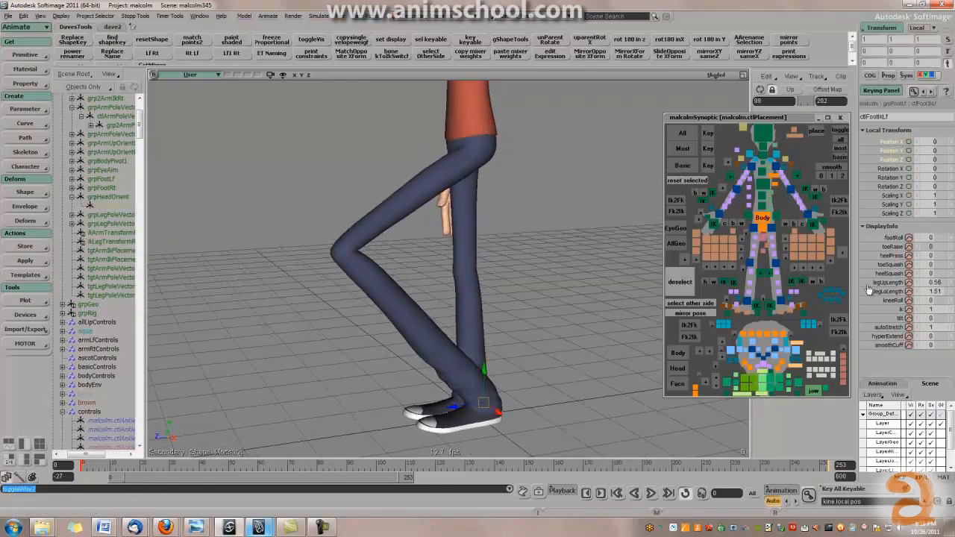
{"action": "key", "text": "ctrl+z"}
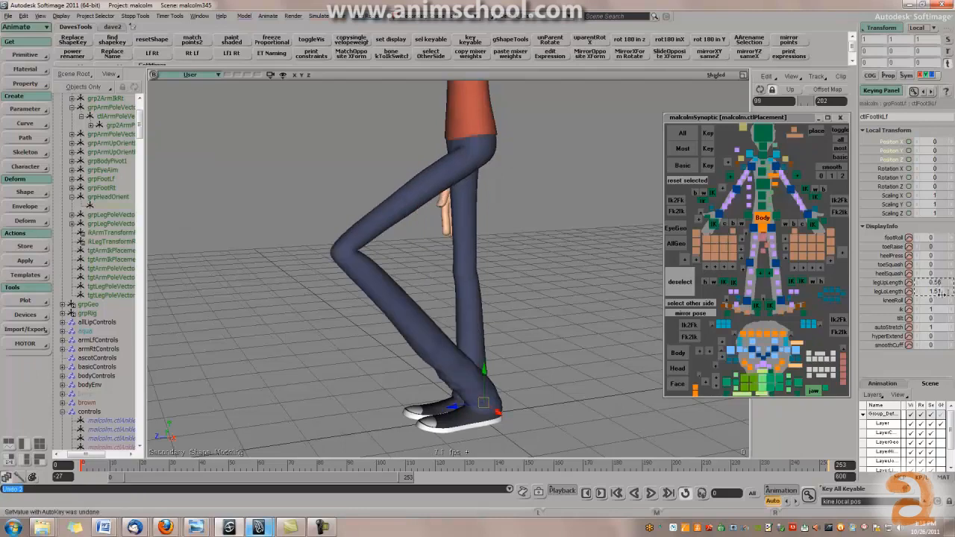
{"action": "type", "text": "0"}
{"action": "key", "text": "Return"}
{"action": "key", "text": "ctrl+z"}
{"action": "key", "text": "ctrl+z"}
{"action": "key", "text": "ctrl+z"}
Move the left foot IK control down and outward to about X 0.554, Y -1.063, Z -0.233, and show the rig controls.
{"action": "right_click_drag", "start_coordinate": [493, 313], "coordinate": [422, 305]}
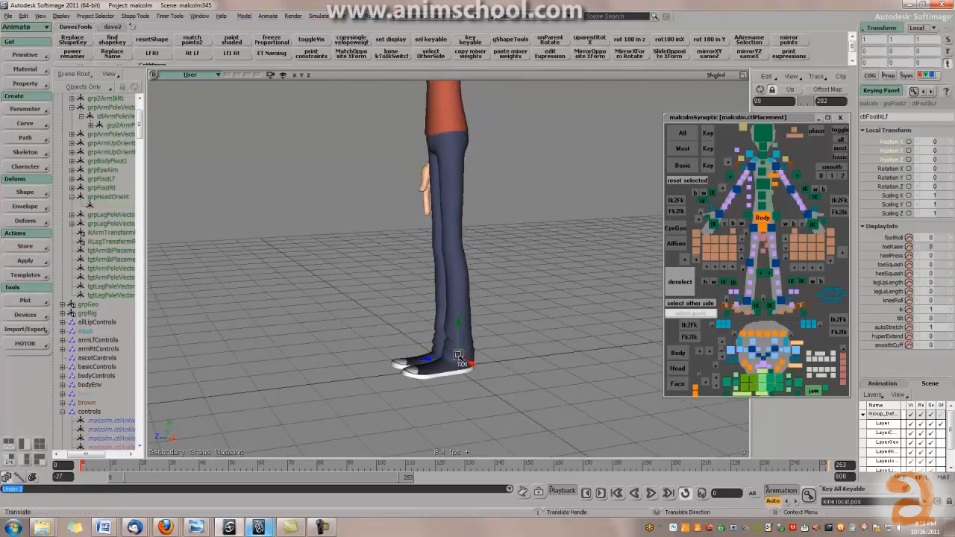
{"action": "left_click_drag", "start_coordinate": [469, 430], "coordinate": [473, 448]}
{"action": "right_click_drag", "start_coordinate": [473, 418], "coordinate": [501, 388]}
{"action": "left_click_drag", "start_coordinate": [501, 388], "coordinate": [480, 333]}
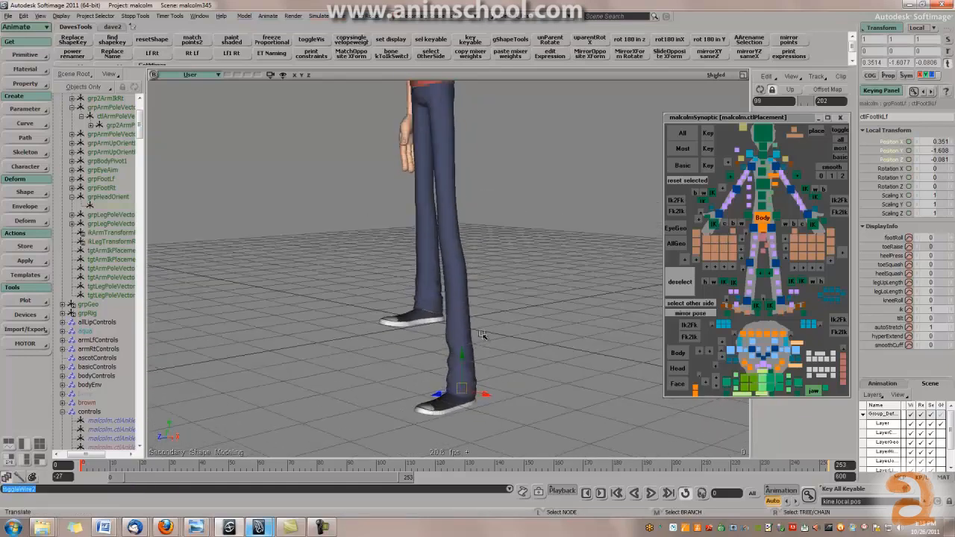
{"action": "mouse_move", "coordinate": [463, 365]}
{"action": "left_mouse_down"}
{"action": "mouse_move", "coordinate": [477, 317]}
{"action": "mouse_move", "coordinate": [449, 220]}
{"action": "mouse_move", "coordinate": [489, 400]}
{"action": "mouse_move", "coordinate": [476, 301]}
{"action": "mouse_move", "coordinate": [458, 290]}
{"action": "mouse_move", "coordinate": [496, 410]}
{"action": "mouse_move", "coordinate": [476, 364]}
{"action": "left_mouse_up"}
{"action": "key", "text": "n"}
{"action": "right_click_drag", "start_coordinate": [470, 319], "coordinate": [499, 243]}
{"action": "left_click_drag", "start_coordinate": [499, 243], "coordinate": [500, 290]}
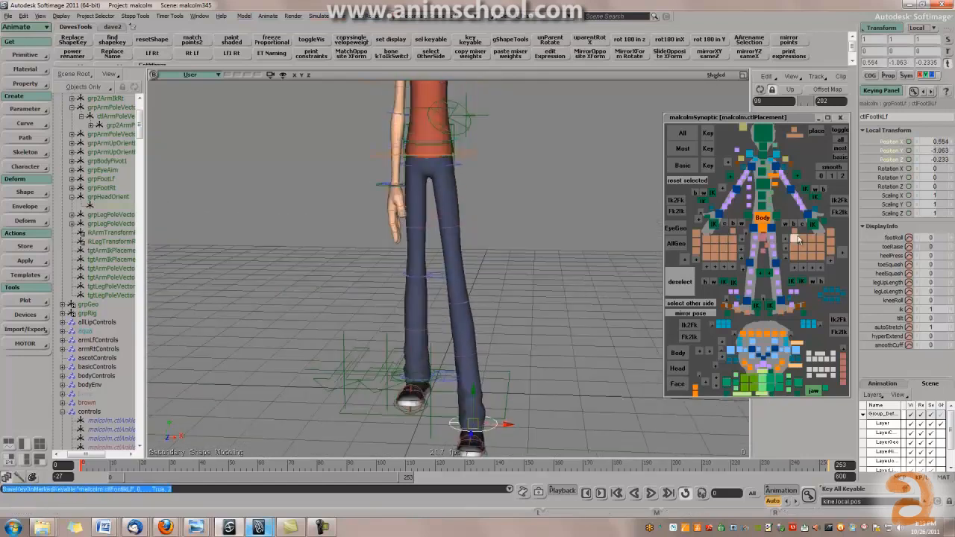
Try moving the Body control with the left leg stretched, and undo the move.
{"action": "left_click", "coordinate": [762, 217]}
{"action": "key", "text": "v"}
{"action": "left_click_drag", "start_coordinate": [465, 224], "coordinate": [405, 173]}
{"action": "right_click_drag", "start_coordinate": [550, 338], "coordinate": [505, 334]}
{"action": "key", "text": "ctrl+z"}
Select the left foot IK control again and lower its autoStretch to 0.
{"action": "left_click", "coordinate": [498, 430]}
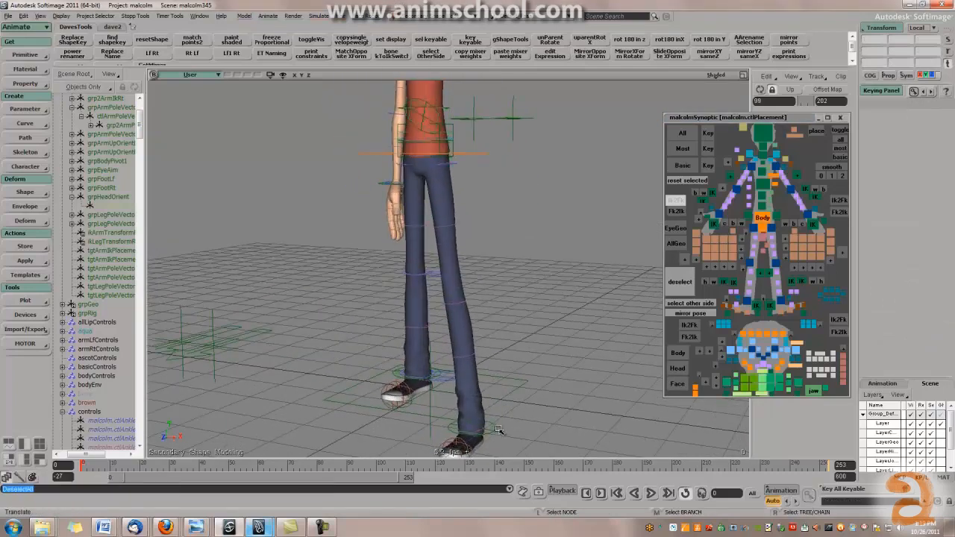
{"action": "left_click", "coordinate": [498, 430]}
{"action": "left_click_drag", "start_coordinate": [935, 327], "coordinate": [205, 260]}
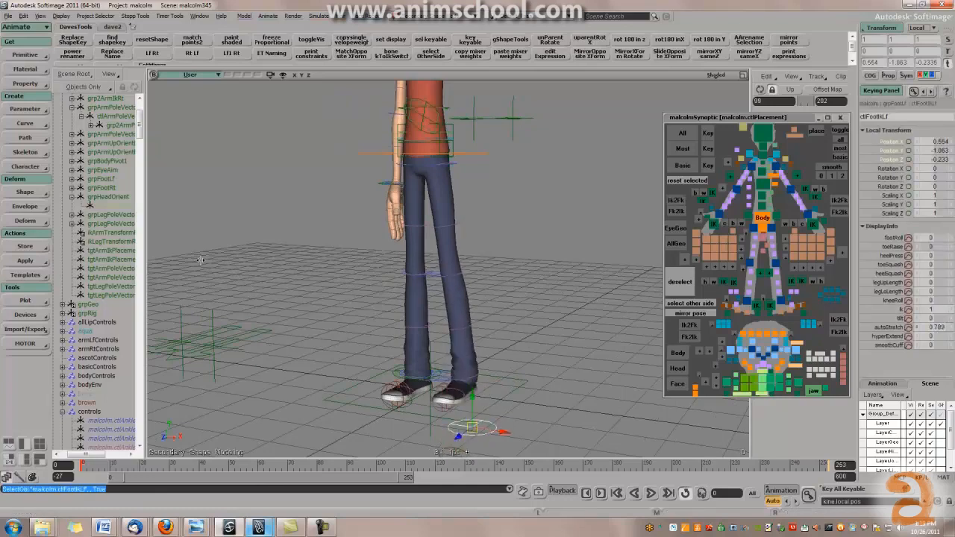
{"action": "left_click_drag", "start_coordinate": [140, 257], "coordinate": [186, 259]}
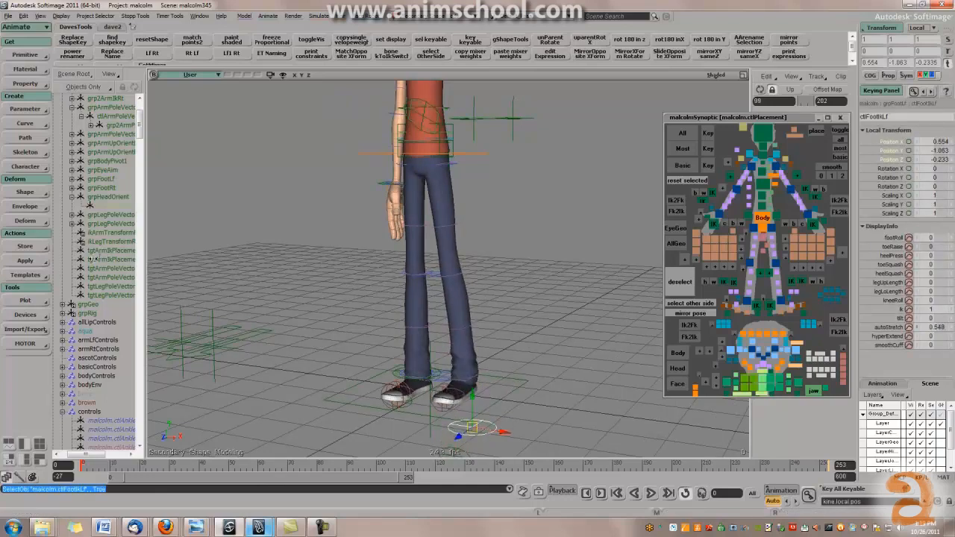
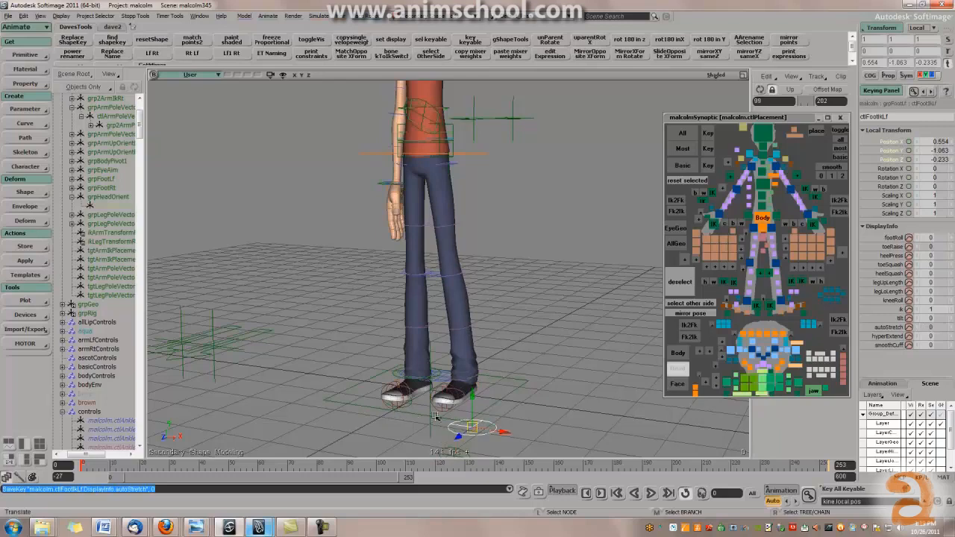
Try moving the left foot IK control and changing its footRoll with autoStretch off, and undo the trials.
{"action": "left_click_drag", "start_coordinate": [476, 428], "coordinate": [570, 397]}
{"action": "middle_click_drag", "start_coordinate": [570, 397], "coordinate": [512, 343], "text": "alt"}
{"action": "left_click_drag", "start_coordinate": [512, 343], "coordinate": [407, 321], "text": "alt"}
{"action": "right_click_drag", "start_coordinate": [407, 321], "coordinate": [454, 302], "text": "alt"}
{"action": "mouse_move", "coordinate": [488, 371]}
{"action": "left_mouse_down"}
{"action": "mouse_move", "coordinate": [487, 360]}
{"action": "mouse_move", "coordinate": [488, 372]}
{"action": "left_mouse_up"}
{"action": "left_click_drag", "start_coordinate": [932, 238], "coordinate": [939, 239]}
{"action": "left_click_drag", "start_coordinate": [433, 299], "coordinate": [541, 280], "text": "alt"}
{"action": "right_click_drag", "start_coordinate": [541, 280], "coordinate": [507, 296], "text": "alt"}
{"action": "key", "text": "ctrl+z"}
{"action": "key", "text": "ctrl+z"}
{"action": "key", "text": "ctrl+z"}
Reset the left foot IK control's transform to its default position.
{"action": "middle_click_drag", "start_coordinate": [421, 245], "coordinate": [549, 324], "text": "alt"}
{"action": "key", "text": "ctrl+shift+r"}
{"action": "left_click_drag", "start_coordinate": [509, 331], "coordinate": [549, 331], "text": "alt"}
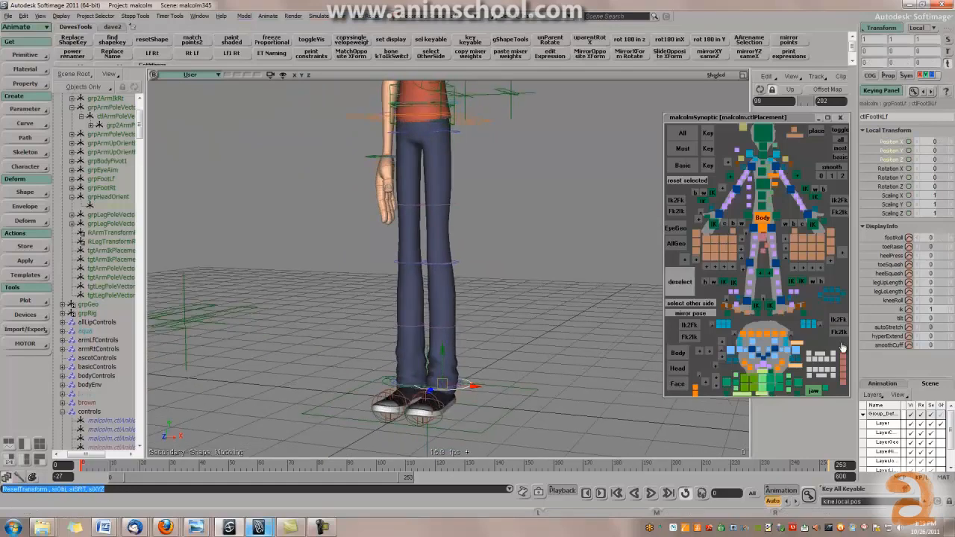
Raise the left foot IK control to about 1.245 in Y so that the knee bends.
{"action": "right_click_drag", "start_coordinate": [488, 298], "coordinate": [562, 295], "text": "alt"}
{"action": "middle_click_drag", "start_coordinate": [535, 336], "coordinate": [534, 283], "text": "alt"}
{"action": "left_click_drag", "start_coordinate": [487, 277], "coordinate": [501, 296], "text": "alt"}
{"action": "middle_click_drag", "start_coordinate": [516, 274], "coordinate": [502, 340], "text": "alt"}
{"action": "right_click_drag", "start_coordinate": [502, 340], "coordinate": [481, 342], "text": "alt"}
{"action": "left_click_drag", "start_coordinate": [447, 355], "coordinate": [448, 284]}
{"action": "right_click_drag", "start_coordinate": [497, 353], "coordinate": [452, 356], "text": "alt"}
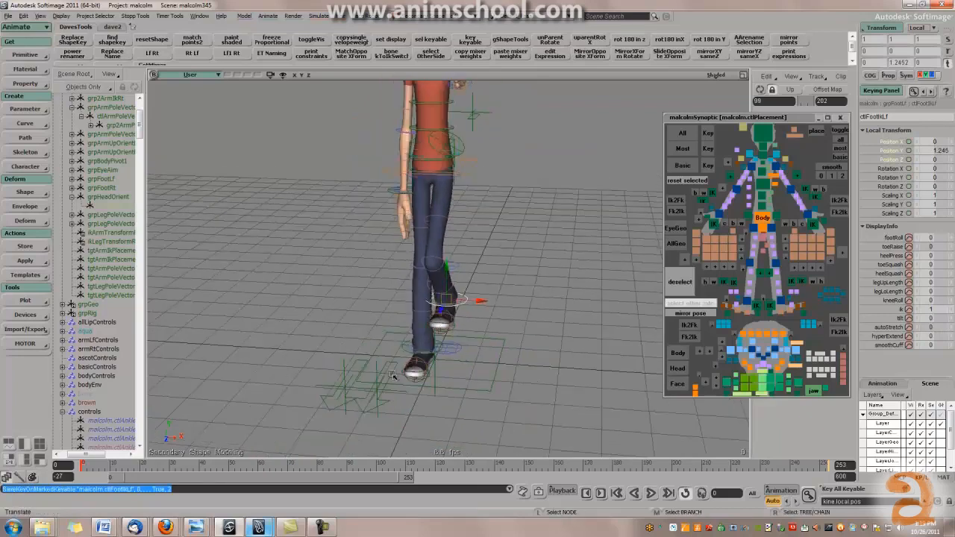
Try moving the left leg pole vector control ctlLegPoleVectorLf, and undo the move.
{"action": "key", "text": "v"}
{"action": "left_click", "coordinate": [377, 389]}
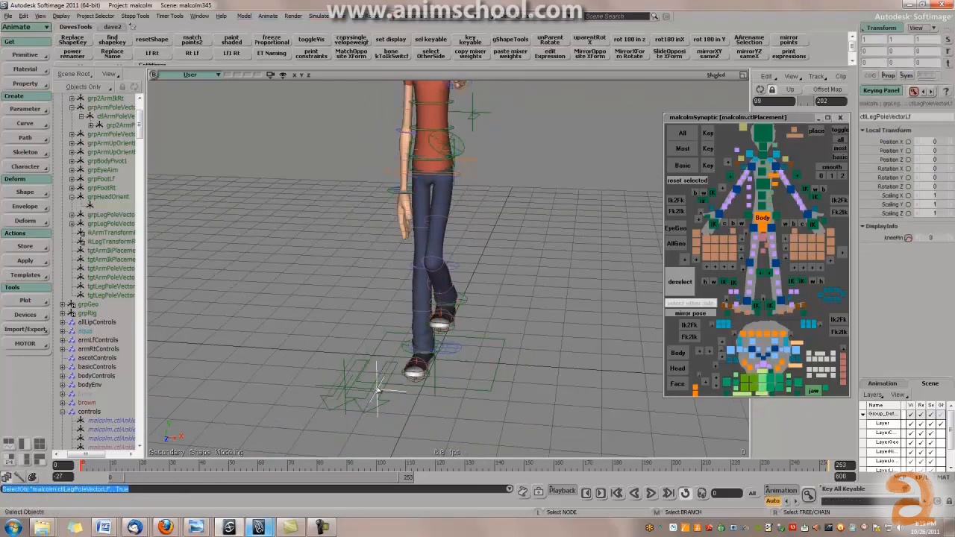
{"action": "left_click_drag", "start_coordinate": [378, 389], "coordinate": [448, 321]}
{"action": "key", "text": "ctrl+z"}
Select the left foot IK control, try its kneeRoll at about 11.3, and undo the trial.
{"action": "left_click", "coordinate": [466, 299]}
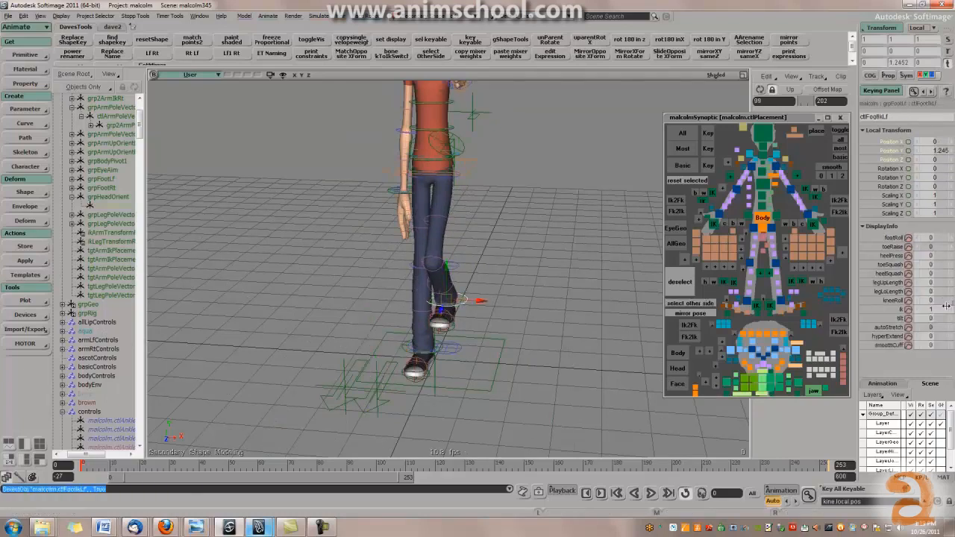
{"action": "left_click_drag", "start_coordinate": [383, 272], "coordinate": [381, 269]}
{"action": "left_click_drag", "start_coordinate": [344, 276], "coordinate": [900, 304]}
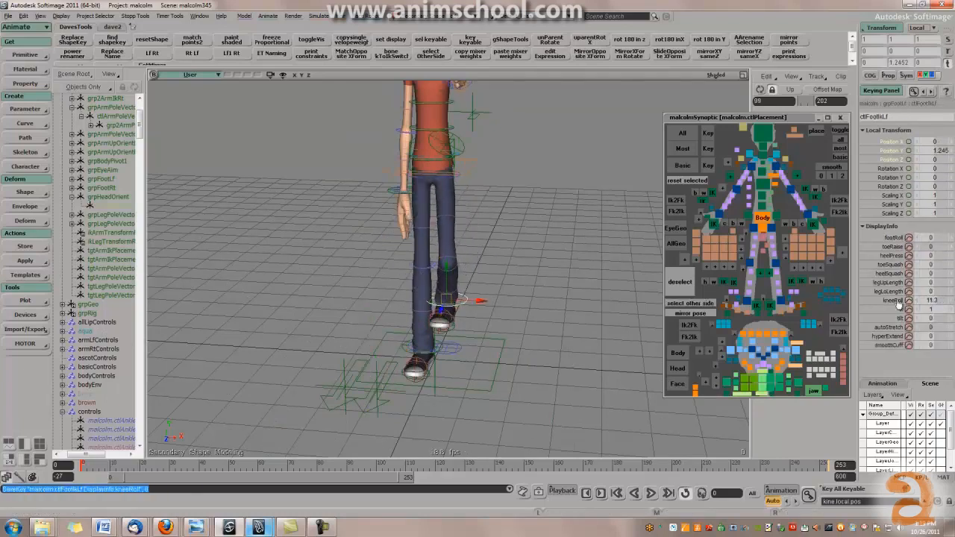
{"action": "key", "text": "ctrl+z"}
{"action": "key", "text": "s"}
Try different tilt values on the raised left foot, and undo the trials.
{"action": "left_click_drag", "start_coordinate": [333, 150], "coordinate": [539, 250]}
{"action": "left_click_drag", "start_coordinate": [935, 319], "coordinate": [914, 319]}
{"action": "scroll", "coordinate": [612, 307], "scroll_direction": "up", "scroll_amount": 3}
{"action": "left_click_drag", "start_coordinate": [612, 307], "coordinate": [644, 285]}
{"action": "key", "text": "ctrl+z"}
{"action": "key", "text": "ctrl+z"}
{"action": "left_click_drag", "start_coordinate": [430, 270], "coordinate": [909, 324]}
{"action": "key", "text": "ctrl+z"}
Return the raised left foot IK control to its rest position by resetting its transform.
{"action": "left_click_drag", "start_coordinate": [568, 343], "coordinate": [536, 362]}
{"action": "left_click_drag", "start_coordinate": [590, 349], "coordinate": [494, 309]}
{"action": "key", "text": "ctrl+shift+r"}
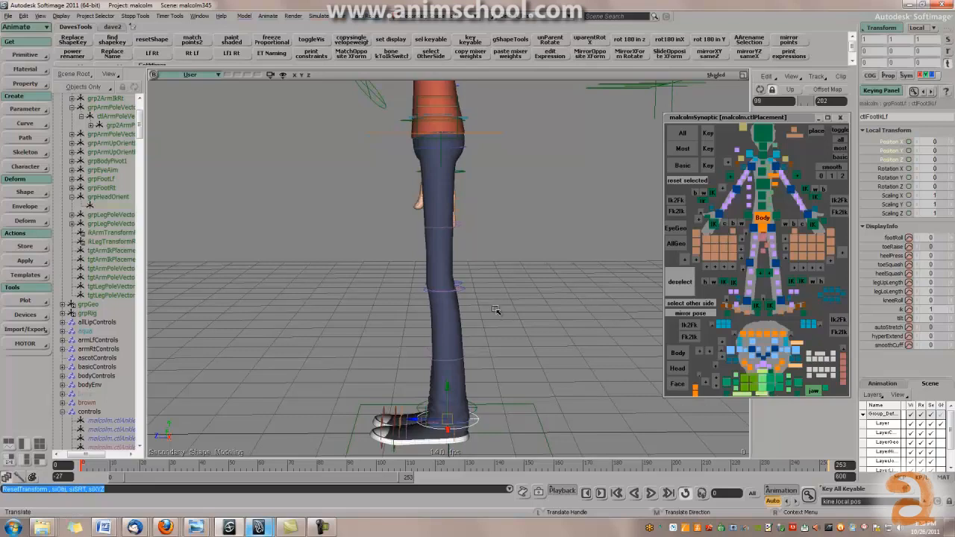
{"action": "left_click_drag", "start_coordinate": [485, 323], "coordinate": [508, 302]}
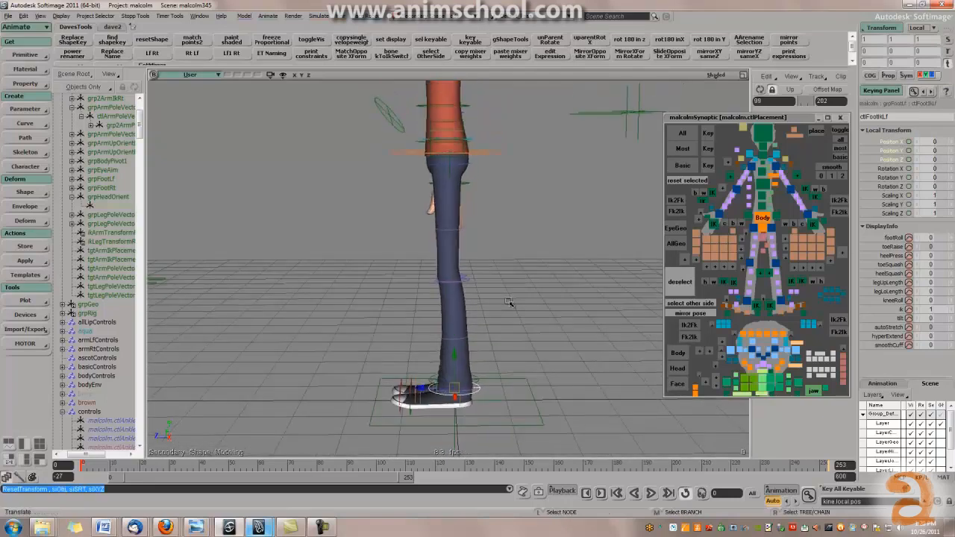
{"action": "left_click_drag", "start_coordinate": [499, 215], "coordinate": [497, 230]}
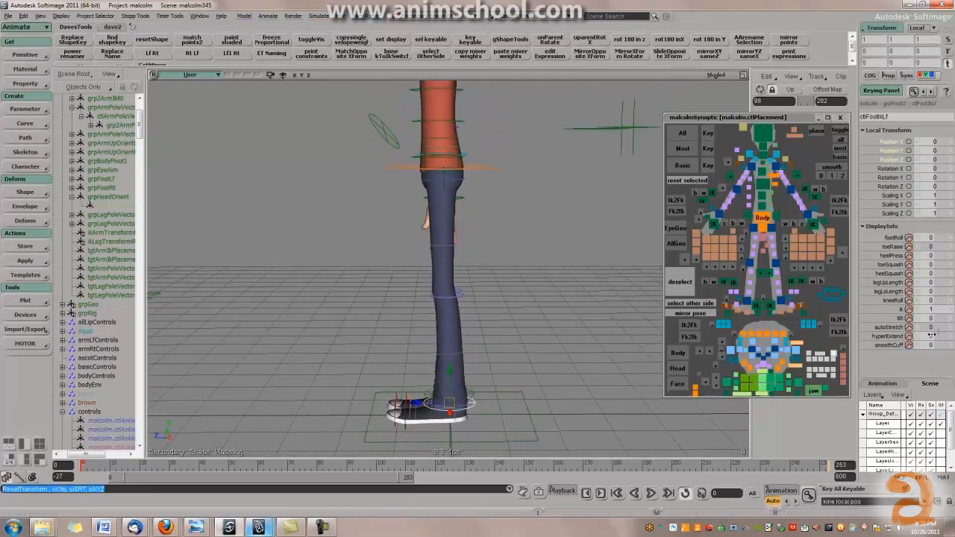
Vary the left leg's hyperExtend, leave it at about 0.6, and hide the rig controls to compare the leg's silhouette.
{"action": "left_click_drag", "start_coordinate": [929, 336], "coordinate": [353, 271]}
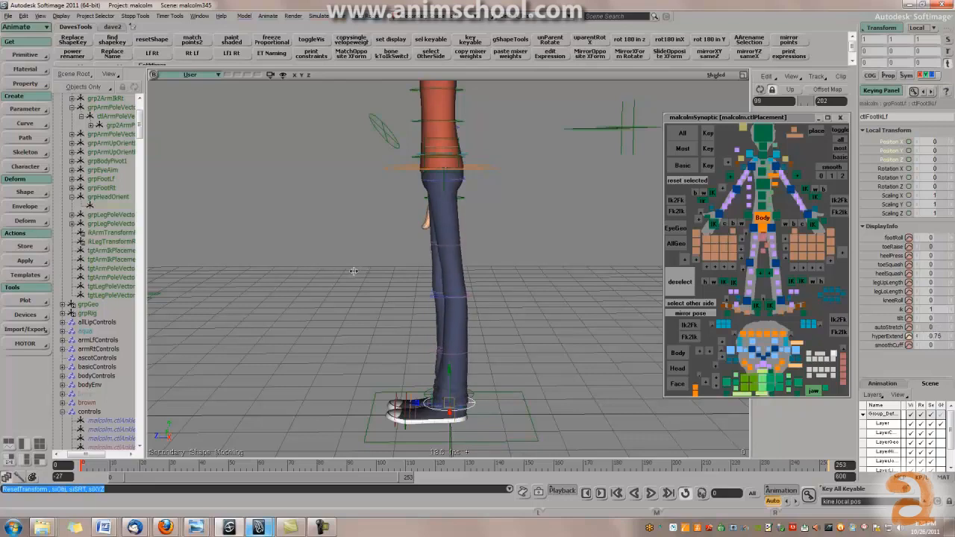
{"action": "left_click_drag", "start_coordinate": [506, 304], "coordinate": [544, 334], "text": "alt"}
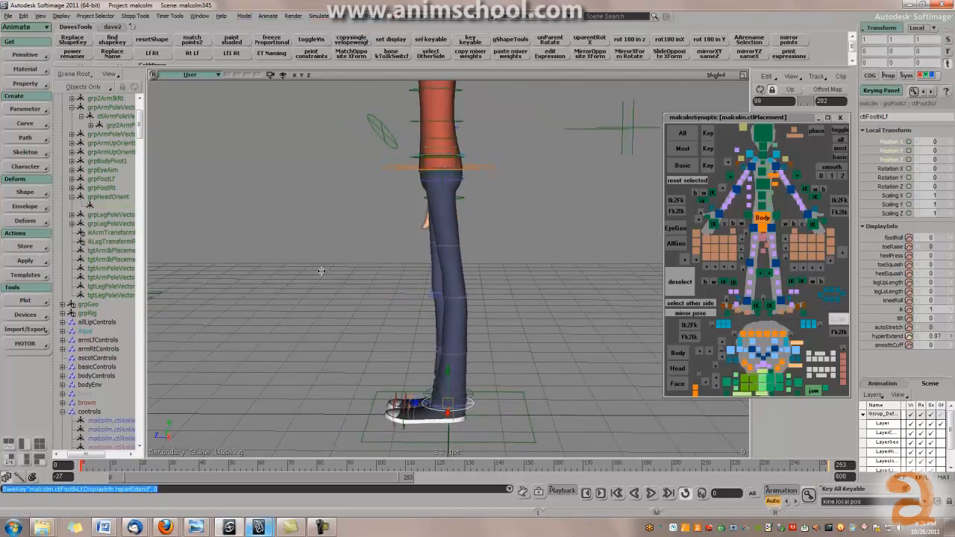
{"action": "left_click_drag", "start_coordinate": [182, 262], "coordinate": [384, 266]}
{"action": "left_click_drag", "start_coordinate": [320, 322], "coordinate": [480, 289], "text": "alt"}
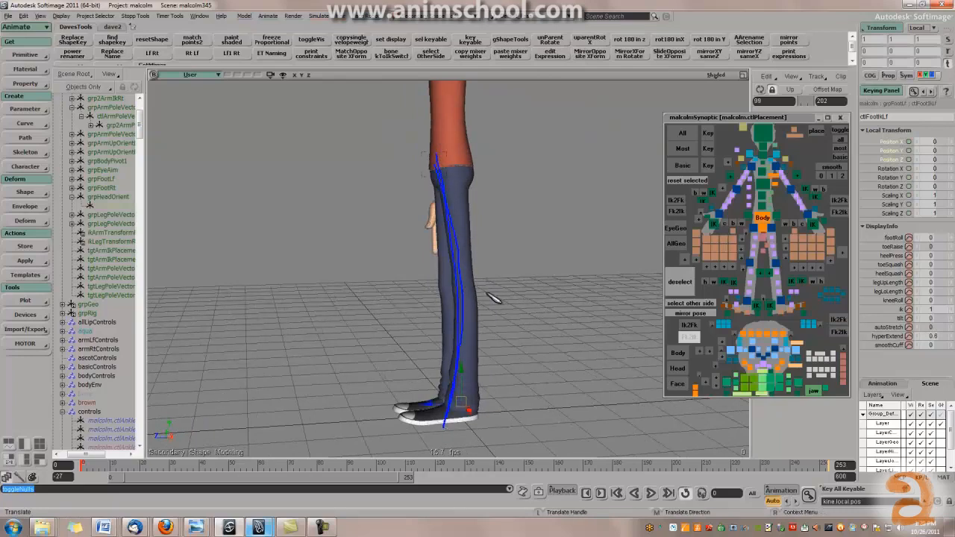
Select the right arm IK control ctlArmIkRt, try its hyperExtend at about 0.85, and undo the trials.
{"action": "left_click_drag", "start_coordinate": [455, 276], "coordinate": [447, 284], "text": "alt"}
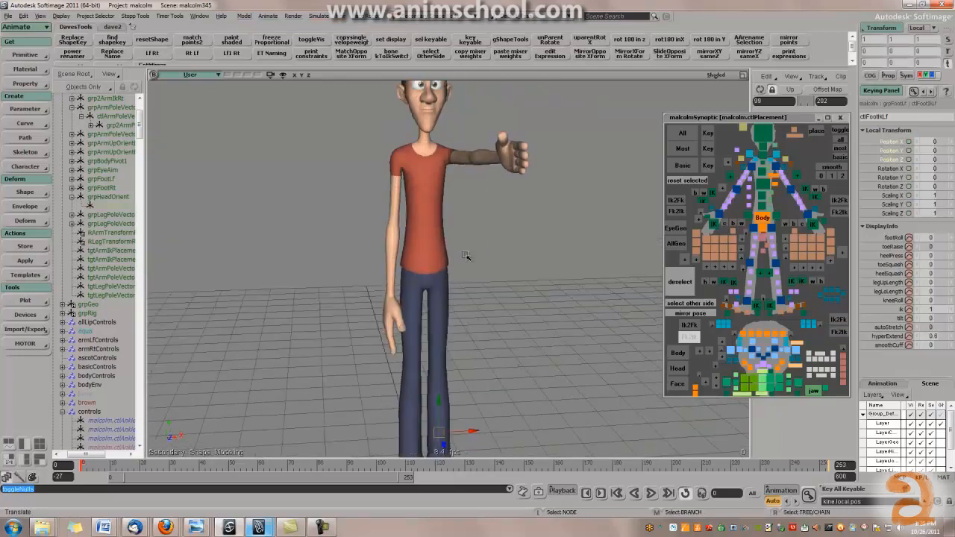
{"action": "left_click_drag", "start_coordinate": [448, 284], "coordinate": [437, 266], "text": "alt"}
{"action": "left_click", "coordinate": [382, 308]}
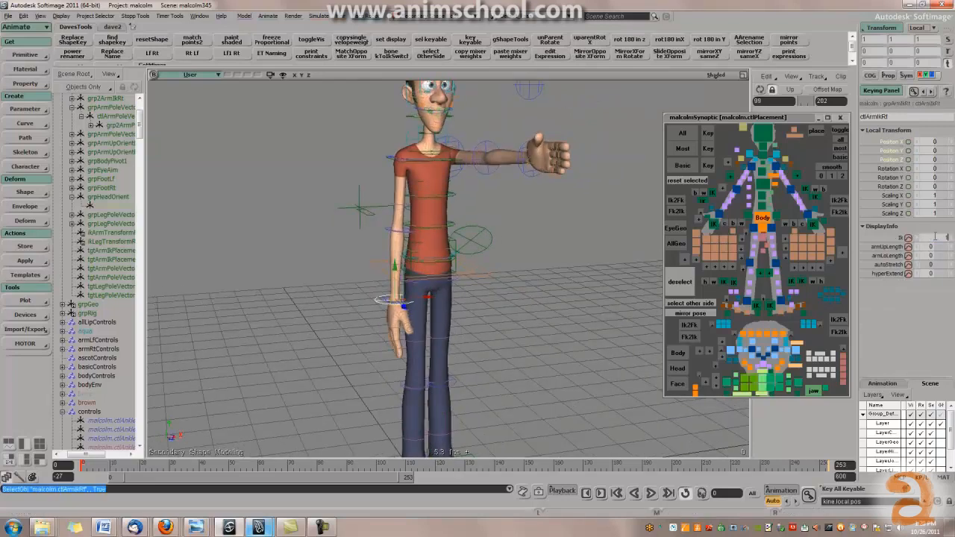
{"action": "left_click_drag", "start_coordinate": [285, 268], "coordinate": [550, 277]}
{"action": "scroll", "coordinate": [545, 275], "scroll_direction": "up", "scroll_amount": 3}
{"action": "key", "text": "ctrl+z"}
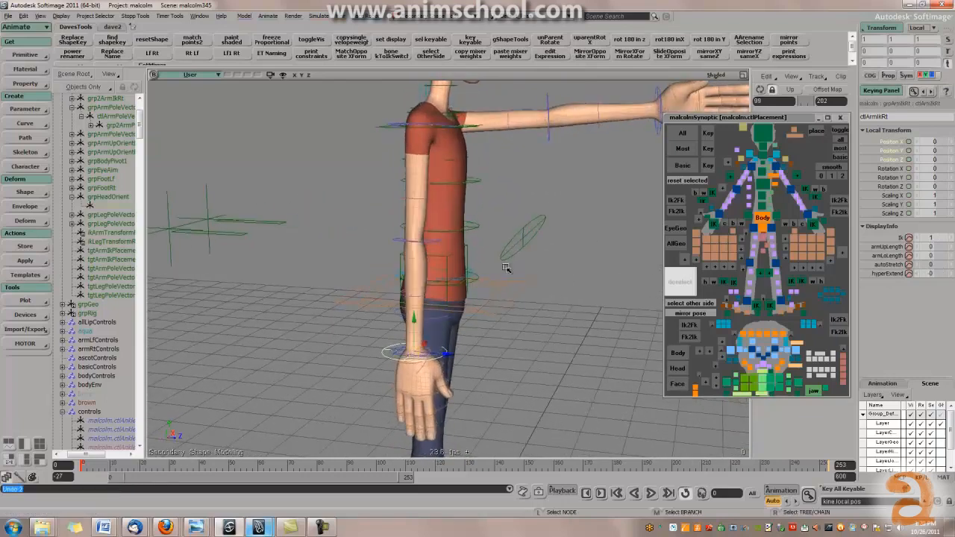
{"action": "left_click_drag", "start_coordinate": [452, 274], "coordinate": [473, 272], "text": "alt"}
{"action": "left_click_drag", "start_coordinate": [331, 269], "coordinate": [369, 267]}
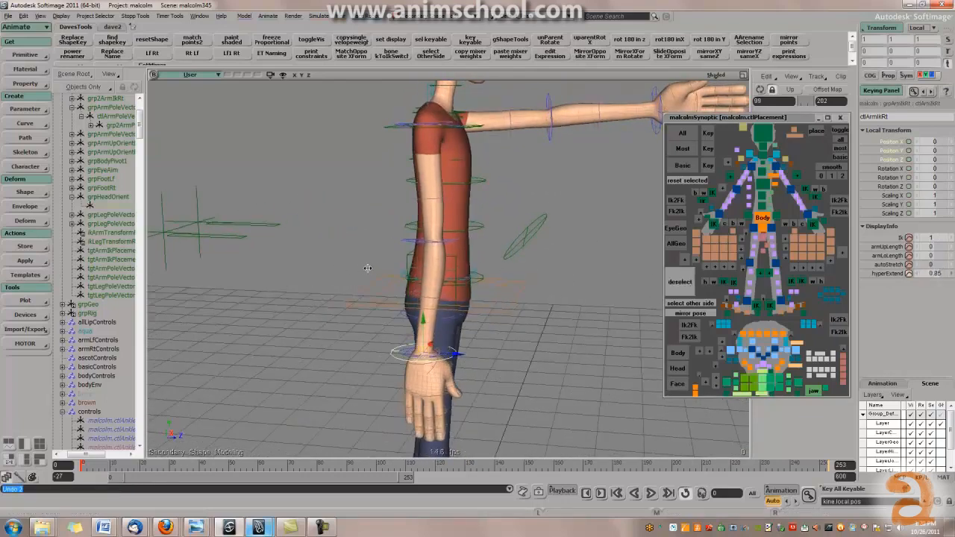
{"action": "left_click_drag", "start_coordinate": [470, 291], "coordinate": [505, 296], "text": "alt"}
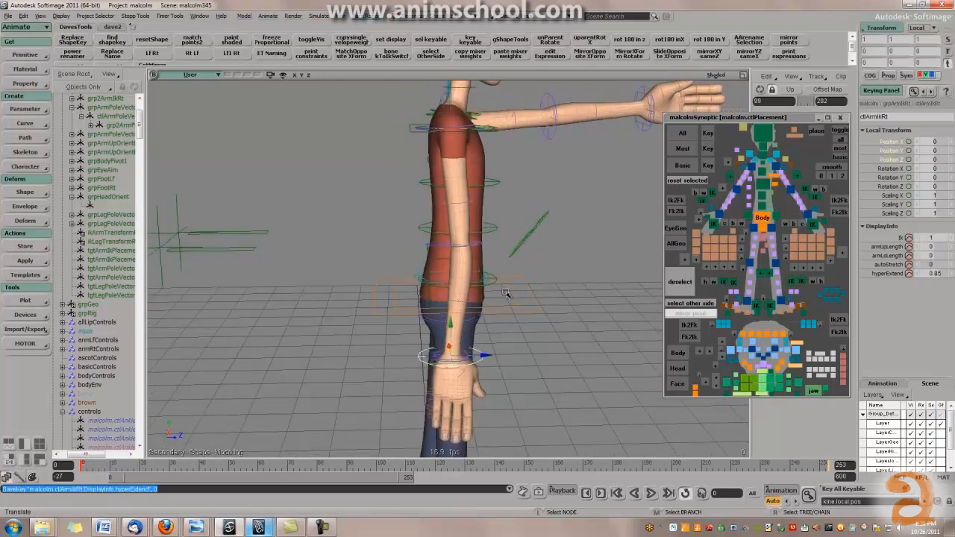
{"action": "scroll", "coordinate": [541, 277], "scroll_direction": "down", "scroll_amount": 2}
{"action": "left_click_drag", "start_coordinate": [541, 276], "coordinate": [492, 281], "text": "alt"}
{"action": "scroll", "coordinate": [492, 280], "scroll_direction": "up", "scroll_amount": 3}
{"action": "scroll", "coordinate": [492, 279], "scroll_direction": "down", "scroll_amount": 3}
{"action": "key", "text": "ctrl+z"}
{"action": "key", "text": "ctrl+z"}
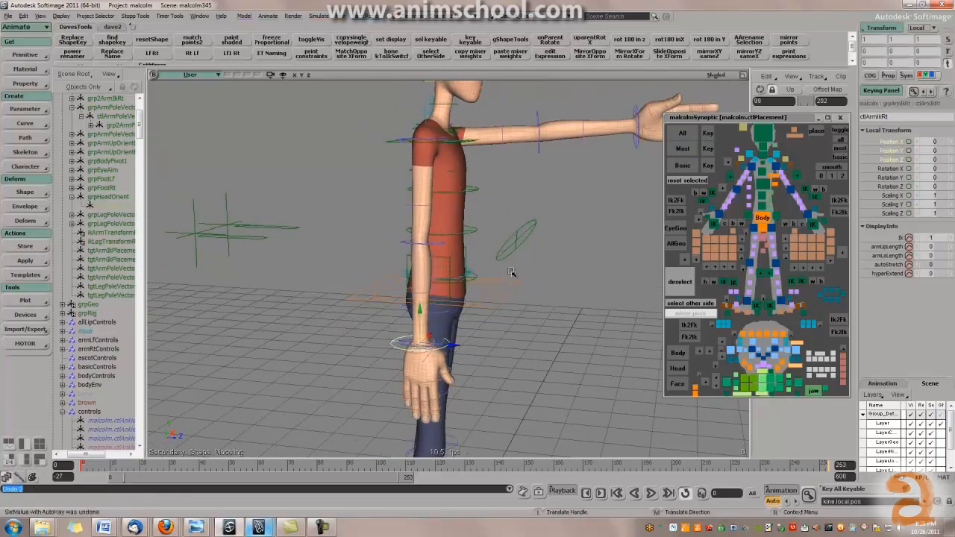
Try the right arm with ik at 0 and hyperExtend at about 2.21, and undo both changes.
{"action": "left_click_drag", "start_coordinate": [939, 239], "coordinate": [933, 240]}
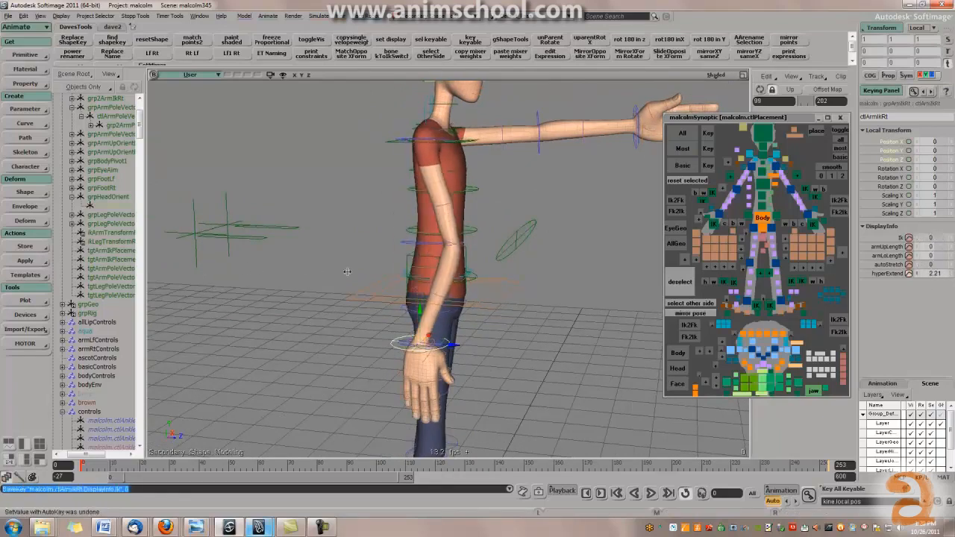
{"action": "key", "text": "ctrl+z"}
{"action": "key", "text": "ctrl+z"}
Select the right lower arm control ctlArmLoRt, try rotating it, and undo the rotation.
{"action": "left_click_drag", "start_coordinate": [420, 277], "coordinate": [509, 256], "text": "alt"}
{"action": "left_click", "coordinate": [400, 244]}
{"action": "key", "text": "c"}
{"action": "key", "text": "ctrl+z"}
Select the left foot IK control ctlFootIkLf, try rotating it, and undo the rotation.
{"action": "left_click_drag", "start_coordinate": [585, 333], "coordinate": [503, 333], "text": "alt"}
{"action": "scroll", "coordinate": [501, 335], "scroll_direction": "up", "scroll_amount": 3}
{"action": "middle_click_drag", "start_coordinate": [500, 337], "coordinate": [527, 256], "text": "alt"}
{"action": "left_click_drag", "start_coordinate": [527, 256], "coordinate": [529, 286], "text": "alt"}
{"action": "right_click_drag", "start_coordinate": [529, 286], "coordinate": [533, 331], "text": "alt"}
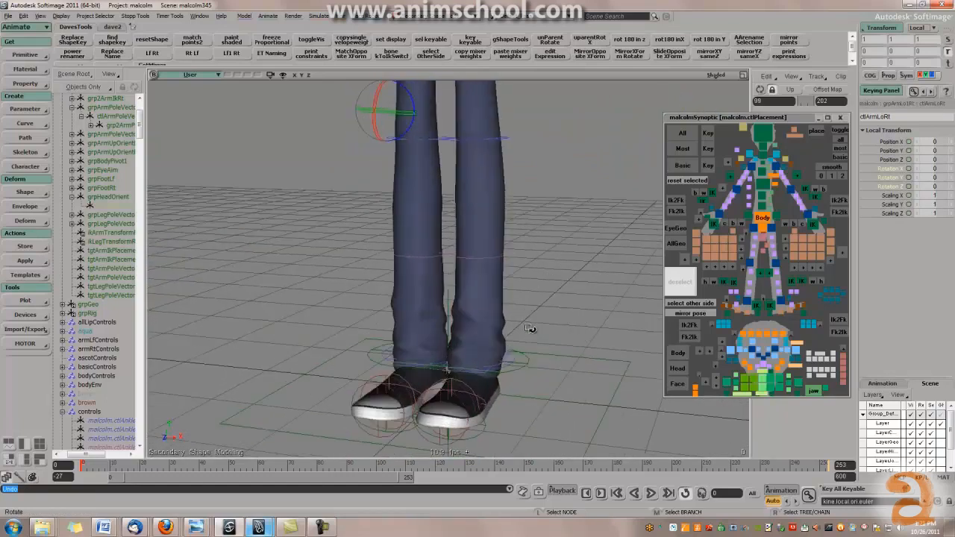
{"action": "left_click_drag", "start_coordinate": [532, 331], "coordinate": [523, 352], "text": "alt"}
{"action": "middle_click_drag", "start_coordinate": [522, 353], "coordinate": [524, 286], "text": "alt"}
{"action": "left_click_drag", "start_coordinate": [524, 287], "coordinate": [571, 292], "text": "alt"}
{"action": "right_click_drag", "start_coordinate": [571, 291], "coordinate": [524, 305], "text": "alt"}
{"action": "left_click_drag", "start_coordinate": [525, 306], "coordinate": [549, 303], "text": "alt"}
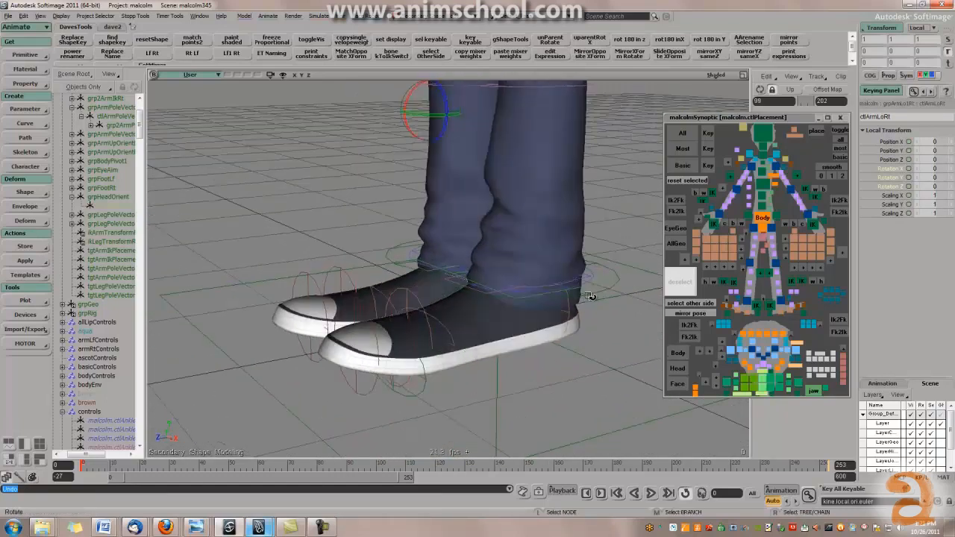
{"action": "left_click", "coordinate": [595, 303]}
{"action": "left_click", "coordinate": [617, 284]}
{"action": "left_click_drag", "start_coordinate": [590, 271], "coordinate": [510, 270]}
{"action": "key", "text": "ctrl+z"}
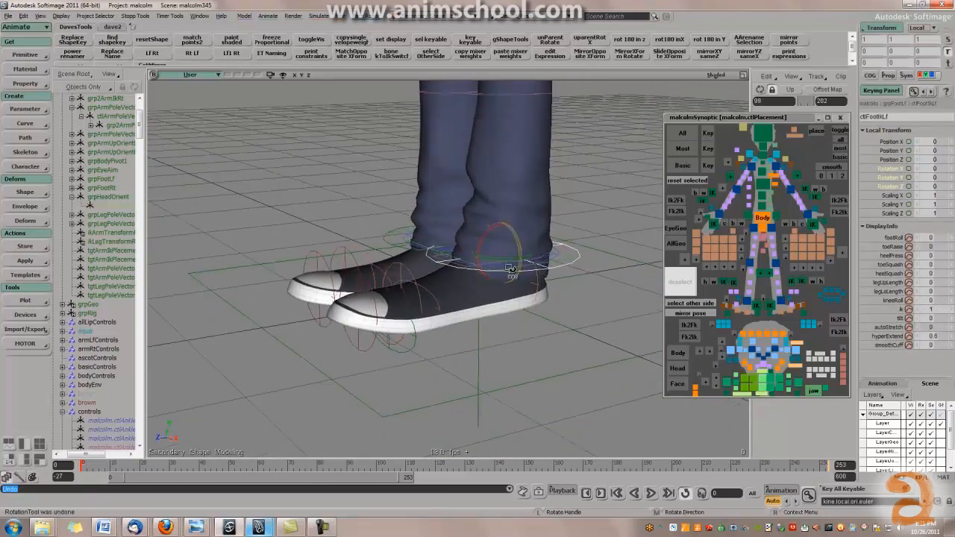
Select the left heel control ctlHeelLf, try rotating it in different directions, and undo each rotation.
{"action": "left_click", "coordinate": [779, 315]}
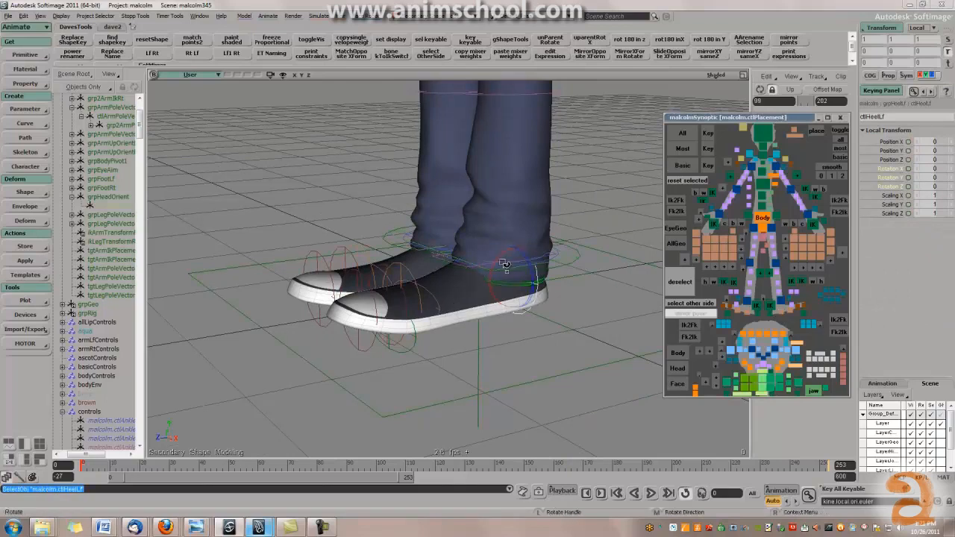
{"action": "left_click_drag", "start_coordinate": [505, 264], "coordinate": [496, 270]}
{"action": "key", "text": "ctrl+z"}
{"action": "middle_click_drag", "start_coordinate": [511, 256], "coordinate": [561, 267]}
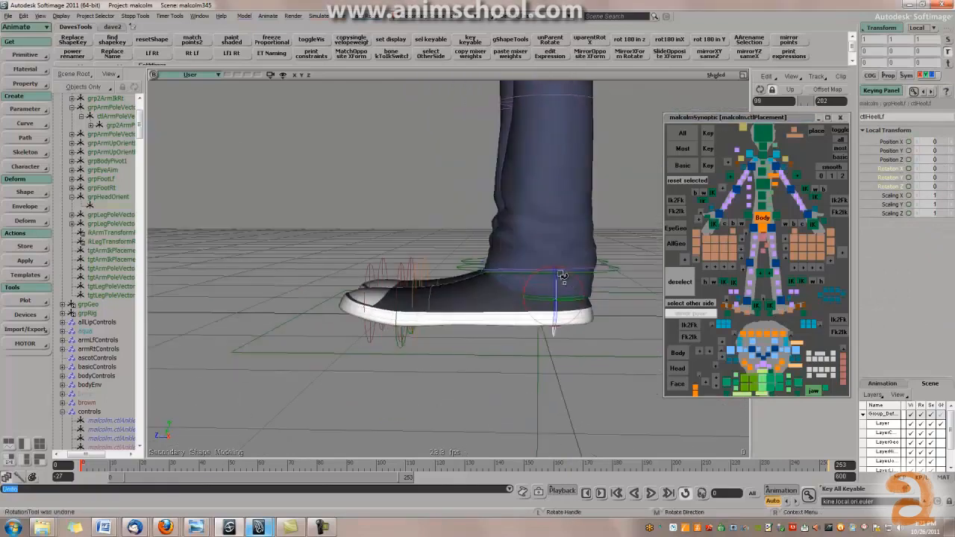
{"action": "left_click_drag", "start_coordinate": [565, 278], "coordinate": [550, 264]}
{"action": "key", "text": "ctrl+z"}
{"action": "middle_click_drag", "start_coordinate": [550, 264], "coordinate": [561, 288]}
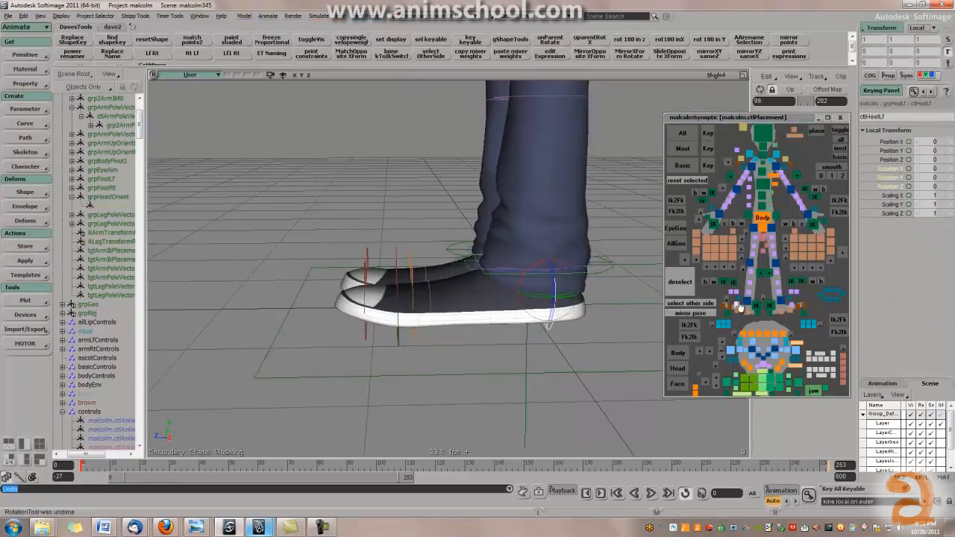
Try rotating the left ball control ctlBallLf, including about 41.8 in X, and set its X rotation back to 0.
{"action": "left_click", "coordinate": [793, 313]}
{"action": "left_click_drag", "start_coordinate": [423, 278], "coordinate": [379, 262]}
{"action": "key", "text": "ctrl+z"}
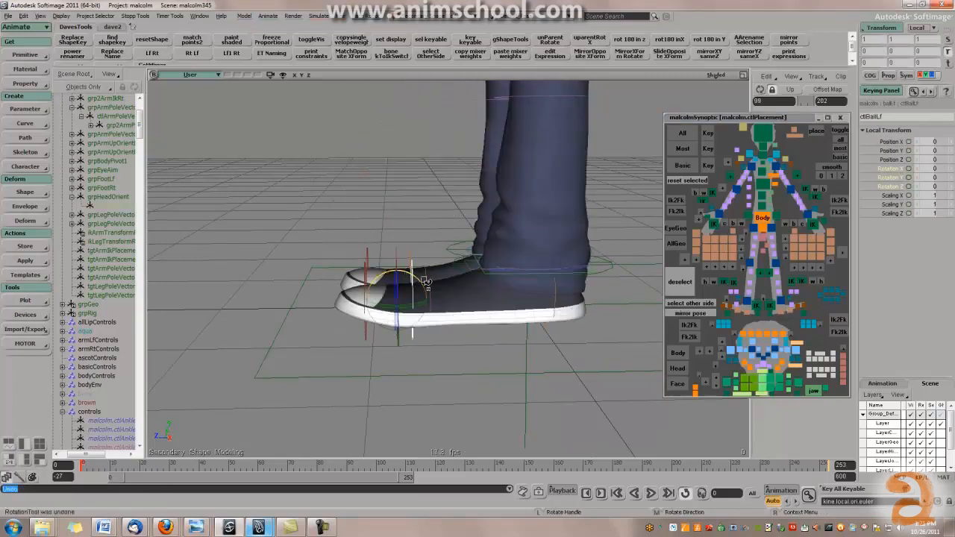
{"action": "middle_click_drag", "start_coordinate": [419, 278], "coordinate": [426, 287]}
{"action": "mouse_move", "coordinate": [418, 278]}
{"action": "left_mouse_down"}
{"action": "mouse_move", "coordinate": [389, 269]}
{"action": "mouse_move", "coordinate": [409, 277]}
{"action": "mouse_move", "coordinate": [401, 281]}
{"action": "mouse_move", "coordinate": [415, 272]}
{"action": "mouse_move", "coordinate": [377, 289]}
{"action": "mouse_move", "coordinate": [379, 297]}
{"action": "mouse_move", "coordinate": [386, 271]}
{"action": "mouse_move", "coordinate": [417, 286]}
{"action": "left_mouse_up"}
{"action": "key", "text": "ctrl+z"}
{"action": "middle_click_drag", "start_coordinate": [462, 295], "coordinate": [492, 303]}
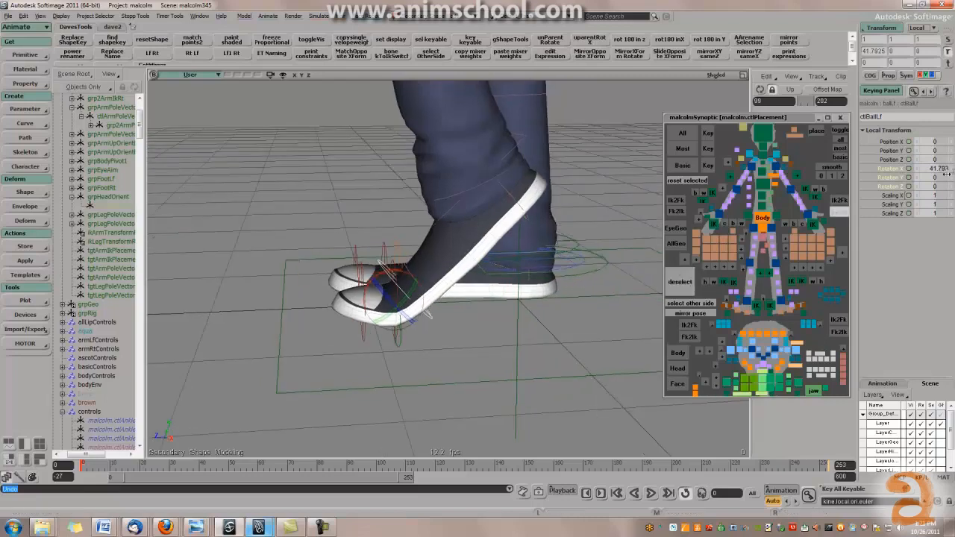
{"action": "double_click", "coordinate": [944, 168]}
{"action": "type", "text": "0"}
{"action": "key", "text": "Return"}
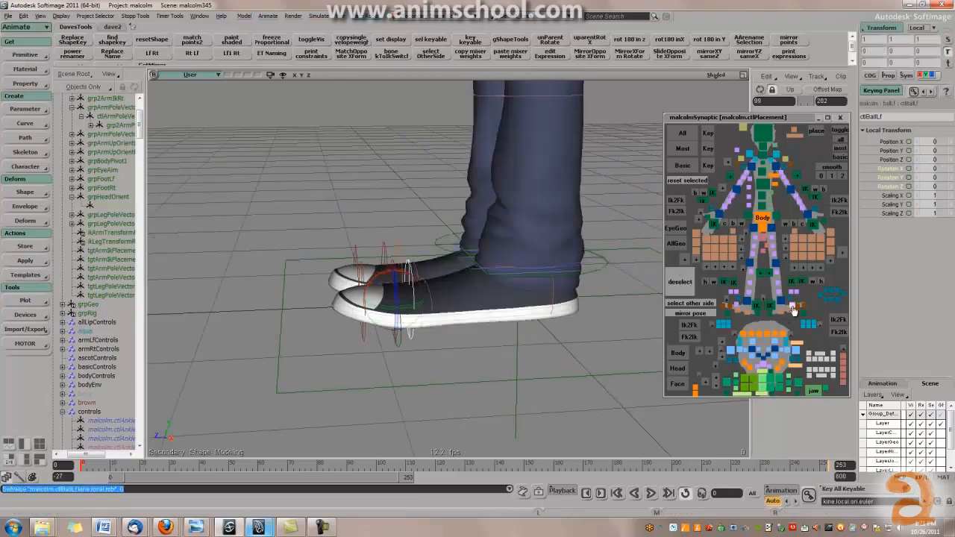
Try rotating the left toe controls ctlToe1Lf and ctlToe2Lf in turn, undoing each rotation.
{"action": "left_click", "coordinate": [793, 311]}
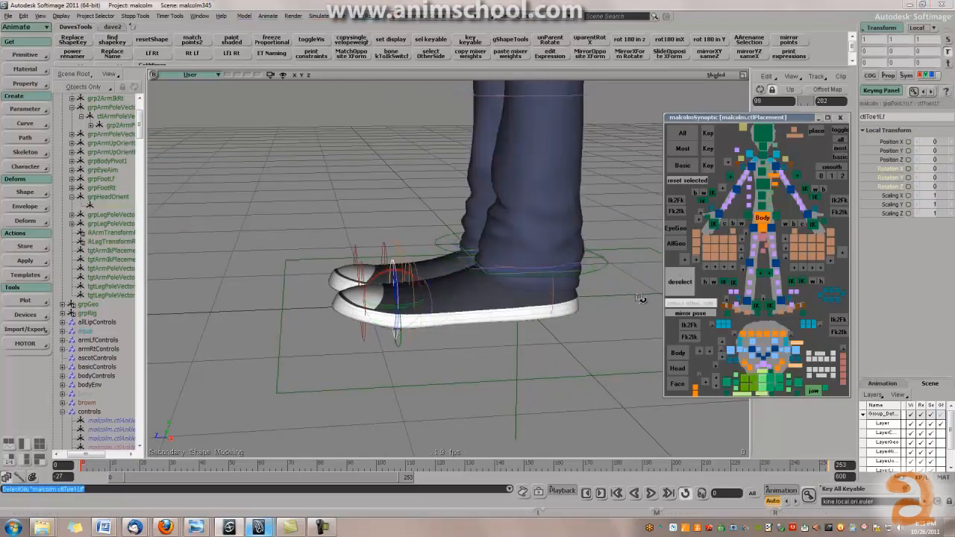
{"action": "left_click_drag", "start_coordinate": [381, 249], "coordinate": [420, 278]}
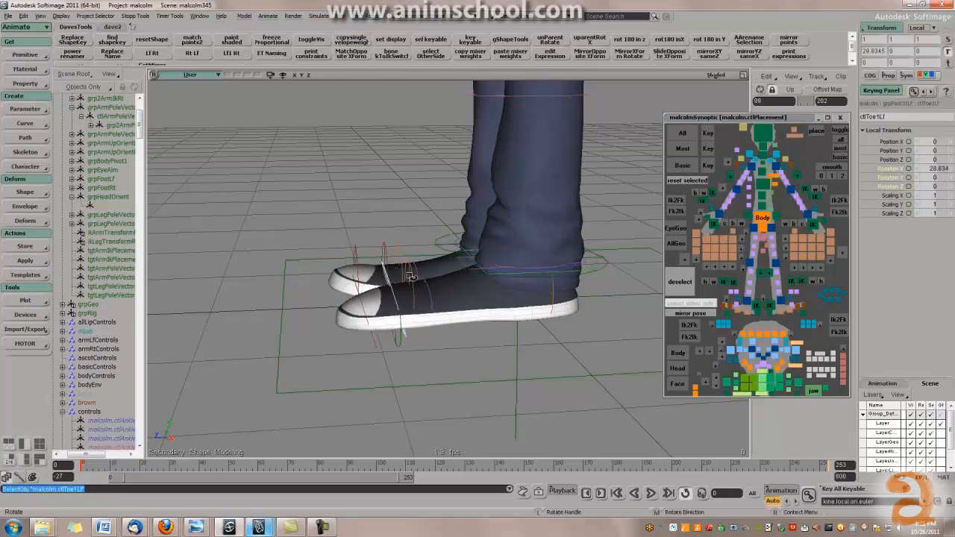
{"action": "key", "text": "ctrl+z"}
{"action": "left_click", "coordinate": [806, 307]}
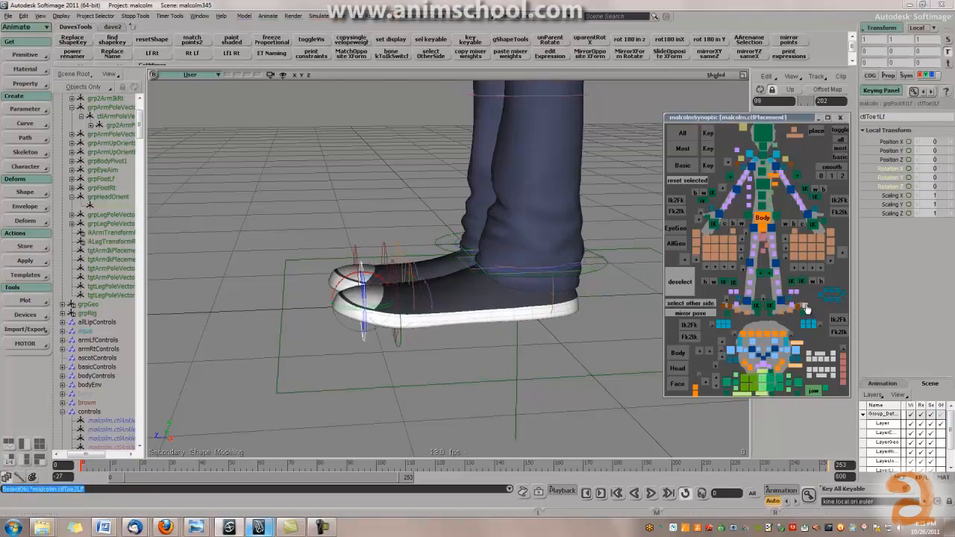
{"action": "left_click_drag", "start_coordinate": [388, 277], "coordinate": [598, 314]}
{"action": "key", "text": "ctrl+z"}
Select ctlToe1Lf again, try another rotation of the left toes, and undo it.
{"action": "left_click", "coordinate": [797, 308]}
{"action": "right_click_drag", "start_coordinate": [634, 307], "coordinate": [582, 300]}
{"action": "left_click_drag", "start_coordinate": [409, 273], "coordinate": [478, 269]}
{"action": "key", "text": "ctrl+z"}
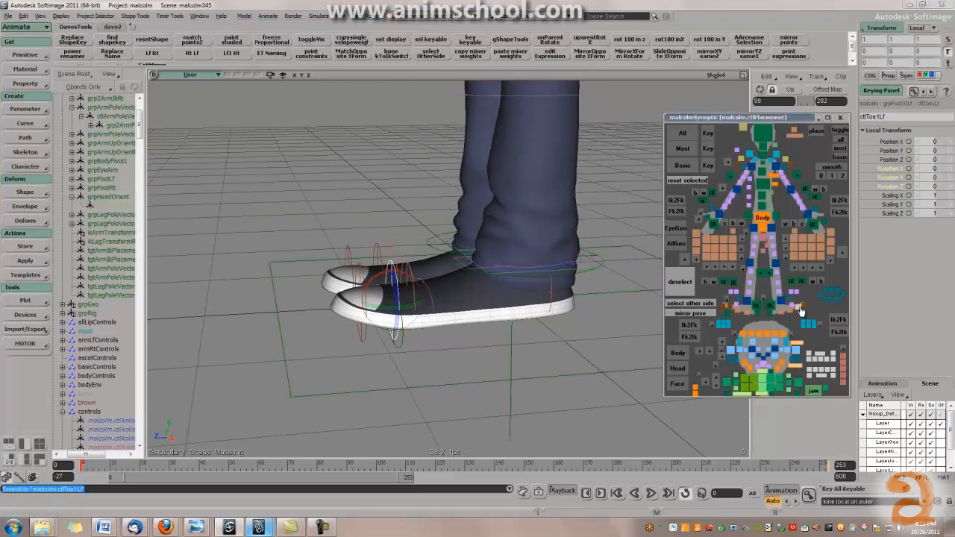
Select the left ankle gimbal control ctlAnkleGimbalLf and look at it around the foot.
{"action": "left_click", "coordinate": [792, 302]}
{"action": "left_click_drag", "start_coordinate": [457, 288], "coordinate": [495, 292], "text": "alt"}
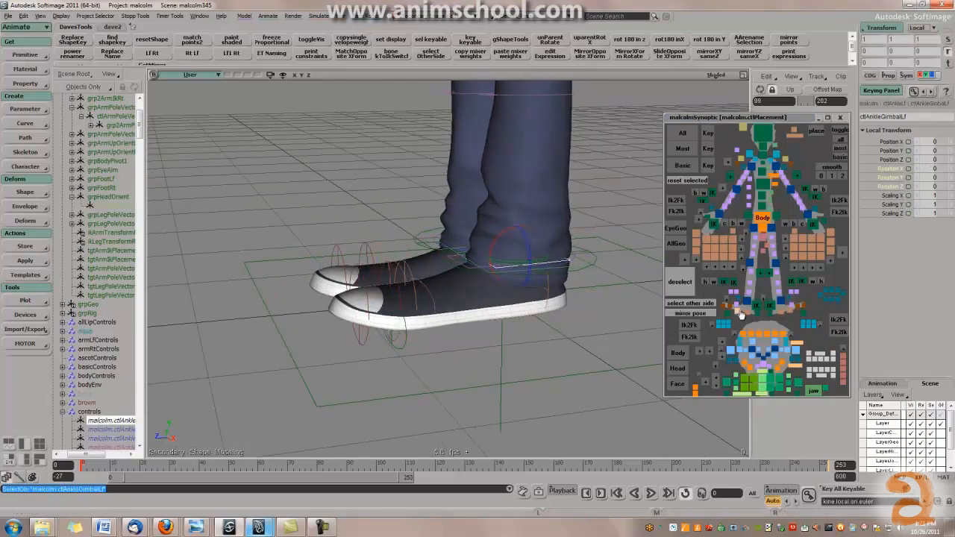
{"action": "left_click", "coordinate": [791, 308]}
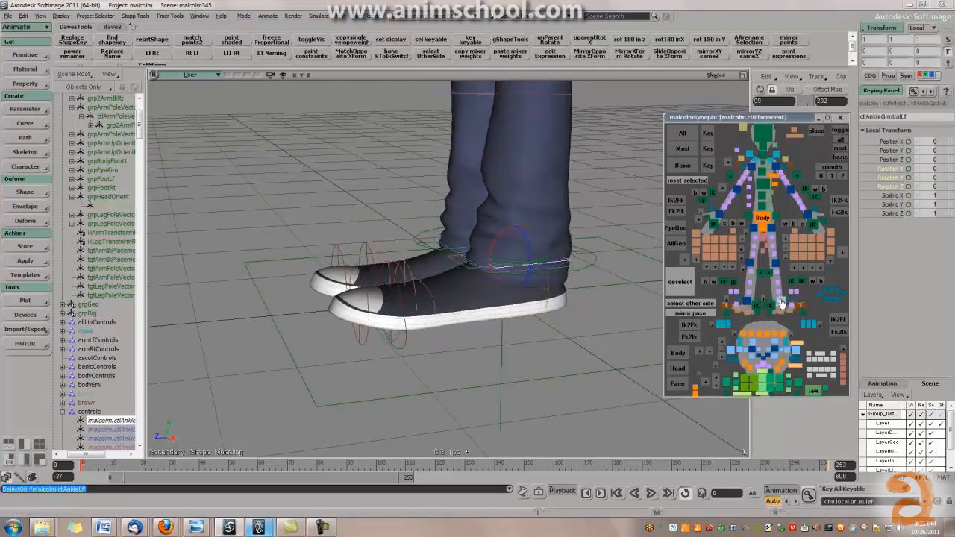
{"action": "key", "text": "ctrl+z"}
{"action": "right_click_drag", "start_coordinate": [582, 268], "coordinate": [567, 281], "text": "alt"}
Set both ik and hyperExtend to 0 on the left foot control ctlFootIkLf, then undo a trial rotation of it.
{"action": "left_click", "coordinate": [769, 308]}
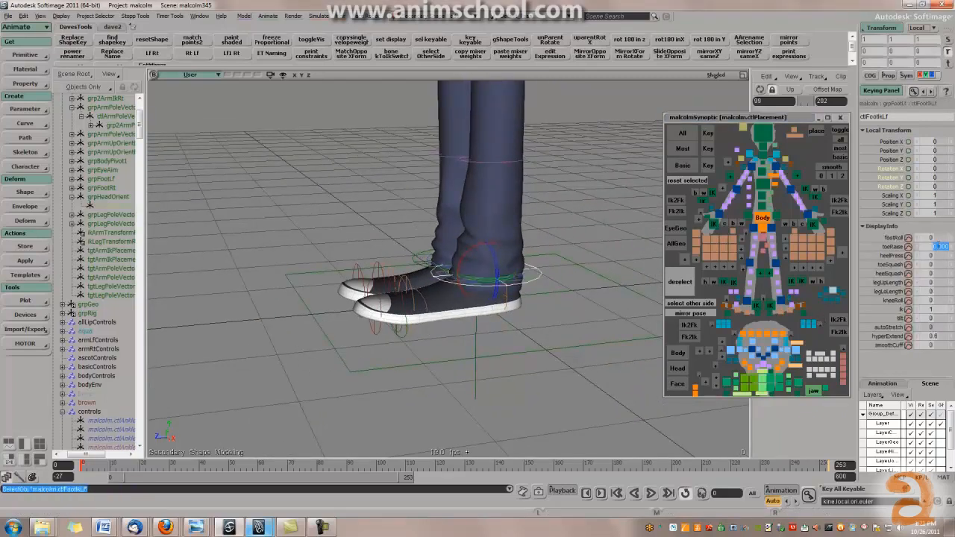
{"action": "type", "text": "0"}
{"action": "key", "text": "Return"}
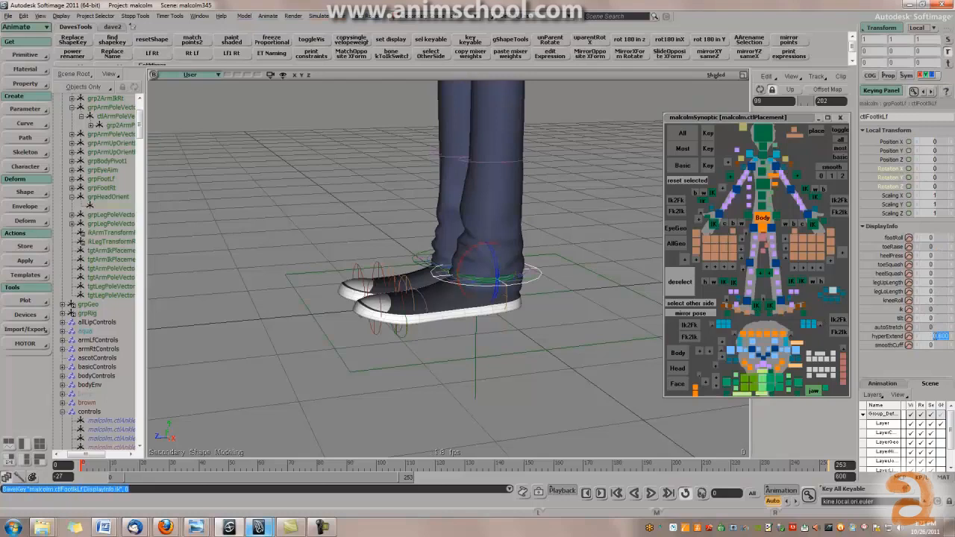
{"action": "type", "text": "0"}
{"action": "key", "text": "Return"}
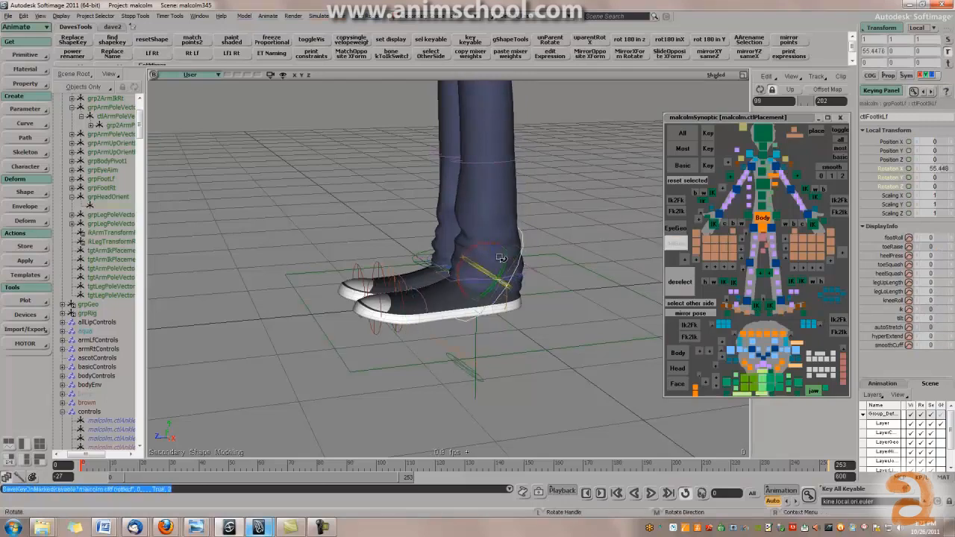
{"action": "key", "text": "ctrl+z"}
Select the left ankle control ctlAnkleLf, try rotating it about -69.6 in X, and undo the rotation.
{"action": "left_click", "coordinate": [783, 305]}
{"action": "left_click", "coordinate": [792, 303]}
{"action": "left_click", "coordinate": [783, 303]}
{"action": "left_click_drag", "start_coordinate": [475, 262], "coordinate": [505, 265]}
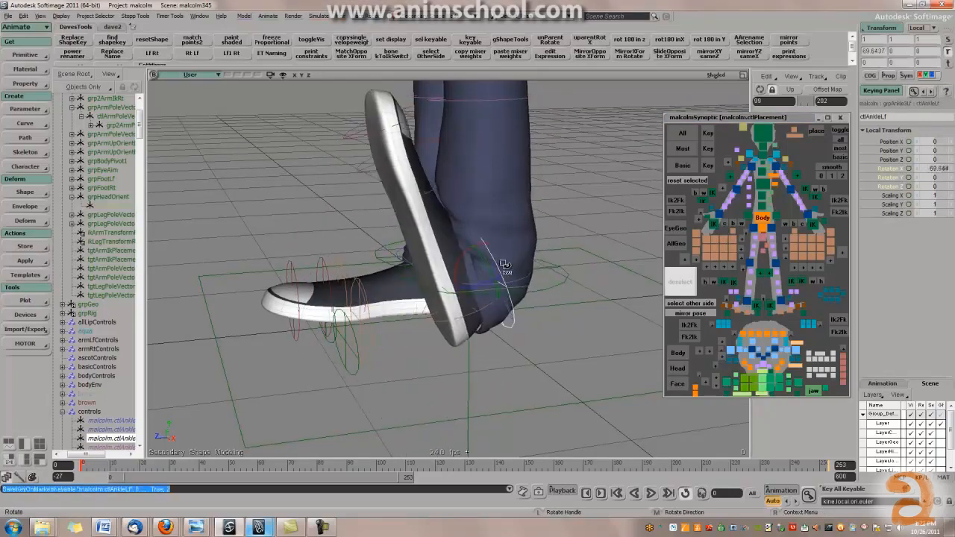
{"action": "key", "text": "ctrl+z"}
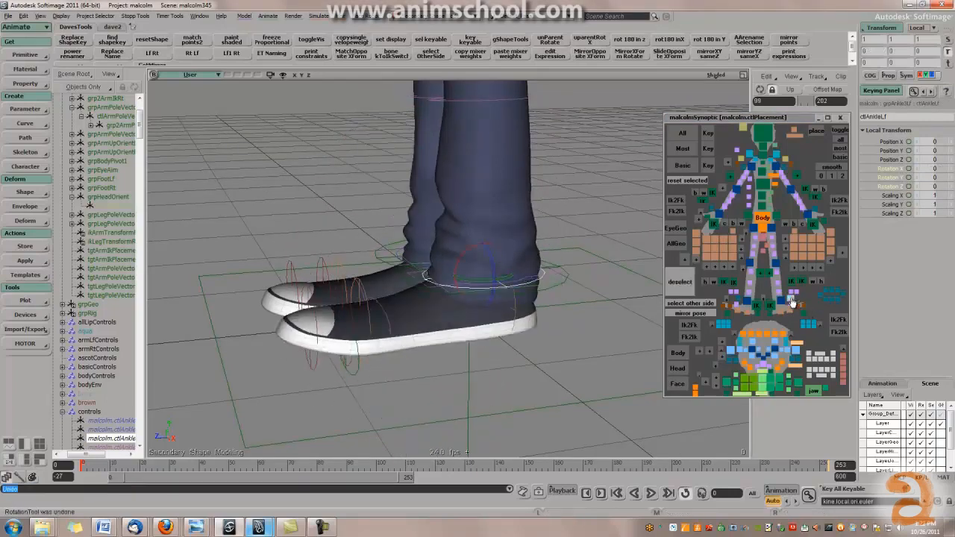
Select the left ankle gimbal control ctlAnkleGimbalLf, try rotating it, and undo the rotation.
{"action": "left_click", "coordinate": [795, 303]}
{"action": "left_click_drag", "start_coordinate": [495, 273], "coordinate": [531, 299]}
{"action": "key", "text": "ctrl+z"}
Select the front shirt control ctlShirtFrCt at the waist, try rotating it in different directions, and undo the rotations.
{"action": "left_click_drag", "start_coordinate": [443, 286], "coordinate": [452, 280], "text": "alt"}
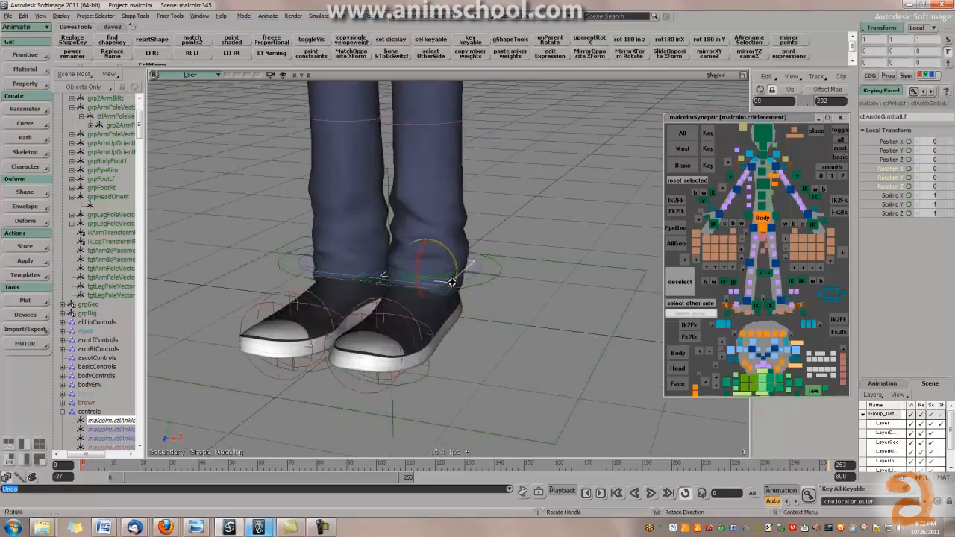
{"action": "right_click_drag", "start_coordinate": [452, 280], "coordinate": [432, 271], "text": "alt"}
{"action": "left_click_drag", "start_coordinate": [433, 270], "coordinate": [458, 329], "text": "alt"}
{"action": "middle_click_drag", "start_coordinate": [482, 243], "coordinate": [471, 322], "text": "alt"}
{"action": "right_click_drag", "start_coordinate": [471, 322], "coordinate": [475, 292], "text": "alt"}
{"action": "left_click_drag", "start_coordinate": [475, 292], "coordinate": [464, 283], "text": "alt"}
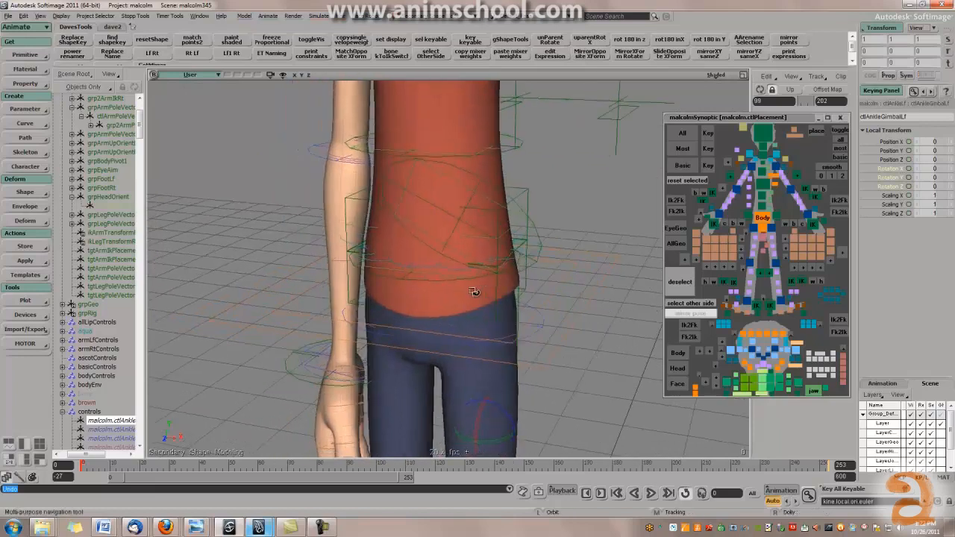
{"action": "left_click", "coordinate": [425, 270]}
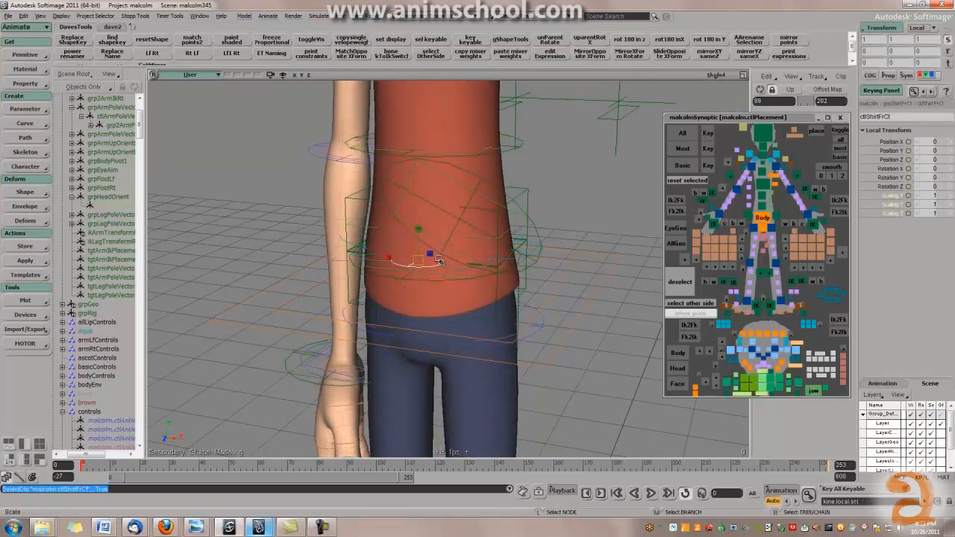
{"action": "right_click_drag", "start_coordinate": [441, 261], "coordinate": [427, 258], "text": "alt"}
{"action": "key", "text": "c"}
{"action": "left_click_drag", "start_coordinate": [427, 258], "coordinate": [448, 257]}
{"action": "key", "text": "ctrl+z"}
{"action": "right_click_drag", "start_coordinate": [516, 282], "coordinate": [574, 284], "text": "alt"}
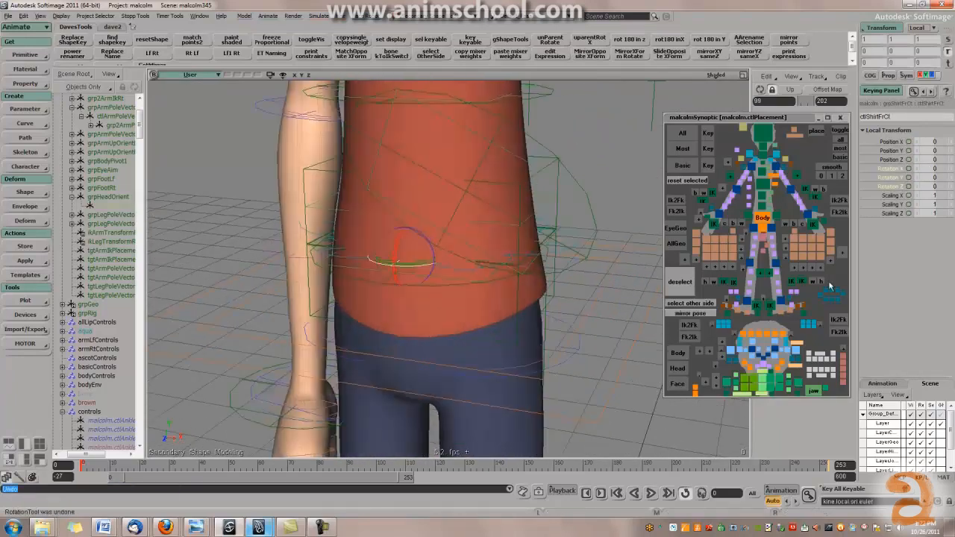
{"action": "right_click", "coordinate": [831, 302]}
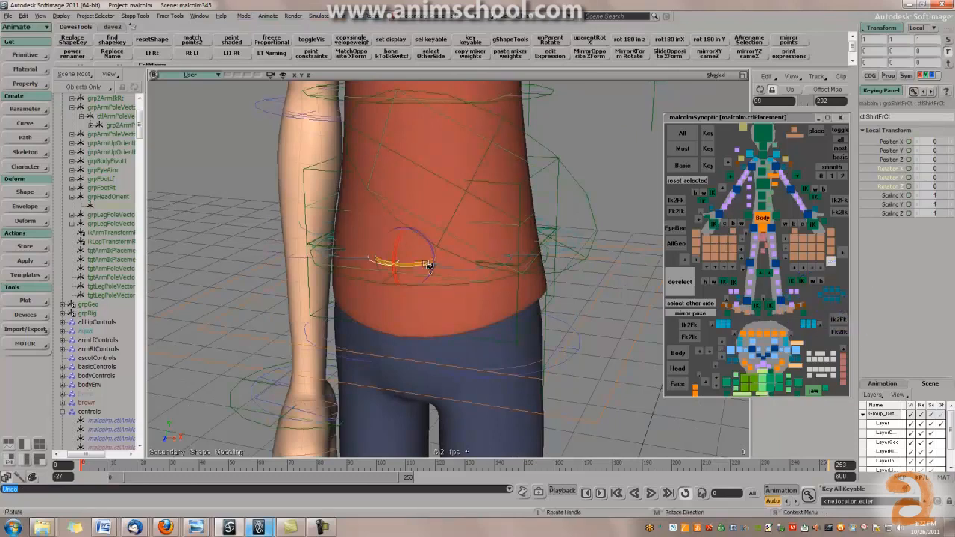
{"action": "left_click_drag", "start_coordinate": [403, 243], "coordinate": [423, 164]}
{"action": "key", "text": "ctrl+z"}
Select several front shirt controls together, try moving them, and undo the moves.
{"action": "key", "text": "v"}
{"action": "key", "text": "ctrl+z"}
{"action": "key", "text": "space"}
{"action": "left_click_drag", "start_coordinate": [472, 274], "coordinate": [401, 153], "text": "shift"}
{"action": "key", "text": "ctrl+z"}
{"action": "key", "text": "s"}
{"action": "mouse_move", "coordinate": [420, 261]}
{"action": "right_mouse_down"}
{"action": "mouse_move", "coordinate": [431, 276]}
{"action": "mouse_move", "coordinate": [412, 273]}
{"action": "right_mouse_up"}
{"action": "key", "text": "ctrl+z"}
{"action": "scroll", "coordinate": [410, 274], "scroll_direction": "down", "scroll_amount": 5}
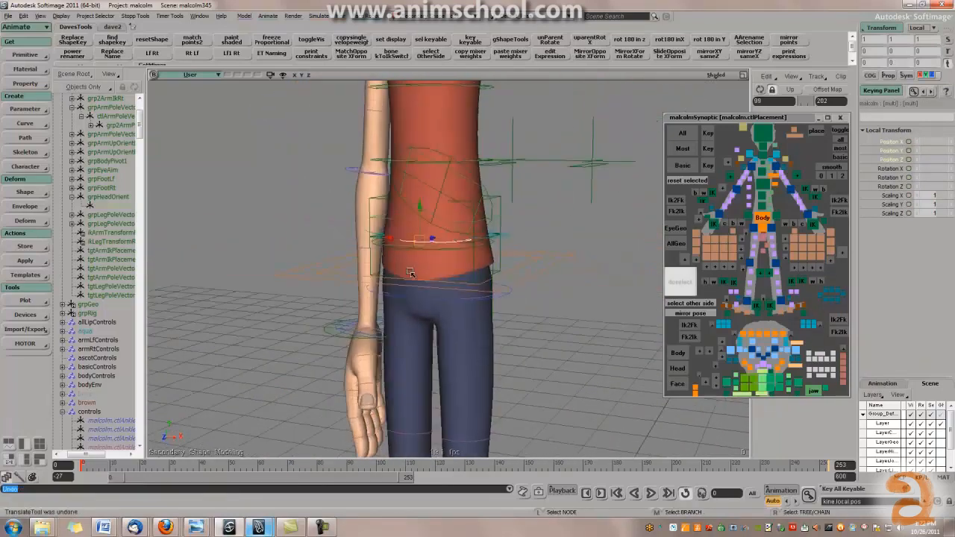
Try rotating the selected shirt controls about 48.6 in X, undo the rotation, and deselect everything.
{"action": "key", "text": "c"}
{"action": "left_click_drag", "start_coordinate": [414, 229], "coordinate": [437, 218]}
{"action": "key", "text": "ctrl+z"}
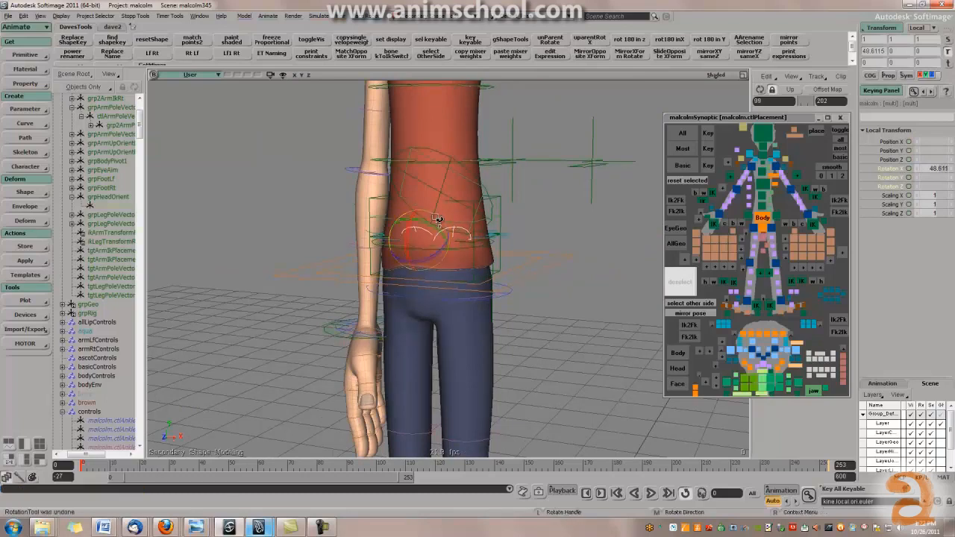
{"action": "key", "text": "s"}
{"action": "left_click", "coordinate": [482, 259]}
{"action": "left_click_drag", "start_coordinate": [495, 246], "coordinate": [481, 278]}
{"action": "key", "text": "s"}
{"action": "left_click", "coordinate": [520, 237]}
Switch the character's smoothing to level 1 and then back to level 0.
{"action": "scroll", "coordinate": [516, 239], "scroll_direction": "down", "scroll_amount": 3}
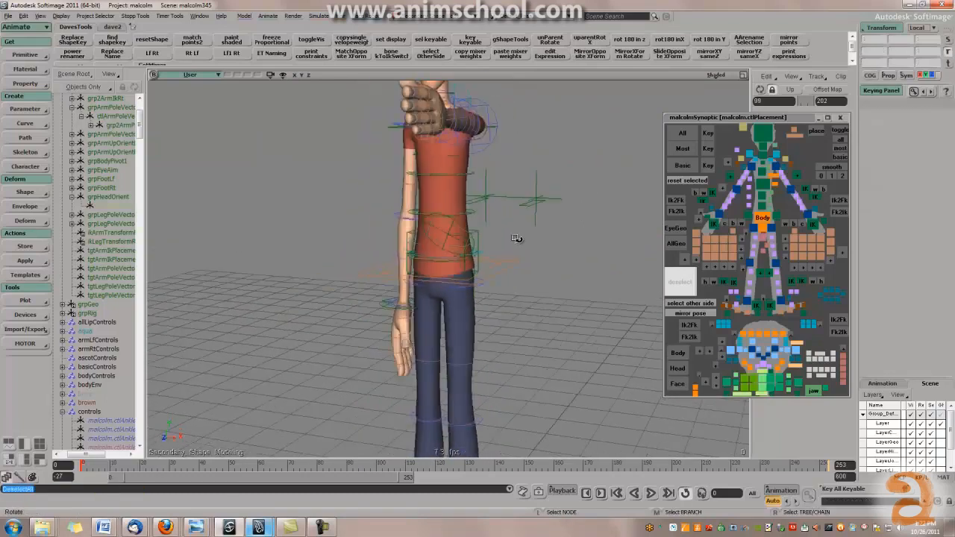
{"action": "scroll", "coordinate": [517, 236], "scroll_direction": "down", "scroll_amount": 3}
{"action": "middle_click_drag", "start_coordinate": [525, 296], "coordinate": [525, 262]}
{"action": "left_click_drag", "start_coordinate": [521, 266], "coordinate": [517, 296]}
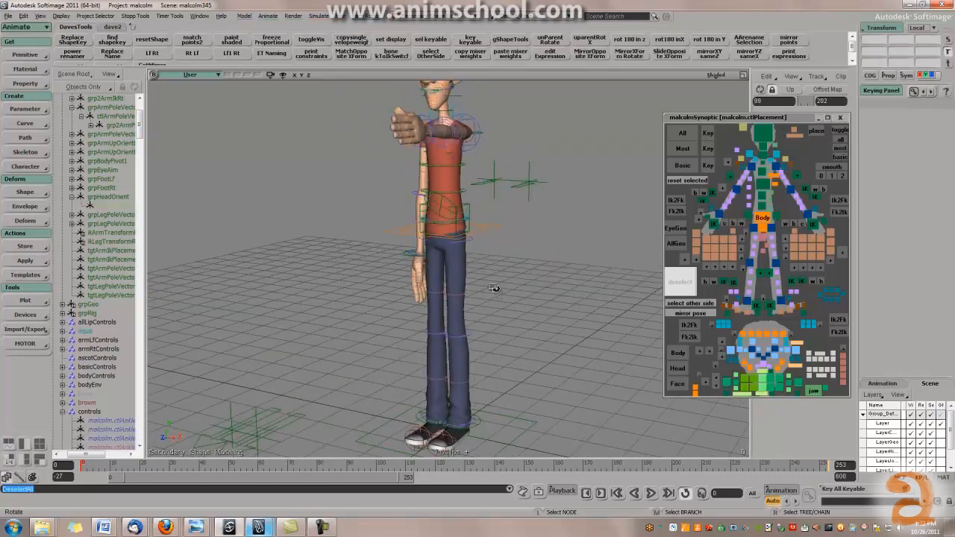
{"action": "left_click_drag", "start_coordinate": [569, 194], "coordinate": [587, 318]}
{"action": "scroll", "coordinate": [587, 317], "scroll_direction": "up", "scroll_amount": 2}
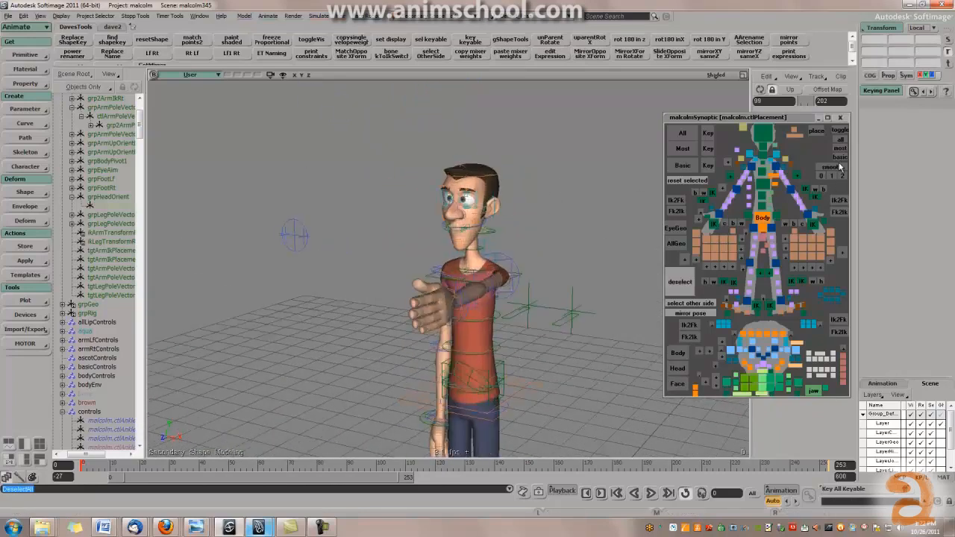
{"action": "left_click", "coordinate": [833, 176]}
{"action": "left_click", "coordinate": [823, 176]}
Examine the character's head and face up close at smoothing level 0.
{"action": "left_click_drag", "start_coordinate": [531, 184], "coordinate": [527, 217]}
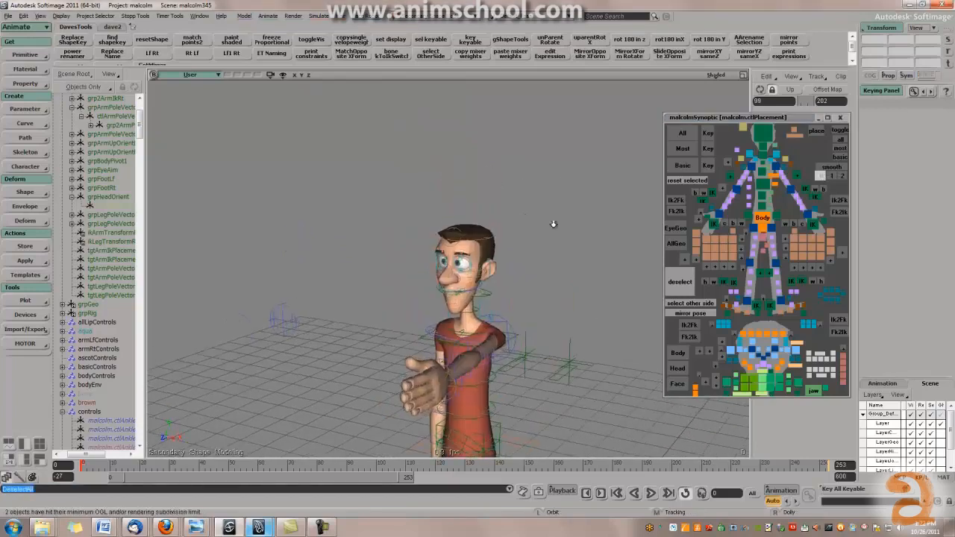
{"action": "middle_click_drag", "start_coordinate": [527, 218], "coordinate": [727, 235]}
{"action": "left_click", "coordinate": [677, 228]}
{"action": "right_click_drag", "start_coordinate": [560, 222], "coordinate": [527, 219]}
{"action": "middle_click_drag", "start_coordinate": [527, 220], "coordinate": [507, 221]}
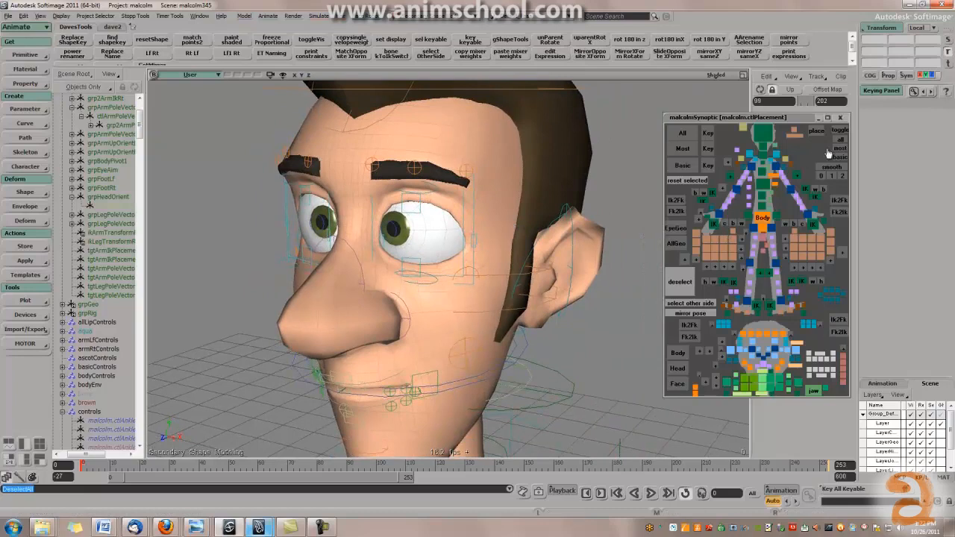
Select the left upper arm control ctlArmUpLf and reset its transforms to lower the outstretched arm.
{"action": "middle_click_drag", "start_coordinate": [430, 224], "coordinate": [484, 294]}
{"action": "left_click_drag", "start_coordinate": [484, 294], "coordinate": [525, 217]}
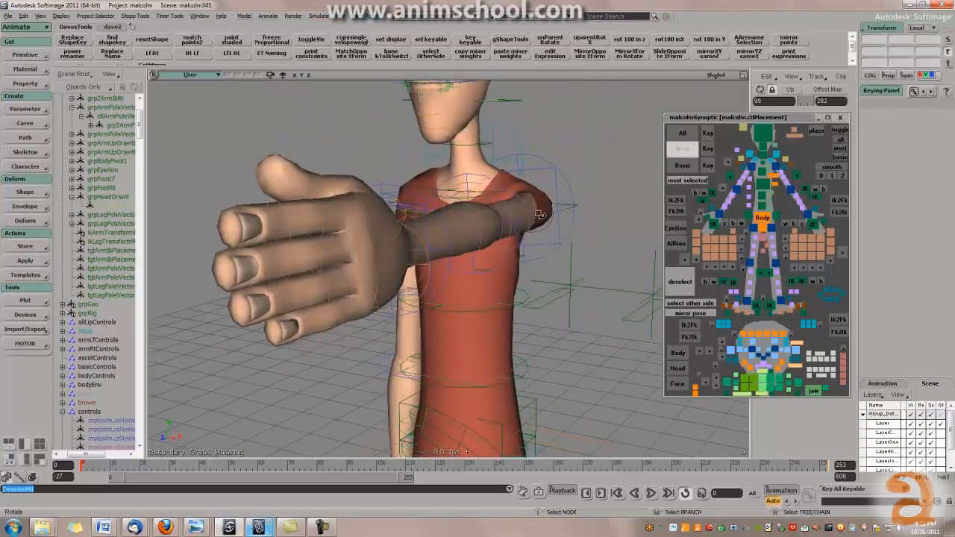
{"action": "left_click", "coordinate": [575, 187]}
{"action": "key", "text": "ctrl+shift+r"}
{"action": "scroll", "coordinate": [575, 189], "scroll_direction": "down", "scroll_amount": 3}
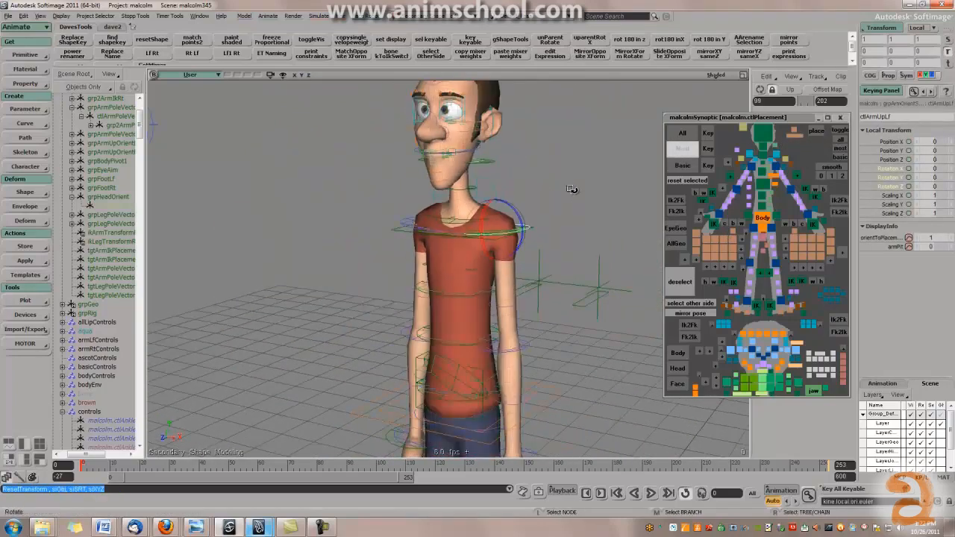
{"action": "left_click_drag", "start_coordinate": [573, 189], "coordinate": [570, 156]}
{"action": "middle_click_drag", "start_coordinate": [570, 156], "coordinate": [564, 169]}
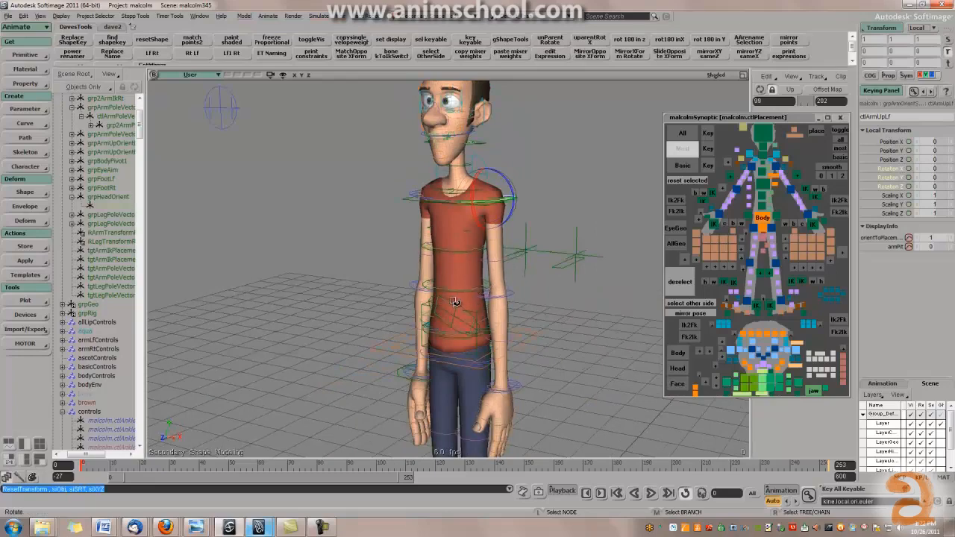
Box-select the controls around the character's waist and elbows, and clear the selection.
{"action": "scroll", "coordinate": [525, 270], "scroll_direction": "down", "scroll_amount": 4}
{"action": "scroll", "coordinate": [529, 273], "scroll_direction": "up", "scroll_amount": 4}
{"action": "left_click_drag", "start_coordinate": [608, 220], "coordinate": [592, 149]}
{"action": "scroll", "coordinate": [593, 192], "scroll_direction": "down", "scroll_amount": 1}
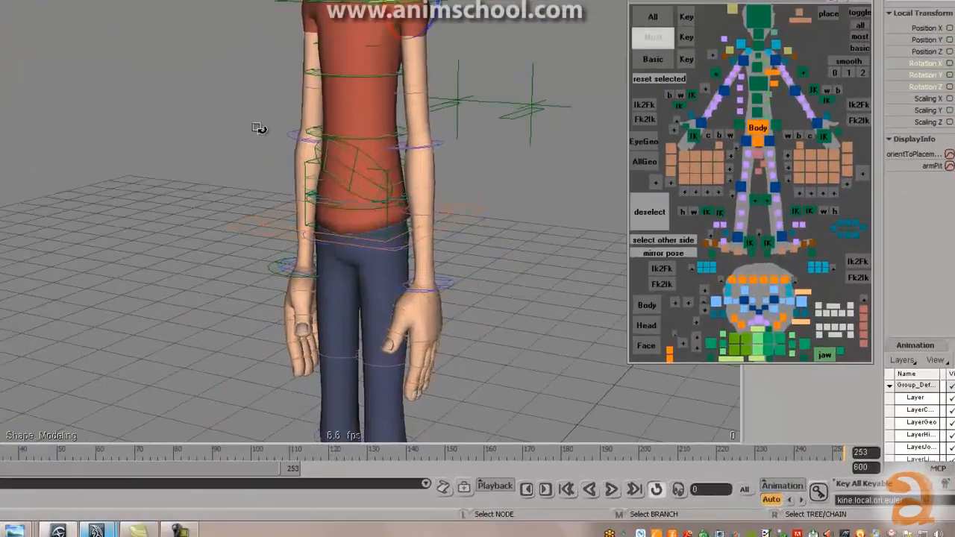
{"action": "left_click_drag", "start_coordinate": [252, 122], "coordinate": [432, 191]}
{"action": "left_click", "coordinate": [301, 188]}
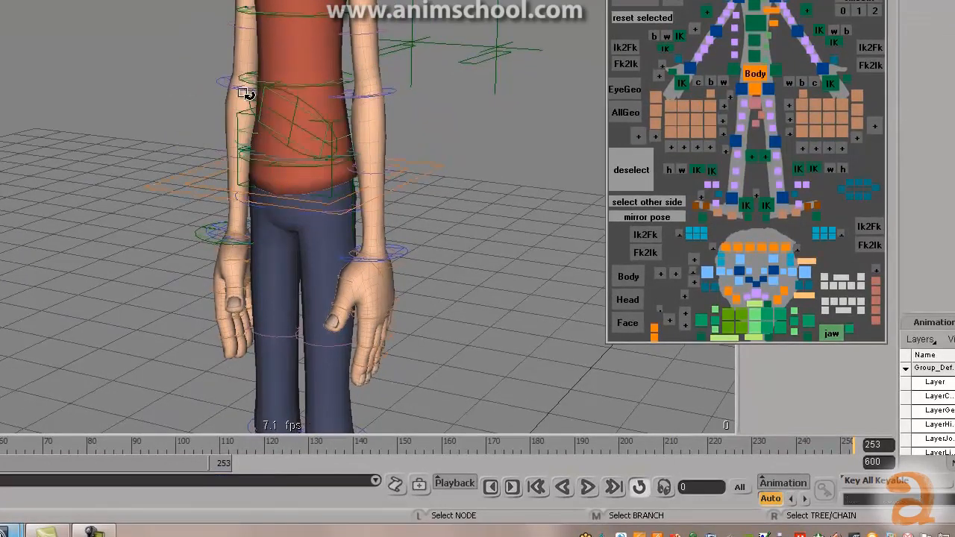
Box-select the controls around the character's left elbow and wrist, and deselect them.
{"action": "left_click_drag", "start_coordinate": [221, 78], "coordinate": [252, 107]}
{"action": "left_click_drag", "start_coordinate": [252, 107], "coordinate": [194, 77]}
{"action": "left_click", "coordinate": [195, 77]}
{"action": "left_click_drag", "start_coordinate": [274, 72], "coordinate": [458, 196]}
{"action": "left_click_drag", "start_coordinate": [334, 248], "coordinate": [413, 256]}
{"action": "middle_click_drag", "start_coordinate": [458, 270], "coordinate": [456, 199], "text": "alt"}
{"action": "left_click", "coordinate": [456, 199]}
Box-select the left hand, finger and thumb controls by dragging regions around the hand.
{"action": "left_click_drag", "start_coordinate": [336, 186], "coordinate": [429, 245]}
{"action": "left_click_drag", "start_coordinate": [314, 102], "coordinate": [431, 167]}
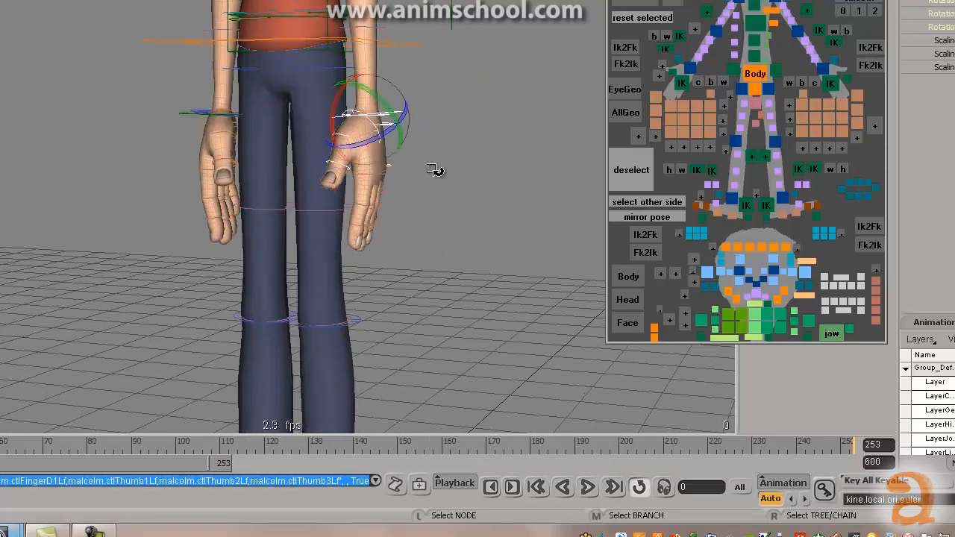
{"action": "left_click", "coordinate": [477, 127]}
{"action": "left_click_drag", "start_coordinate": [296, 100], "coordinate": [455, 153]}
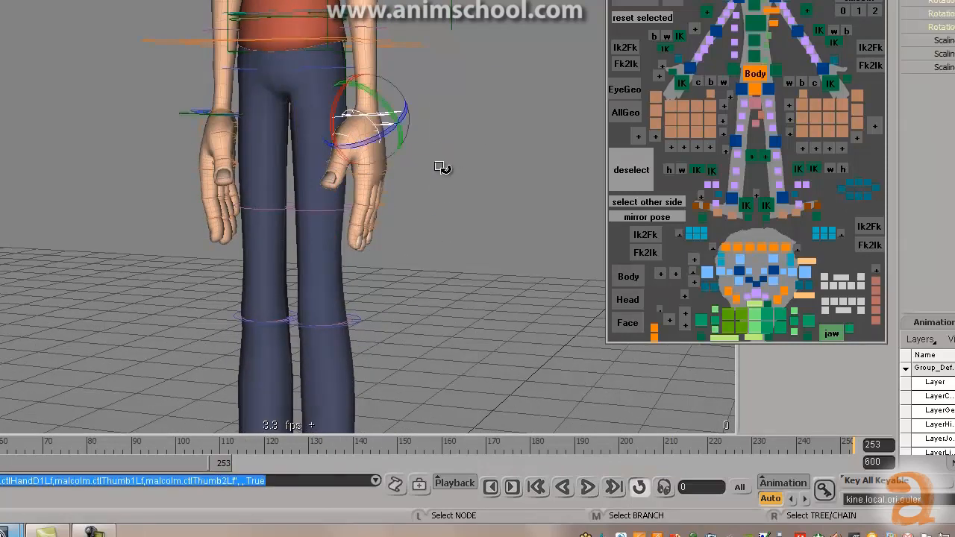
{"action": "left_click_drag", "start_coordinate": [286, 159], "coordinate": [460, 76]}
{"action": "middle_click_drag", "start_coordinate": [448, 80], "coordinate": [448, 172], "text": "alt"}
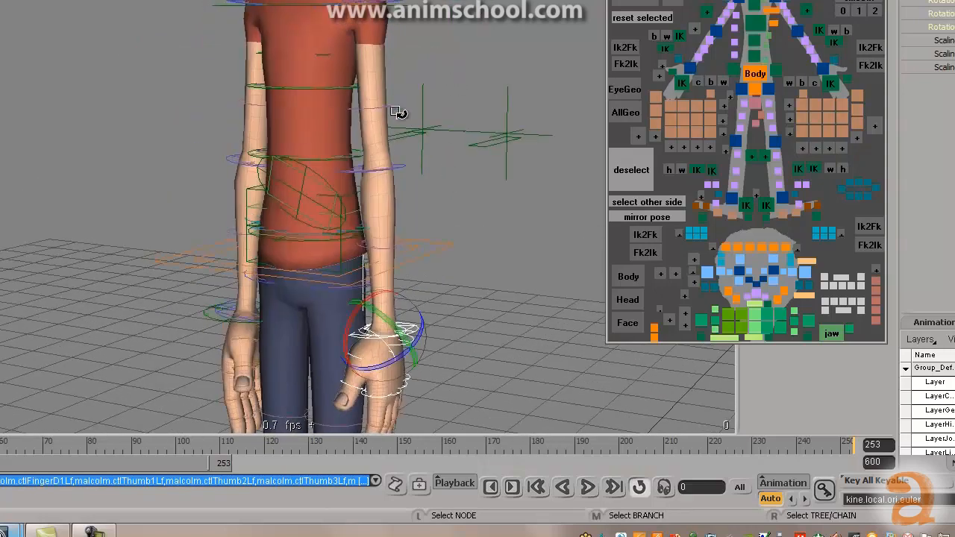
Select the shoulder and upper torso controls by region, try hiding them, and undo the hiding.
{"action": "left_click_drag", "start_coordinate": [196, 3], "coordinate": [427, 121]}
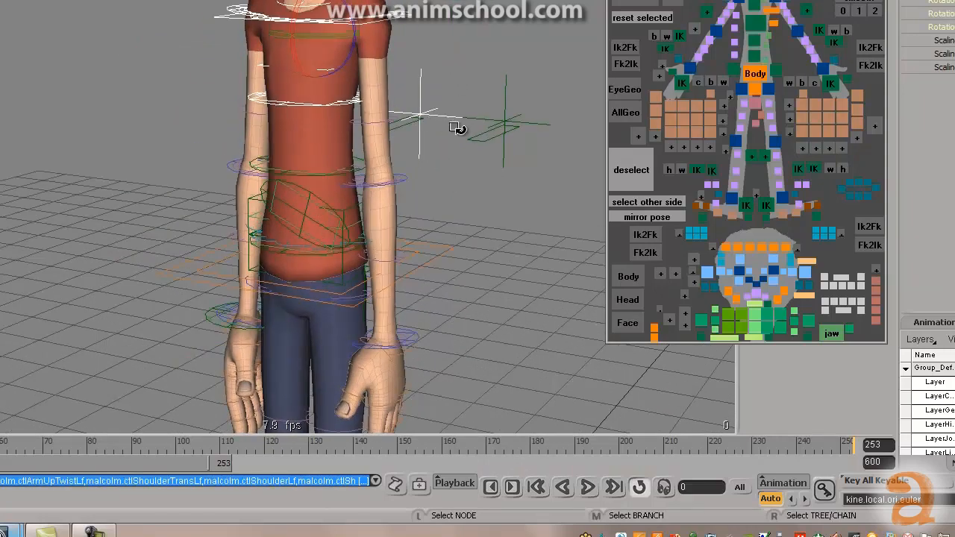
{"action": "key", "text": "shift"}
{"action": "key", "text": "ctrl+shift+a"}
{"action": "mouse_move", "coordinate": [454, 126]}
{"action": "left_mouse_down", "text": "alt"}
{"action": "mouse_move", "coordinate": [428, 112]}
{"action": "mouse_move", "coordinate": [428, 100]}
{"action": "left_mouse_up", "text": "alt"}
{"action": "key", "text": "shift+x"}
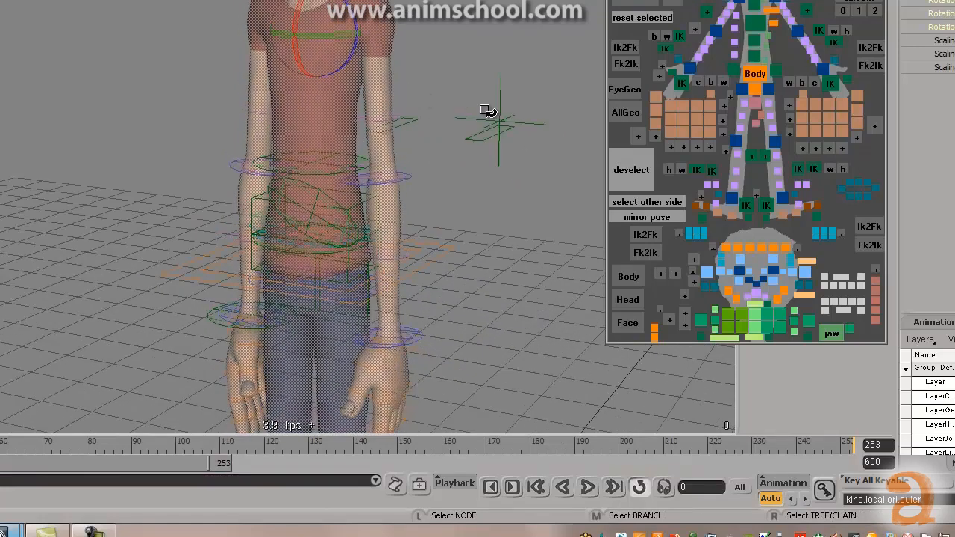
{"action": "key", "text": "ctrl+z"}
Switch to the Maya scene containing the malcolm rig.
{"action": "mouse_move", "coordinate": [3, 534]}
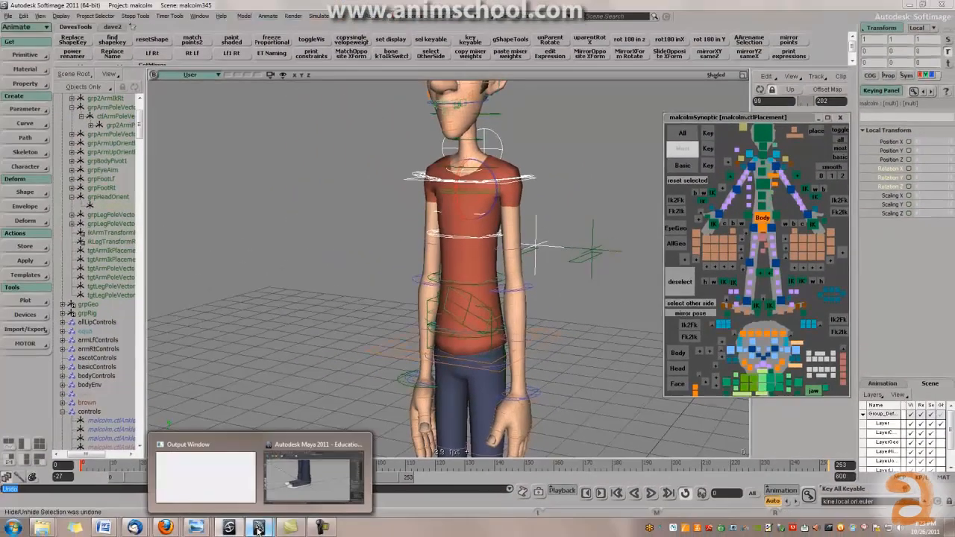
{"action": "left_click", "coordinate": [307, 493]}
{"action": "scroll", "coordinate": [460, 236], "scroll_direction": "down", "scroll_amount": 5}
{"action": "middle_click_drag", "start_coordinate": [461, 237], "coordinate": [453, 351], "text": "alt"}
{"action": "left_click_drag", "start_coordinate": [453, 351], "coordinate": [435, 321], "text": "alt"}
{"action": "middle_click_drag", "start_coordinate": [379, 265], "coordinate": [377, 308], "text": "alt"}
Try to hide the spine control ctlSpine2, undo the hiding, and clear the selection.
{"action": "left_click", "coordinate": [386, 211]}
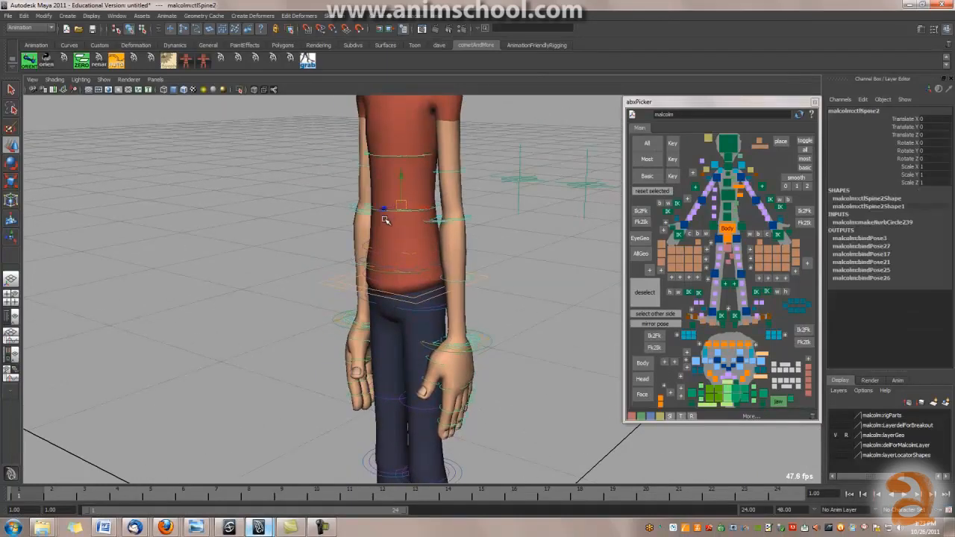
{"action": "scroll", "coordinate": [385, 236], "scroll_direction": "down", "scroll_amount": 6}
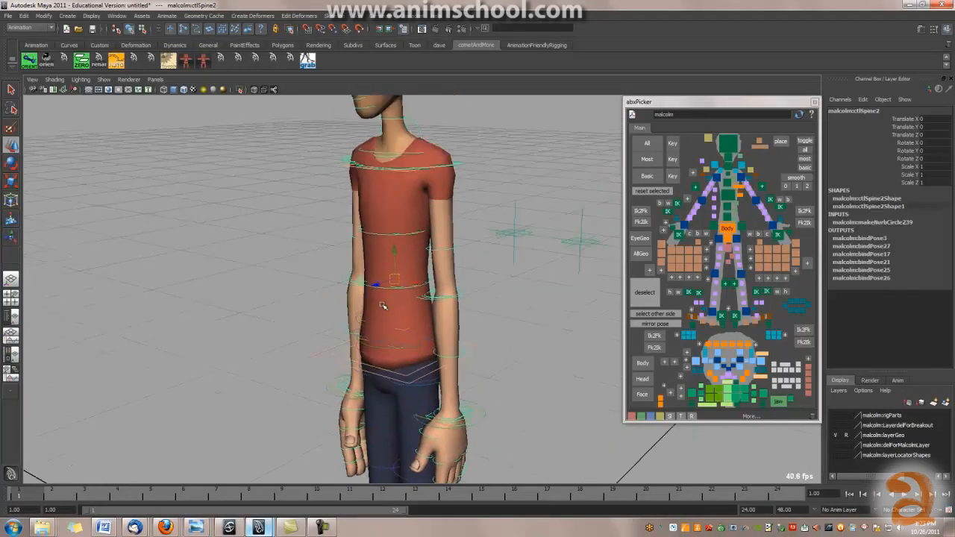
{"action": "left_click", "coordinate": [467, 288]}
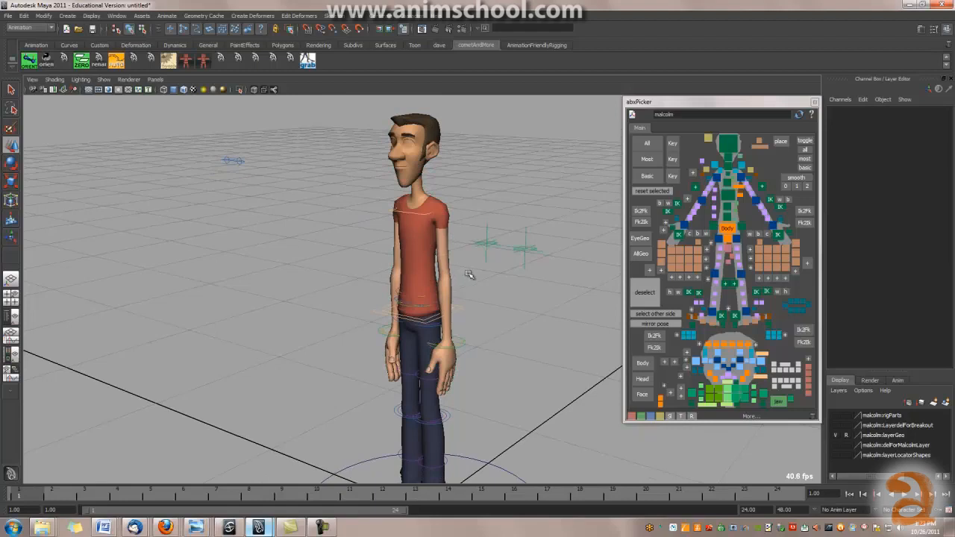
{"action": "key", "text": "ctrl+z"}
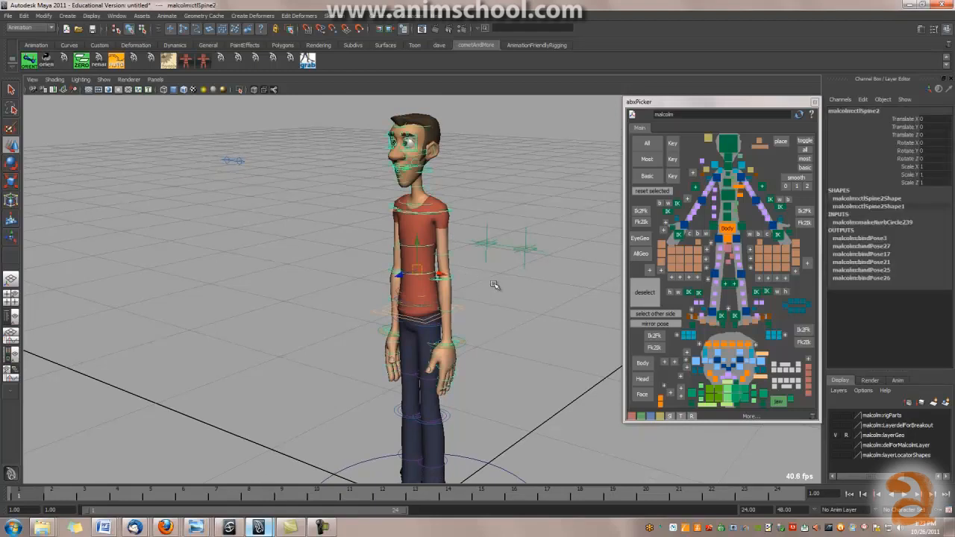
{"action": "left_click_drag", "start_coordinate": [519, 301], "coordinate": [526, 288], "text": "alt"}
{"action": "left_click", "coordinate": [321, 289]}
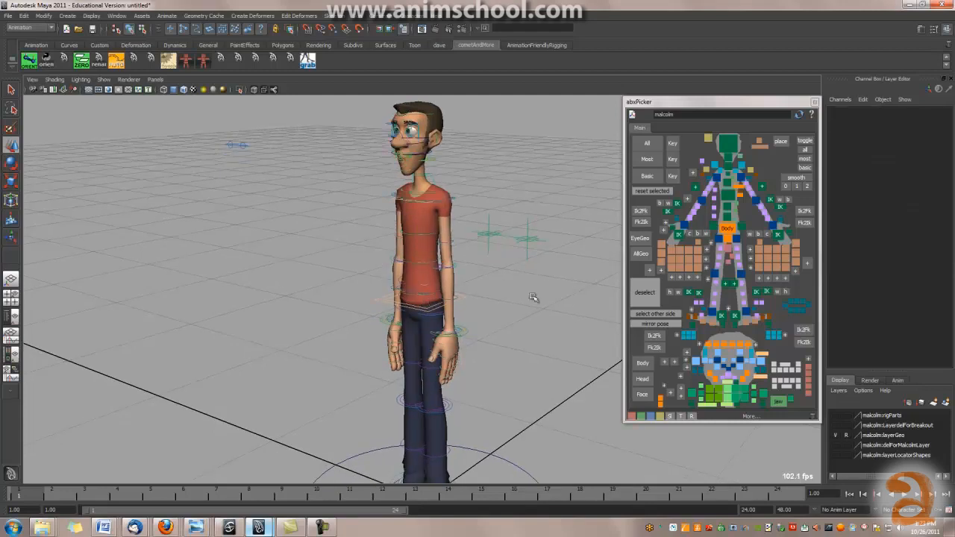
Toggle the visibility of all the malcolm rig's controls several times.
{"action": "left_click_drag", "start_coordinate": [409, 304], "coordinate": [520, 277], "text": "alt"}
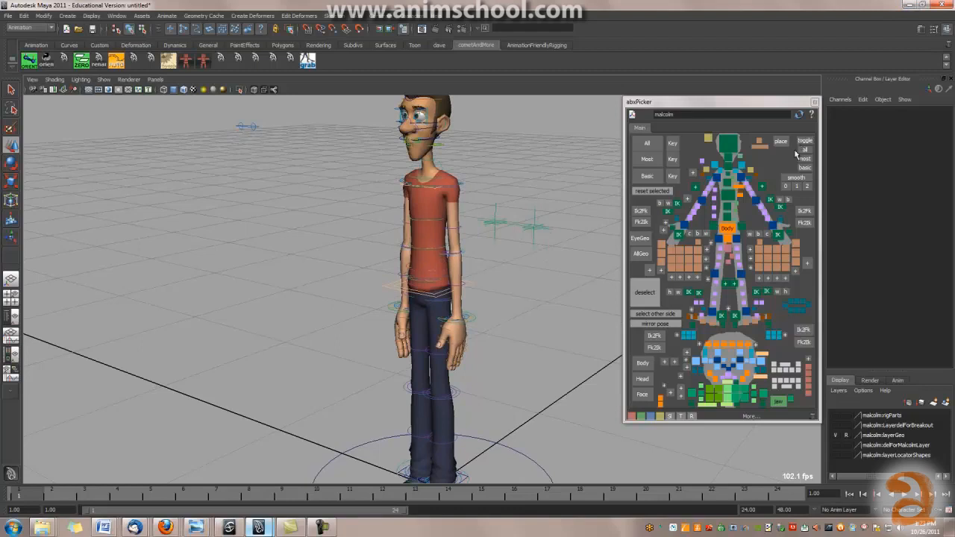
{"action": "middle_click_drag", "start_coordinate": [455, 186], "coordinate": [471, 230], "text": "alt"}
{"action": "right_click_drag", "start_coordinate": [471, 231], "coordinate": [484, 262], "text": "alt"}
{"action": "middle_click_drag", "start_coordinate": [485, 262], "coordinate": [483, 309], "text": "alt"}
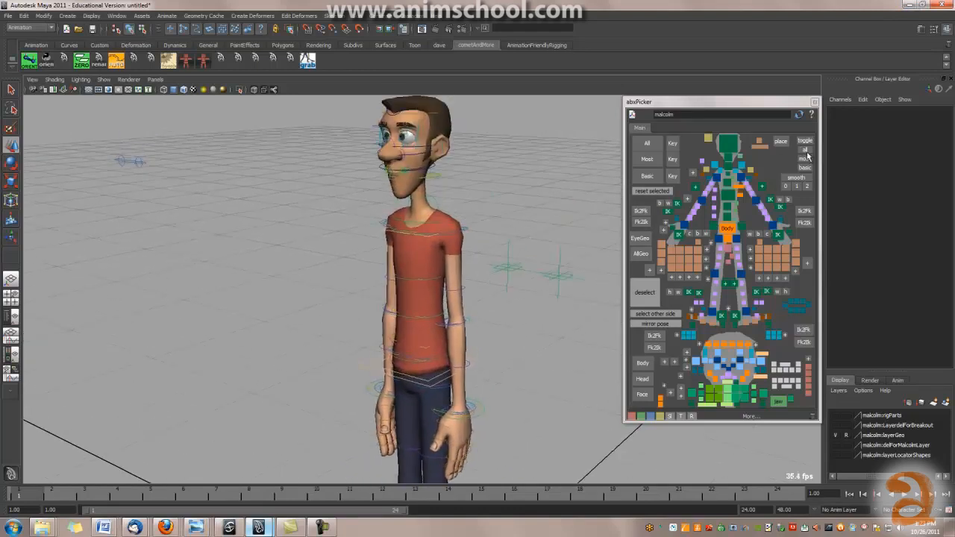
{"action": "left_click", "coordinate": [804, 142]}
{"action": "left_click", "coordinate": [806, 144]}
{"action": "left_click", "coordinate": [806, 143]}
{"action": "right_click_drag", "start_coordinate": [559, 233], "coordinate": [559, 217], "text": "alt"}
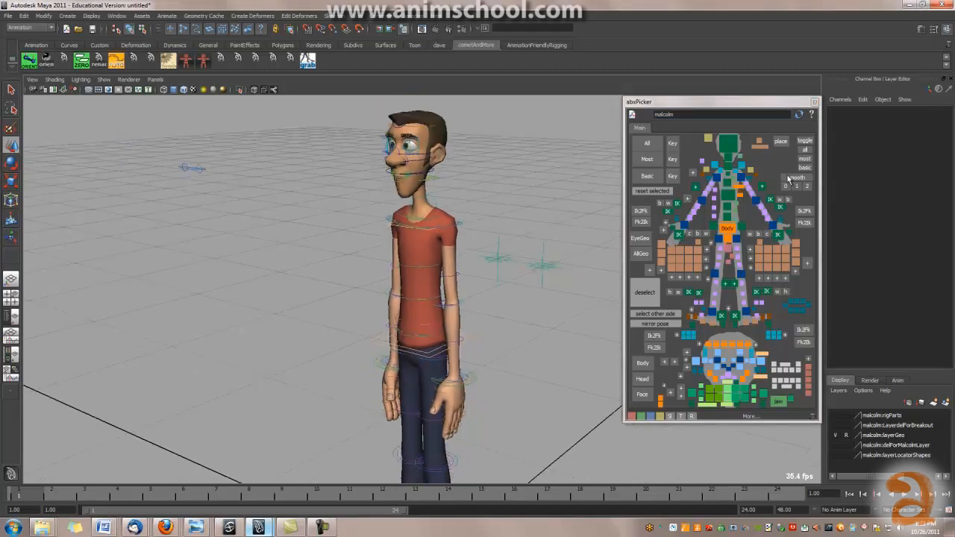
{"action": "left_click", "coordinate": [806, 145]}
{"action": "left_click", "coordinate": [806, 146]}
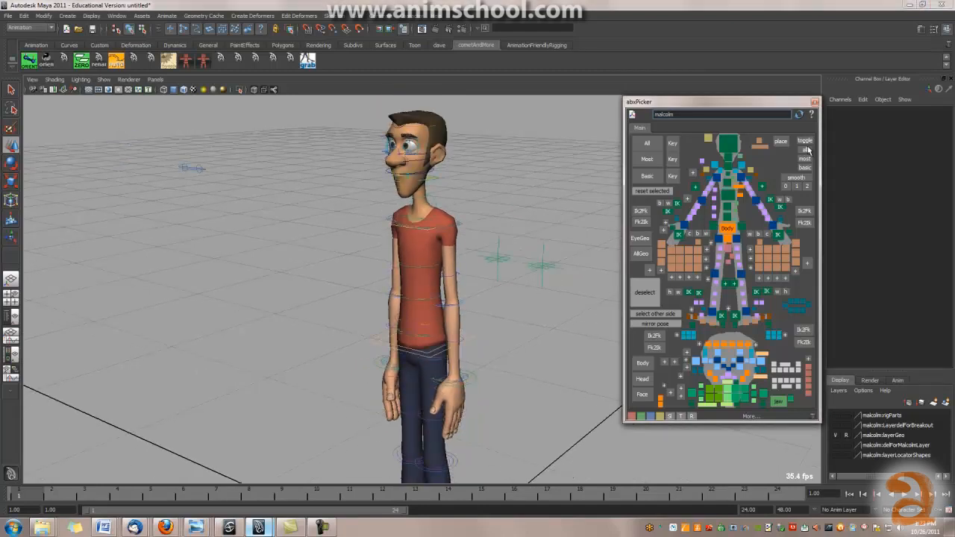
{"action": "left_click_drag", "start_coordinate": [490, 320], "coordinate": [508, 228], "text": "alt"}
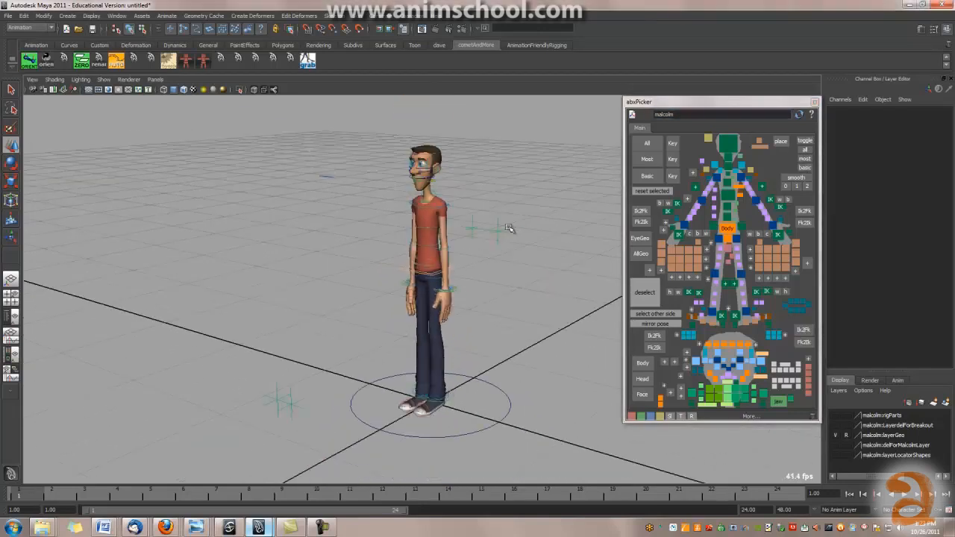
Limit the malcolm rig's displayed controls to the basic visibility level.
{"action": "left_click", "coordinate": [805, 169]}
{"action": "scroll", "coordinate": [454, 285], "scroll_direction": "up", "scroll_amount": 1}
{"action": "scroll", "coordinate": [455, 285], "scroll_direction": "down", "scroll_amount": 1}
{"action": "left_click_drag", "start_coordinate": [467, 288], "coordinate": [436, 286], "text": "alt"}
{"action": "right_click_drag", "start_coordinate": [437, 286], "coordinate": [524, 296], "text": "alt"}
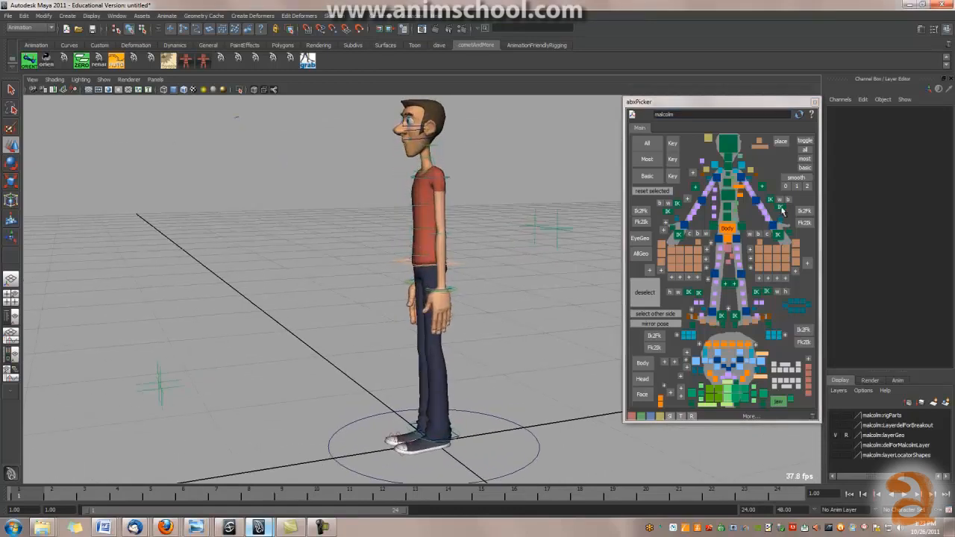
{"action": "left_click", "coordinate": [804, 169]}
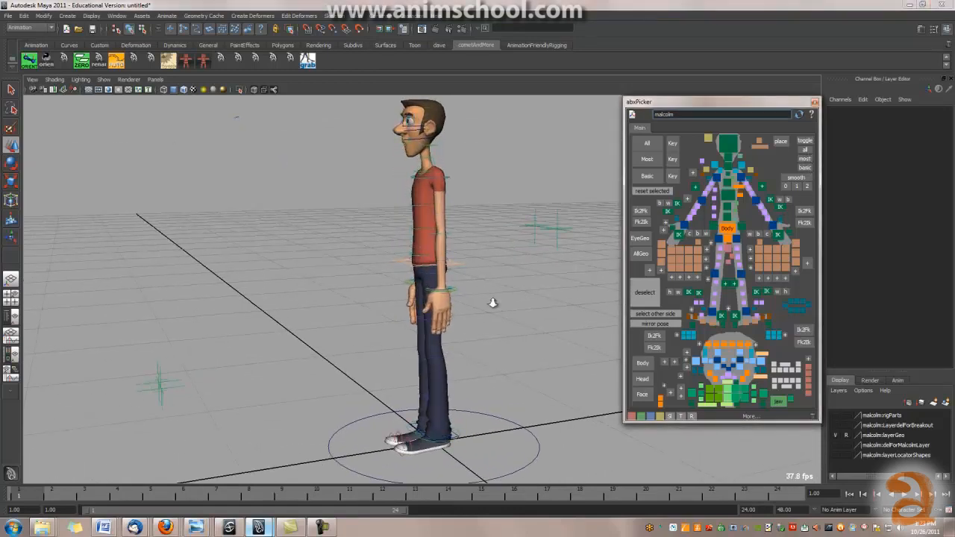
{"action": "scroll", "coordinate": [493, 303], "scroll_direction": "up", "scroll_amount": 3}
{"action": "mouse_move", "coordinate": [488, 305]}
{"action": "left_mouse_down", "text": "alt"}
{"action": "mouse_move", "coordinate": [512, 301]}
{"action": "mouse_move", "coordinate": [500, 314]}
{"action": "left_mouse_up", "text": "alt"}
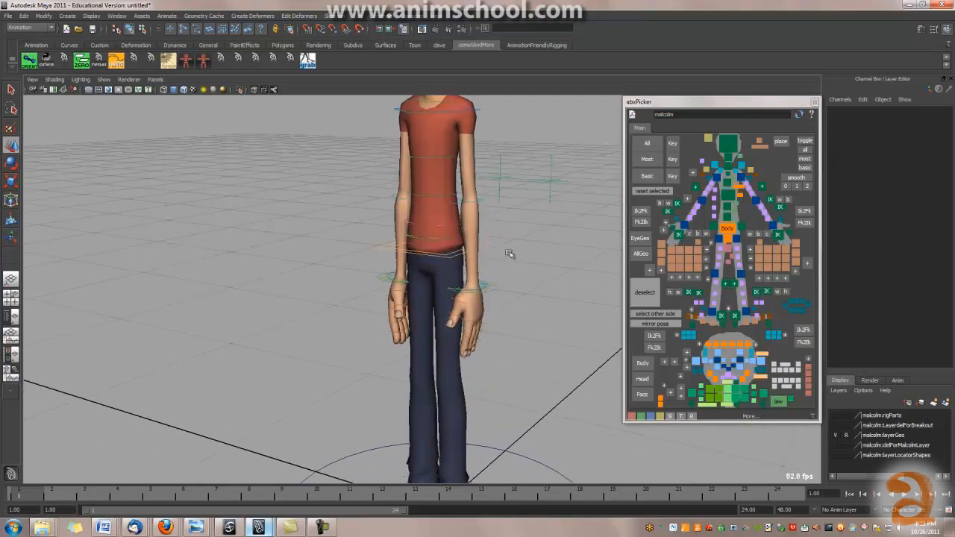
{"action": "left_click", "coordinate": [798, 170]}
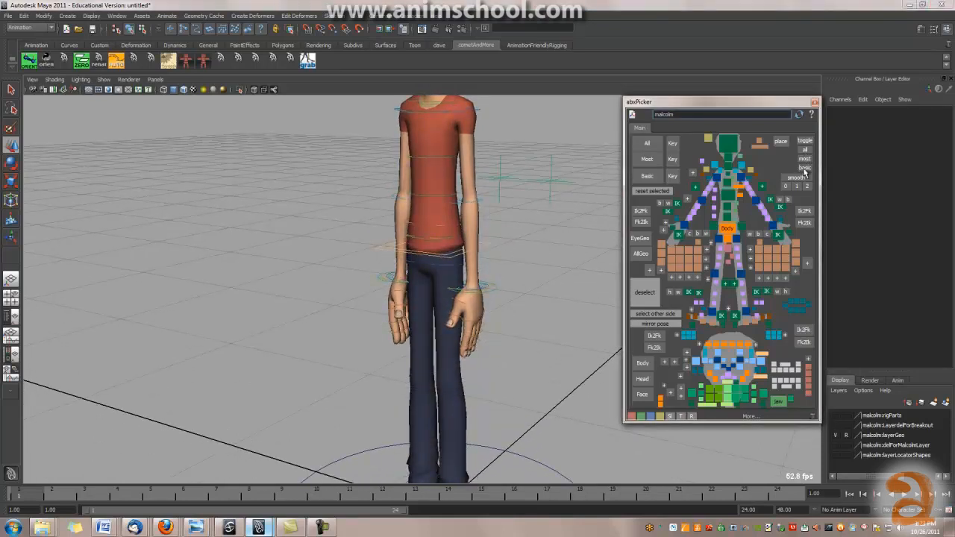
Set the rig's control visibility to the most level and briefly play the timeline to check the frame rate.
{"action": "left_click", "coordinate": [805, 158]}
{"action": "scroll", "coordinate": [545, 259], "scroll_direction": "down", "scroll_amount": 1}
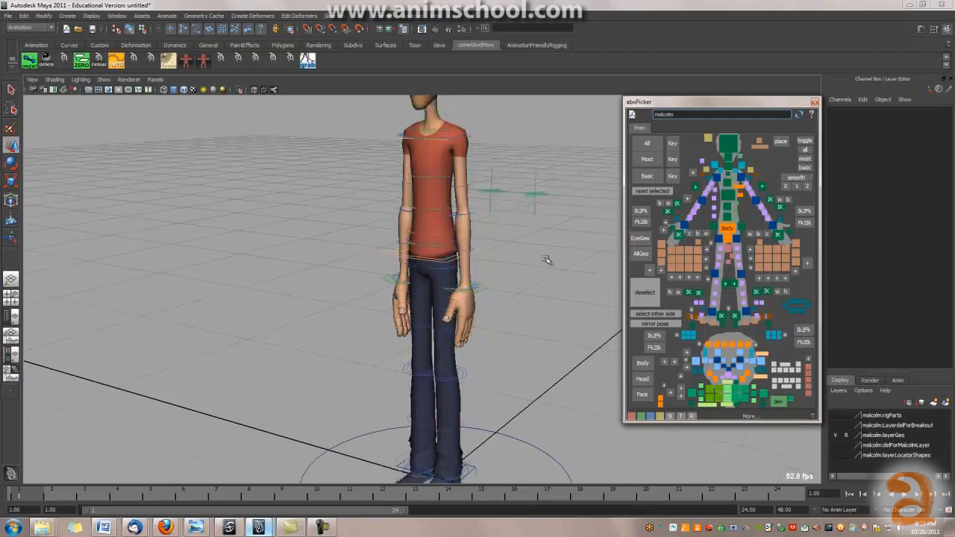
{"action": "middle_click_drag", "start_coordinate": [500, 259], "coordinate": [500, 264], "text": "alt"}
{"action": "key", "text": "alt+v"}
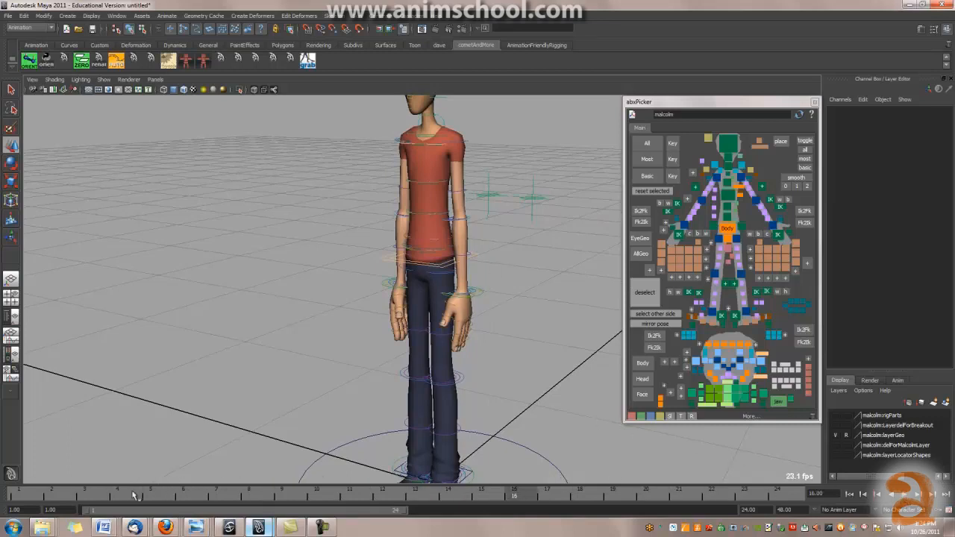
{"action": "scroll", "coordinate": [393, 302], "scroll_direction": "down", "scroll_amount": 3}
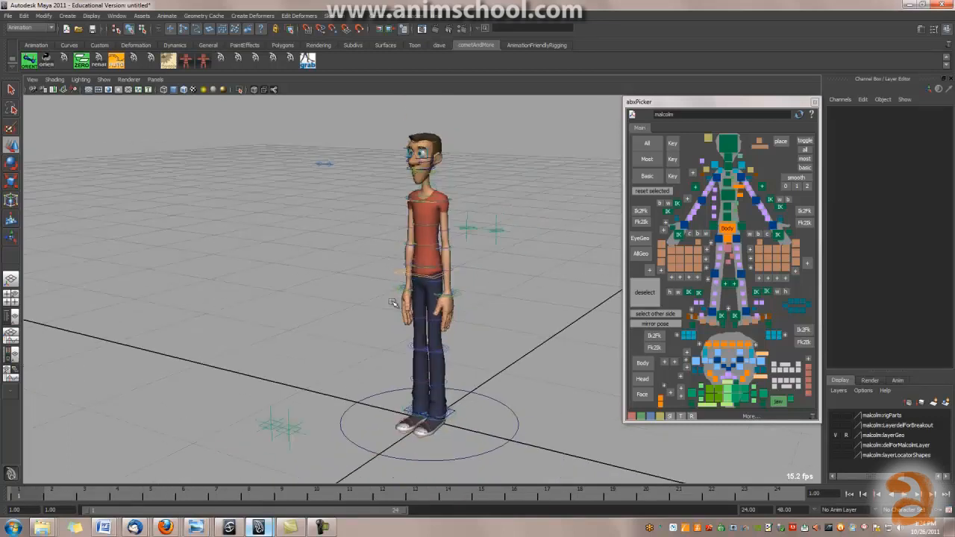
{"action": "scroll", "coordinate": [374, 324], "scroll_direction": "up", "scroll_amount": 2}
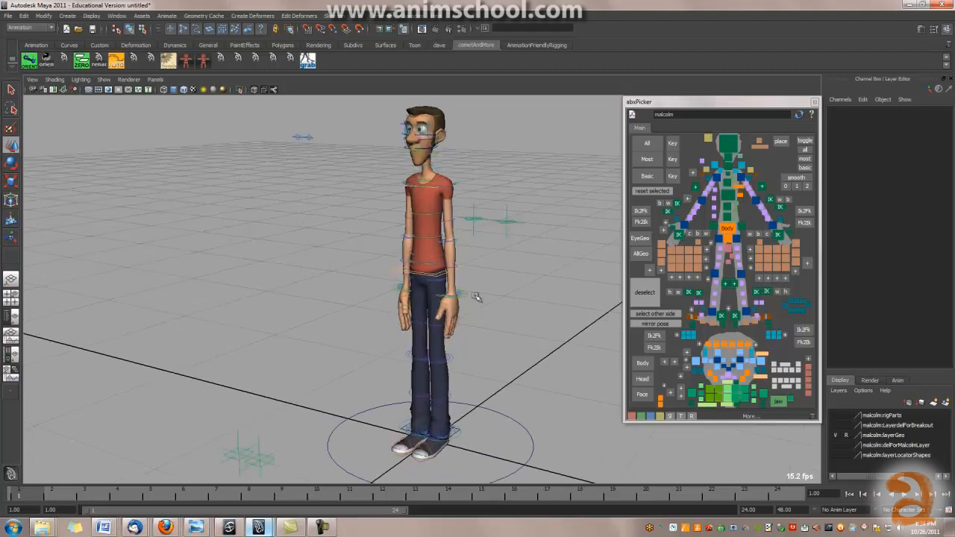
{"action": "scroll", "coordinate": [474, 287], "scroll_direction": "up", "scroll_amount": 3}
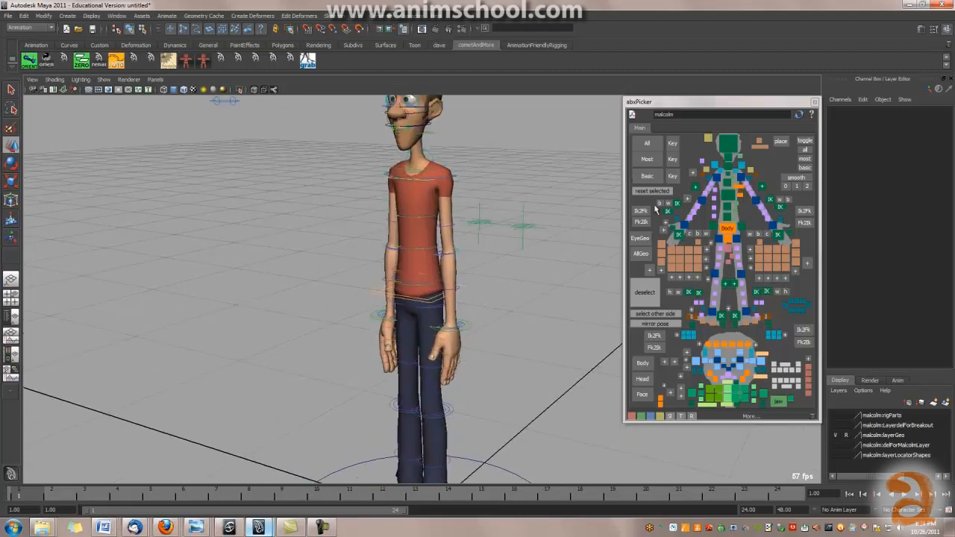
Select the head control ctlHead and examine the controls on the face up close.
{"action": "left_click", "coordinate": [721, 153]}
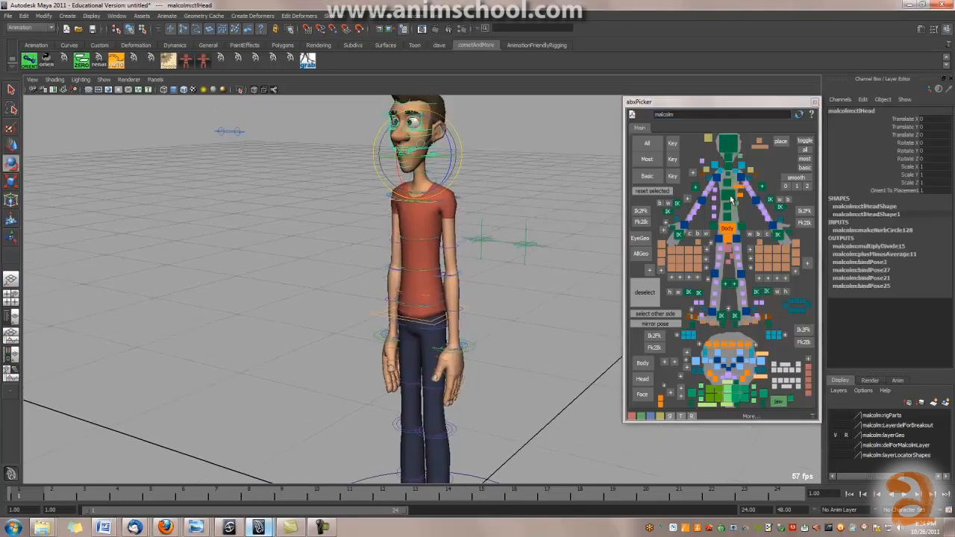
{"action": "left_click_drag", "start_coordinate": [514, 279], "coordinate": [530, 249], "text": "alt"}
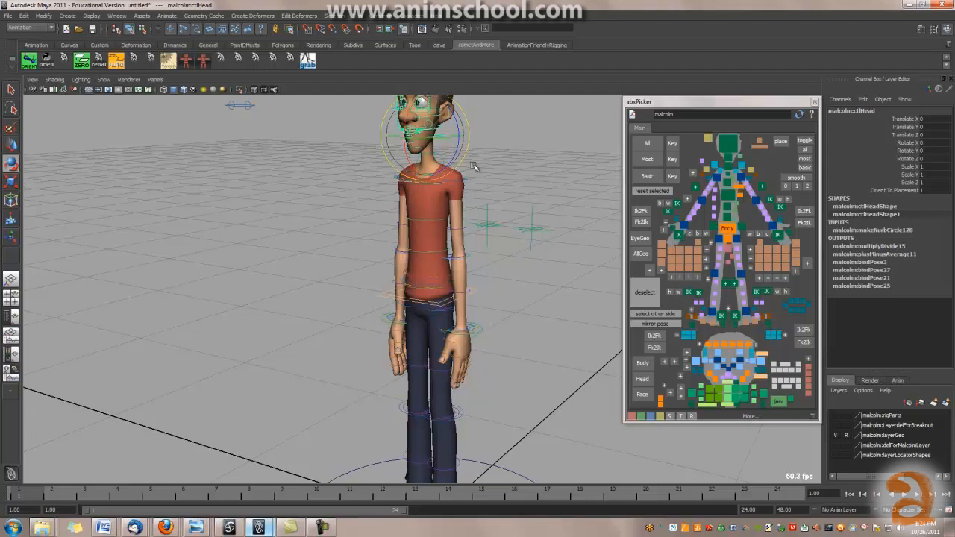
{"action": "scroll", "coordinate": [557, 249], "scroll_direction": "up", "scroll_amount": 3}
{"action": "middle_click_drag", "start_coordinate": [495, 171], "coordinate": [512, 309], "text": "alt"}
{"action": "scroll", "coordinate": [526, 269], "scroll_direction": "up", "scroll_amount": 3}
{"action": "scroll", "coordinate": [512, 305], "scroll_direction": "up", "scroll_amount": 3}
{"action": "mouse_move", "coordinate": [515, 284]}
{"action": "left_mouse_down", "text": "alt"}
{"action": "mouse_move", "coordinate": [530, 250]}
{"action": "mouse_move", "coordinate": [529, 282]}
{"action": "left_mouse_up", "text": "alt"}
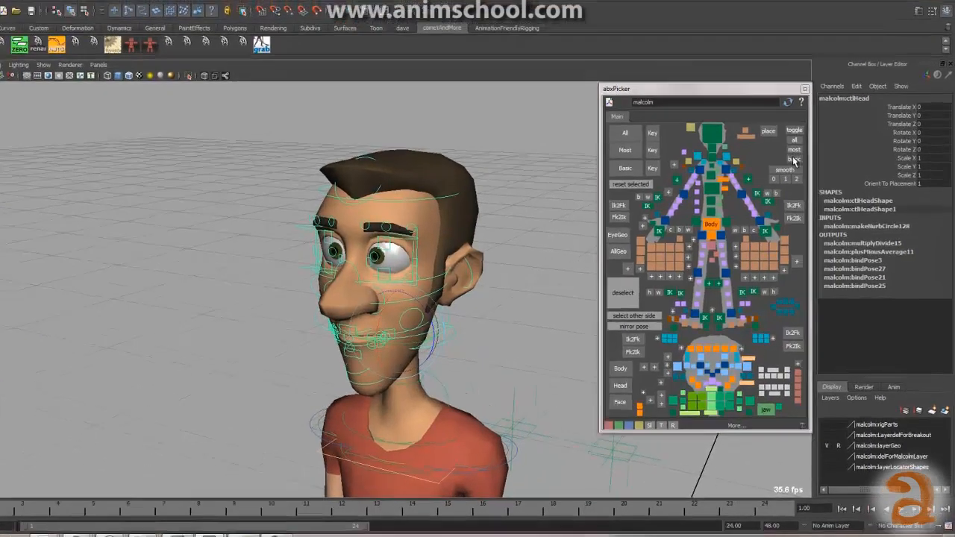
Cycle the control visibility through the all, most and basic levels to compare the displayed face controls.
{"action": "left_click", "coordinate": [804, 159]}
{"action": "left_click", "coordinate": [732, 84]}
{"action": "left_click", "coordinate": [732, 93]}
{"action": "left_click", "coordinate": [732, 104]}
{"action": "left_click", "coordinate": [732, 91]}
{"action": "left_click", "coordinate": [732, 81]}
{"action": "left_click", "coordinate": [732, 93]}
{"action": "left_click", "coordinate": [736, 111]}
{"action": "left_click_drag", "start_coordinate": [324, 203], "coordinate": [306, 197], "text": "alt"}
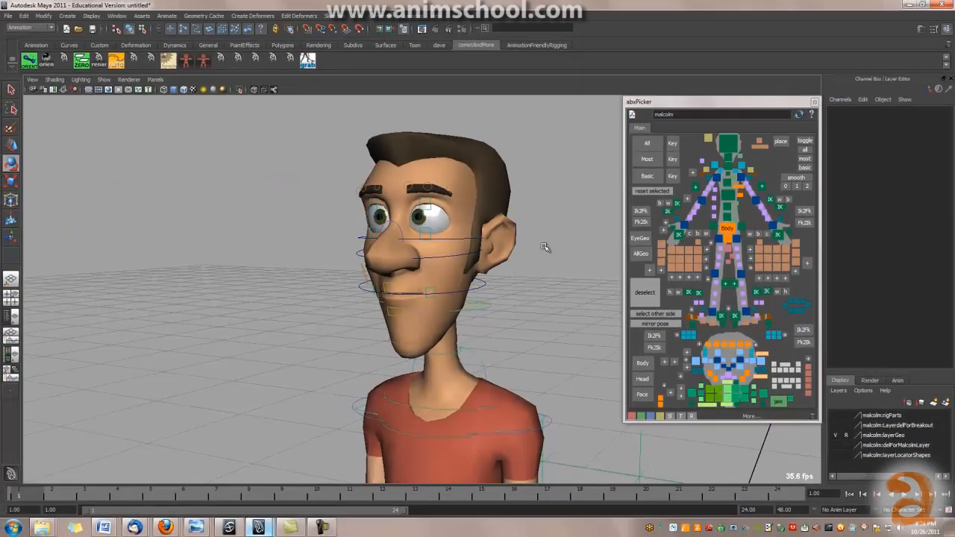
Switch to Softimage and reset the transforms of the left arm IK control ctlArmIkLf, undoing and repeating the reset.
{"action": "left_click", "coordinate": [909, 5]}
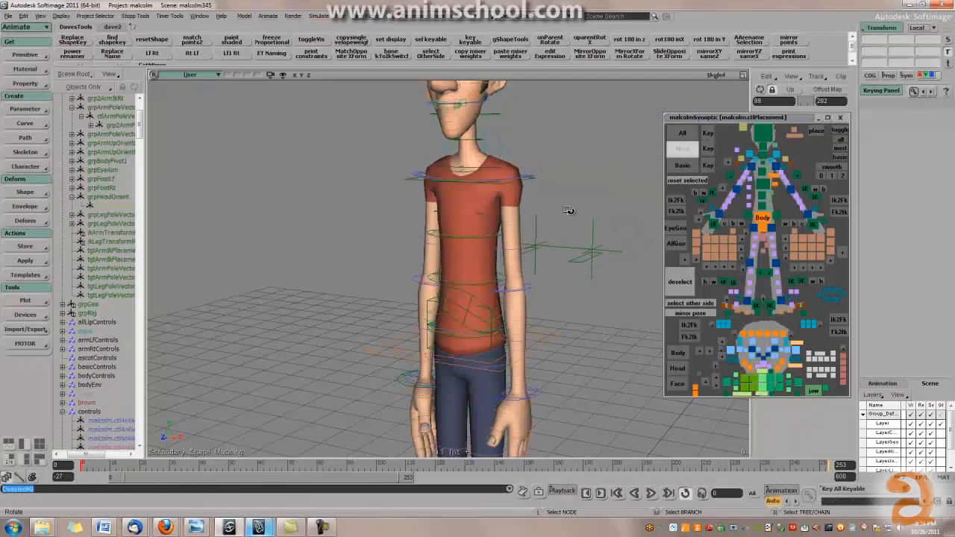
{"action": "left_click", "coordinate": [450, 316]}
{"action": "key", "text": "ctrl+shift+r"}
{"action": "left_click_drag", "start_coordinate": [520, 316], "coordinate": [537, 250]}
{"action": "left_click", "coordinate": [678, 171]}
{"action": "key", "text": "ctrl+z"}
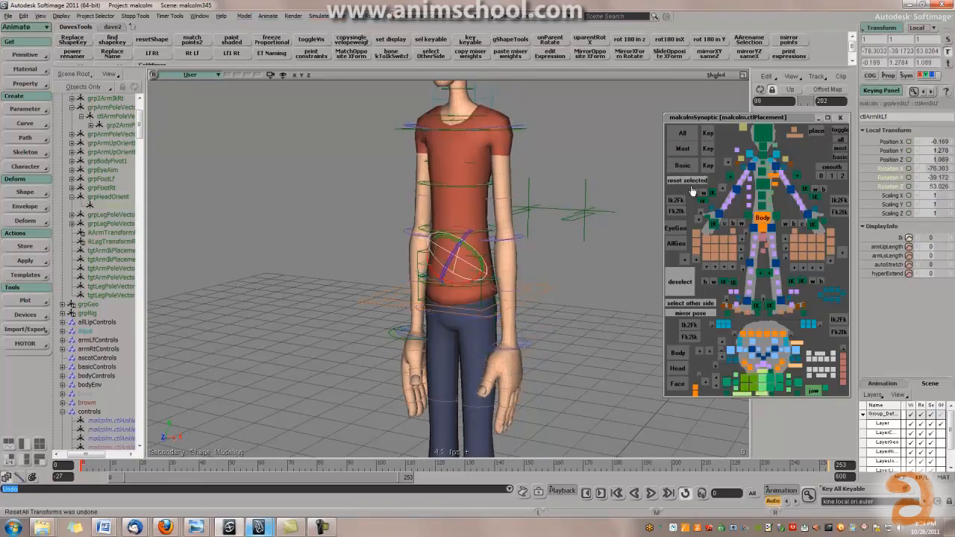
{"action": "left_click", "coordinate": [697, 182]}
{"action": "left_click_drag", "start_coordinate": [567, 252], "coordinate": [567, 264]}
{"action": "middle_click_drag", "start_coordinate": [572, 267], "coordinate": [575, 307]}
Select all of the character's geometry, and change the selection to just the eyeball geometry.
{"action": "left_click", "coordinate": [674, 247]}
{"action": "key", "text": "s"}
{"action": "middle_click_drag", "start_coordinate": [524, 240], "coordinate": [532, 303]}
{"action": "right_click_drag", "start_coordinate": [531, 302], "coordinate": [698, 292]}
{"action": "left_click", "coordinate": [675, 230]}
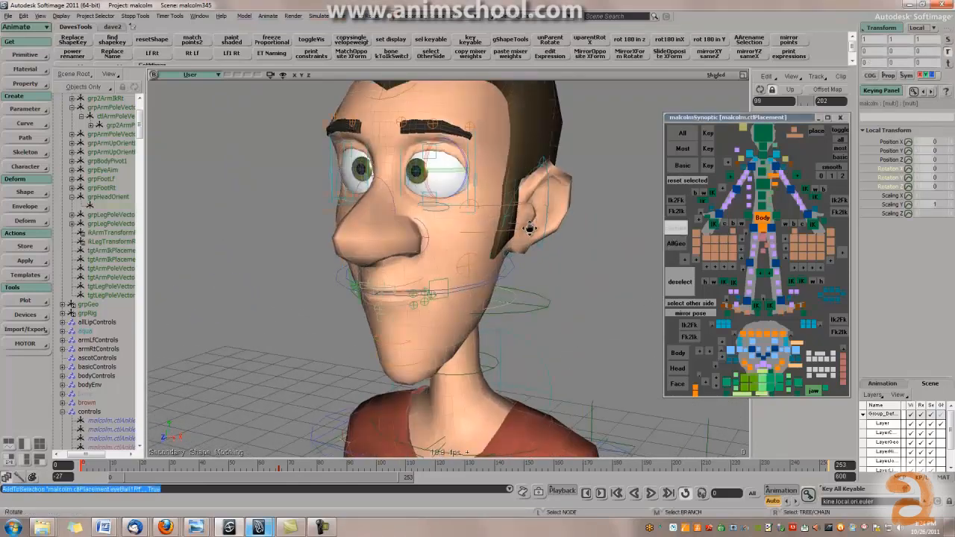
{"action": "left_click_drag", "start_coordinate": [534, 221], "coordinate": [532, 241]}
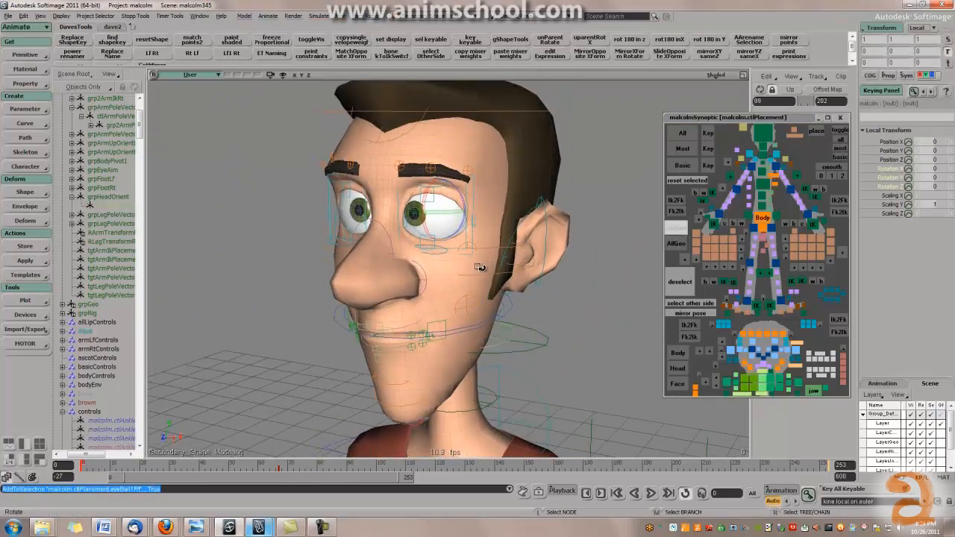
Examine the selected eyeball geometry on the character's face up close and from farther back.
{"action": "scroll", "coordinate": [536, 309], "scroll_direction": "down", "scroll_amount": 2}
{"action": "scroll", "coordinate": [536, 309], "scroll_direction": "up", "scroll_amount": 1}
{"action": "key", "text": "s"}
{"action": "left_click_drag", "start_coordinate": [475, 293], "coordinate": [541, 300]}
{"action": "scroll", "coordinate": [524, 292], "scroll_direction": "up", "scroll_amount": 3}
{"action": "scroll", "coordinate": [524, 291], "scroll_direction": "down", "scroll_amount": 2}
{"action": "key", "text": "s"}
{"action": "right_click_drag", "start_coordinate": [540, 301], "coordinate": [473, 315]}
{"action": "scroll", "coordinate": [471, 318], "scroll_direction": "down", "scroll_amount": 3}
{"action": "left_click_drag", "start_coordinate": [471, 318], "coordinate": [486, 254]}
{"action": "scroll", "coordinate": [486, 254], "scroll_direction": "down", "scroll_amount": 2}
{"action": "right_click_drag", "start_coordinate": [485, 253], "coordinate": [500, 284]}
{"action": "scroll", "coordinate": [502, 269], "scroll_direction": "up", "scroll_amount": 3}
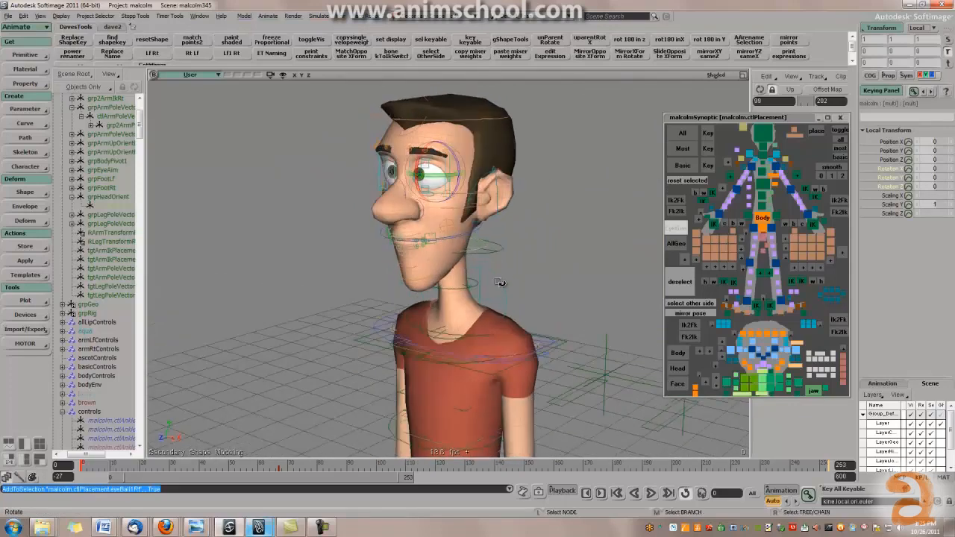
Switch the selection between all of the character's geometry and only the eye geometry, and clear the selection.
{"action": "left_click_drag", "start_coordinate": [500, 283], "coordinate": [523, 231]}
{"action": "left_click", "coordinate": [675, 245]}
{"action": "left_click", "coordinate": [675, 230]}
{"action": "left_click", "coordinate": [675, 243]}
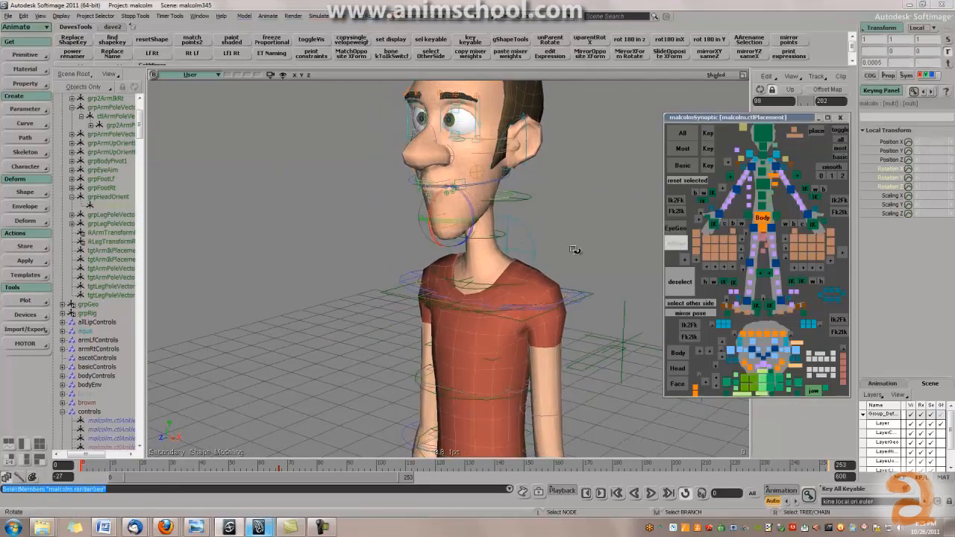
{"action": "scroll", "coordinate": [560, 249], "scroll_direction": "down", "scroll_amount": 3}
{"action": "right_click_drag", "start_coordinate": [560, 250], "coordinate": [595, 226]}
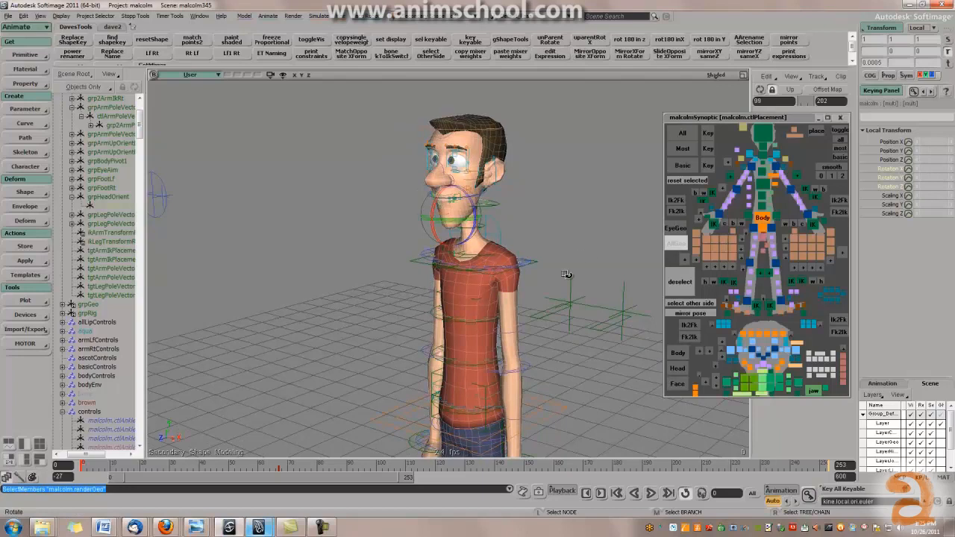
{"action": "left_click_drag", "start_coordinate": [567, 274], "coordinate": [576, 235]}
{"action": "scroll", "coordinate": [599, 275], "scroll_direction": "up", "scroll_amount": 1}
{"action": "left_click", "coordinate": [673, 283]}
Rotate the left upper arm control ctlArmUpLf to about X 31.19 and Z -30.818, and mirror the pose to the right arm.
{"action": "mouse_move", "coordinate": [581, 288]}
{"action": "left_mouse_down"}
{"action": "mouse_move", "coordinate": [575, 232]}
{"action": "mouse_move", "coordinate": [579, 287]}
{"action": "left_mouse_up"}
{"action": "middle_click_drag", "start_coordinate": [578, 287], "coordinate": [542, 234]}
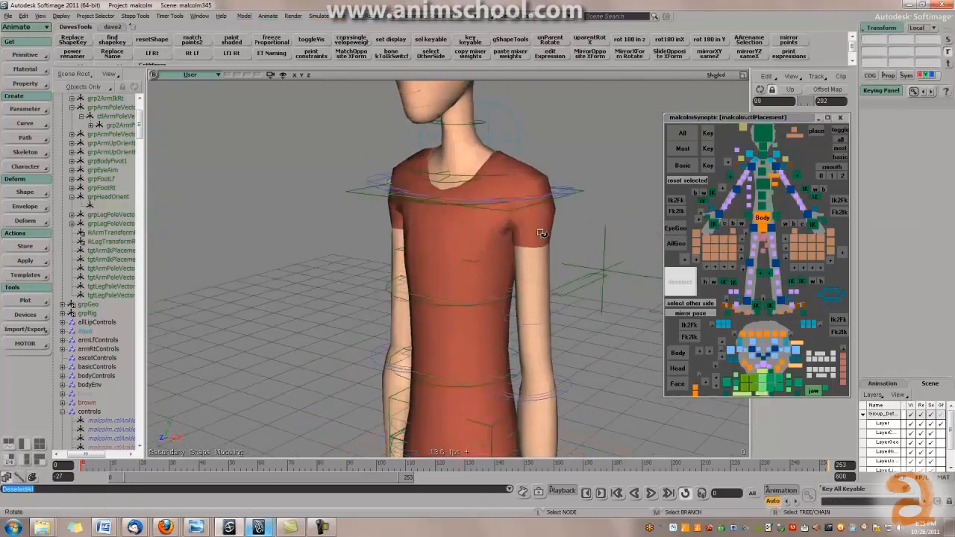
{"action": "right_click_drag", "start_coordinate": [541, 234], "coordinate": [567, 203]}
{"action": "left_click", "coordinate": [568, 192]}
{"action": "middle_click_drag", "start_coordinate": [568, 194], "coordinate": [506, 209]}
{"action": "left_click_drag", "start_coordinate": [503, 211], "coordinate": [512, 205]}
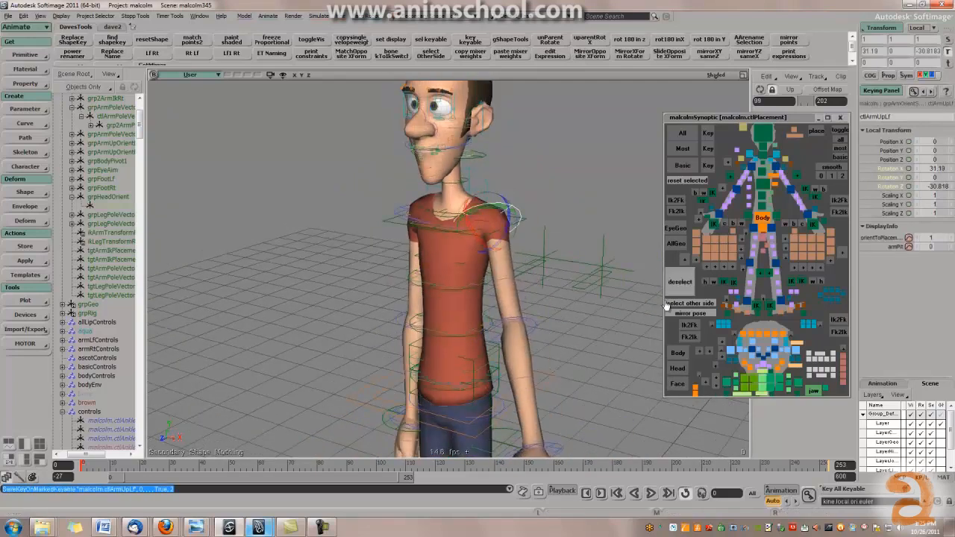
{"action": "left_click", "coordinate": [693, 315]}
{"action": "mouse_move", "coordinate": [440, 267]}
{"action": "left_mouse_down"}
{"action": "mouse_move", "coordinate": [466, 245]}
{"action": "mouse_move", "coordinate": [453, 258]}
{"action": "left_mouse_up"}
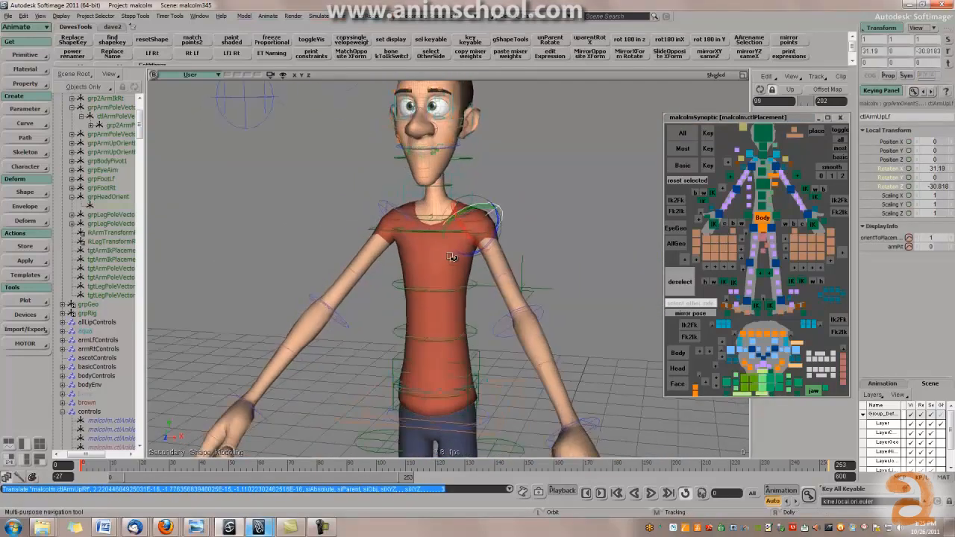
Bend the left forearm control ctlArmLoLf by about 97 degrees and mirror the pose to the right arm.
{"action": "left_click", "coordinate": [537, 309]}
{"action": "left_click_drag", "start_coordinate": [526, 323], "coordinate": [521, 345]}
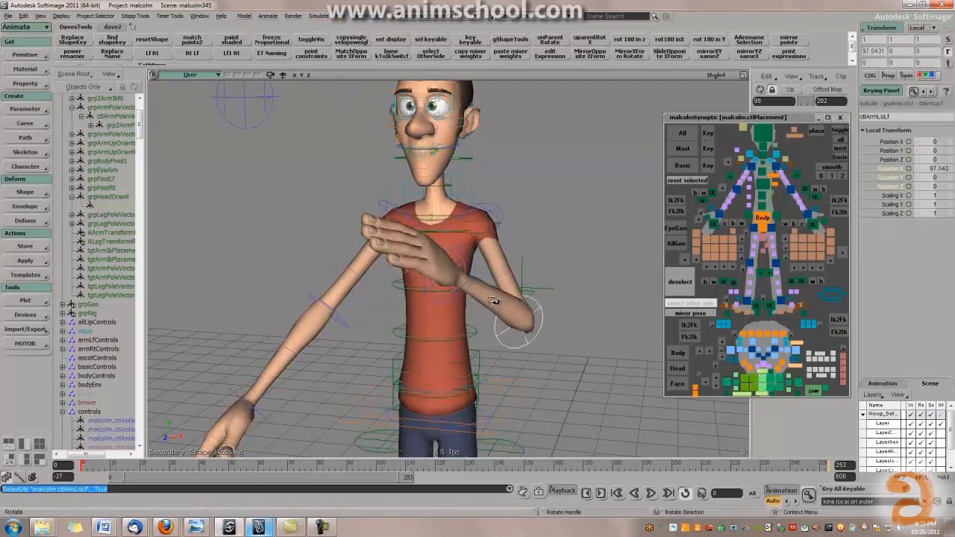
{"action": "left_click", "coordinate": [681, 315]}
{"action": "left_click_drag", "start_coordinate": [478, 307], "coordinate": [425, 287]}
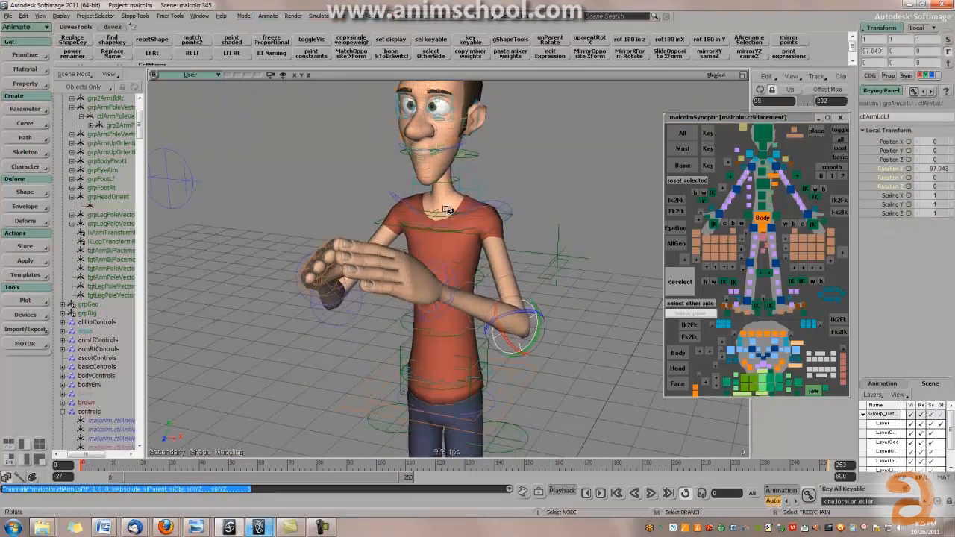
Rotate the left shoulder control ctlShoulderLf to about -21.79 on X and mirror the pose to the right shoulder.
{"action": "middle_click_drag", "start_coordinate": [441, 201], "coordinate": [457, 261]}
{"action": "left_click_drag", "start_coordinate": [463, 254], "coordinate": [503, 273]}
{"action": "left_click", "coordinate": [456, 261]}
{"action": "left_click_drag", "start_coordinate": [451, 304], "coordinate": [442, 282]}
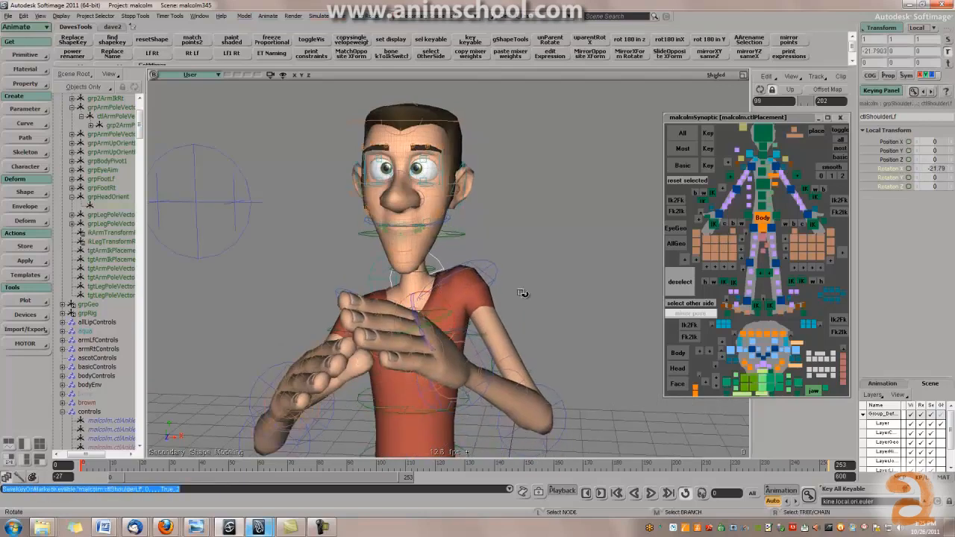
{"action": "left_click_drag", "start_coordinate": [521, 294], "coordinate": [504, 297]}
{"action": "left_click", "coordinate": [691, 319]}
{"action": "left_click_drag", "start_coordinate": [427, 310], "coordinate": [467, 314]}
Translate the left shoulder control slightly and mirror its pose to the right side.
{"action": "key", "text": "v"}
{"action": "left_click_drag", "start_coordinate": [416, 329], "coordinate": [405, 295]}
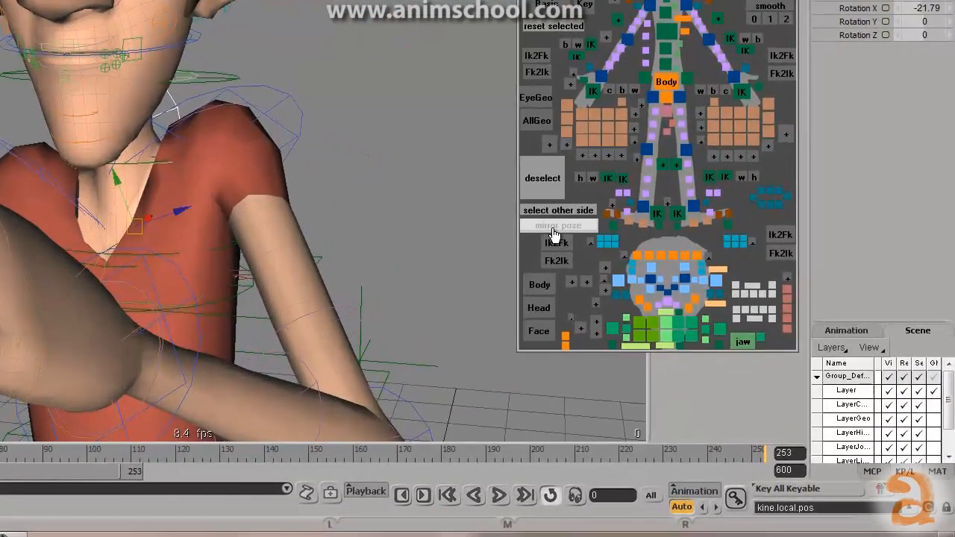
{"action": "left_click", "coordinate": [553, 233]}
Undo and redo the shoulder mirroring to compare how the right shoulder responds.
{"action": "right_click_drag", "start_coordinate": [128, 221], "coordinate": [102, 235]}
{"action": "right_click_drag", "start_coordinate": [188, 206], "coordinate": [237, 201]}
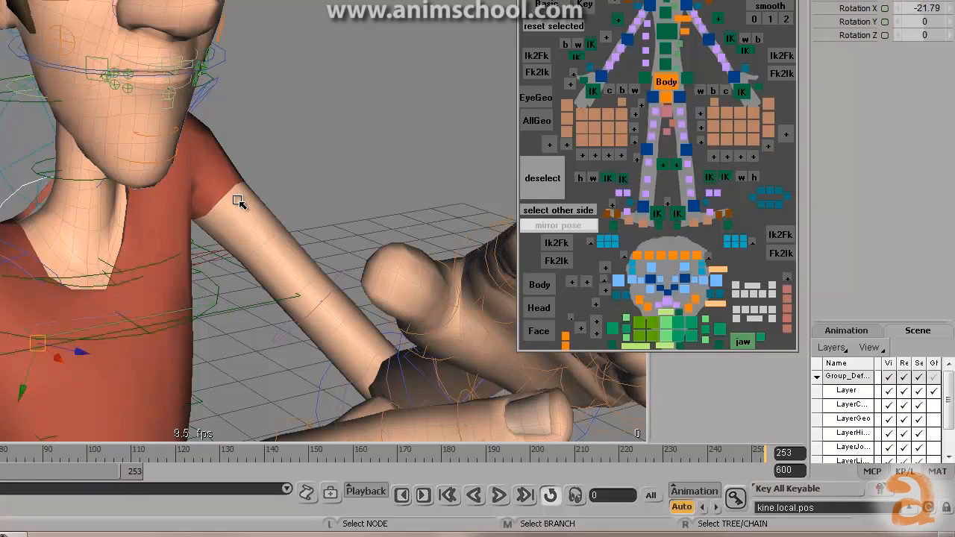
{"action": "mouse_move", "coordinate": [210, 219]}
{"action": "right_mouse_down"}
{"action": "mouse_move", "coordinate": [191, 222]}
{"action": "mouse_move", "coordinate": [207, 216]}
{"action": "right_mouse_up"}
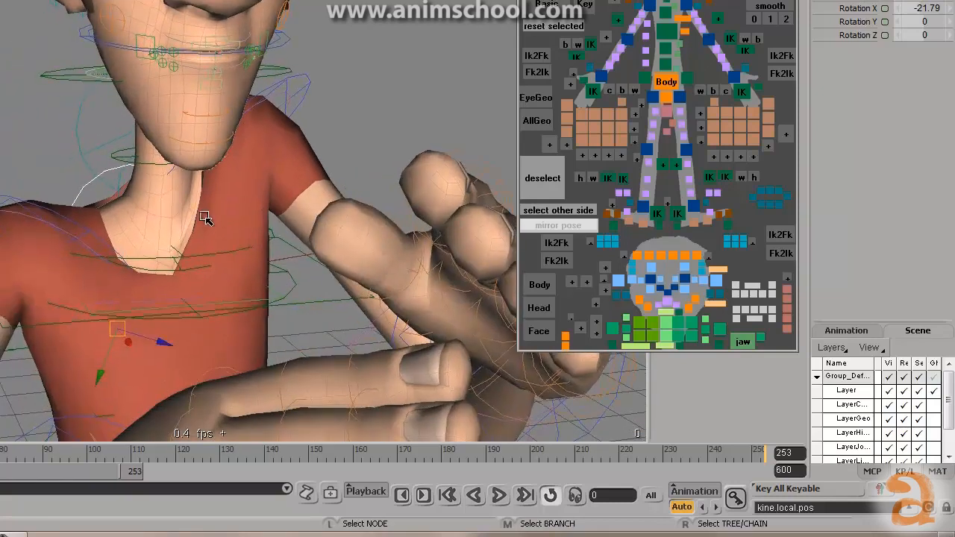
{"action": "key", "text": "ctrl+z"}
{"action": "key", "text": "ctrl+y"}
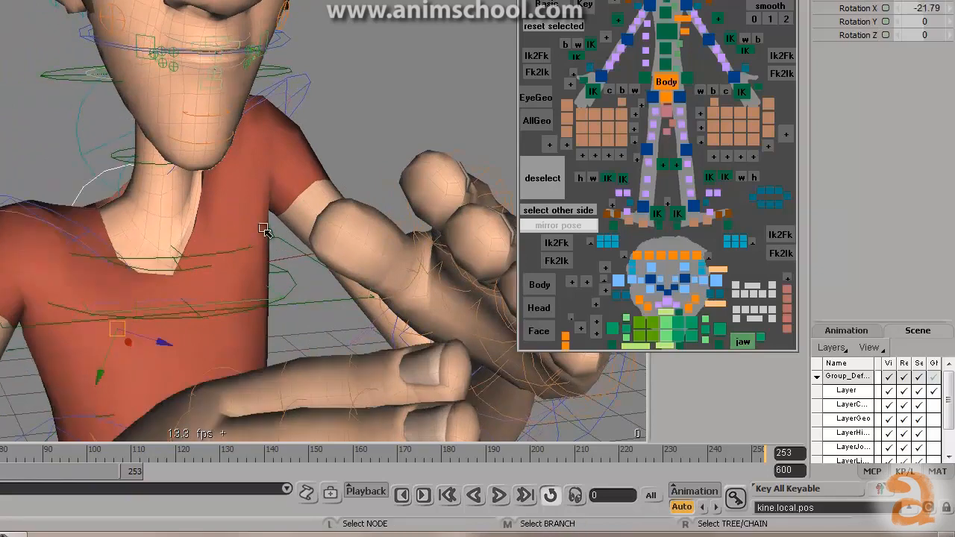
{"action": "right_click_drag", "start_coordinate": [263, 228], "coordinate": [237, 211]}
{"action": "left_click_drag", "start_coordinate": [237, 211], "coordinate": [273, 213], "text": "alt"}
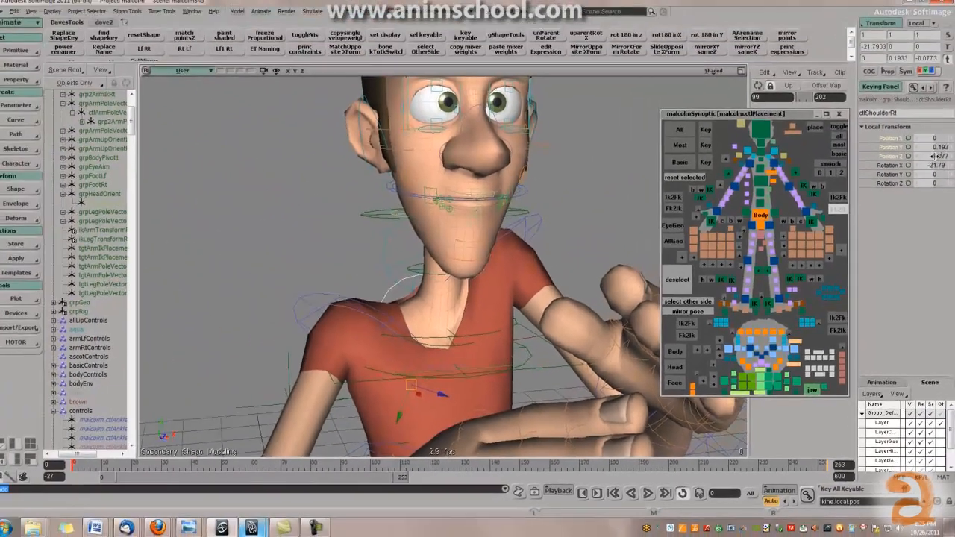
{"action": "left_click", "coordinate": [934, 47]}
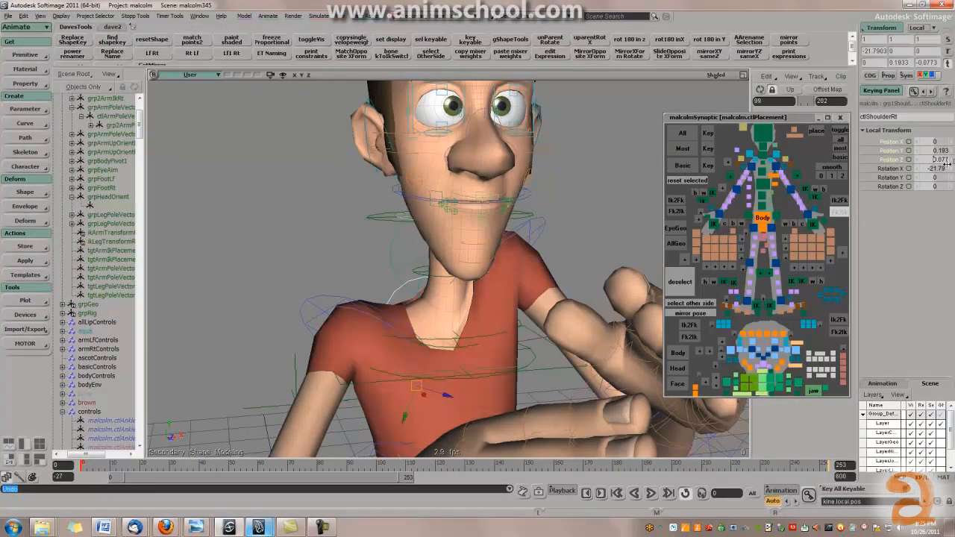
{"action": "key", "text": "Return"}
{"action": "middle_click_drag", "start_coordinate": [424, 240], "coordinate": [409, 224], "text": "alt"}
{"action": "key", "text": "ctrl+z"}
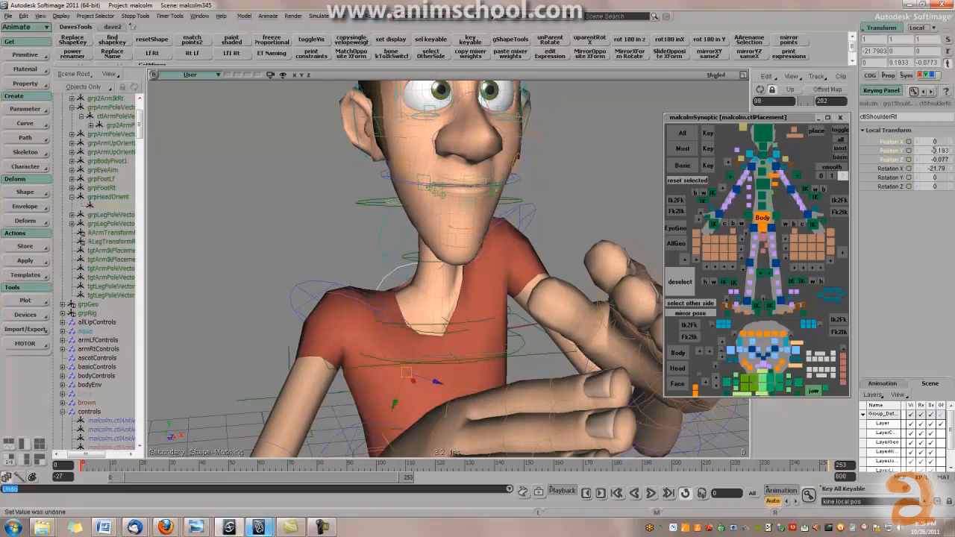
Set the Position Y of the right shoulder control ctlShoulderRt to -0.193.
{"action": "key", "text": "Return"}
{"action": "left_click_drag", "start_coordinate": [428, 228], "coordinate": [496, 238], "text": "alt"}
Try a transform reset on ctlArmUpLf alone, undo it, and reset both upper arm controls together.
{"action": "left_click", "coordinate": [527, 234]}
{"action": "key", "text": "ctrl+shift+r"}
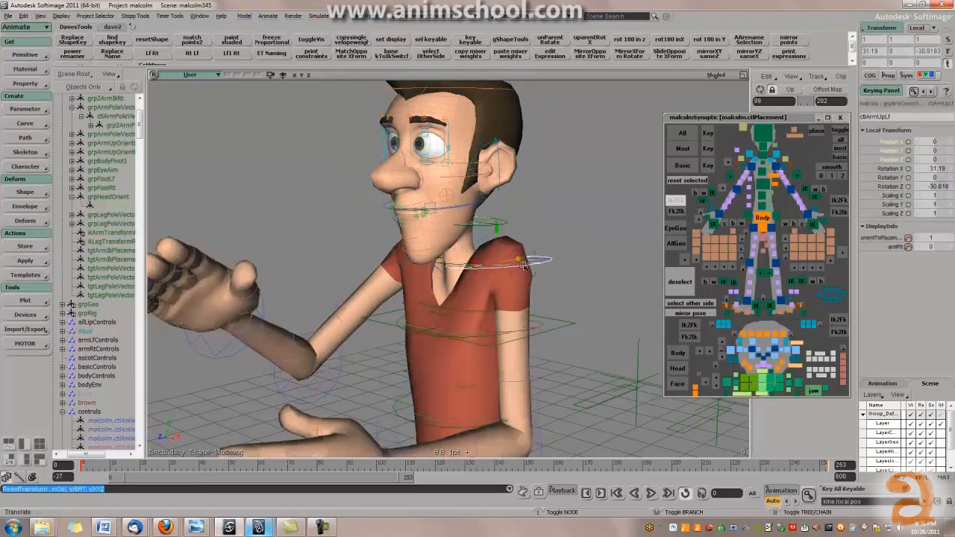
{"action": "key", "text": "ctrl+z"}
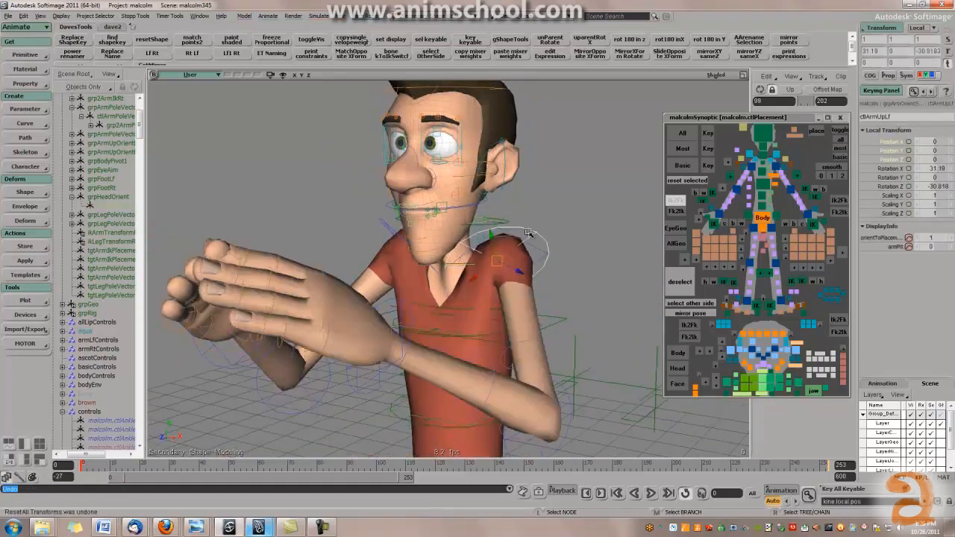
{"action": "scroll", "coordinate": [529, 233], "scroll_direction": "up", "scroll_amount": 4}
{"action": "left_click", "coordinate": [347, 196], "text": "shift"}
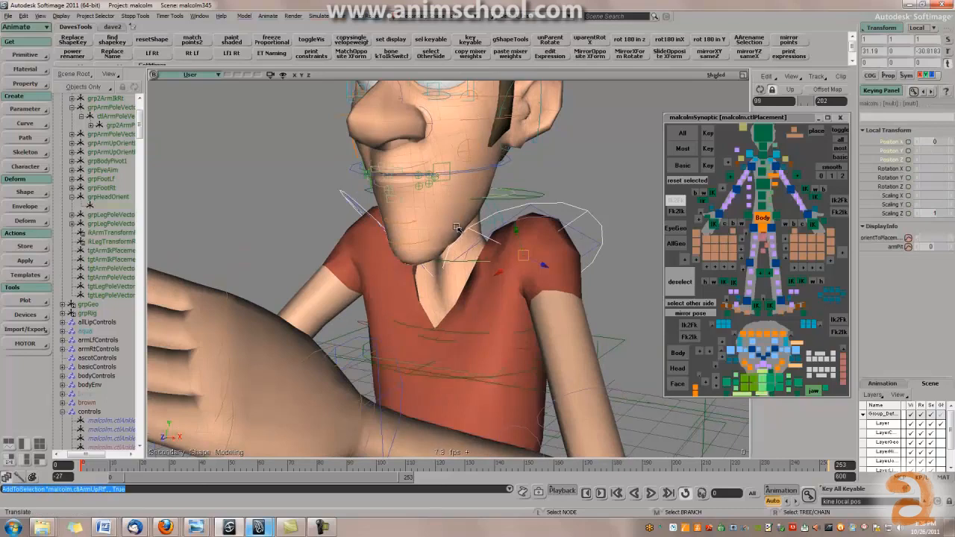
{"action": "key", "text": "ctrl+shift+r"}
{"action": "left_click_drag", "start_coordinate": [456, 230], "coordinate": [559, 249]}
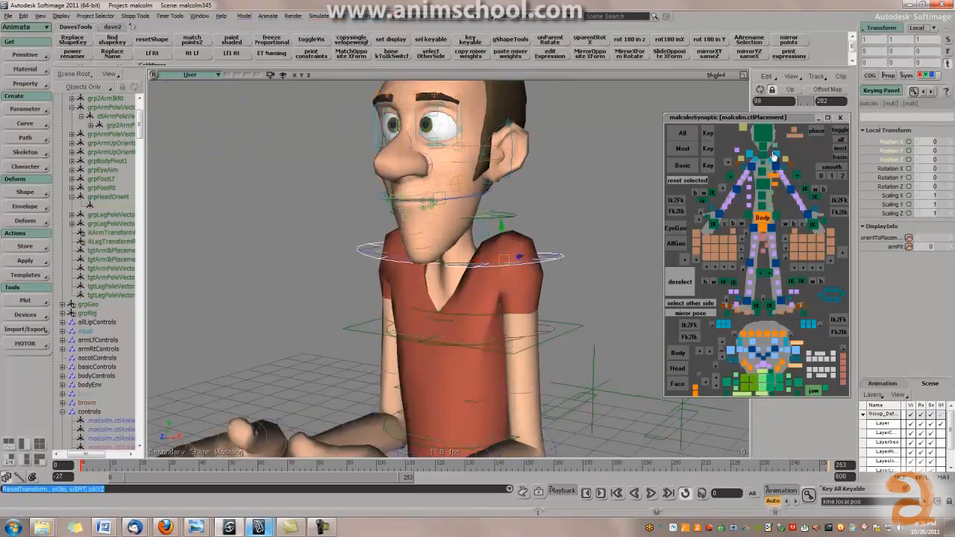
Select both the left and right shoulder controls and reset their transforms.
{"action": "left_click", "coordinate": [751, 154]}
{"action": "left_click", "coordinate": [777, 155], "text": "shift"}
{"action": "key", "text": "ctrl+shift+r"}
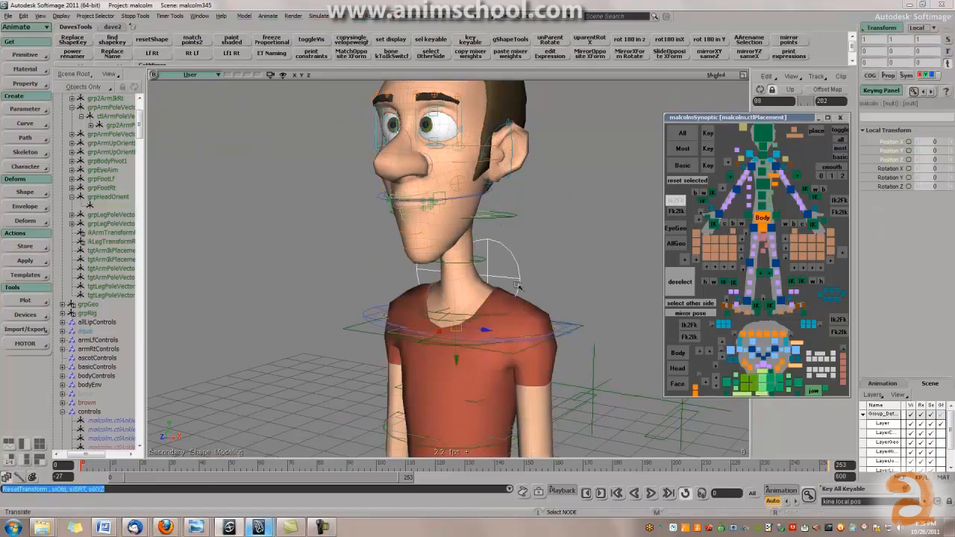
{"action": "left_click_drag", "start_coordinate": [583, 284], "coordinate": [585, 249]}
{"action": "key", "text": "c"}
{"action": "mouse_move", "coordinate": [492, 284]}
{"action": "left_mouse_down"}
{"action": "mouse_move", "coordinate": [488, 296]}
{"action": "mouse_move", "coordinate": [485, 285]}
{"action": "left_mouse_up"}
{"action": "key", "text": "ctrl+z"}
{"action": "key", "text": "ctrl+z"}
{"action": "key", "text": "ctrl+z"}
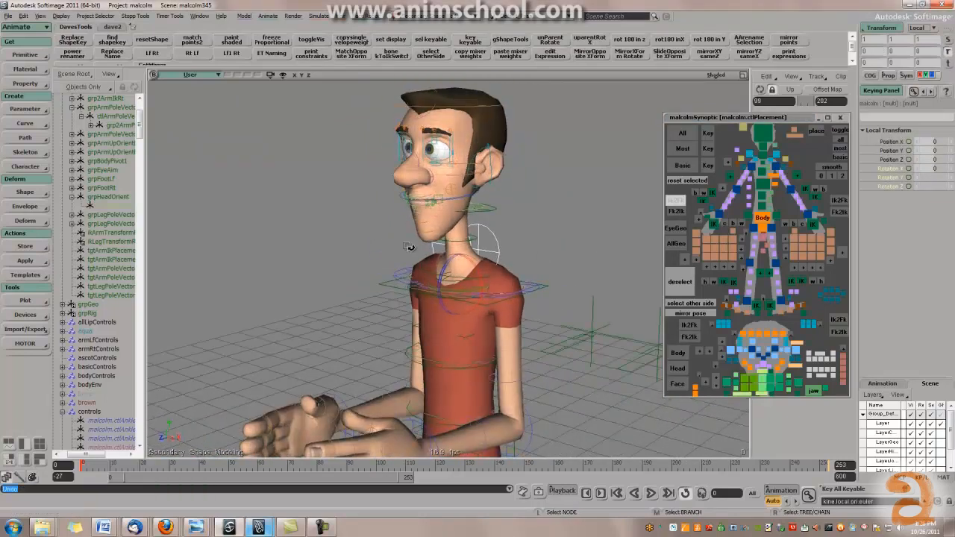
Select the left finger control ctlFingerA1Lf and rotate it to about -10.23 on X.
{"action": "left_click_drag", "start_coordinate": [612, 331], "coordinate": [621, 293]}
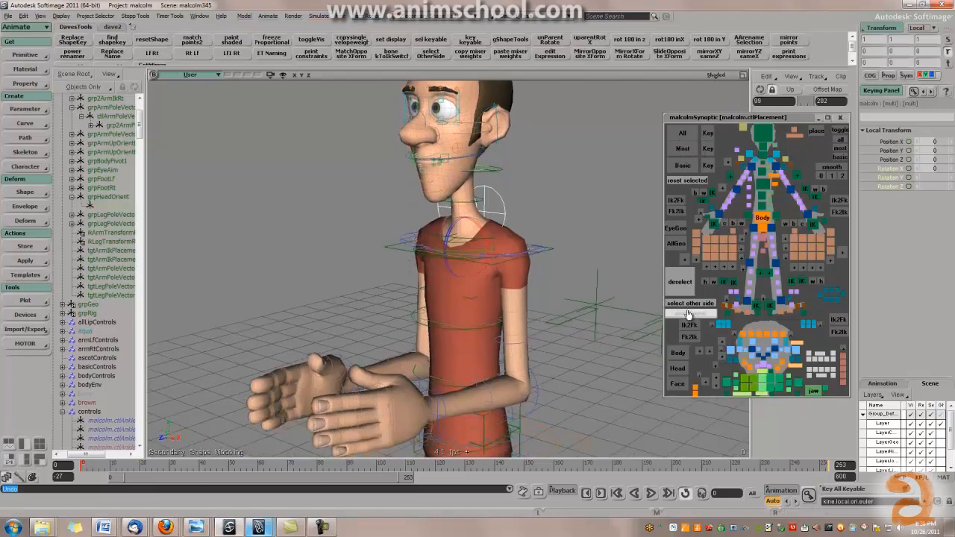
{"action": "left_click_drag", "start_coordinate": [510, 356], "coordinate": [509, 297]}
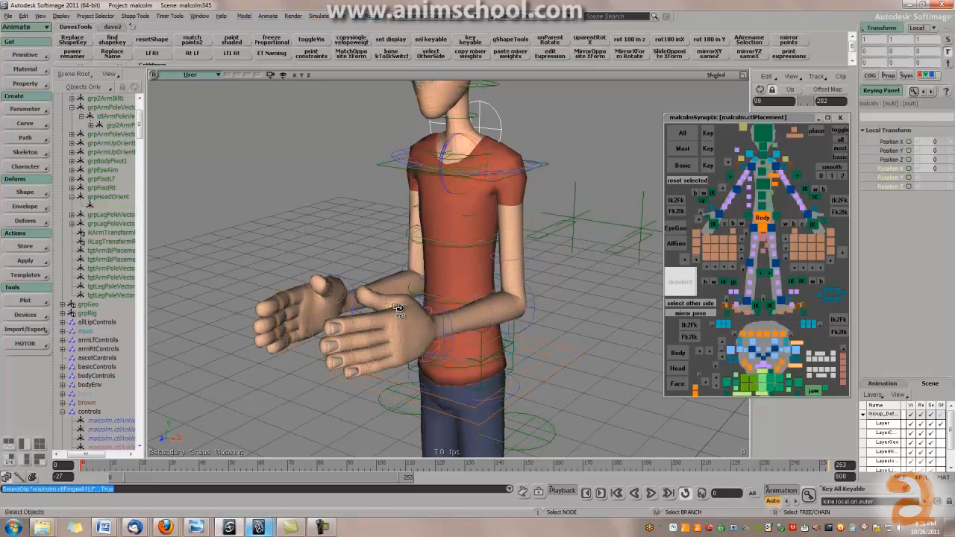
{"action": "left_click_drag", "start_coordinate": [409, 323], "coordinate": [406, 327]}
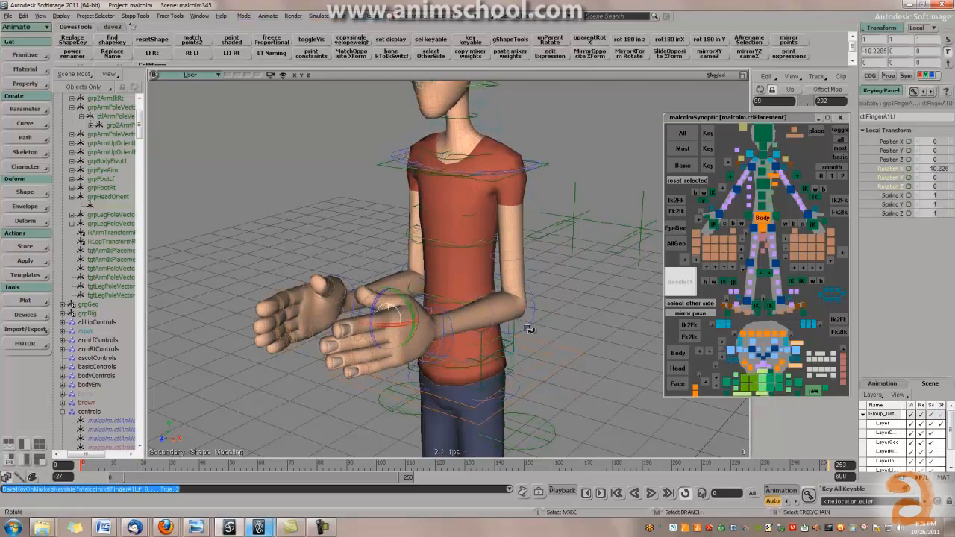
Select the left finger base controls ctlFingerB1Lf, ctlFingerC1Lf and ctlFingerD1Lf and curl them to about 37.8 on X.
{"action": "left_click", "coordinate": [806, 244]}
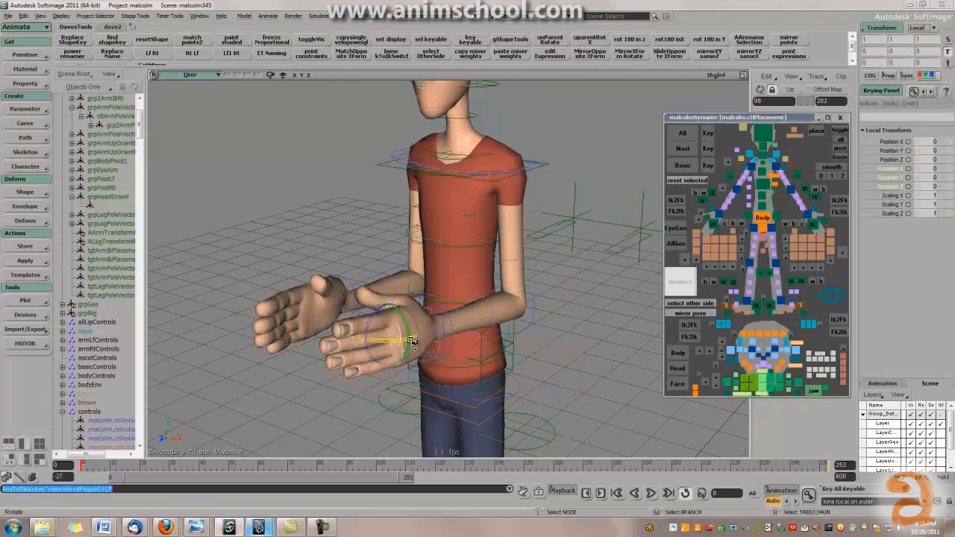
{"action": "left_click", "coordinate": [789, 242], "text": "shift"}
{"action": "left_click_drag", "start_coordinate": [403, 342], "coordinate": [372, 347]}
Select the second-joint controls ctlFingerA2Lf through ctlFingerD2Lf and curl them to about 30.75 on X.
{"action": "middle_click_drag", "start_coordinate": [371, 347], "coordinate": [634, 306]}
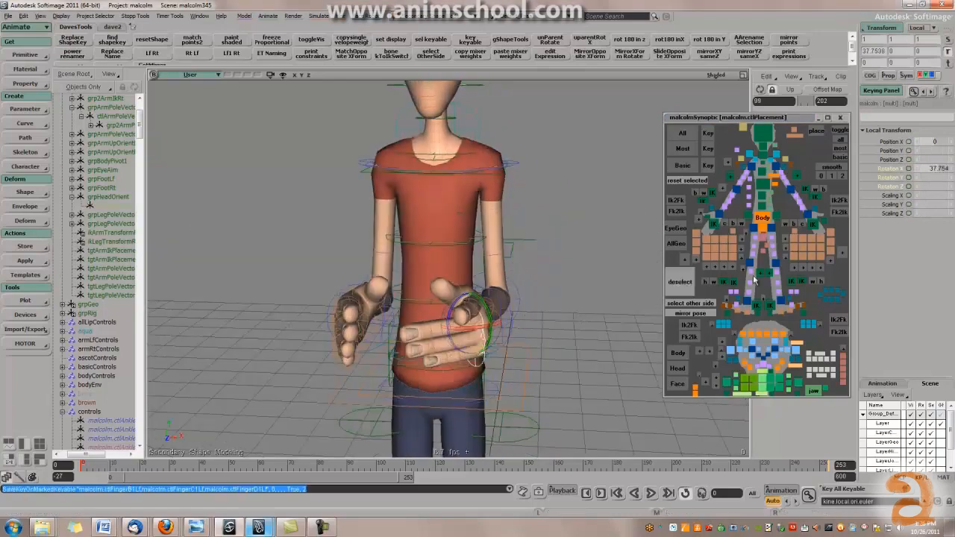
{"action": "left_click", "coordinate": [785, 248]}
{"action": "left_click_drag", "start_coordinate": [486, 316], "coordinate": [515, 349]}
{"action": "middle_click_drag", "start_coordinate": [514, 349], "coordinate": [519, 328]}
{"action": "key", "text": "f"}
{"action": "scroll", "coordinate": [518, 303], "scroll_direction": "down", "scroll_amount": 5}
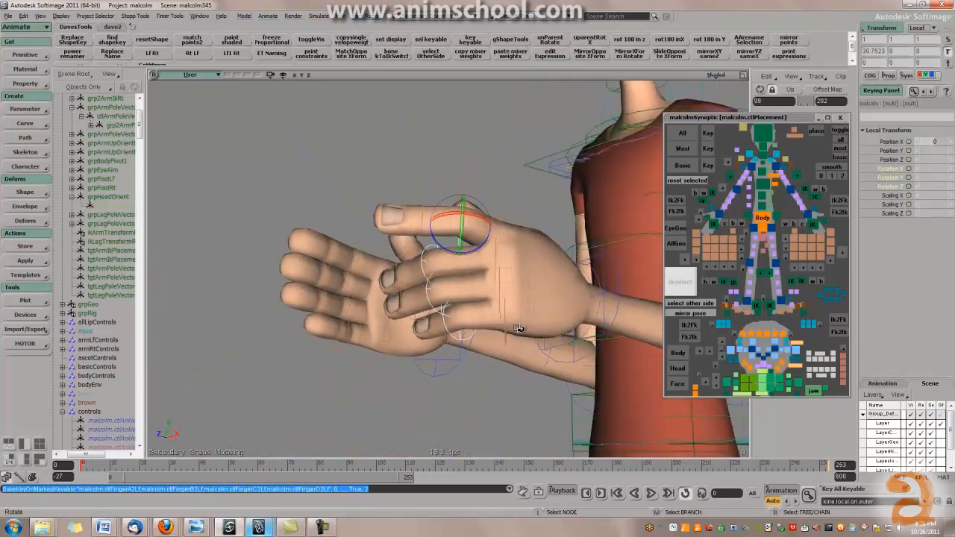
{"action": "scroll", "coordinate": [519, 328], "scroll_direction": "down", "scroll_amount": 3}
Select all the finger and thumb controls of the left hand and mark them in the synoptic.
{"action": "left_click", "coordinate": [691, 315]}
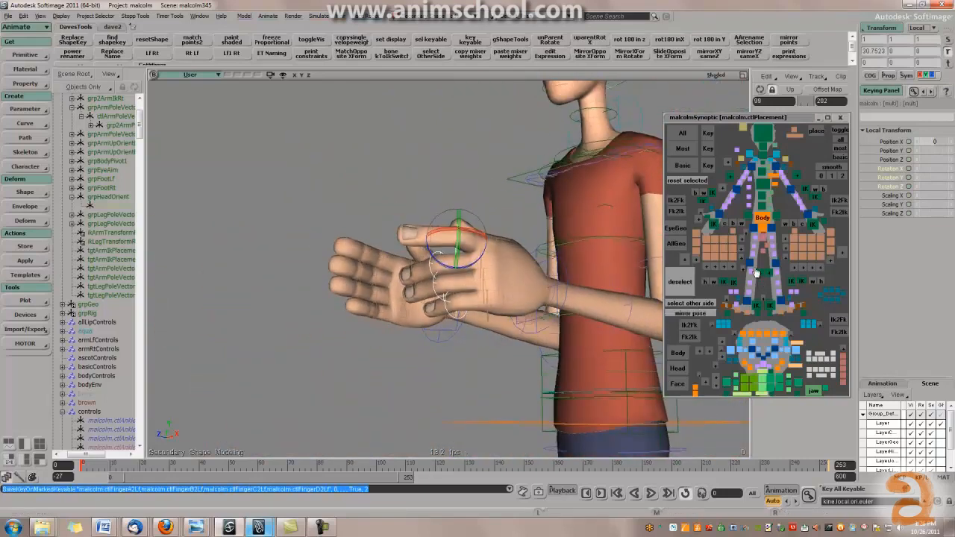
{"action": "left_click", "coordinate": [733, 292]}
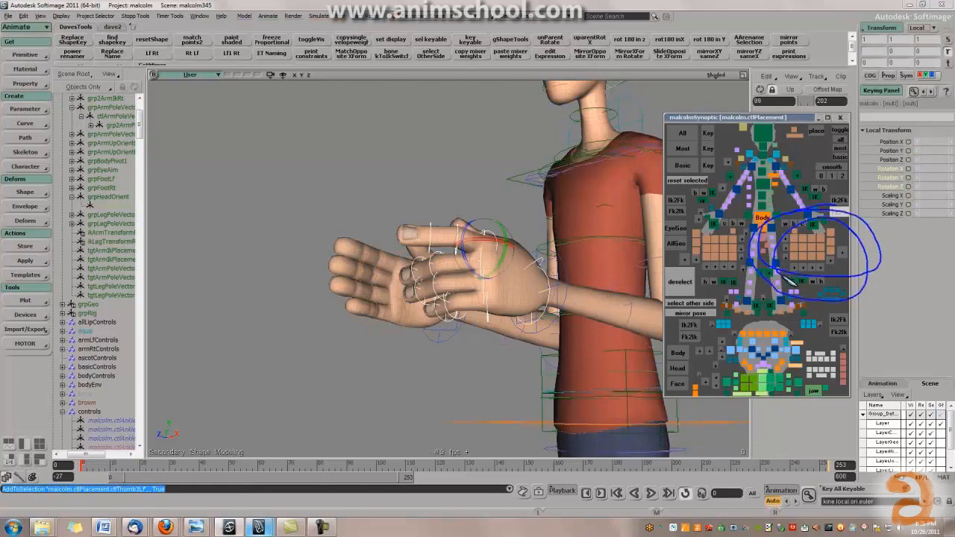
{"action": "key", "text": "Escape"}
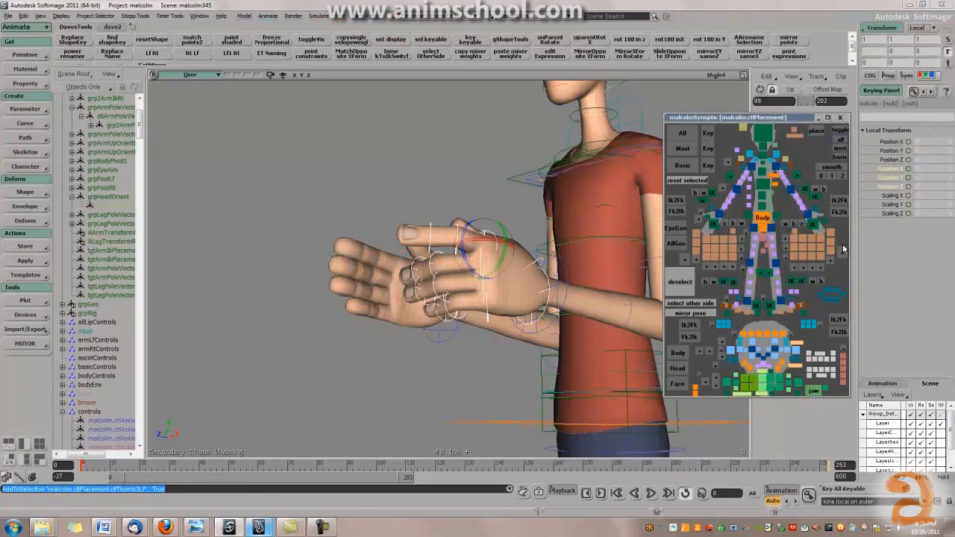
Select the complete control sets of the left arm, the right arm and the left leg in turn.
{"action": "left_click", "coordinate": [797, 178]}
{"action": "scroll", "coordinate": [582, 246], "scroll_direction": "down", "scroll_amount": 3}
{"action": "mouse_move", "coordinate": [582, 246]}
{"action": "right_mouse_down"}
{"action": "mouse_move", "coordinate": [526, 243]}
{"action": "mouse_move", "coordinate": [590, 239]}
{"action": "right_mouse_up"}
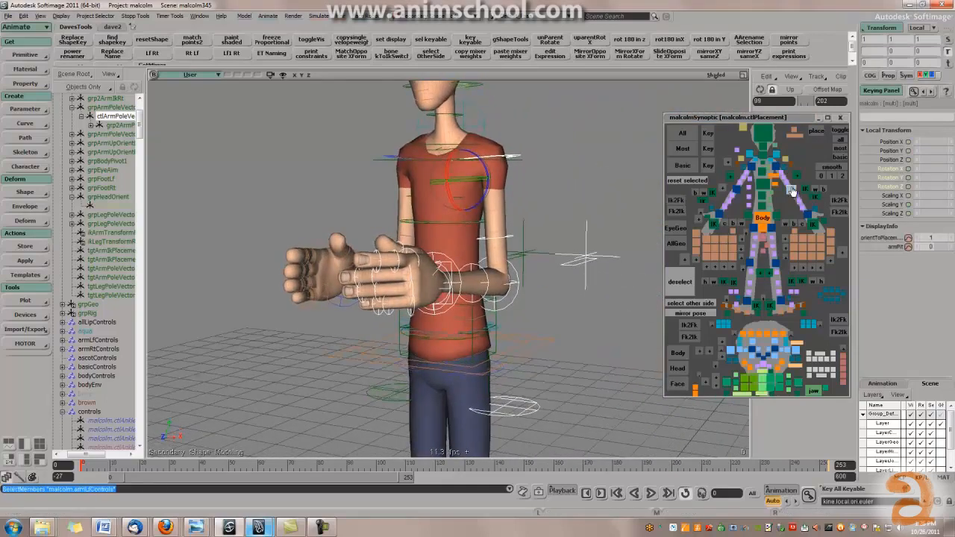
{"action": "left_click", "coordinate": [731, 177]}
{"action": "scroll", "coordinate": [483, 264], "scroll_direction": "up", "scroll_amount": 3}
{"action": "left_click", "coordinate": [767, 274]}
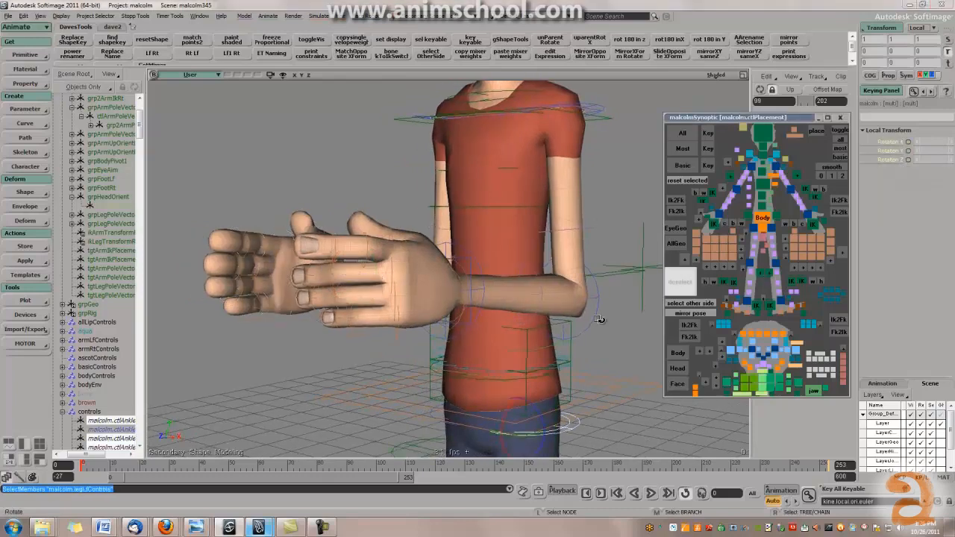
{"action": "scroll", "coordinate": [550, 343], "scroll_direction": "down", "scroll_amount": 4}
{"action": "right_click_drag", "start_coordinate": [550, 343], "coordinate": [556, 303]}
Select all the left hand's finger and thumb controls and mirror their pose to the right hand.
{"action": "scroll", "coordinate": [556, 303], "scroll_direction": "up", "scroll_amount": 3}
{"action": "left_click", "coordinate": [841, 254]}
{"action": "right_click_drag", "start_coordinate": [425, 305], "coordinate": [492, 267]}
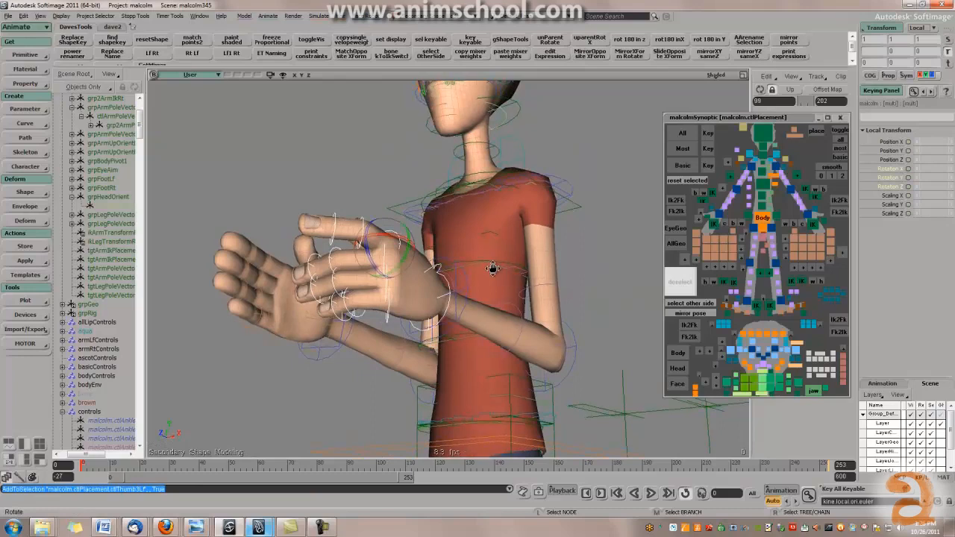
{"action": "left_click_drag", "start_coordinate": [493, 267], "coordinate": [495, 267]}
{"action": "left_click", "coordinate": [696, 318]}
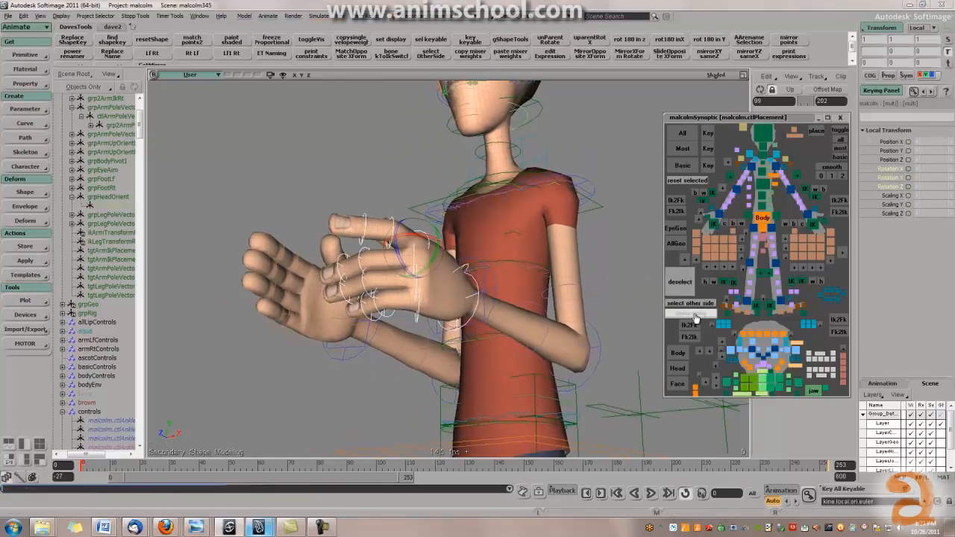
Undo the last change and mirror the left hand's finger and thumb pose to the right hand again.
{"action": "right_click_drag", "start_coordinate": [386, 311], "coordinate": [527, 305]}
{"action": "key", "text": "ctrl+z"}
{"action": "left_click_drag", "start_coordinate": [527, 305], "coordinate": [542, 294]}
{"action": "right_click_drag", "start_coordinate": [542, 293], "coordinate": [543, 290]}
{"action": "left_click_drag", "start_coordinate": [539, 311], "coordinate": [583, 329]}
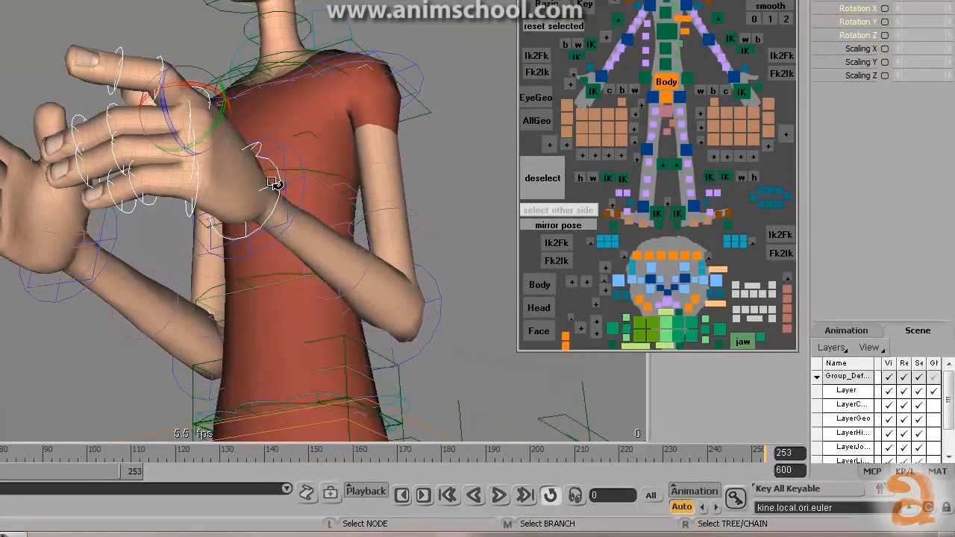
{"action": "left_click_drag", "start_coordinate": [275, 185], "coordinate": [303, 196], "text": "alt"}
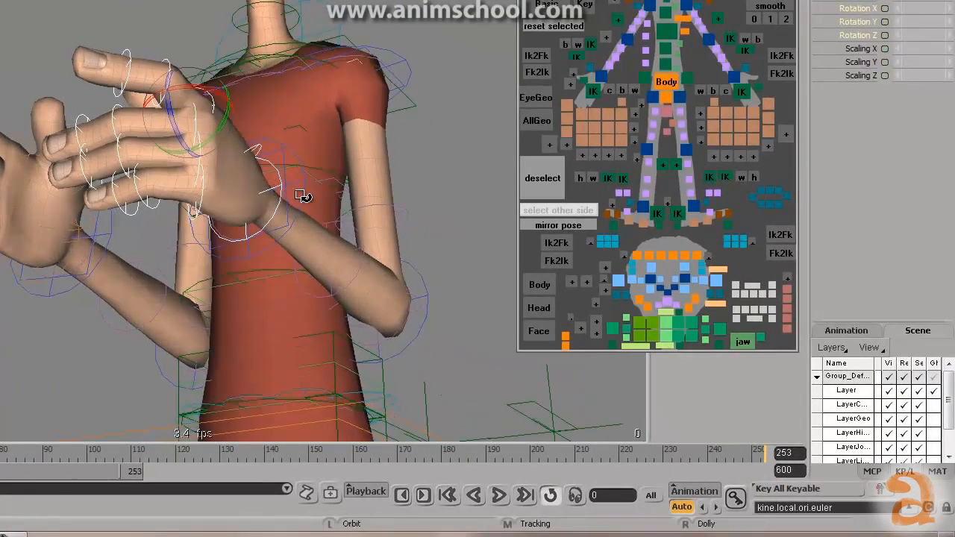
{"action": "left_click", "coordinate": [553, 213]}
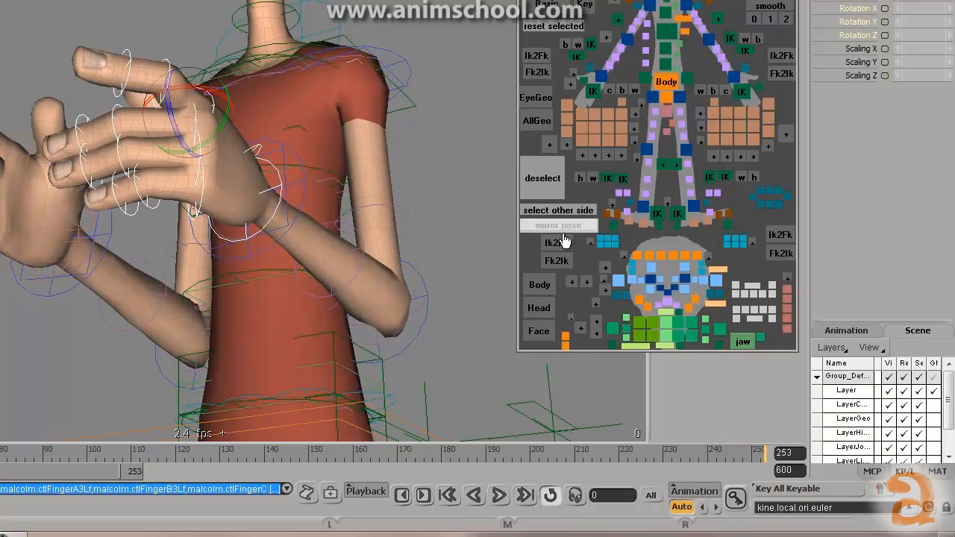
{"action": "left_click", "coordinate": [392, 220]}
{"action": "left_click_drag", "start_coordinate": [391, 215], "coordinate": [320, 231], "text": "alt"}
{"action": "left_click", "coordinate": [557, 212]}
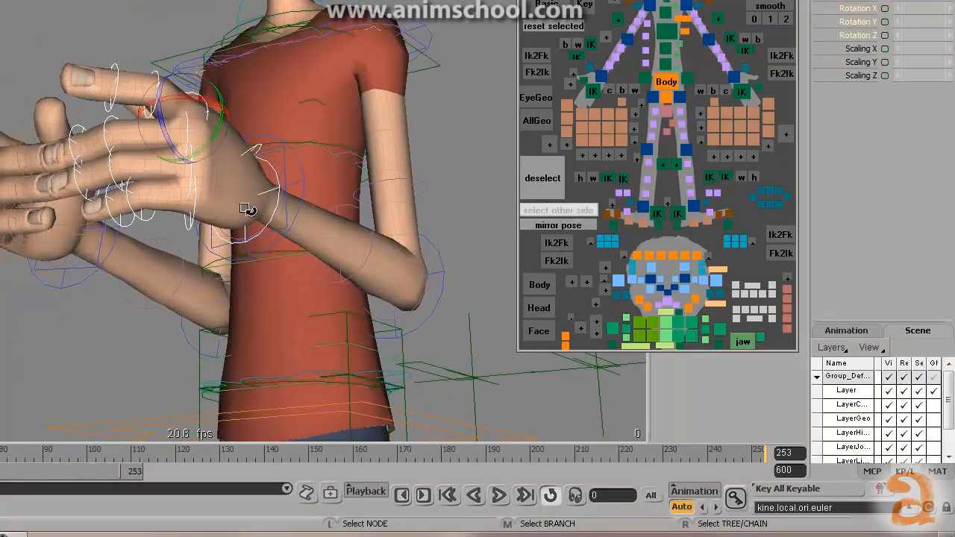
Select the left elbow control ctlArmLoLf and mirror its pose to the right arm.
{"action": "left_click_drag", "start_coordinate": [394, 180], "coordinate": [392, 236], "text": "alt"}
{"action": "left_click", "coordinate": [453, 215]}
{"action": "left_click", "coordinate": [669, 296]}
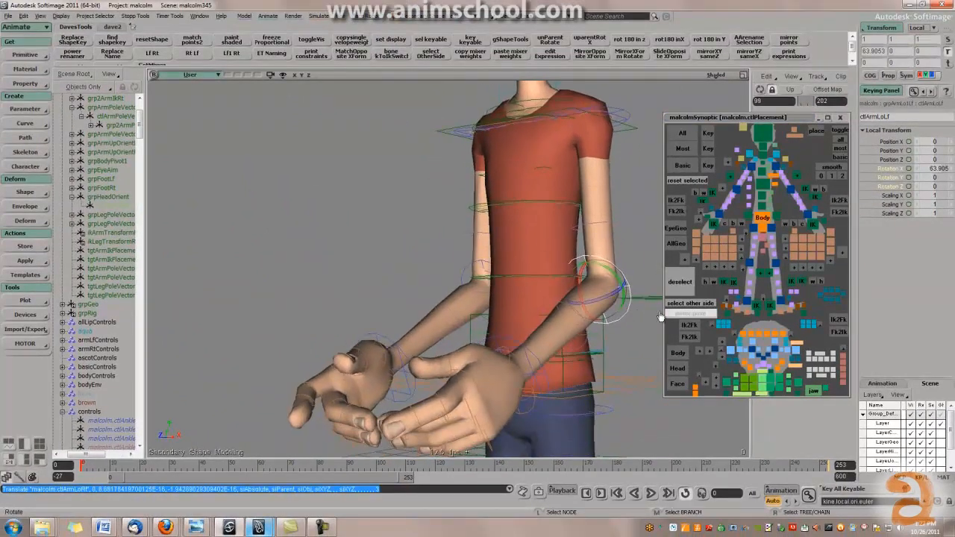
Select the complete set of finger and thumb controls on the left hand.
{"action": "left_click_drag", "start_coordinate": [533, 334], "coordinate": [627, 321], "text": "alt"}
{"action": "left_click", "coordinate": [846, 255]}
{"action": "right_click_drag", "start_coordinate": [478, 328], "coordinate": [510, 297], "text": "alt"}
{"action": "left_click_drag", "start_coordinate": [509, 296], "coordinate": [572, 333], "text": "alt"}
{"action": "middle_click_drag", "start_coordinate": [572, 333], "coordinate": [535, 317], "text": "alt"}
{"action": "left_click", "coordinate": [843, 256]}
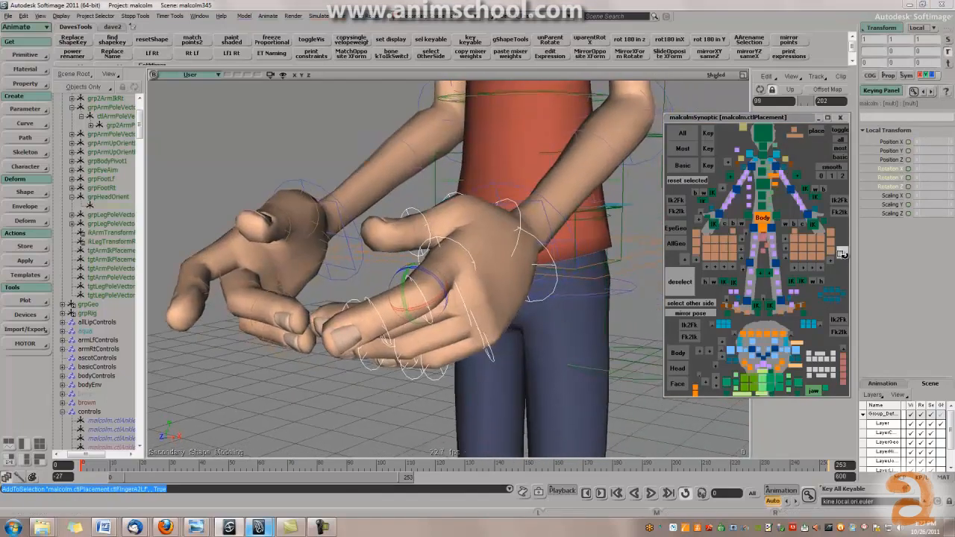
{"action": "left_click_drag", "start_coordinate": [638, 296], "coordinate": [556, 317], "text": "alt"}
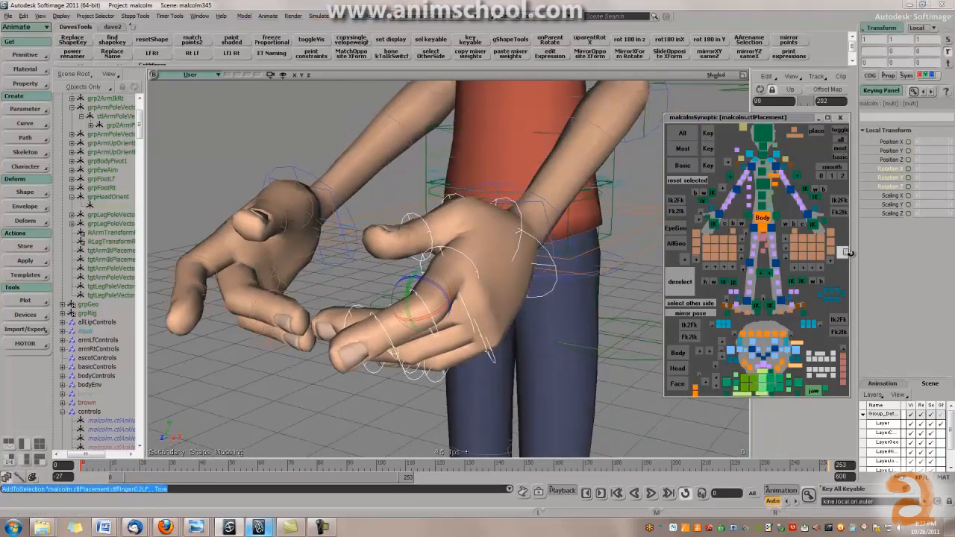
Select the left fingers' joint controls one row at a time, from the tips to the knuckles, and try curling each row.
{"action": "left_click", "coordinate": [785, 262]}
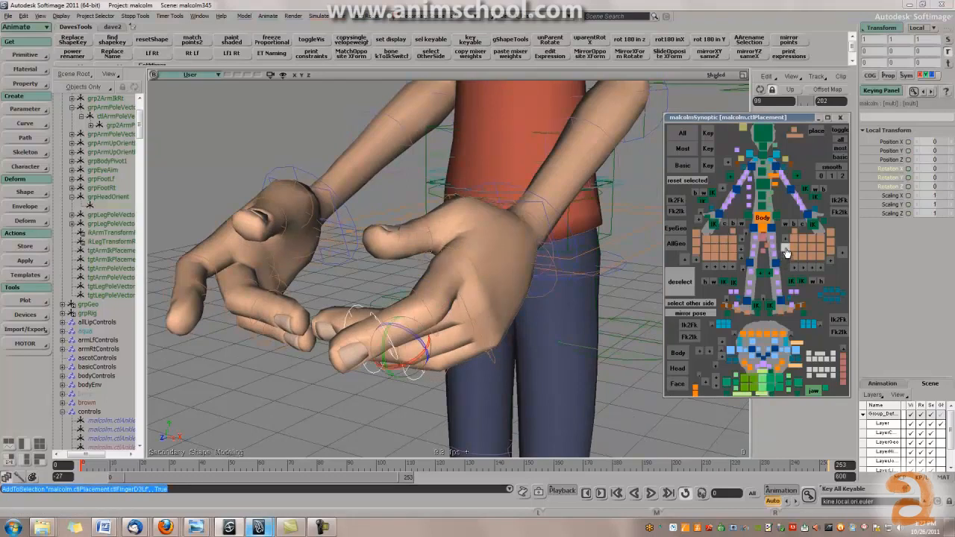
{"action": "left_click", "coordinate": [786, 260], "text": "shift"}
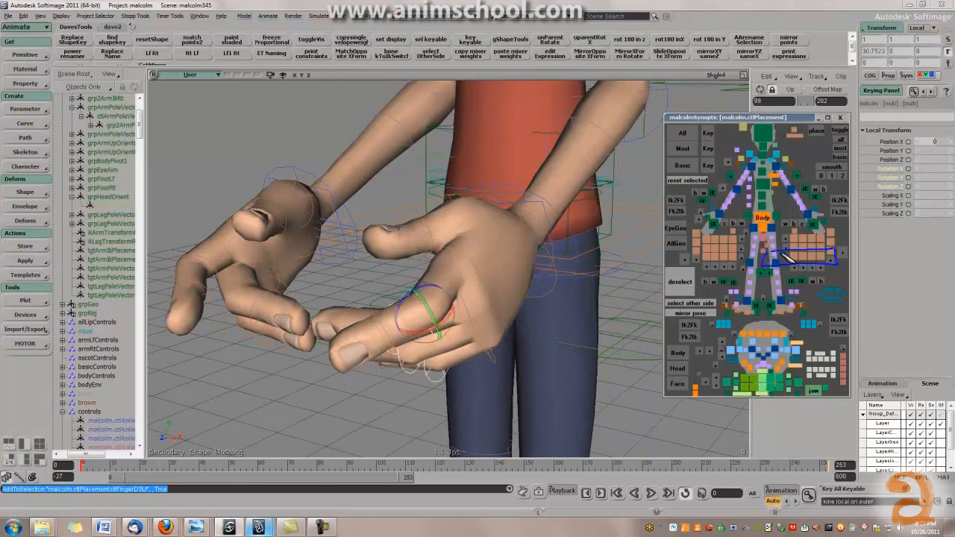
{"action": "left_click_drag", "start_coordinate": [440, 321], "coordinate": [485, 323]}
{"action": "key", "text": "ctrl+z"}
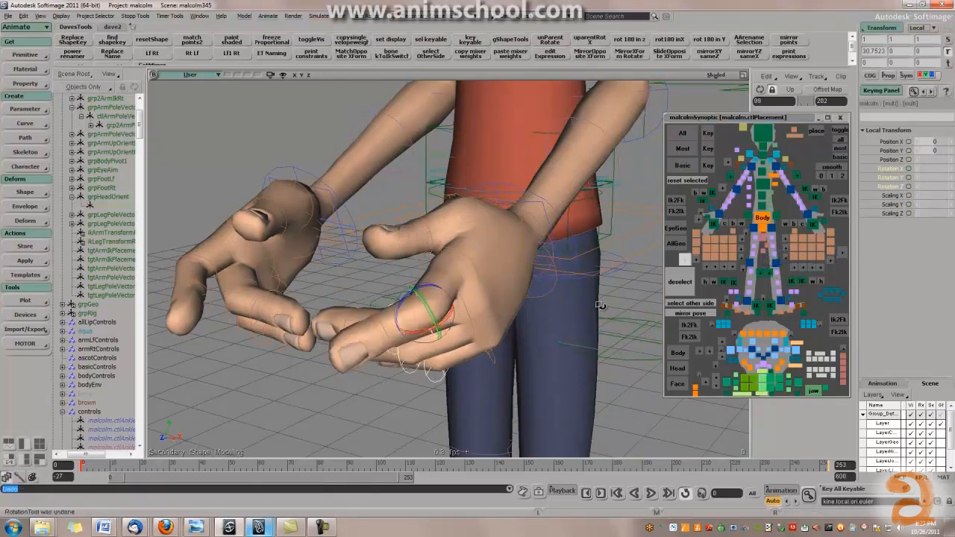
{"action": "left_click", "coordinate": [785, 249], "text": "shift"}
{"action": "left_click_drag", "start_coordinate": [440, 335], "coordinate": [457, 336]}
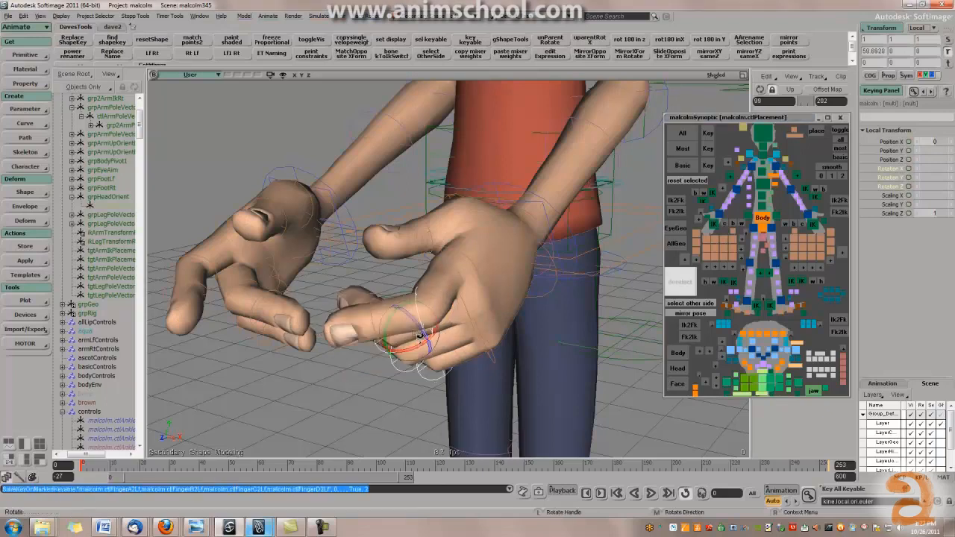
{"action": "key", "text": "ctrl+z"}
{"action": "left_click", "coordinate": [786, 236], "text": "shift"}
{"action": "left_click_drag", "start_coordinate": [469, 288], "coordinate": [430, 300]}
{"action": "key", "text": "ctrl+z"}
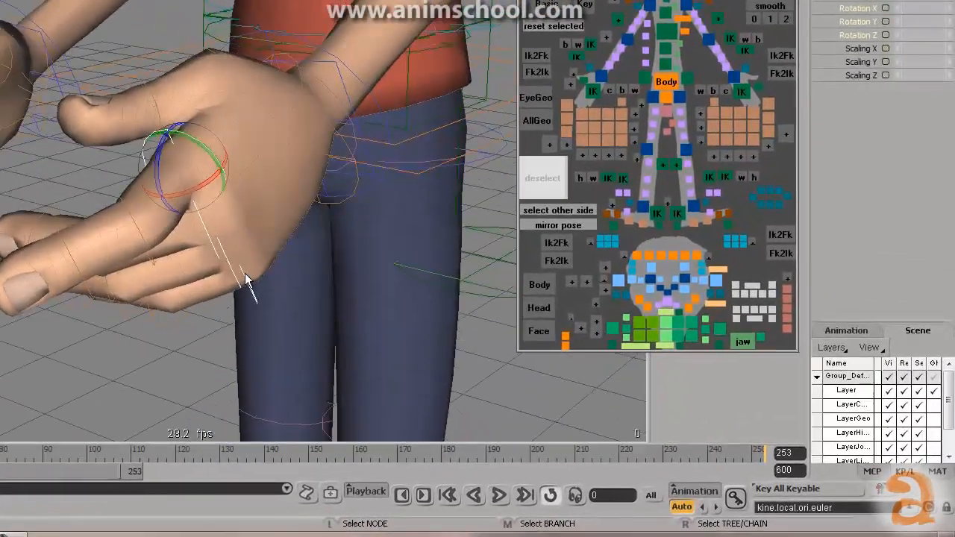
Select all the joint controls of the left little finger and try rotating them together.
{"action": "left_click", "coordinate": [715, 158]}
{"action": "left_click_drag", "start_coordinate": [275, 306], "coordinate": [212, 202], "text": "alt"}
{"action": "left_click_drag", "start_coordinate": [129, 118], "coordinate": [128, 166]}
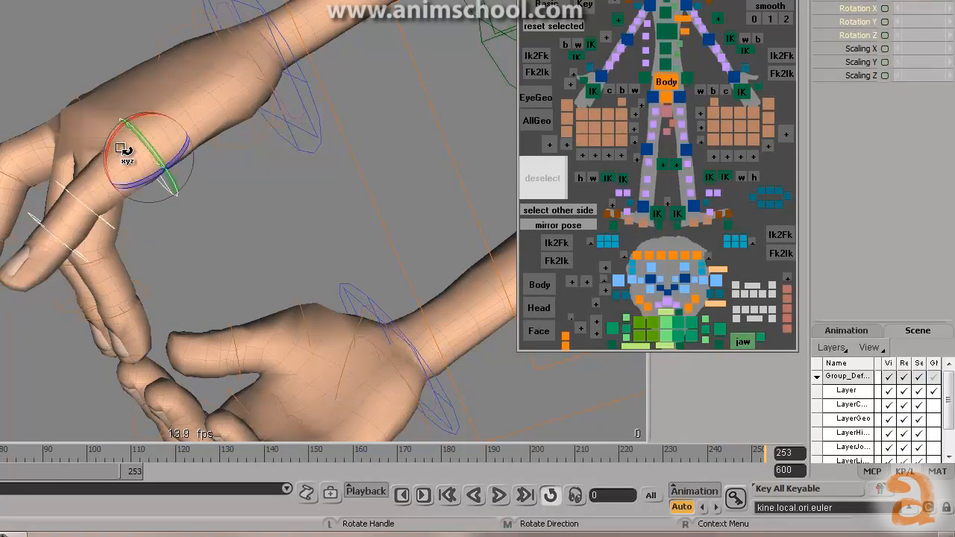
{"action": "mouse_move", "coordinate": [128, 147]}
{"action": "left_mouse_down"}
{"action": "mouse_move", "coordinate": [132, 128]}
{"action": "mouse_move", "coordinate": [133, 146]}
{"action": "left_mouse_up"}
{"action": "key", "text": "ctrl+z"}
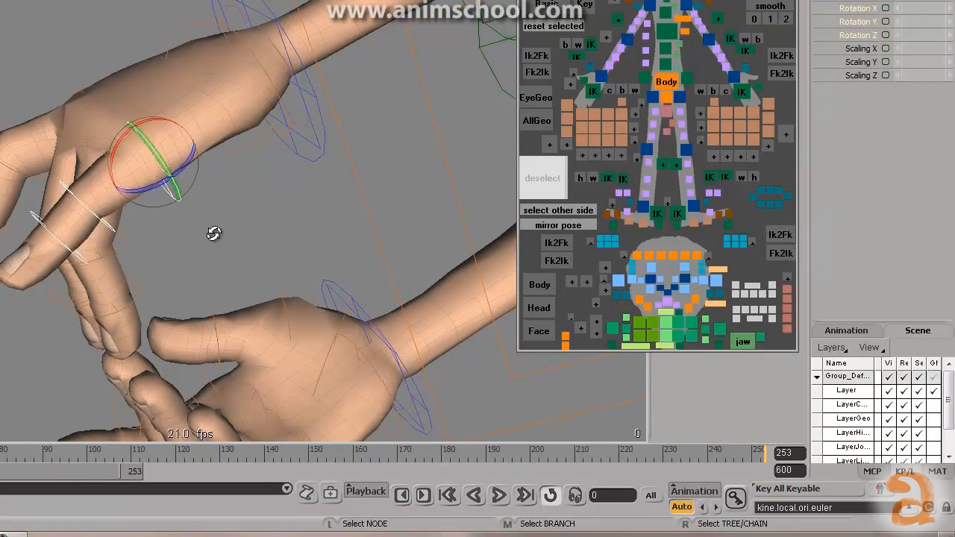
Show the transform settings, set the rotation mode to Add and try curling the little finger's controls together.
{"action": "left_click_drag", "start_coordinate": [213, 233], "coordinate": [193, 188]}
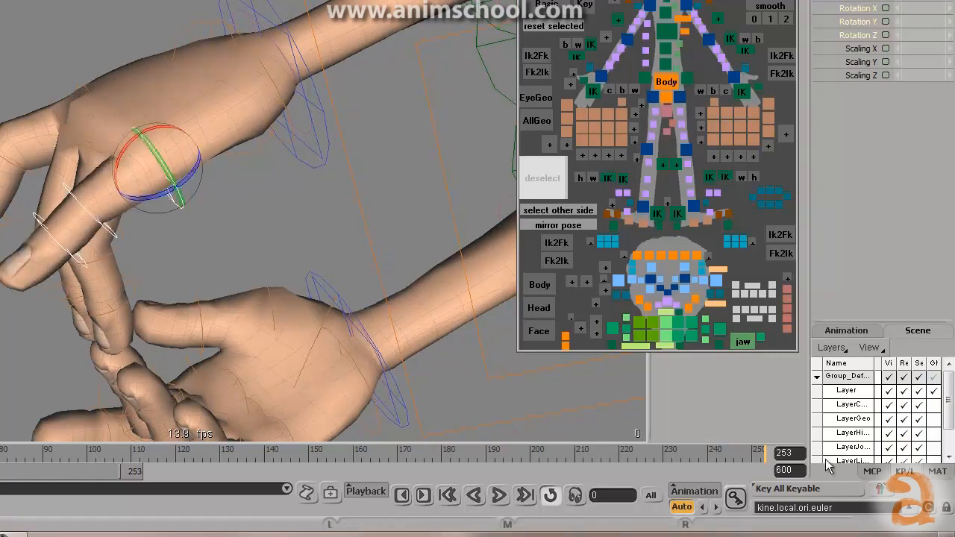
{"action": "left_click", "coordinate": [874, 473]}
{"action": "left_click", "coordinate": [877, 211]}
{"action": "left_click_drag", "start_coordinate": [143, 127], "coordinate": [137, 197]}
{"action": "left_click_drag", "start_coordinate": [138, 197], "coordinate": [106, 194], "text": "alt"}
{"action": "key", "text": "ctrl+z"}
{"action": "middle_click_drag", "start_coordinate": [177, 156], "coordinate": [224, 133], "text": "alt"}
{"action": "middle_click", "coordinate": [140, 96]}
{"action": "left_click_drag", "start_coordinate": [133, 109], "coordinate": [195, 162]}
{"action": "key", "text": "ctrl+z"}
{"action": "left_click_drag", "start_coordinate": [158, 132], "coordinate": [172, 112], "text": "alt"}
Rotate the left little finger's tip-joint control to about 15.13 on X.
{"action": "left_click_drag", "start_coordinate": [137, 191], "coordinate": [185, 224]}
{"action": "mouse_move", "coordinate": [186, 176]}
{"action": "left_mouse_down"}
{"action": "mouse_move", "coordinate": [179, 166]}
{"action": "mouse_move", "coordinate": [156, 181]}
{"action": "mouse_move", "coordinate": [192, 170]}
{"action": "left_mouse_up"}
{"action": "left_click_drag", "start_coordinate": [267, 232], "coordinate": [195, 208]}
{"action": "key", "text": "space"}
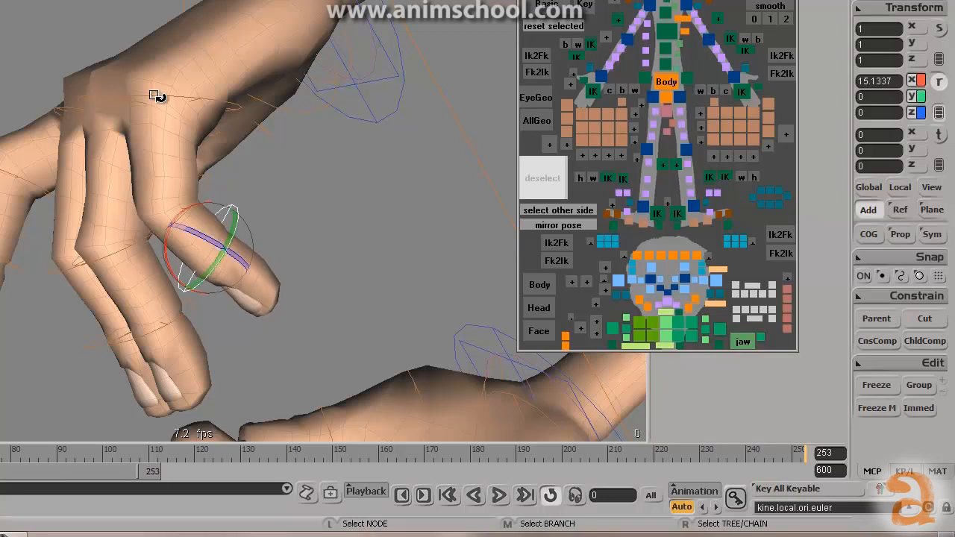
Rotate the left little finger's middle-joint control to about 31.96 on X.
{"action": "left_click", "coordinate": [157, 97]}
{"action": "left_click_drag", "start_coordinate": [150, 90], "coordinate": [166, 70]}
{"action": "left_click_drag", "start_coordinate": [179, 93], "coordinate": [214, 213], "text": "alt"}
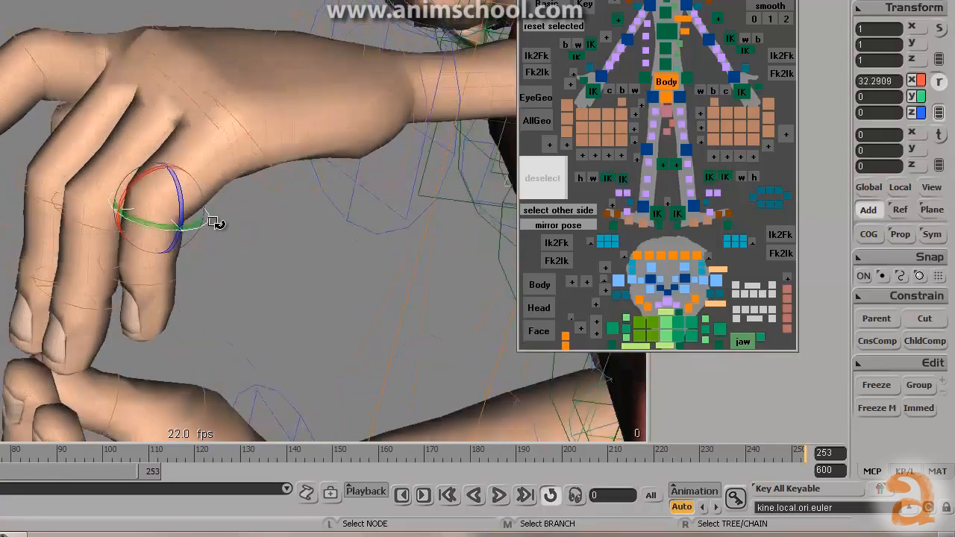
{"action": "left_click_drag", "start_coordinate": [145, 162], "coordinate": [239, 201]}
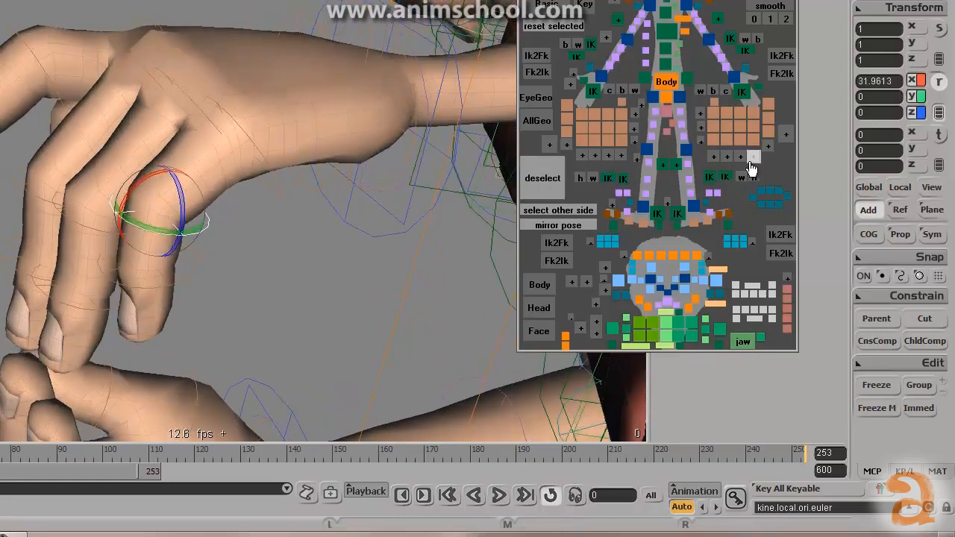
Select the left little finger's three joint controls from the synoptic and try curling them in Add mode.
{"action": "left_click", "coordinate": [718, 155]}
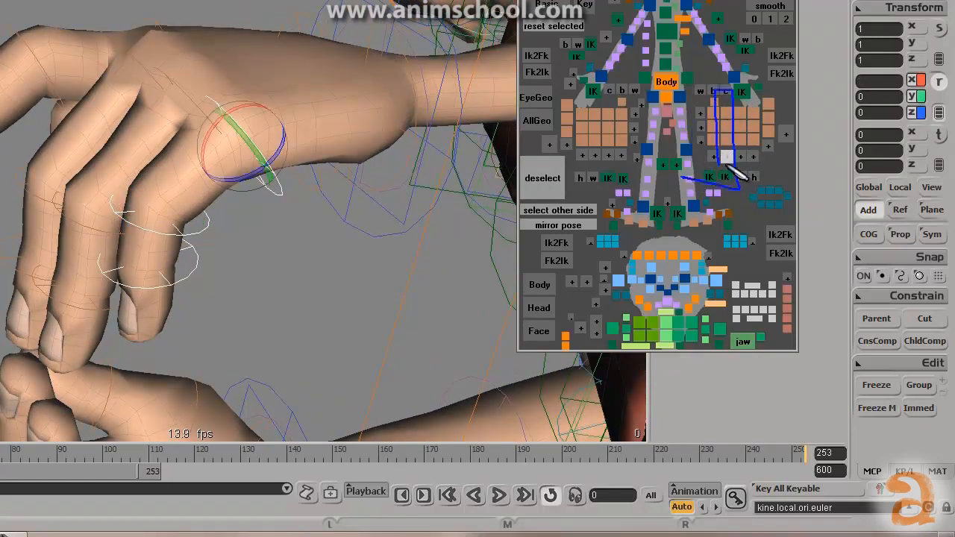
{"action": "left_click", "coordinate": [740, 127]}
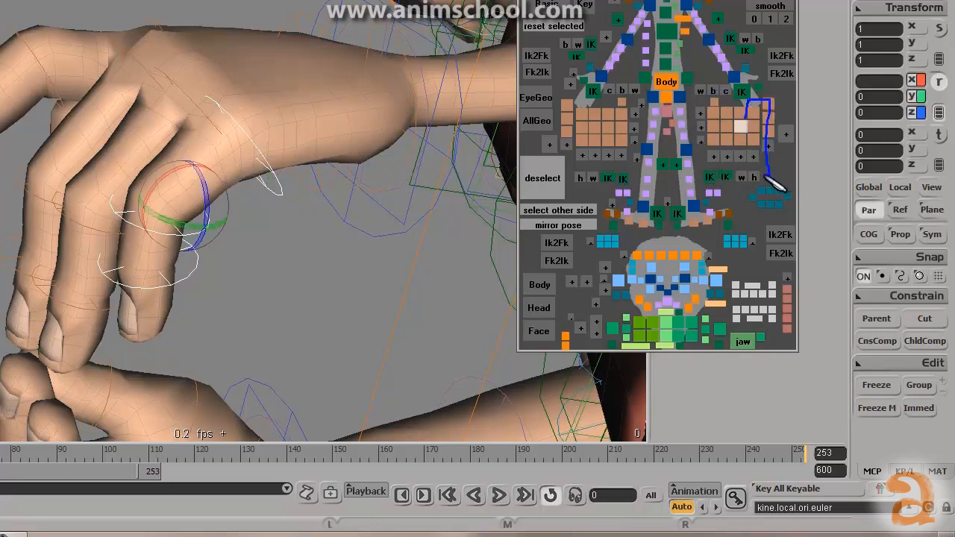
{"action": "key", "text": "Escape"}
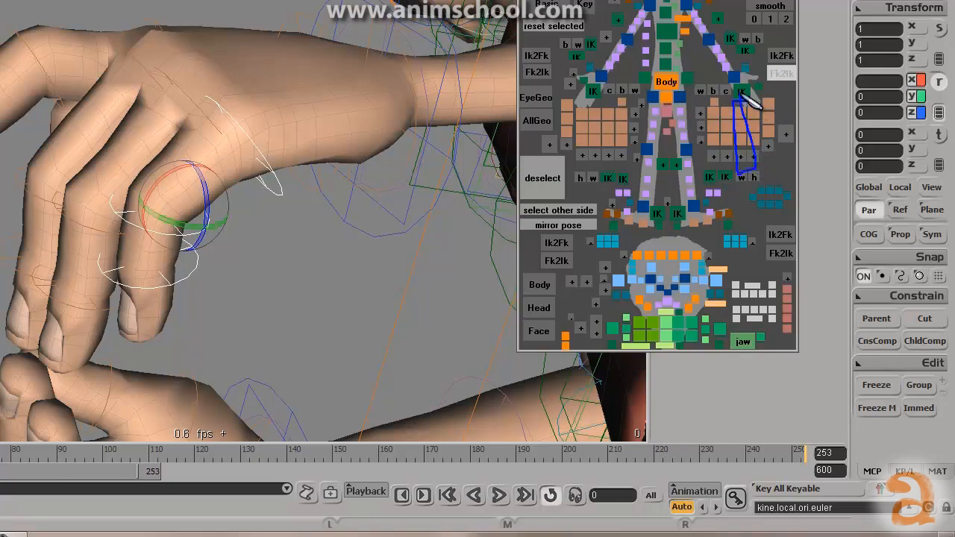
{"action": "left_click", "coordinate": [769, 106]}
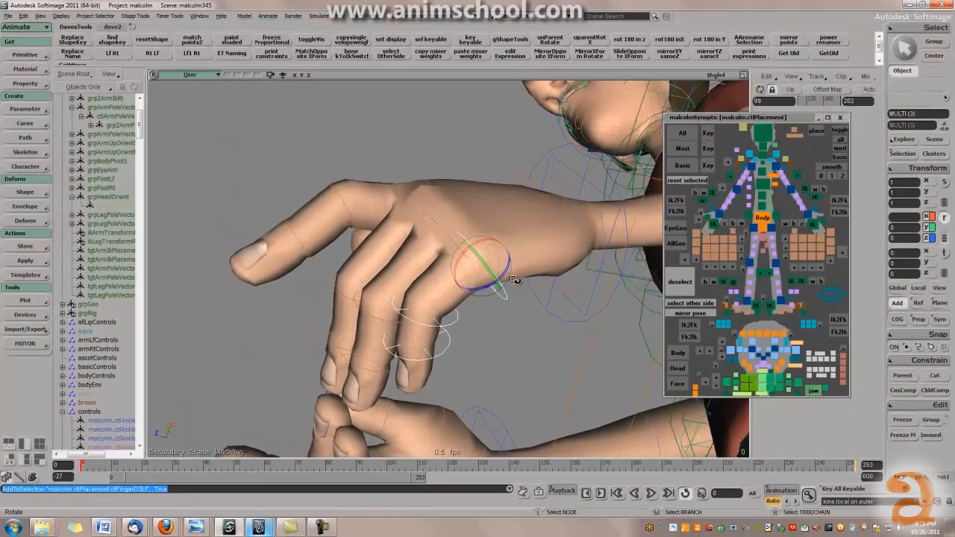
{"action": "scroll", "coordinate": [615, 265], "scroll_direction": "down", "scroll_amount": 3}
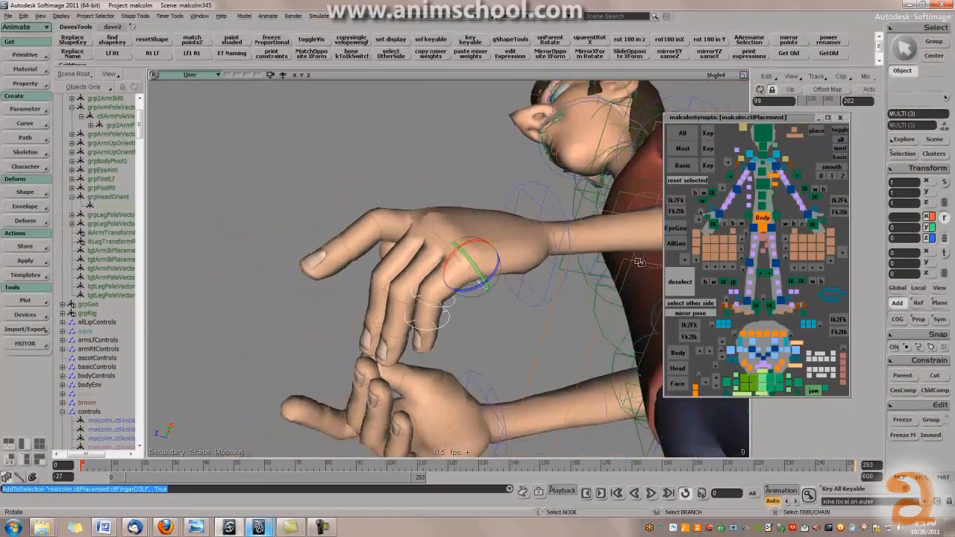
{"action": "left_click_drag", "start_coordinate": [470, 258], "coordinate": [457, 259]}
{"action": "key", "text": "ctrl+z"}
{"action": "left_click", "coordinate": [821, 260]}
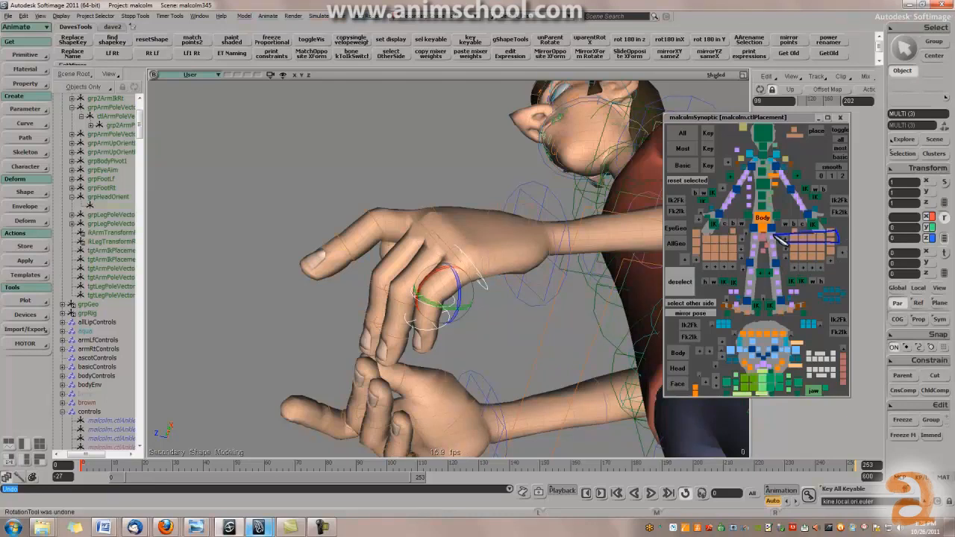
{"action": "left_click_drag", "start_coordinate": [579, 259], "coordinate": [557, 276], "text": "alt"}
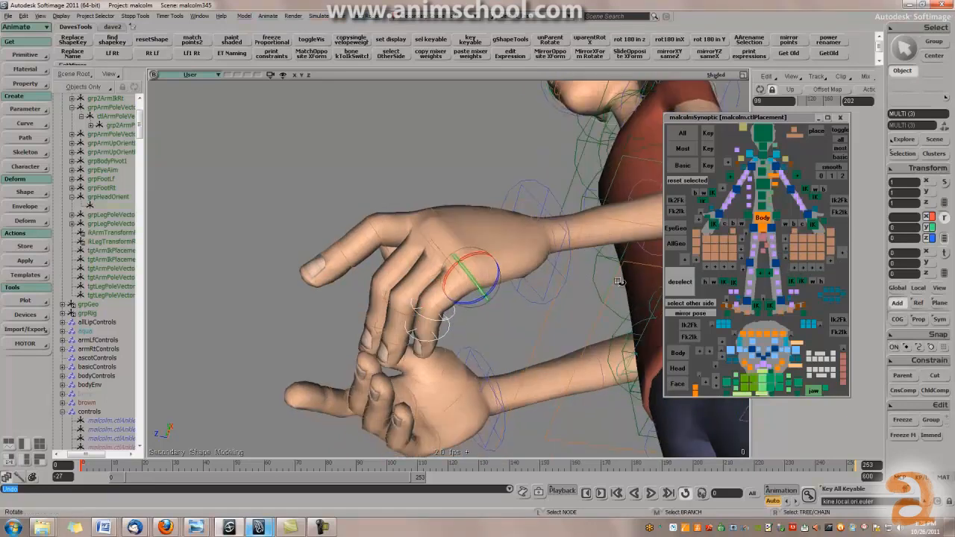
Select the left hand's palm control near the wrist and try rotating it to cup the palm.
{"action": "left_click", "coordinate": [798, 236]}
{"action": "left_click_drag", "start_coordinate": [541, 240], "coordinate": [551, 312]}
{"action": "key", "text": "ctrl+z"}
{"action": "left_click_drag", "start_coordinate": [395, 231], "coordinate": [444, 256]}
{"action": "right_click_drag", "start_coordinate": [443, 256], "coordinate": [426, 256], "text": "alt"}
{"action": "left_click_drag", "start_coordinate": [420, 245], "coordinate": [411, 212], "text": "alt"}
{"action": "key", "text": "ctrl+z"}
{"action": "mouse_move", "coordinate": [286, 155]}
{"action": "left_mouse_down"}
{"action": "mouse_move", "coordinate": [303, 152]}
{"action": "mouse_move", "coordinate": [274, 162]}
{"action": "left_mouse_up"}
{"action": "key", "text": "ctrl+z"}
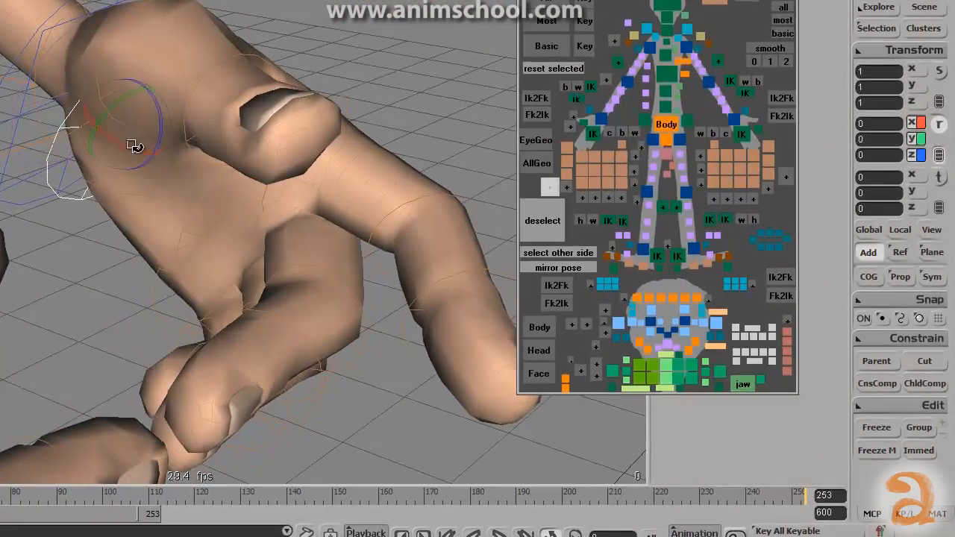
{"action": "left_click_drag", "start_coordinate": [134, 146], "coordinate": [101, 154]}
{"action": "key", "text": "ctrl+z"}
{"action": "left_click_drag", "start_coordinate": [348, 219], "coordinate": [310, 220], "text": "alt"}
{"action": "key", "text": "ctrl+z"}
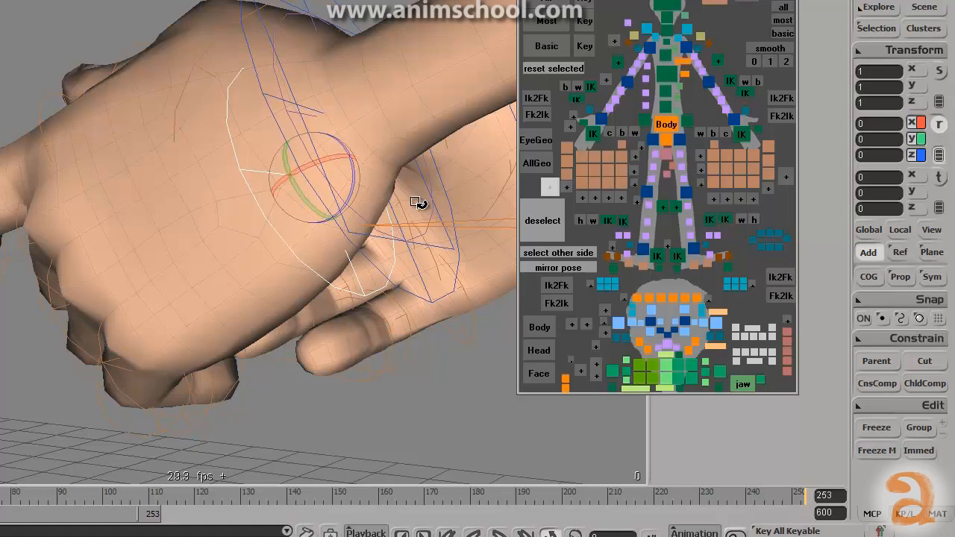
Try larger rotations of the palm control and a switch to translation before returning to rotation.
{"action": "left_click_drag", "start_coordinate": [311, 195], "coordinate": [458, 112]}
{"action": "key", "text": "ctrl+z"}
{"action": "left_click_drag", "start_coordinate": [298, 302], "coordinate": [277, 335]}
{"action": "right_click_drag", "start_coordinate": [277, 335], "coordinate": [299, 328]}
{"action": "key", "text": "ctrl+z"}
{"action": "key", "text": "ctrl+z"}
{"action": "left_click_drag", "start_coordinate": [321, 218], "coordinate": [291, 90]}
{"action": "key", "text": "v"}
{"action": "key", "text": "ctrl+z"}
{"action": "key", "text": "c"}
{"action": "key", "text": "ctrl+z"}
Try rotating the left thumb's base control about Y, and curl its tip control ctlThumb3Lf to about 41.73 on X.
{"action": "middle_click_drag", "start_coordinate": [288, 97], "coordinate": [273, 149]}
{"action": "left_click_drag", "start_coordinate": [274, 149], "coordinate": [292, 127]}
{"action": "key", "text": "ctrl+z"}
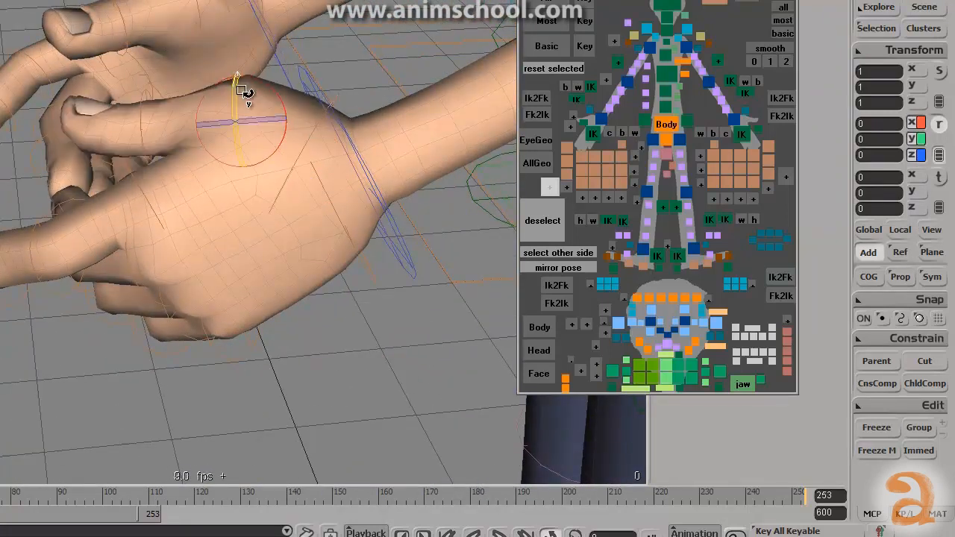
{"action": "middle_click_drag", "start_coordinate": [241, 85], "coordinate": [272, 90]}
{"action": "left_click_drag", "start_coordinate": [207, 85], "coordinate": [243, 77]}
{"action": "key", "text": "ctrl+z"}
{"action": "left_click_drag", "start_coordinate": [157, 121], "coordinate": [133, 94], "text": "alt"}
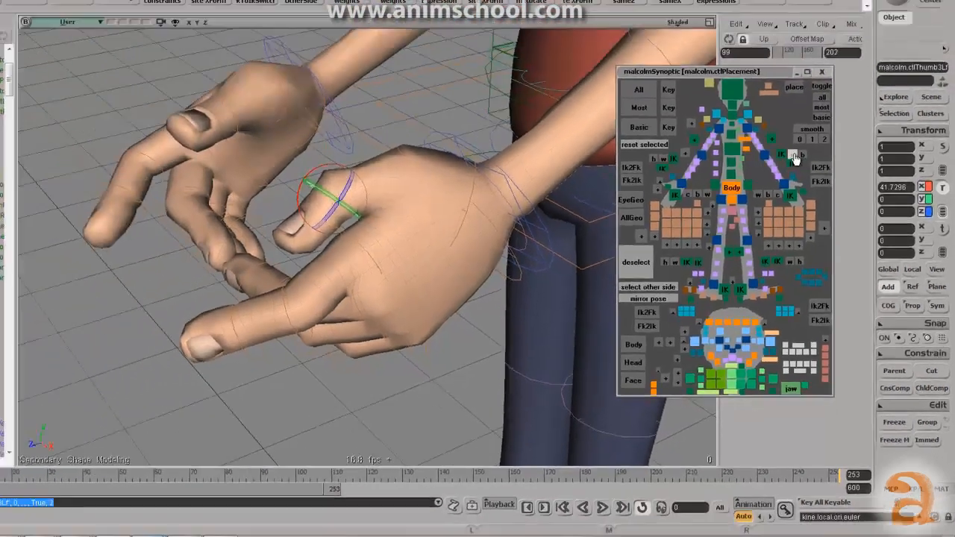
Set the character's mesh smoothing to level 1 and clear the selection.
{"action": "left_click", "coordinate": [770, 63]}
{"action": "left_click", "coordinate": [409, 203]}
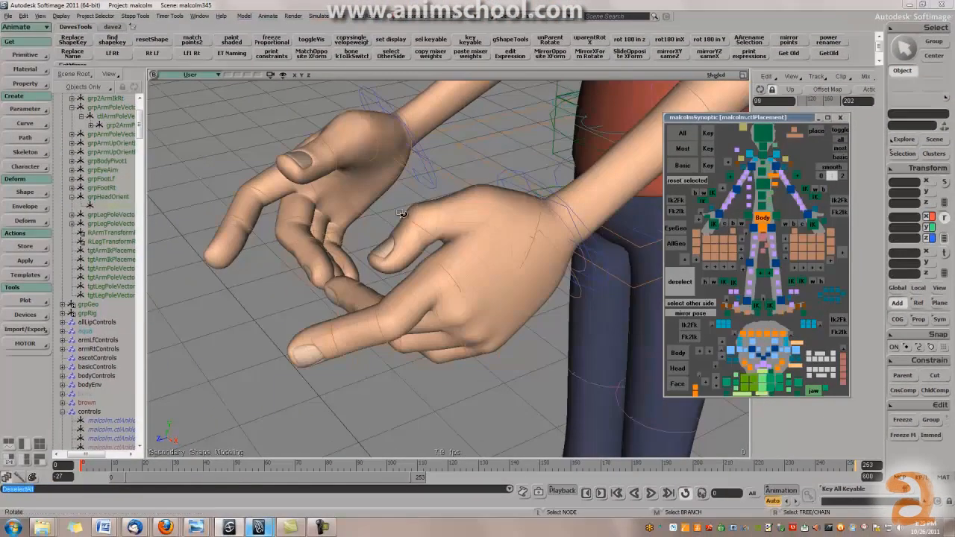
{"action": "left_click", "coordinate": [410, 202]}
Select the left index finger's base control ctlFingerA1Lf and rotate it to about 38.73 on X.
{"action": "left_click_drag", "start_coordinate": [410, 205], "coordinate": [542, 241], "text": "alt"}
{"action": "right_click_drag", "start_coordinate": [542, 241], "coordinate": [625, 296], "text": "alt"}
{"action": "left_click_drag", "start_coordinate": [625, 297], "coordinate": [510, 309], "text": "alt"}
{"action": "left_click", "coordinate": [554, 268]}
{"action": "left_click_drag", "start_coordinate": [511, 310], "coordinate": [508, 276], "text": "alt"}
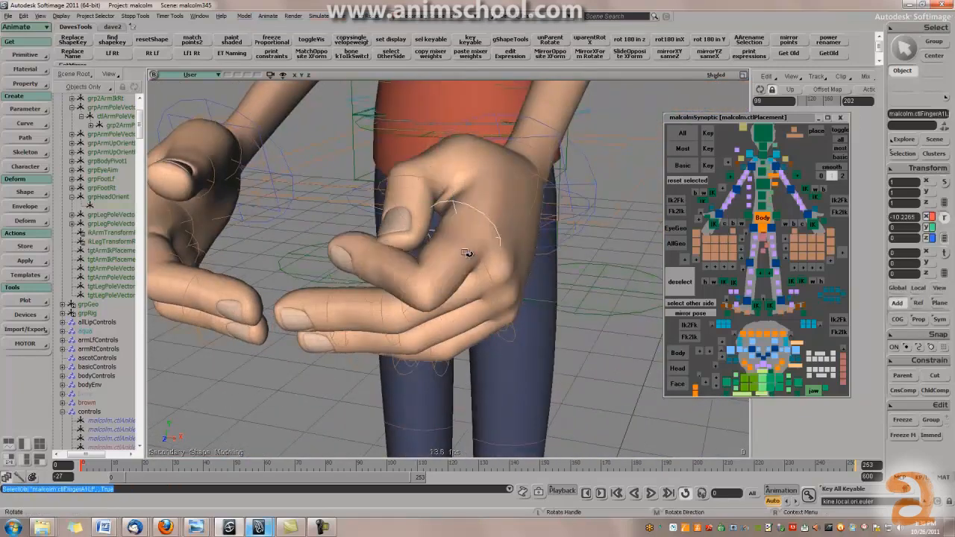
{"action": "left_click_drag", "start_coordinate": [500, 293], "coordinate": [490, 267], "text": "alt"}
{"action": "left_click_drag", "start_coordinate": [371, 234], "coordinate": [376, 241], "text": "alt"}
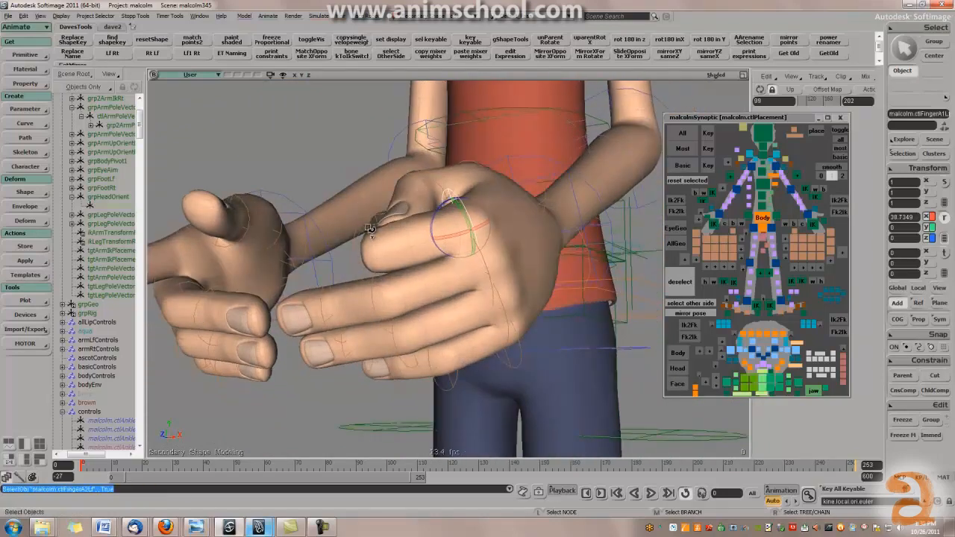
Reset the index finger's second-joint control ctlFingerA2Lf and curl the finger again from that joint.
{"action": "left_click", "coordinate": [369, 229]}
{"action": "key", "text": "ctrl+shift+r"}
{"action": "left_click_drag", "start_coordinate": [435, 277], "coordinate": [433, 265], "text": "alt"}
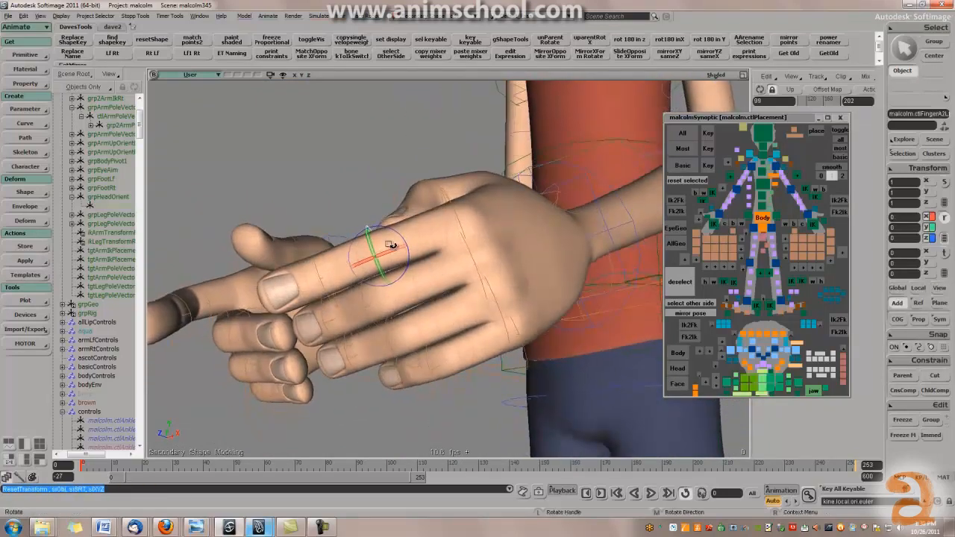
{"action": "left_click_drag", "start_coordinate": [399, 252], "coordinate": [390, 307]}
Rotate ctlFingerC1Lf to about 37.8 on X, and select controls ctlFingerA1Lf through ctlFingerD1Lf and curl them together.
{"action": "left_click", "coordinate": [450, 211]}
{"action": "left_click_drag", "start_coordinate": [457, 256], "coordinate": [450, 257]}
{"action": "left_click", "coordinate": [805, 241]}
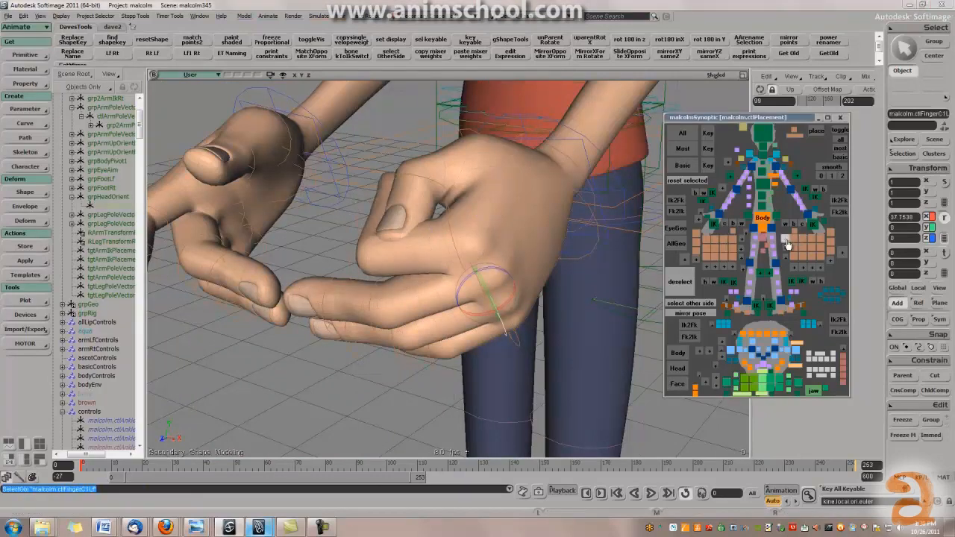
{"action": "left_click", "coordinate": [788, 243], "text": "shift"}
{"action": "left_click_drag", "start_coordinate": [478, 270], "coordinate": [448, 254]}
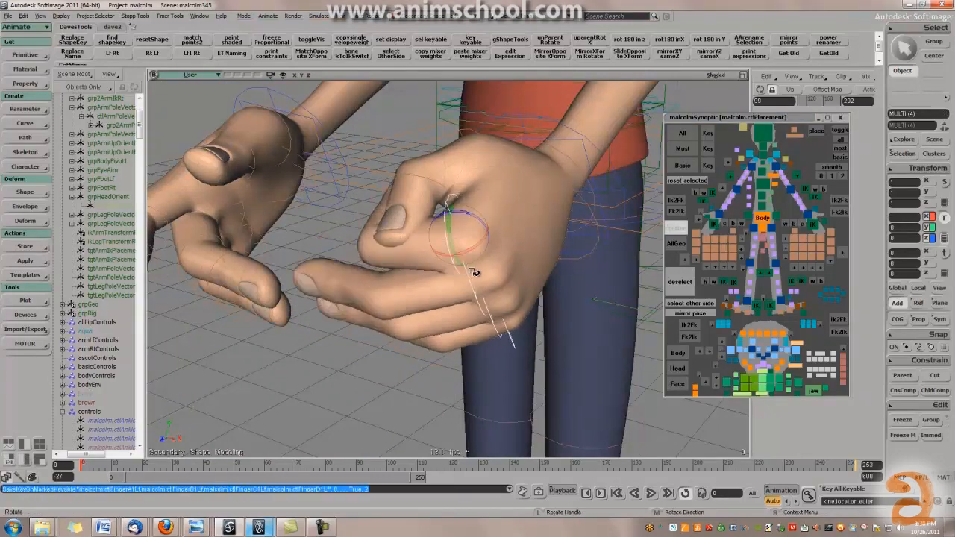
Select the left hand's second-joint controls ctlFingerB2Lf, ctlFingerC2Lf and ctlFingerD2Lf and curl those three fingers toward the palm.
{"action": "left_click", "coordinate": [806, 253]}
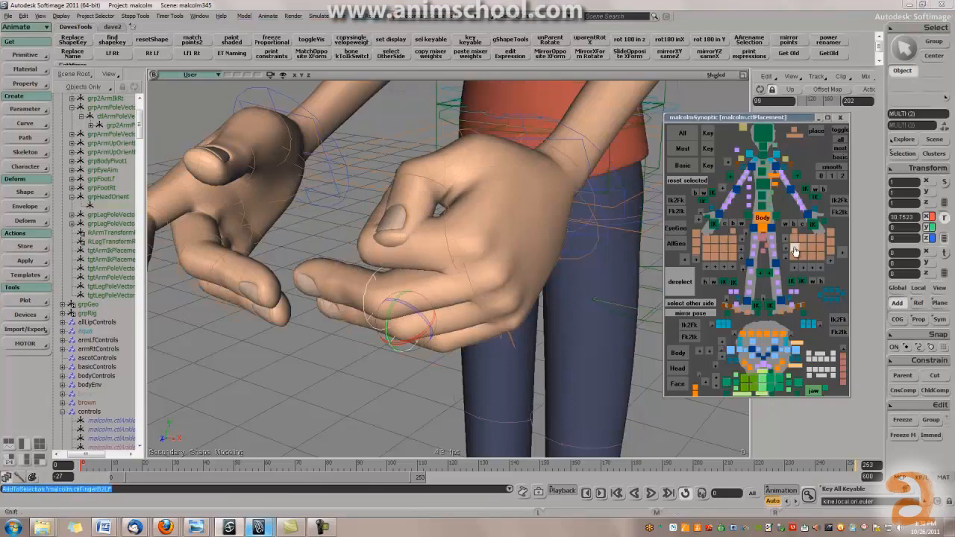
{"action": "left_click_drag", "start_coordinate": [427, 333], "coordinate": [409, 235]}
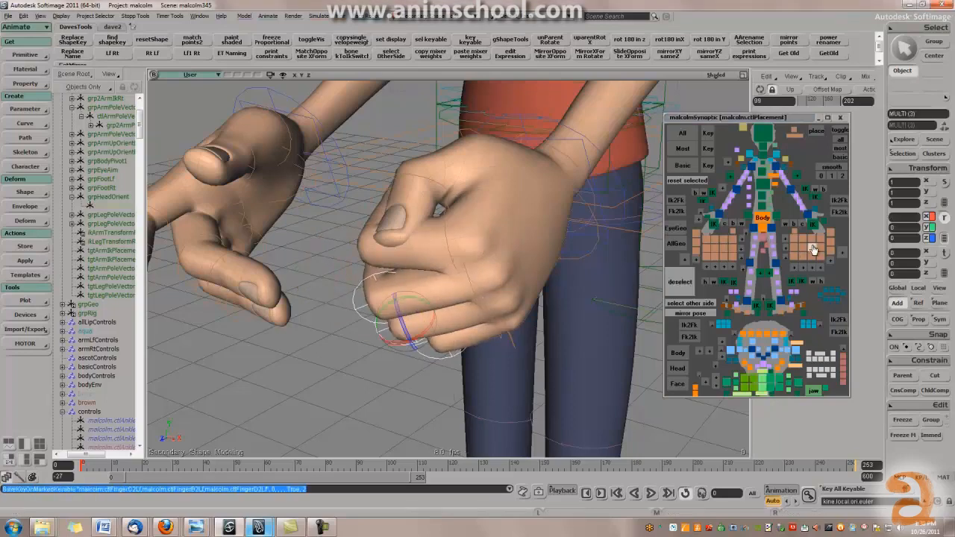
{"action": "left_click_drag", "start_coordinate": [631, 283], "coordinate": [512, 336], "text": "alt"}
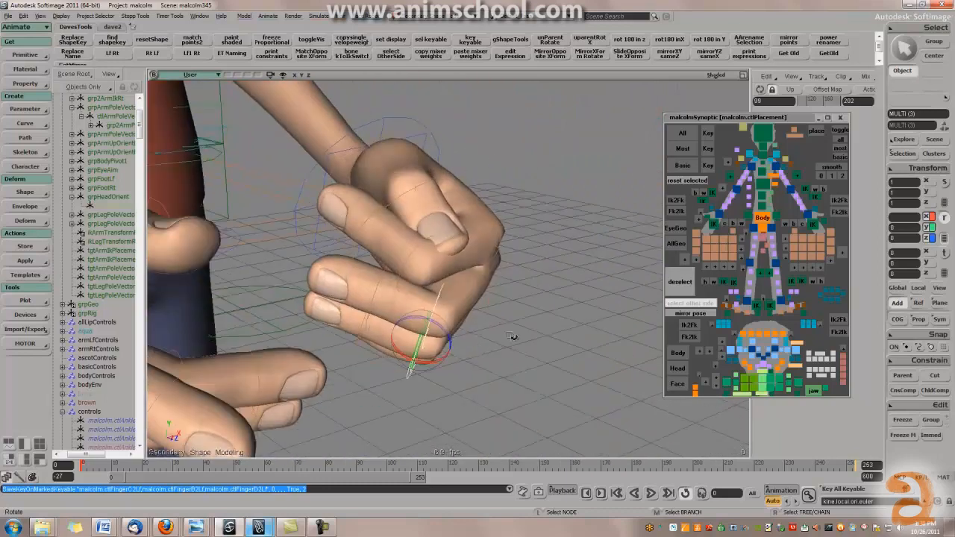
{"action": "left_click_drag", "start_coordinate": [430, 363], "coordinate": [535, 330]}
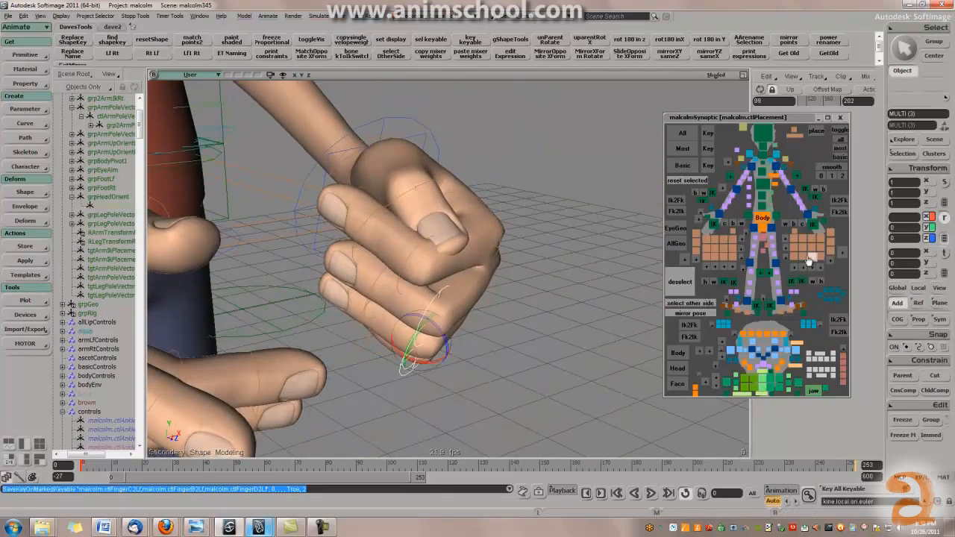
Select the third-joint finger controls of the left hand and curl the fingertips in to close the fist.
{"action": "left_click", "coordinate": [785, 258]}
{"action": "left_click_drag", "start_coordinate": [362, 261], "coordinate": [340, 237]}
{"action": "left_click_drag", "start_coordinate": [418, 246], "coordinate": [496, 284], "text": "alt"}
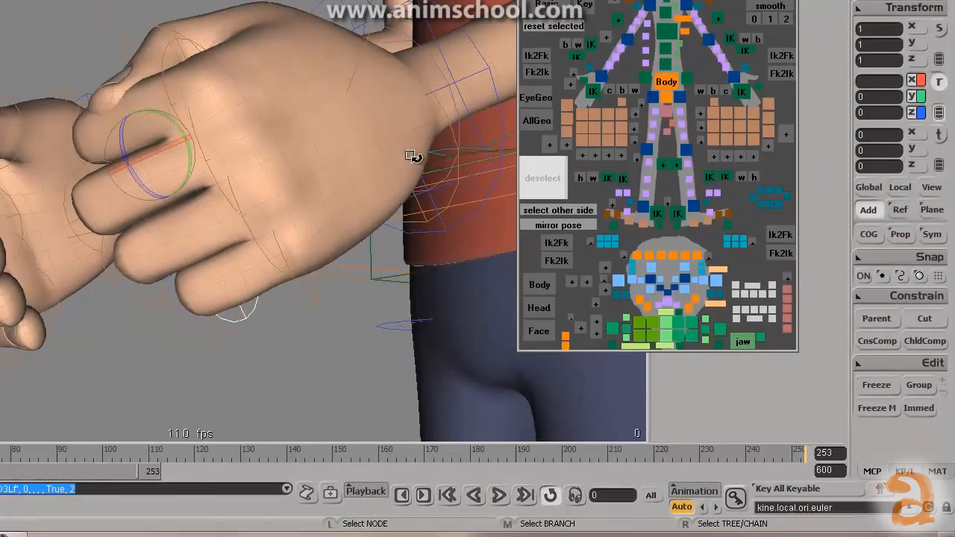
Try rotating the palm control near the left wrist in several directions, and undo the rotations.
{"action": "left_click", "coordinate": [715, 107]}
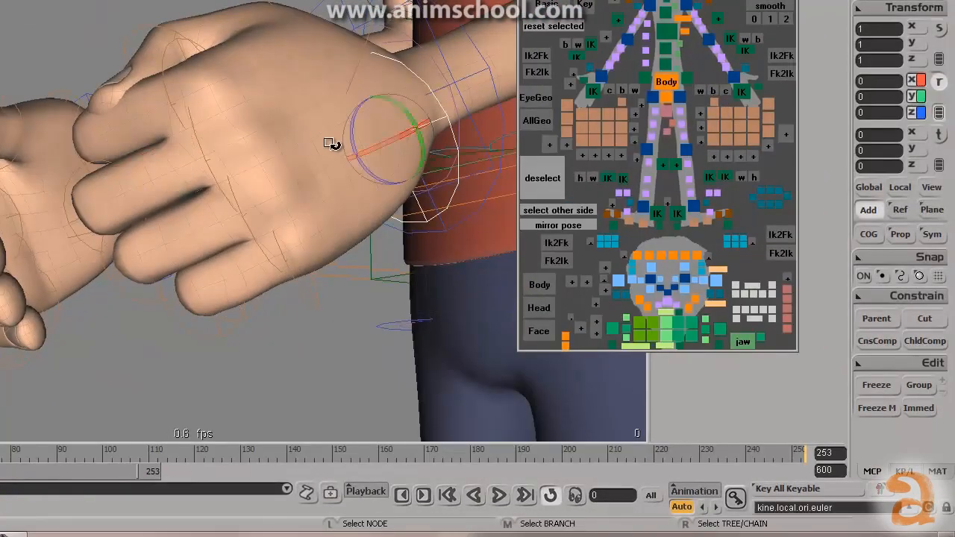
{"action": "left_click_drag", "start_coordinate": [426, 144], "coordinate": [414, 115]}
{"action": "key", "text": "ctrl+z"}
{"action": "left_click_drag", "start_coordinate": [431, 174], "coordinate": [428, 189]}
{"action": "left_click_drag", "start_coordinate": [429, 188], "coordinate": [452, 196], "text": "alt"}
{"action": "left_click_drag", "start_coordinate": [347, 207], "coordinate": [333, 207]}
{"action": "left_click_drag", "start_coordinate": [317, 197], "coordinate": [236, 9], "text": "alt"}
{"action": "left_click", "coordinate": [250, 3]}
{"action": "key", "text": "ctrl+z"}
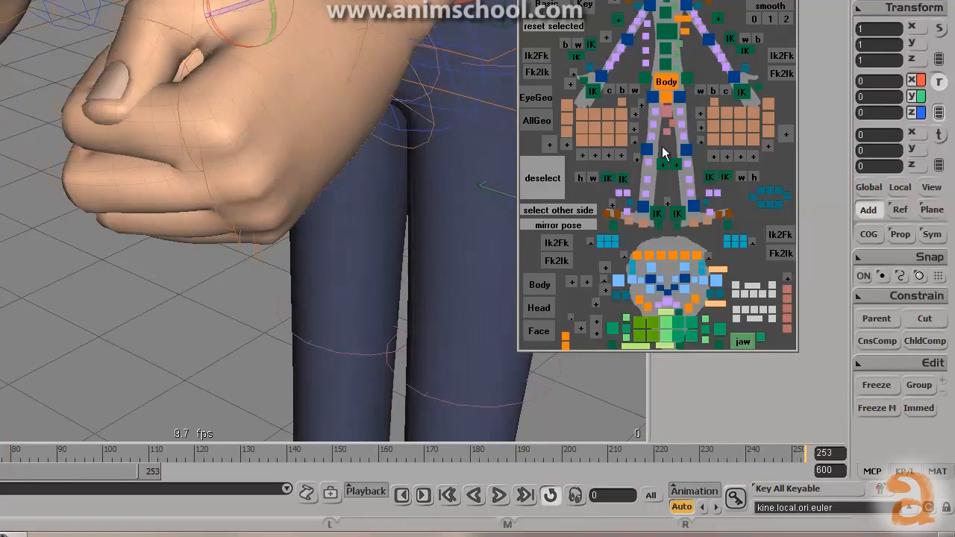
Select the left thumb's base control ctlThumb1Lf and rotate it to about -4.41 on X and -5.74 on Z.
{"action": "left_click", "coordinate": [768, 109]}
{"action": "left_click_drag", "start_coordinate": [289, 49], "coordinate": [284, 62]}
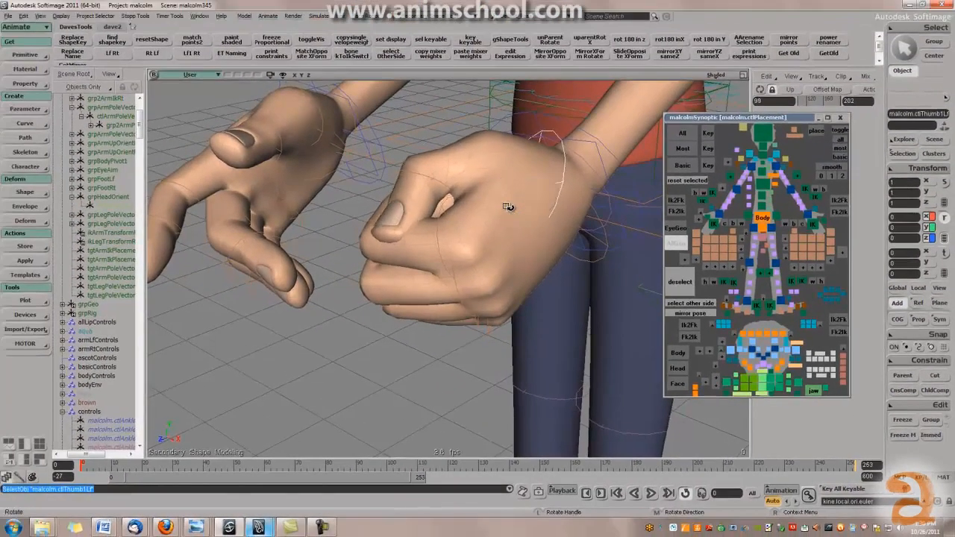
{"action": "left_click_drag", "start_coordinate": [522, 180], "coordinate": [520, 179]}
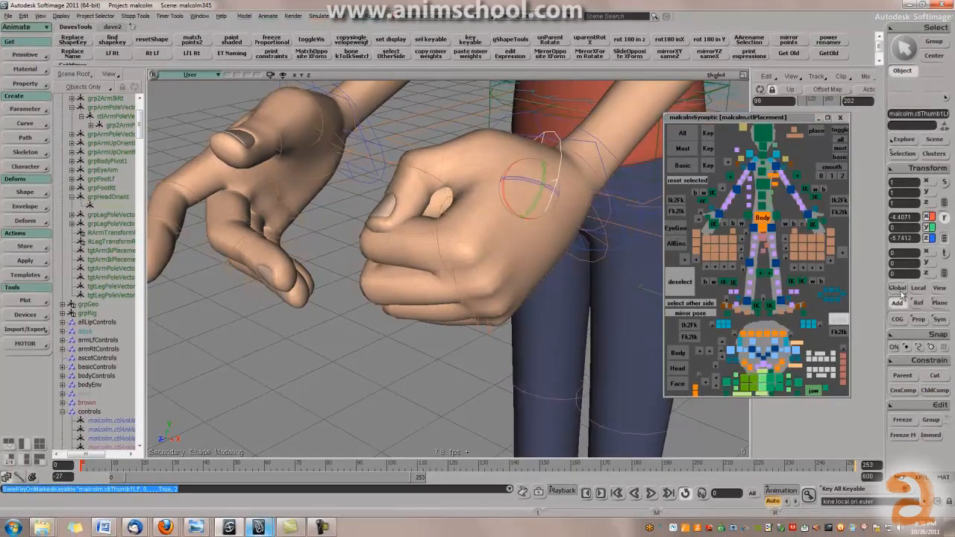
Switch rotation to Local mode and rotate the thumb tip control ctlThumb3Lf to about 37.59 on X.
{"action": "left_click", "coordinate": [831, 246]}
{"action": "left_click", "coordinate": [401, 166]}
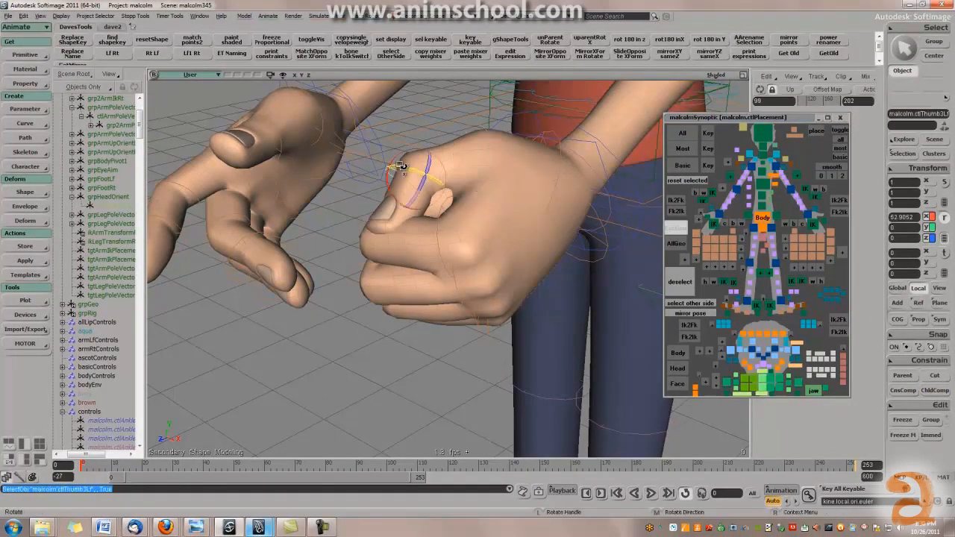
{"action": "left_click_drag", "start_coordinate": [396, 189], "coordinate": [377, 191]}
{"action": "key", "text": "k"}
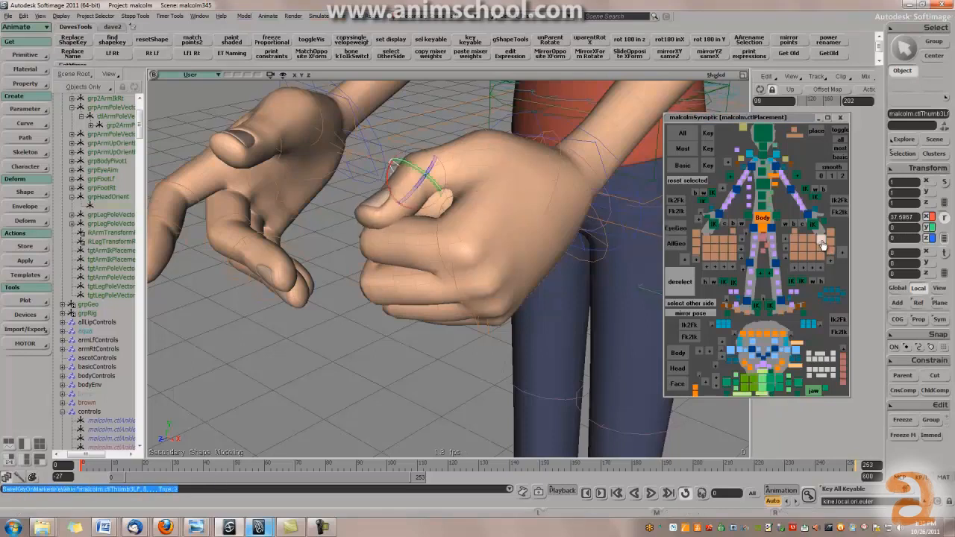
Reselect ctlThumb1Lf and rotate the thumb against the fist, to about -2.13 on X and 5.66 on Y.
{"action": "left_click", "coordinate": [753, 233]}
{"action": "left_click_drag", "start_coordinate": [529, 193], "coordinate": [509, 196]}
{"action": "right_click_drag", "start_coordinate": [509, 196], "coordinate": [575, 178]}
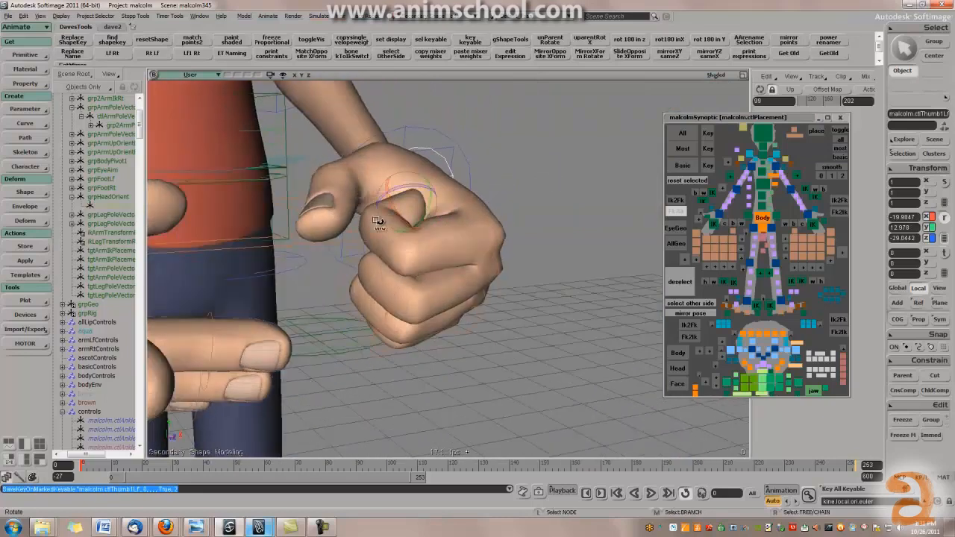
{"action": "left_click_drag", "start_coordinate": [395, 206], "coordinate": [410, 203]}
{"action": "right_click_drag", "start_coordinate": [410, 203], "coordinate": [524, 265]}
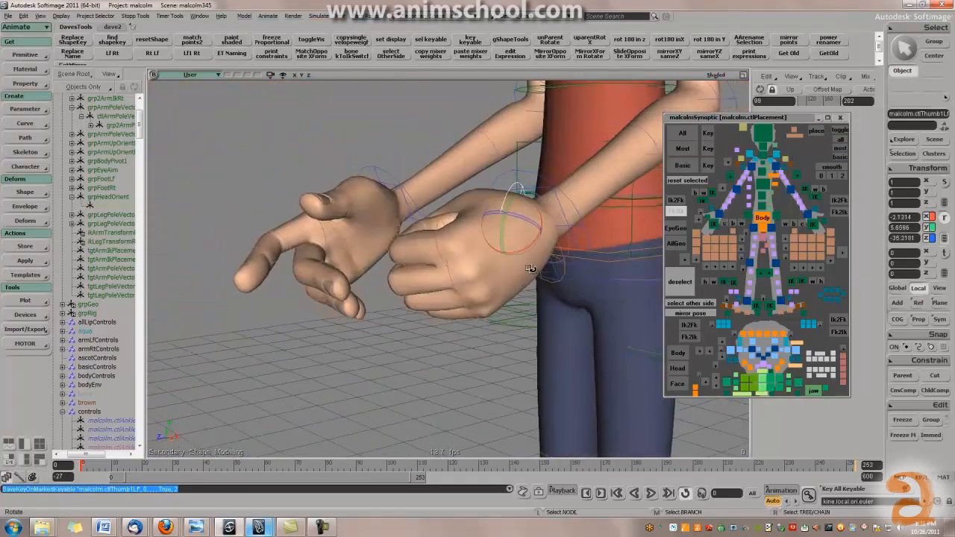
Select all the left hand's finger and thumb controls, try selecting the other side, and mirror the fist pose onto the right hand.
{"action": "left_click", "coordinate": [846, 255]}
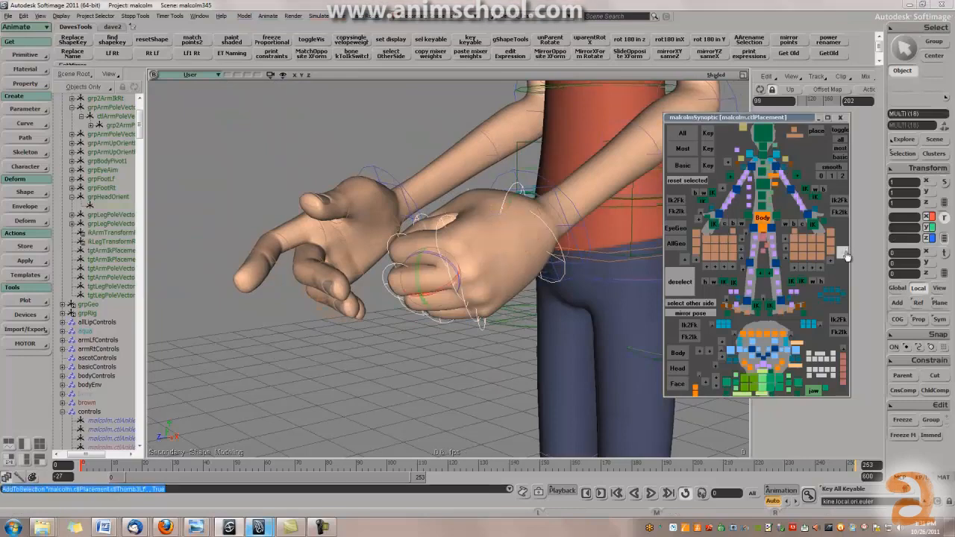
{"action": "left_click", "coordinate": [691, 306]}
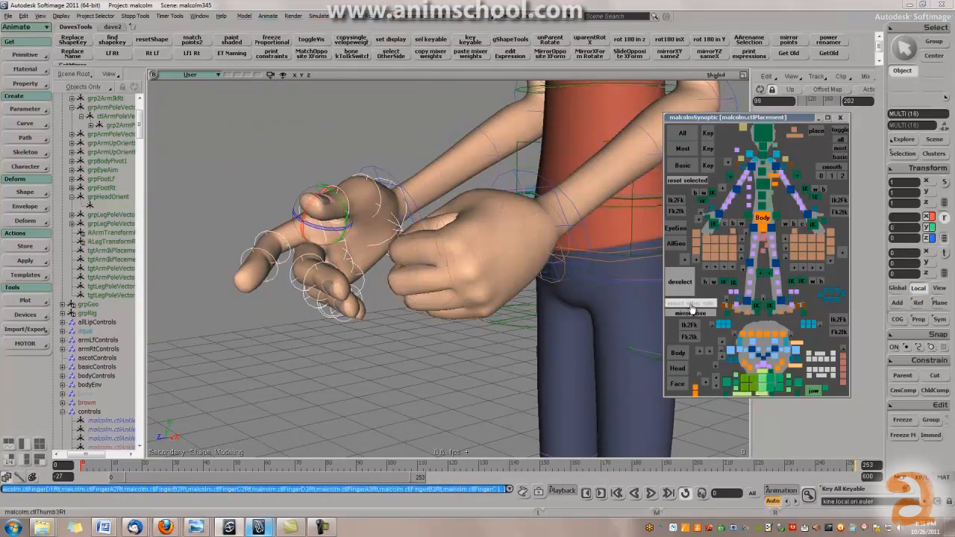
{"action": "left_click", "coordinate": [690, 314]}
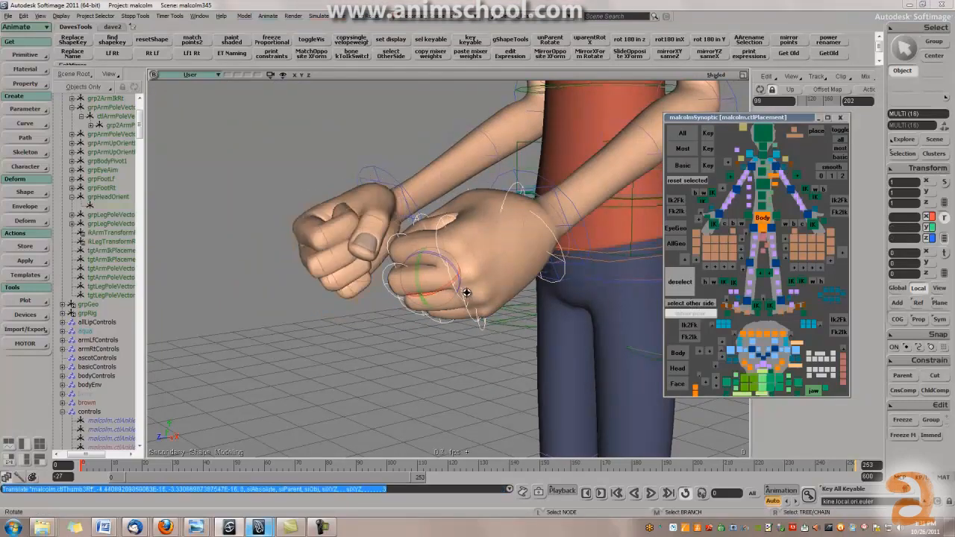
Clear the selection and examine both fists from the front, the side and below.
{"action": "right_click_drag", "start_coordinate": [468, 294], "coordinate": [550, 295]}
{"action": "scroll", "coordinate": [550, 296], "scroll_direction": "down", "scroll_amount": 5}
{"action": "left_click_drag", "start_coordinate": [550, 296], "coordinate": [345, 312], "text": "alt"}
{"action": "scroll", "coordinate": [346, 312], "scroll_direction": "up", "scroll_amount": 5}
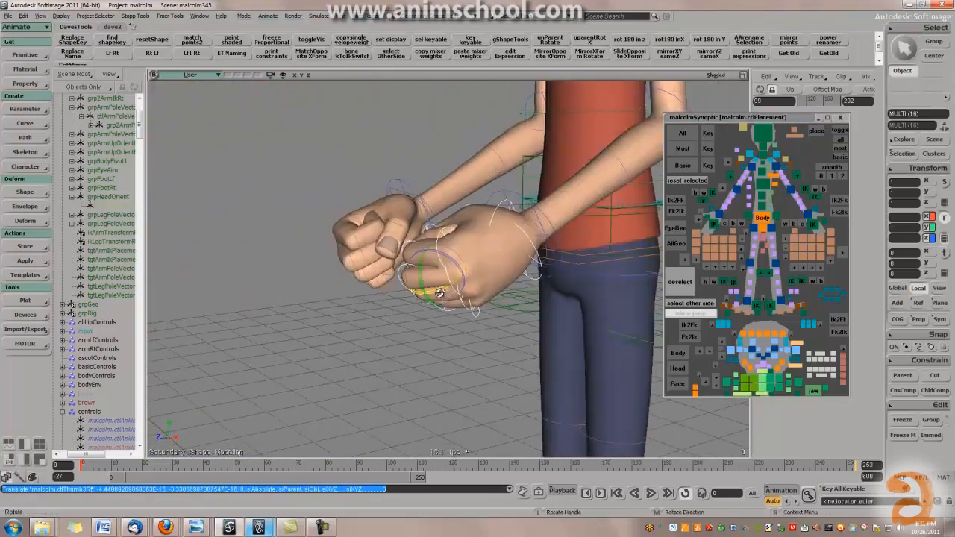
{"action": "left_click", "coordinate": [345, 312]}
{"action": "scroll", "coordinate": [441, 306], "scroll_direction": "down", "scroll_amount": 4}
{"action": "left_click_drag", "start_coordinate": [441, 305], "coordinate": [514, 295], "text": "alt"}
{"action": "scroll", "coordinate": [515, 294], "scroll_direction": "up", "scroll_amount": 1}
{"action": "mouse_move", "coordinate": [508, 260]}
{"action": "left_mouse_down", "text": "alt"}
{"action": "mouse_move", "coordinate": [588, 263]}
{"action": "mouse_move", "coordinate": [477, 272]}
{"action": "mouse_move", "coordinate": [445, 241]}
{"action": "mouse_move", "coordinate": [544, 256]}
{"action": "mouse_move", "coordinate": [515, 217]}
{"action": "mouse_move", "coordinate": [525, 196]}
{"action": "left_mouse_up", "text": "alt"}
{"action": "scroll", "coordinate": [588, 262], "scroll_direction": "up", "scroll_amount": 5}
{"action": "scroll", "coordinate": [475, 269], "scroll_direction": "down", "scroll_amount": 3}
{"action": "scroll", "coordinate": [522, 309], "scroll_direction": "down", "scroll_amount": 3}
{"action": "mouse_move", "coordinate": [522, 310]}
{"action": "left_mouse_down", "text": "alt"}
{"action": "mouse_move", "coordinate": [565, 288]}
{"action": "mouse_move", "coordinate": [521, 279]}
{"action": "mouse_move", "coordinate": [506, 233]}
{"action": "left_mouse_up", "text": "alt"}
{"action": "scroll", "coordinate": [565, 288], "scroll_direction": "up", "scroll_amount": 4}
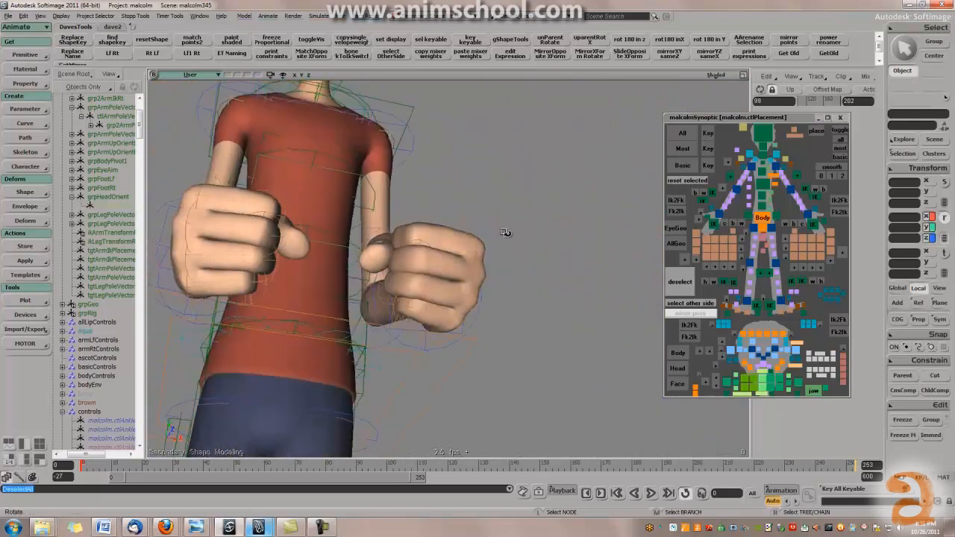
{"action": "left_click_drag", "start_coordinate": [516, 296], "coordinate": [502, 339], "text": "alt"}
{"action": "scroll", "coordinate": [477, 334], "scroll_direction": "up", "scroll_amount": 1}
{"action": "scroll", "coordinate": [482, 332], "scroll_direction": "down", "scroll_amount": 3}
{"action": "scroll", "coordinate": [487, 301], "scroll_direction": "up", "scroll_amount": 3}
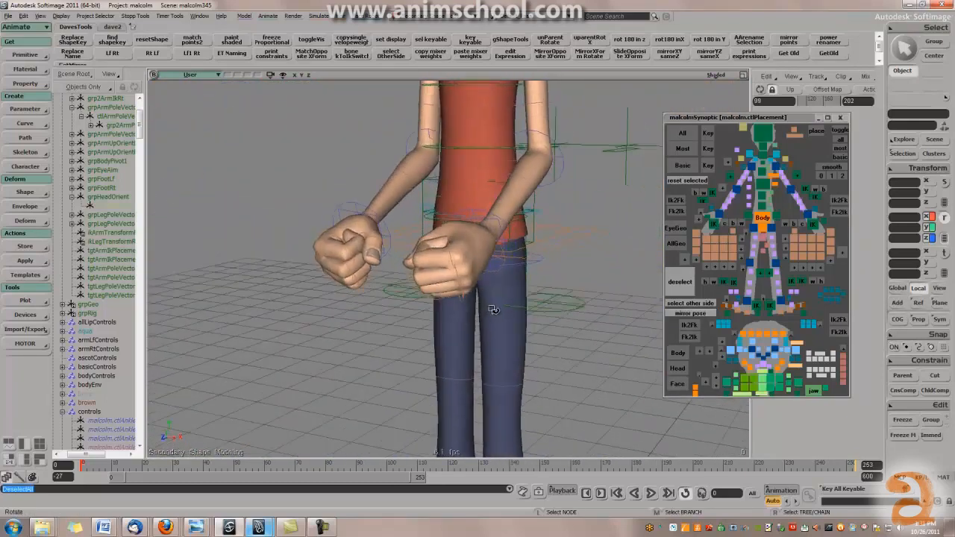
Select the left hand's controls ctlFingerA1Lf, ctlThumb1Lf and ctlHandLf one after another.
{"action": "left_click", "coordinate": [453, 249]}
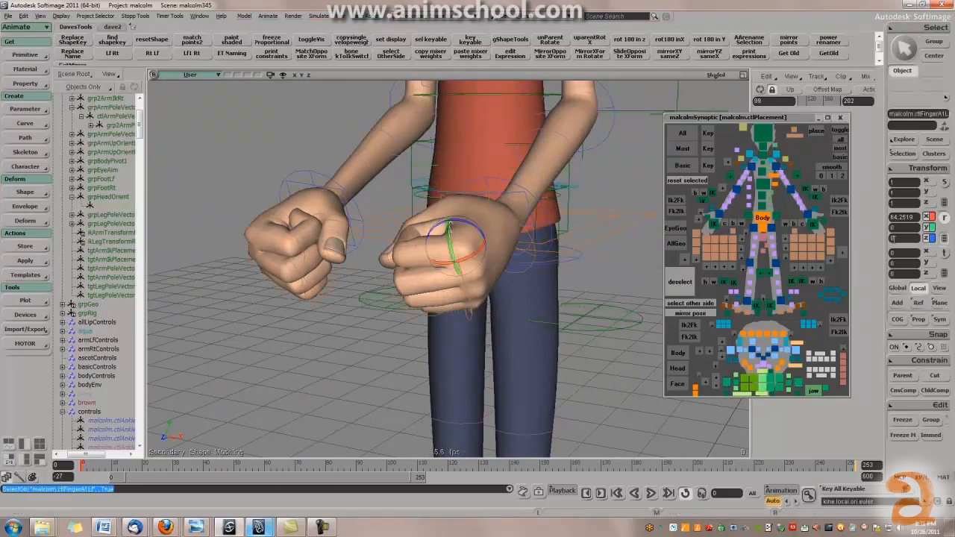
{"action": "left_click", "coordinate": [817, 230]}
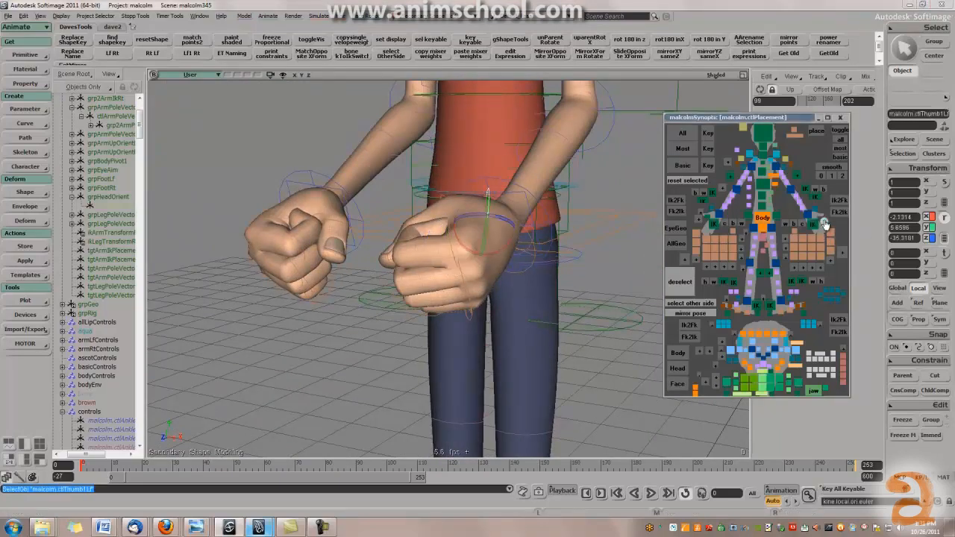
{"action": "left_click", "coordinate": [774, 240]}
{"action": "middle_click_drag", "start_coordinate": [600, 279], "coordinate": [607, 303]}
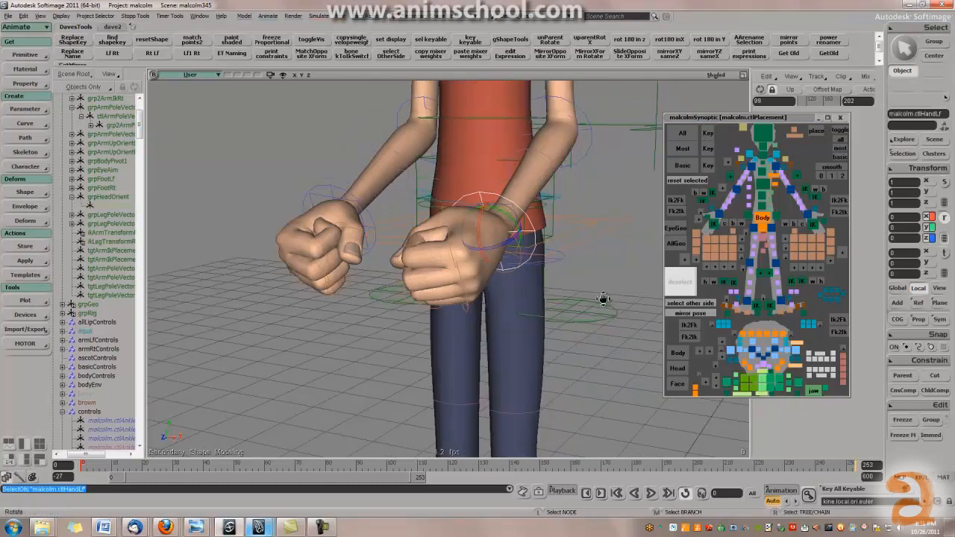
{"action": "left_click_drag", "start_coordinate": [608, 303], "coordinate": [608, 272]}
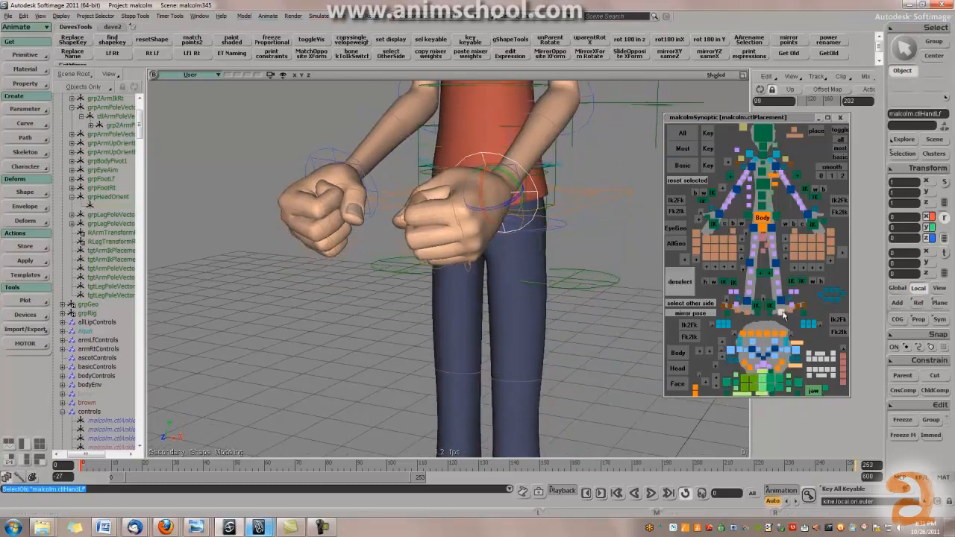